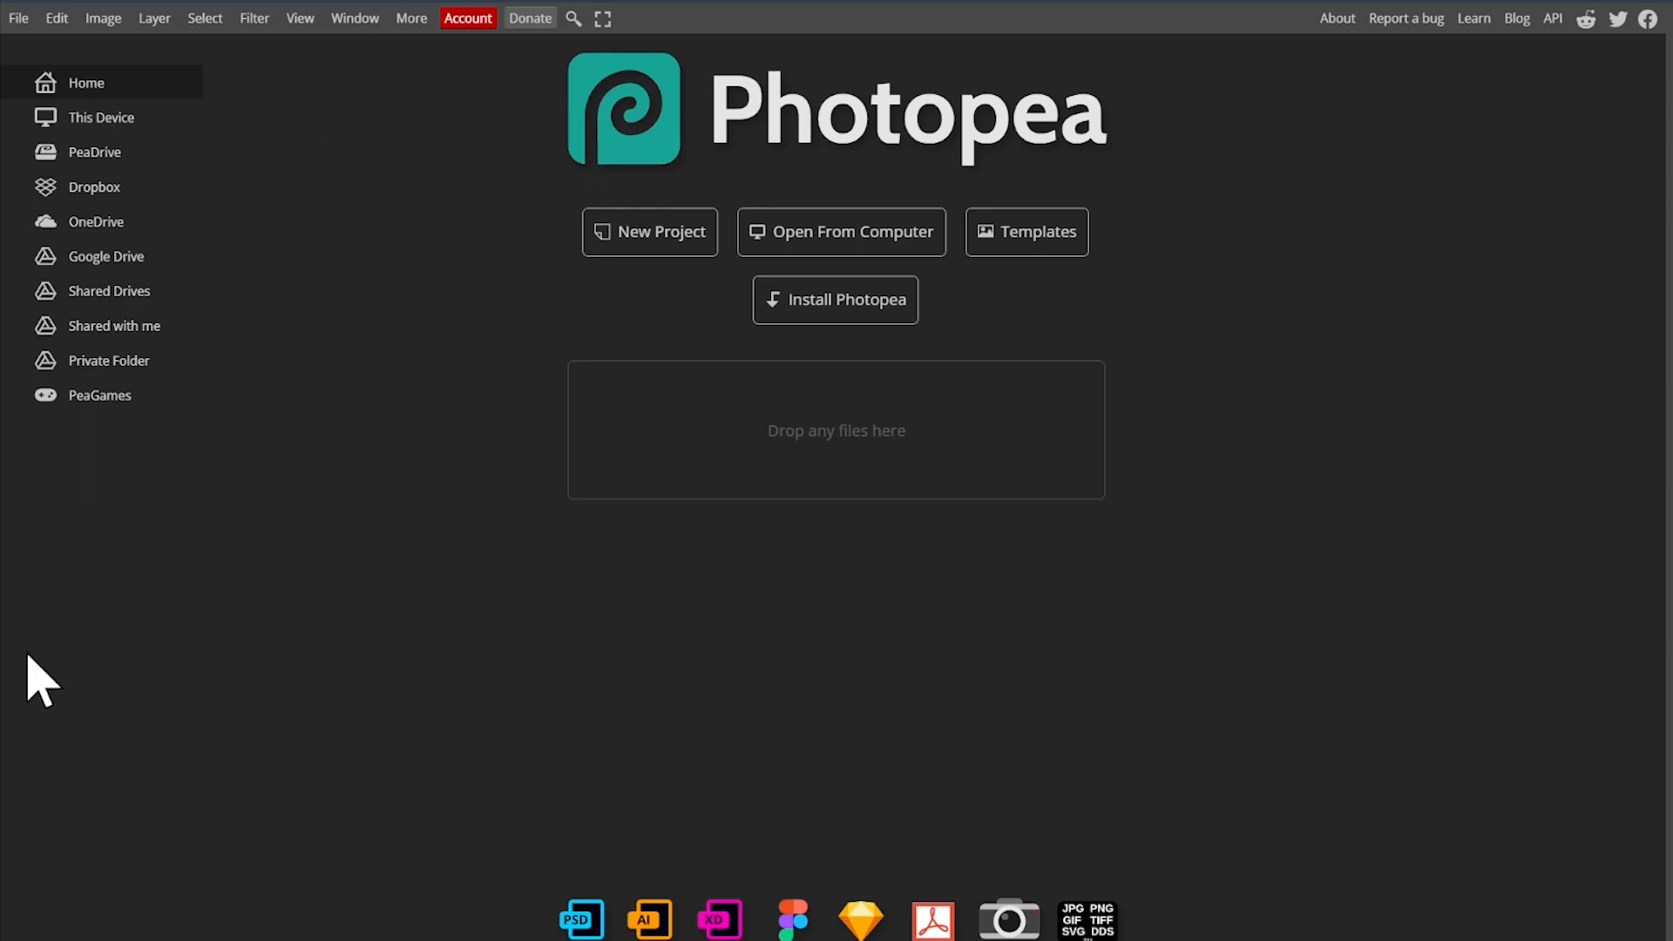
# Change the interface theme to White.
pyautogui.click(409, 17)
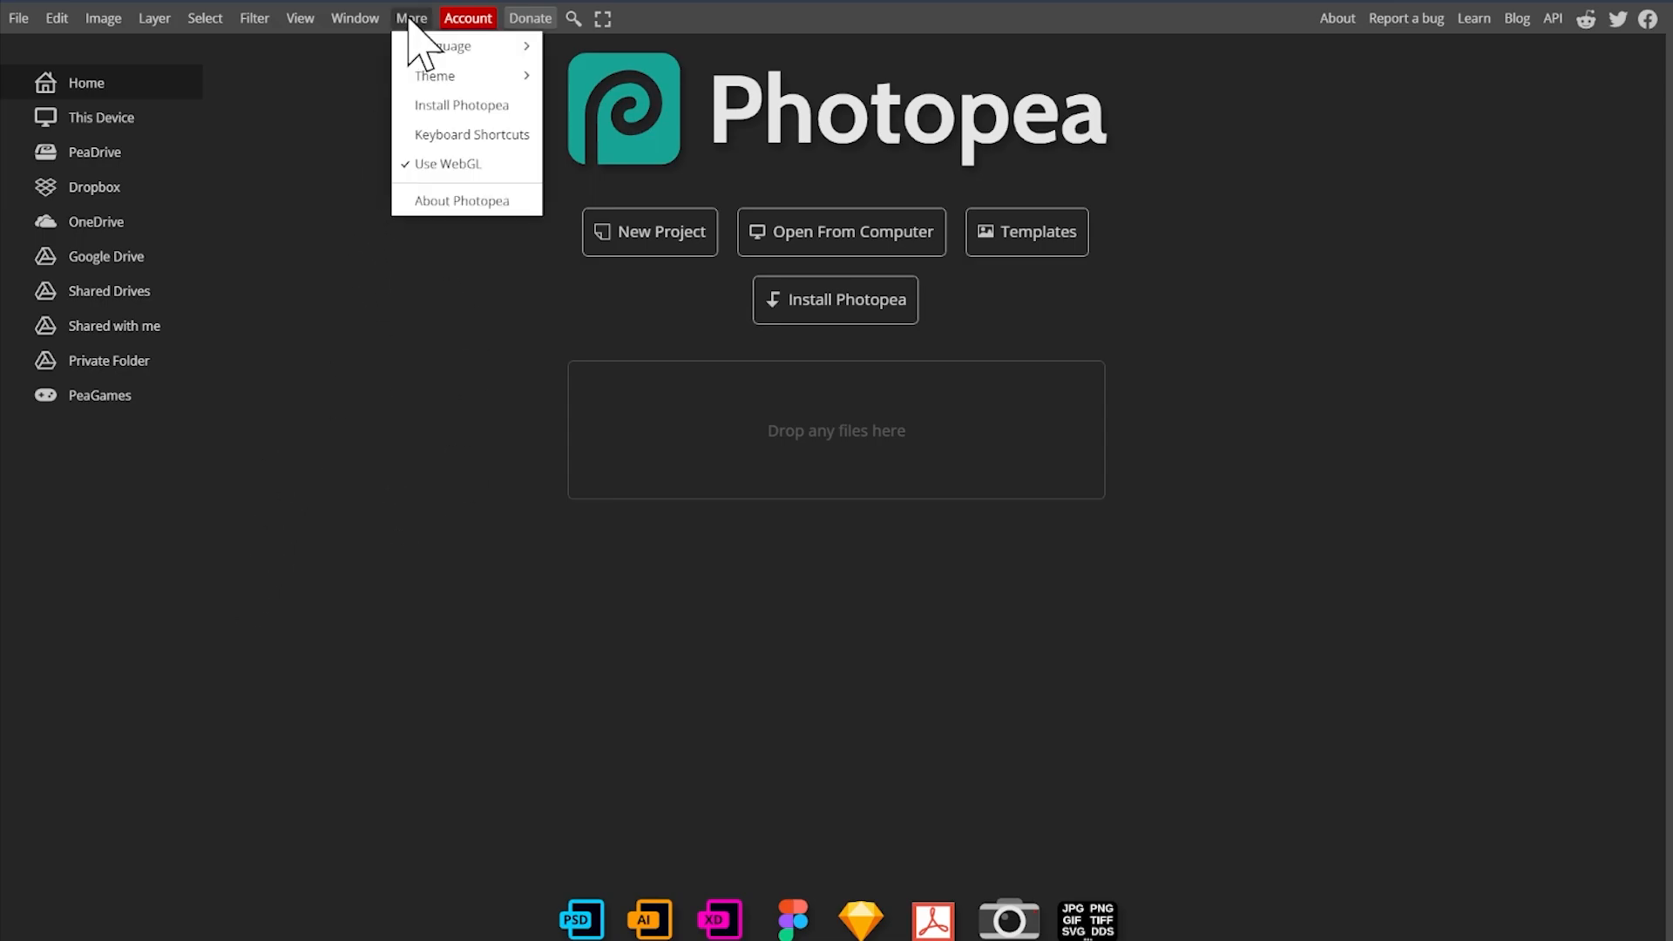
pyautogui.moveTo(446, 77)
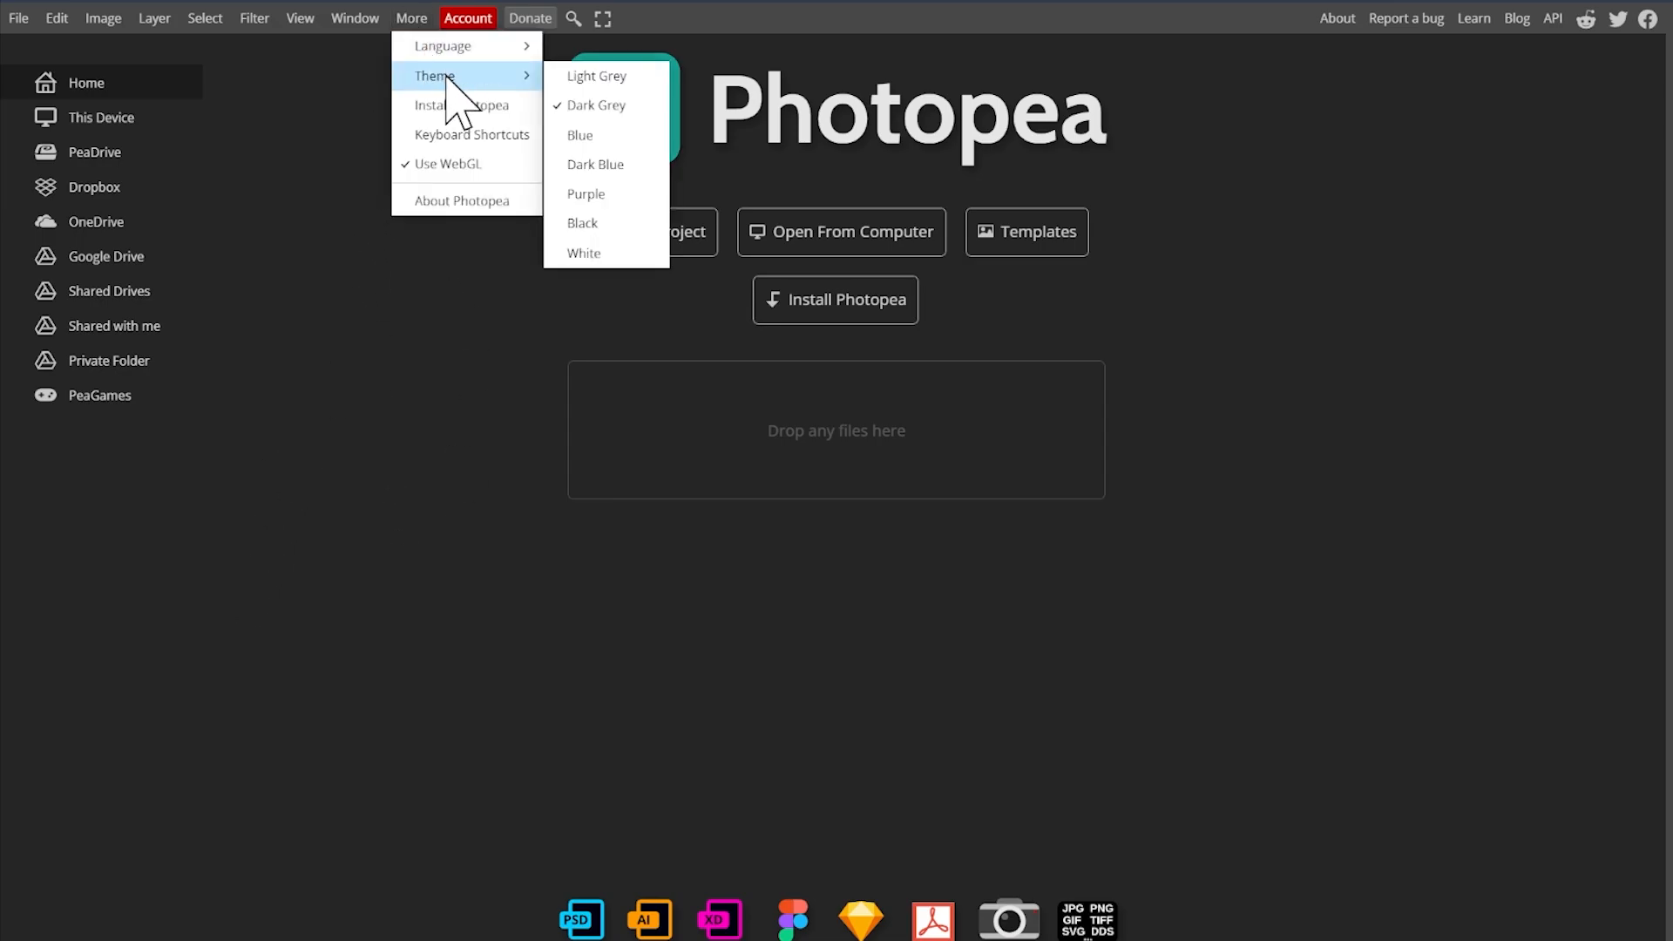
pyautogui.click(606, 253)
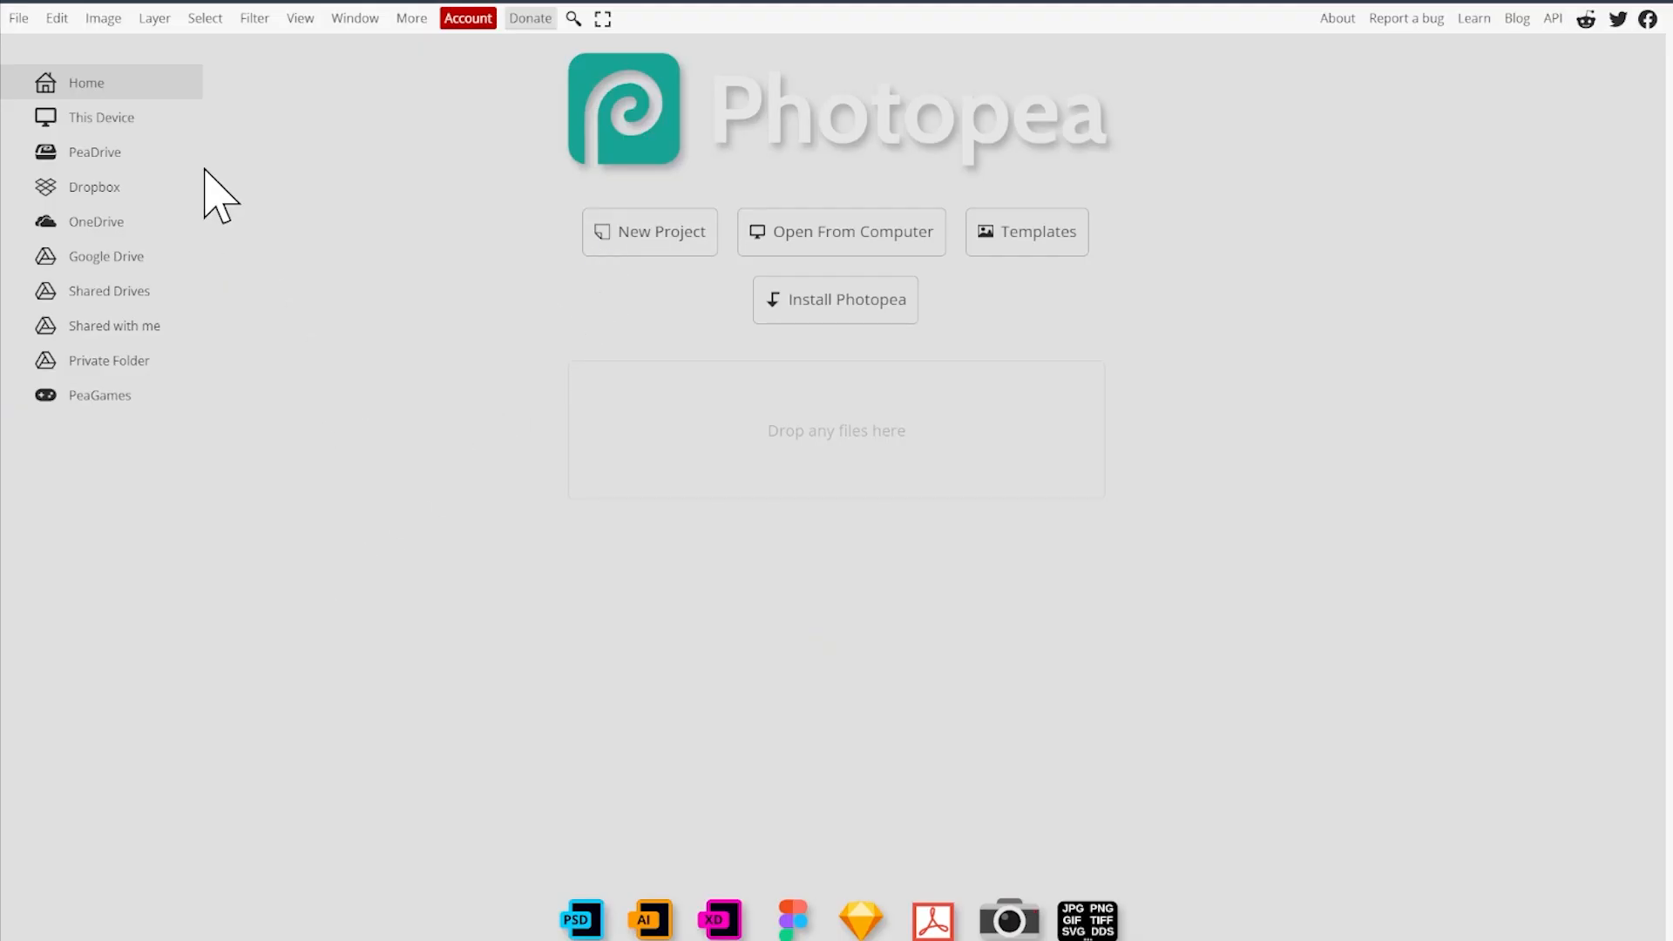
# Start a new project and name it Flyer.
pyautogui.click(17, 17)
pyautogui.click(36, 51)
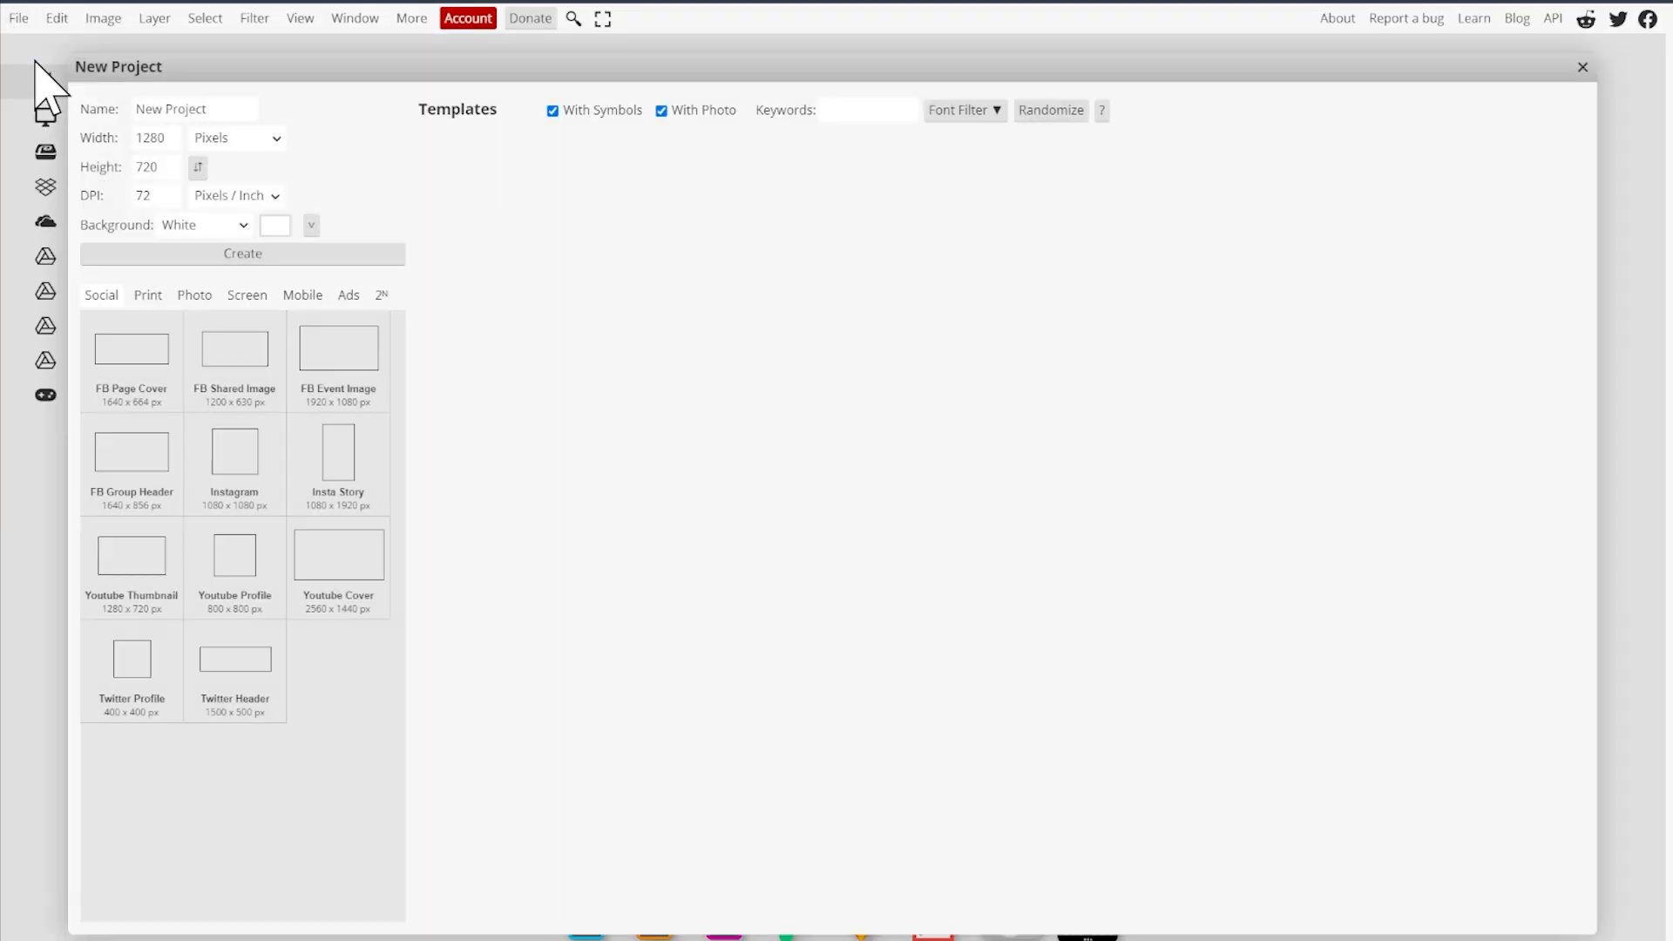
pyautogui.click(238, 109)
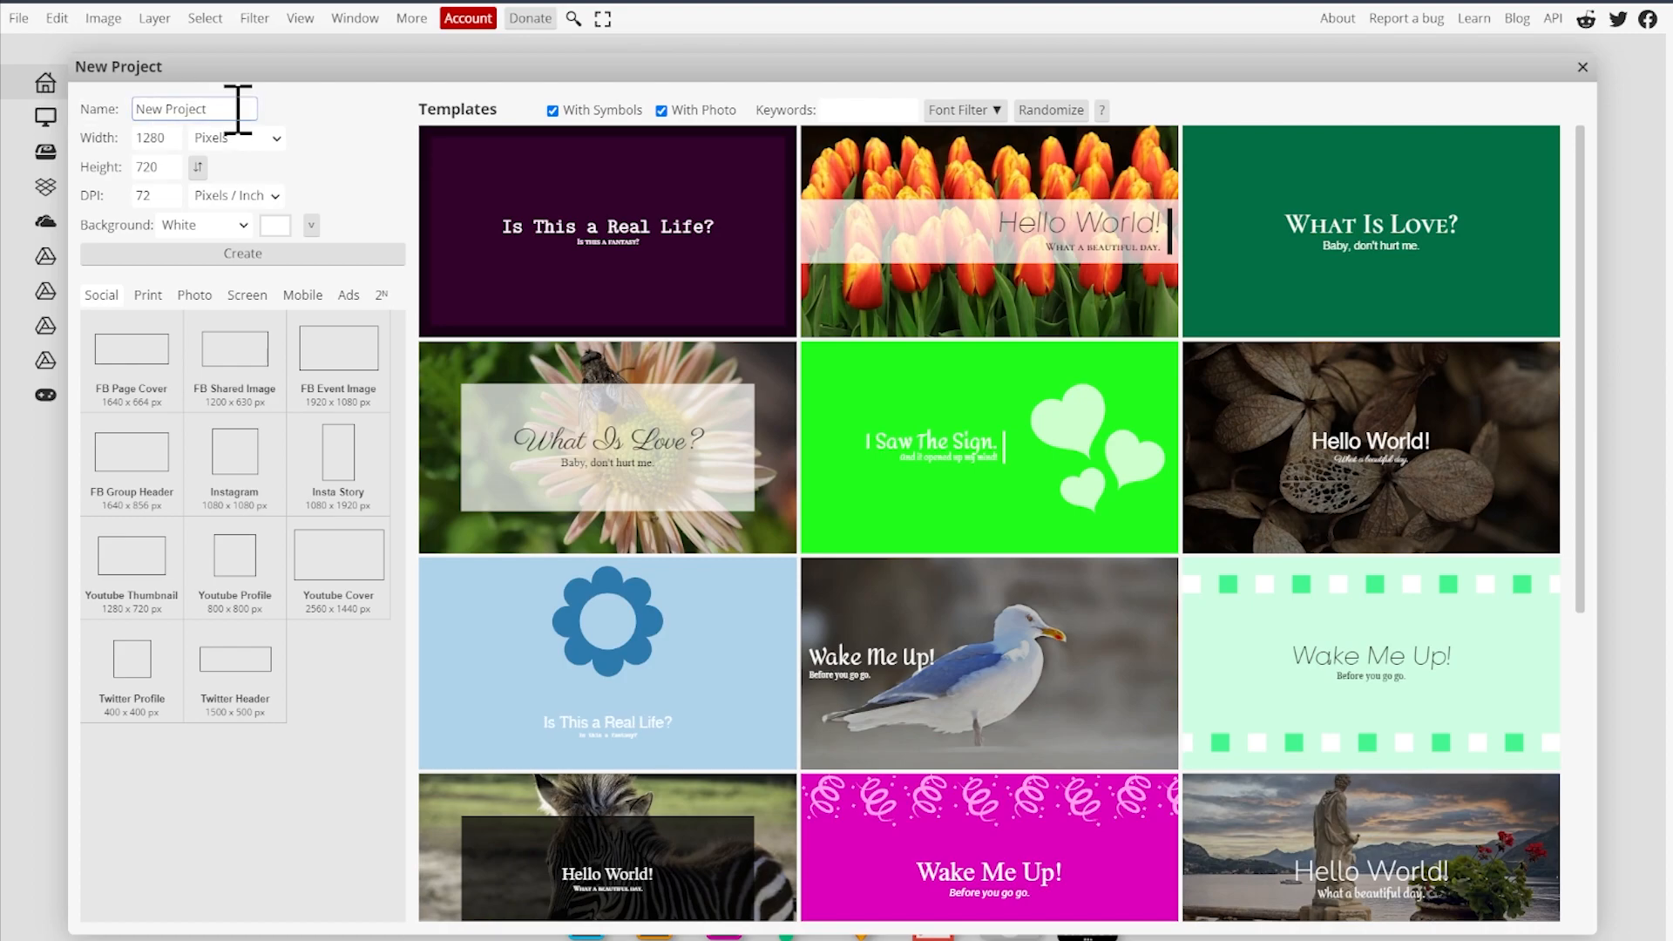
pyautogui.moveTo(198, 109); pyautogui.dragTo(81, 108)
pyautogui.write('Flyer')
# Set the project size to 8.5 inches wide by 11 inches high and create the document.
pyautogui.click(247, 138)
pyautogui.click(166, 140)
pyautogui.click(235, 138)
pyautogui.click(209, 223)
pyautogui.doubleClick(176, 135)
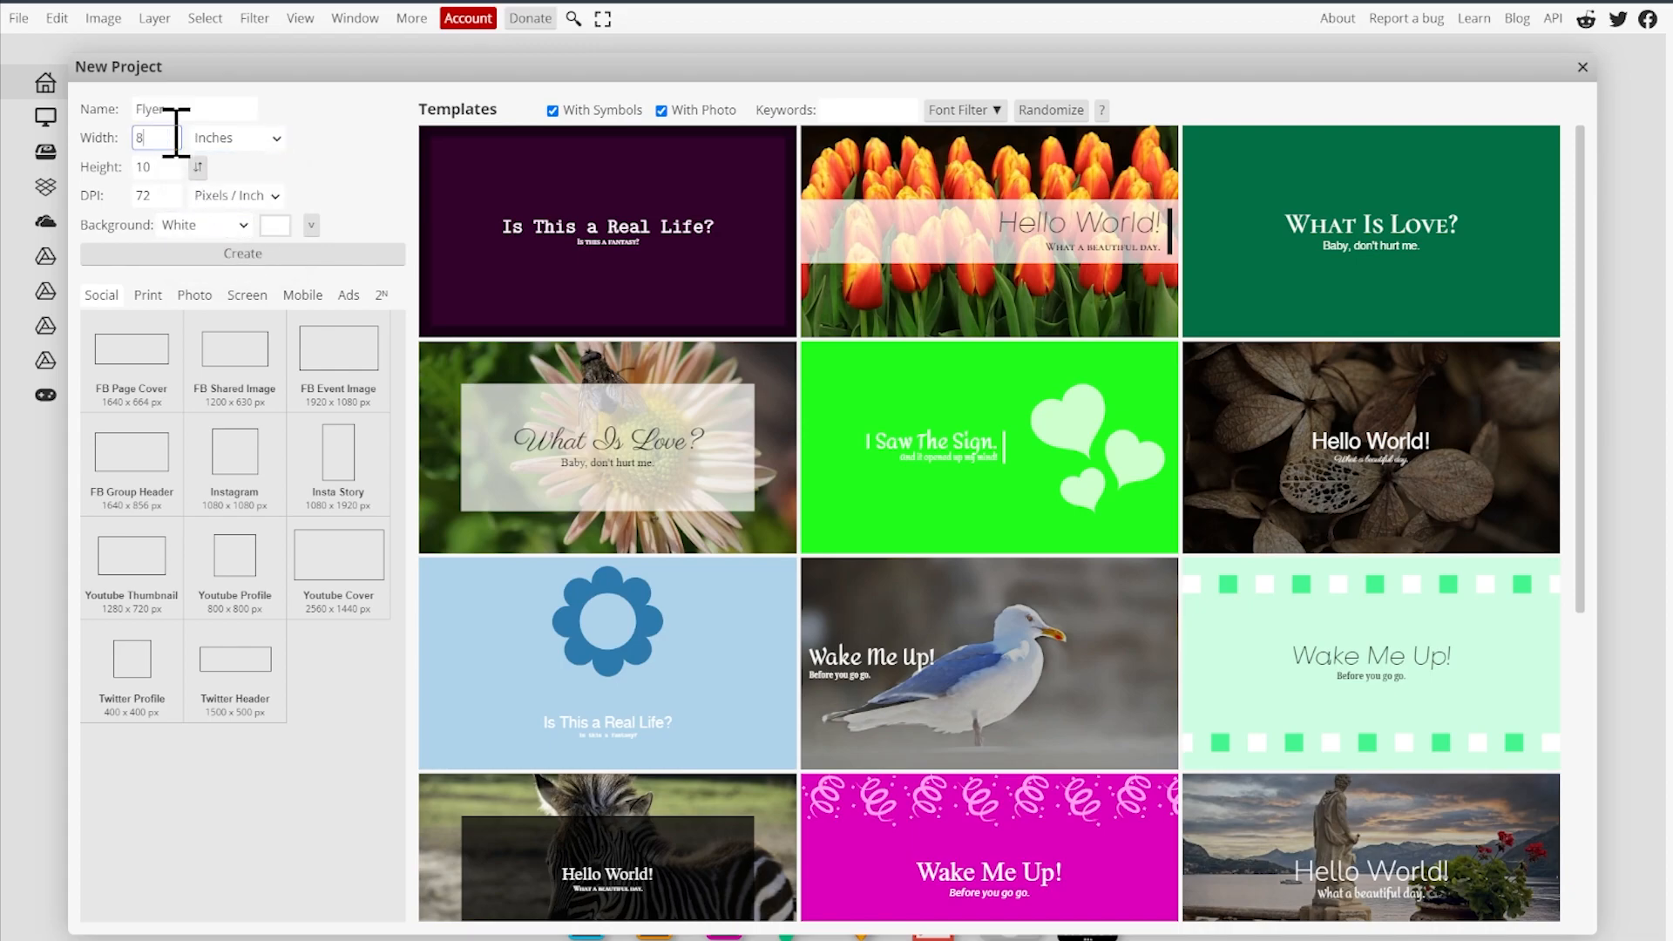
pyautogui.write('8.5')
pyautogui.click(172, 165)
pyautogui.write('1')
pyautogui.click(374, 174)
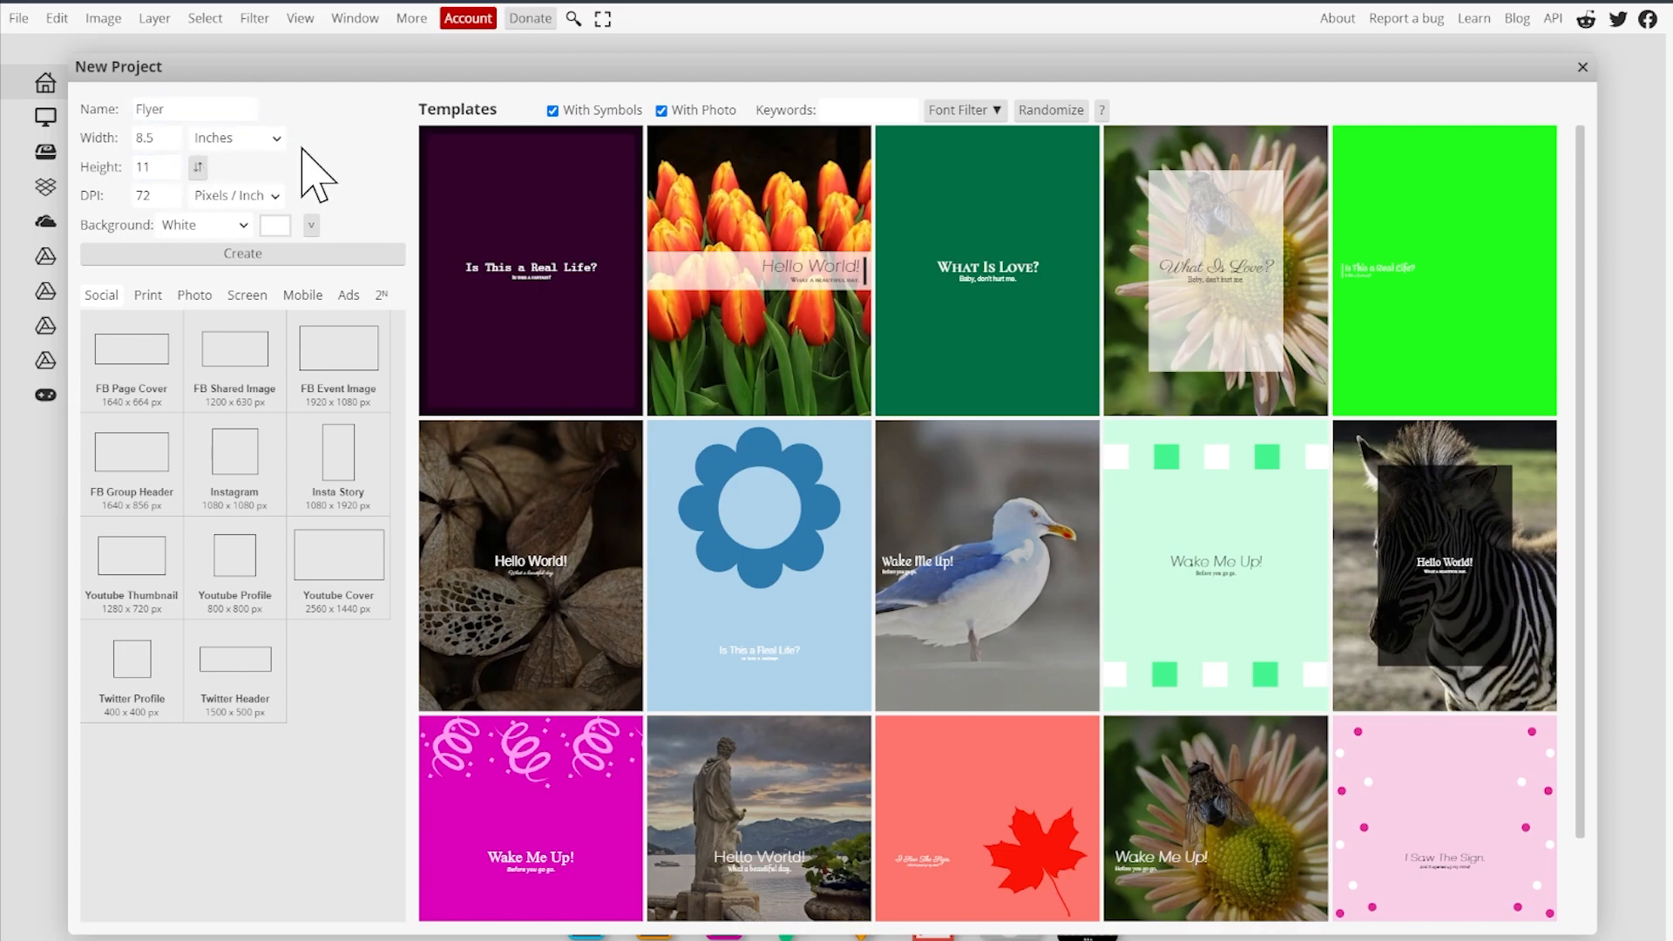
pyautogui.click(152, 201)
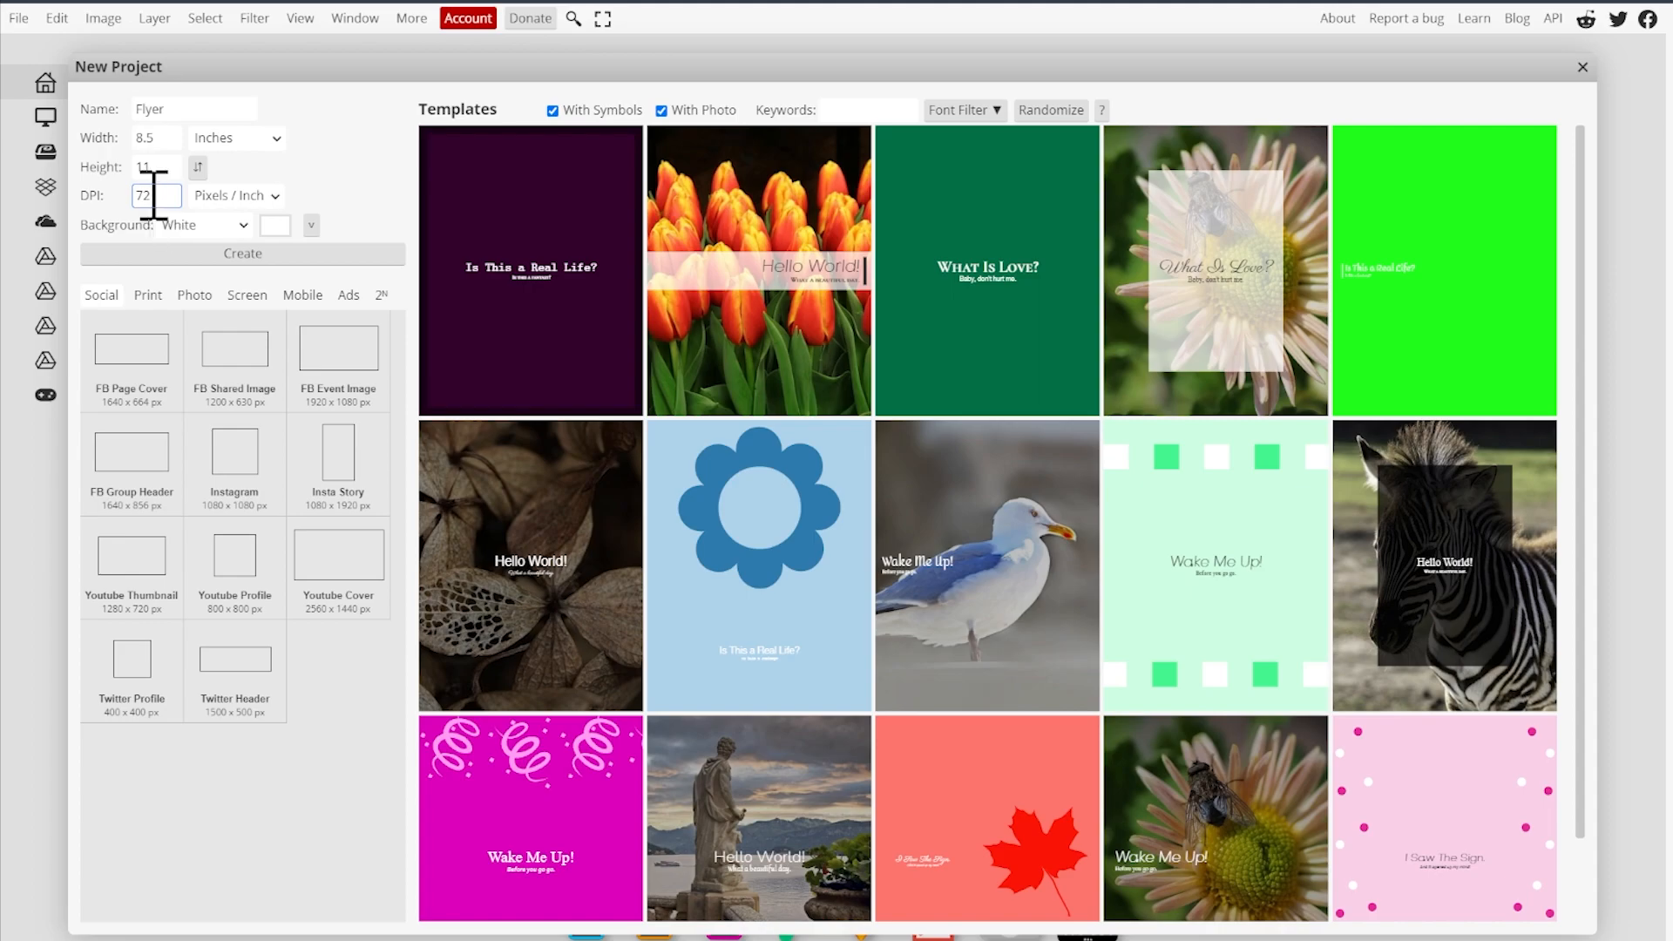
pyautogui.click(244, 255)
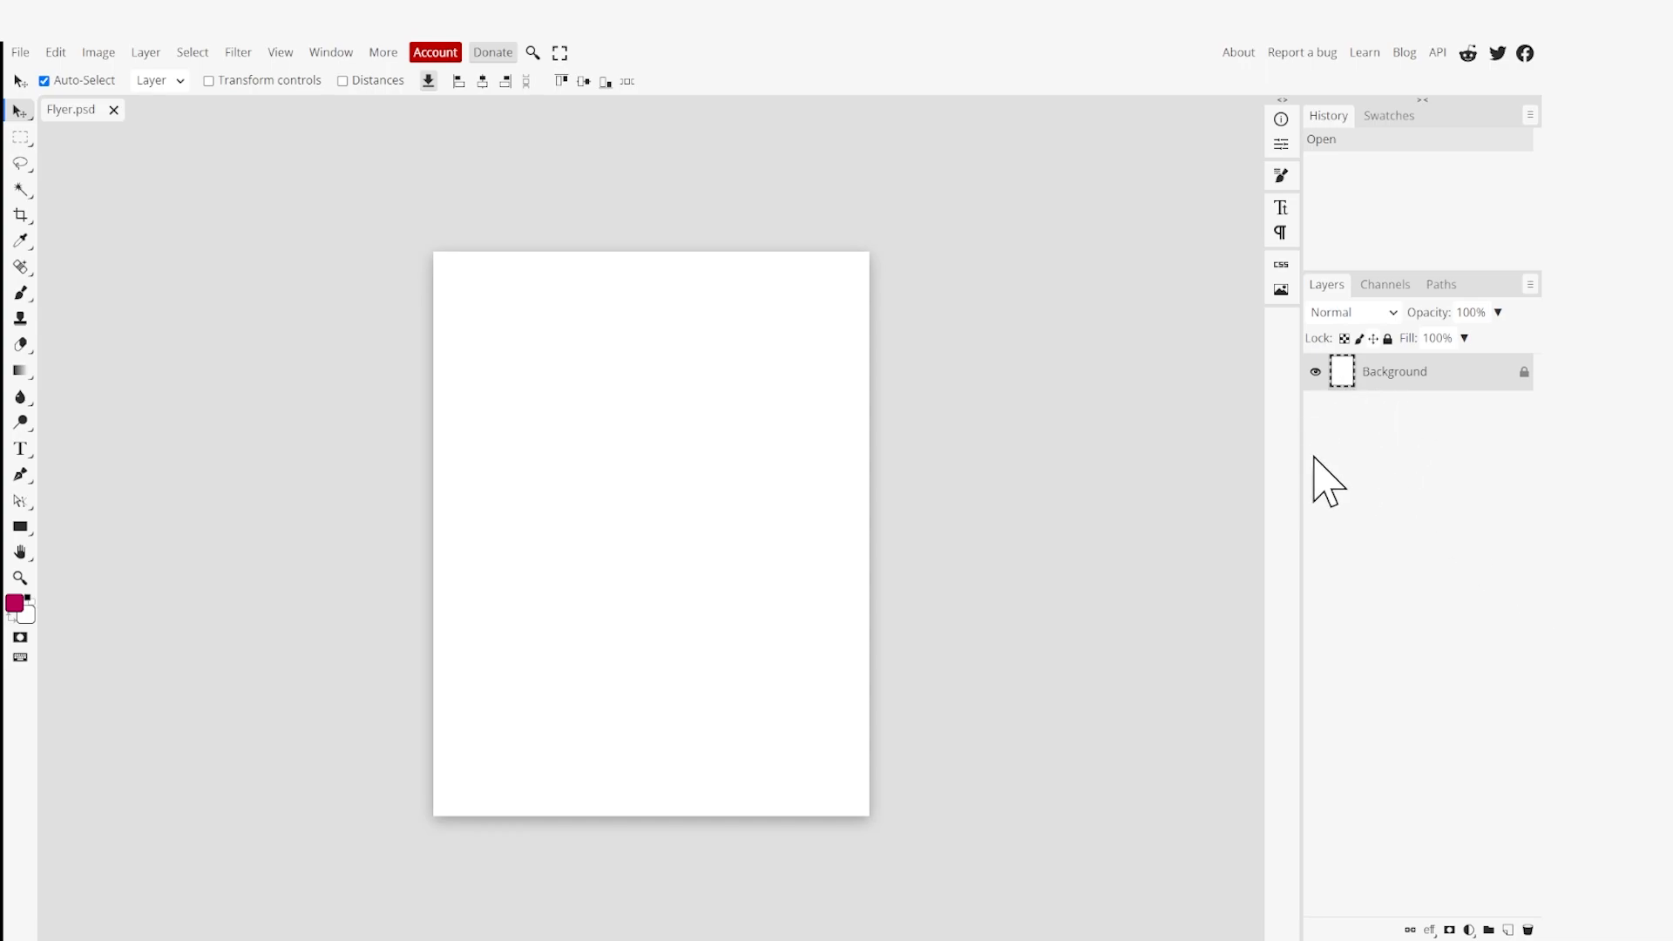
# Pick the dark pink foreground colour #b80659 and fill the Background layer with it.
pyautogui.click(13, 603)
pyautogui.click(354, 277)
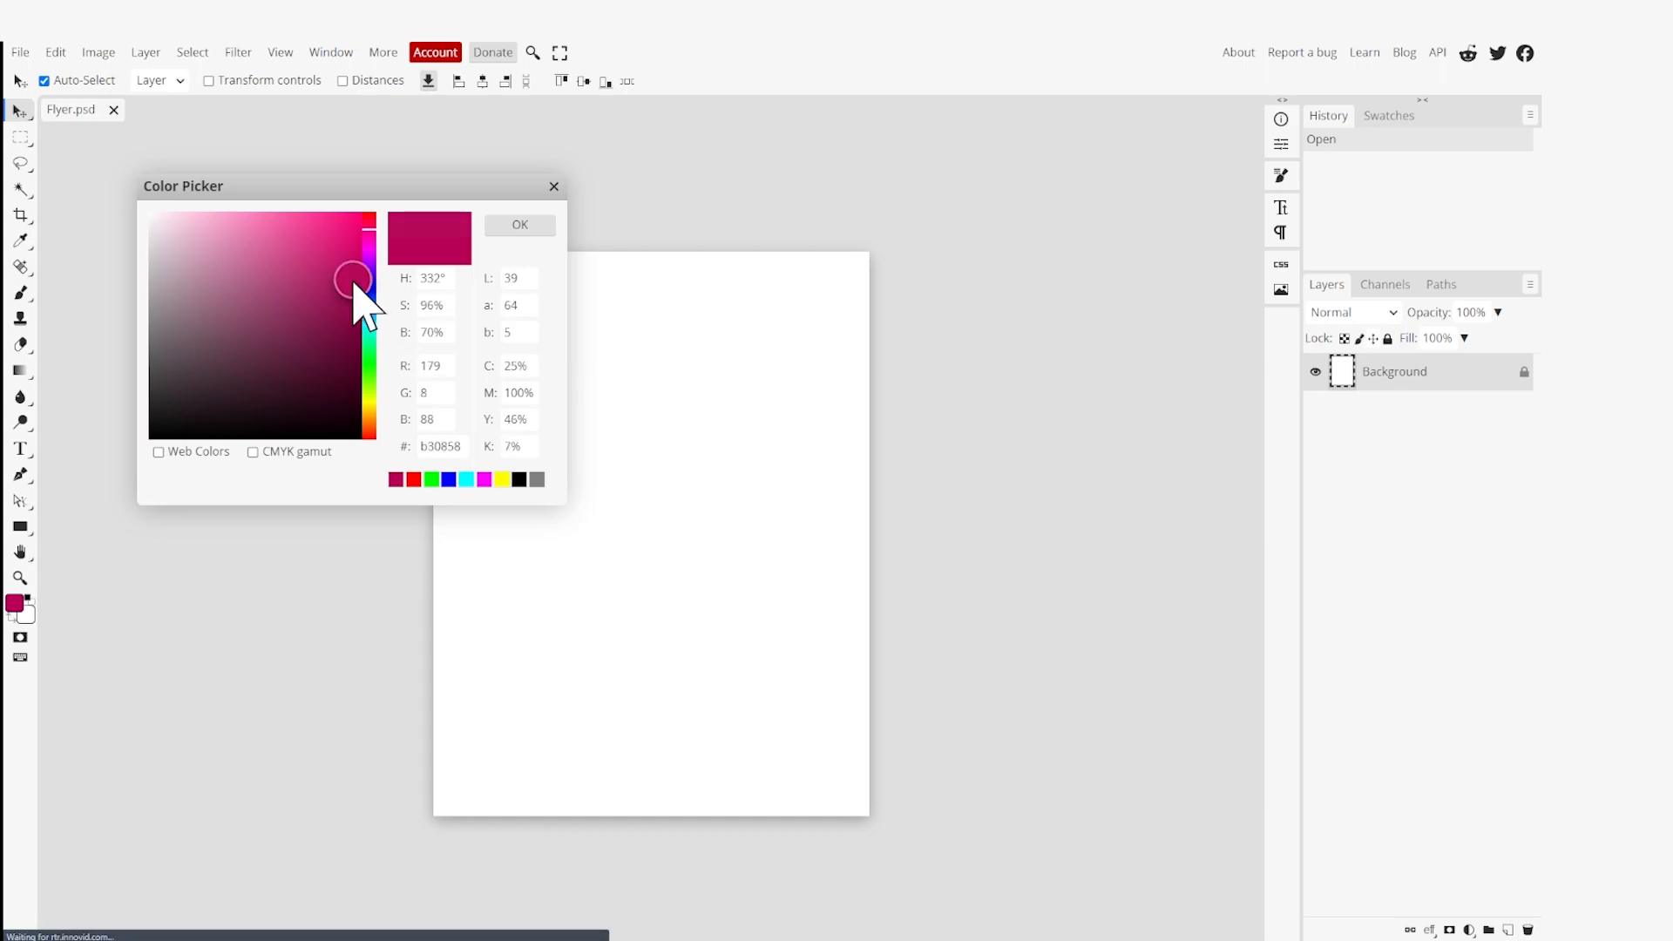
pyautogui.click(534, 230)
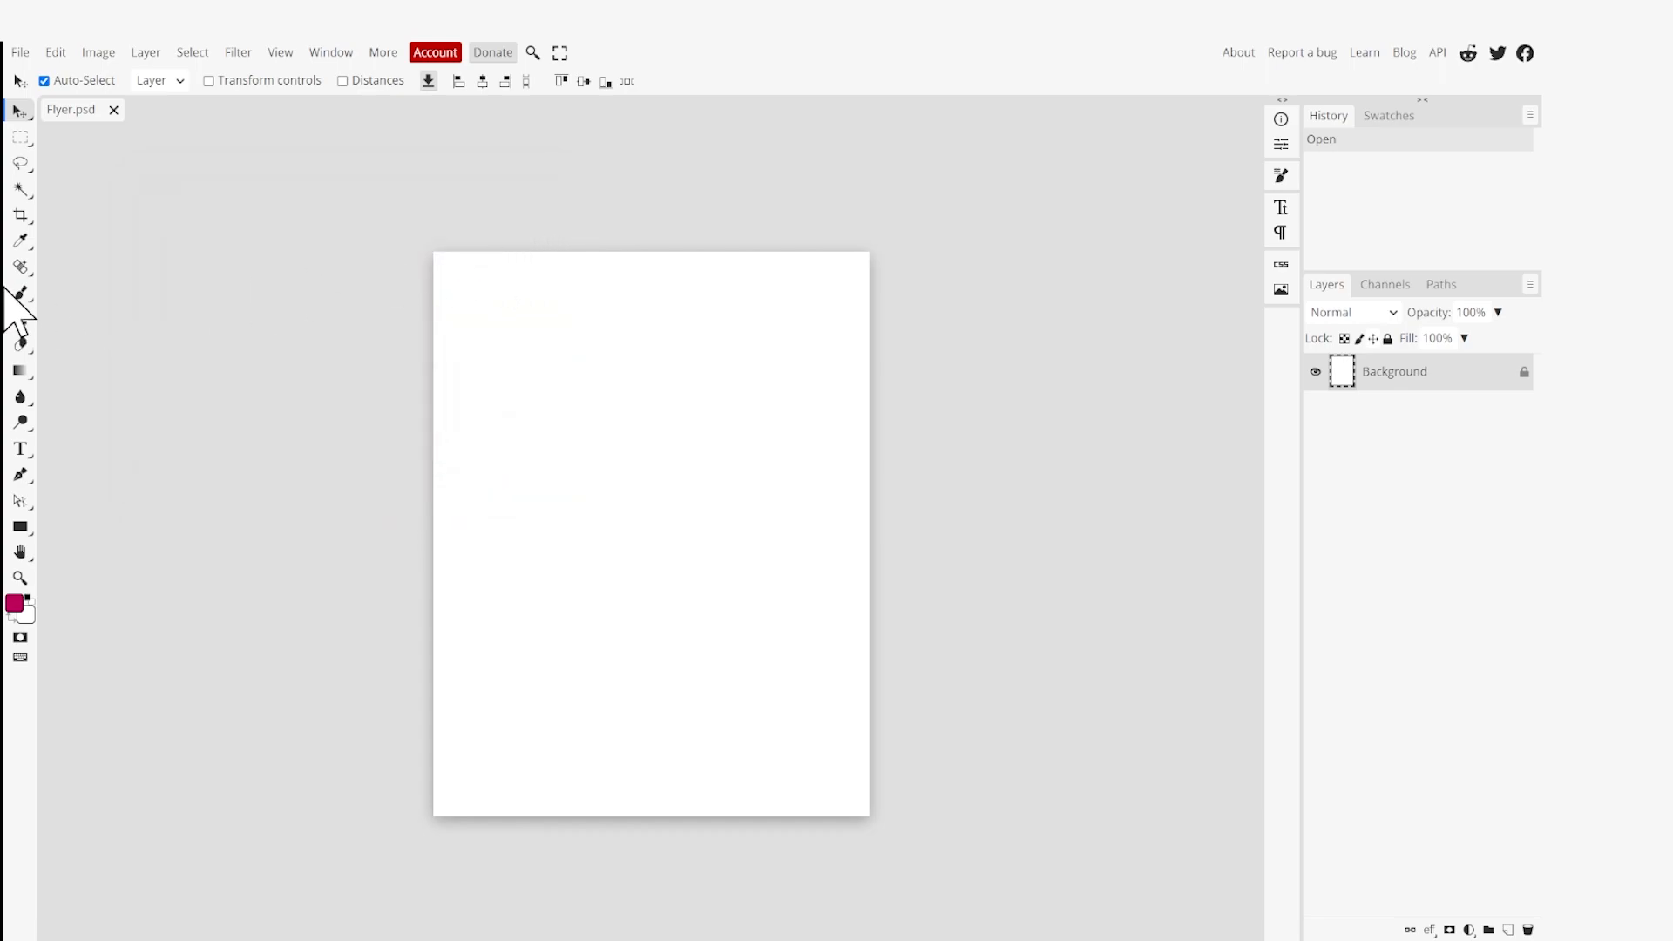
pyautogui.click(56, 52)
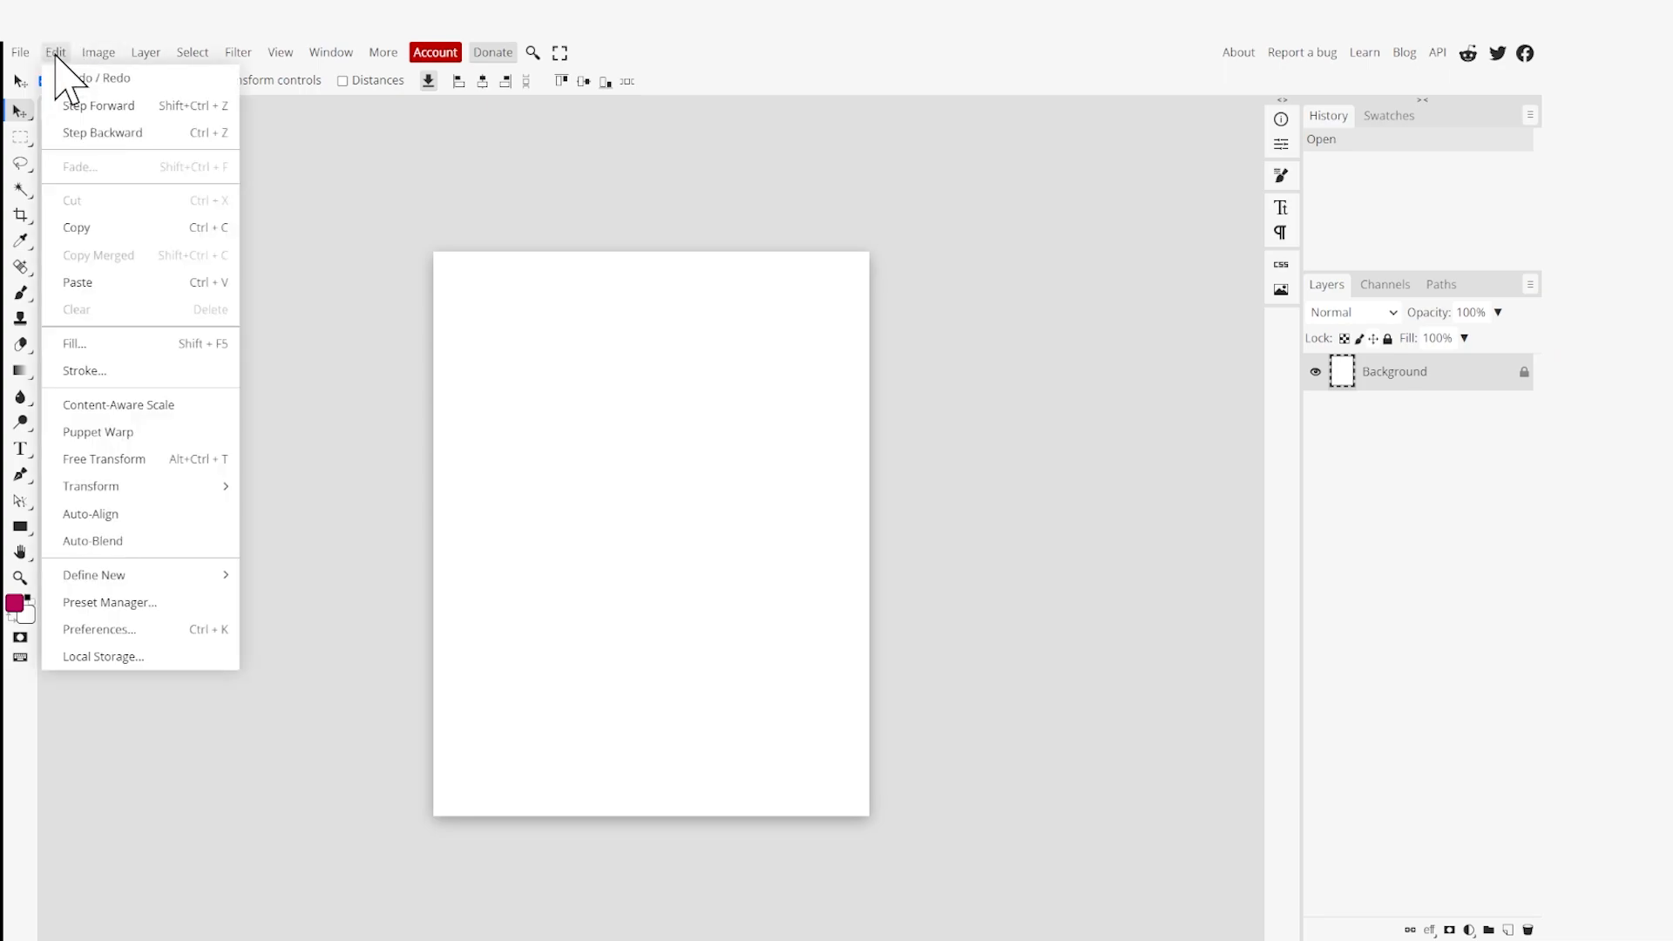
pyautogui.click(112, 352)
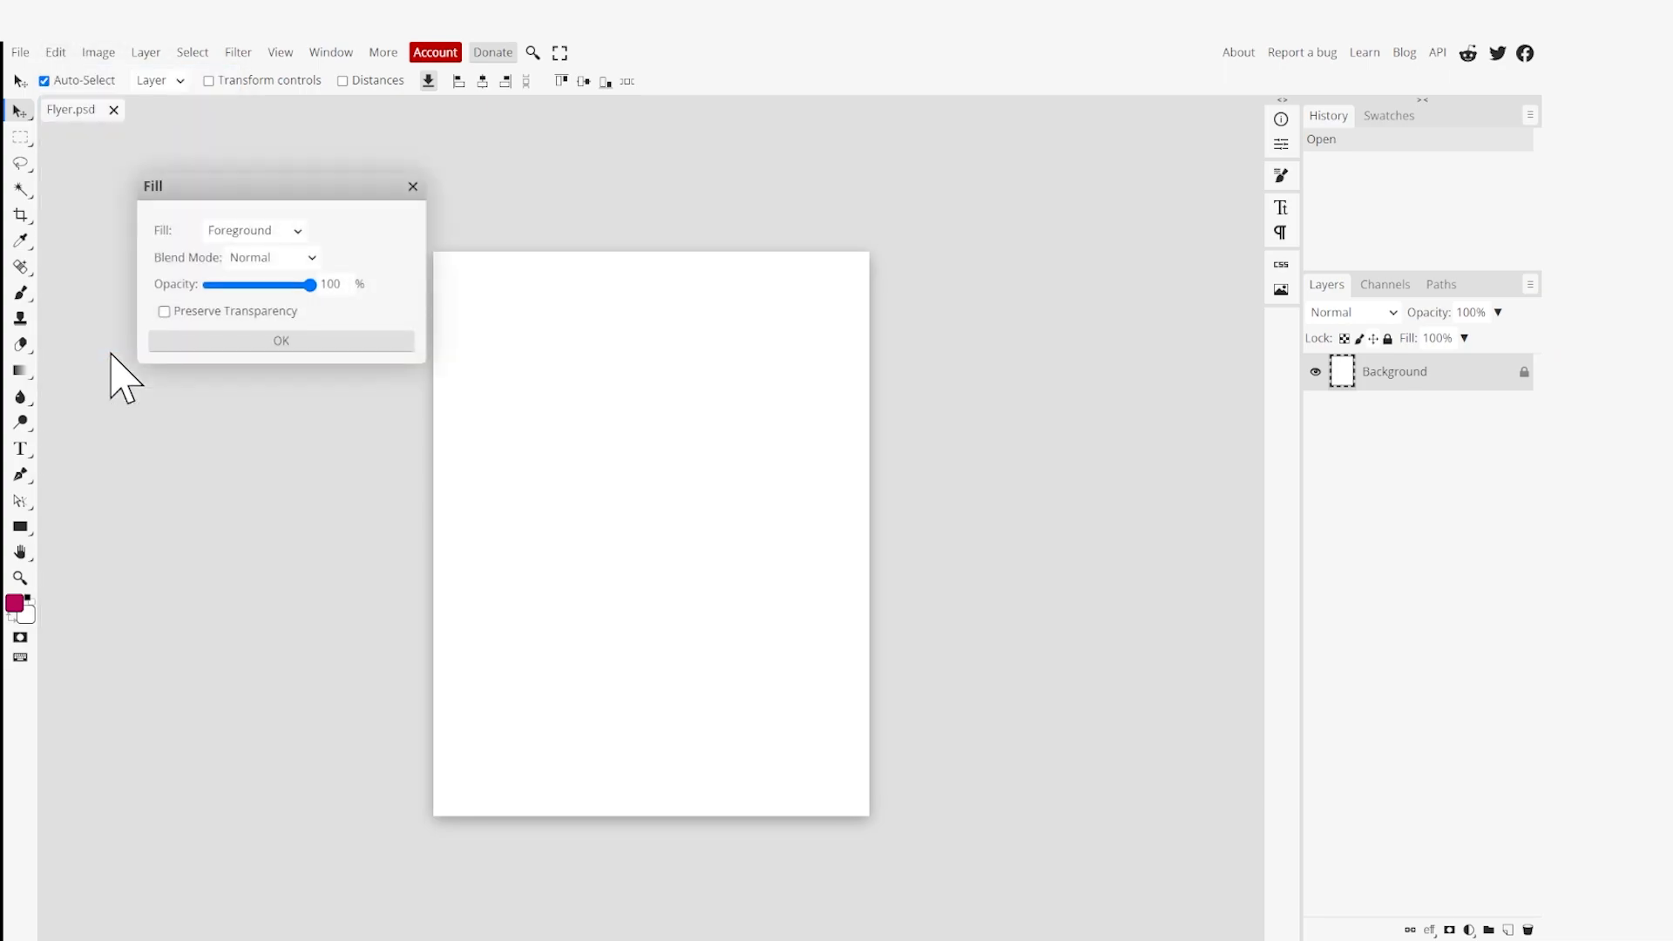
pyautogui.click(281, 341)
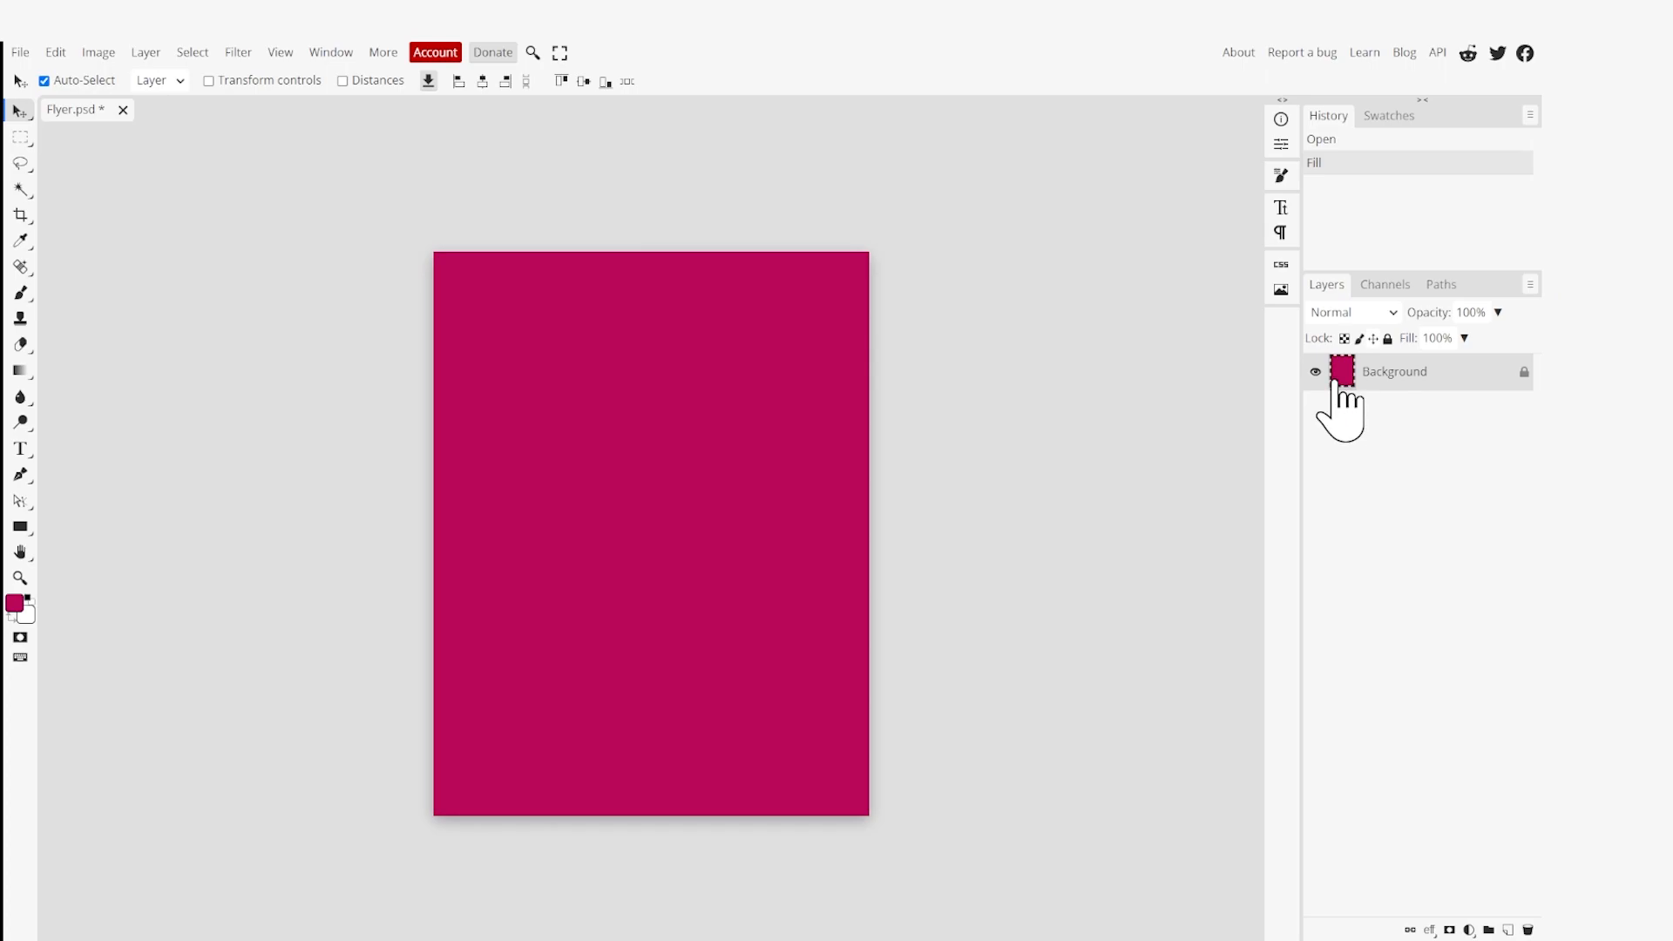
# Add a new layer above the background and name it header.
pyautogui.click(1508, 930)
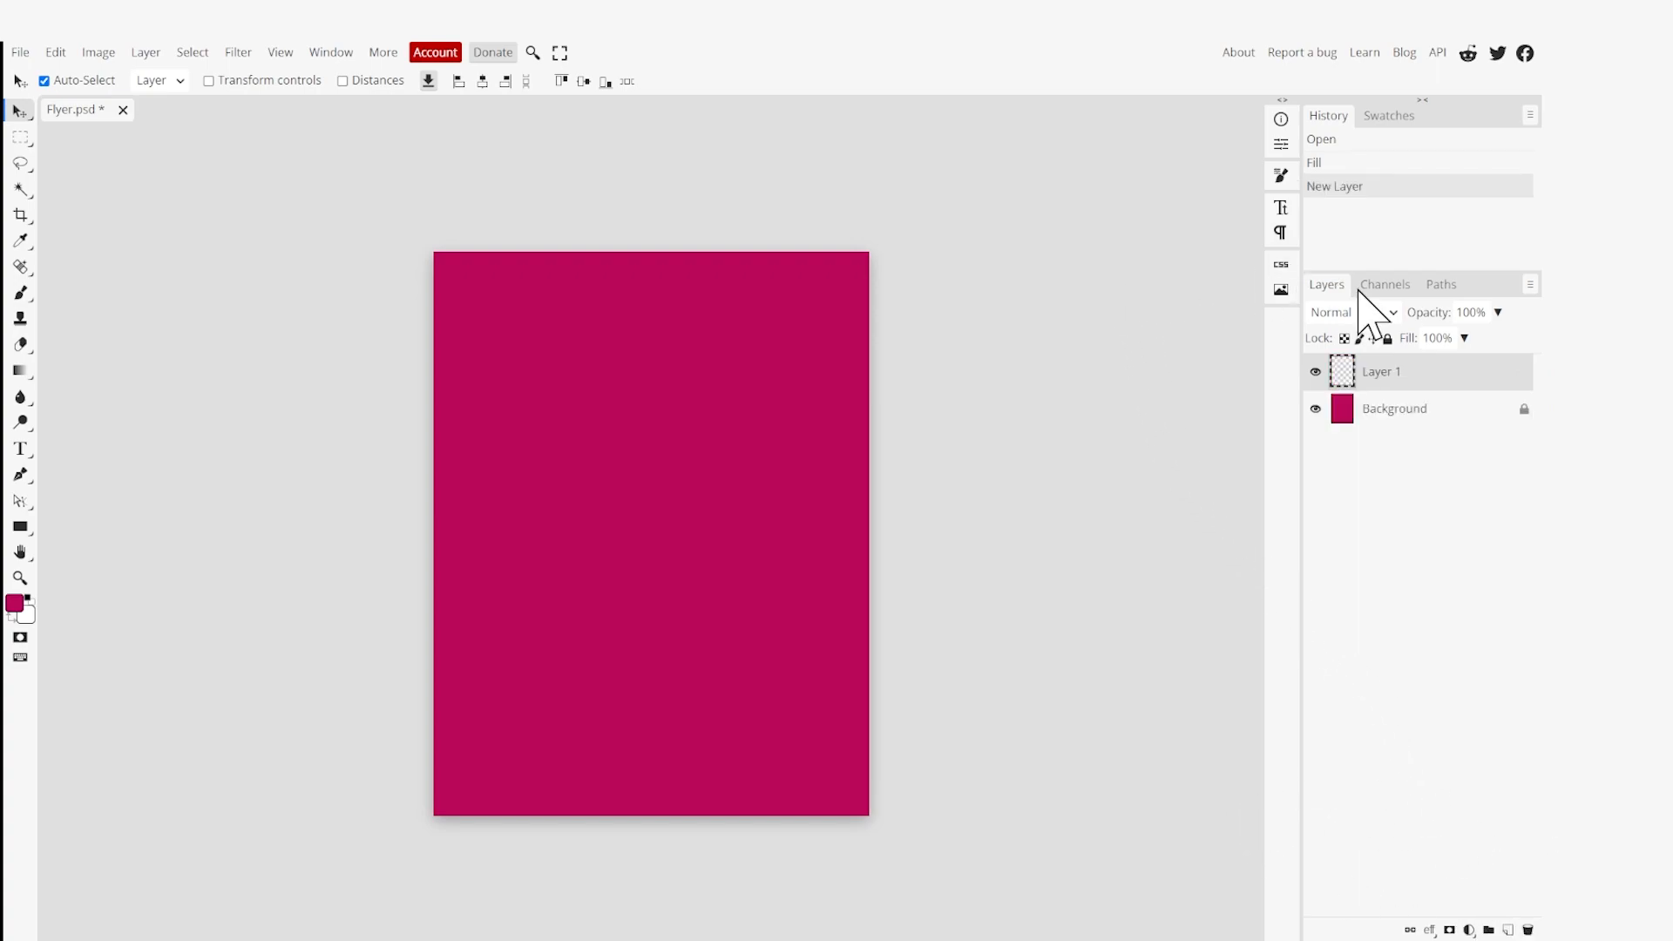
pyautogui.doubleClick(1385, 373)
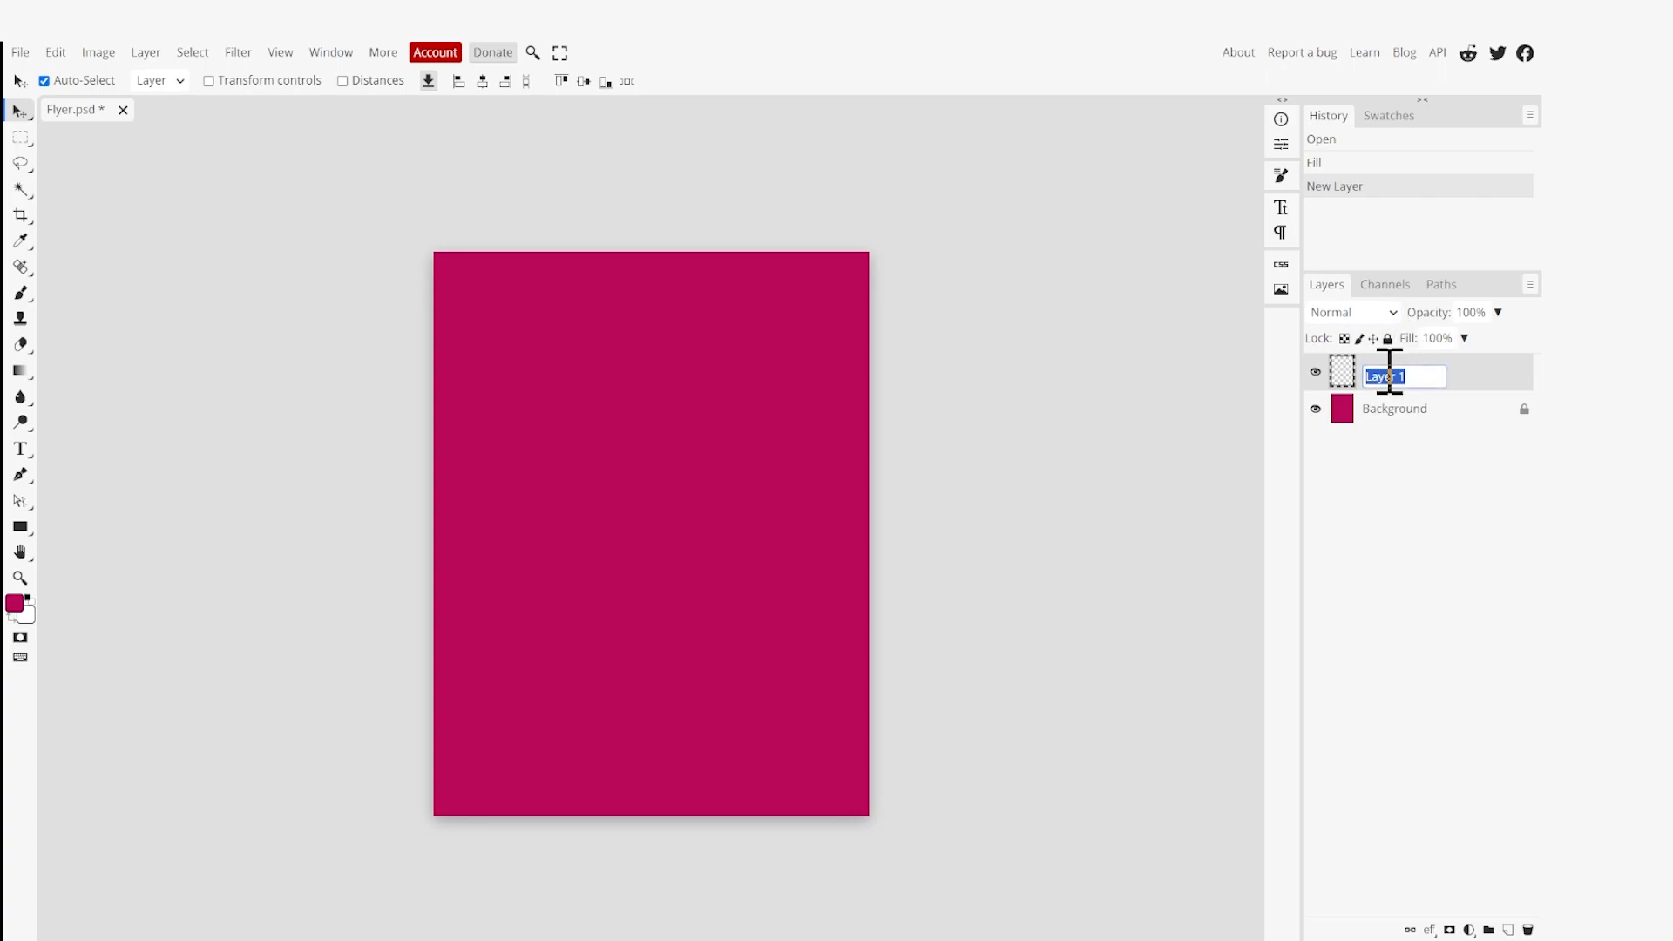
pyautogui.write('header')
pyautogui.press('Return')
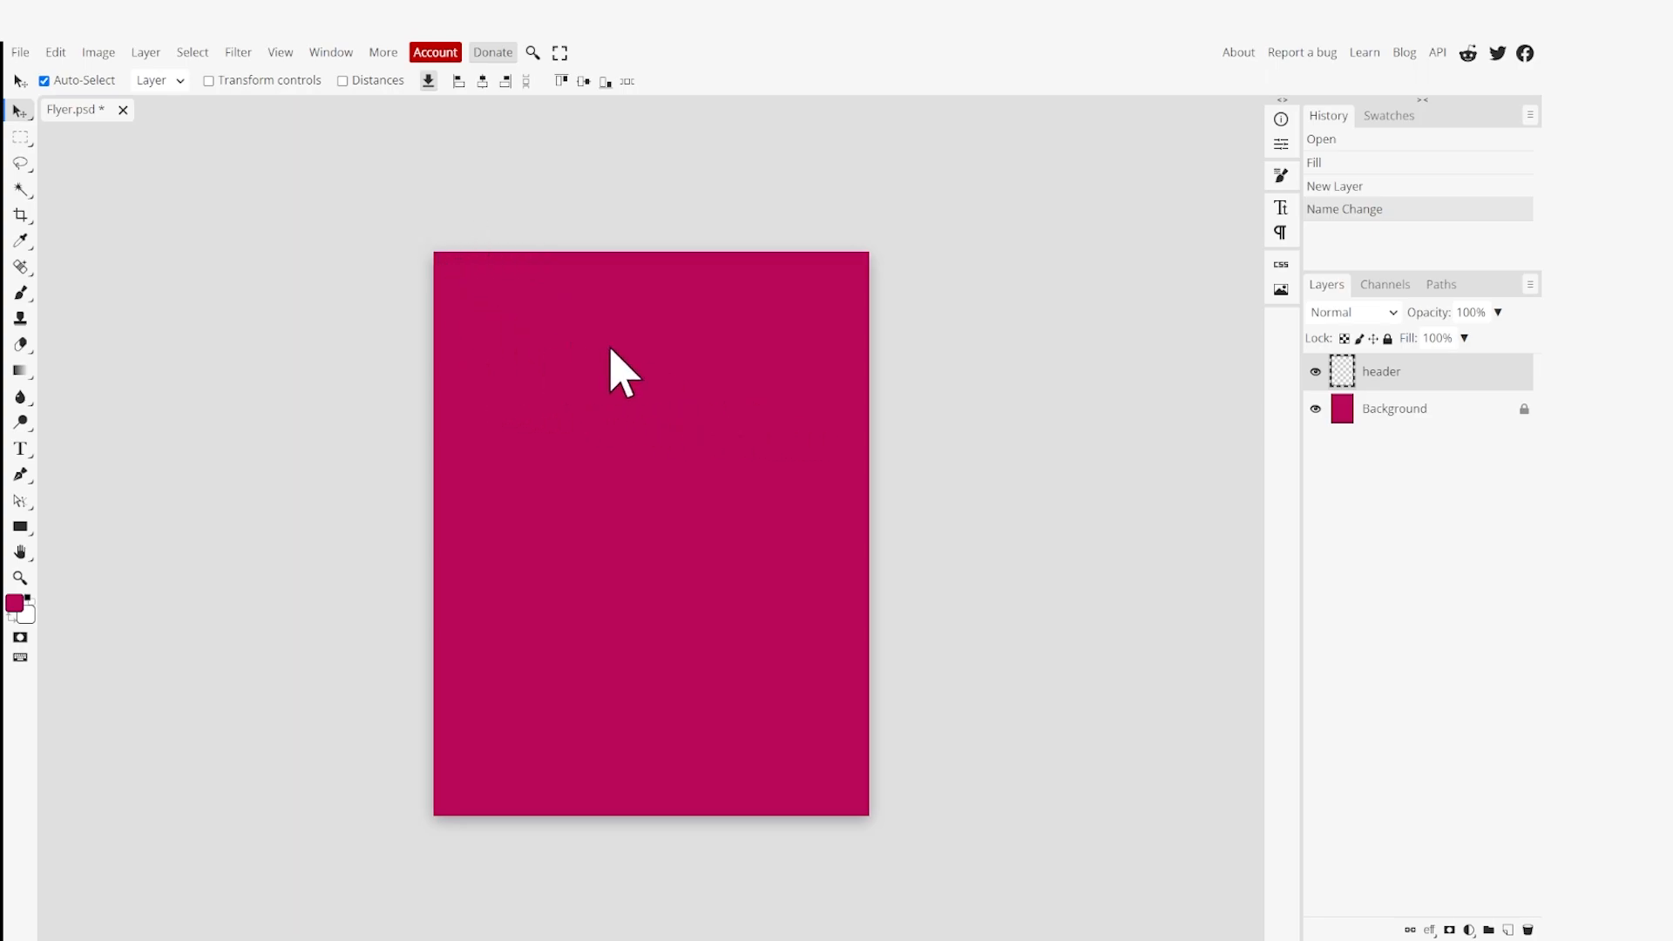
# Select a band across the top of the page with the Polygonal Lasso, its lower edge slanting up to the right.
pyautogui.click(18, 165)
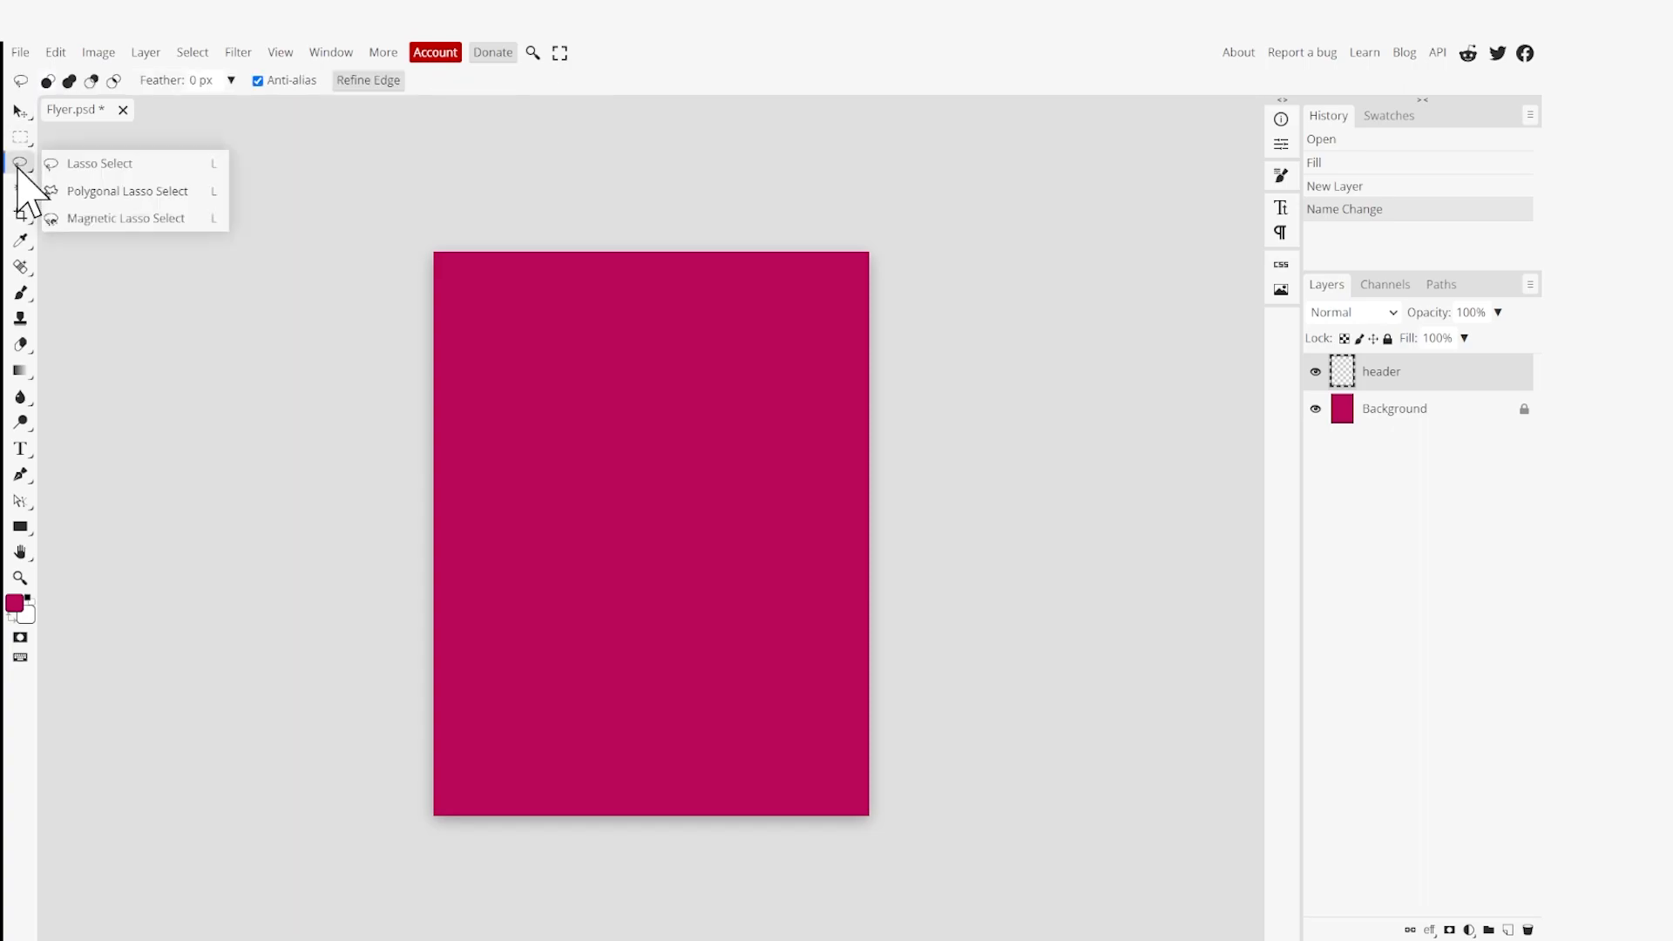
pyautogui.click(163, 193)
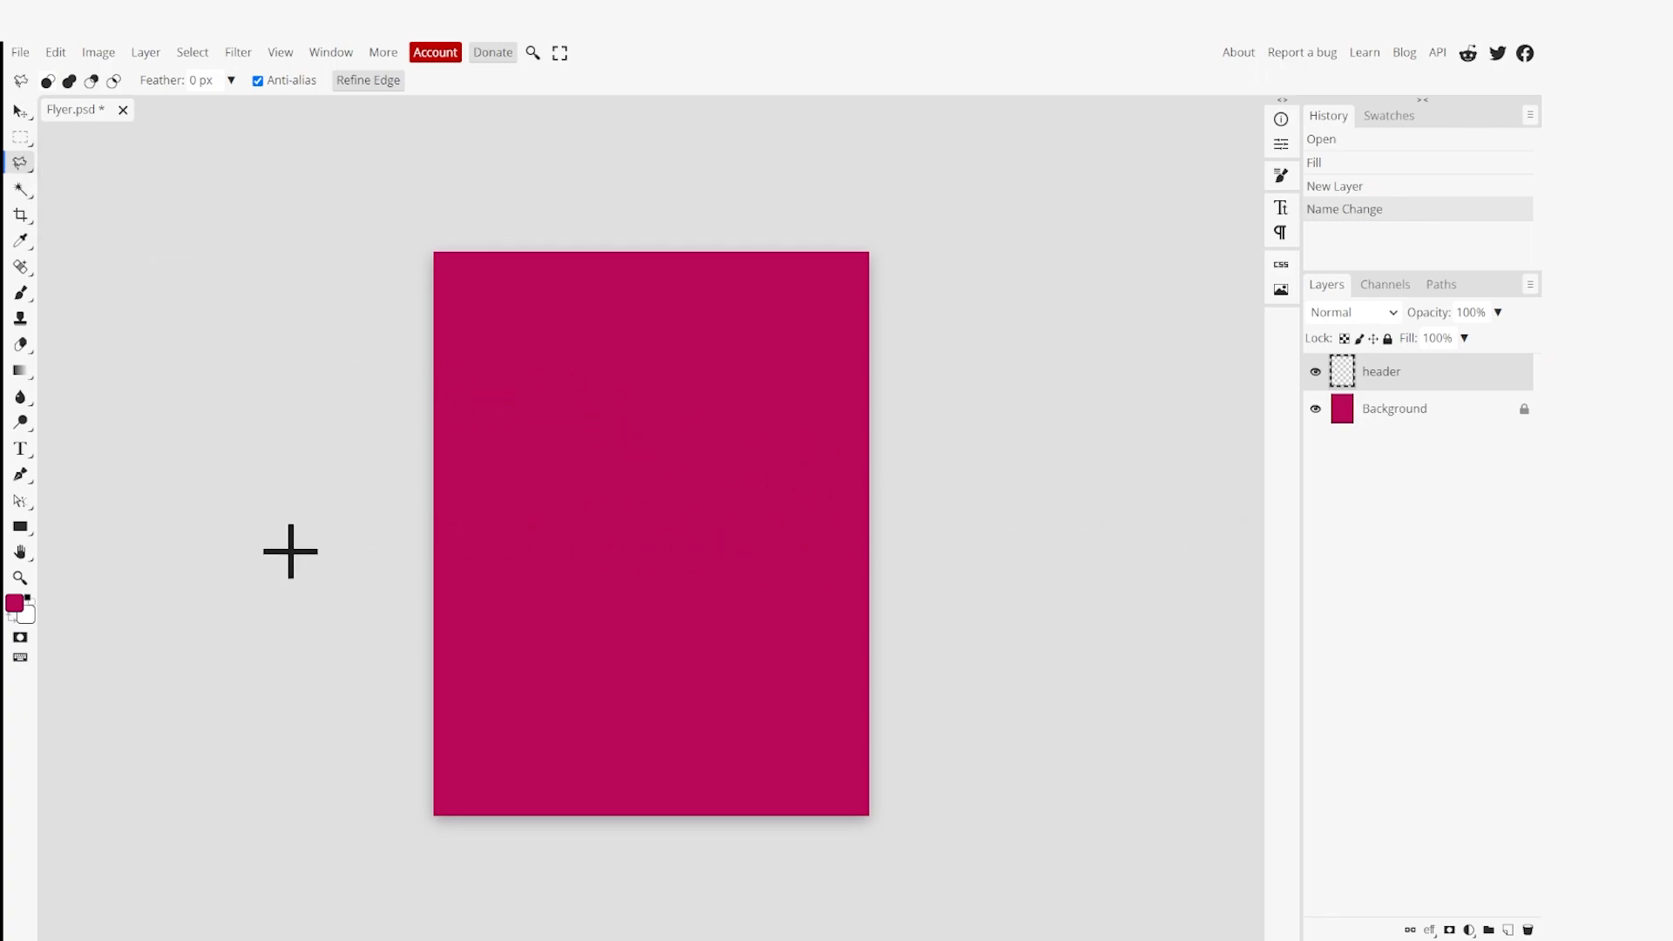
pyautogui.click(453, 340)
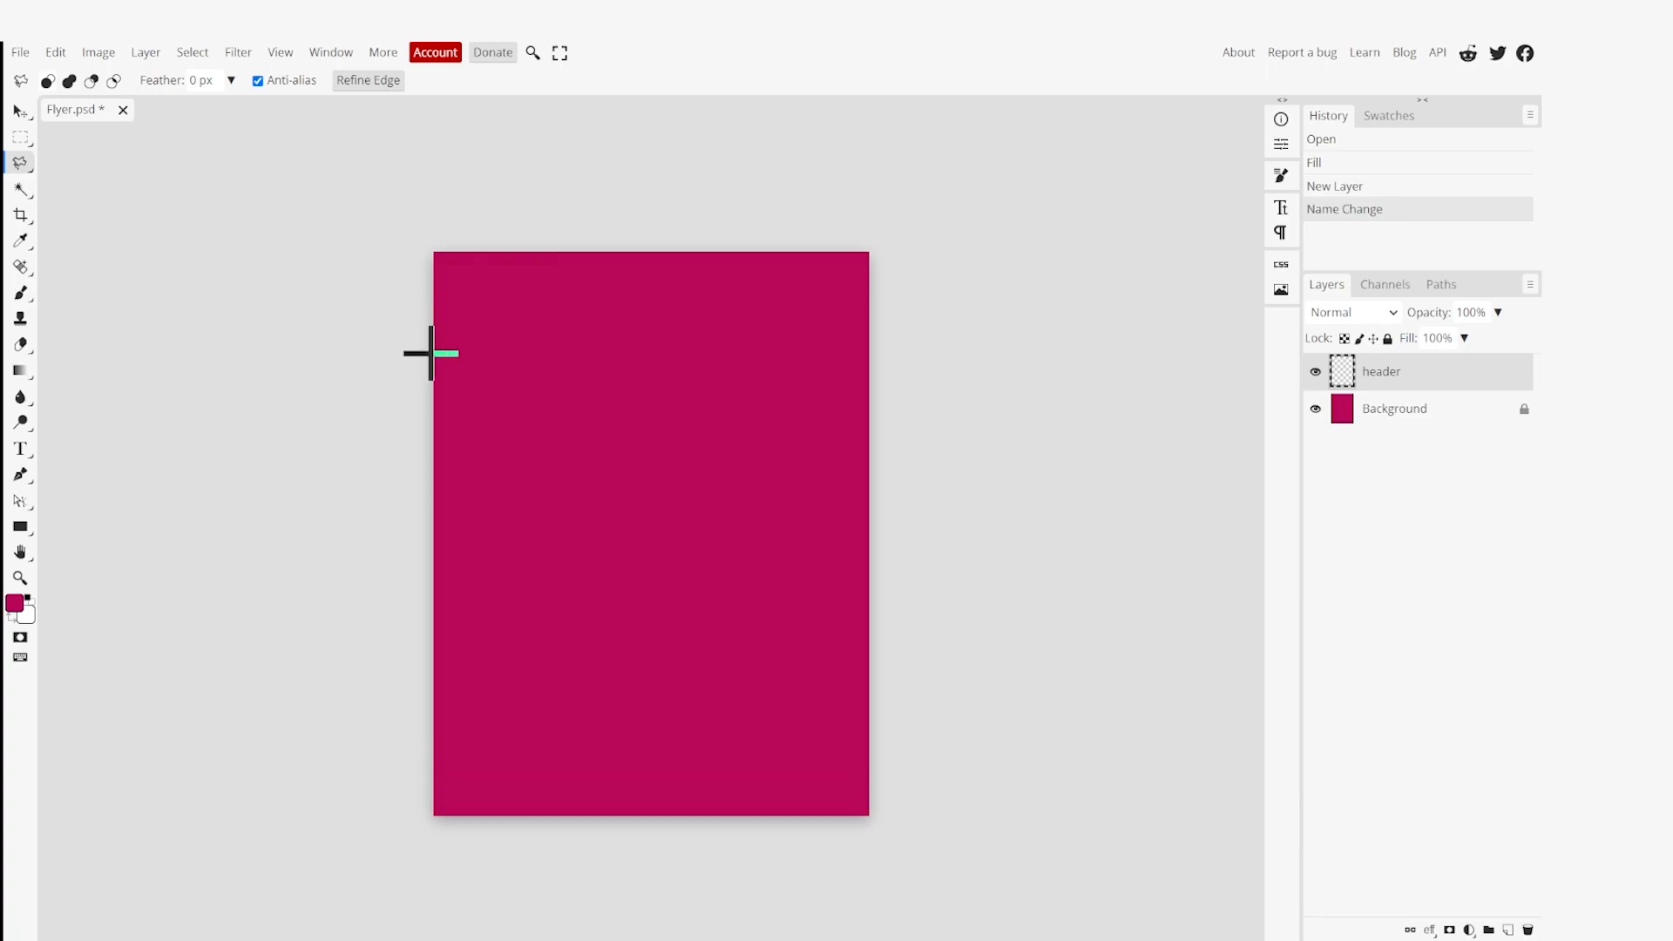
pyautogui.click(422, 352)
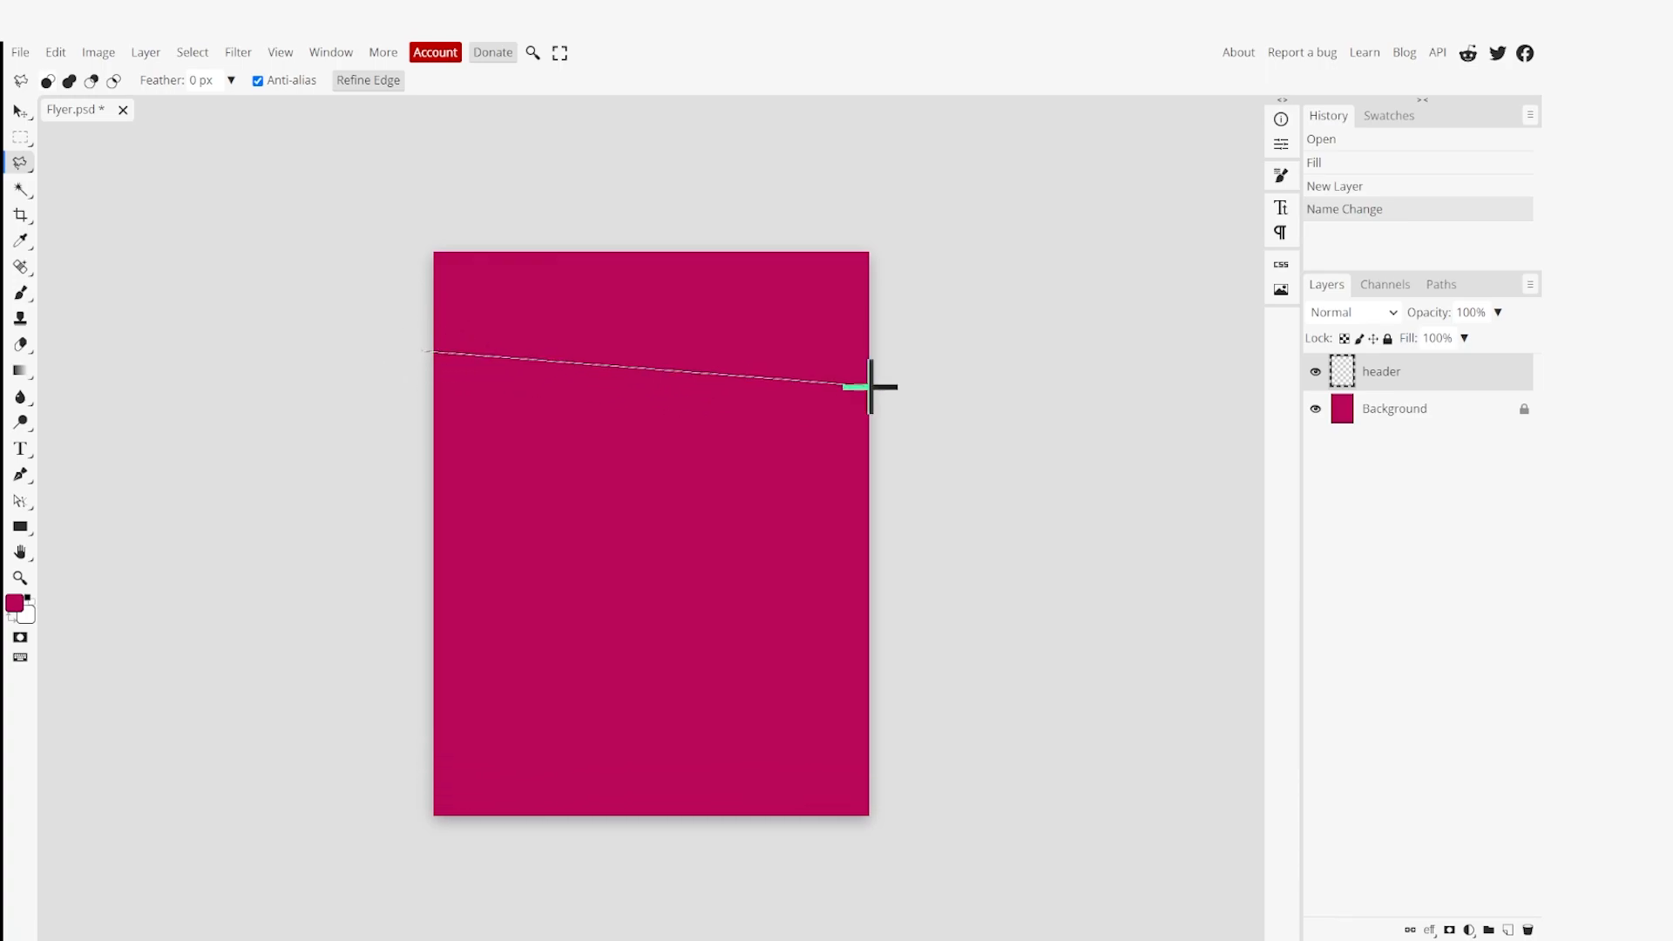
pyautogui.click(950, 313)
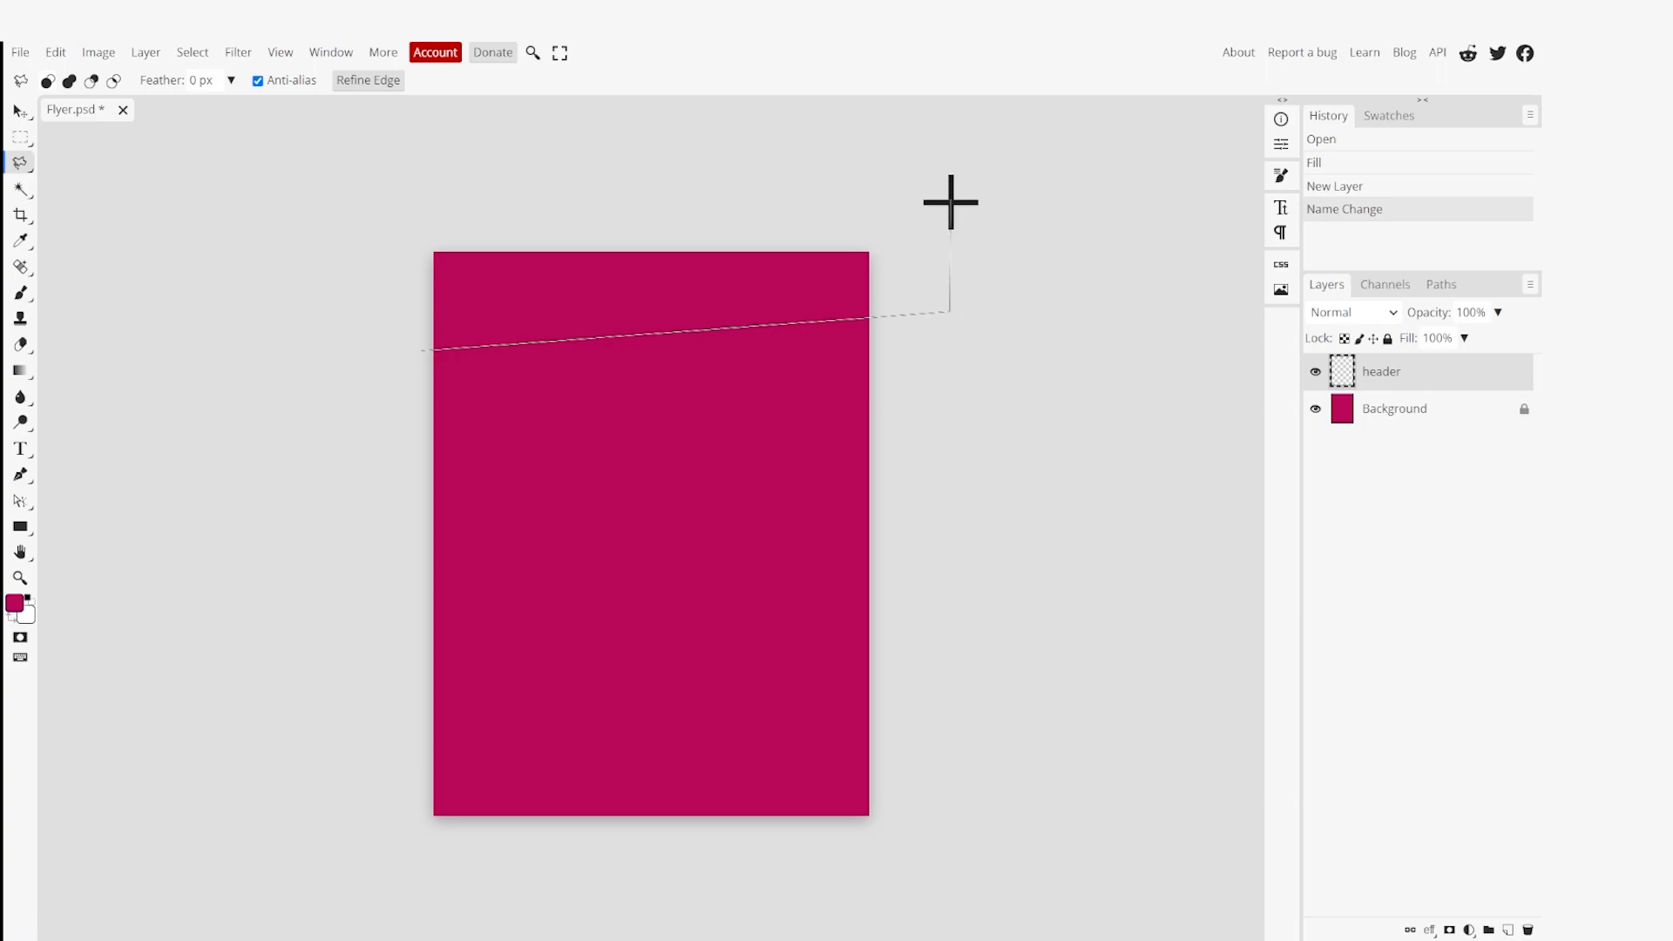
pyautogui.click(411, 226)
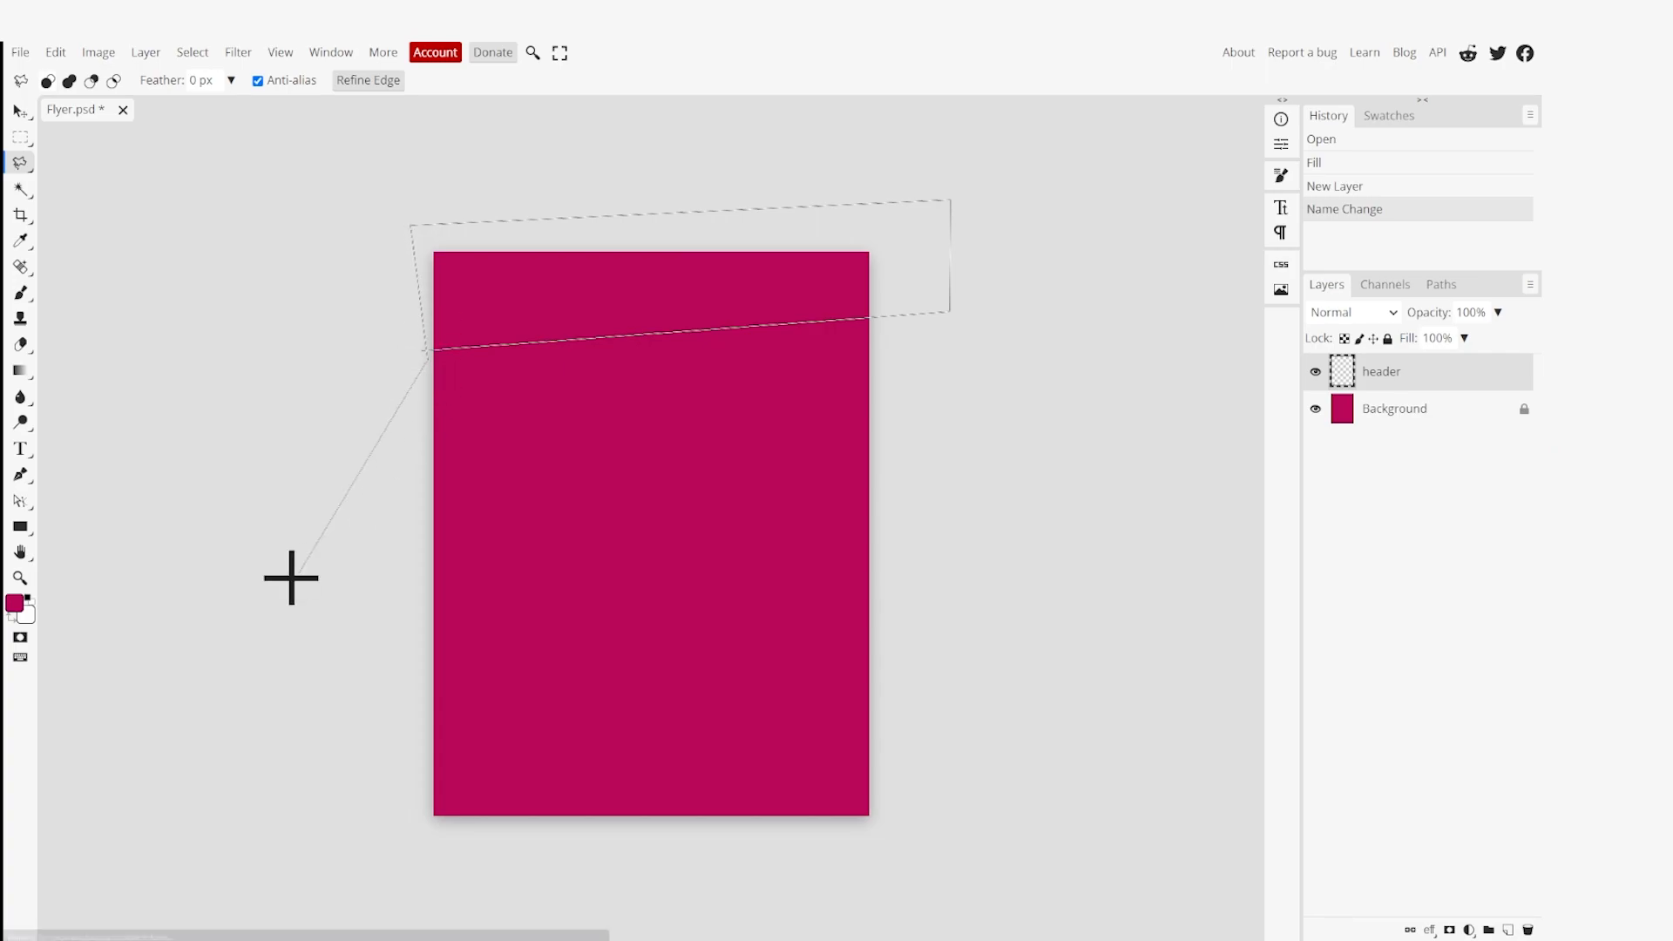
pyautogui.click(428, 348)
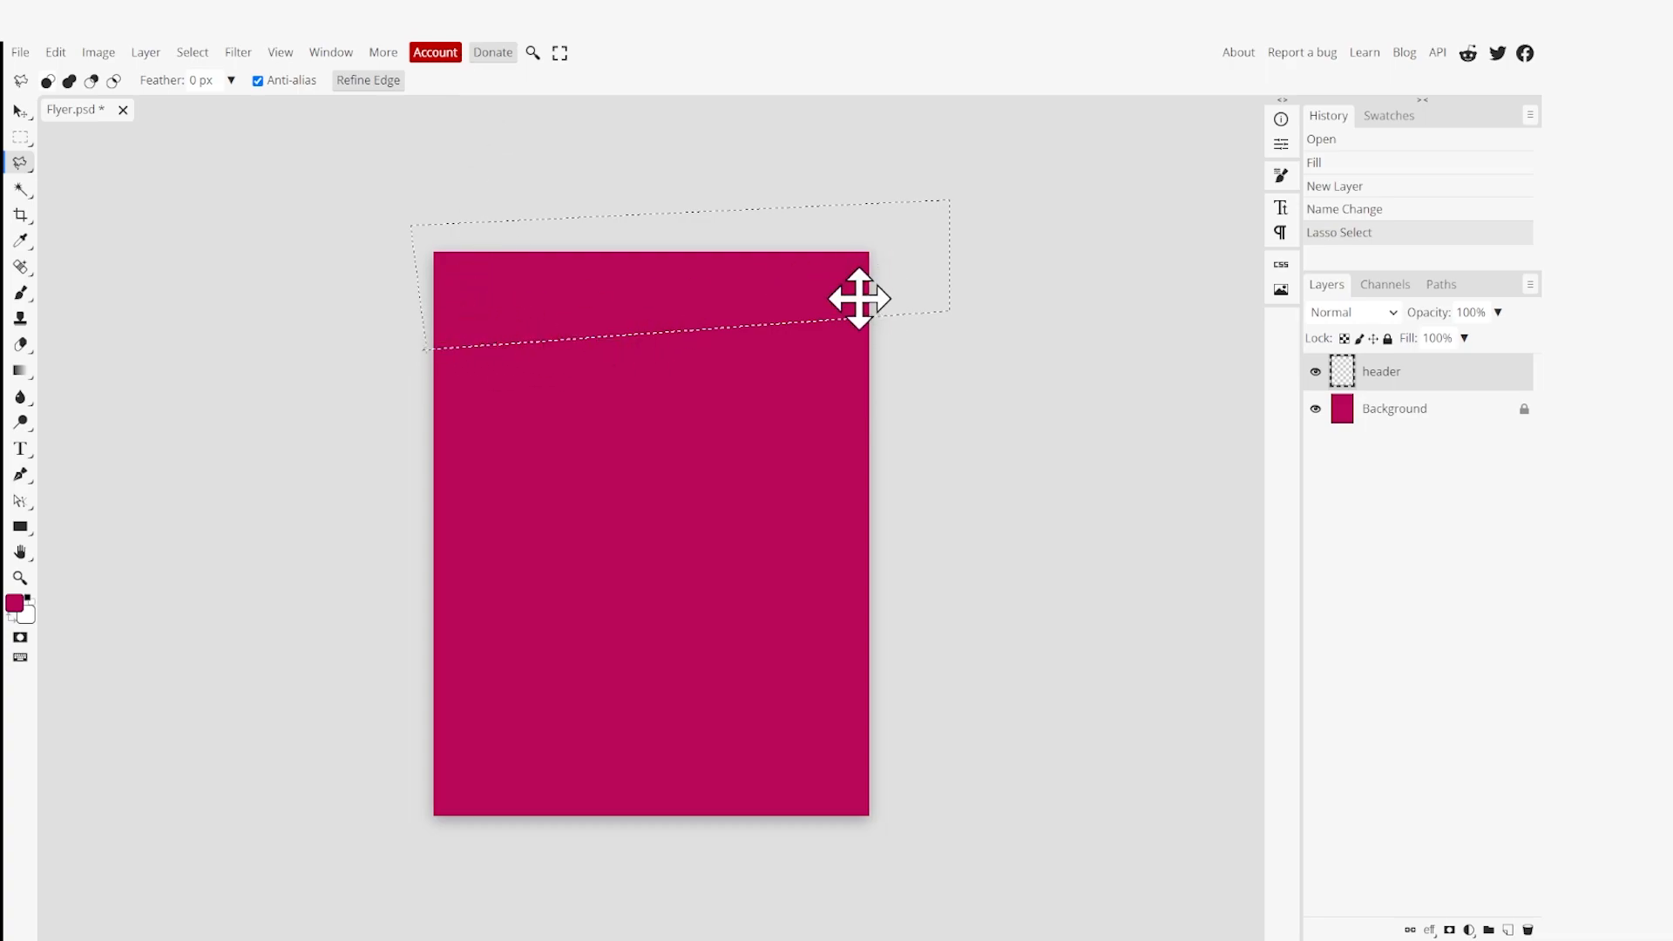
# Set the foreground colour to near-white #fefefe and fill the selected band on the header layer.
pyautogui.click(15, 603)
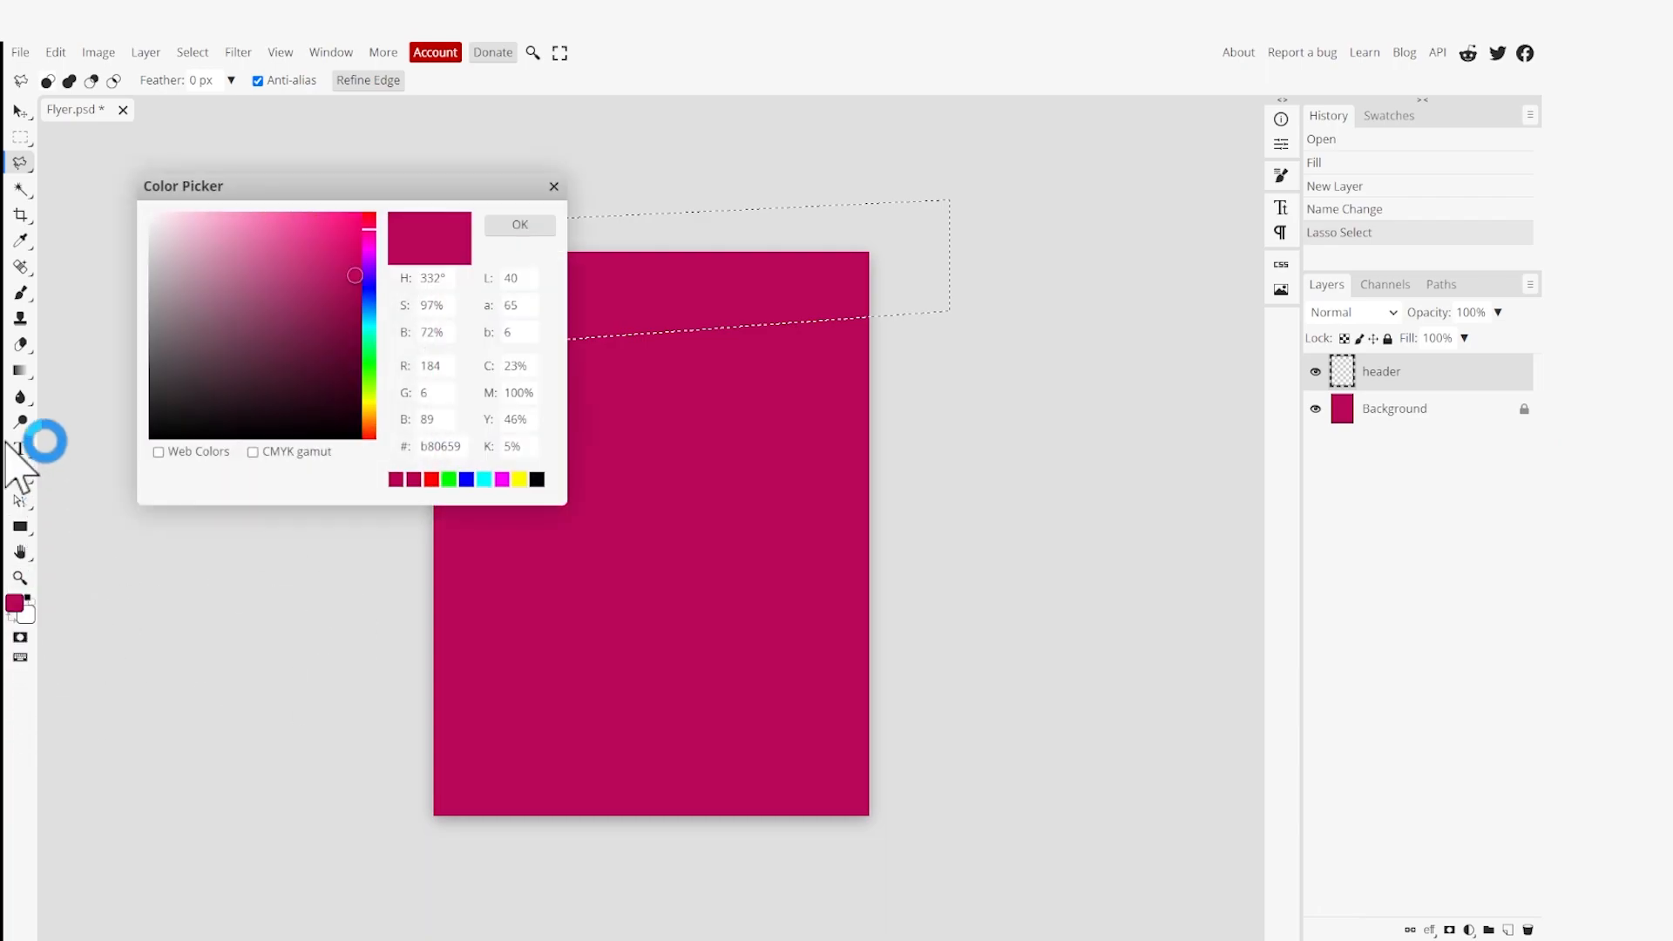
pyautogui.moveTo(220, 322); pyautogui.dragTo(152, 218)
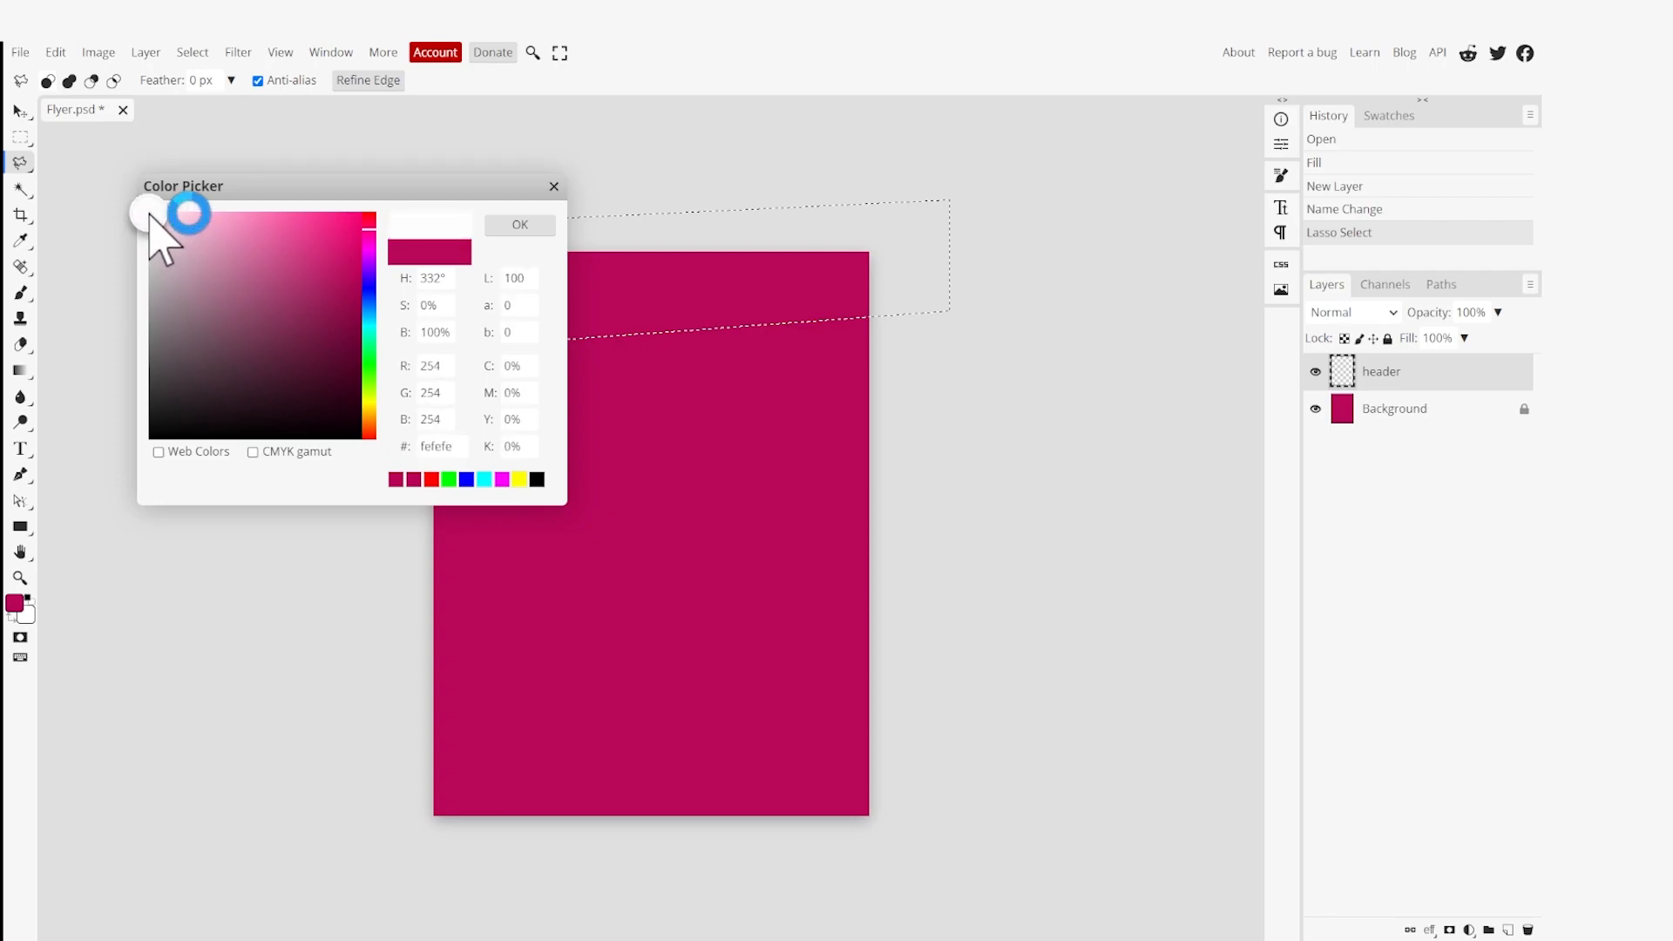
pyautogui.click(540, 226)
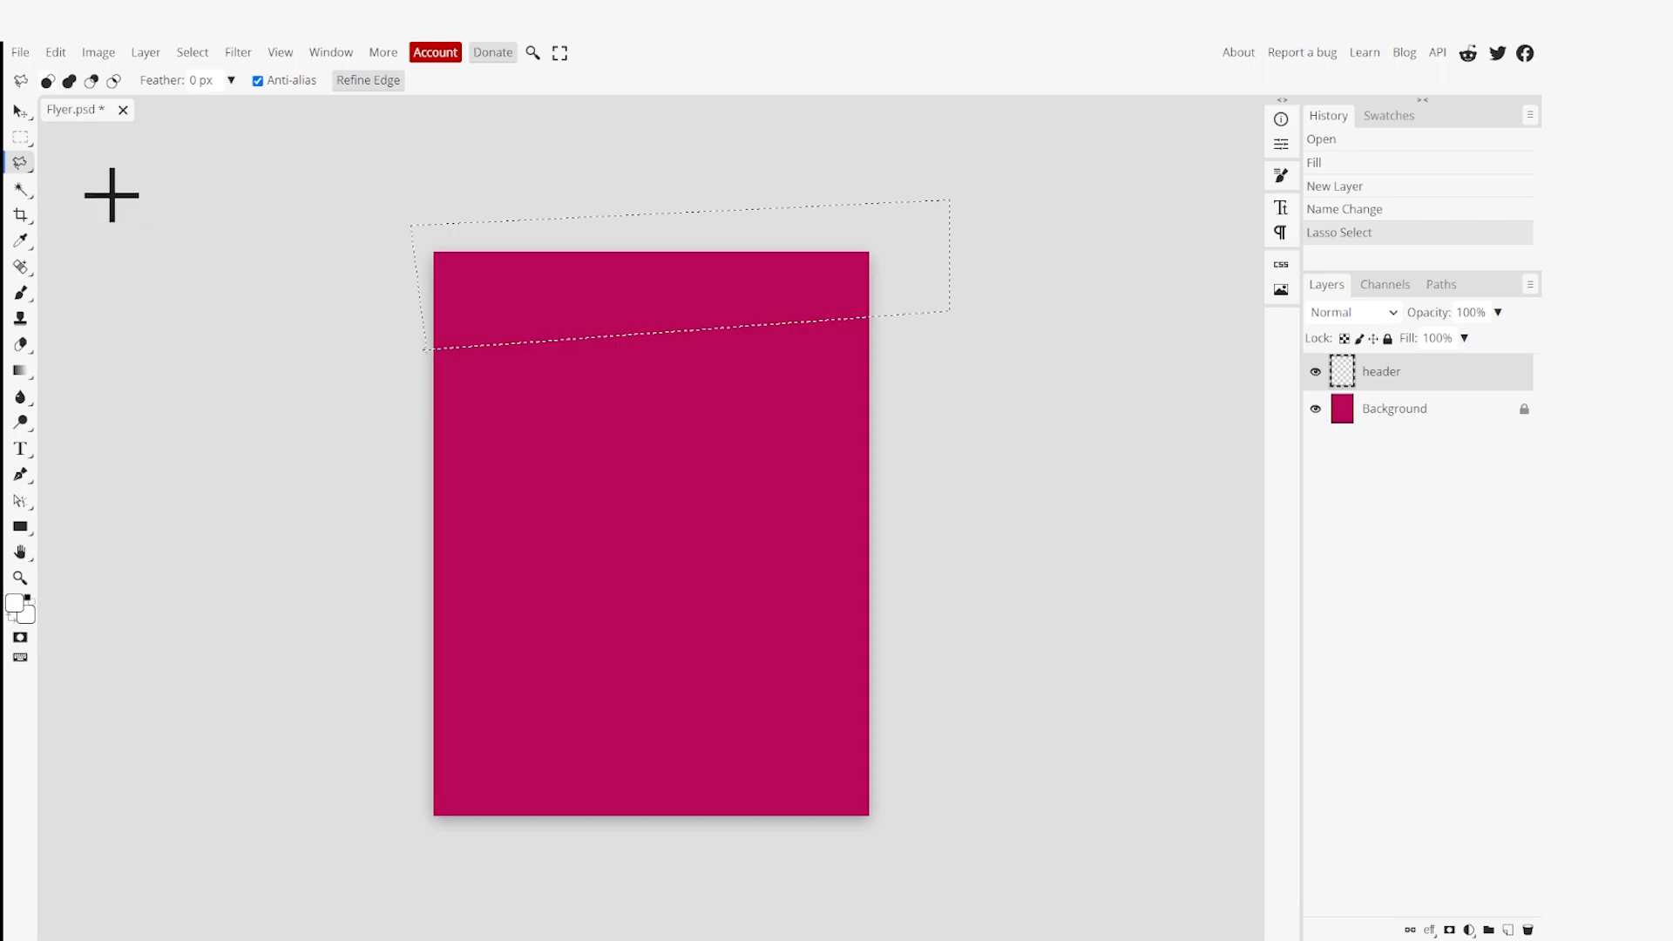
pyautogui.click(53, 53)
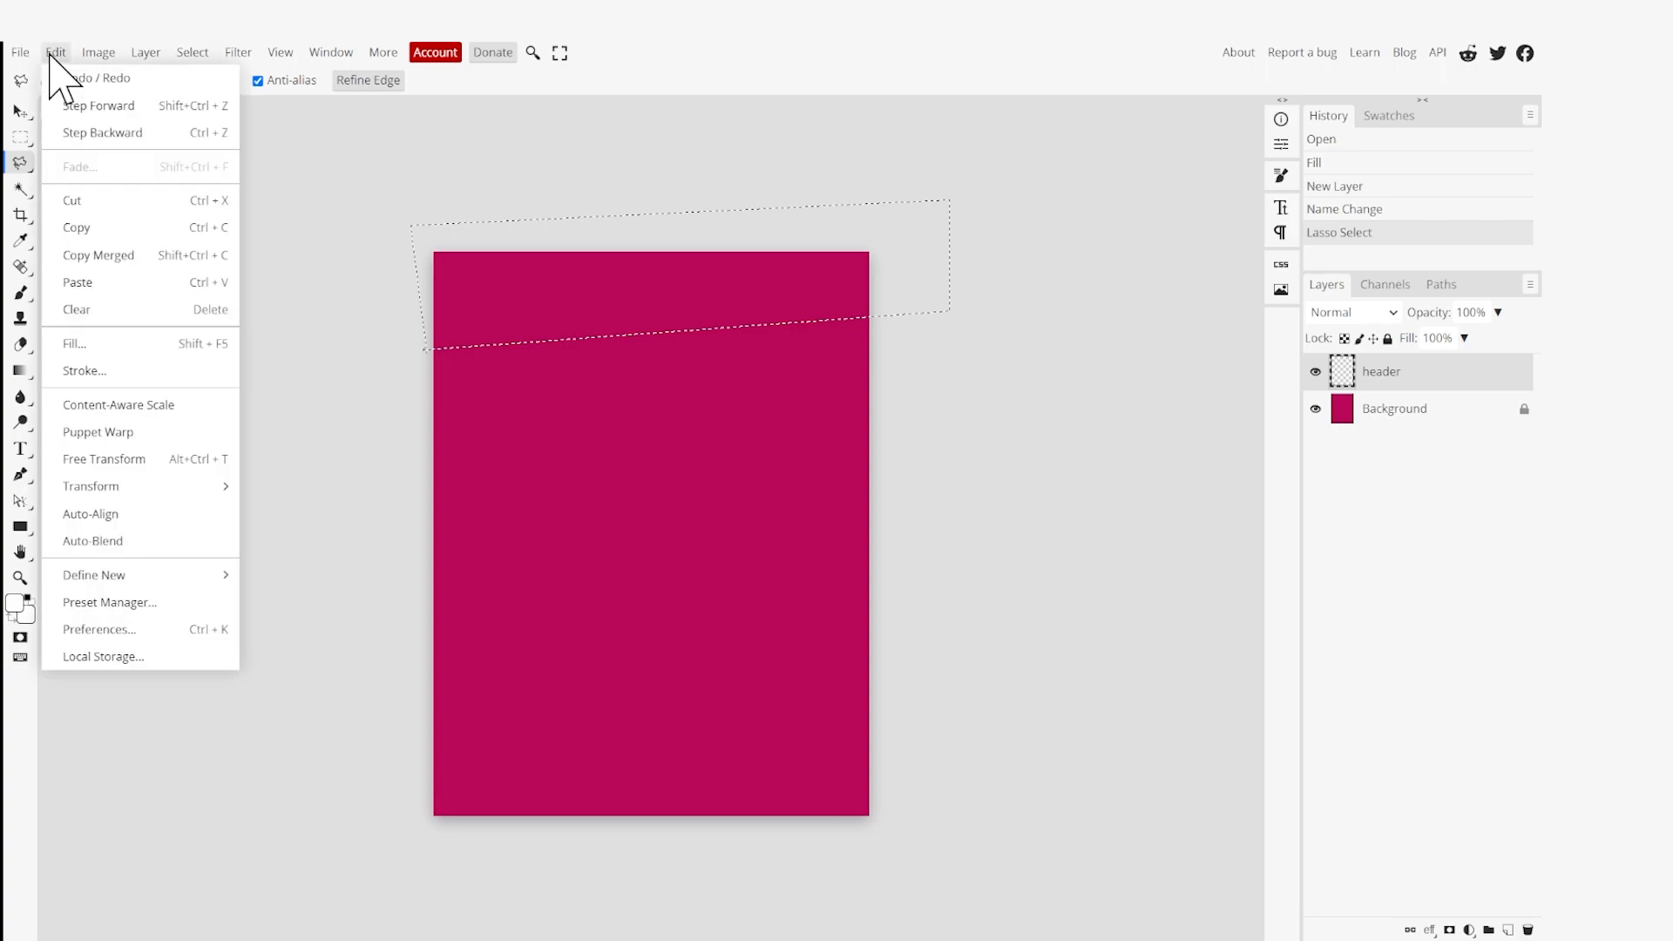
pyautogui.click(83, 344)
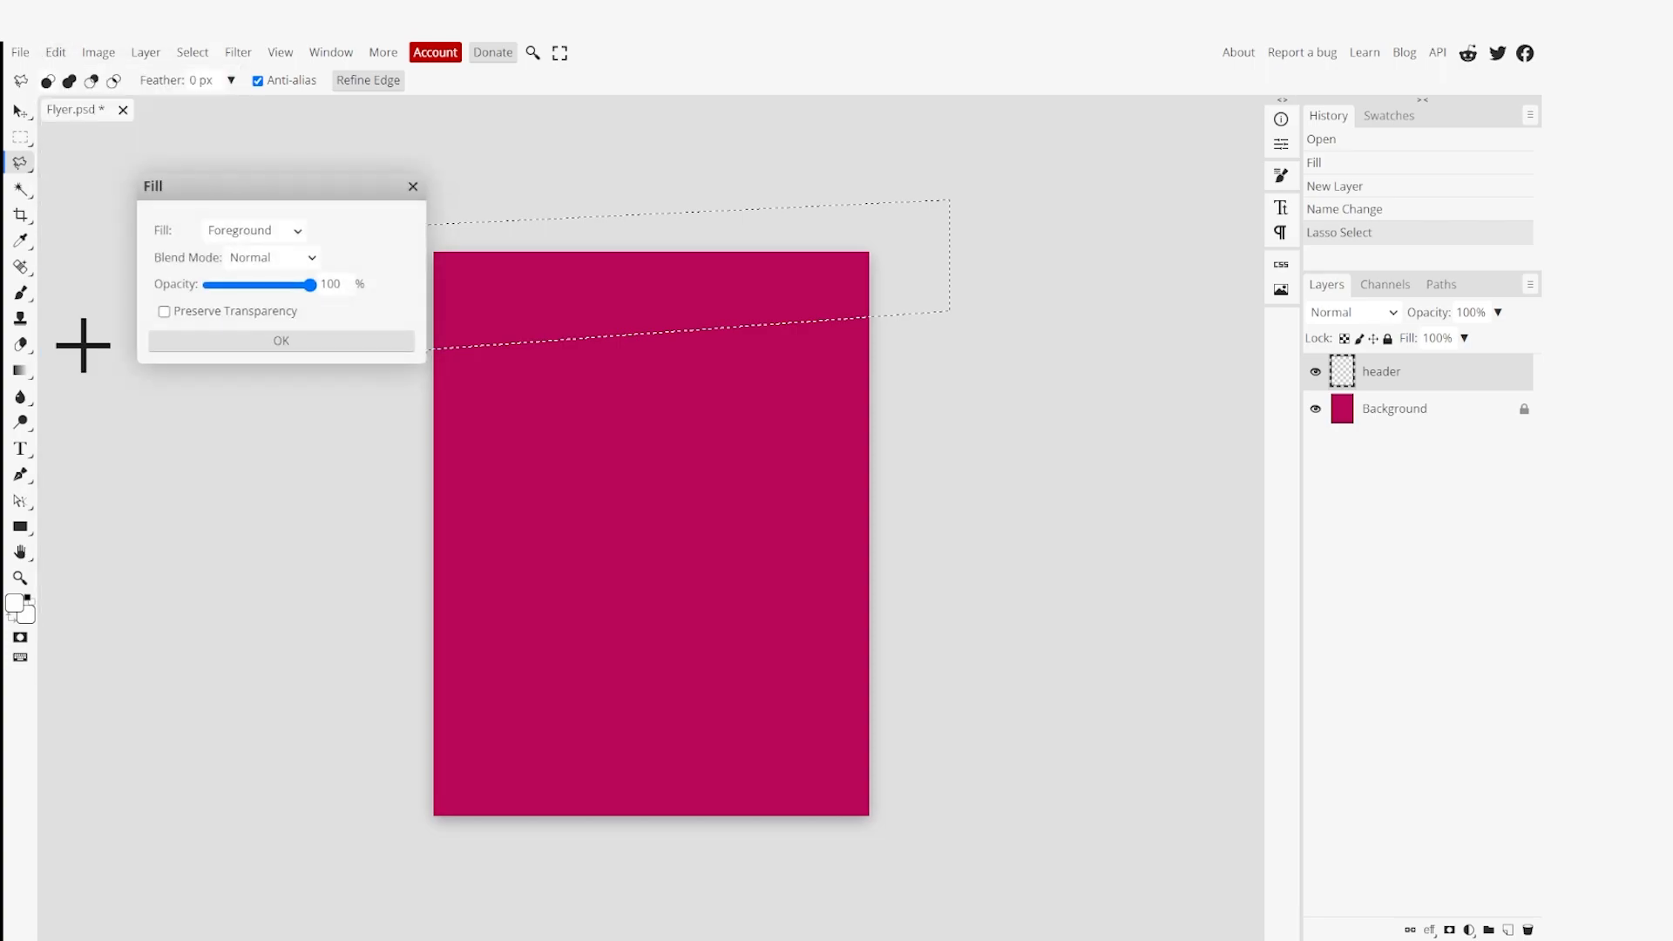
pyautogui.click(309, 341)
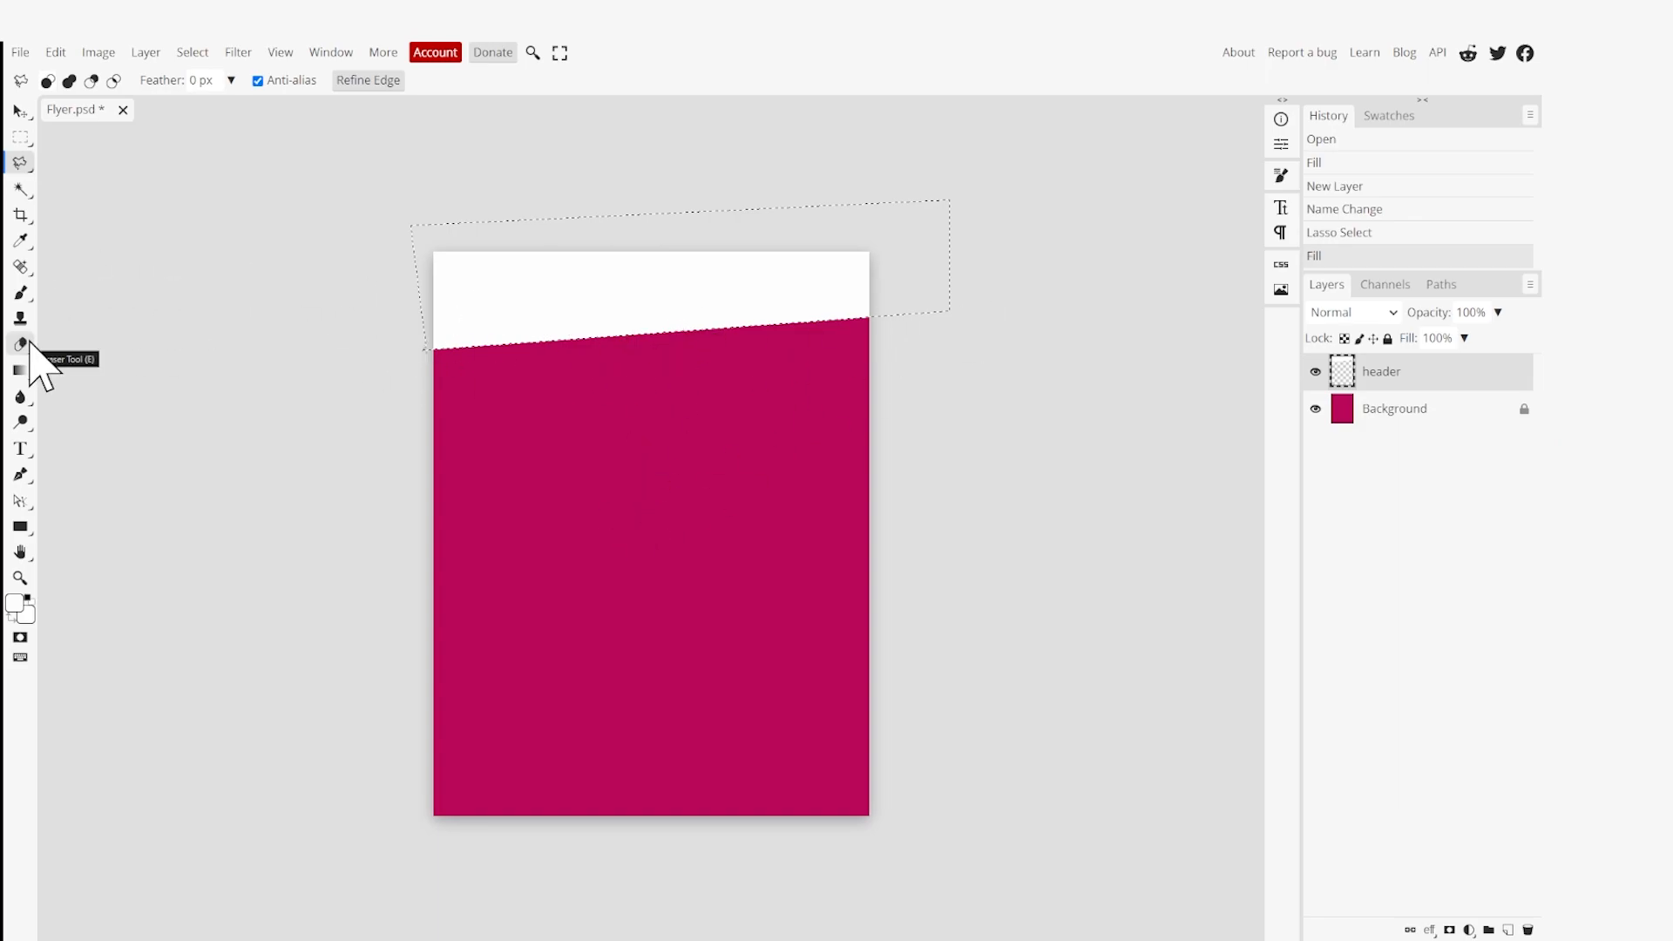
# Undo the header fill and its lasso selection, and redo both.
pyautogui.hotkey('ctrl', 'z')
pyautogui.hotkey('ctrl', 'z')
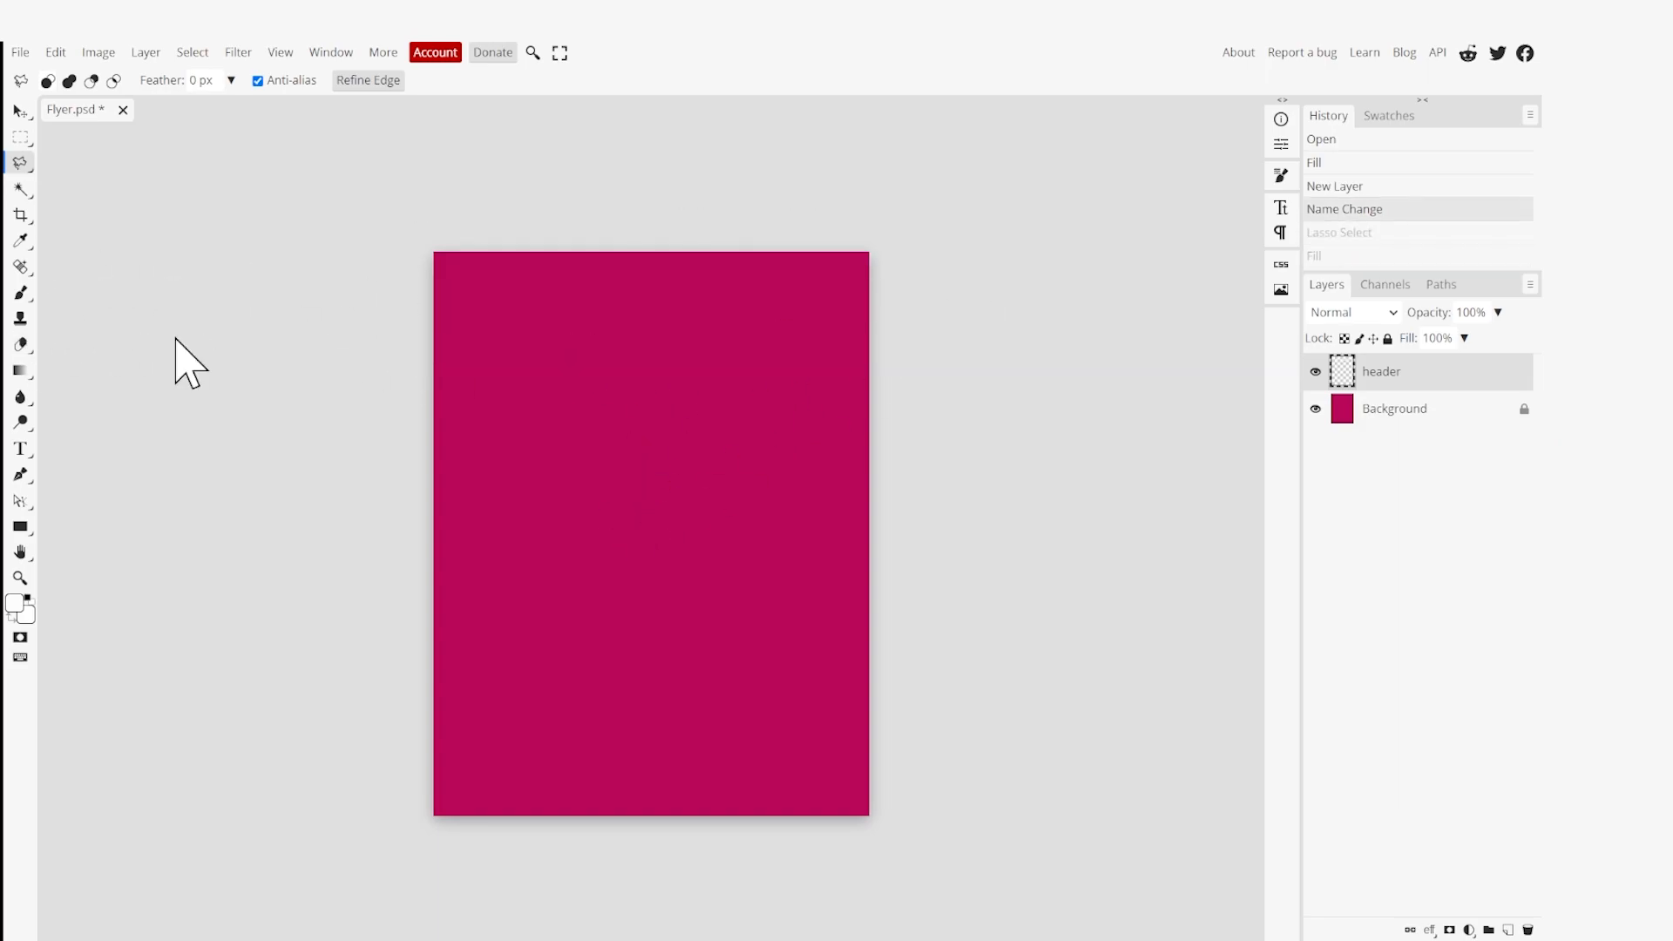
pyautogui.hotkey('ctrl', 'shift', 'z')
pyautogui.hotkey('ctrl', 'shift', 'z')
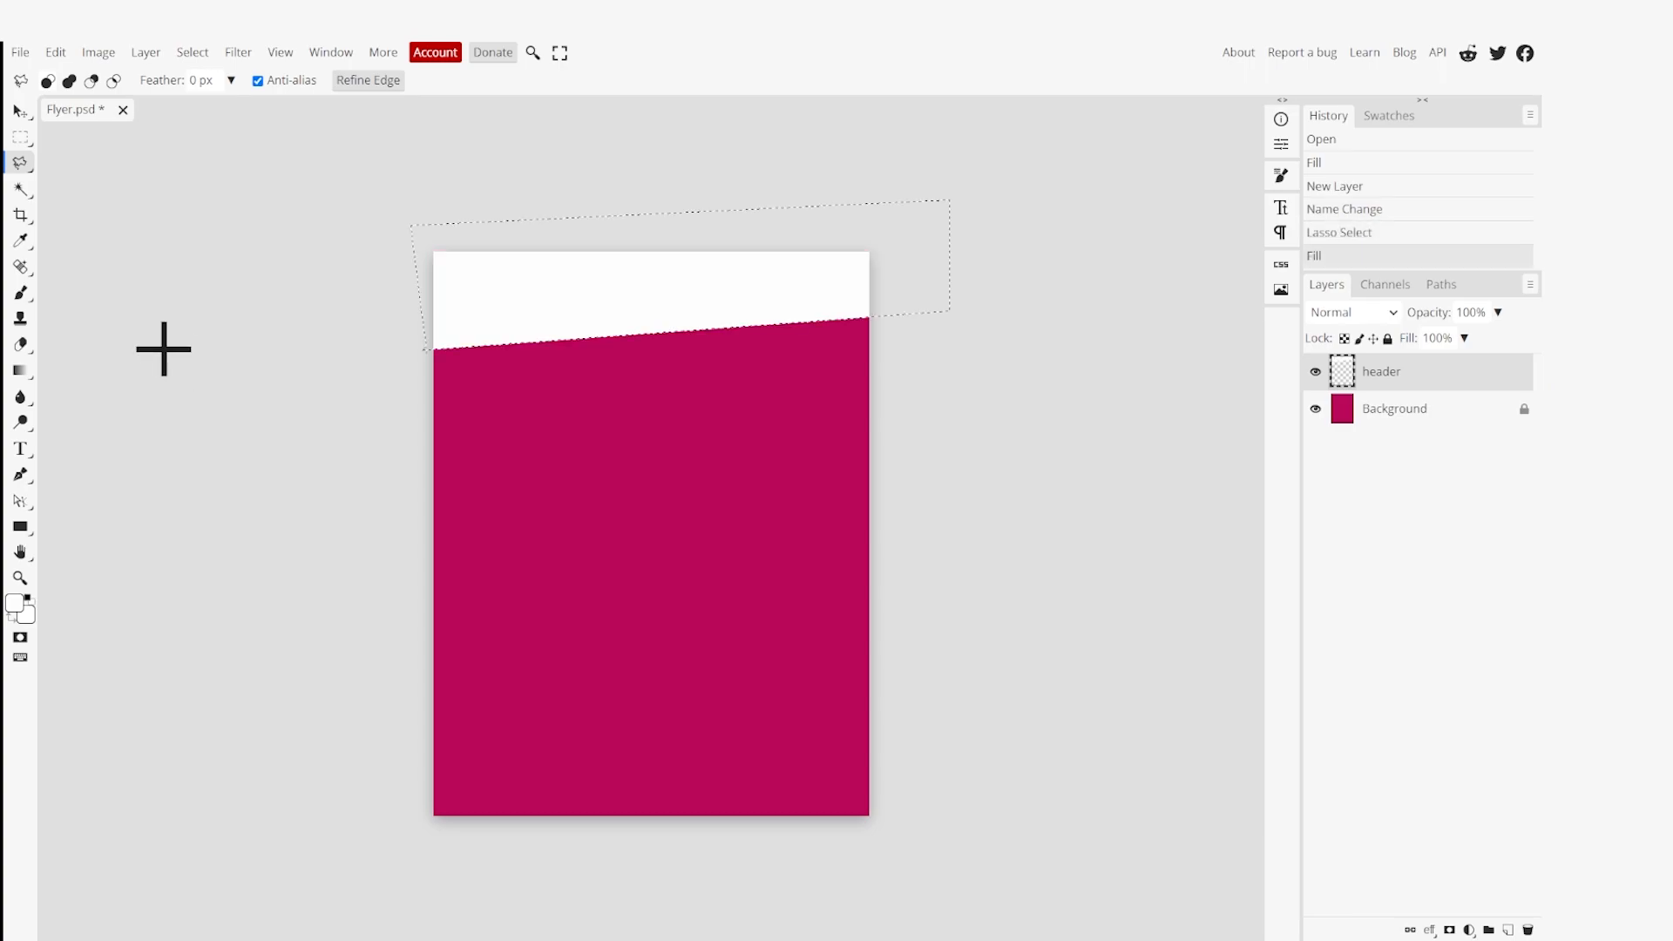
# Switch to the freehand Lasso Select tool and deselect the header band.
pyautogui.rightClick(21, 168)
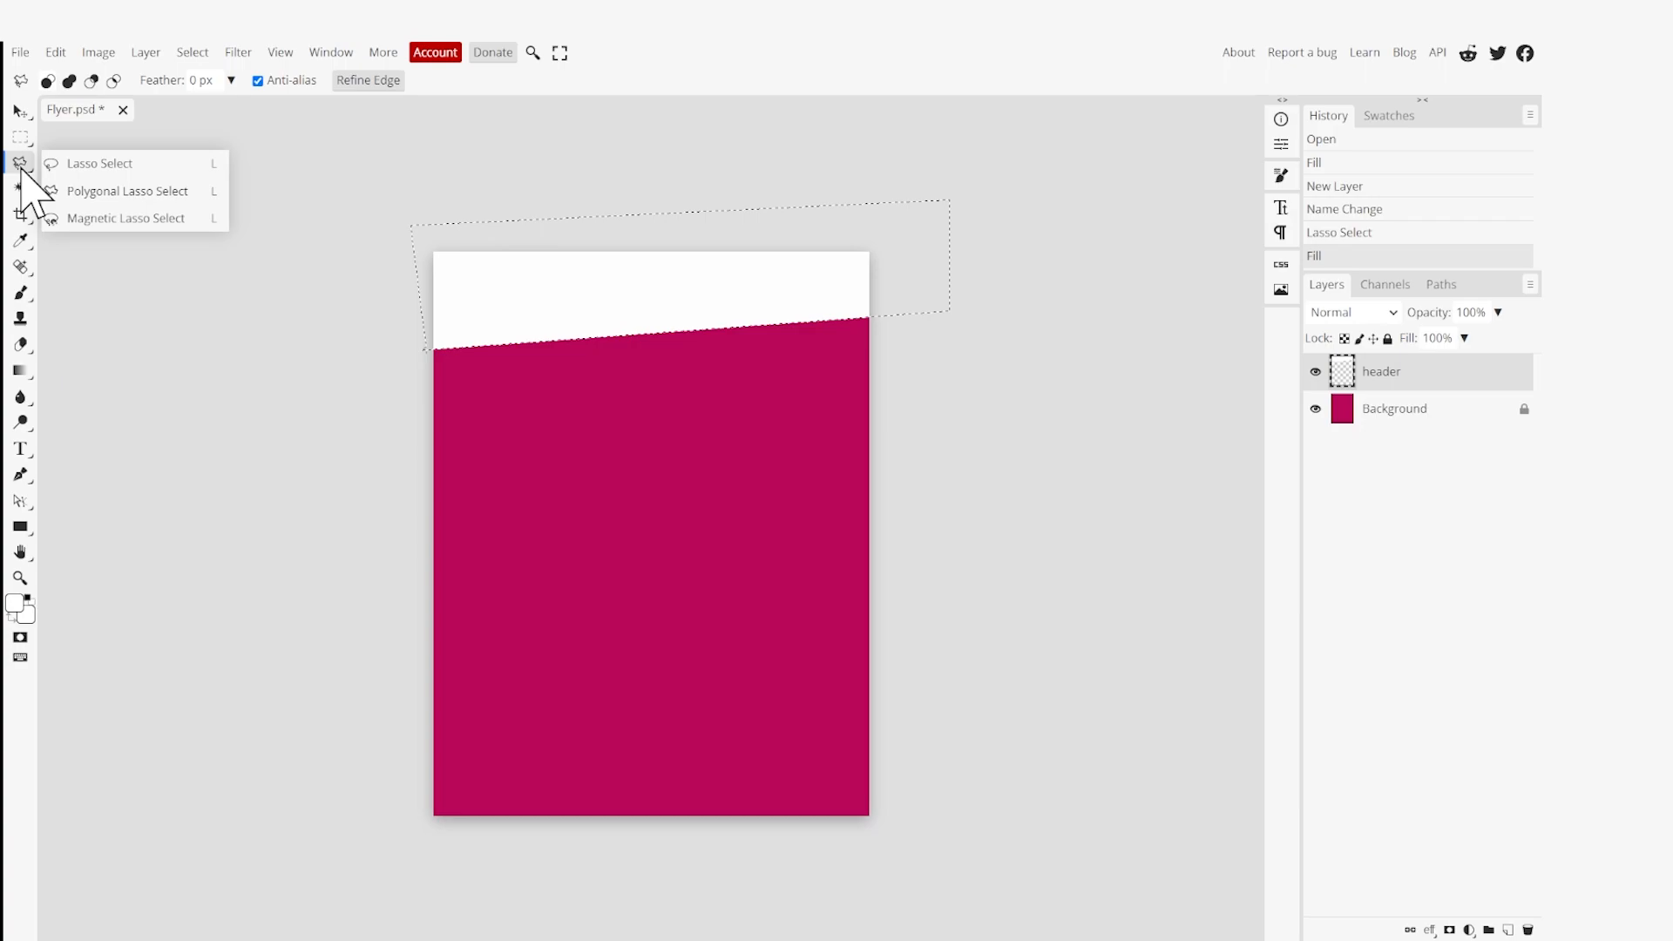
pyautogui.click(99, 166)
pyautogui.hotkey('ctrl', 'd')
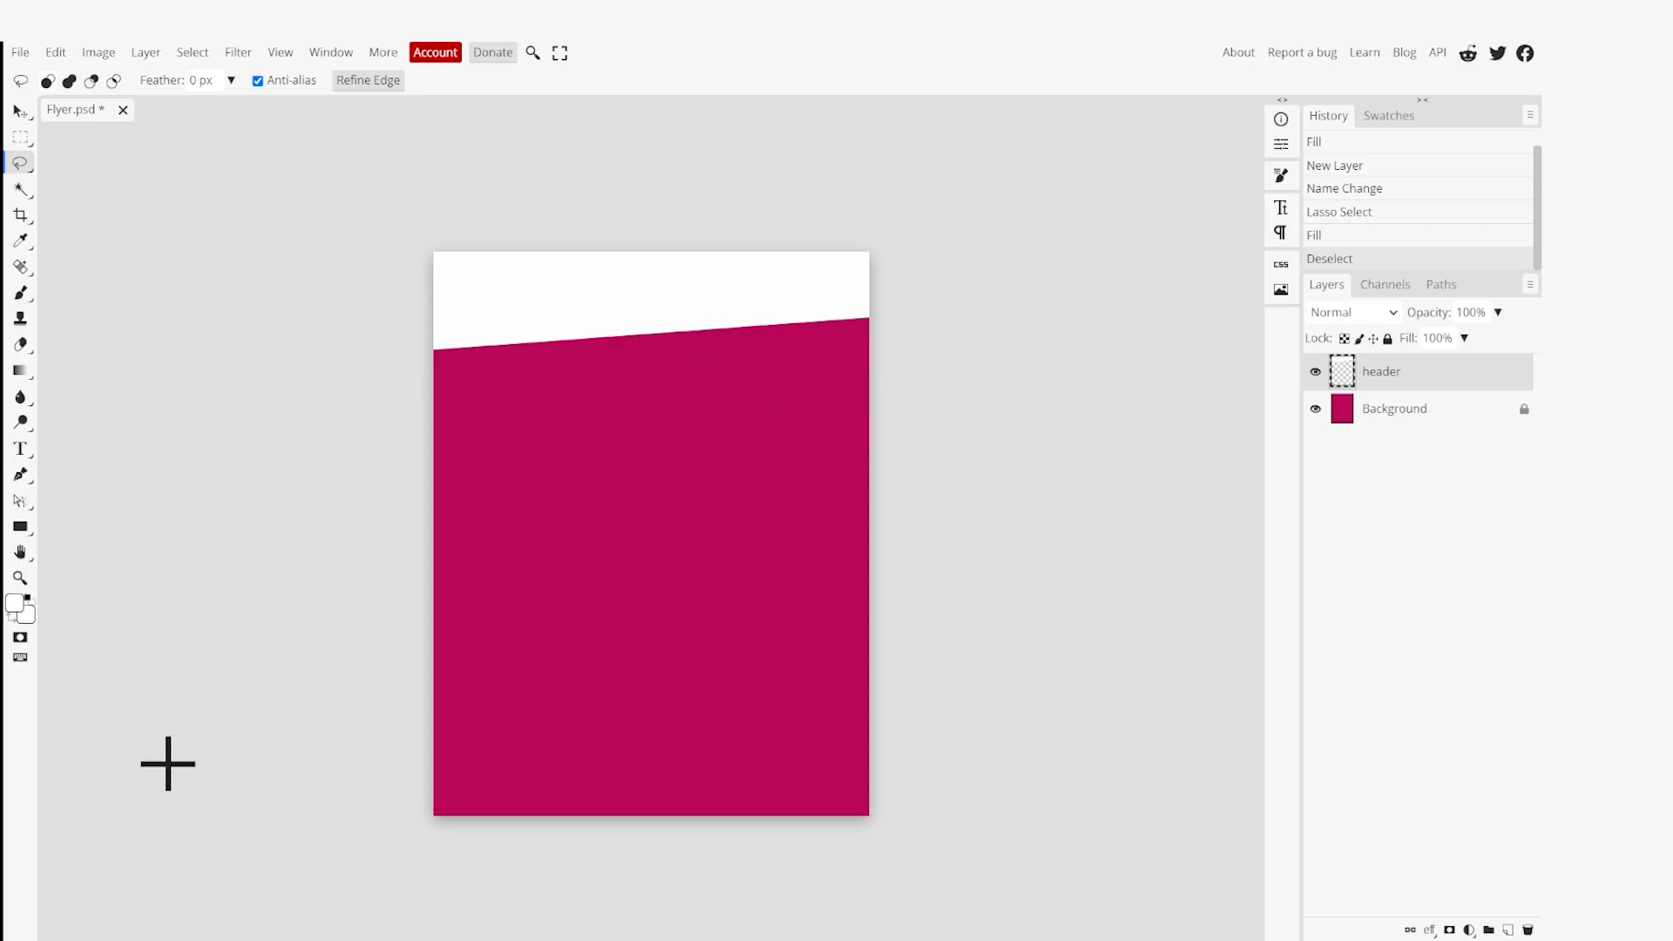
# Add the text BUY ONE GET ONE on the white header in Cascadia Mono, sampling the background's dark pink #b80659 as text colour.
pyautogui.click(20, 449)
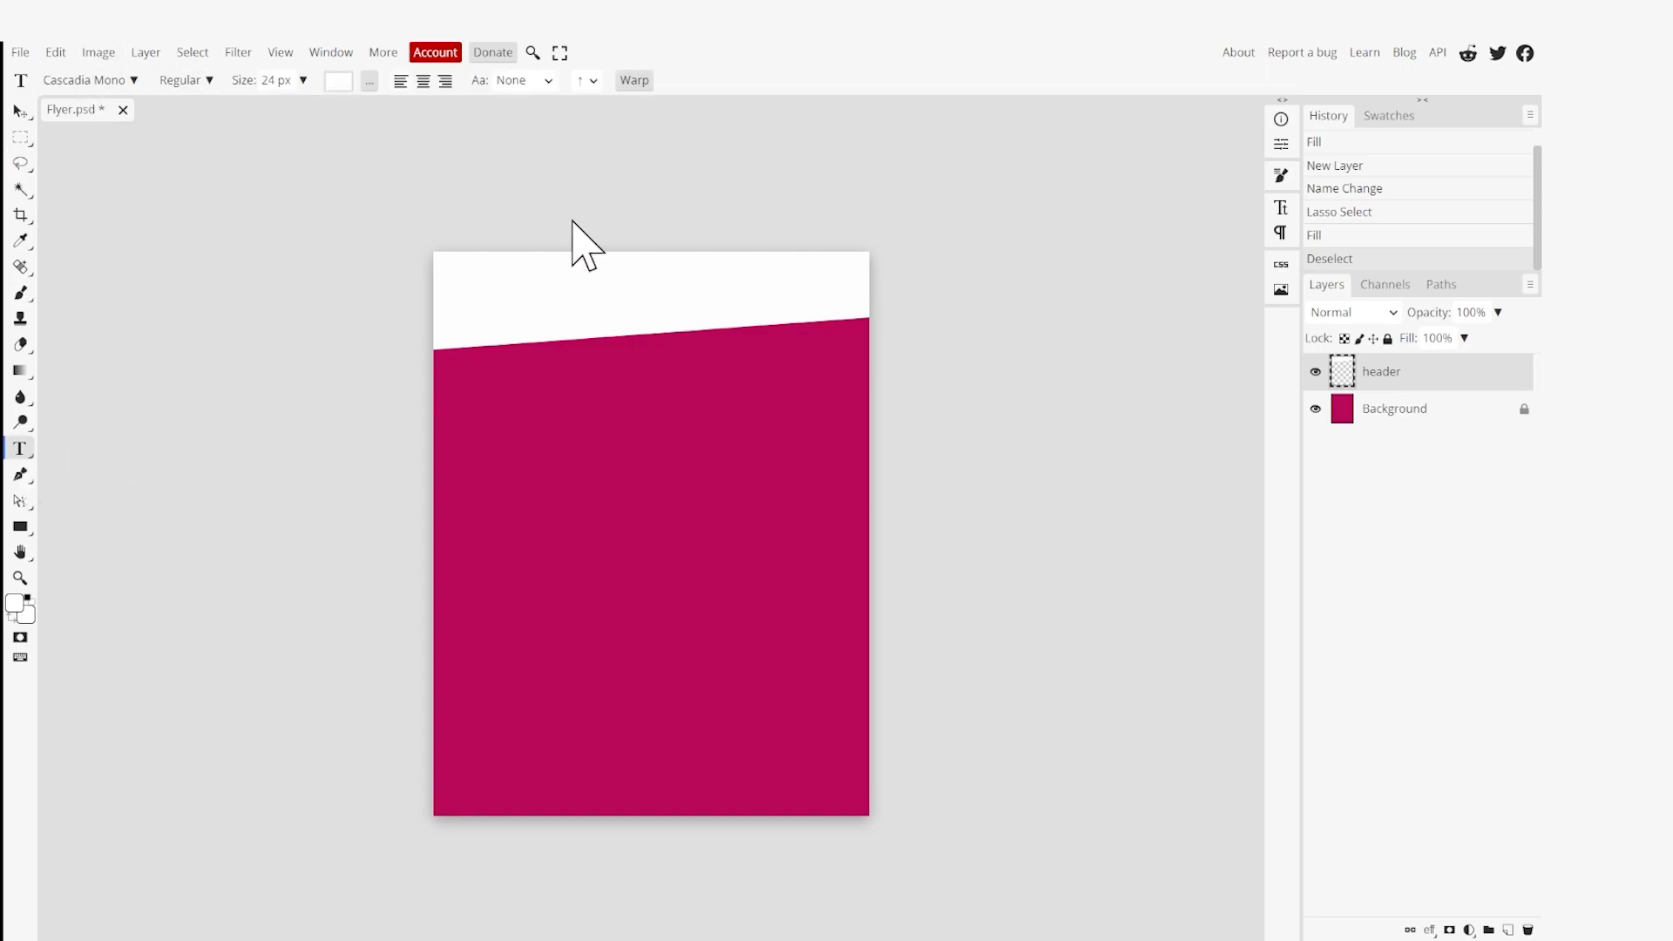
pyautogui.click(467, 297)
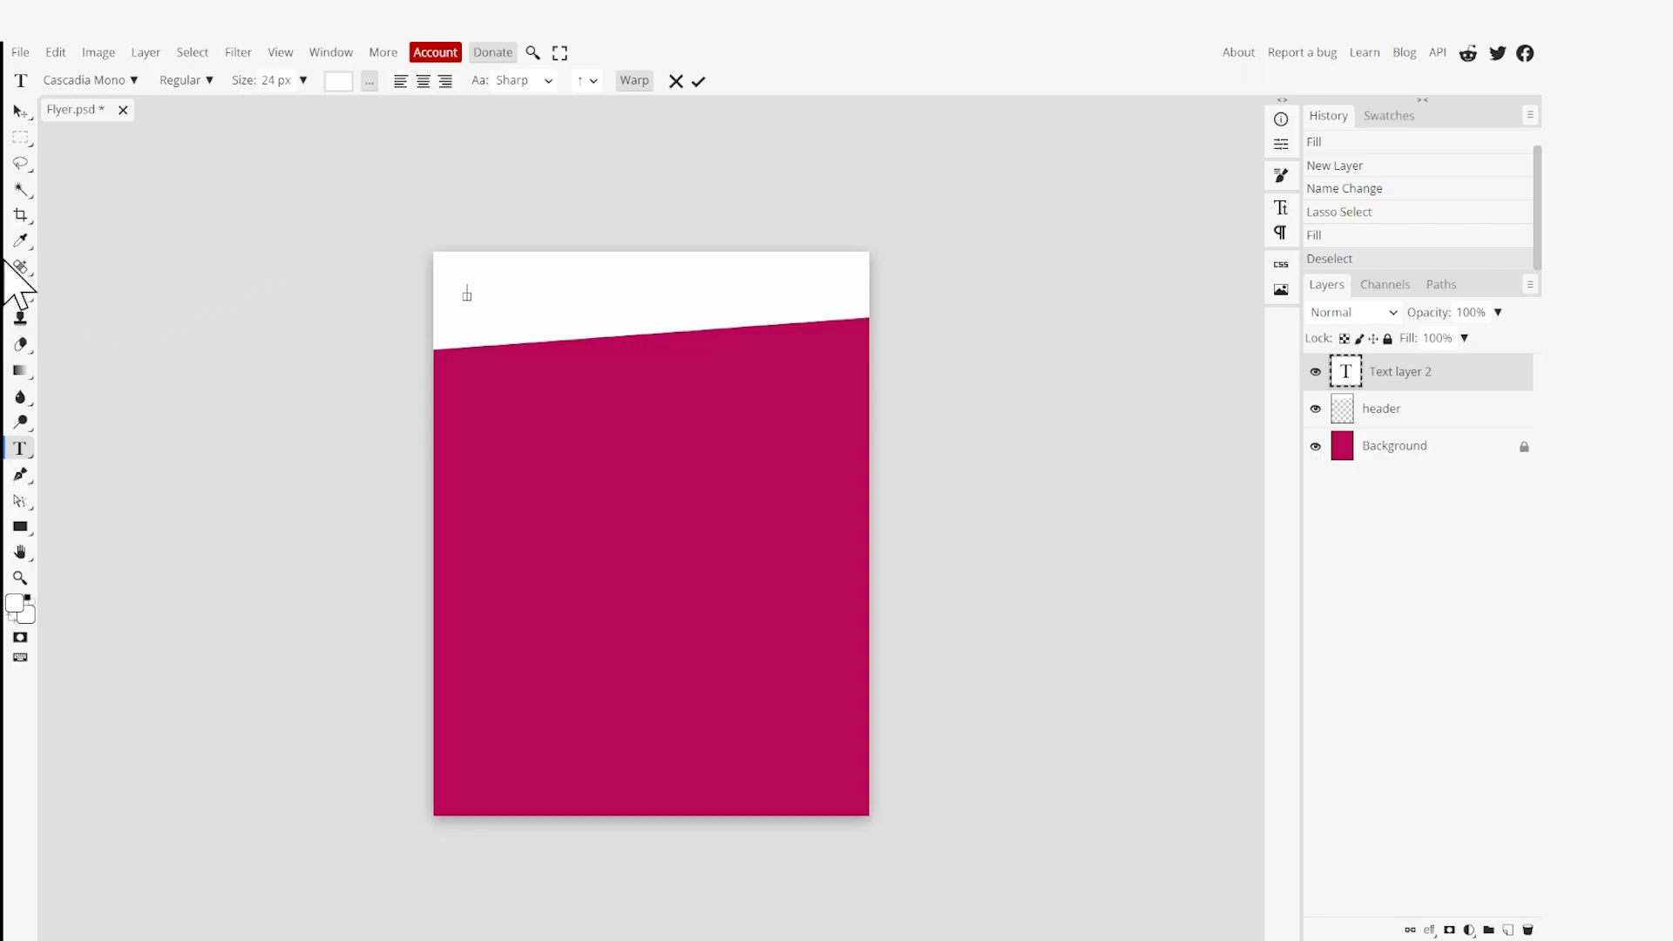
pyautogui.click(127, 80)
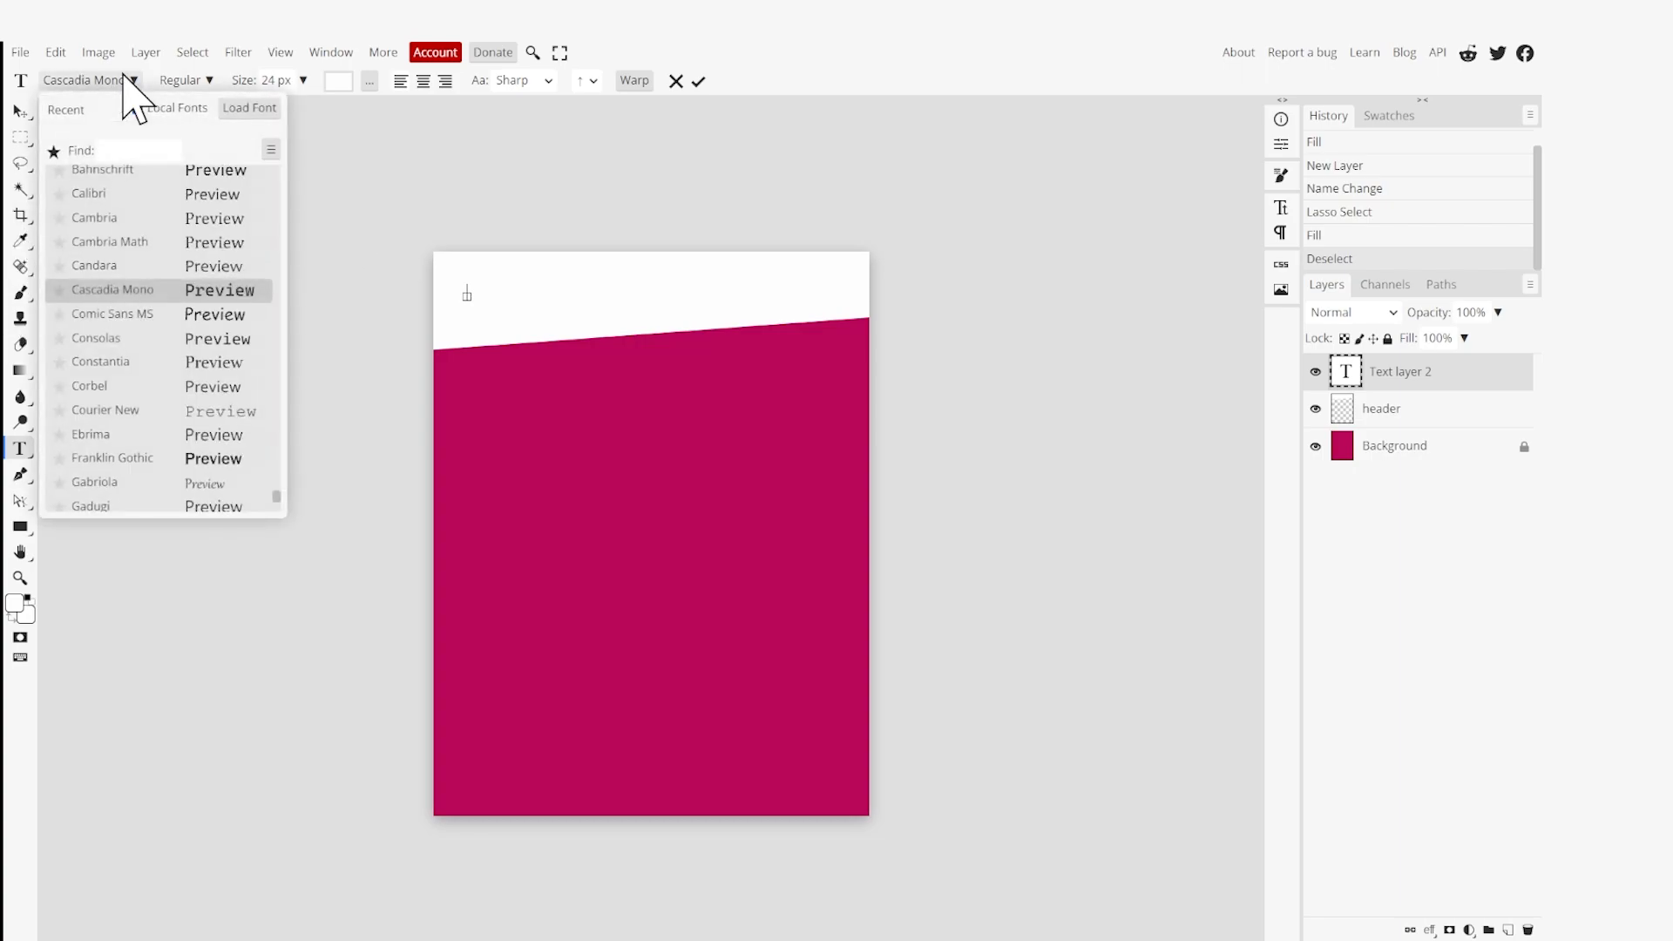
pyautogui.click(134, 292)
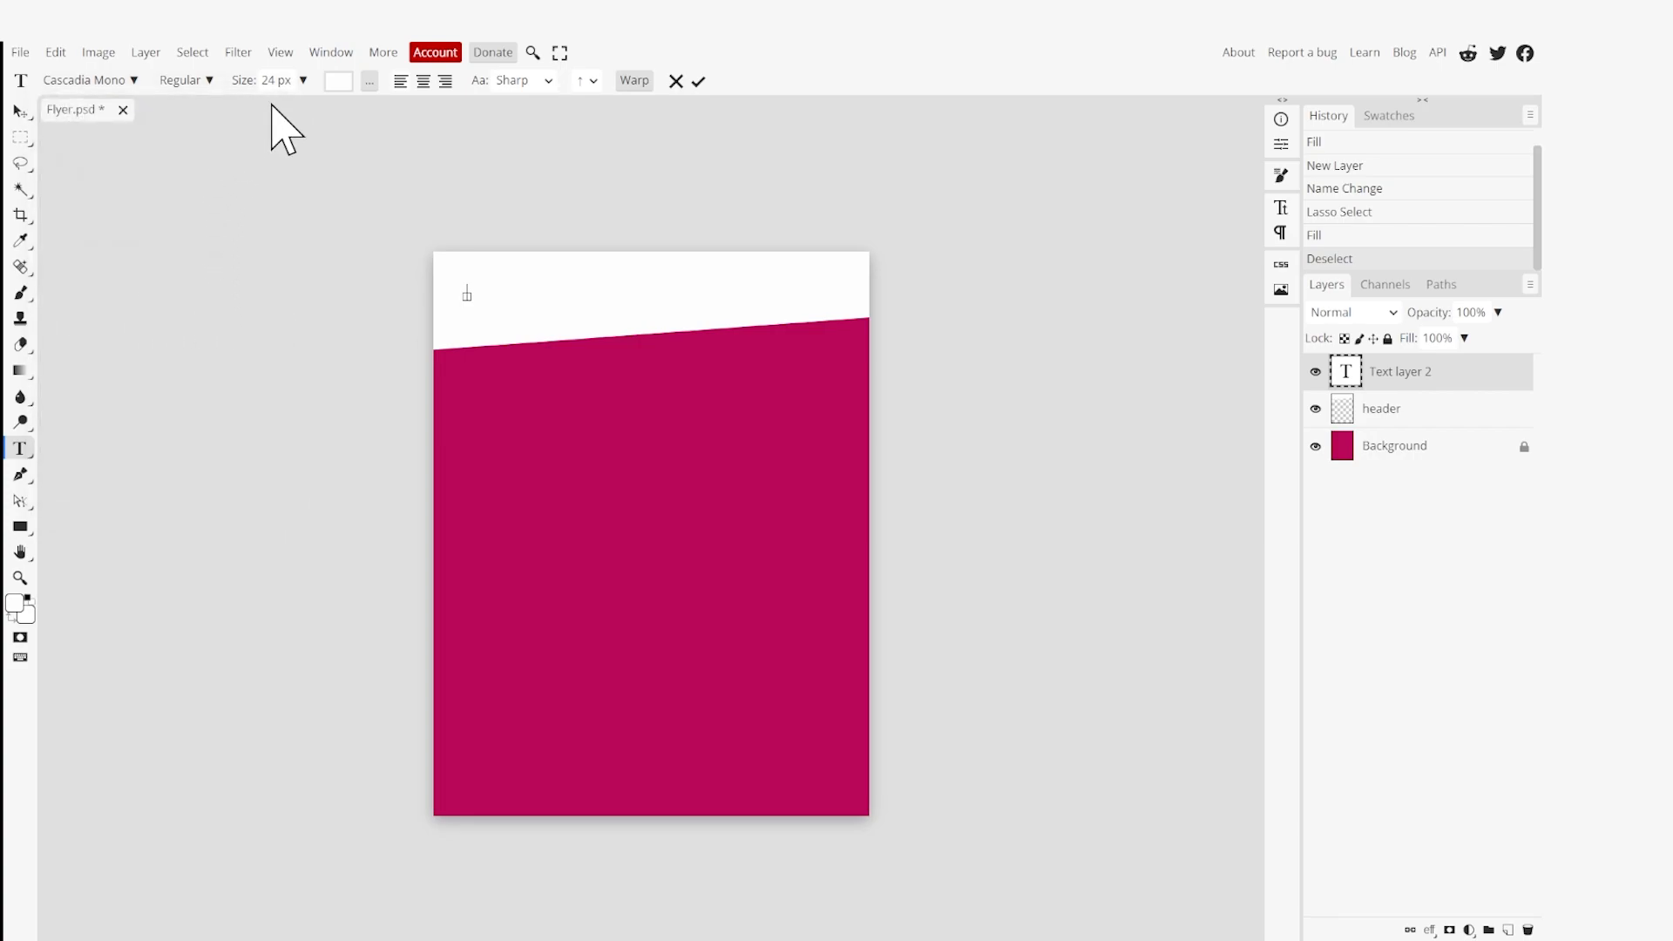
pyautogui.click(339, 82)
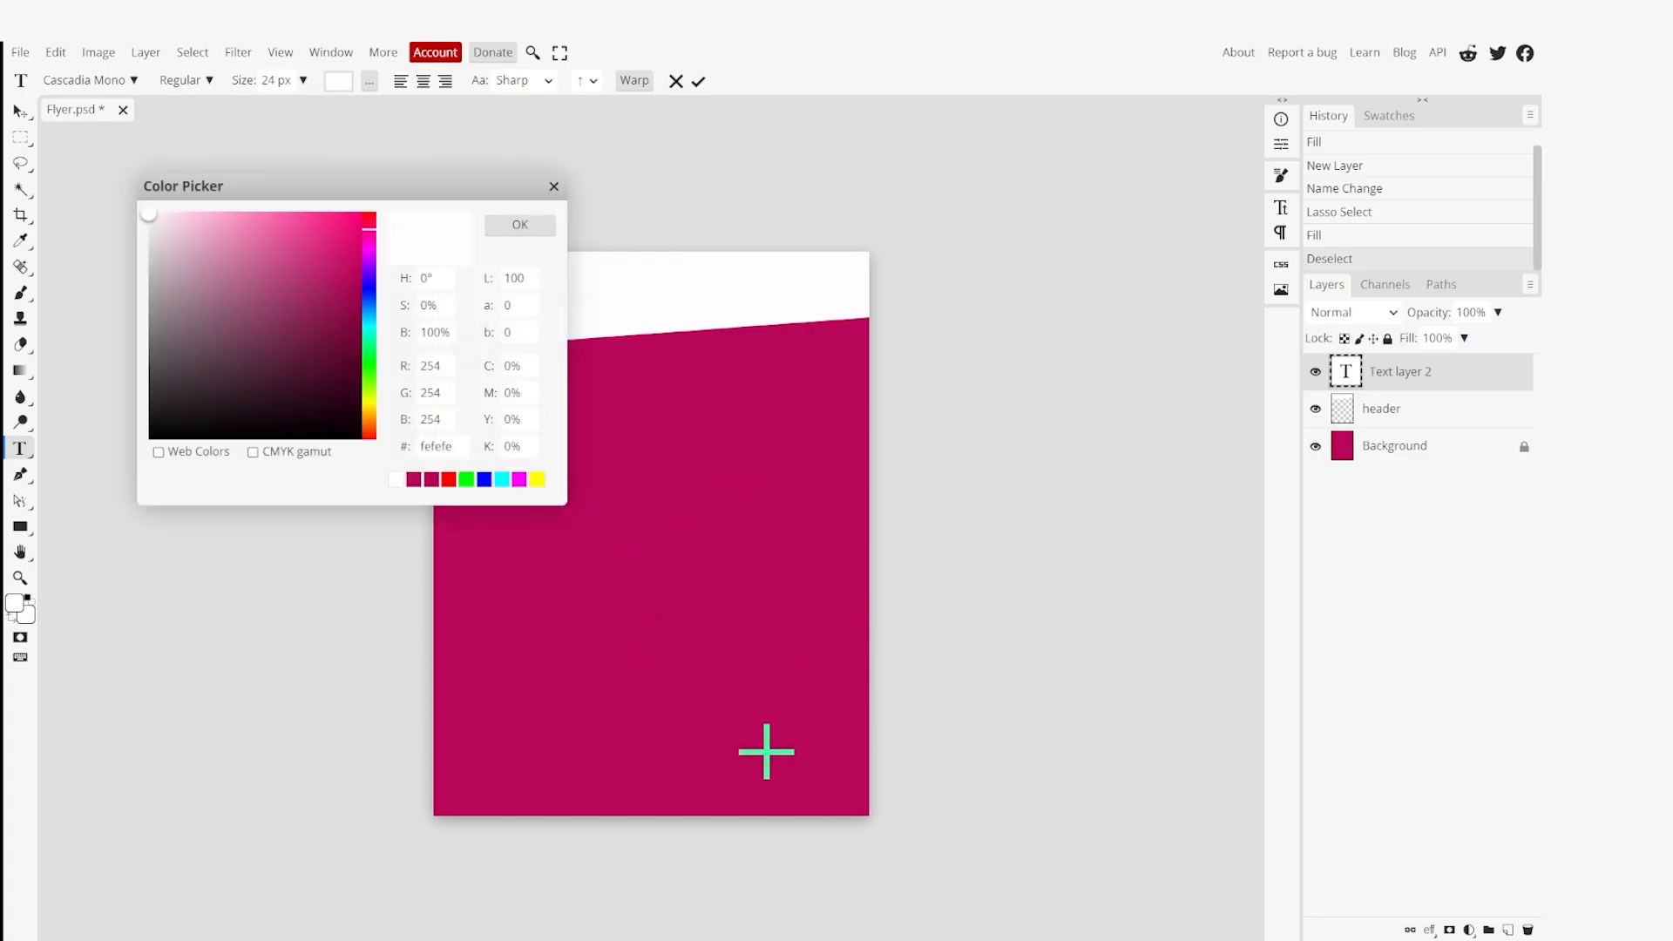
pyautogui.click(686, 624)
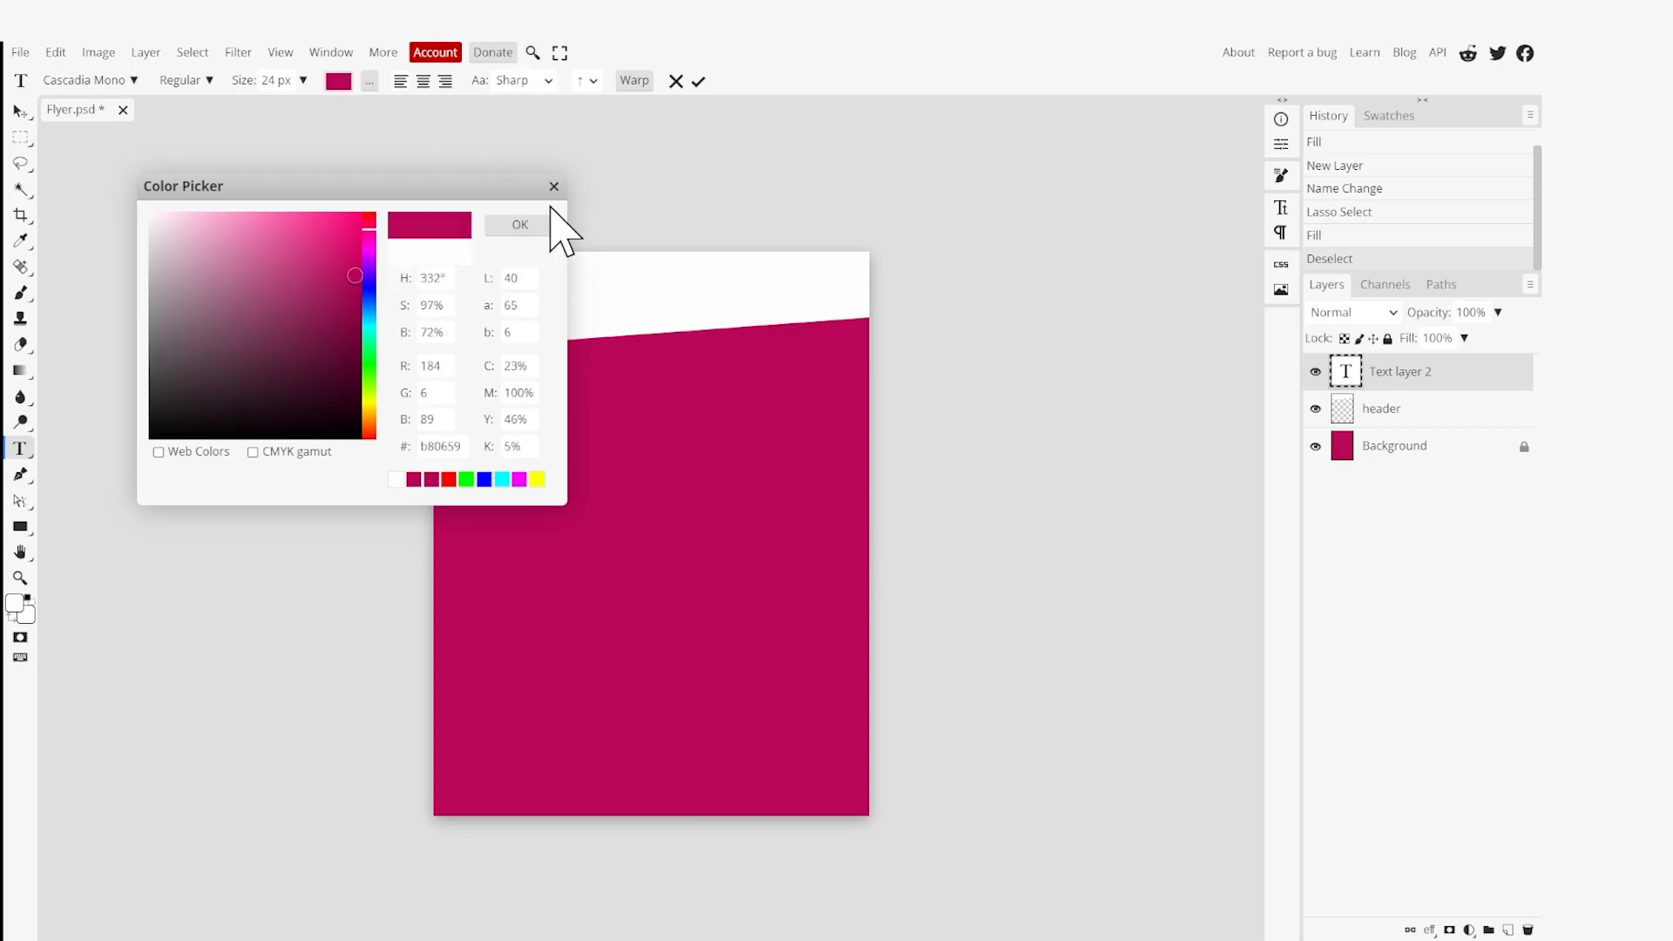
pyautogui.click(520, 225)
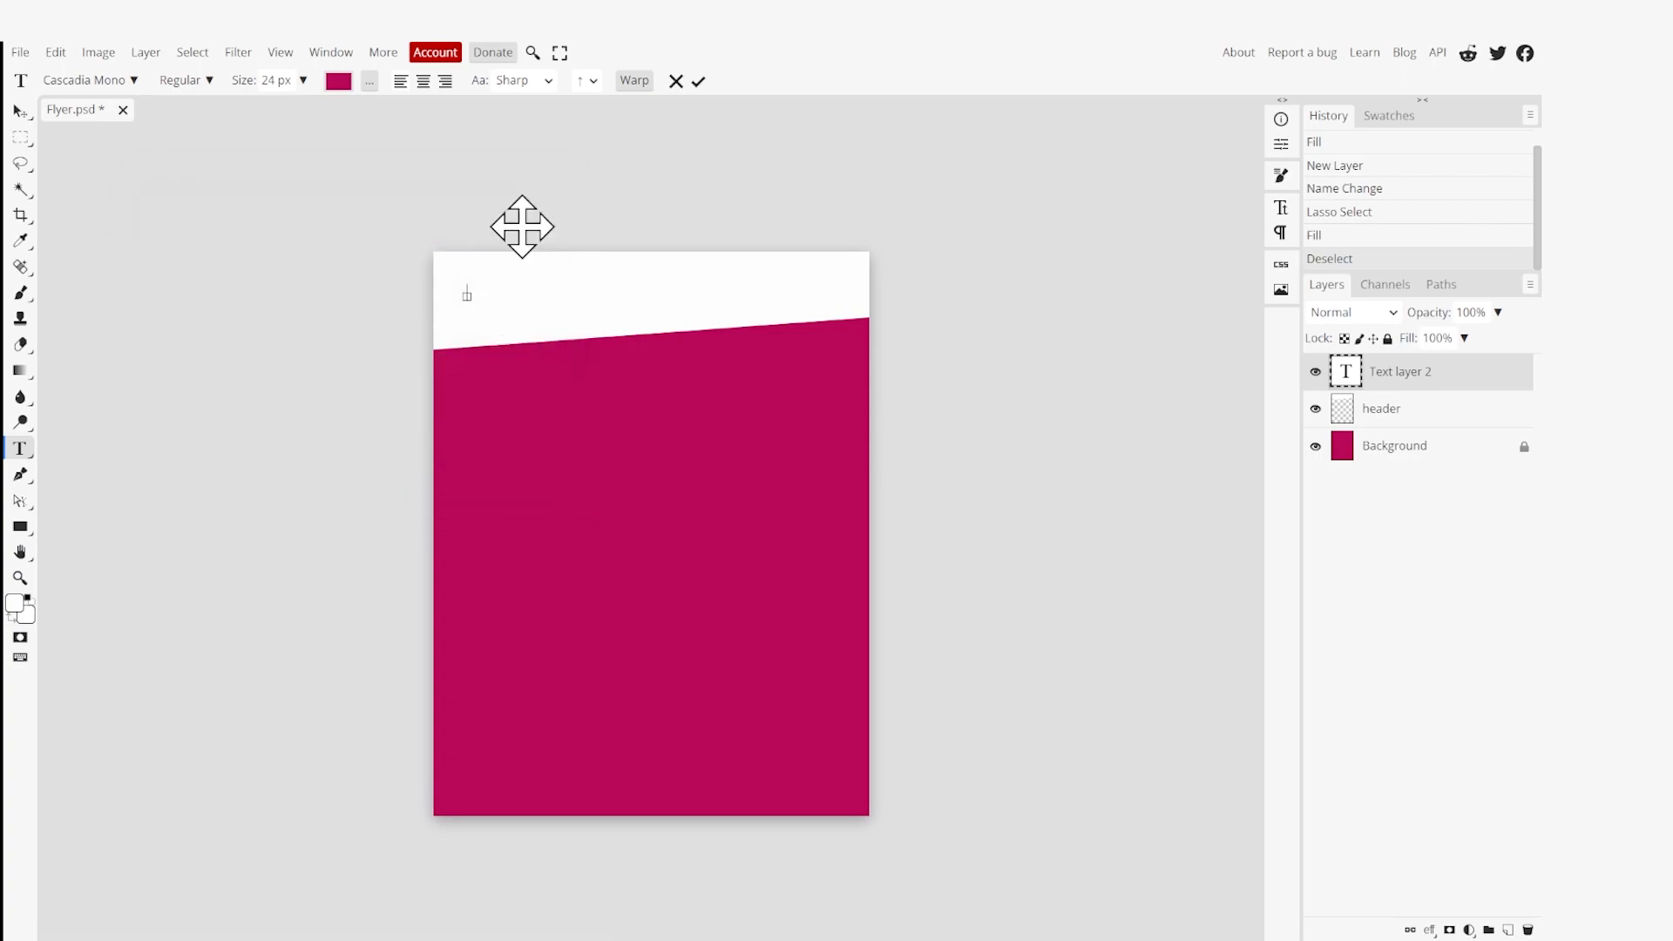
pyautogui.write('BUY ONE GET ONE')
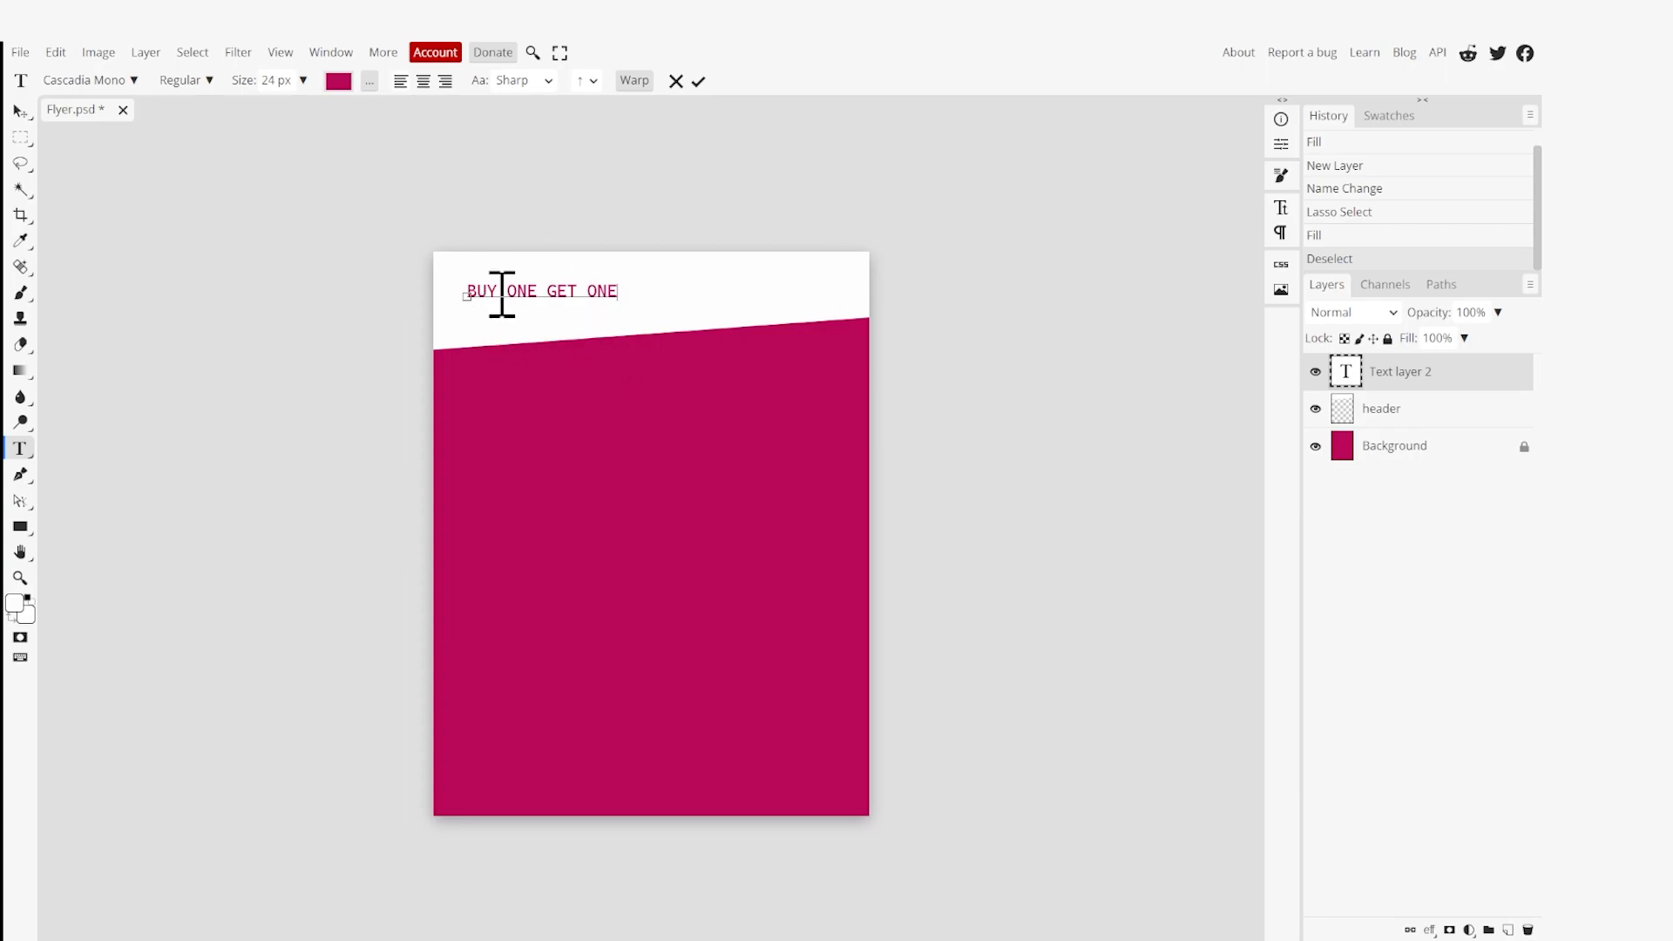
# Enlarge the whole BUY ONE GET ONE headline to 62 px and commit the text.
pyautogui.hotkey('ctrl', 'a')
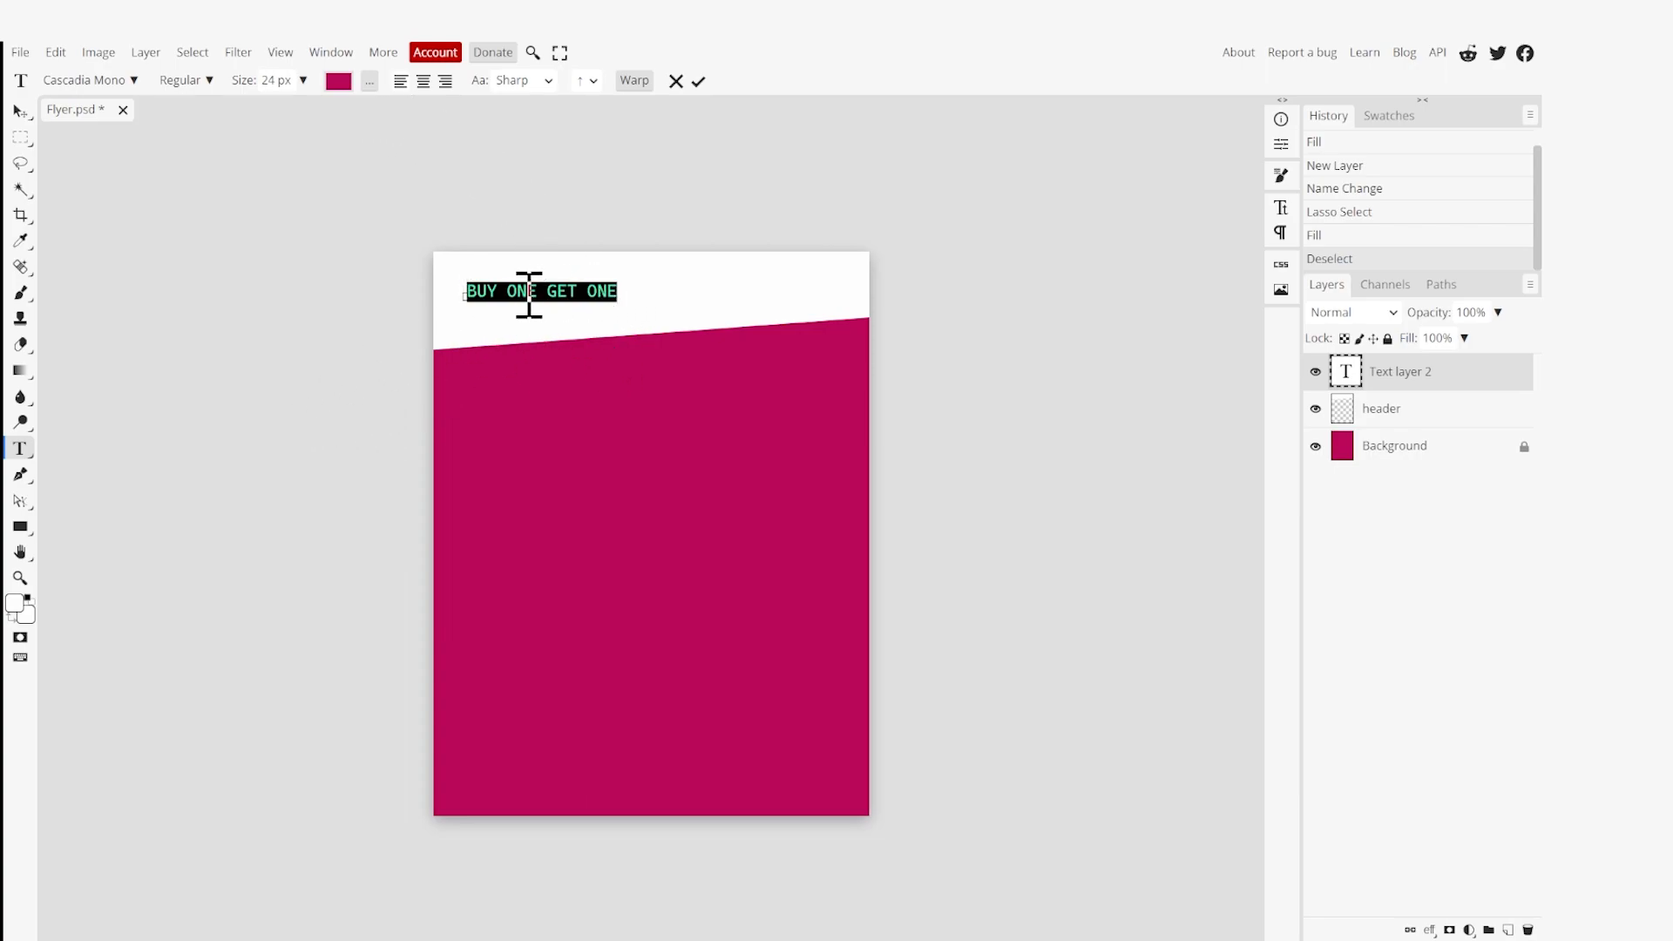
pyautogui.click(304, 81)
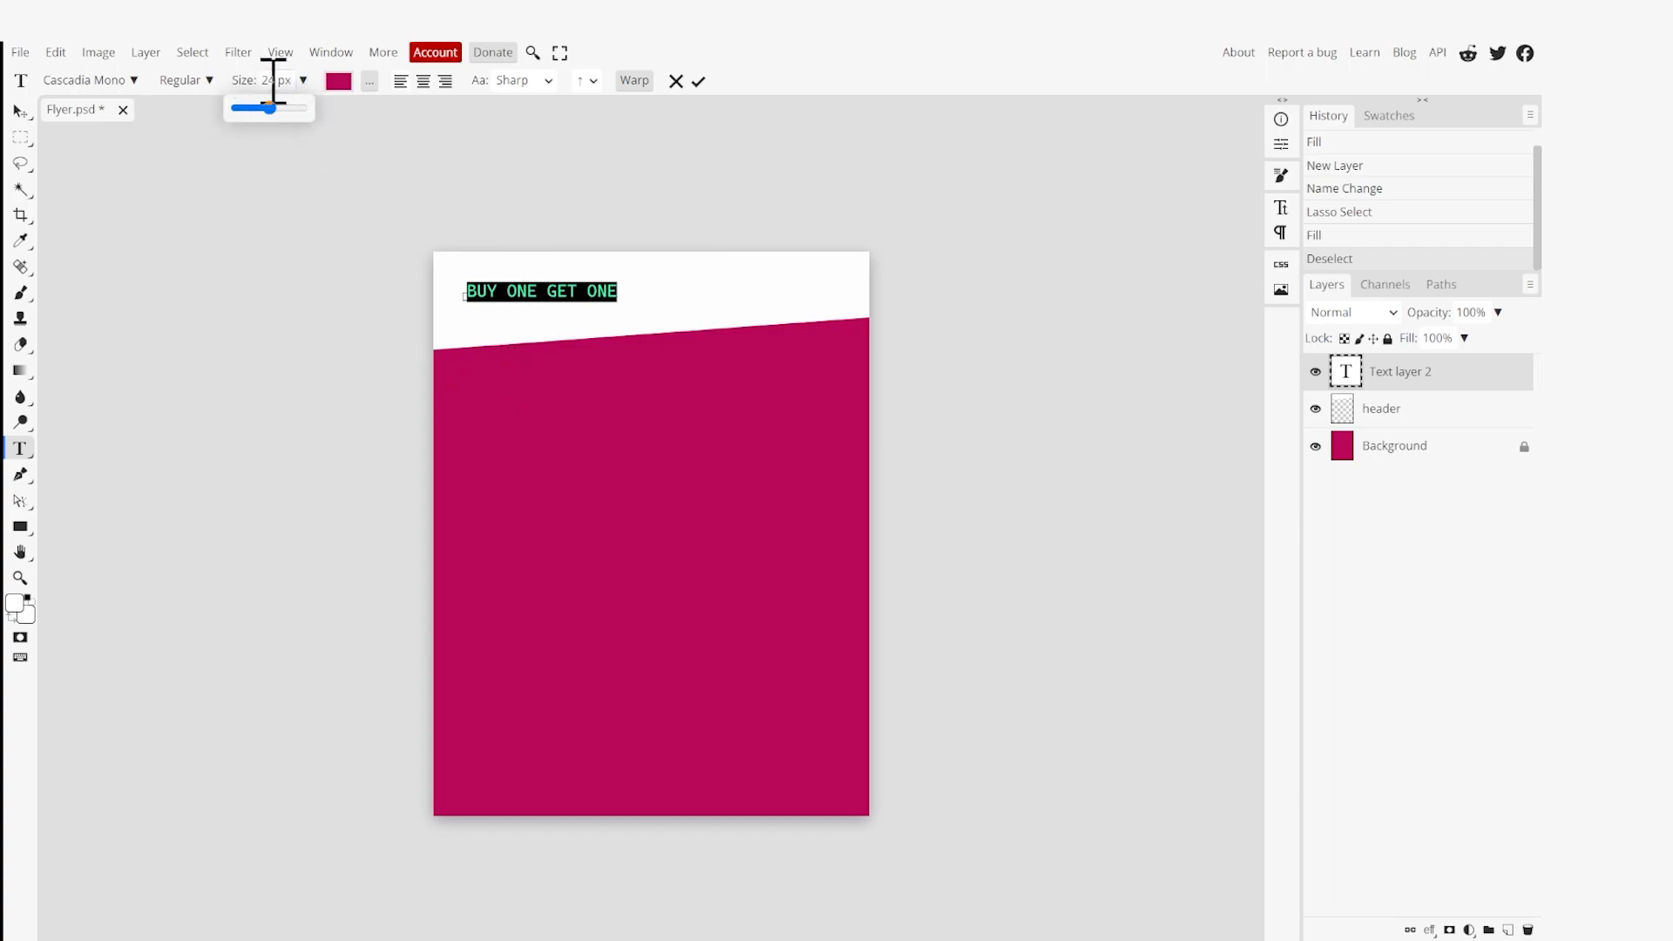
pyautogui.moveTo(273, 110); pyautogui.dragTo(284, 109)
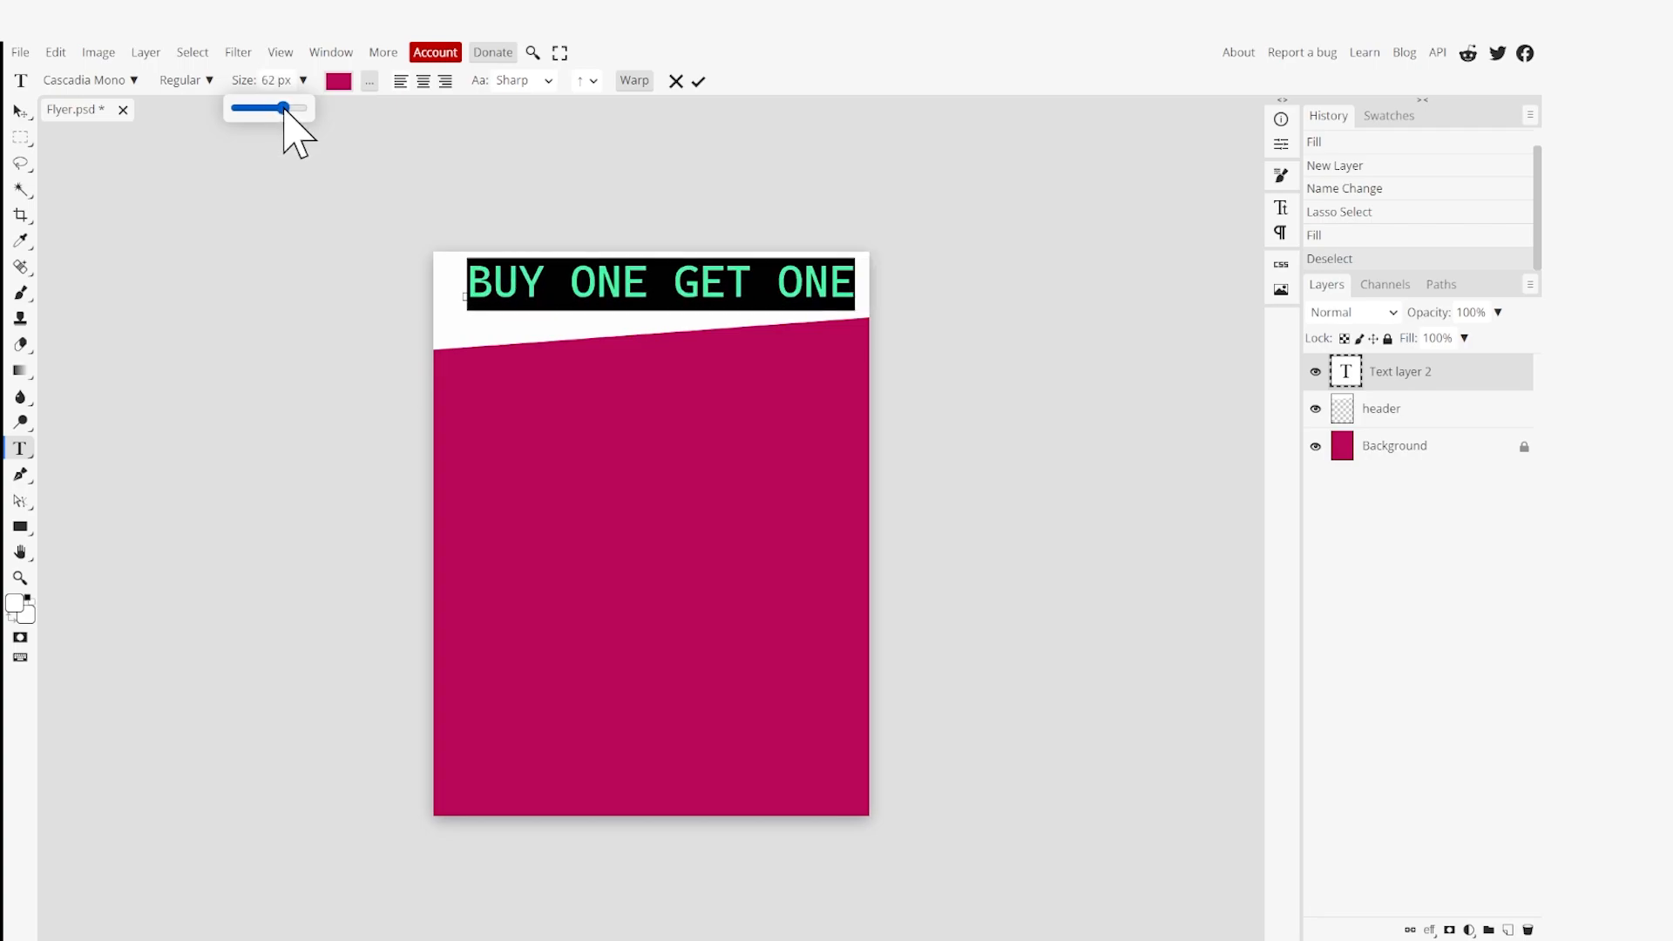
pyautogui.click(734, 292)
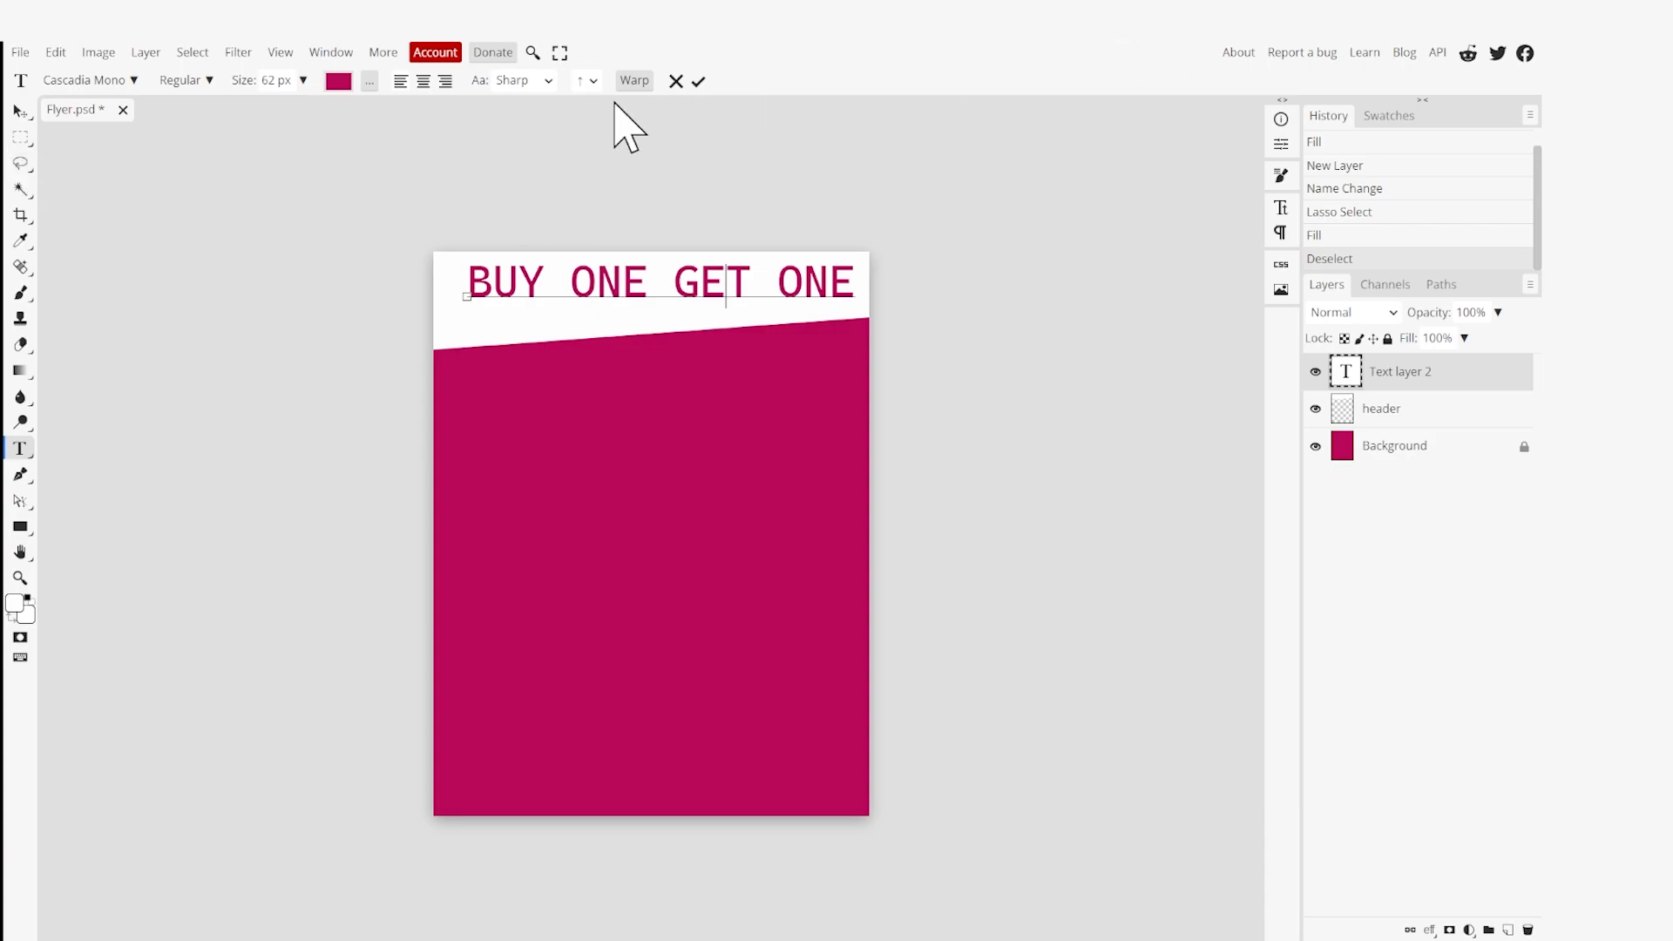
pyautogui.click(698, 82)
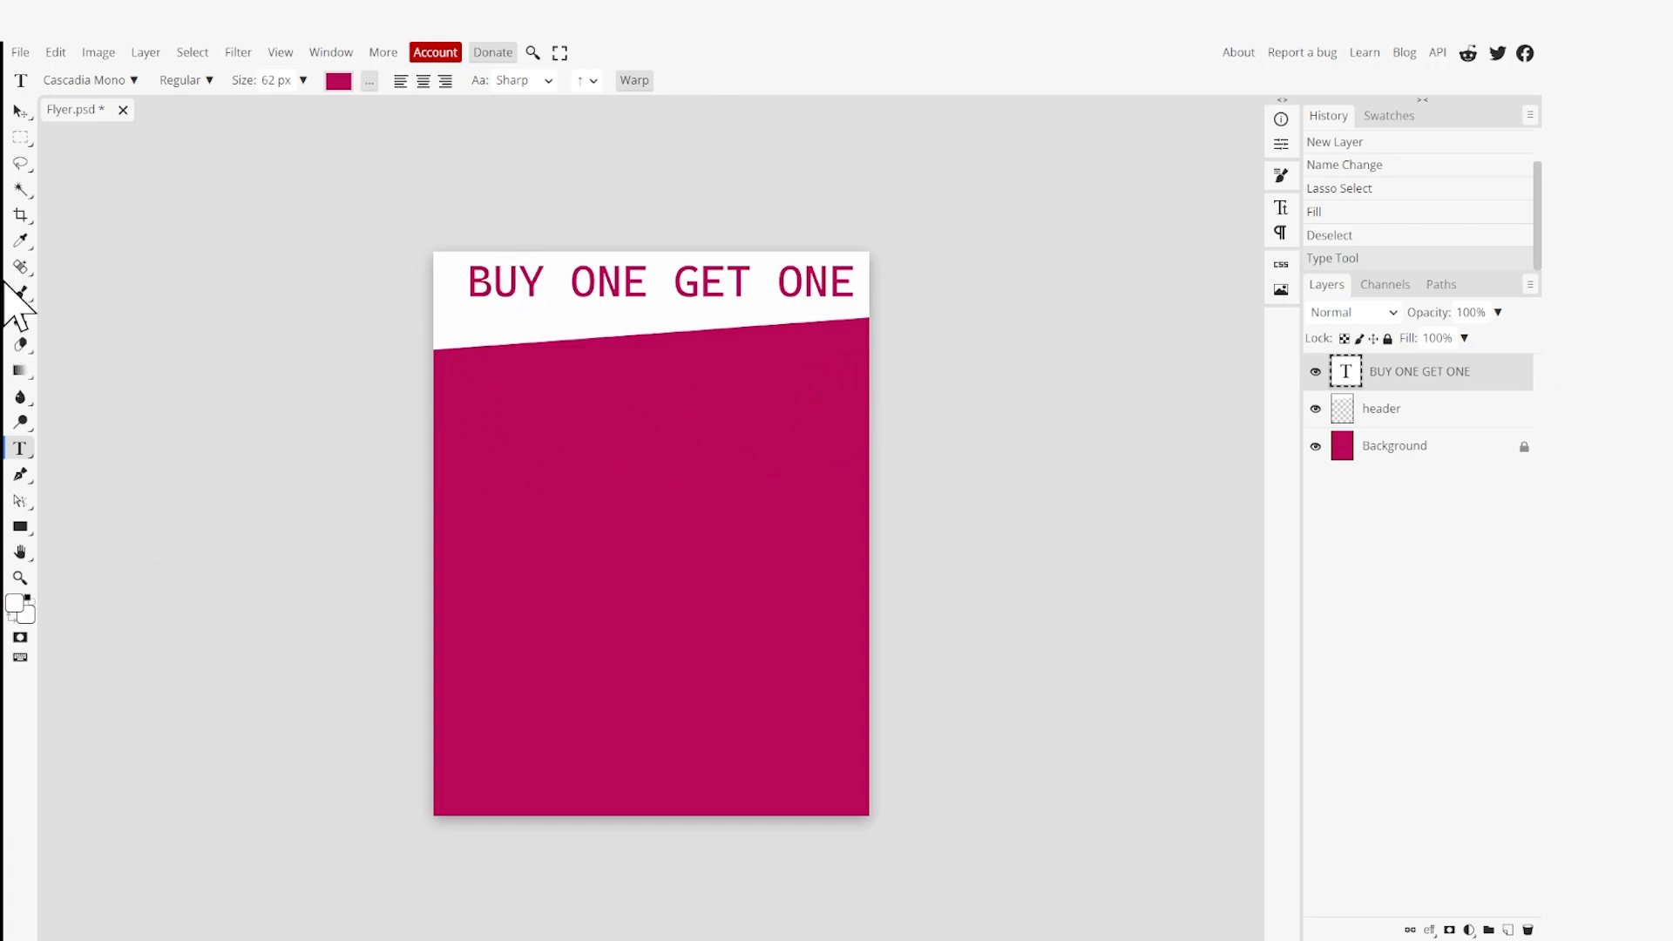
# Free Transform the headline to about 110% scale and about -4.2° rotation, fitting it across the page parallel to the header's slanted edge.
pyautogui.click(24, 167)
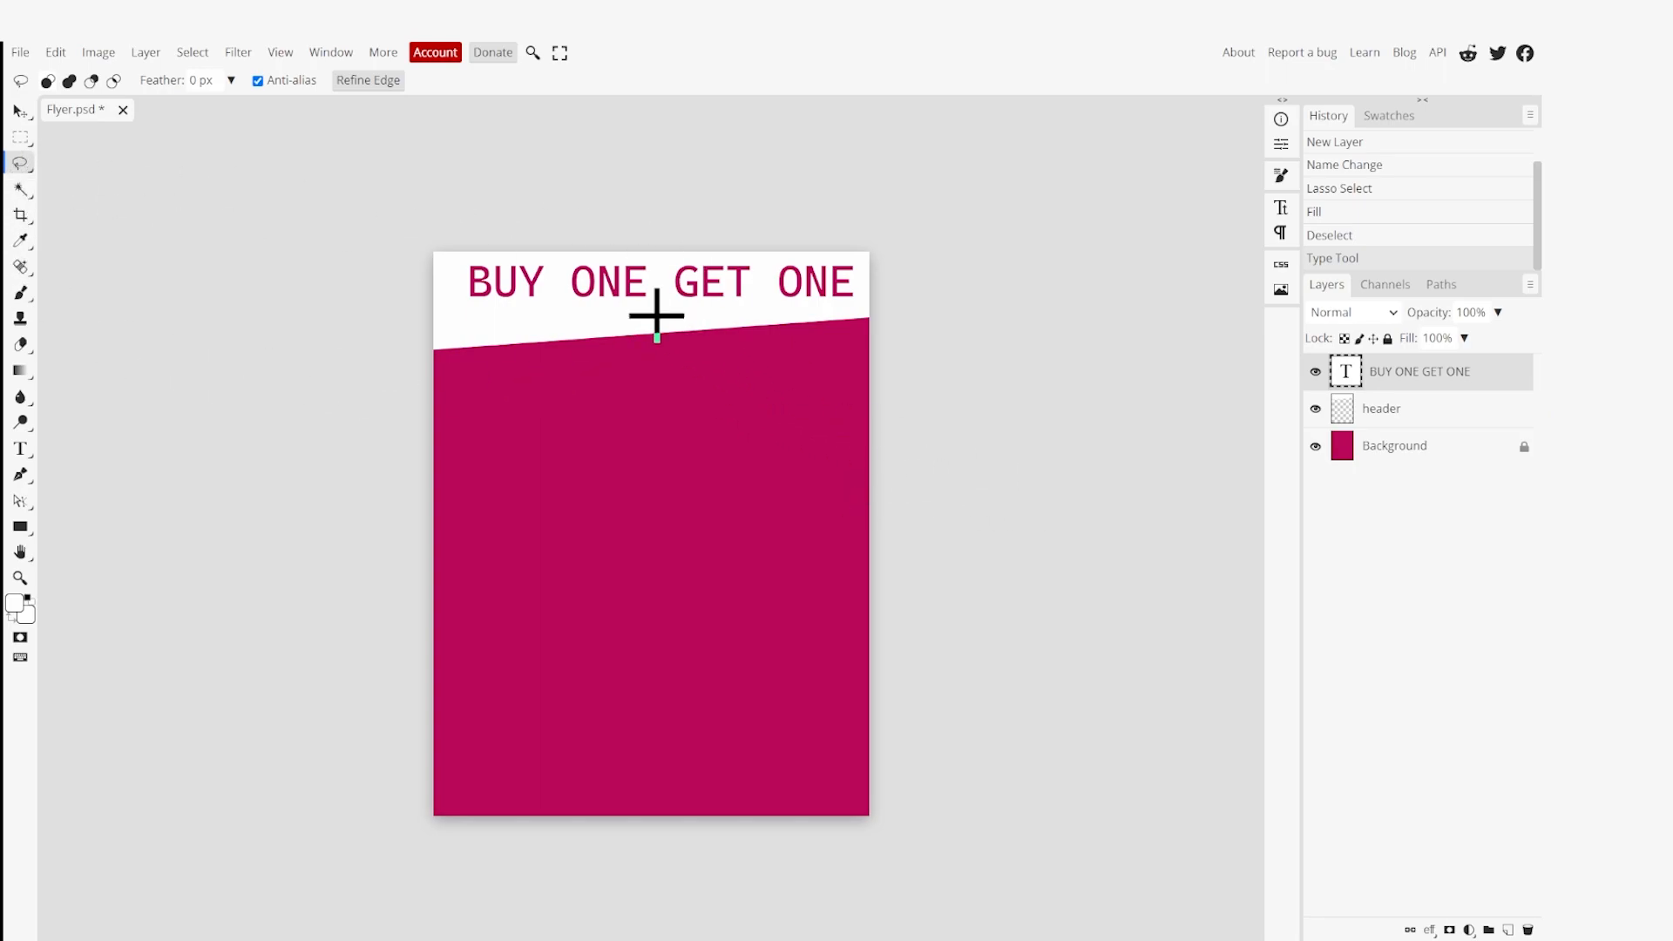
pyautogui.rightClick(630, 287)
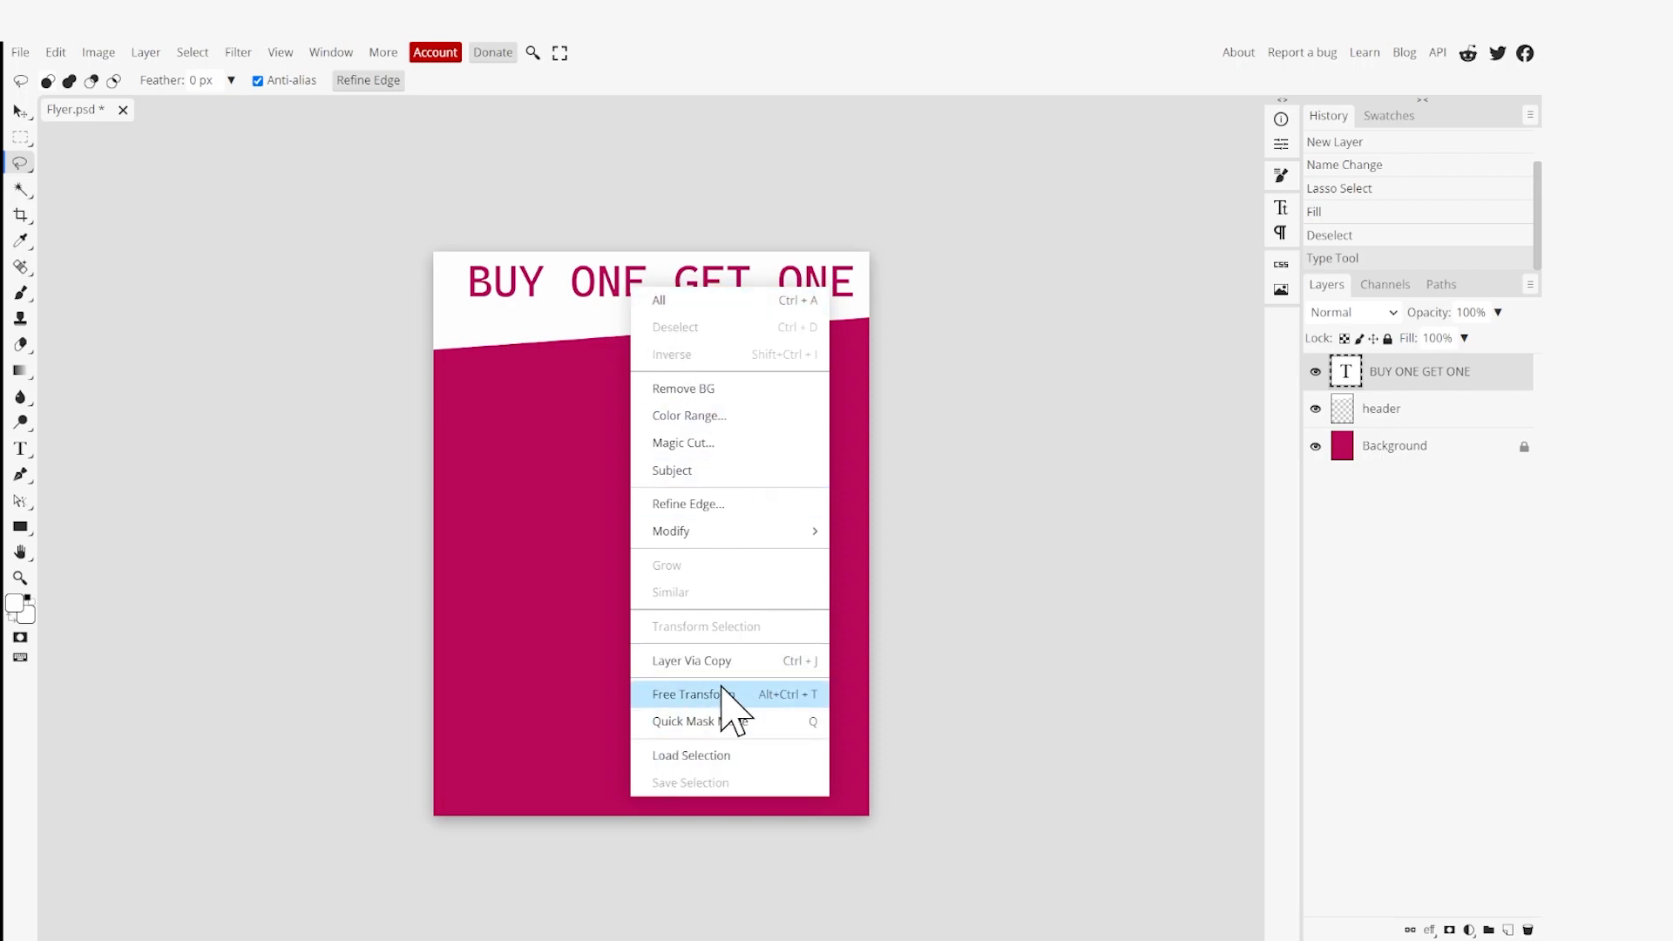
pyautogui.click(681, 697)
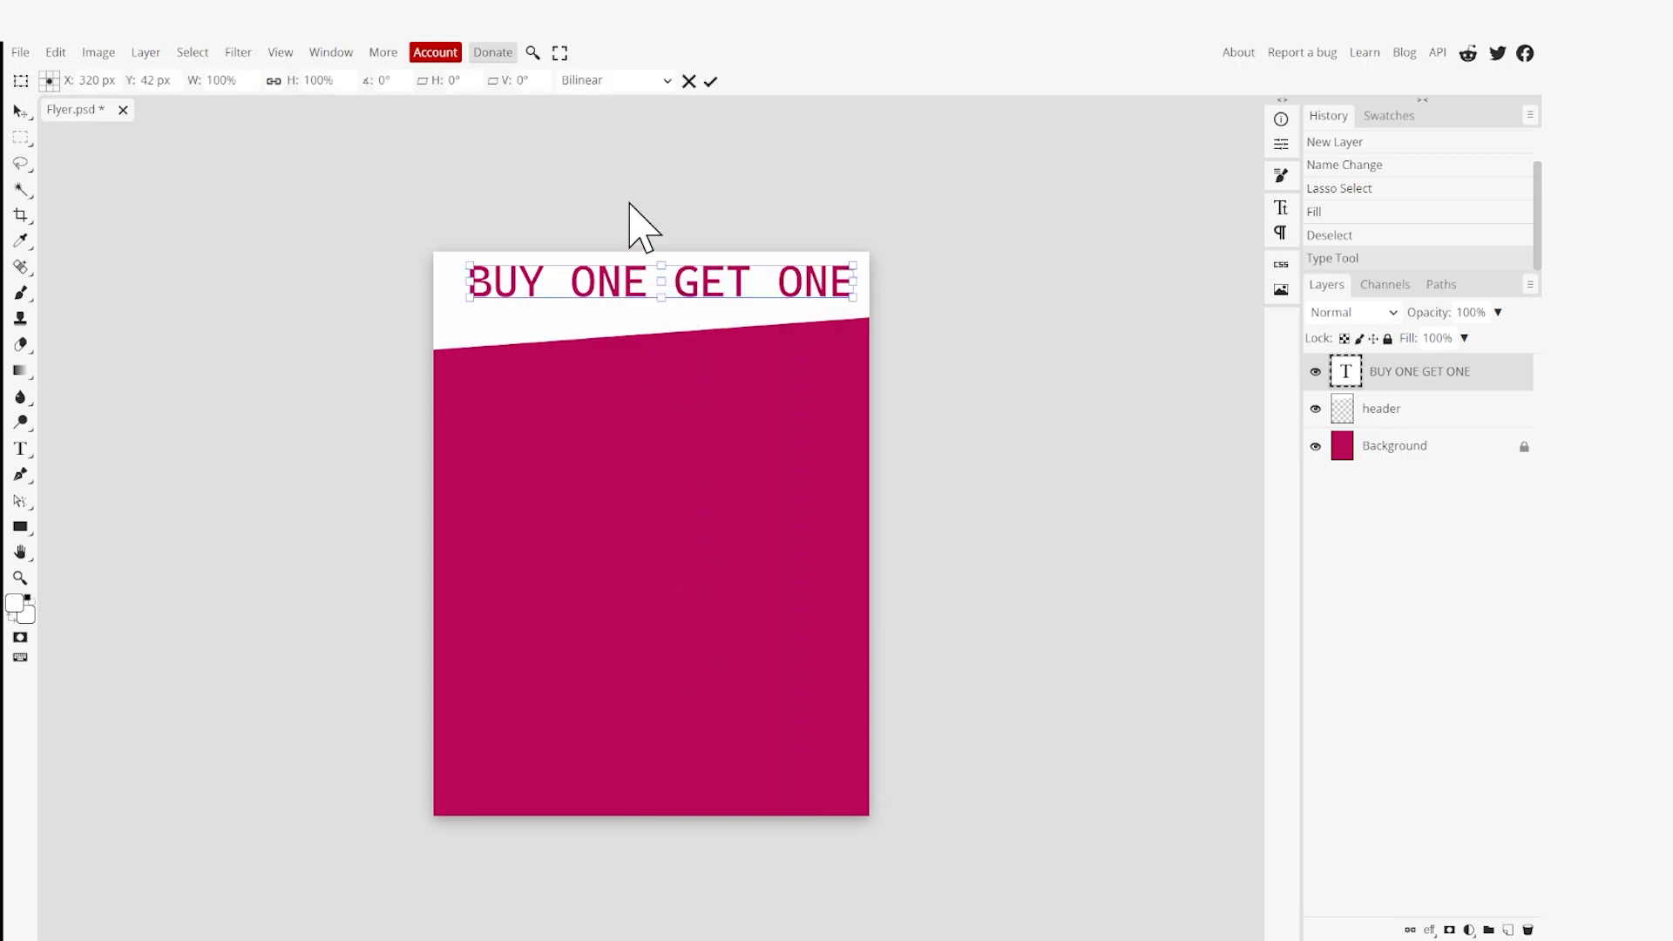
pyautogui.moveTo(857, 314); pyautogui.dragTo(864, 298)
pyautogui.moveTo(635, 286); pyautogui.dragTo(616, 299)
pyautogui.moveTo(816, 276); pyautogui.dragTo(781, 271)
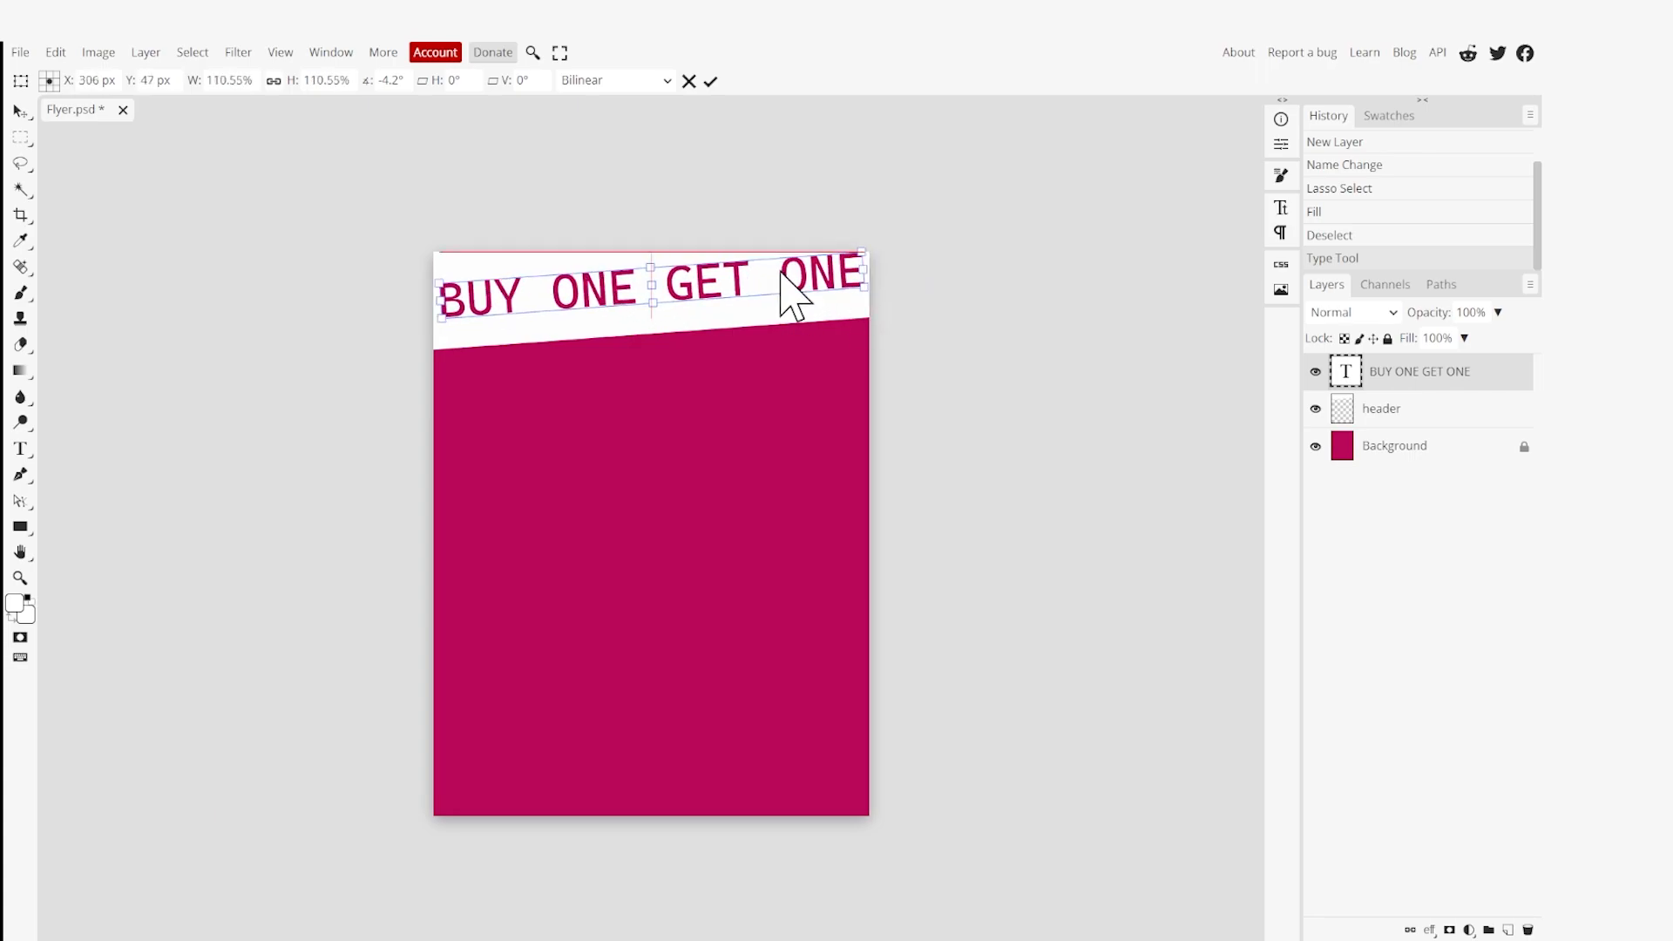
pyautogui.press('l')
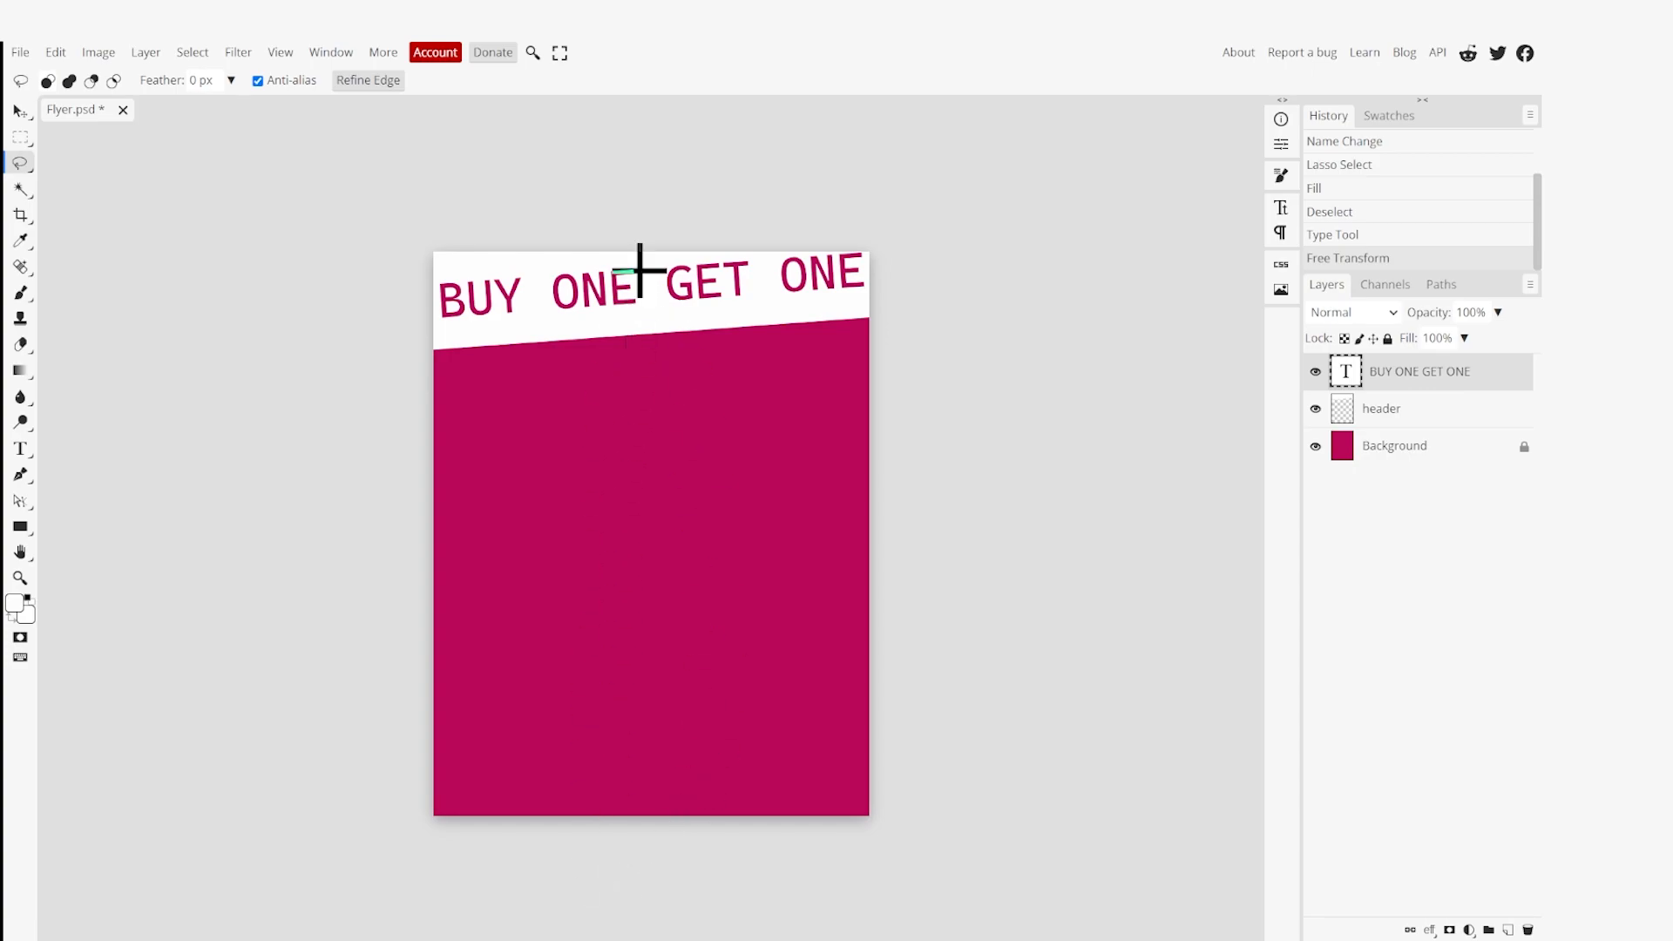
# Move the slanted headline slightly down within the white header to about X 306 px, Y 59 px using Free Transform.
pyautogui.rightClick(601, 299)
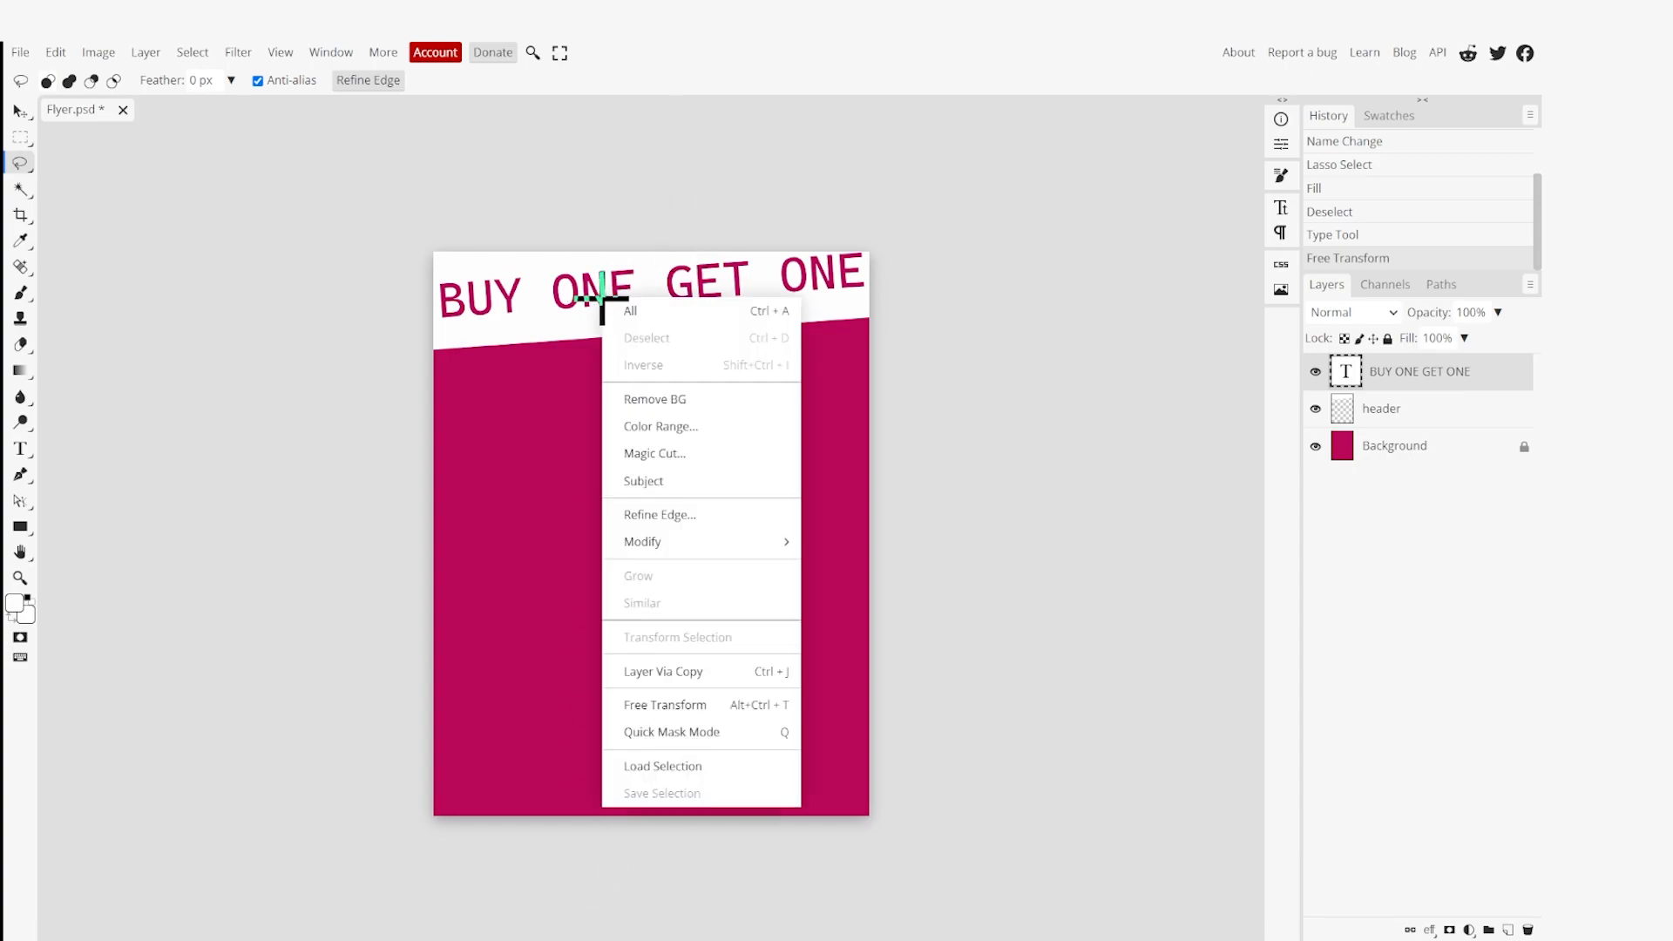
pyautogui.click(732, 707)
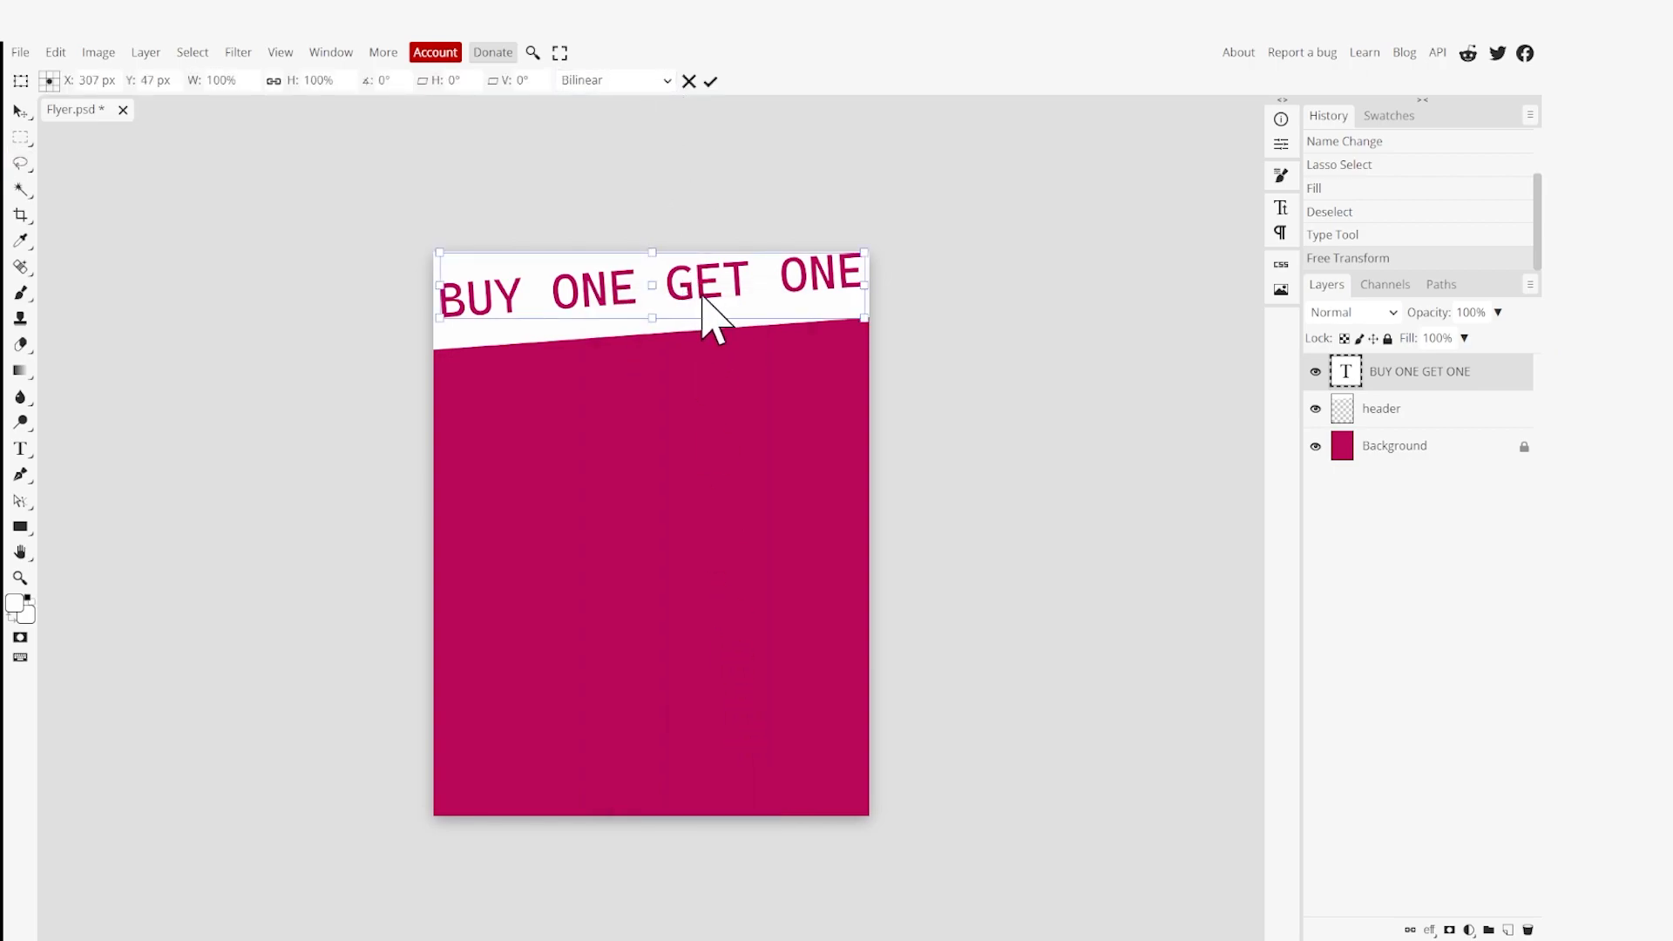
pyautogui.moveTo(704, 306); pyautogui.dragTo(739, 295)
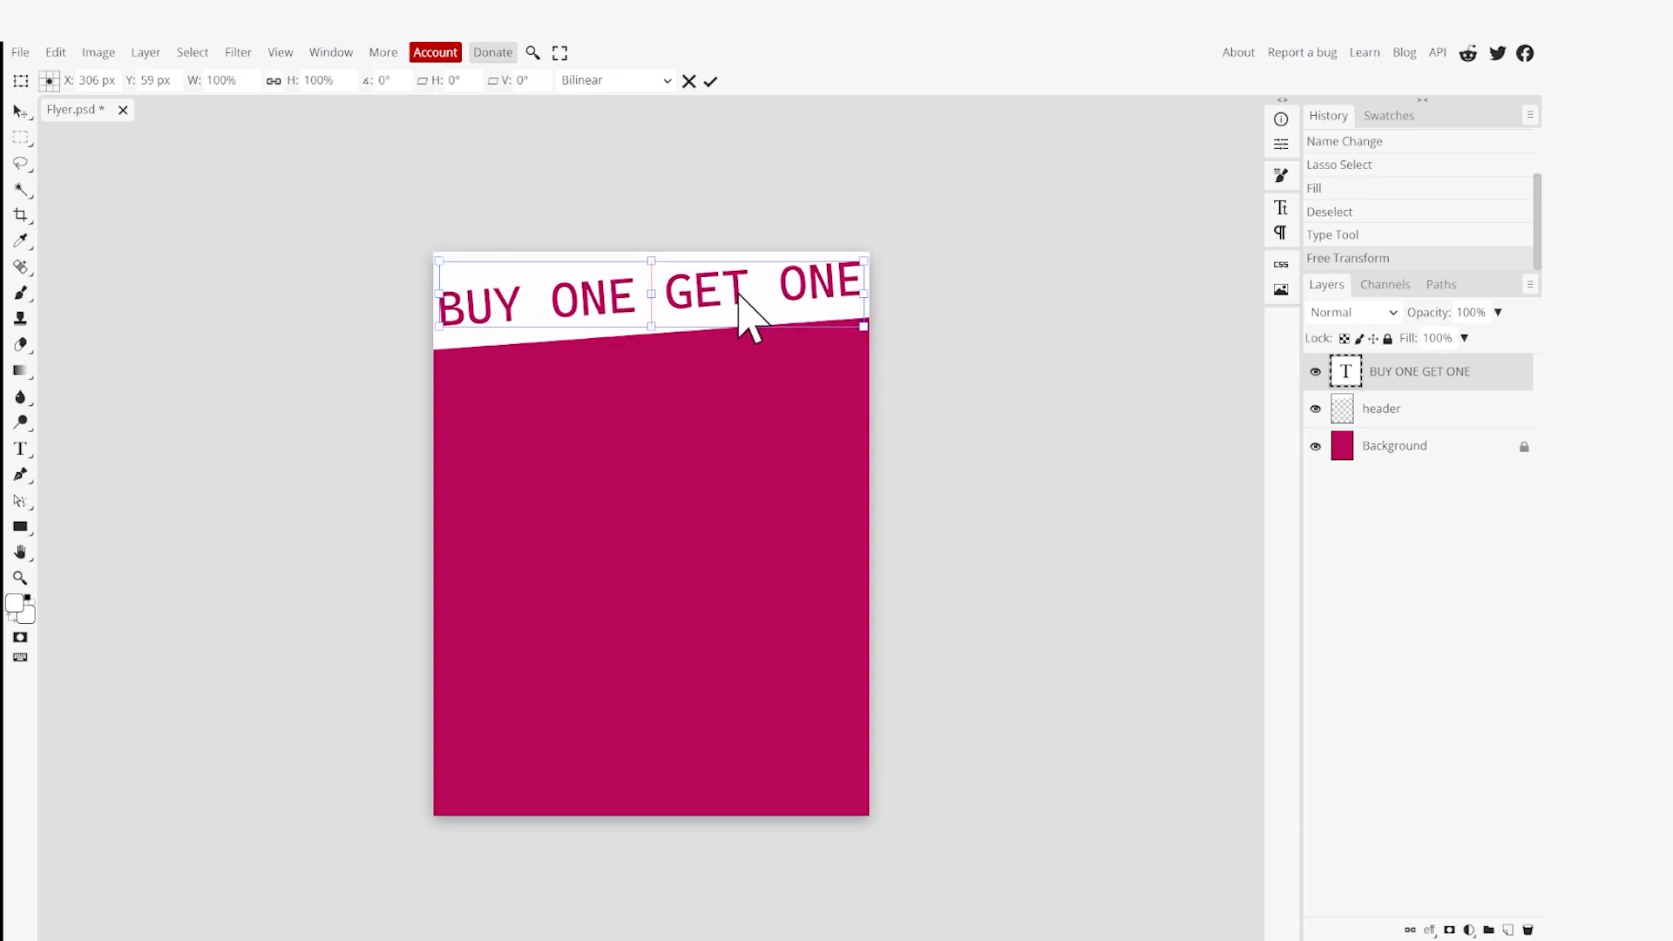
pyautogui.click(710, 81)
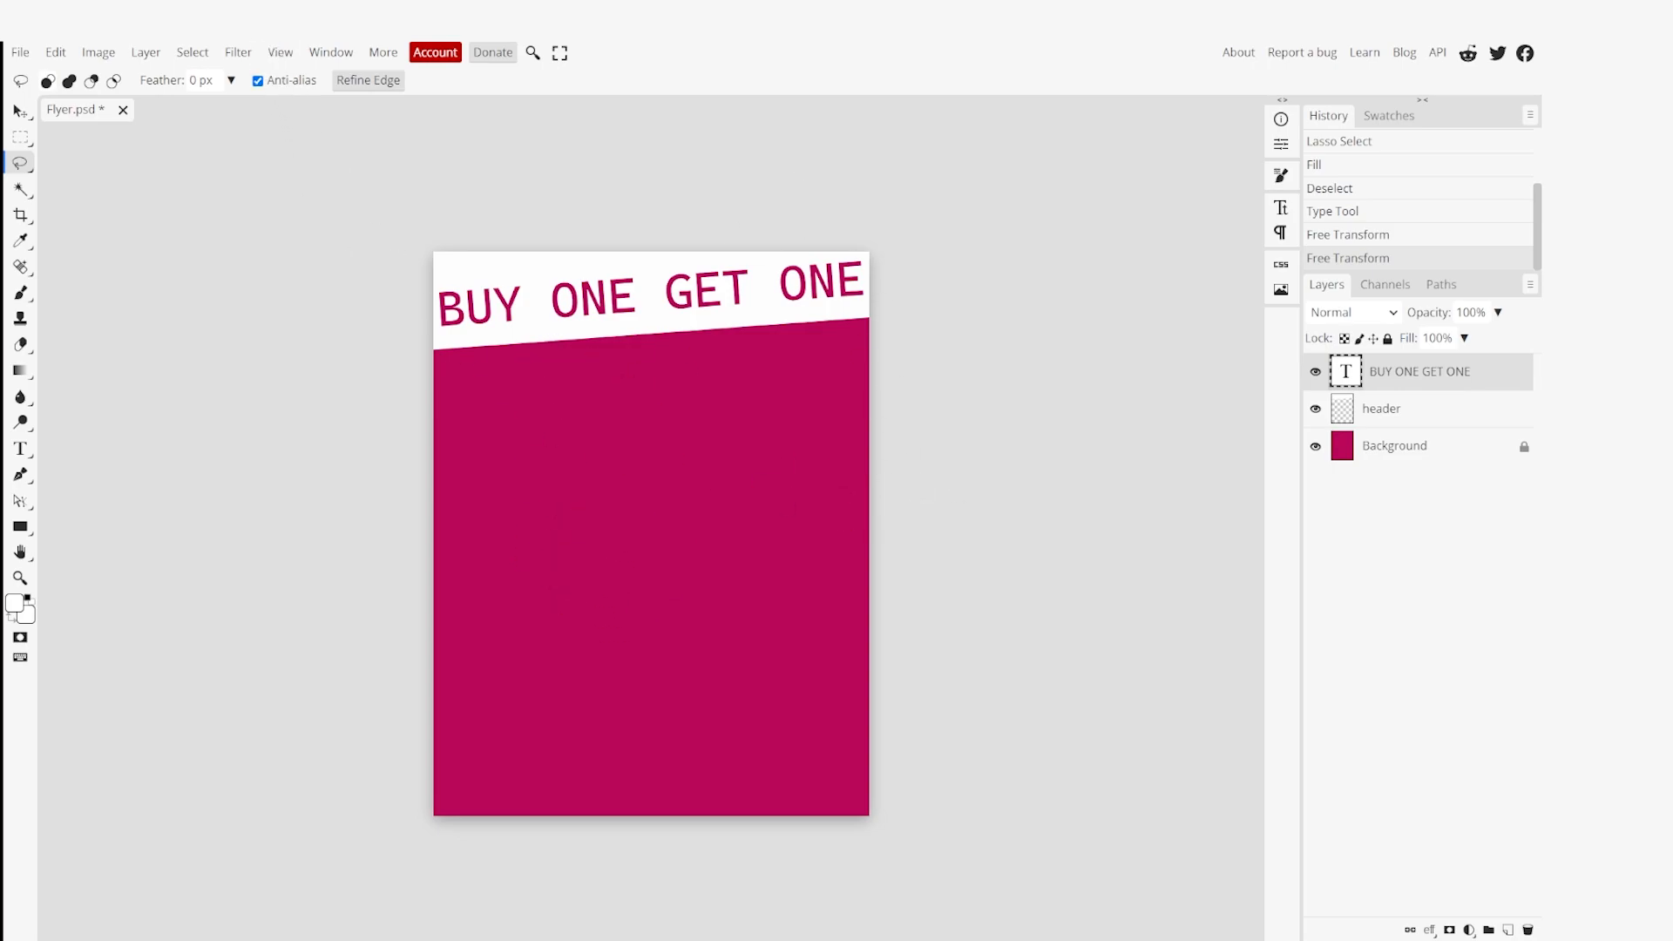
# Open the Unsplash website in a new browser tab and enlarge the page view.
pyautogui.hotkey('ctrl', 't')
pyautogui.write('un')
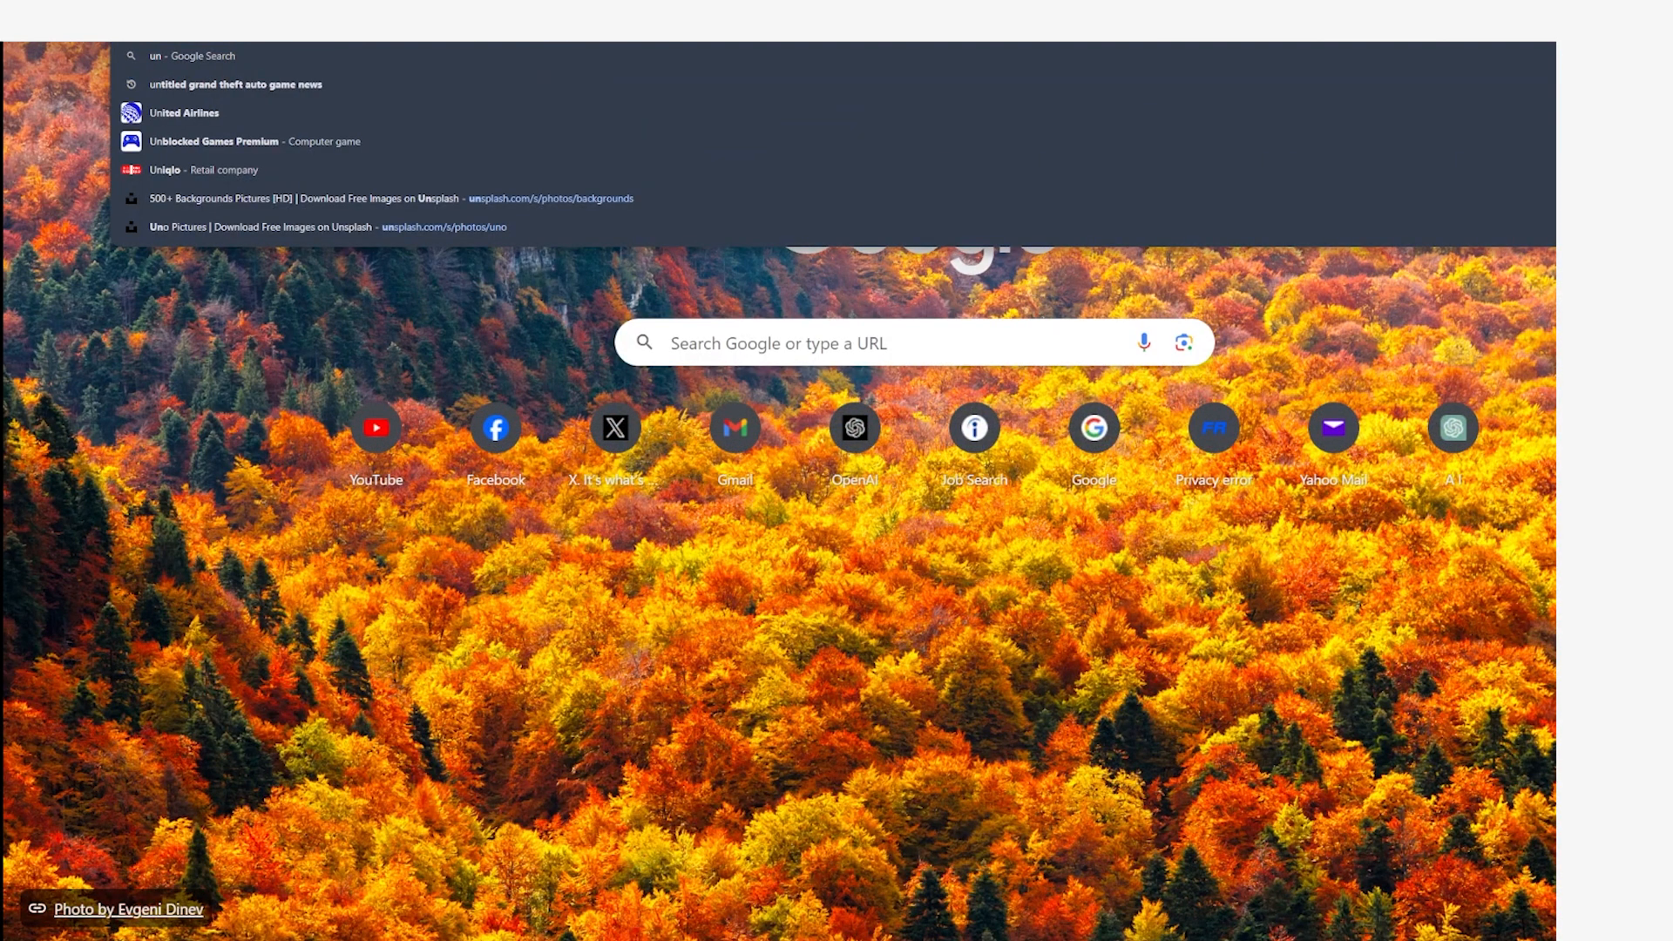
pyautogui.write('s')
pyautogui.press('Return')
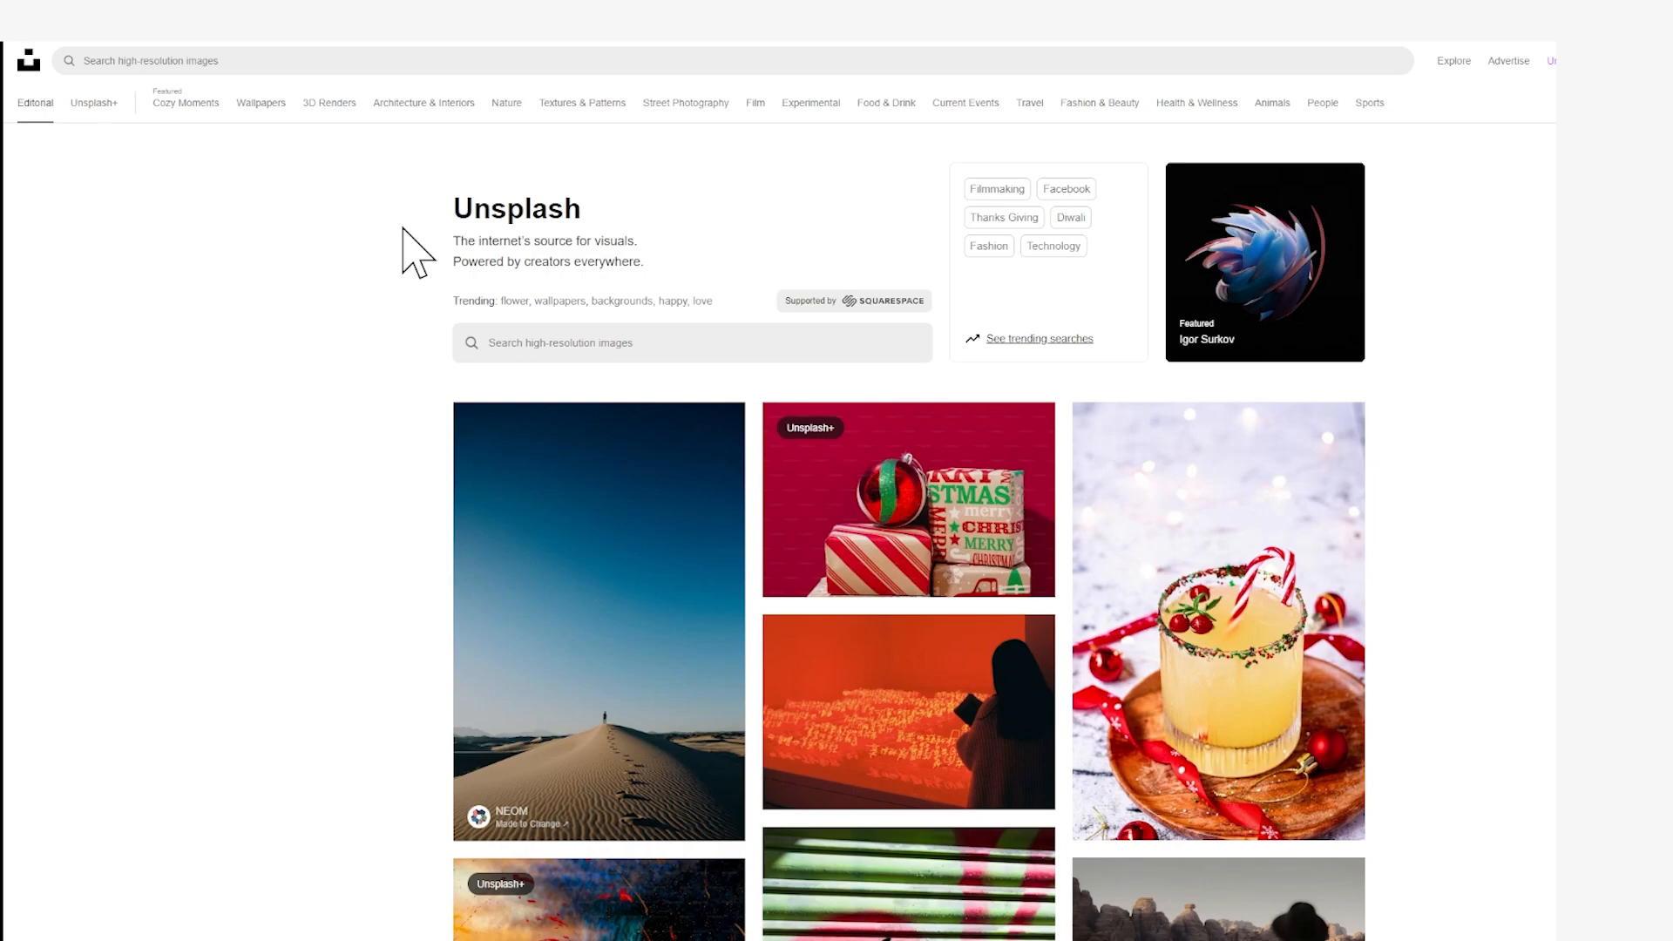
pyautogui.hotkey('ctrl', '+')
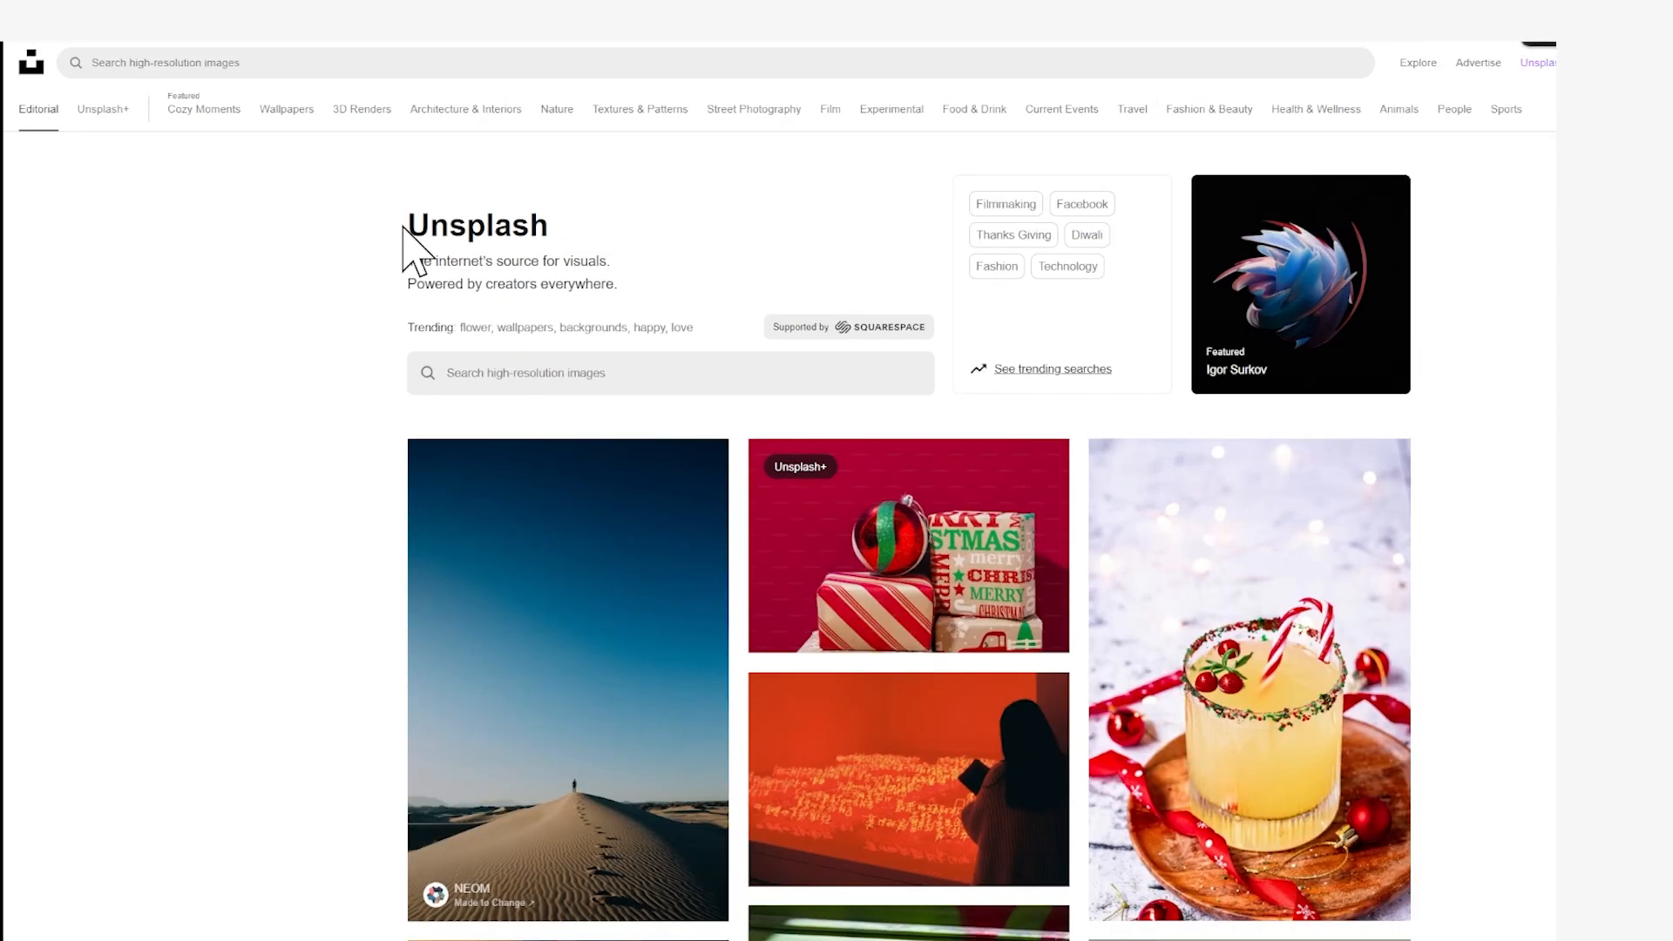
# Search Unsplash for ice cream, open the photo of a hand holding a pink cone on yellow, and copy the image.
pyautogui.click(381, 74)
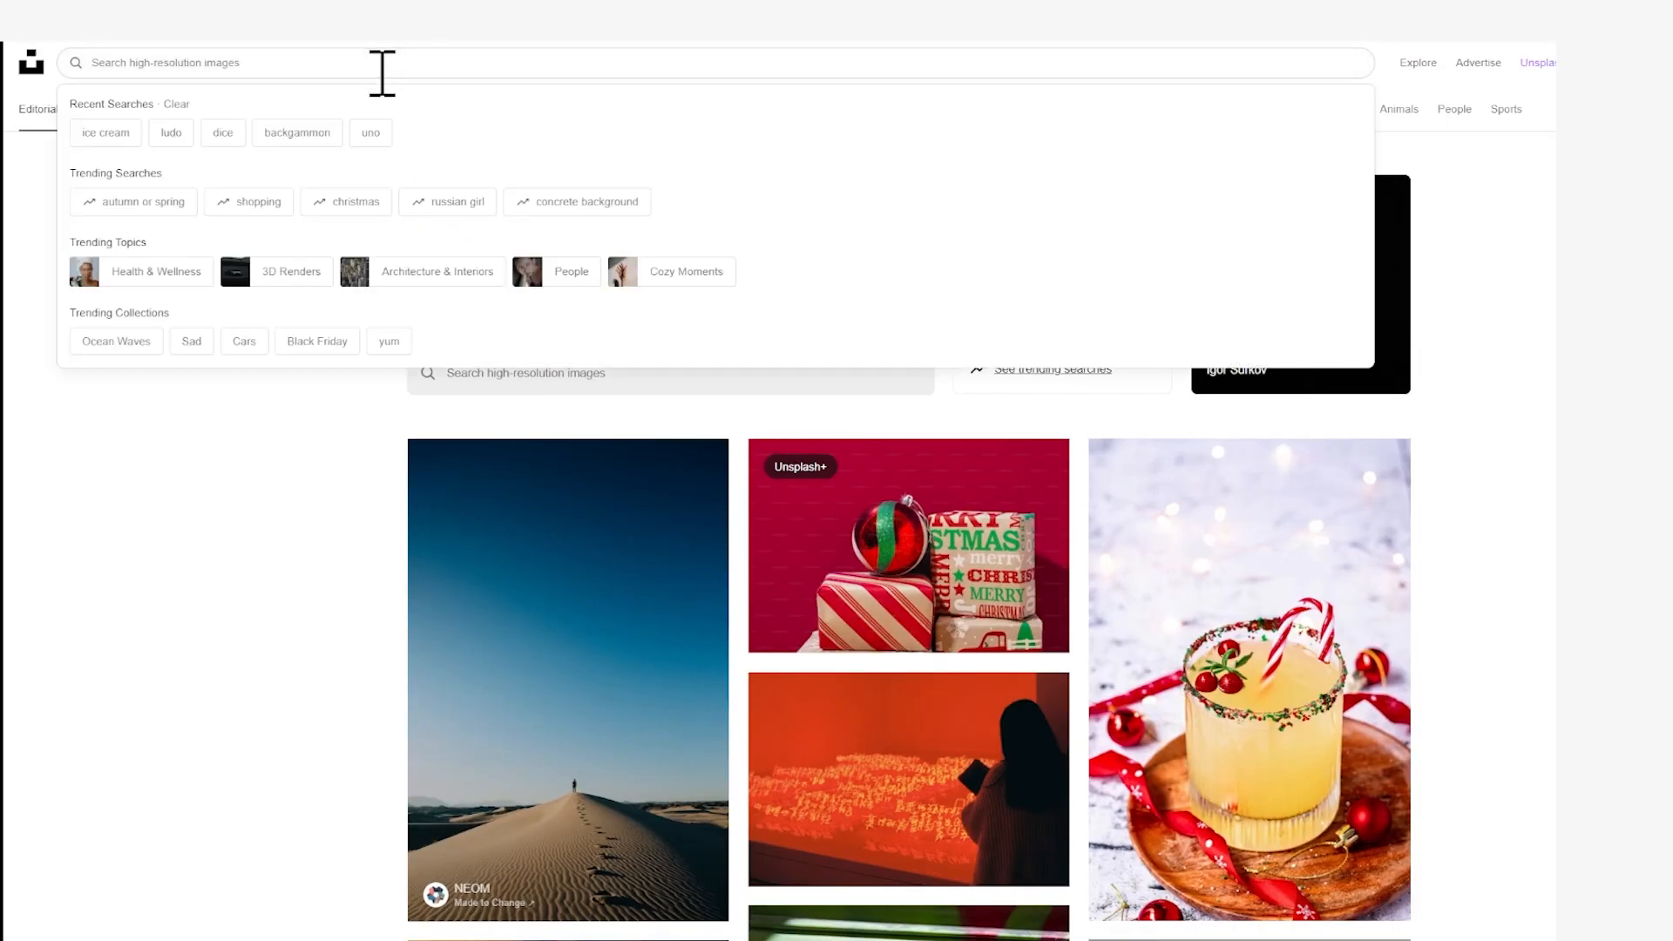
pyautogui.click(109, 134)
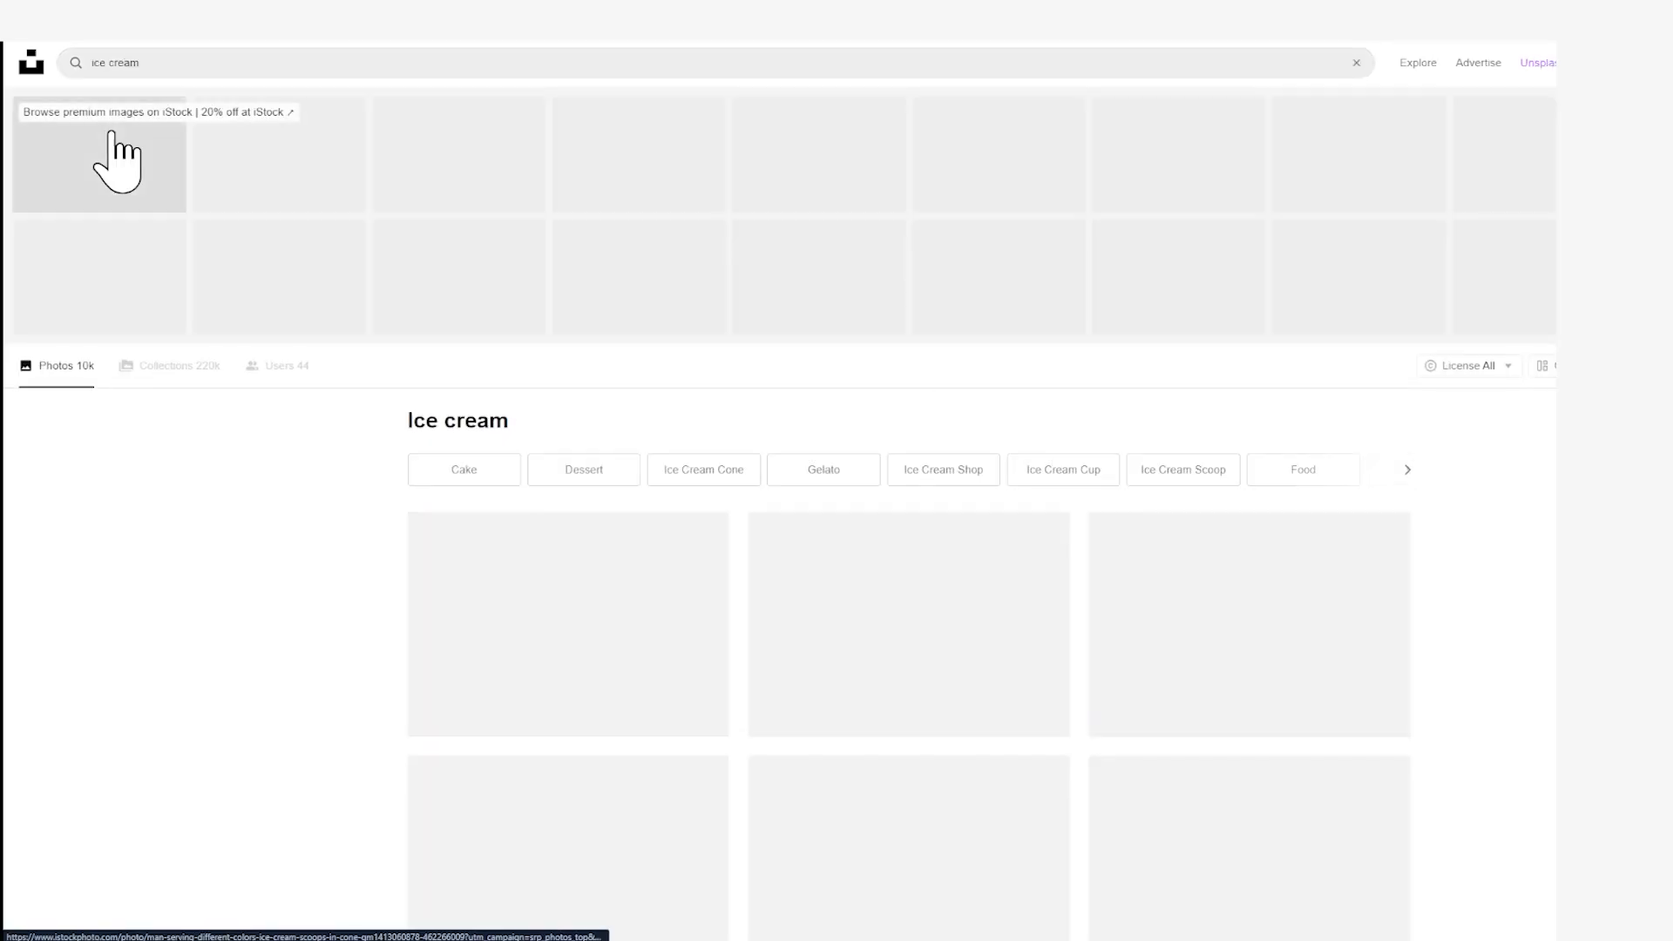
pyautogui.scroll(-5, 1199, 355)
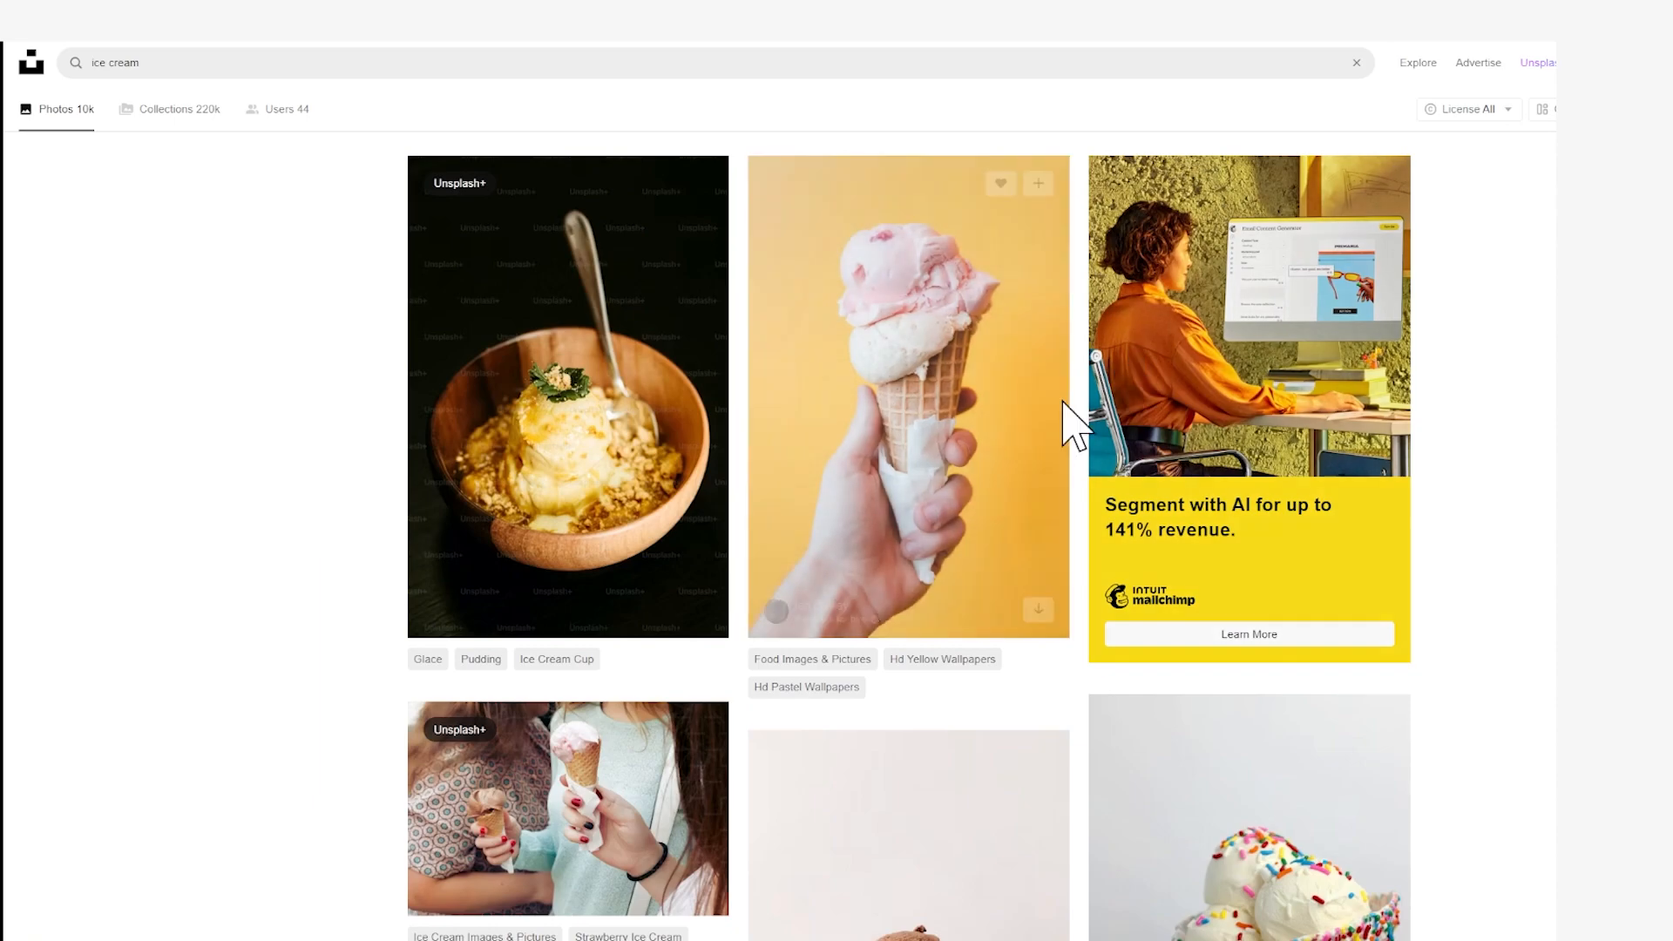
pyautogui.click(885, 355)
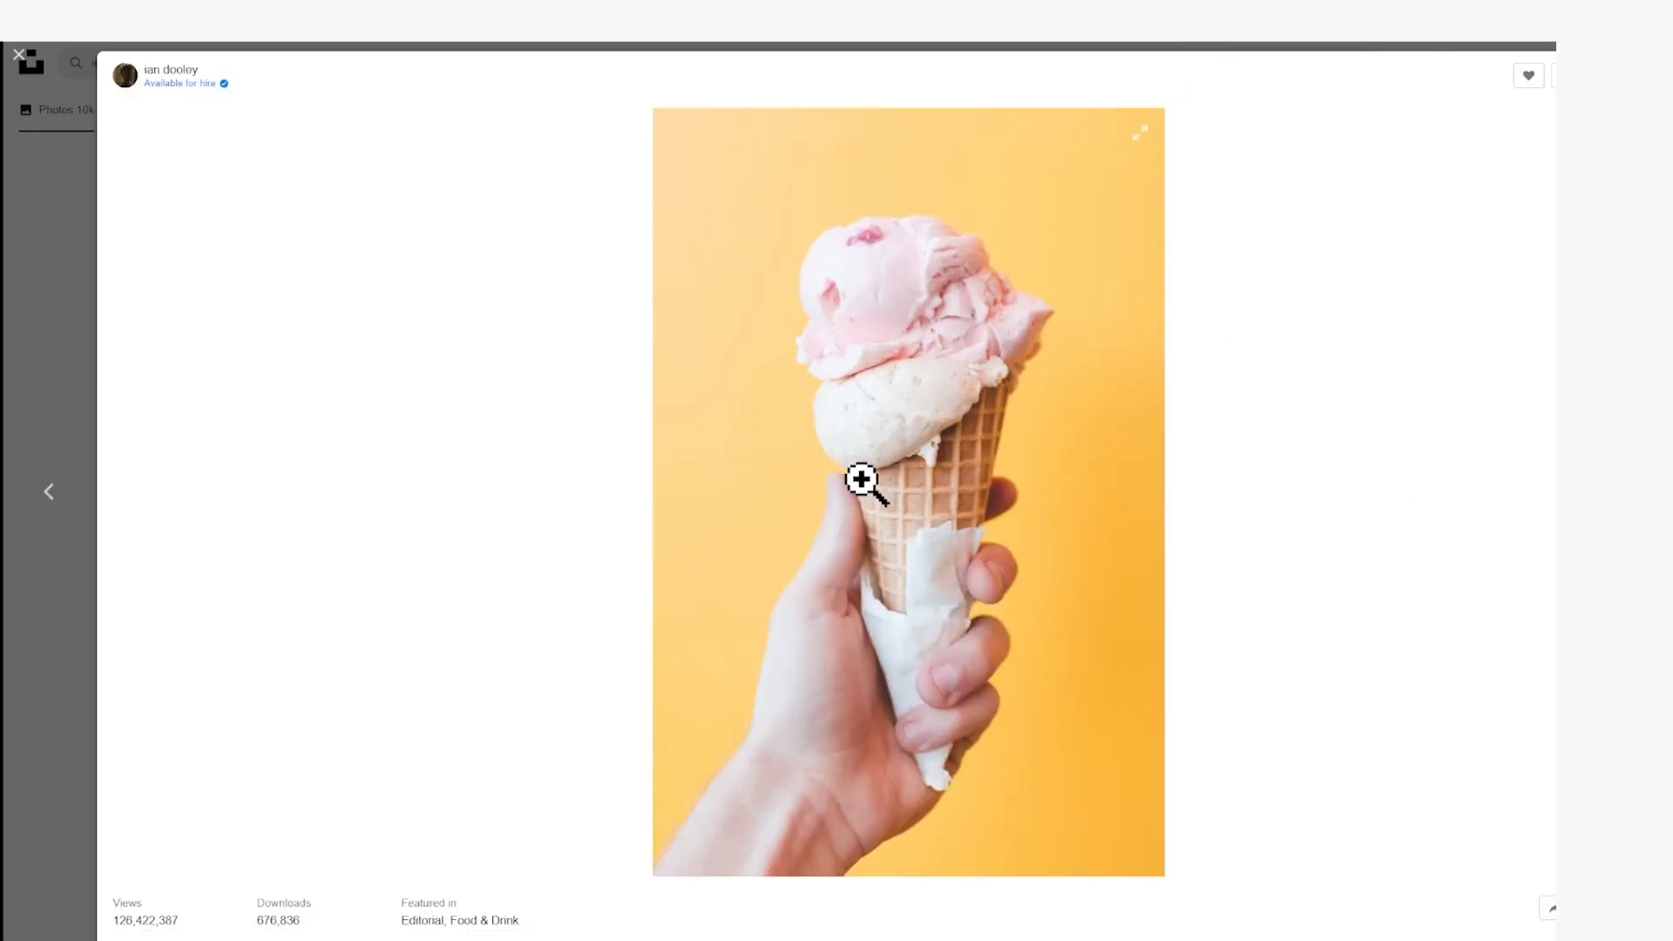
pyautogui.rightClick(760, 360)
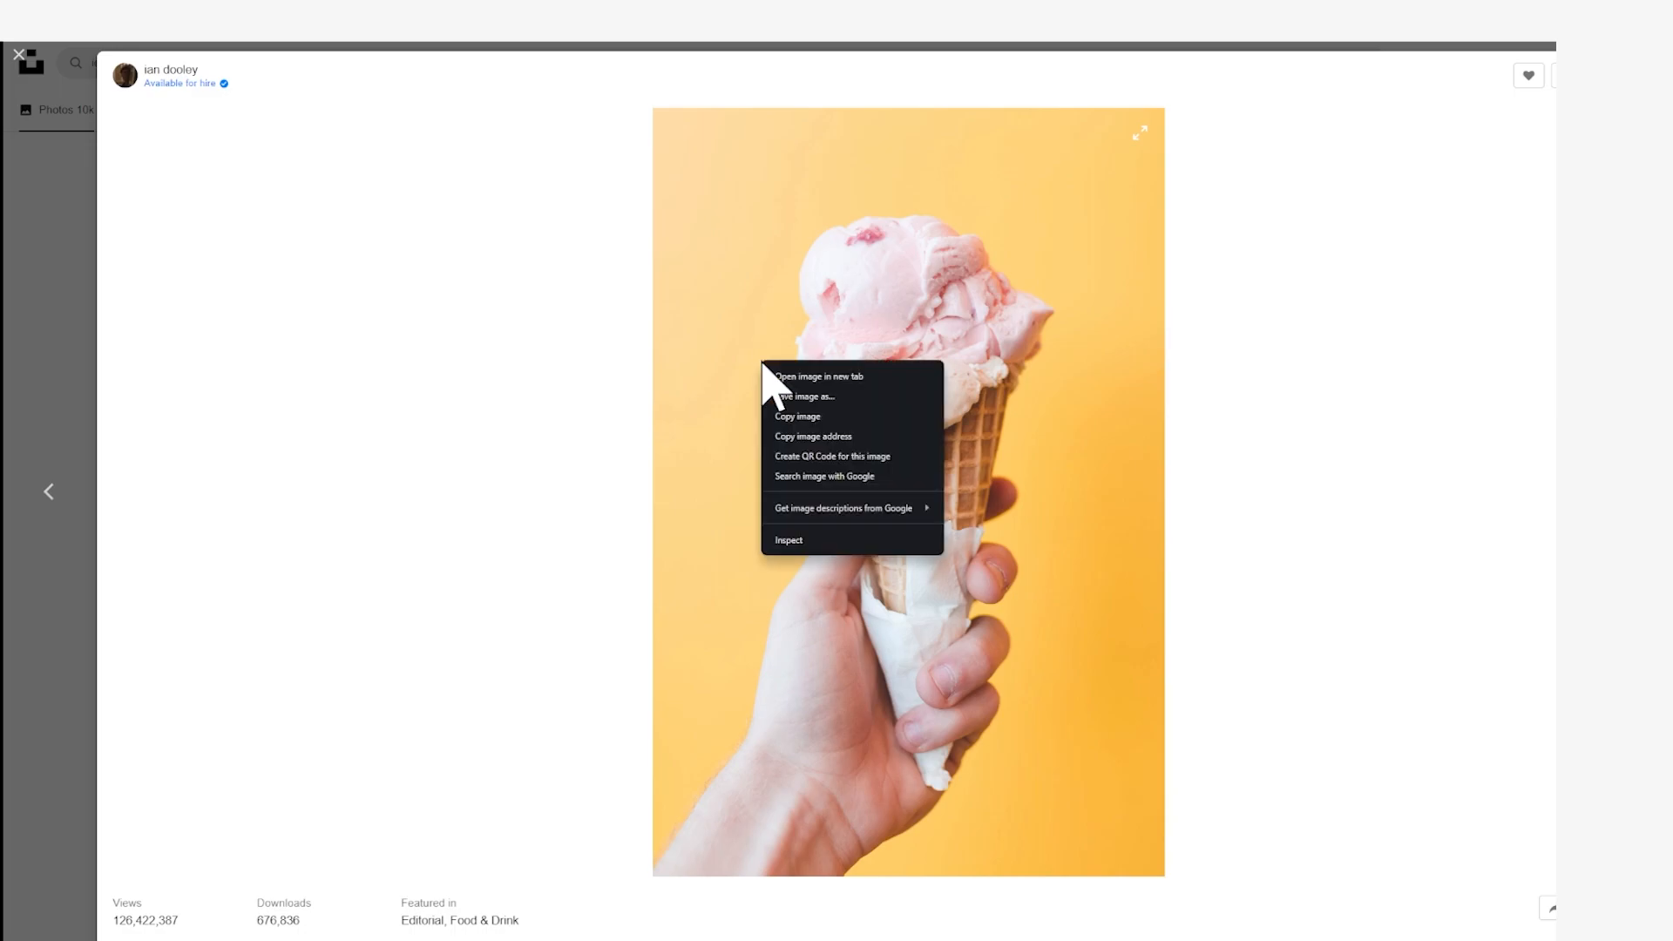
pyautogui.click(860, 427)
# Switch back to Photopea and paste the copied ice cream photo directly above the Background layer.
pyautogui.hotkey('ctrl', 'shift', 'Tab')
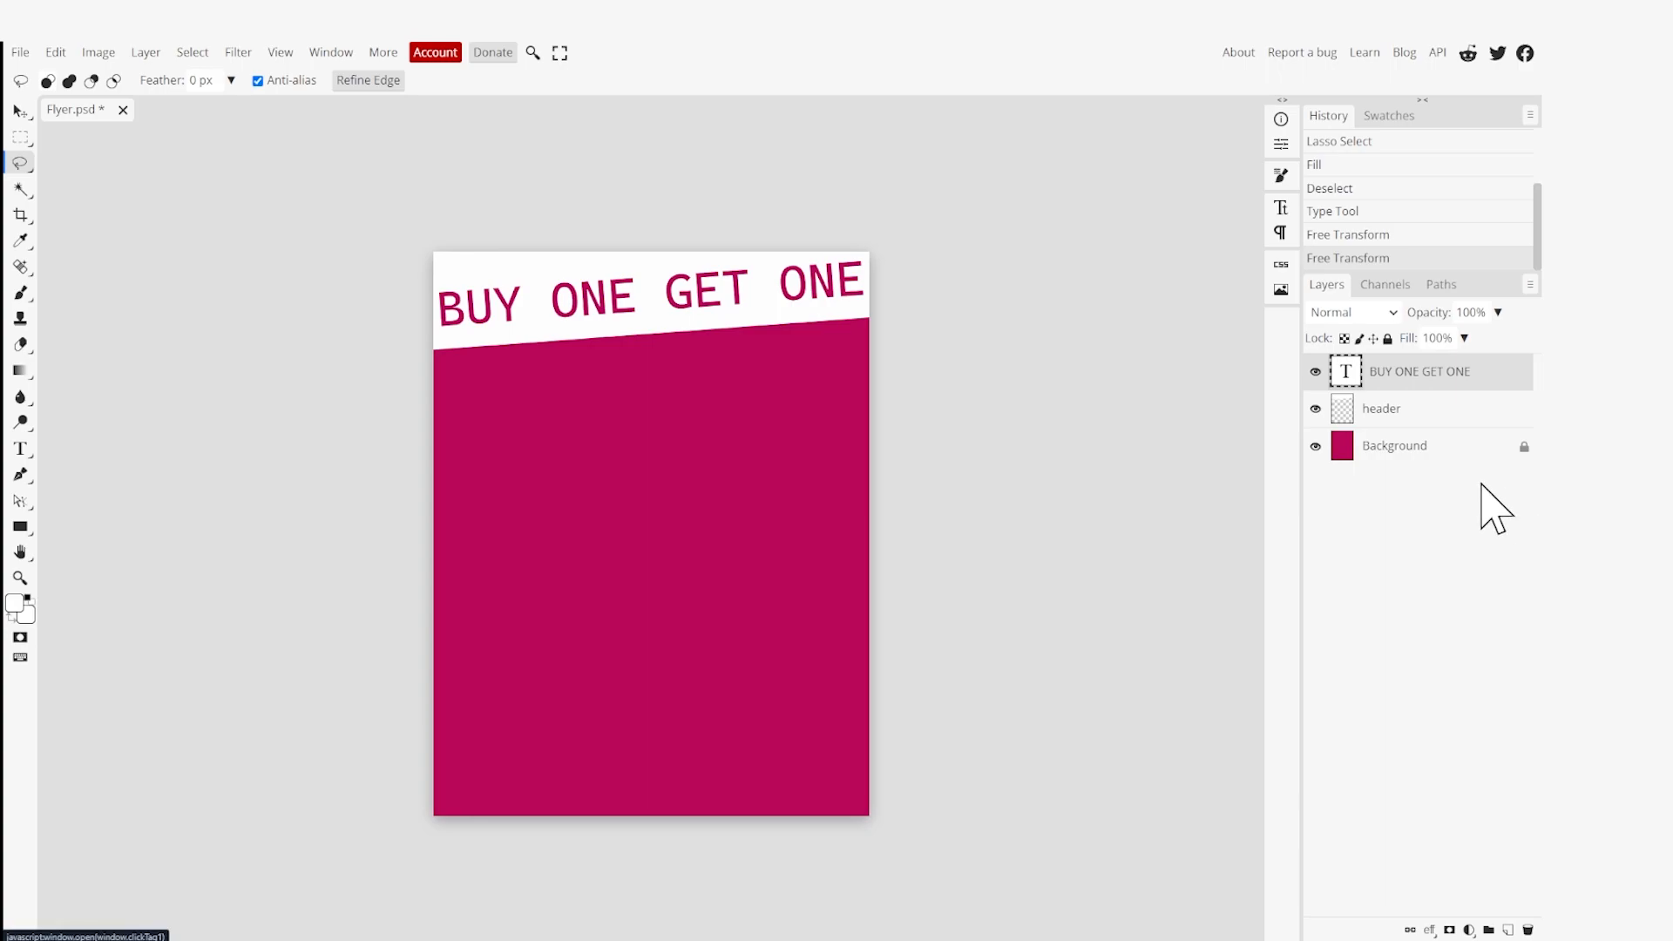
pyautogui.click(1453, 449)
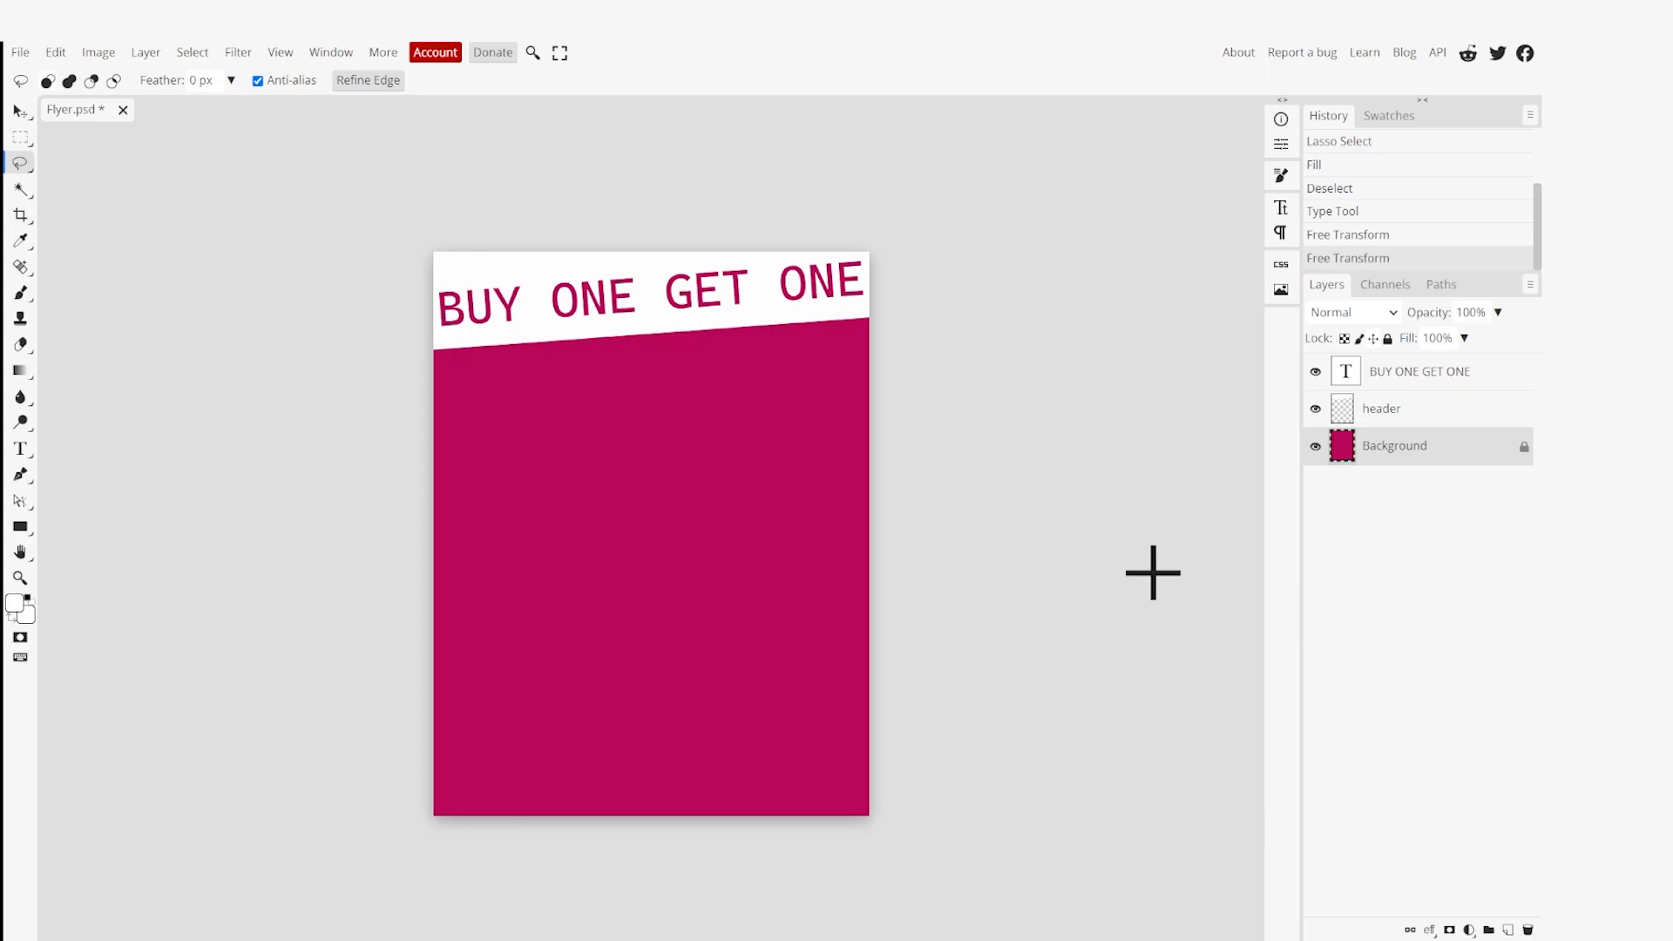
pyautogui.click(56, 52)
pyautogui.click(124, 287)
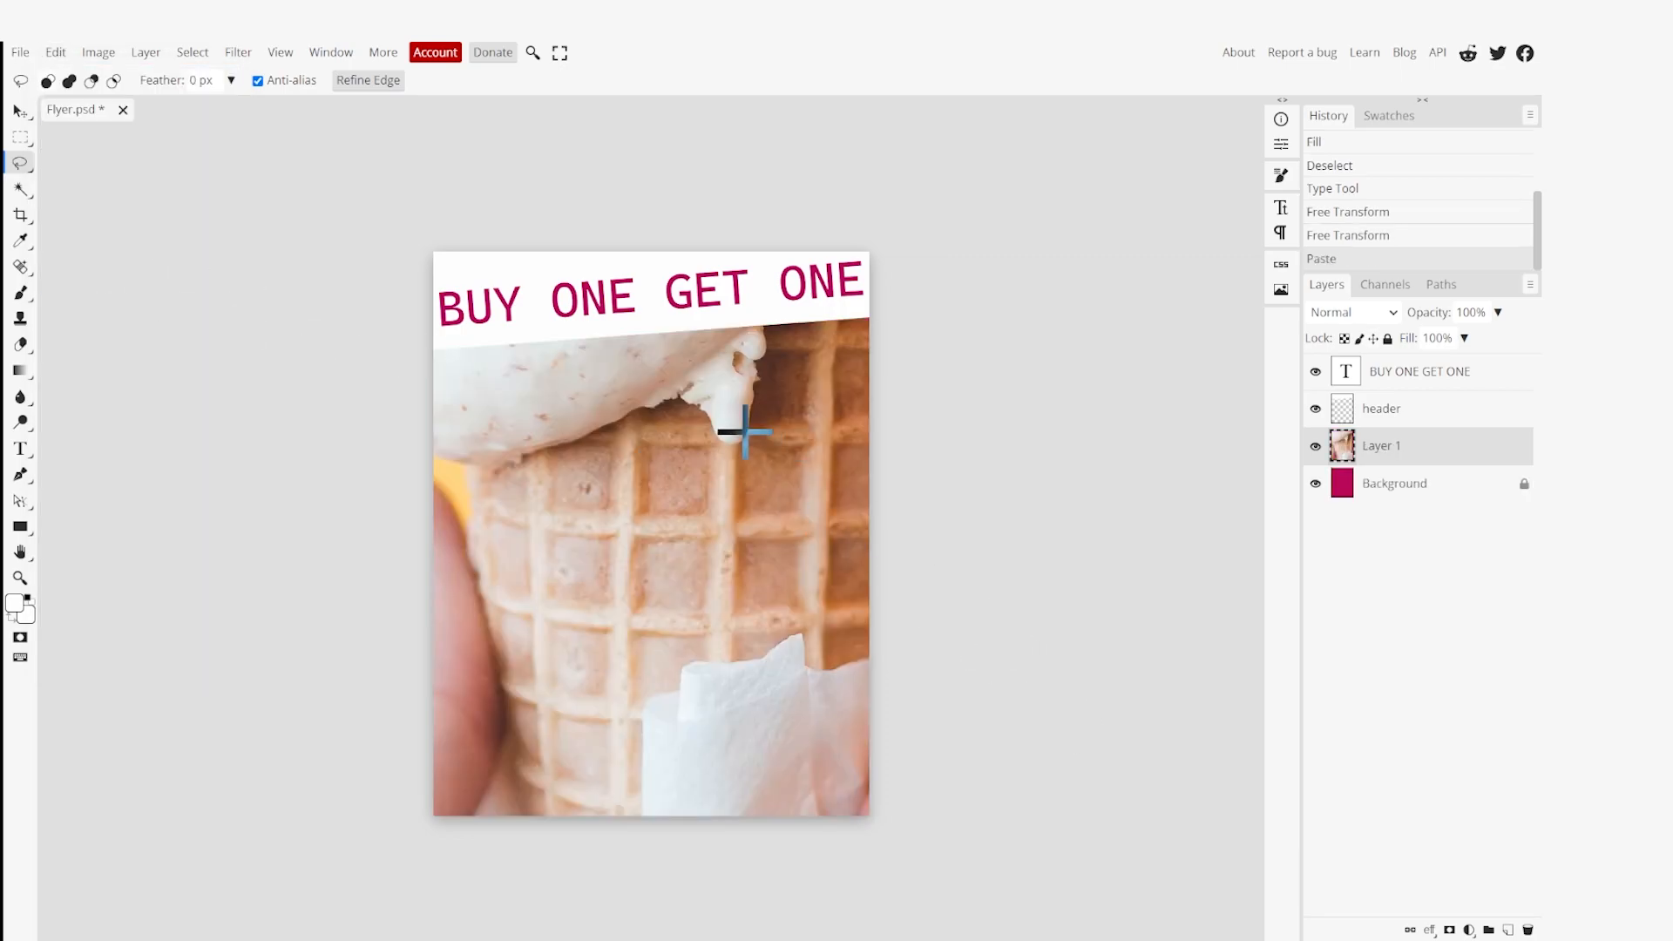
# Scale the pasted ice cream photo to about 26% with Free Transform and place it at about X 336 px, Y 492 px.
pyautogui.scroll(-1, 730, 421)
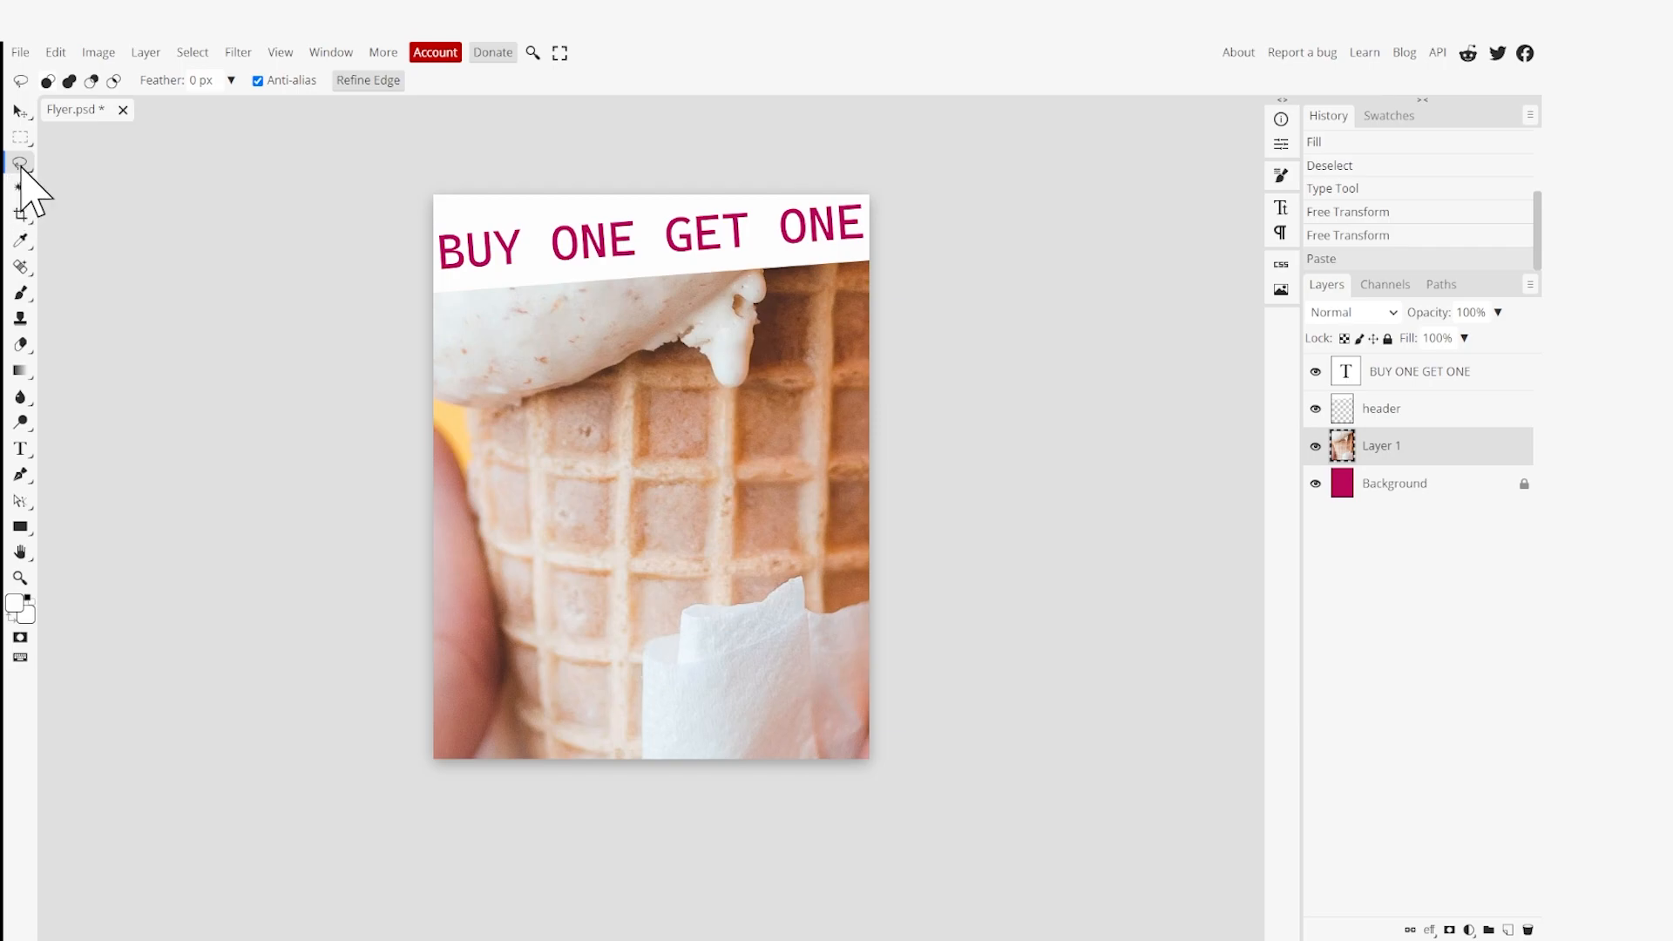
pyautogui.rightClick(623, 665)
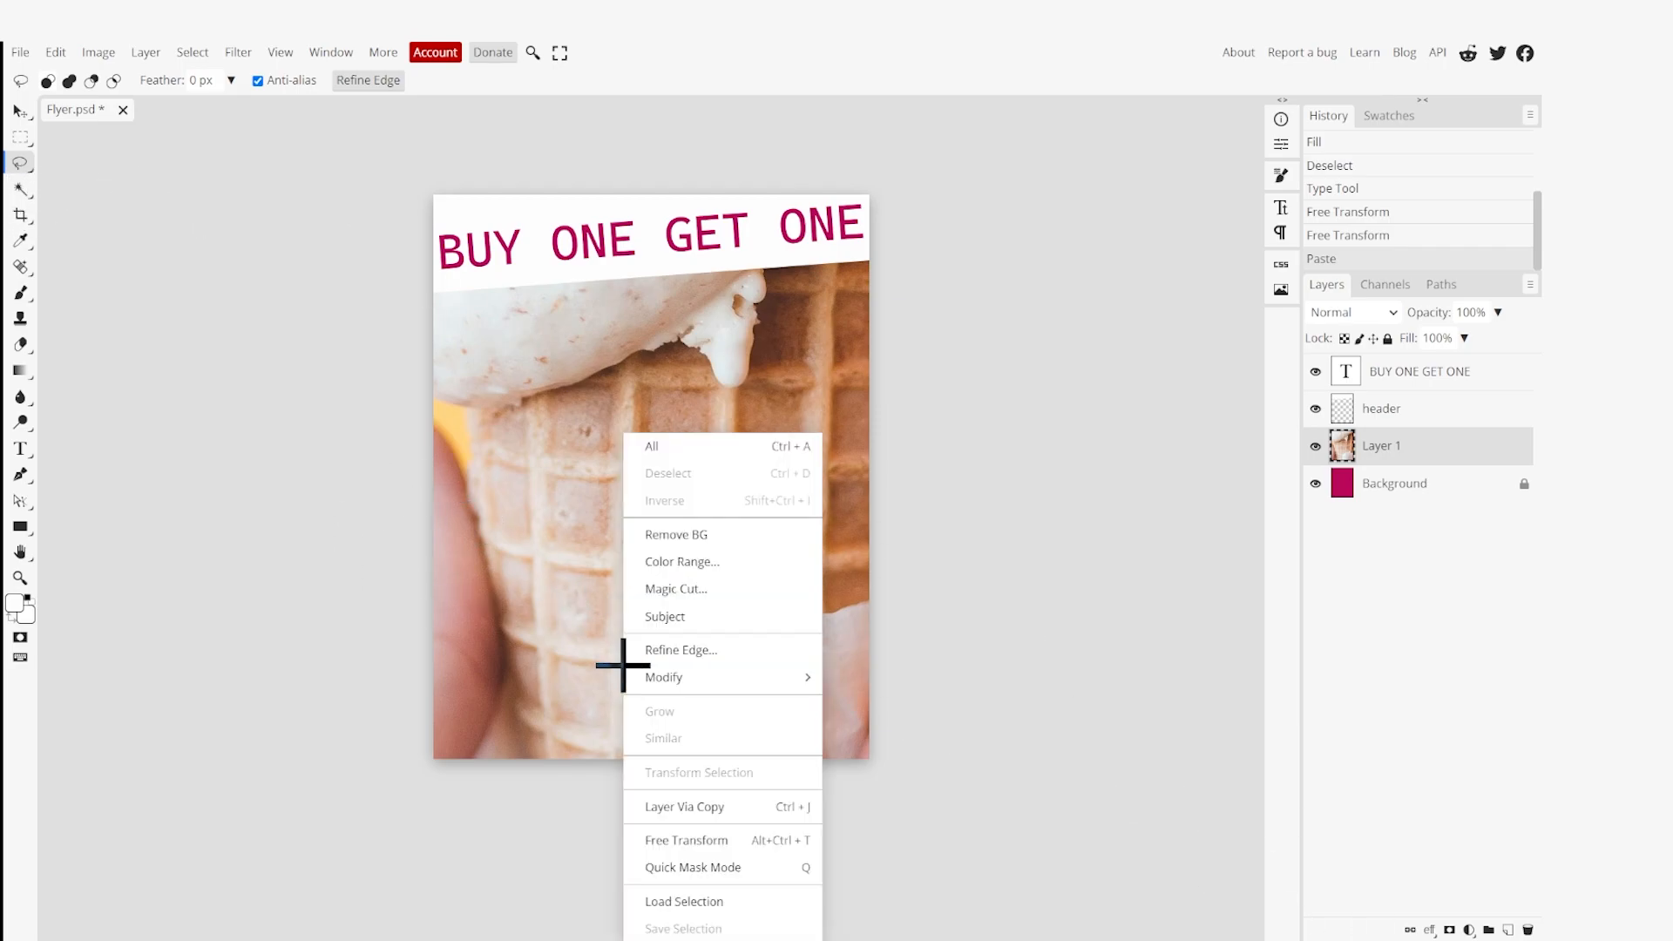
pyautogui.click(689, 840)
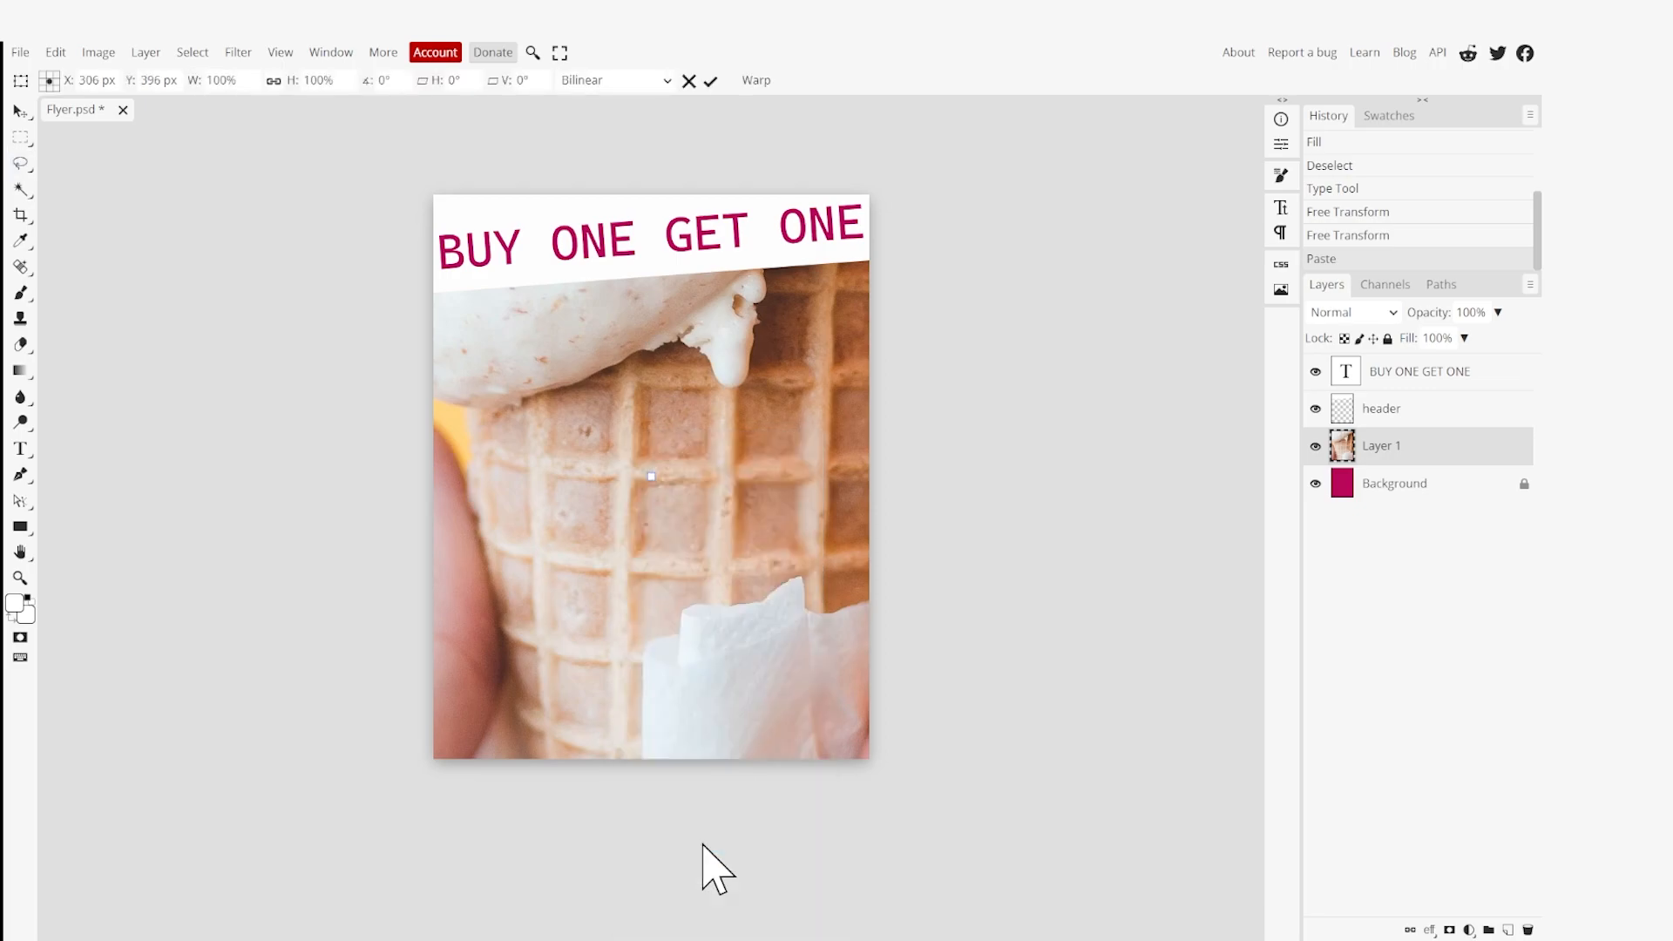
pyautogui.moveTo(560, 347); pyautogui.dragTo(784, 625)
pyautogui.moveTo(582, 435); pyautogui.dragTo(719, 671)
pyautogui.moveTo(462, 285); pyautogui.dragTo(545, 601)
pyautogui.moveTo(559, 307); pyautogui.dragTo(678, 543)
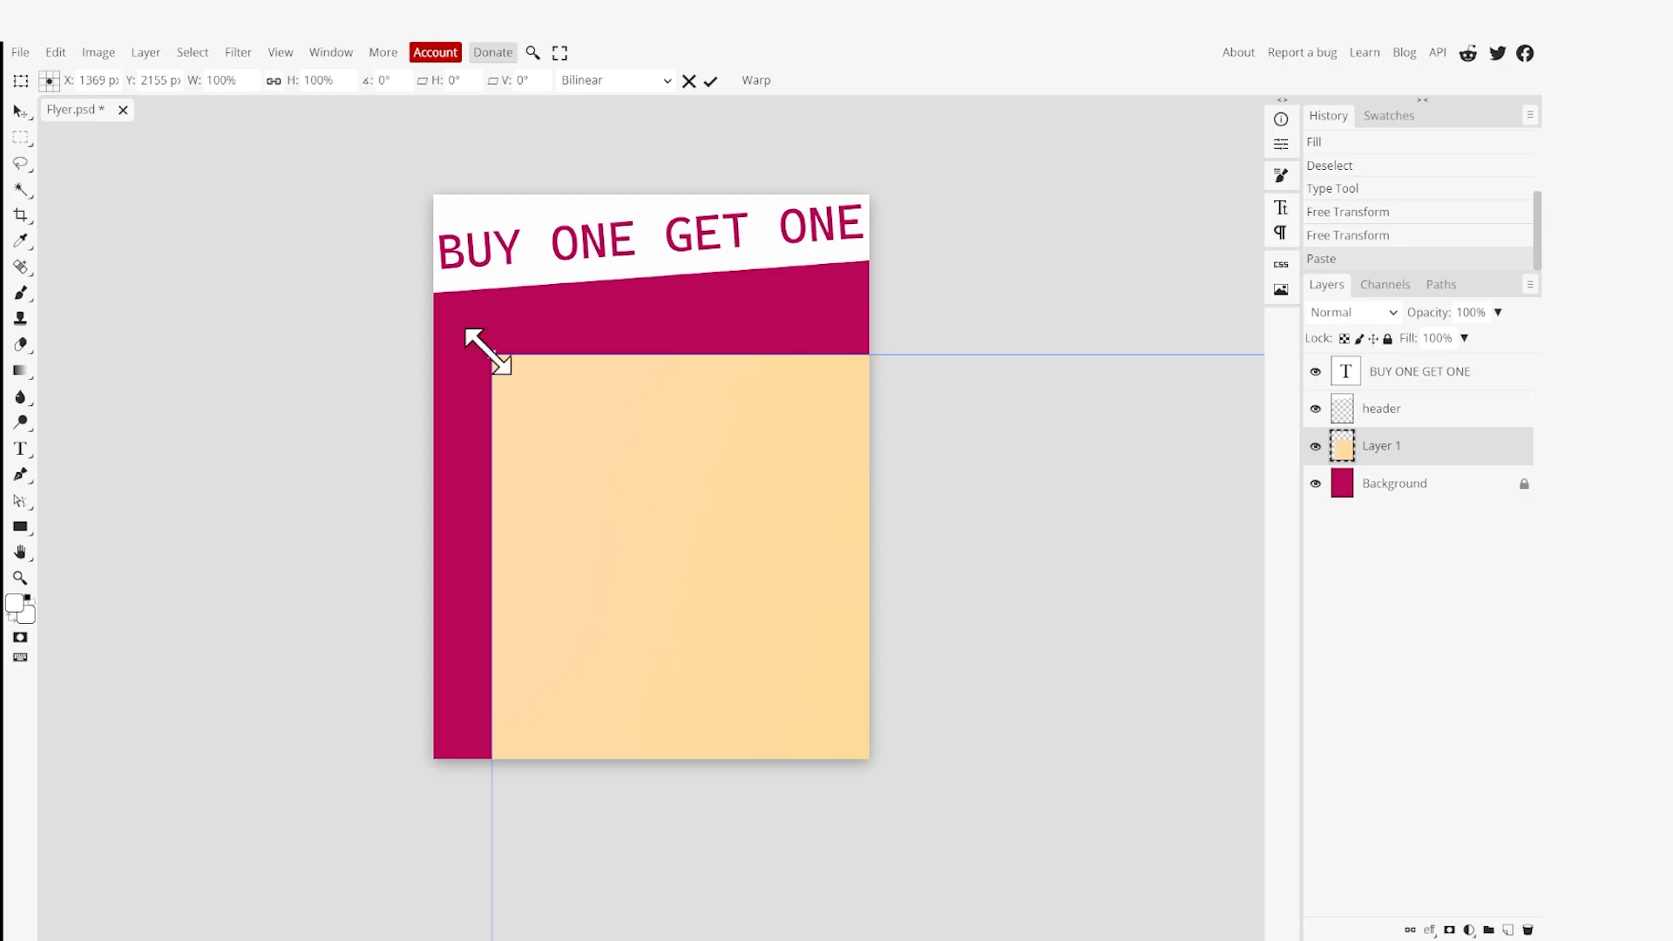
pyautogui.moveTo(496, 354); pyautogui.dragTo(453, 209)
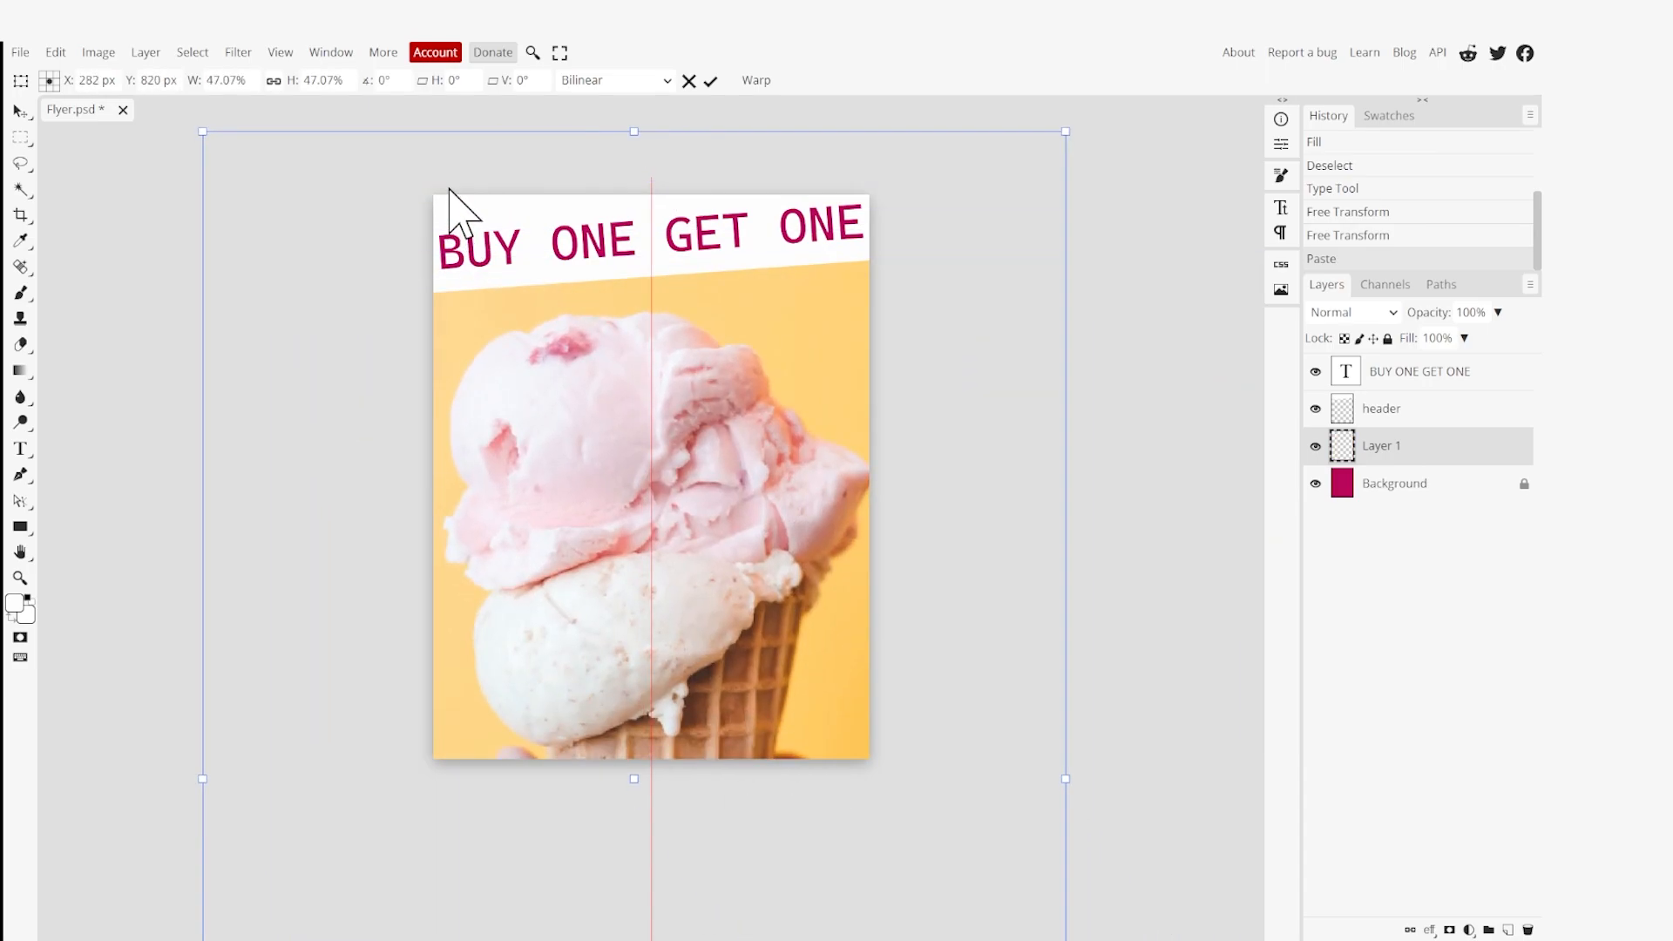
pyautogui.moveTo(210, 134); pyautogui.dragTo(587, 708)
pyautogui.moveTo(850, 853); pyautogui.dragTo(692, 330)
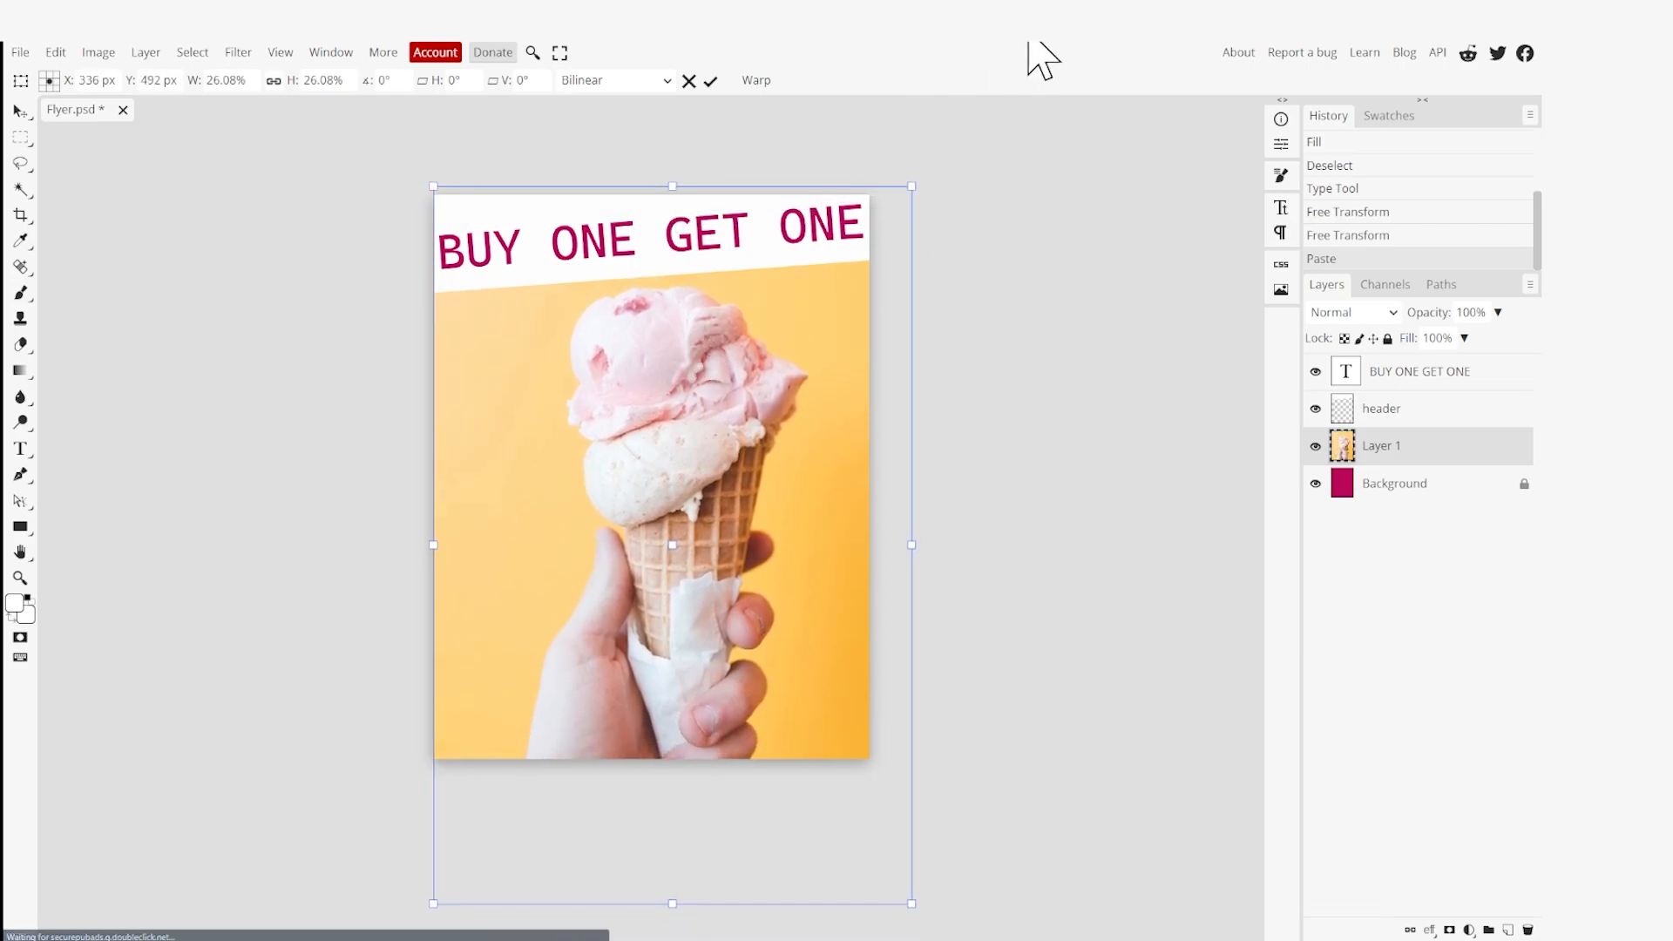
pyautogui.press('Return')
# Shift the ice cream photo left to about X 276 px, Y 491 px using Free Transform, centring the cone on the page.
pyautogui.press('l')
pyautogui.rightClick(795, 317)
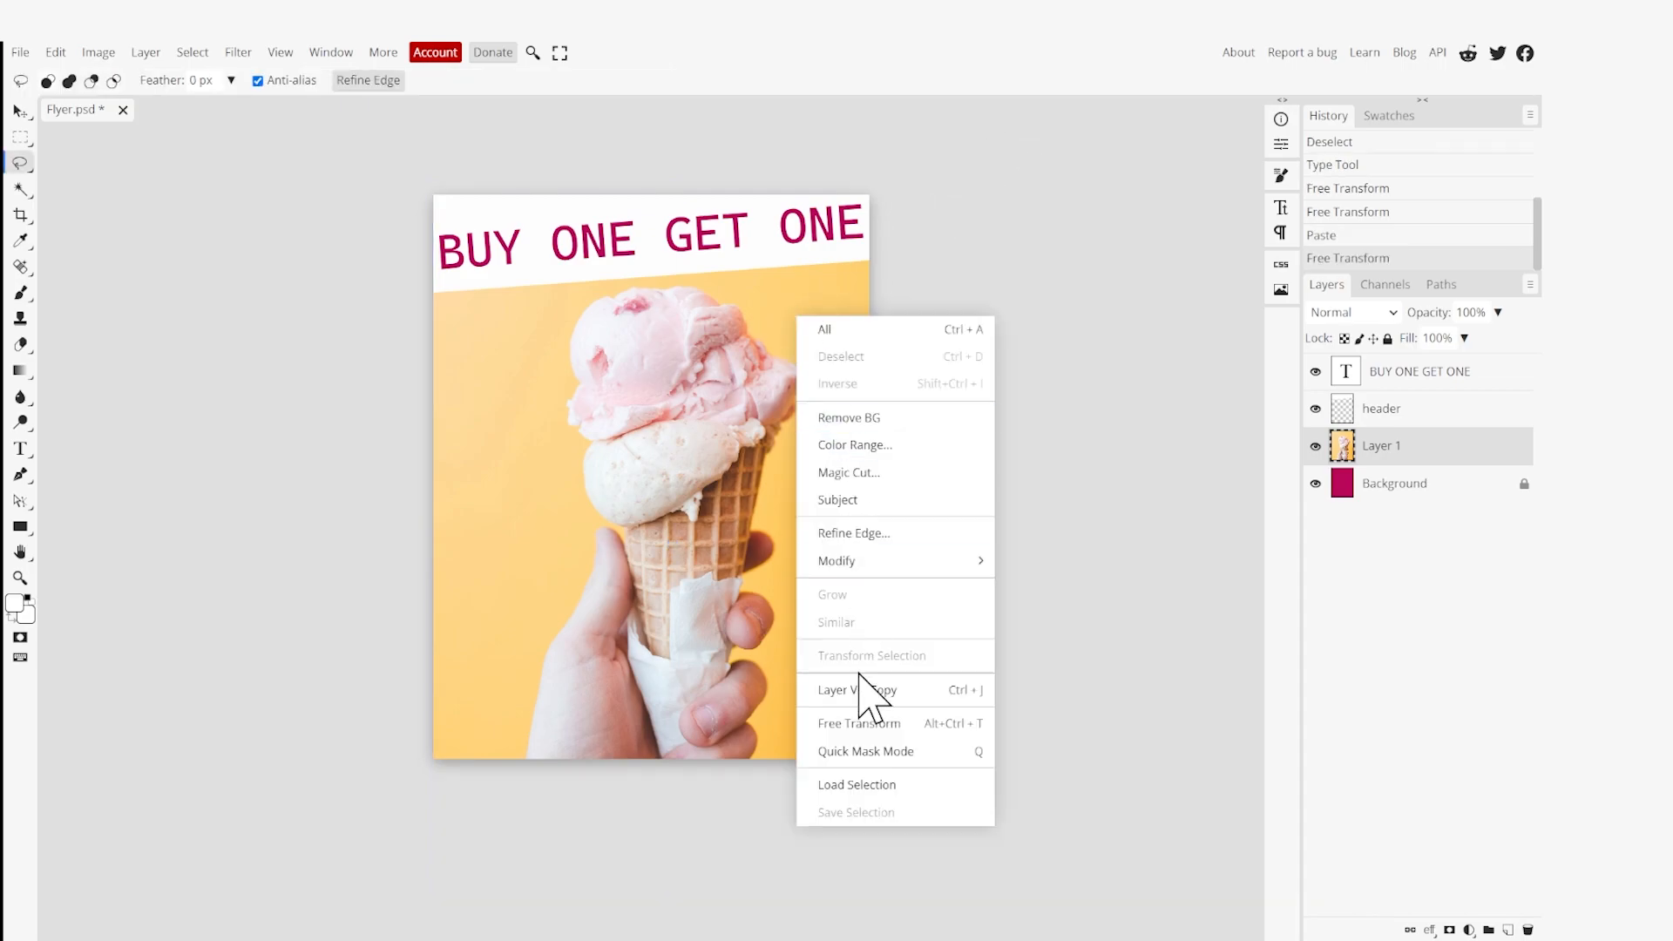
pyautogui.click(874, 723)
pyautogui.moveTo(795, 593); pyautogui.dragTo(755, 595)
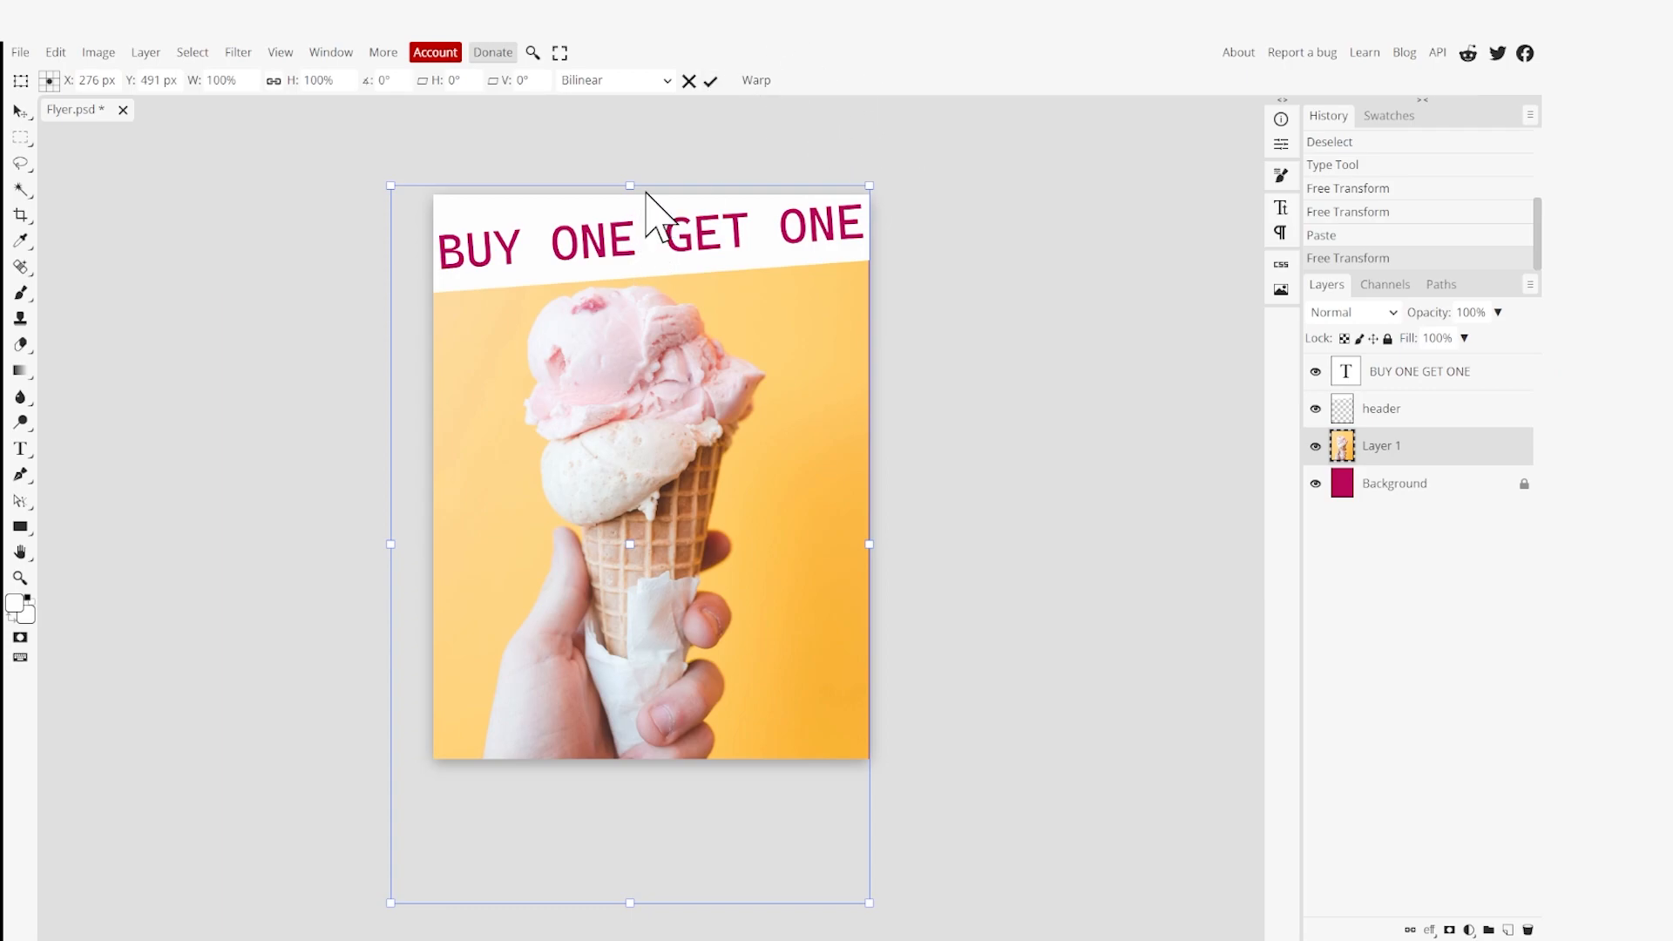
pyautogui.press('Return')
pyautogui.press('l')
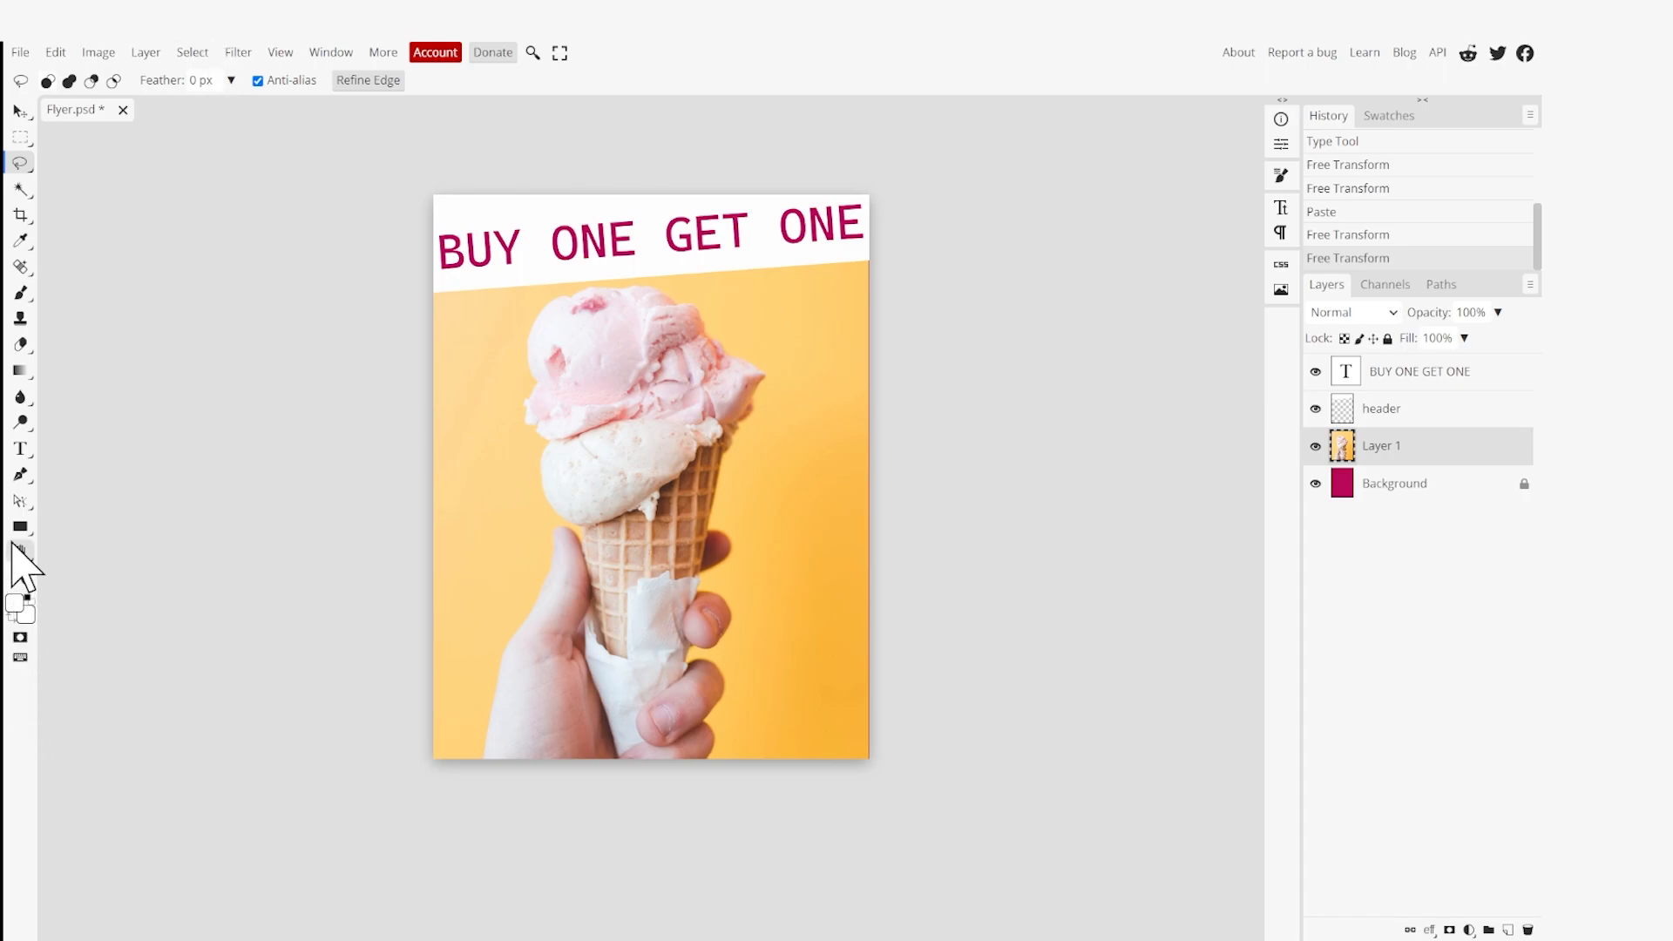
# Add the text FREE over the ice cream photo as a new text layer directly above the photo layer.
pyautogui.click(20, 449)
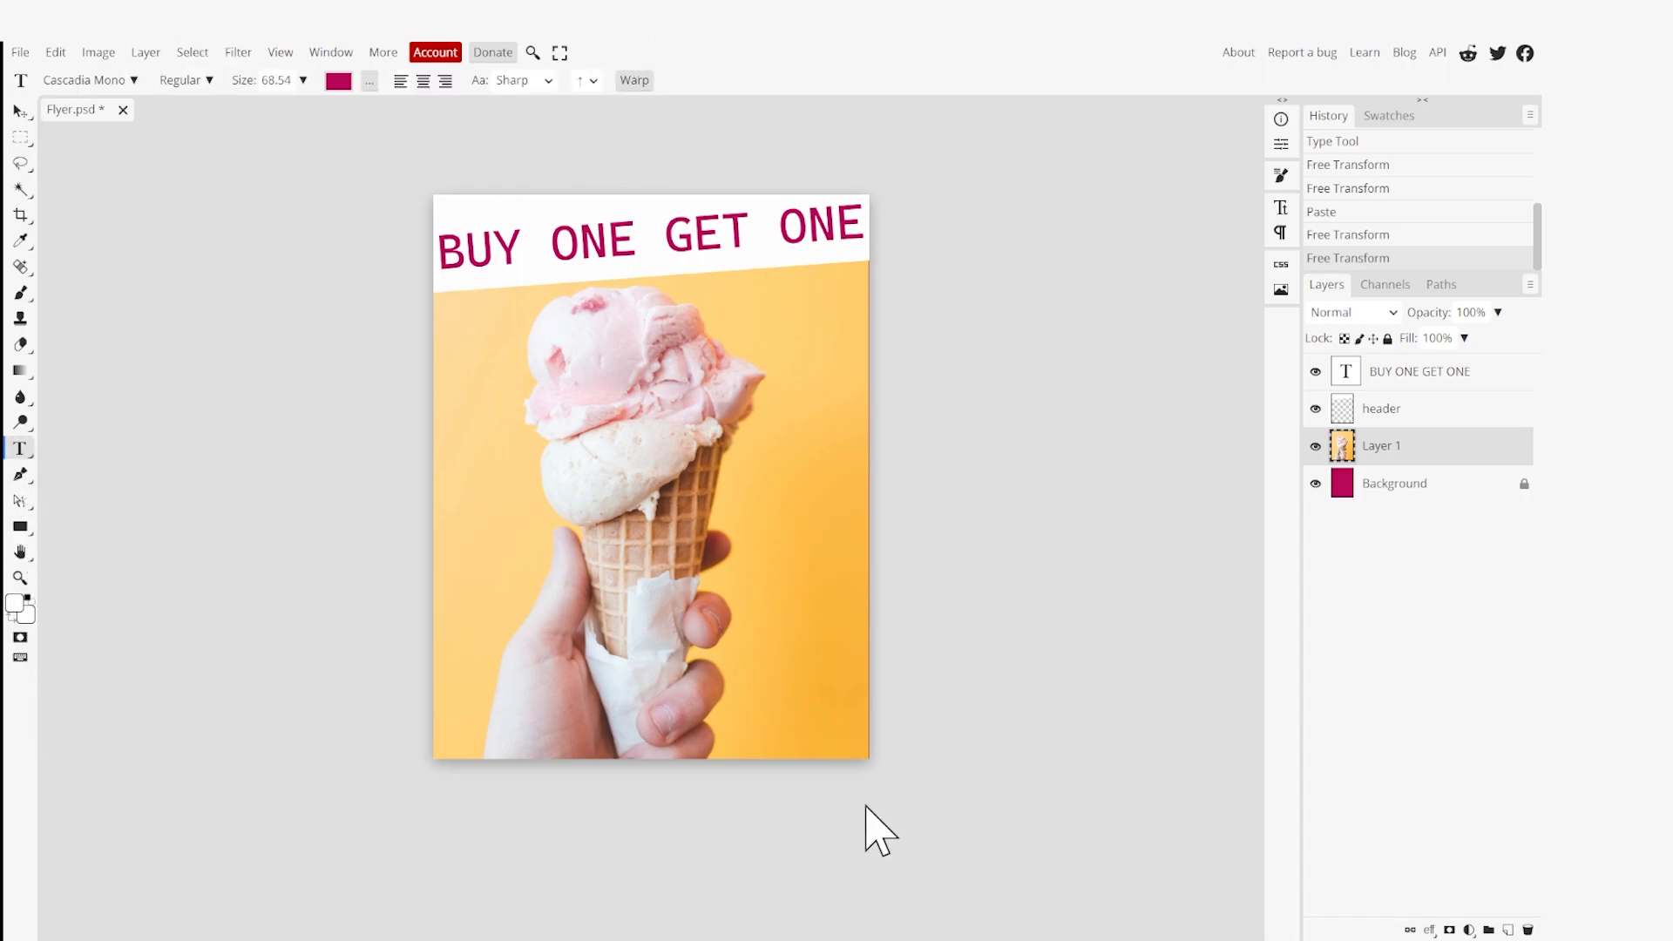
pyautogui.click(498, 571)
pyautogui.write('FREE')
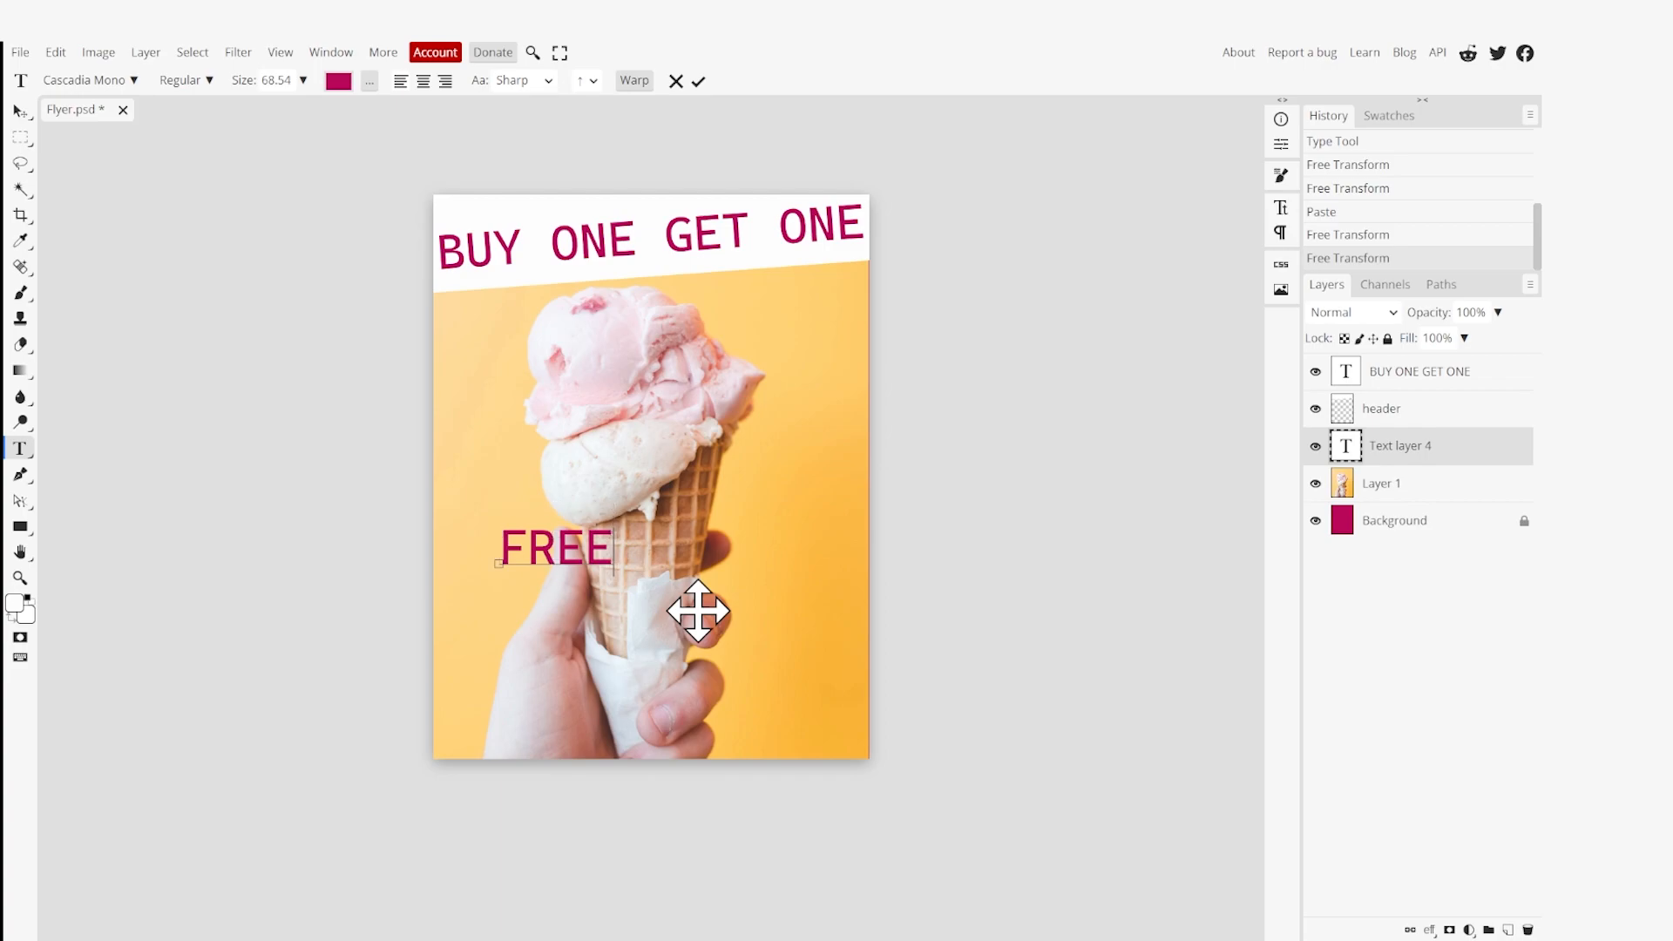
# Change the font of the FREE text to Troika.
pyautogui.hotkey('ctrl', 'a')
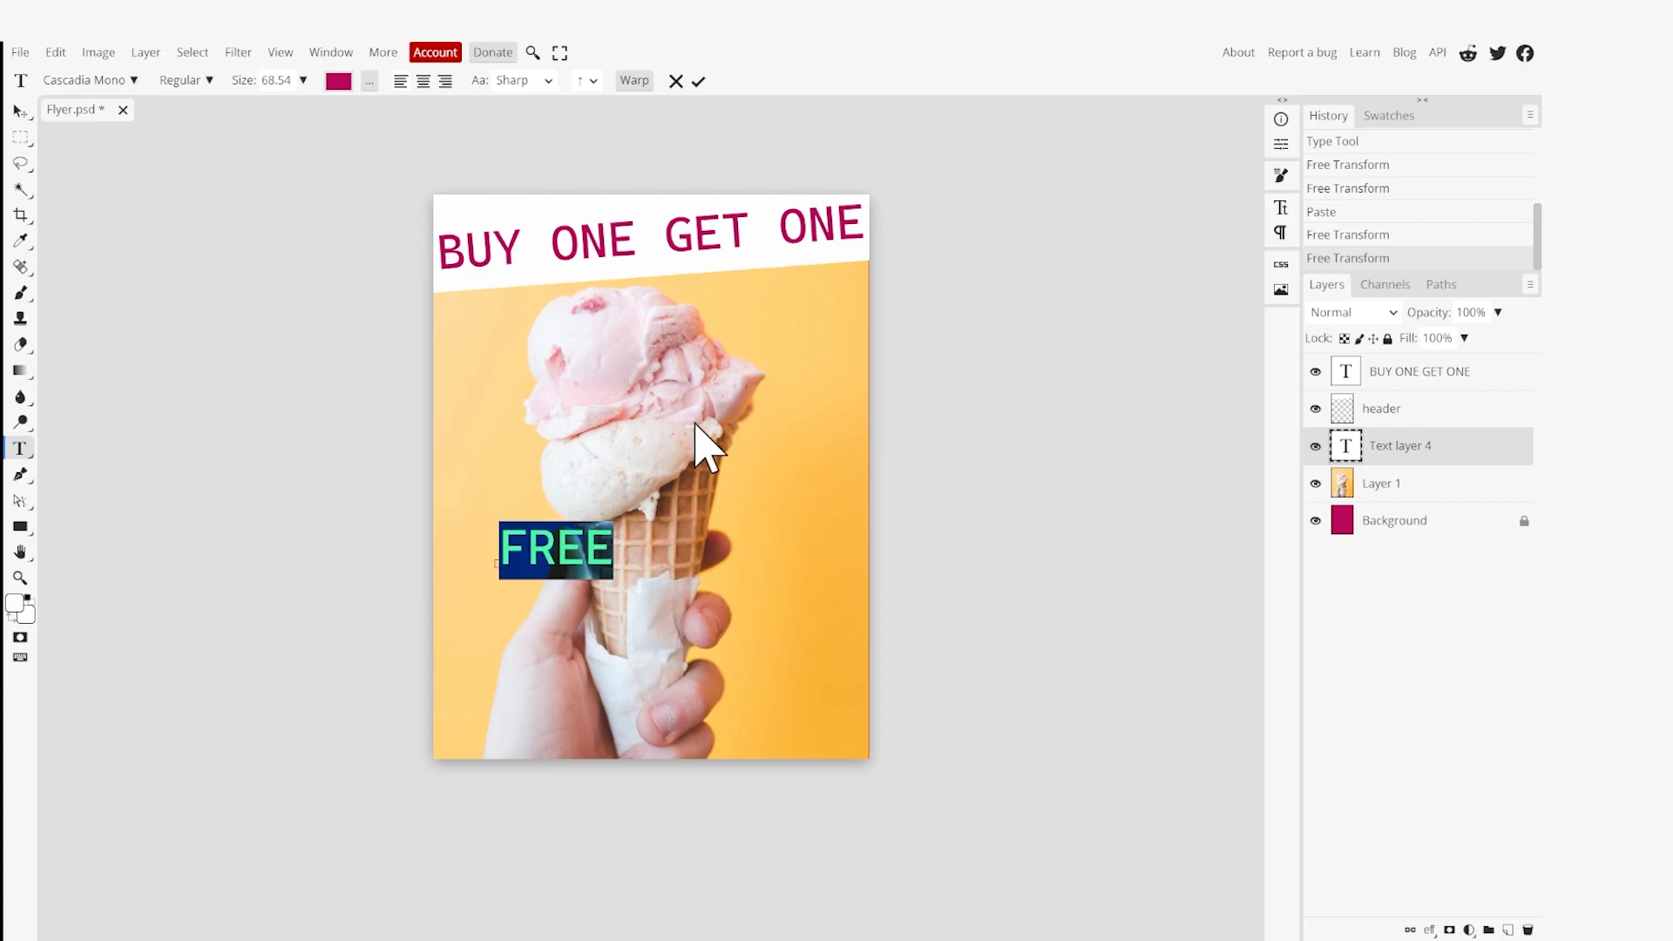
pyautogui.click(133, 80)
pyautogui.scroll(-15, 157, 363)
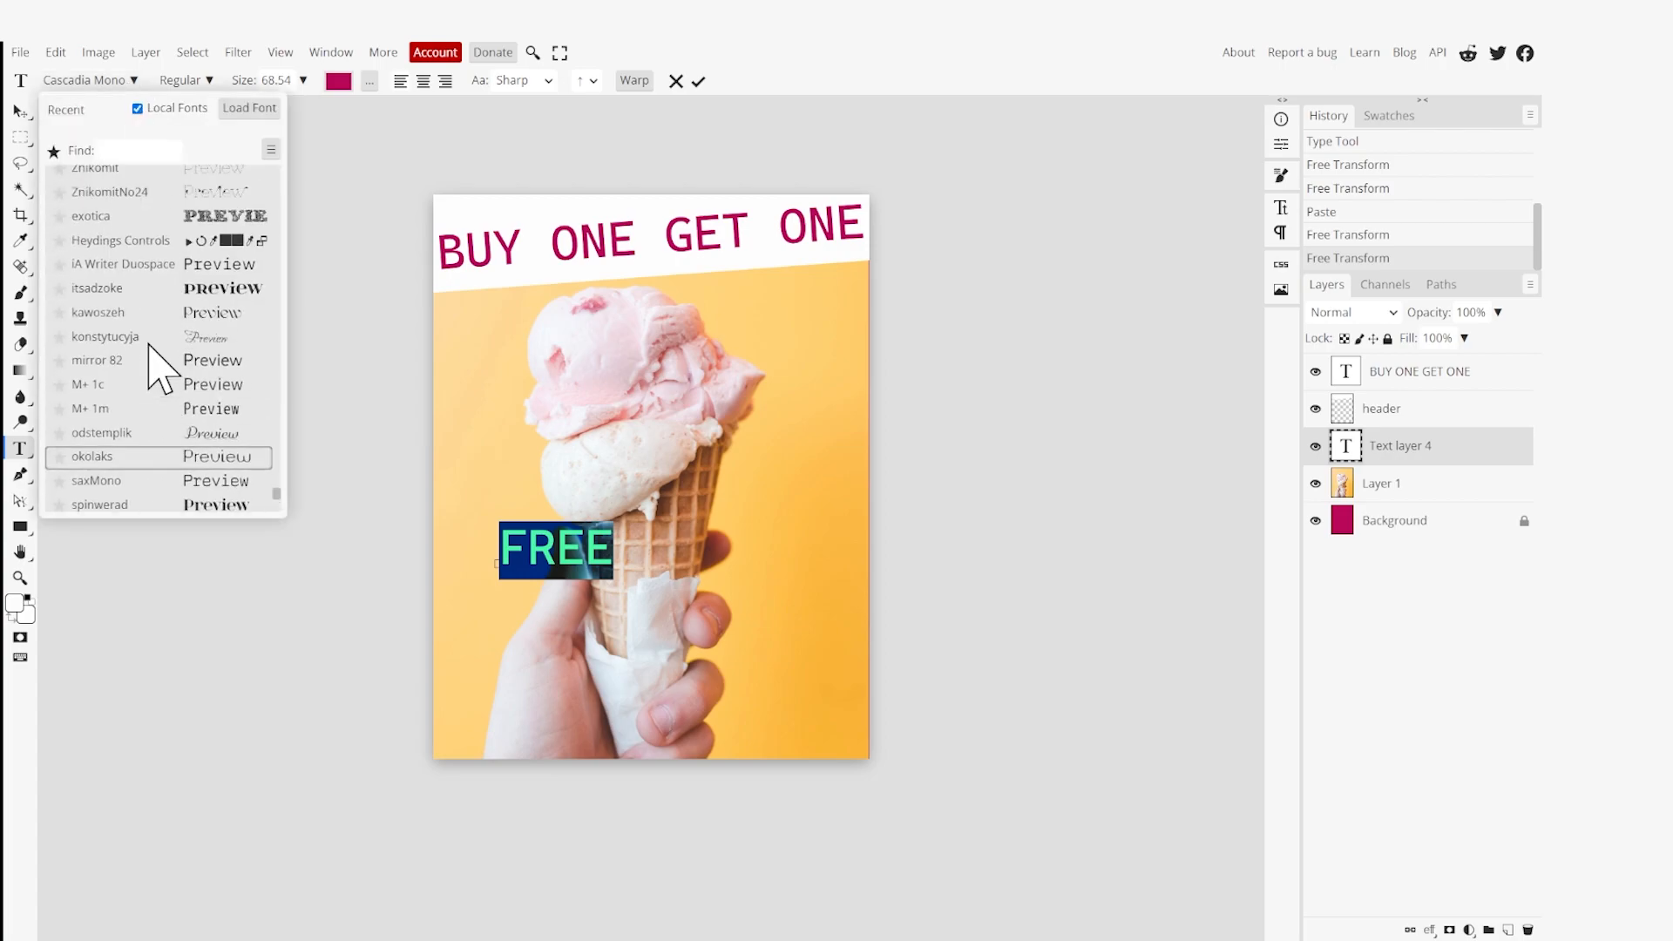
pyautogui.scroll(3, 149, 344)
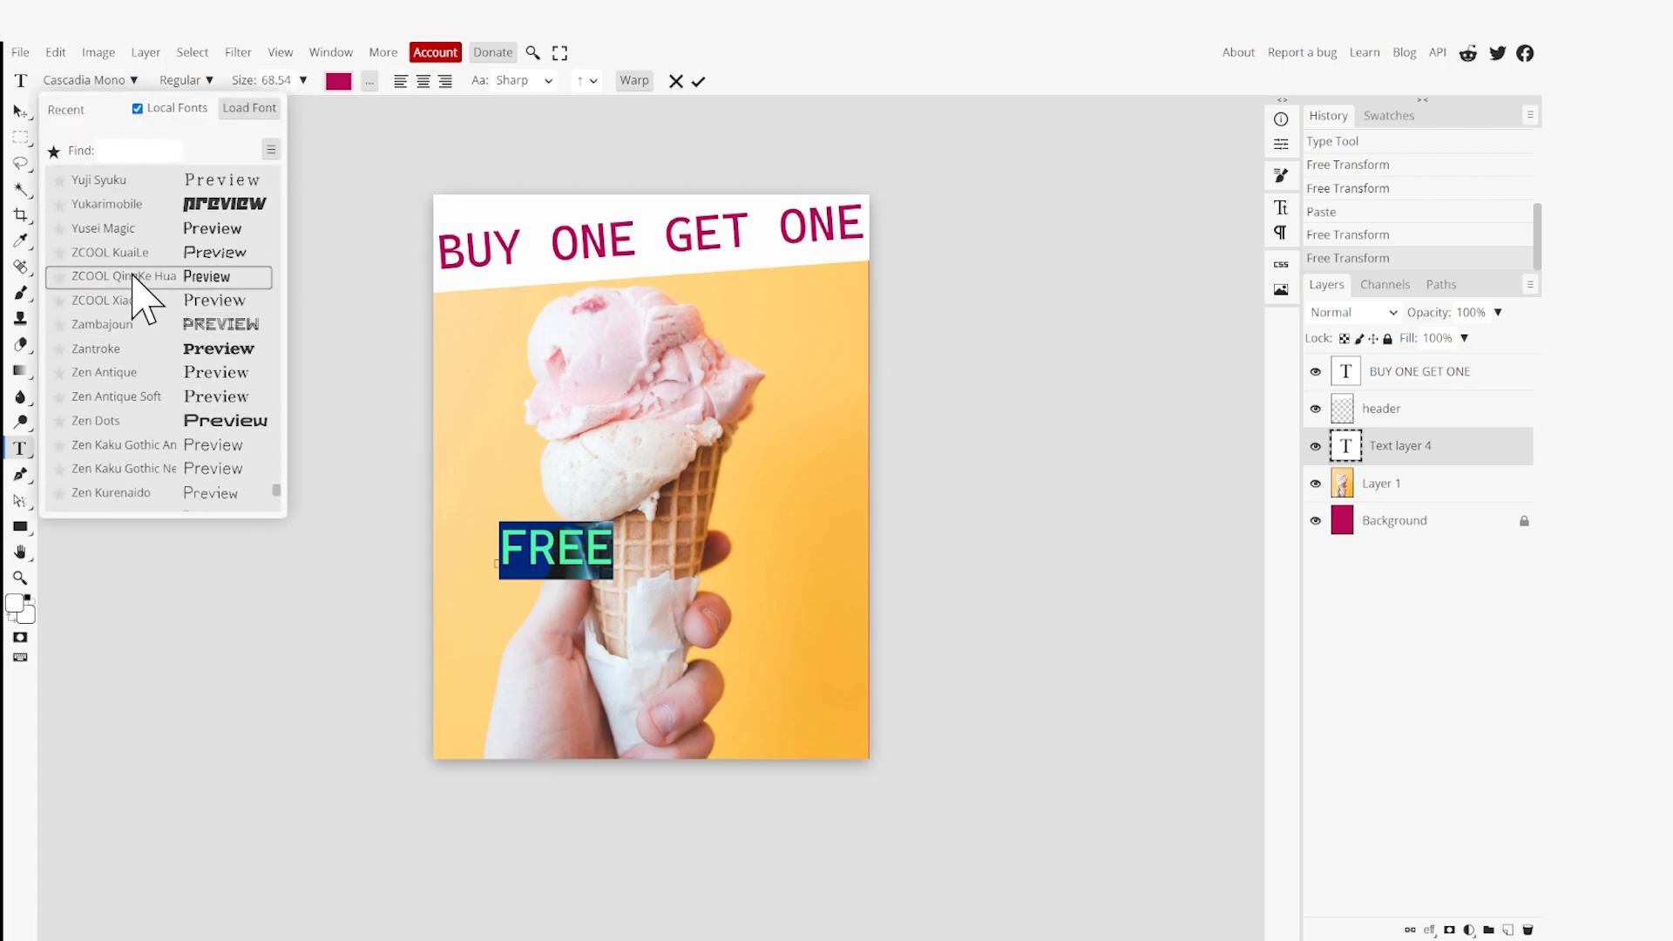
pyautogui.click(134, 211)
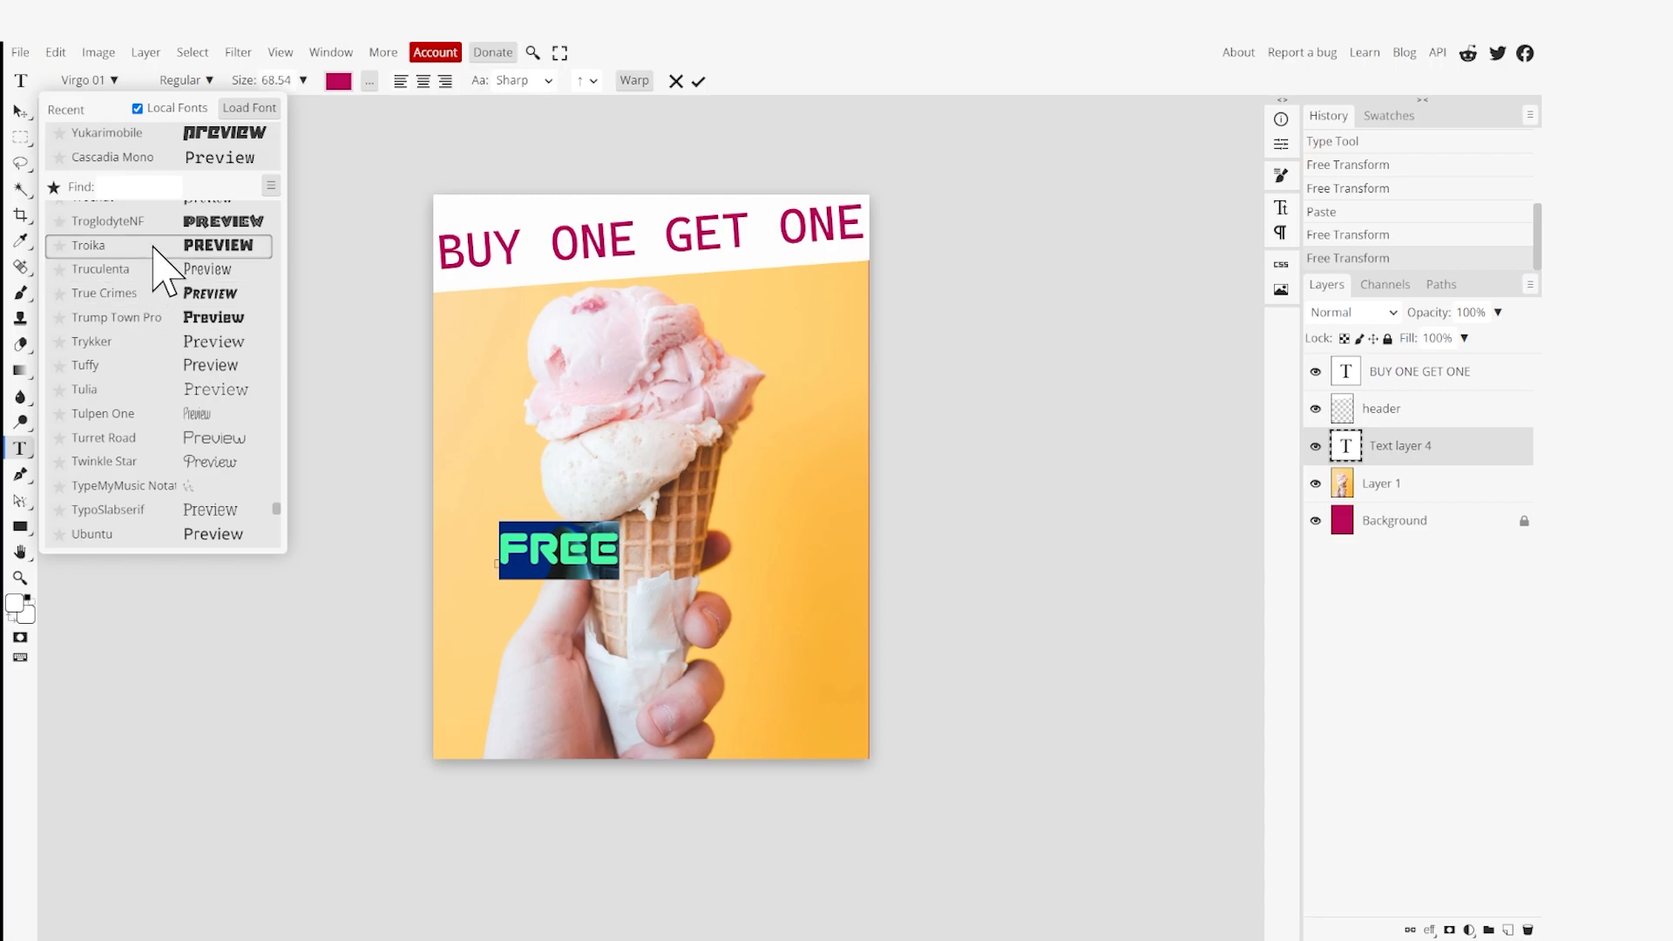
pyautogui.click(105, 246)
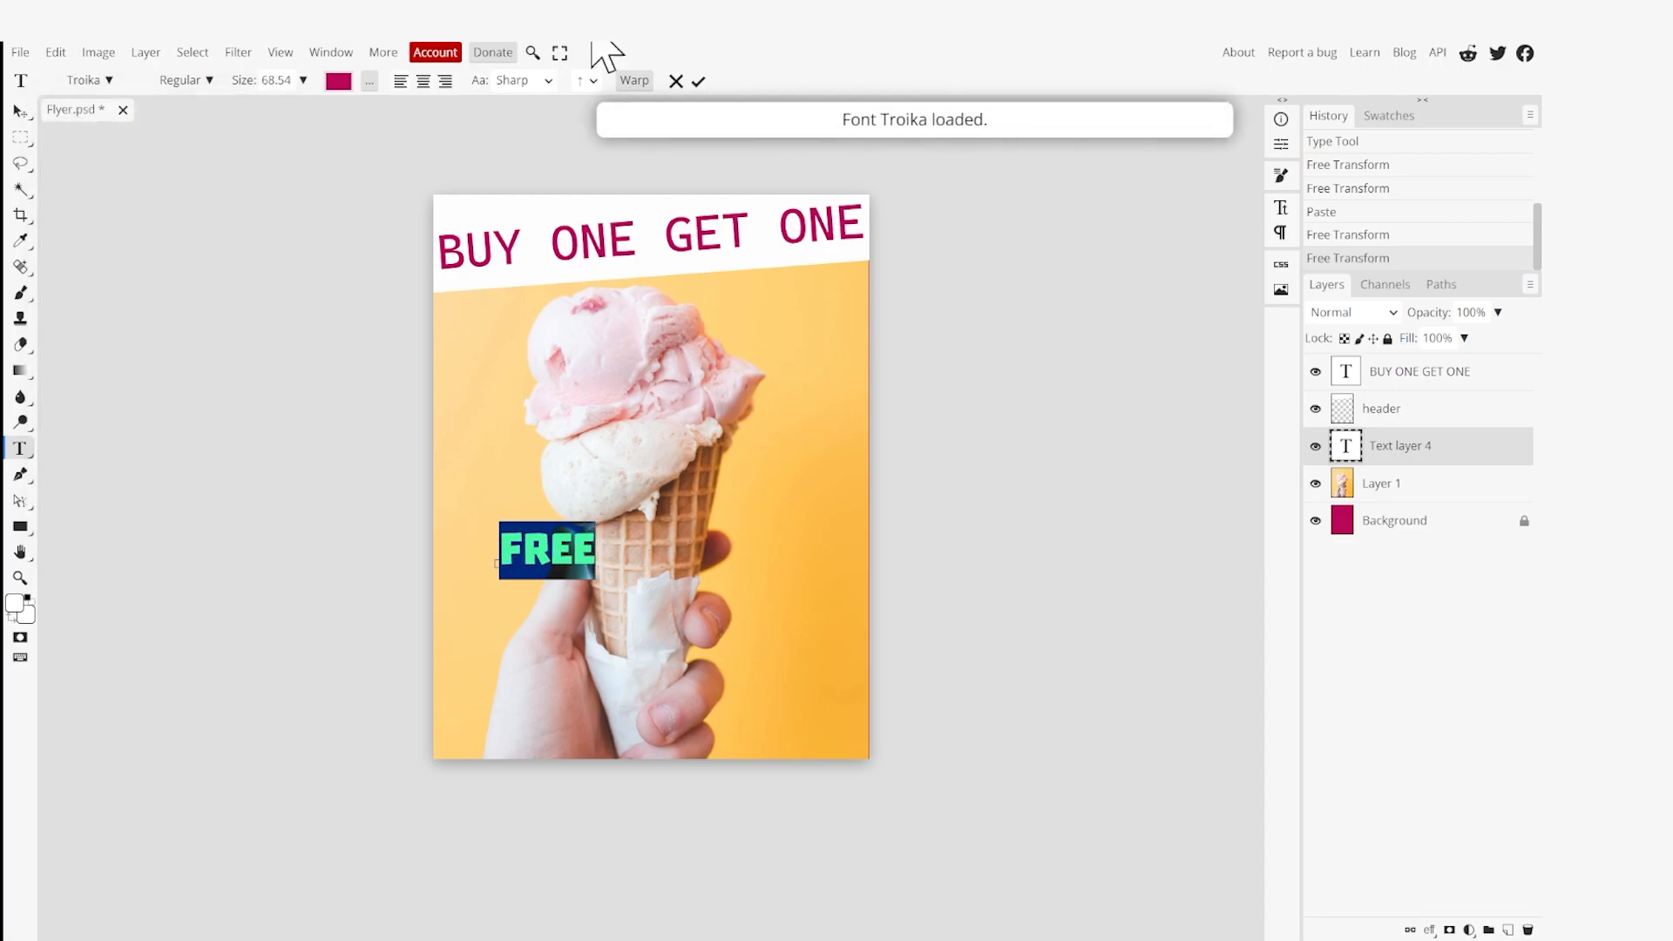
pyautogui.click(572, 549)
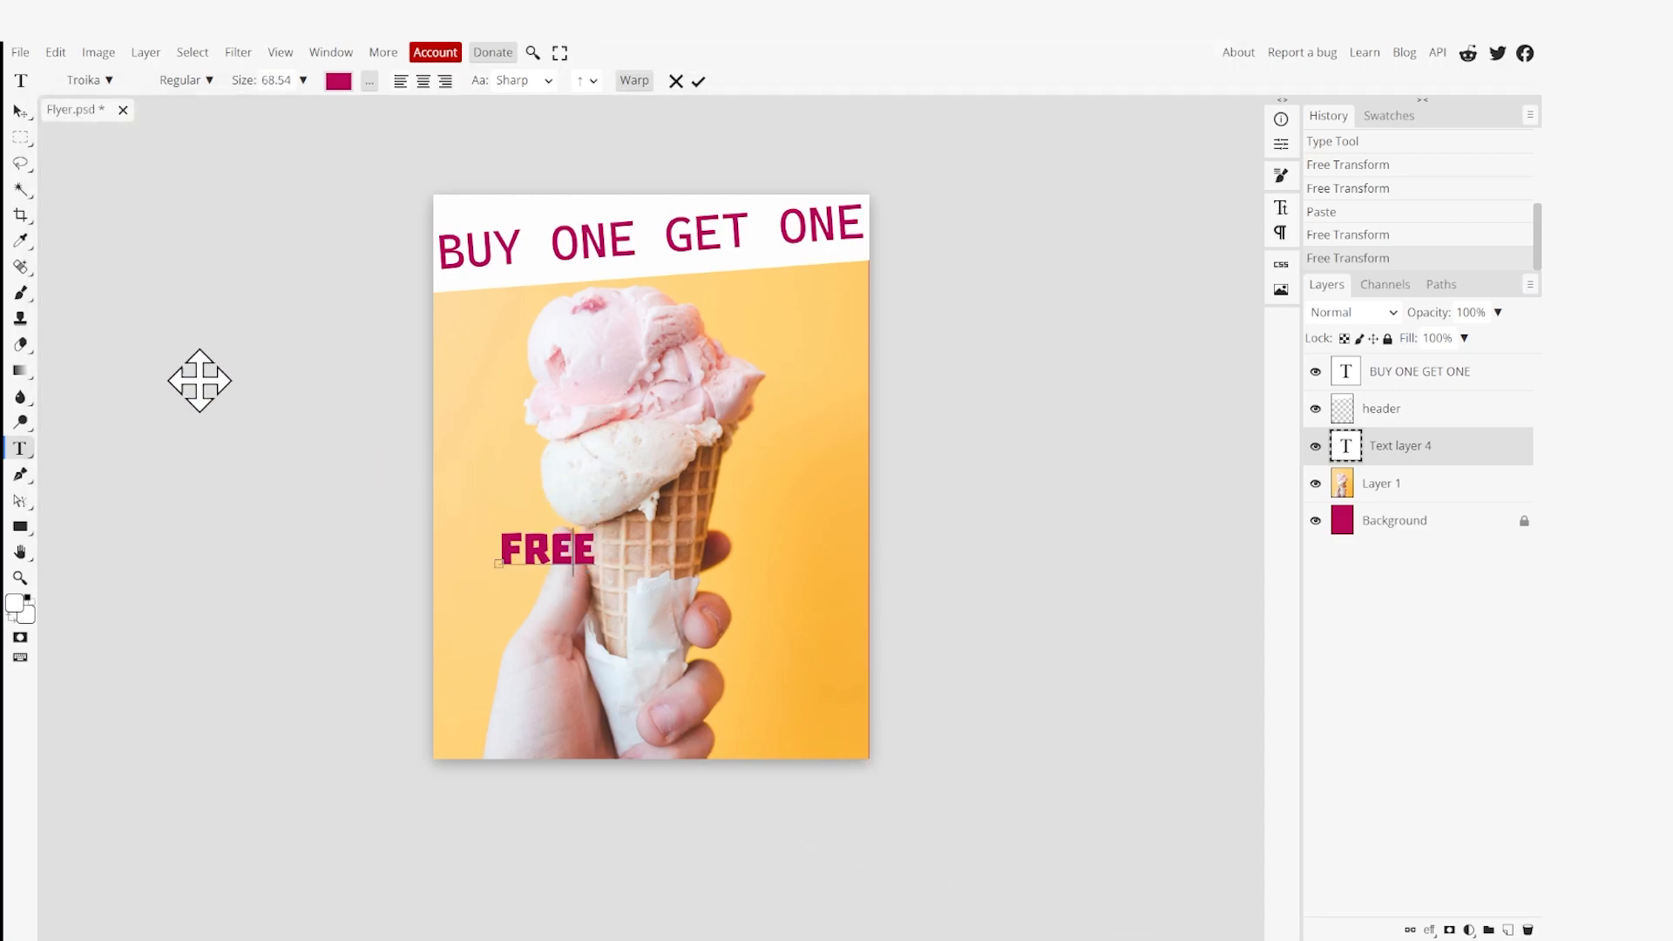
# Set the size of the FREE text to 150 and centre its alignment.
pyautogui.scroll(-2, 540, 488)
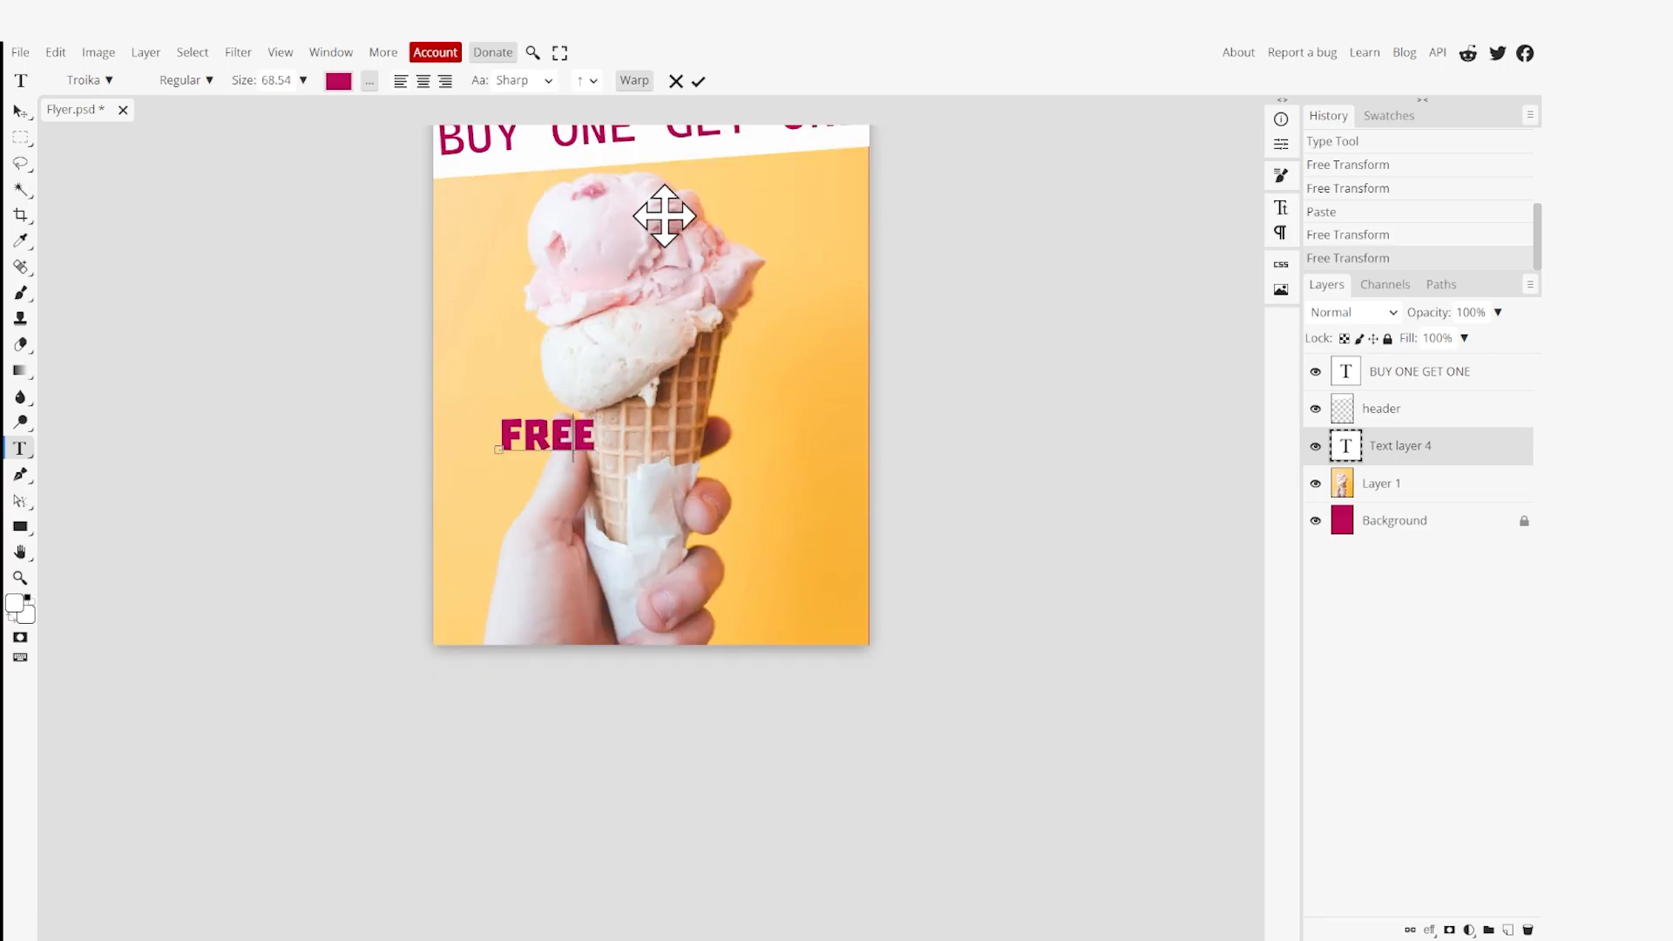
pyautogui.hotkey('ctrl', 'a')
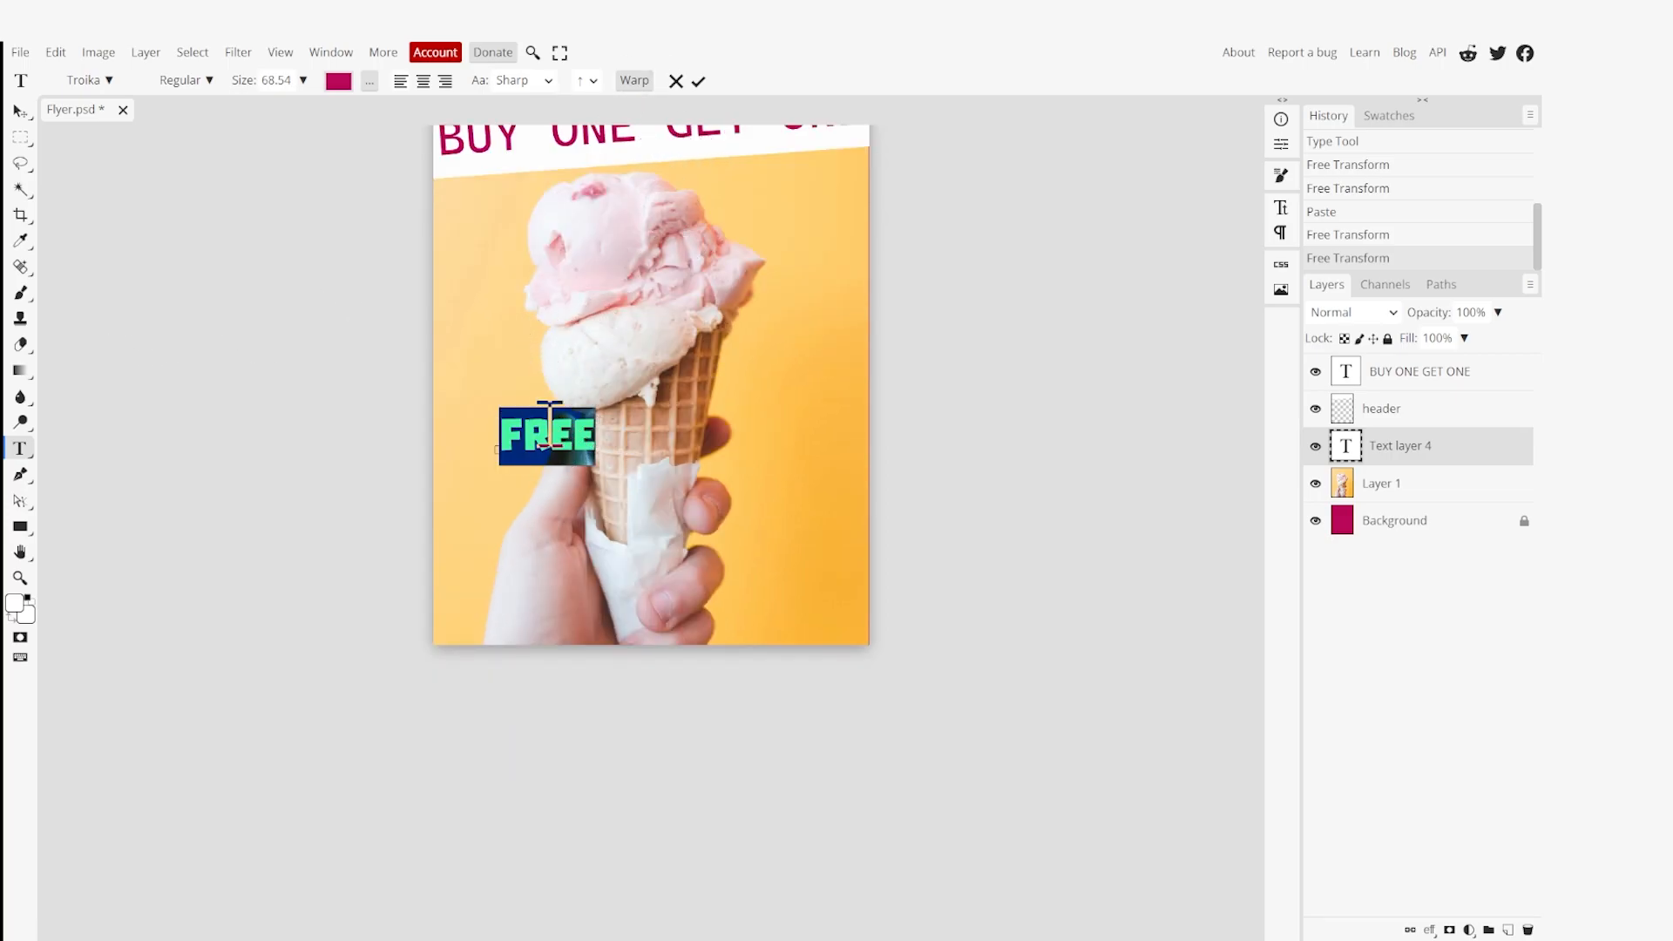
pyautogui.click(573, 433)
pyautogui.moveTo(600, 436); pyautogui.dragTo(488, 431)
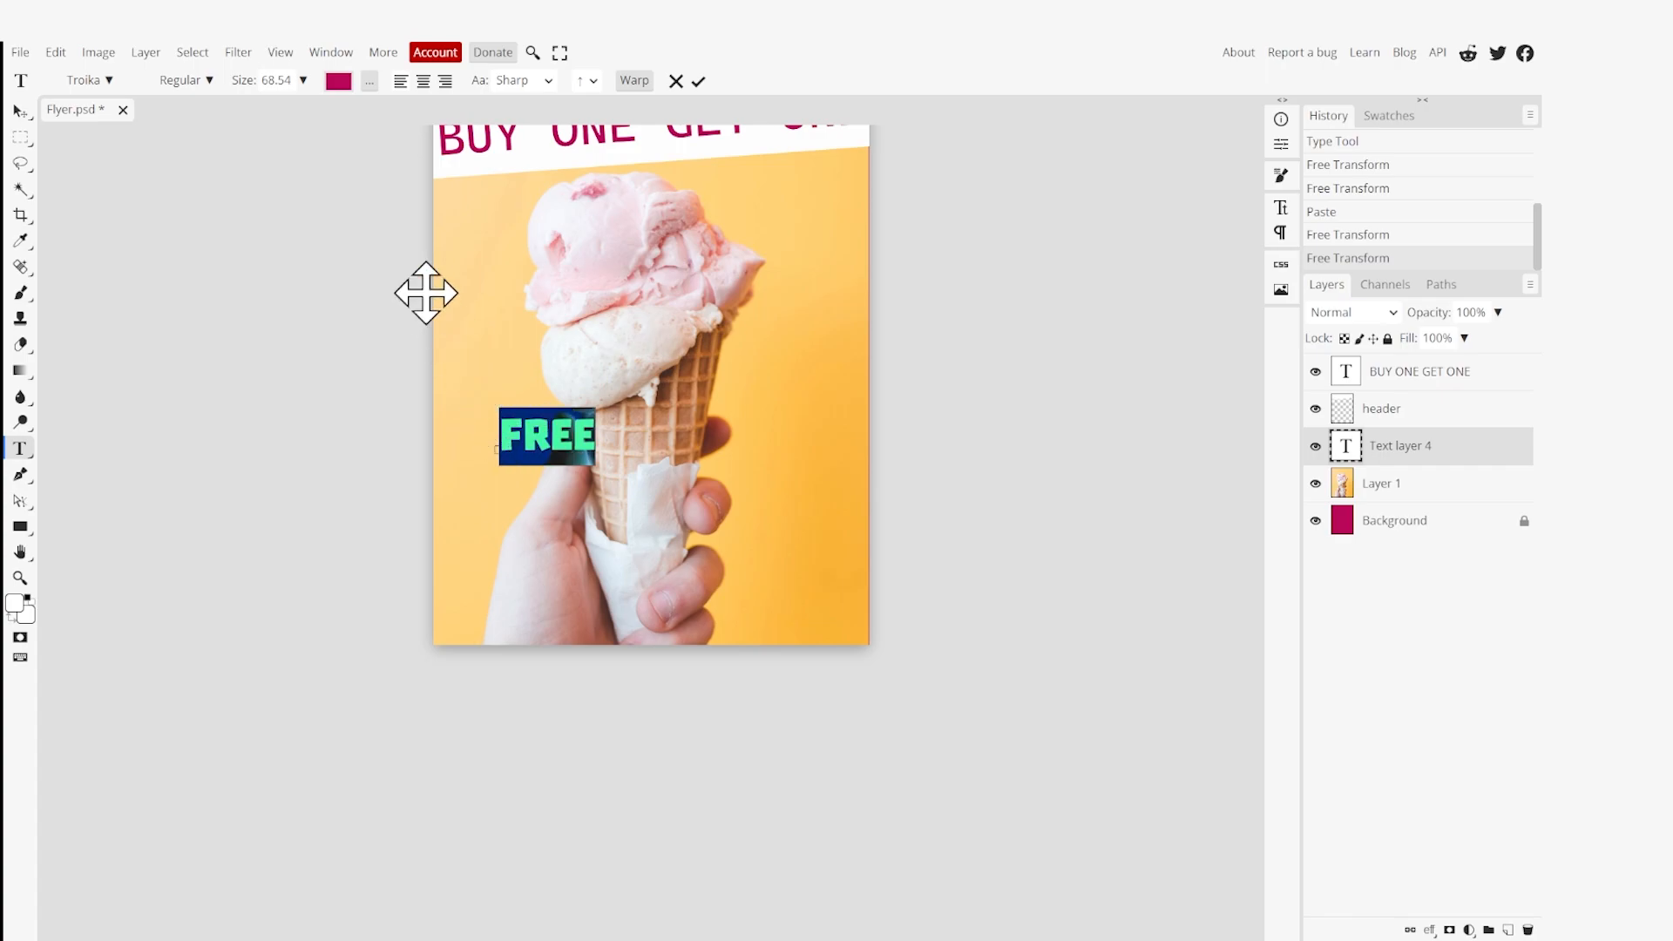
pyautogui.click(303, 81)
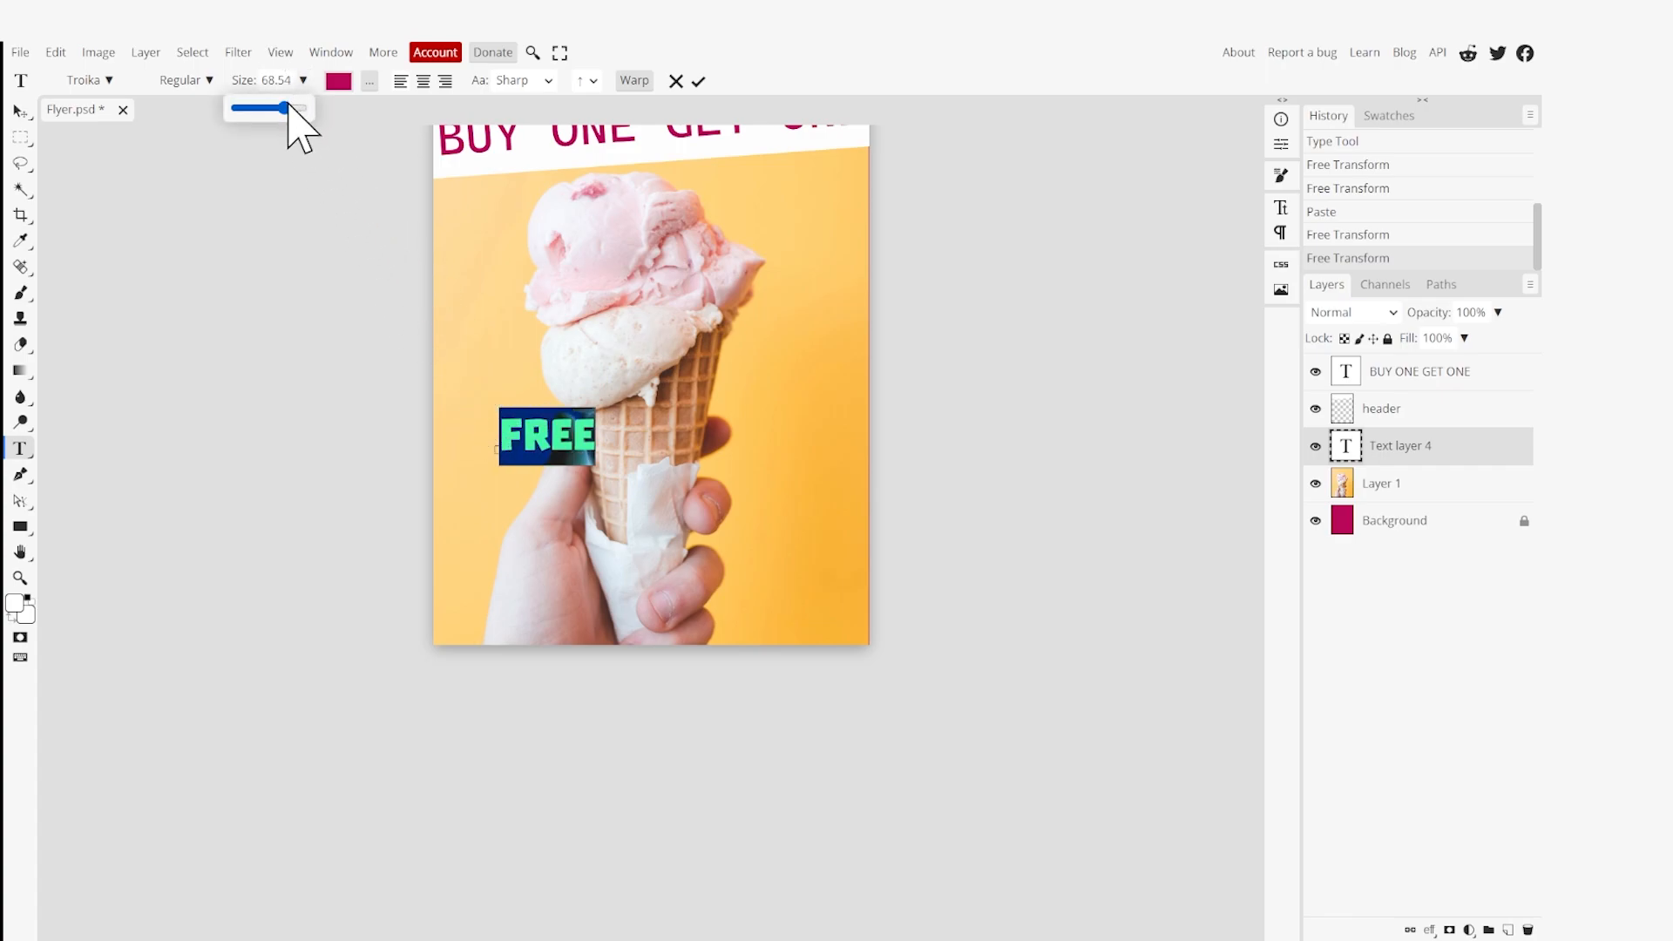
pyautogui.moveTo(289, 111); pyautogui.dragTo(314, 112)
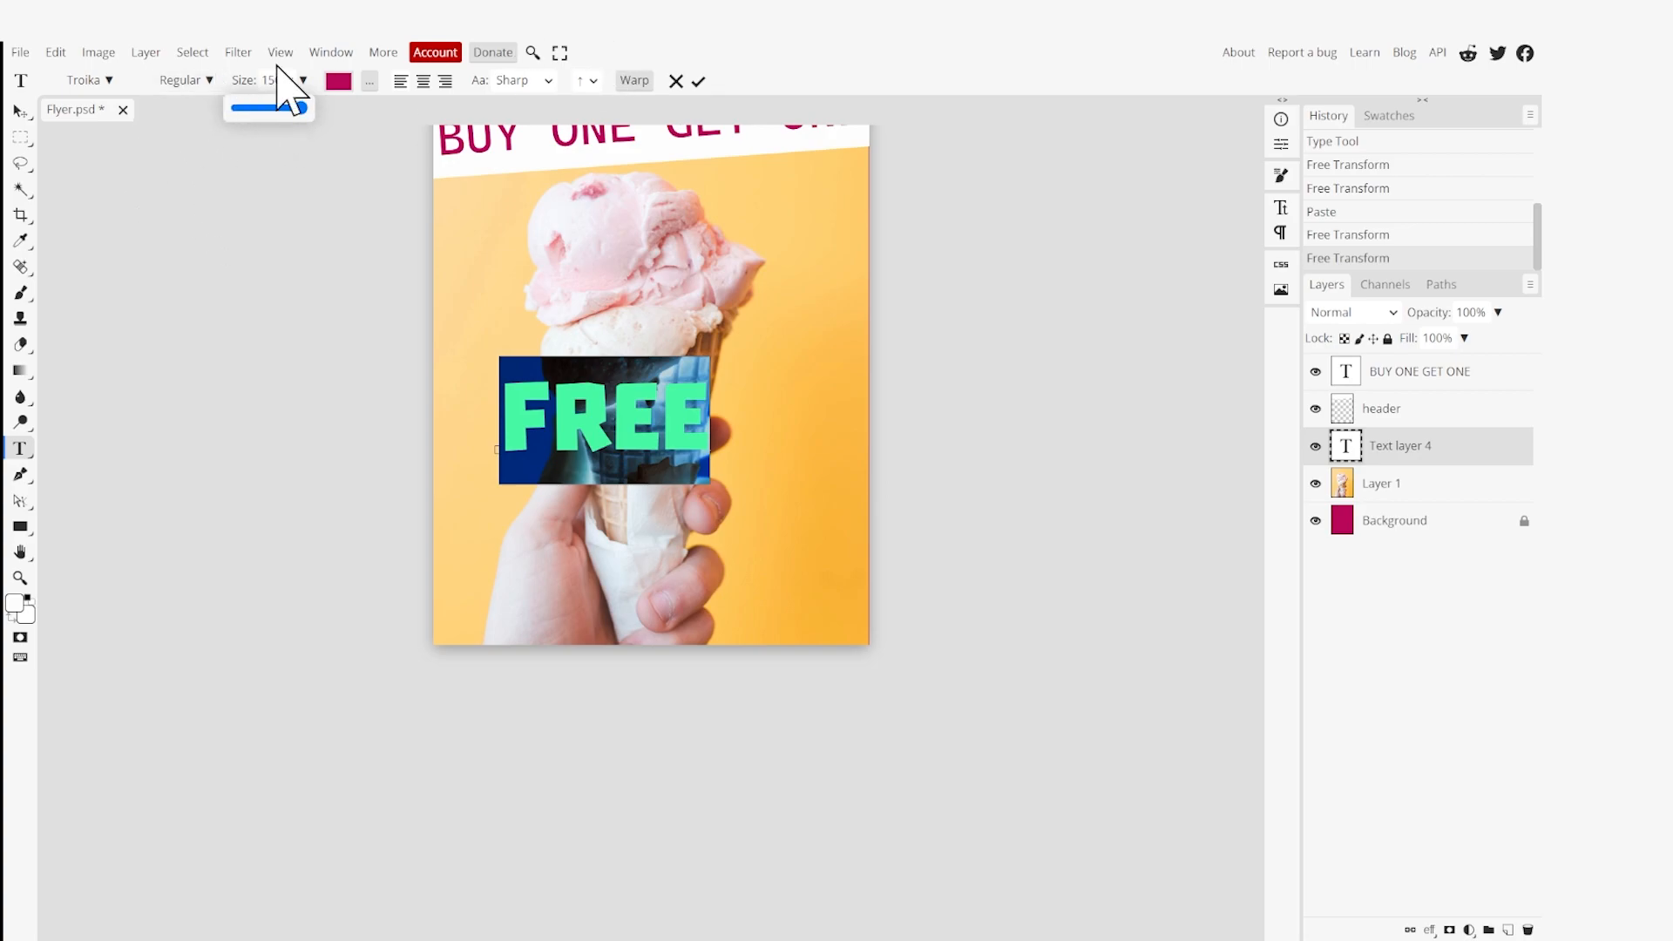
pyautogui.click(192, 78)
pyautogui.click(254, 106)
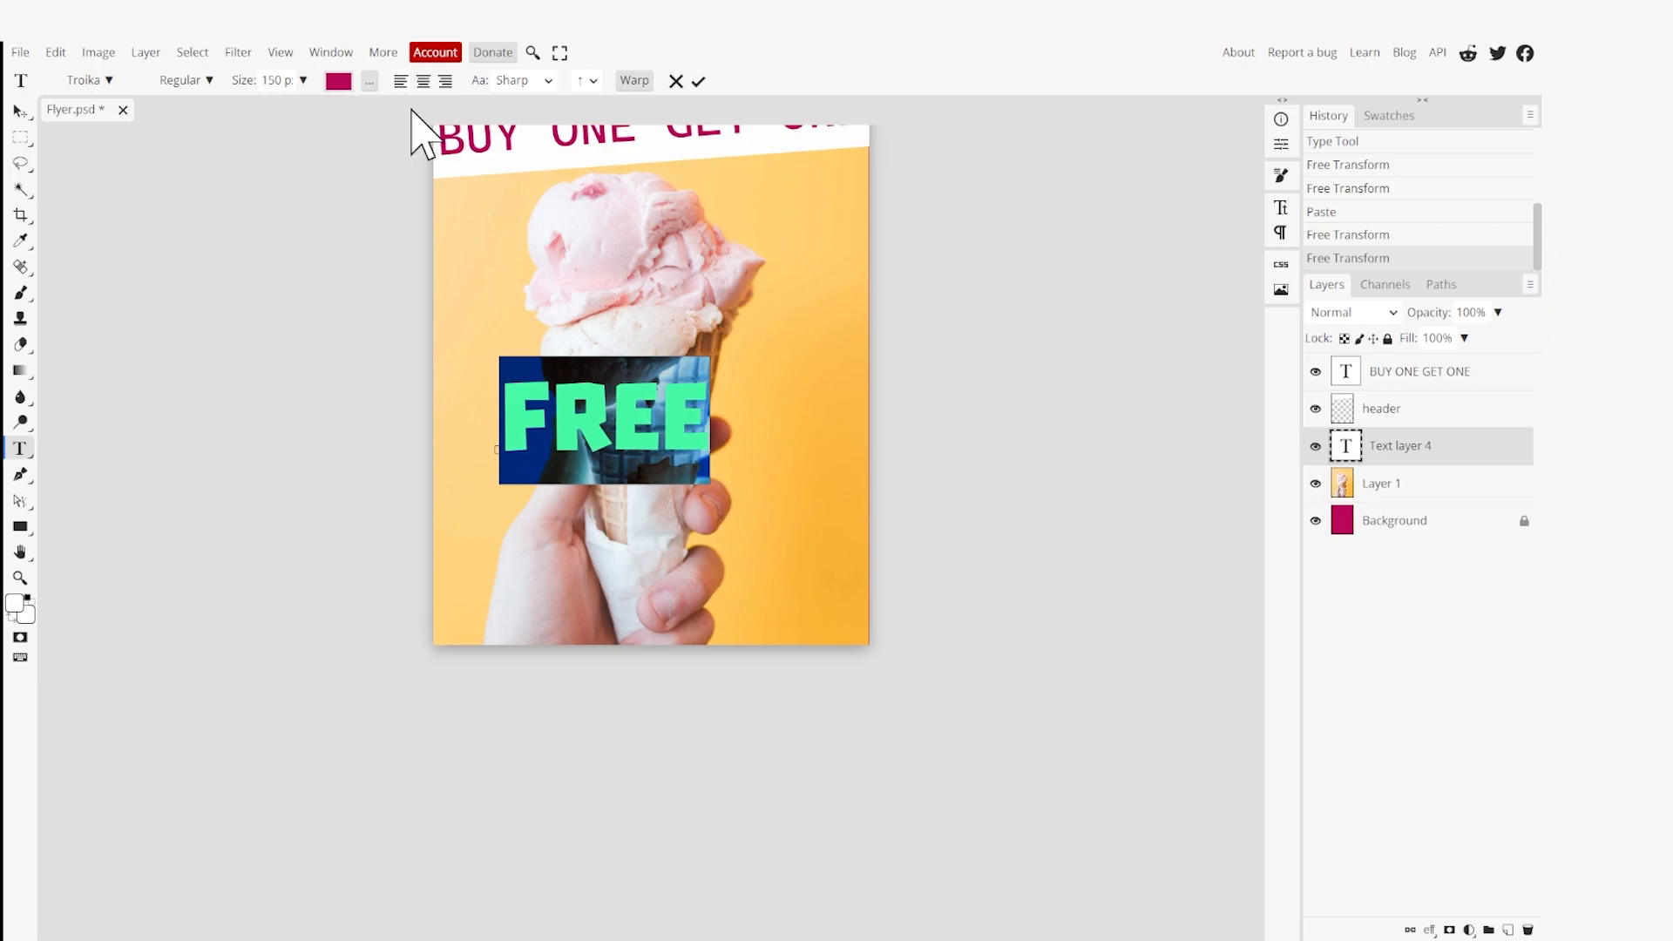
pyautogui.click(424, 82)
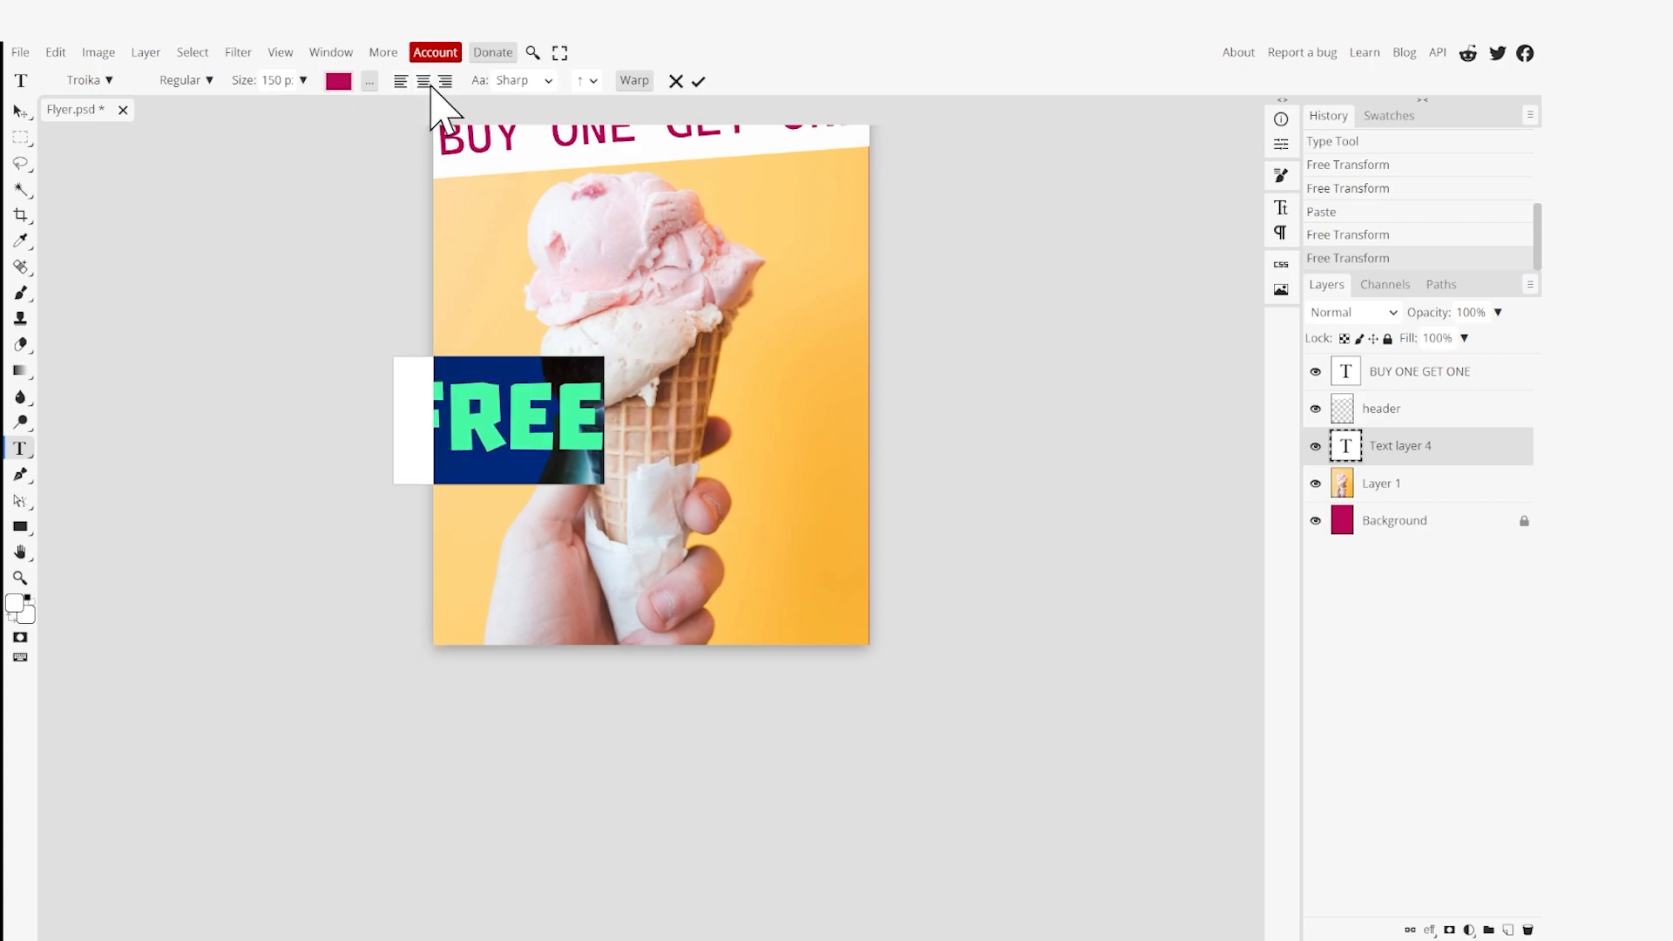
# Enlarge the FREE text to about 166%, rotate it about -5.5°, and position it over the cone at about X 292 px, Y 514 px.
pyautogui.click(20, 163)
pyautogui.rightClick(534, 434)
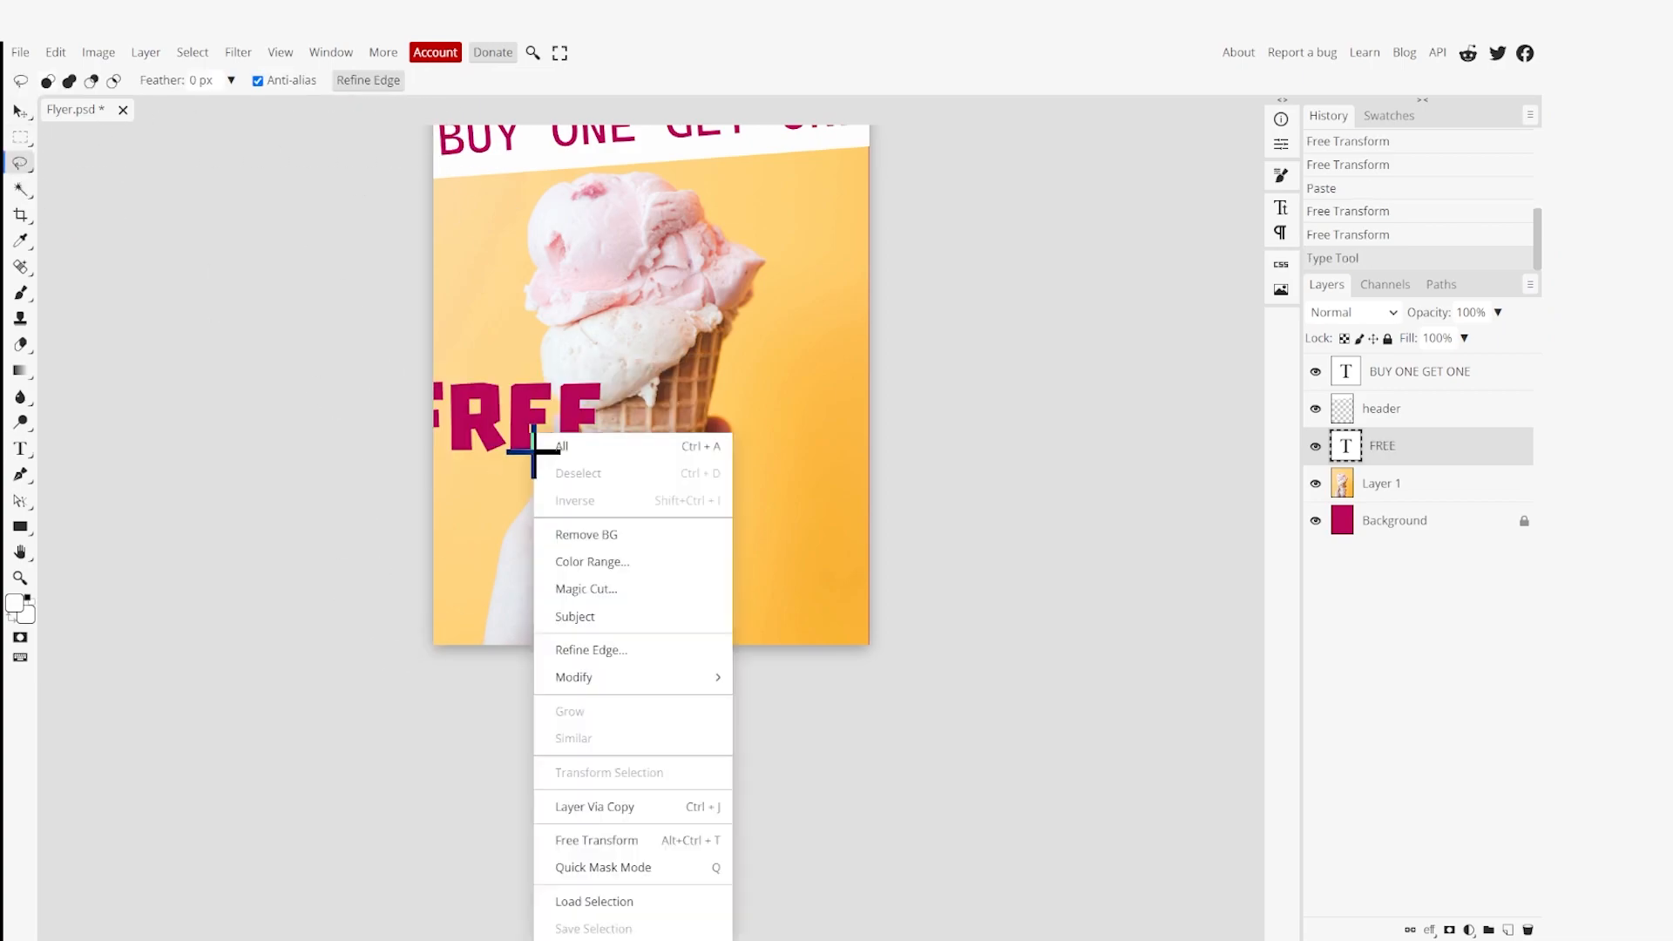
pyautogui.click(675, 836)
pyautogui.moveTo(572, 467); pyautogui.dragTo(828, 536)
pyautogui.moveTo(727, 489); pyautogui.dragTo(758, 474)
pyautogui.moveTo(813, 372); pyautogui.dragTo(820, 377)
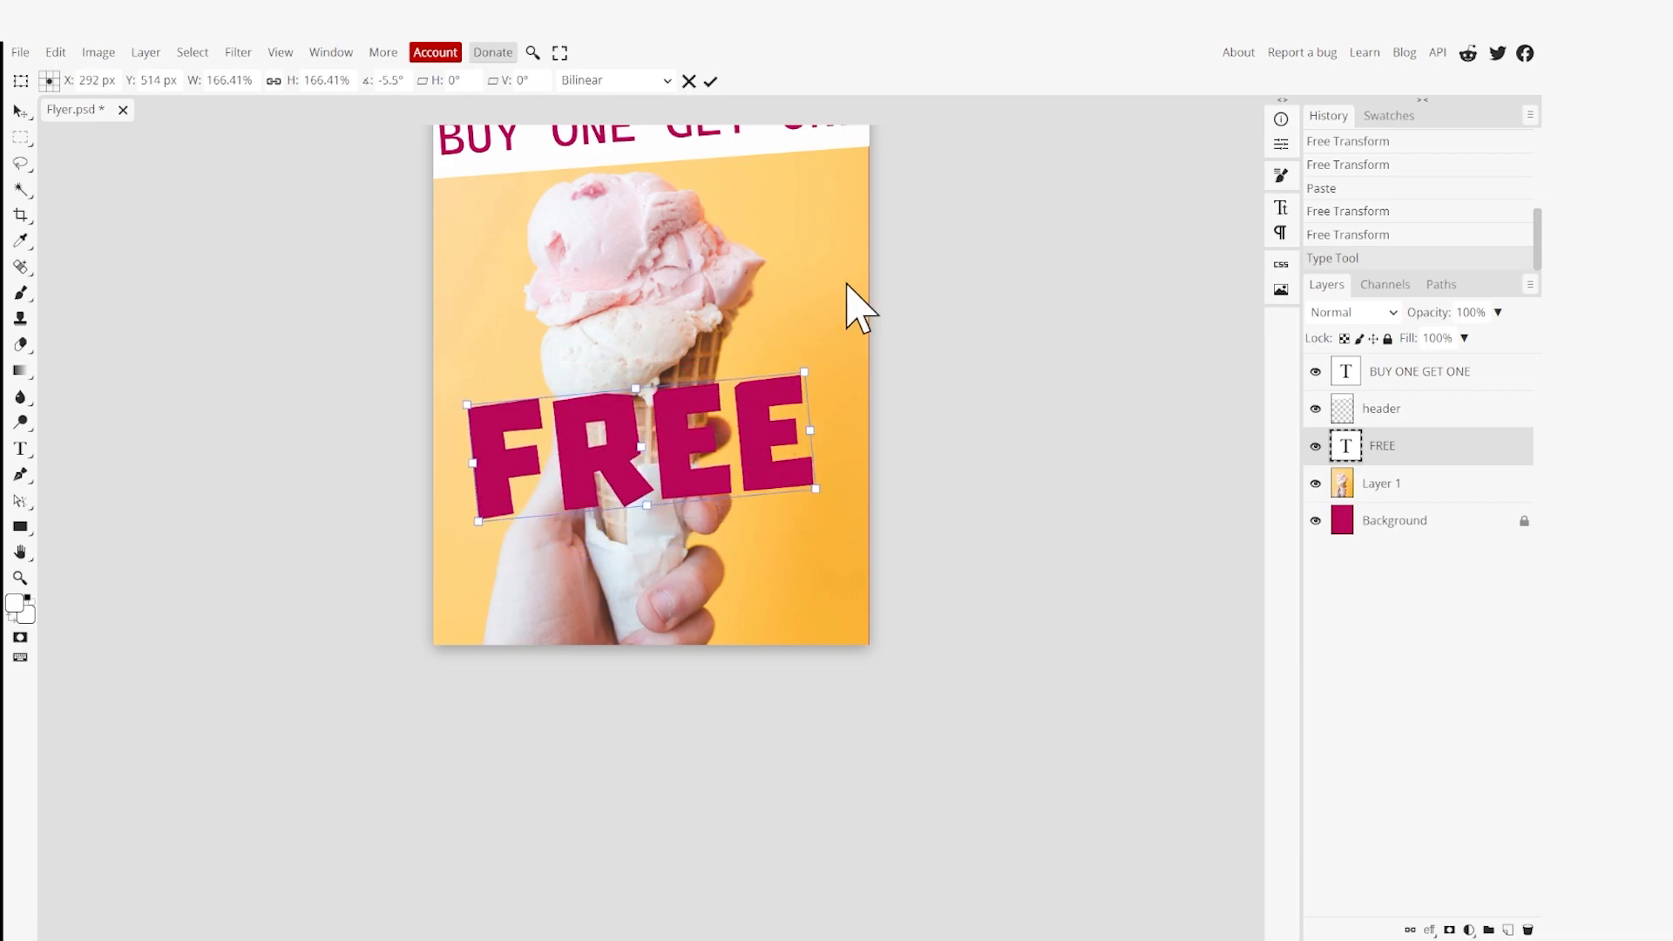
pyautogui.scroll(2, 838, 233)
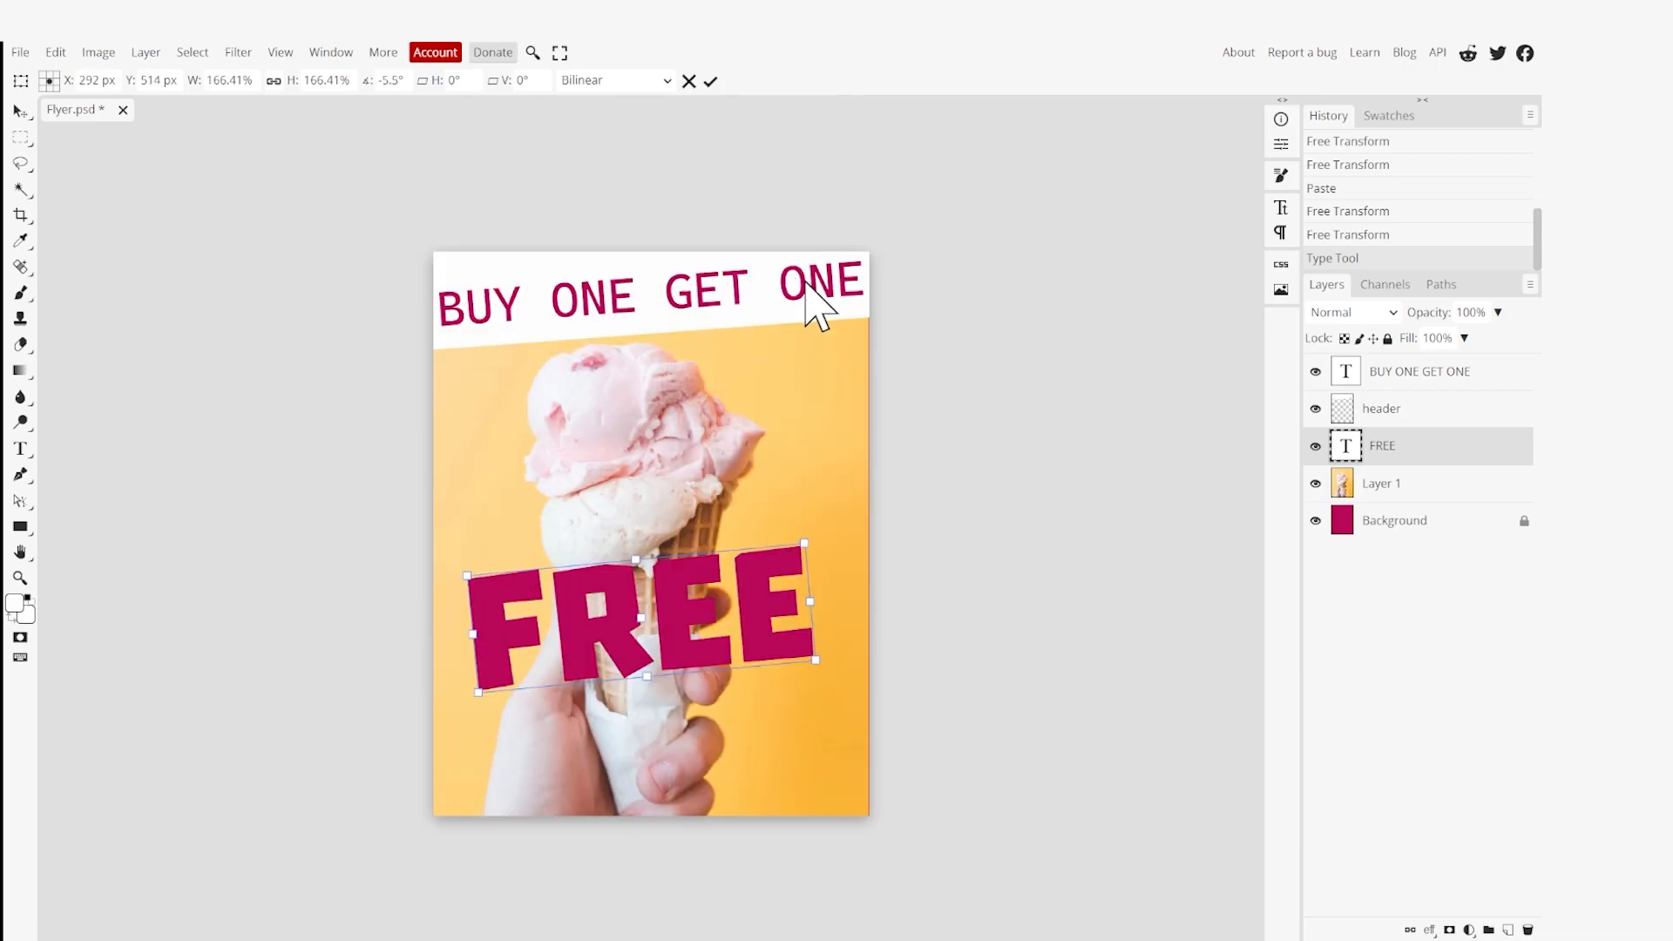
pyautogui.click(710, 81)
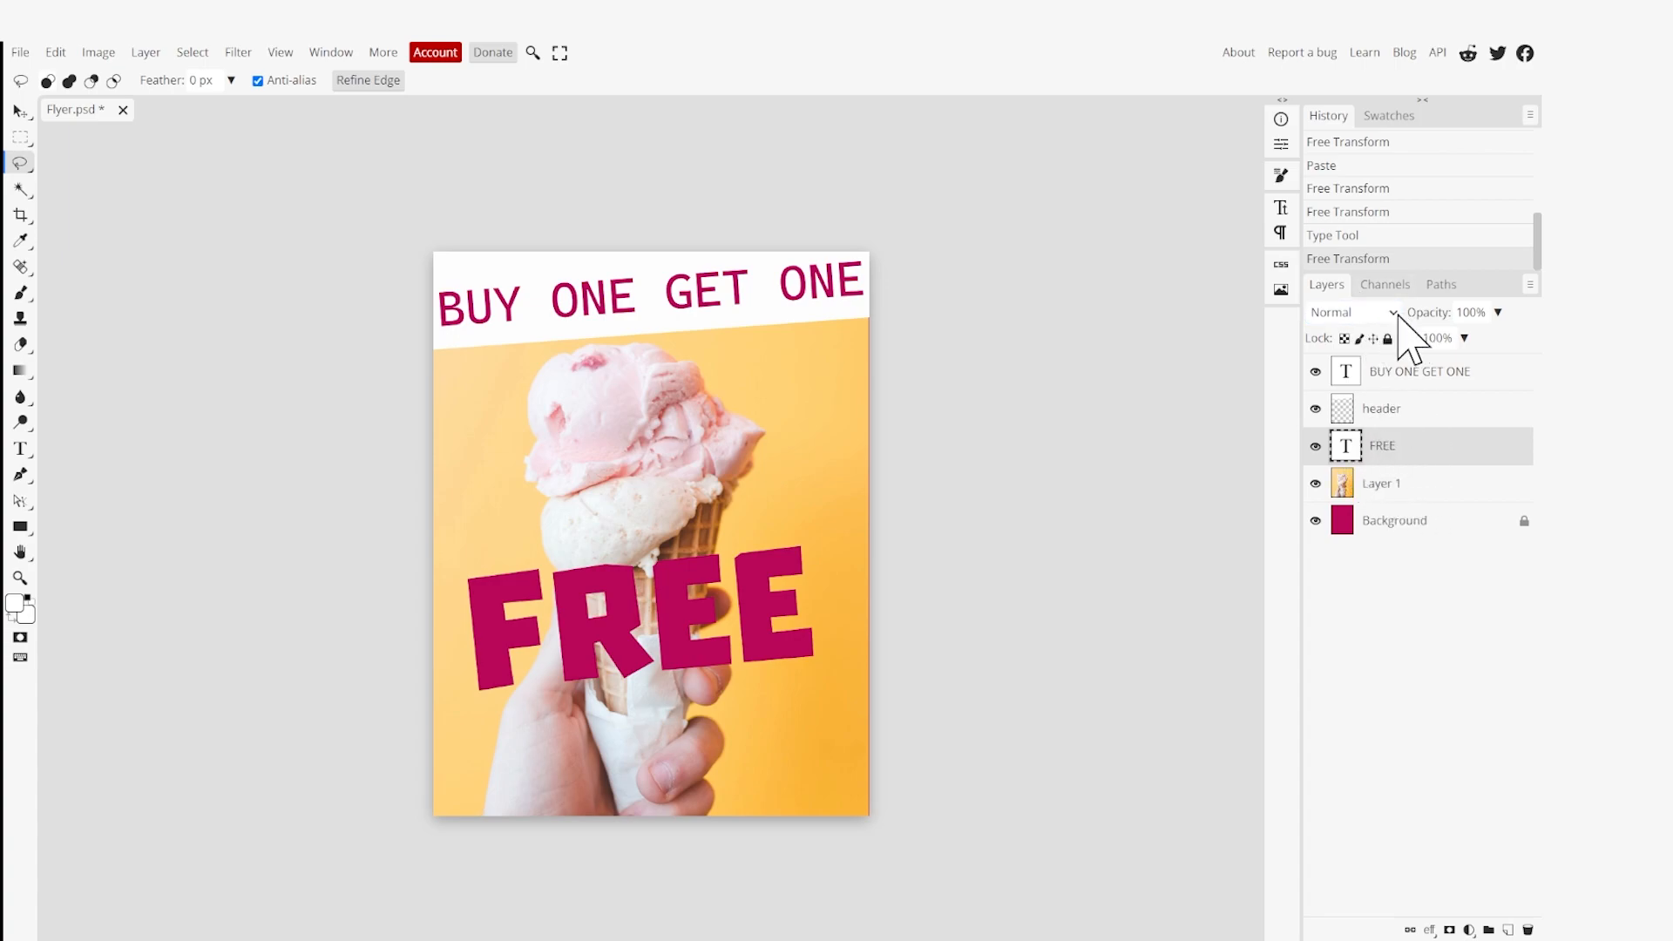
# Set the FREE layer's blend mode to Multiply and clear the selection.
pyautogui.click(1392, 315)
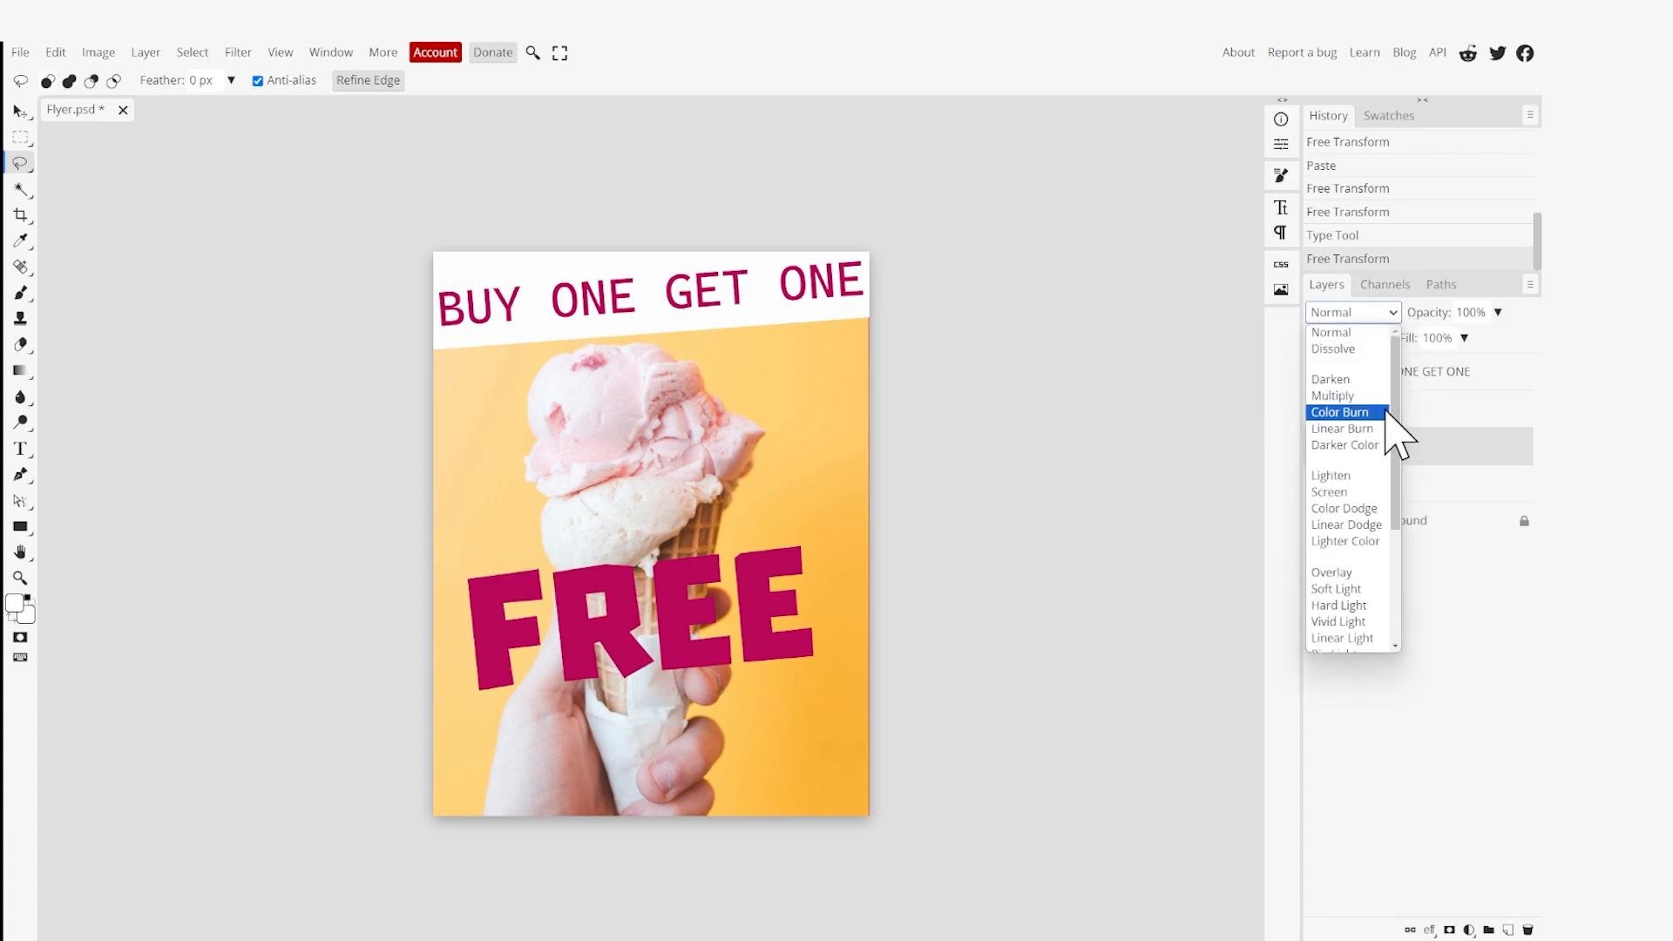
pyautogui.moveTo(1396, 389)
pyautogui.mouseDown()
pyautogui.moveTo(1416, 518)
pyautogui.moveTo(1403, 427)
pyautogui.mouseUp()
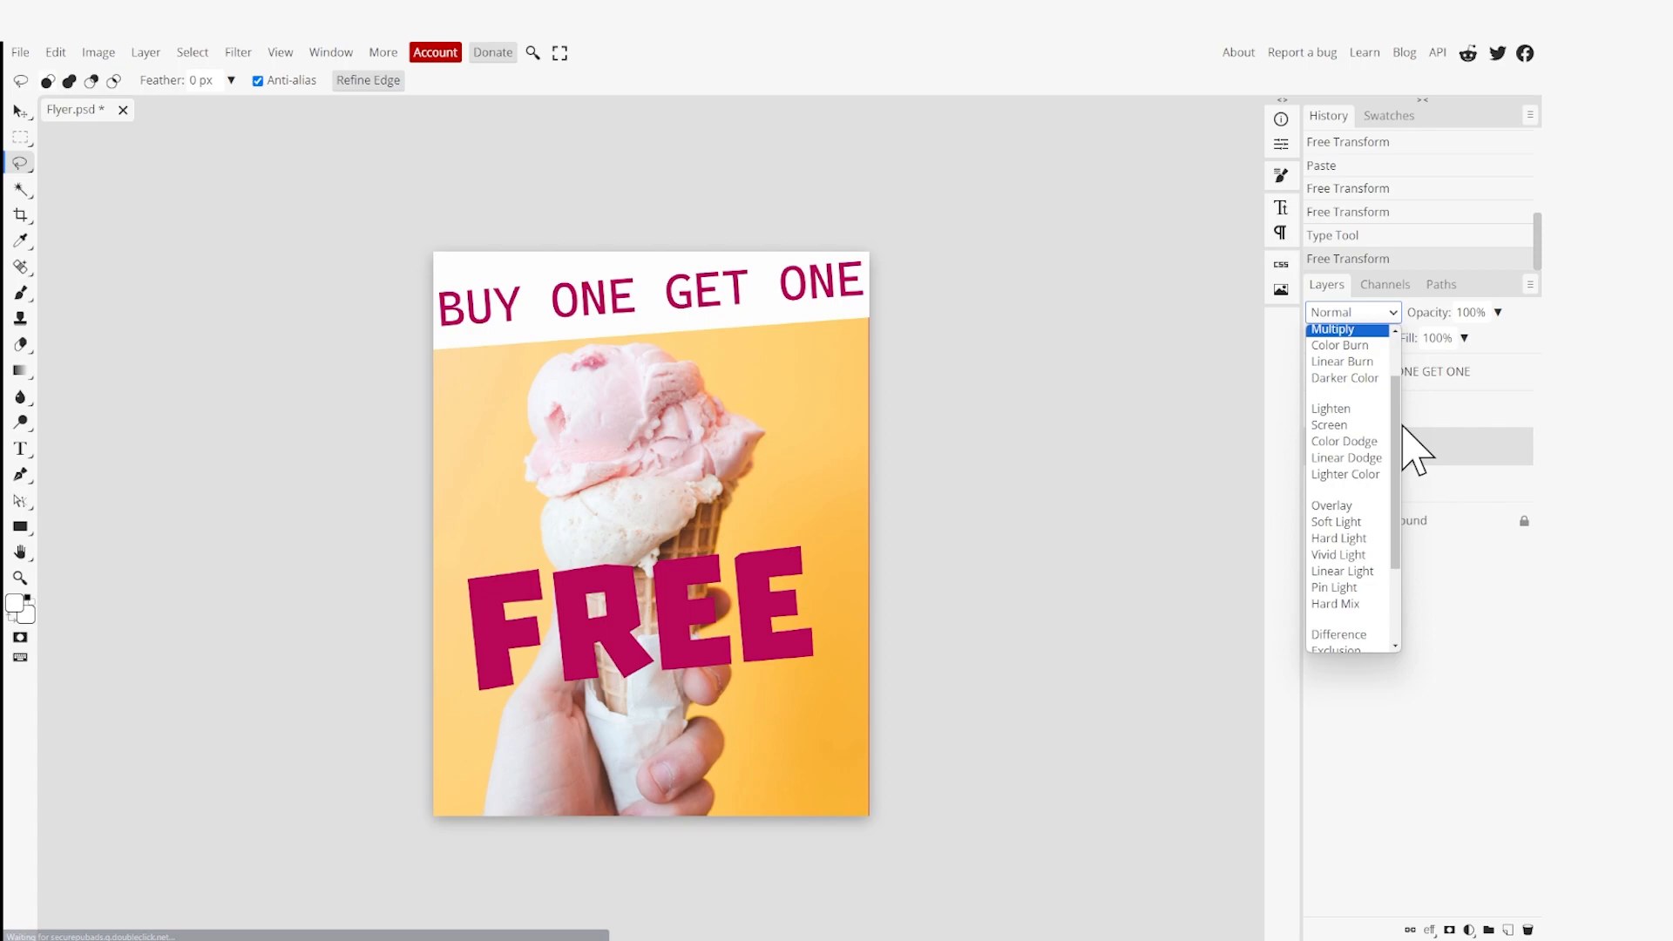
pyautogui.scroll(2, 1363, 475)
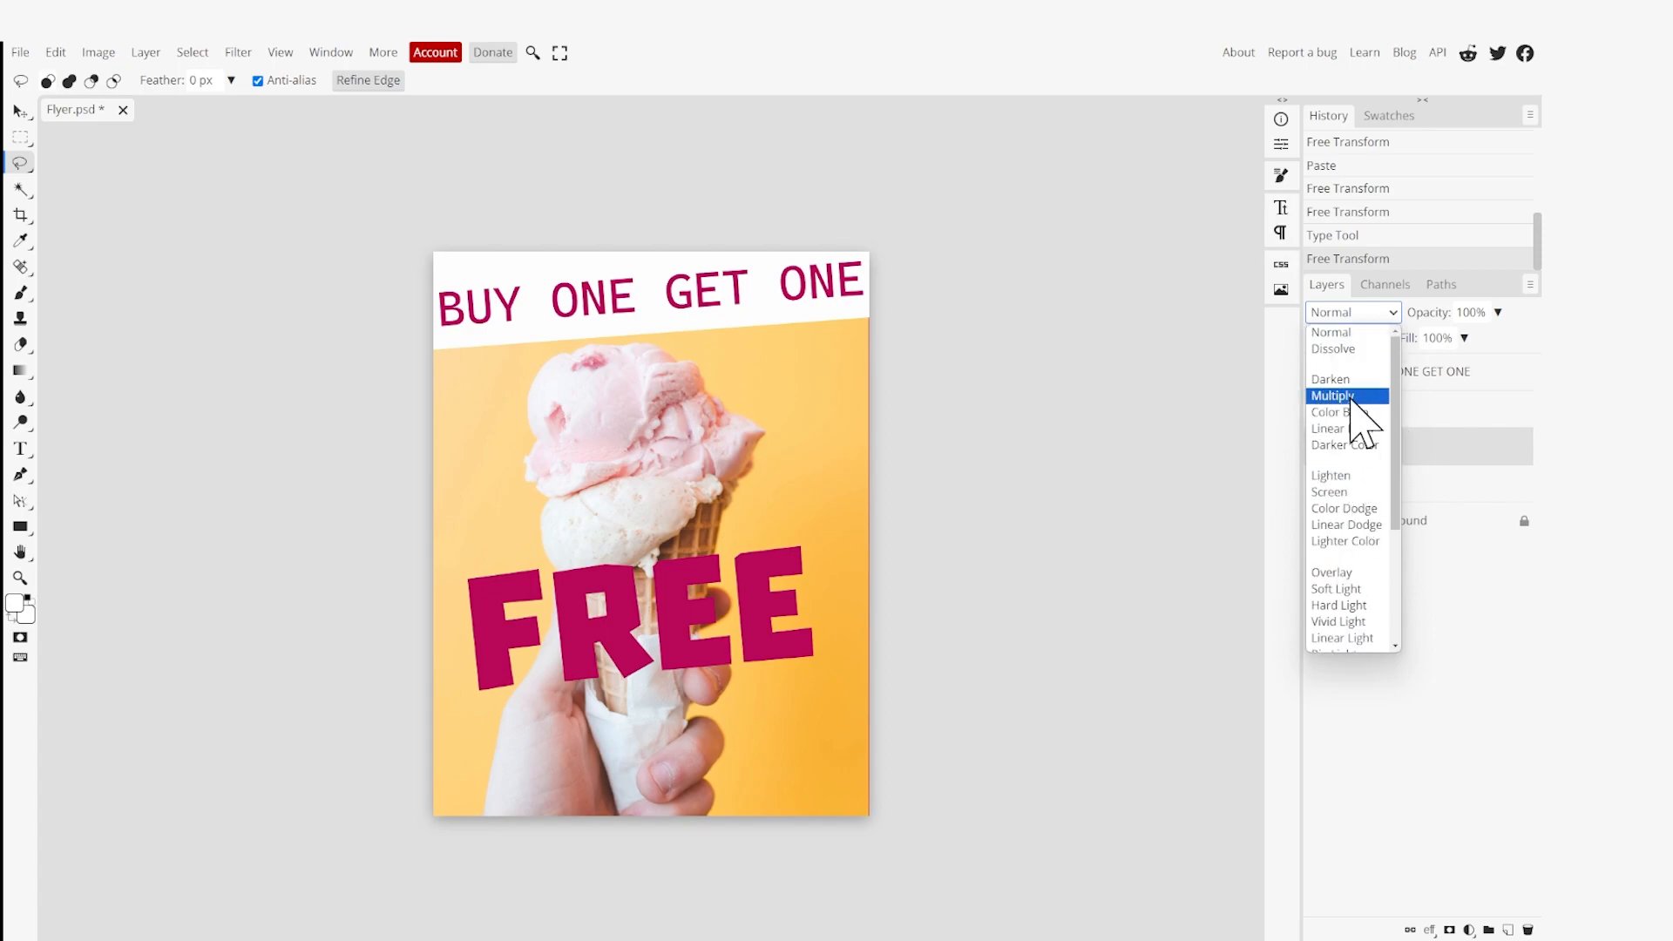
pyautogui.click(1349, 402)
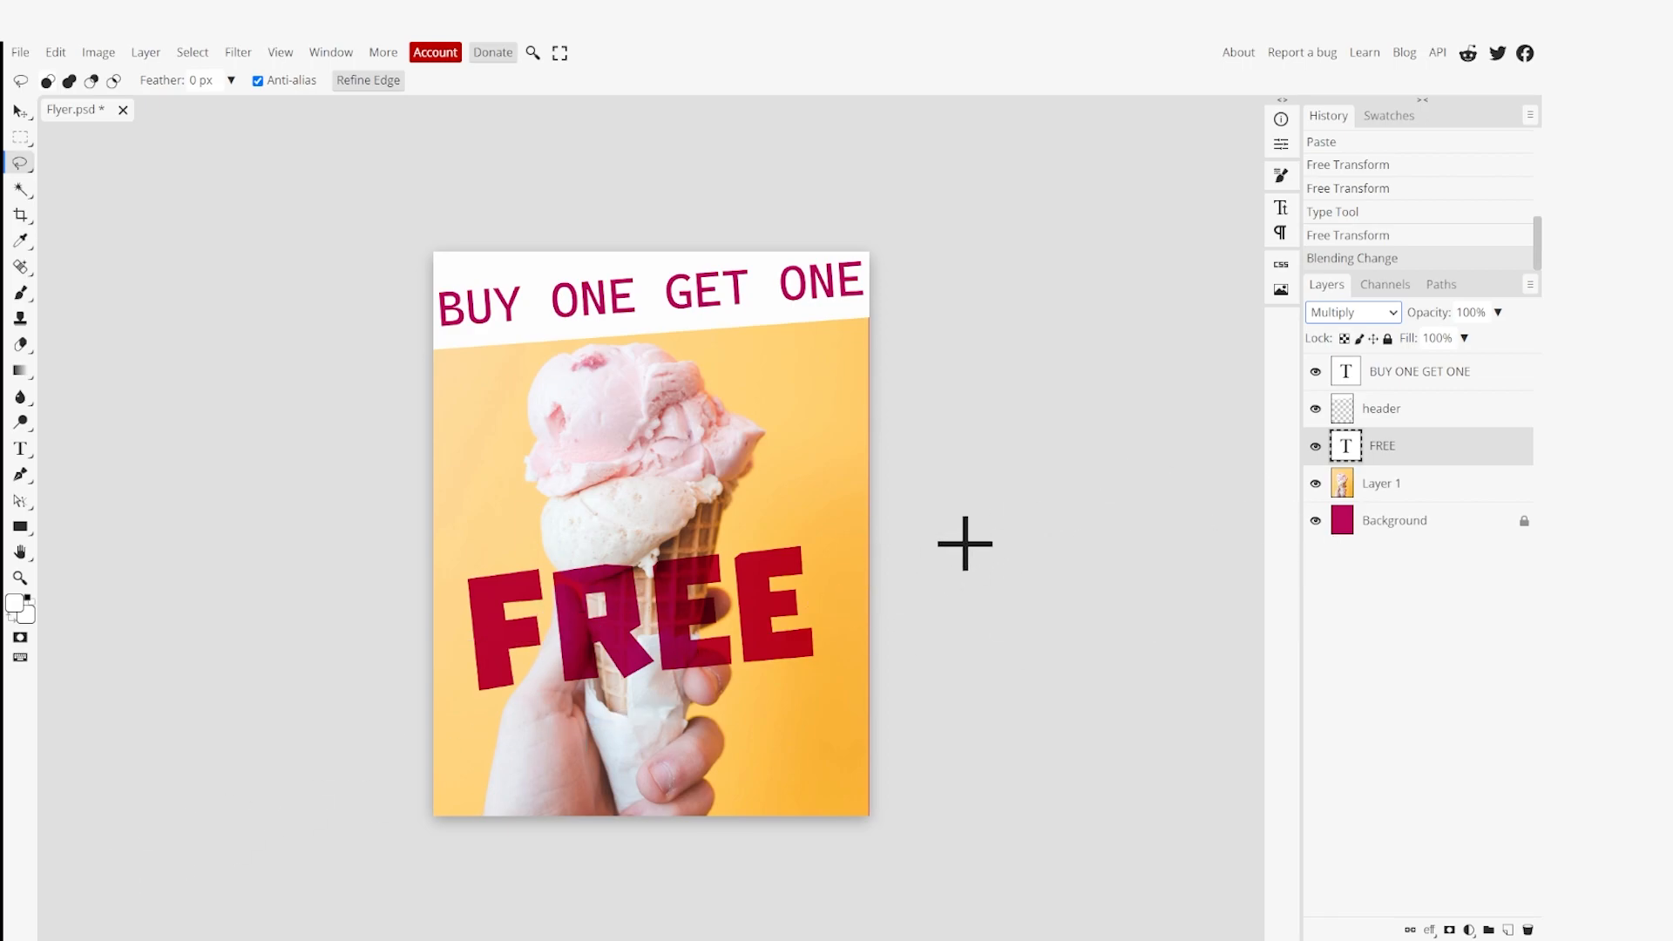
pyautogui.moveTo(859, 513); pyautogui.dragTo(885, 513)
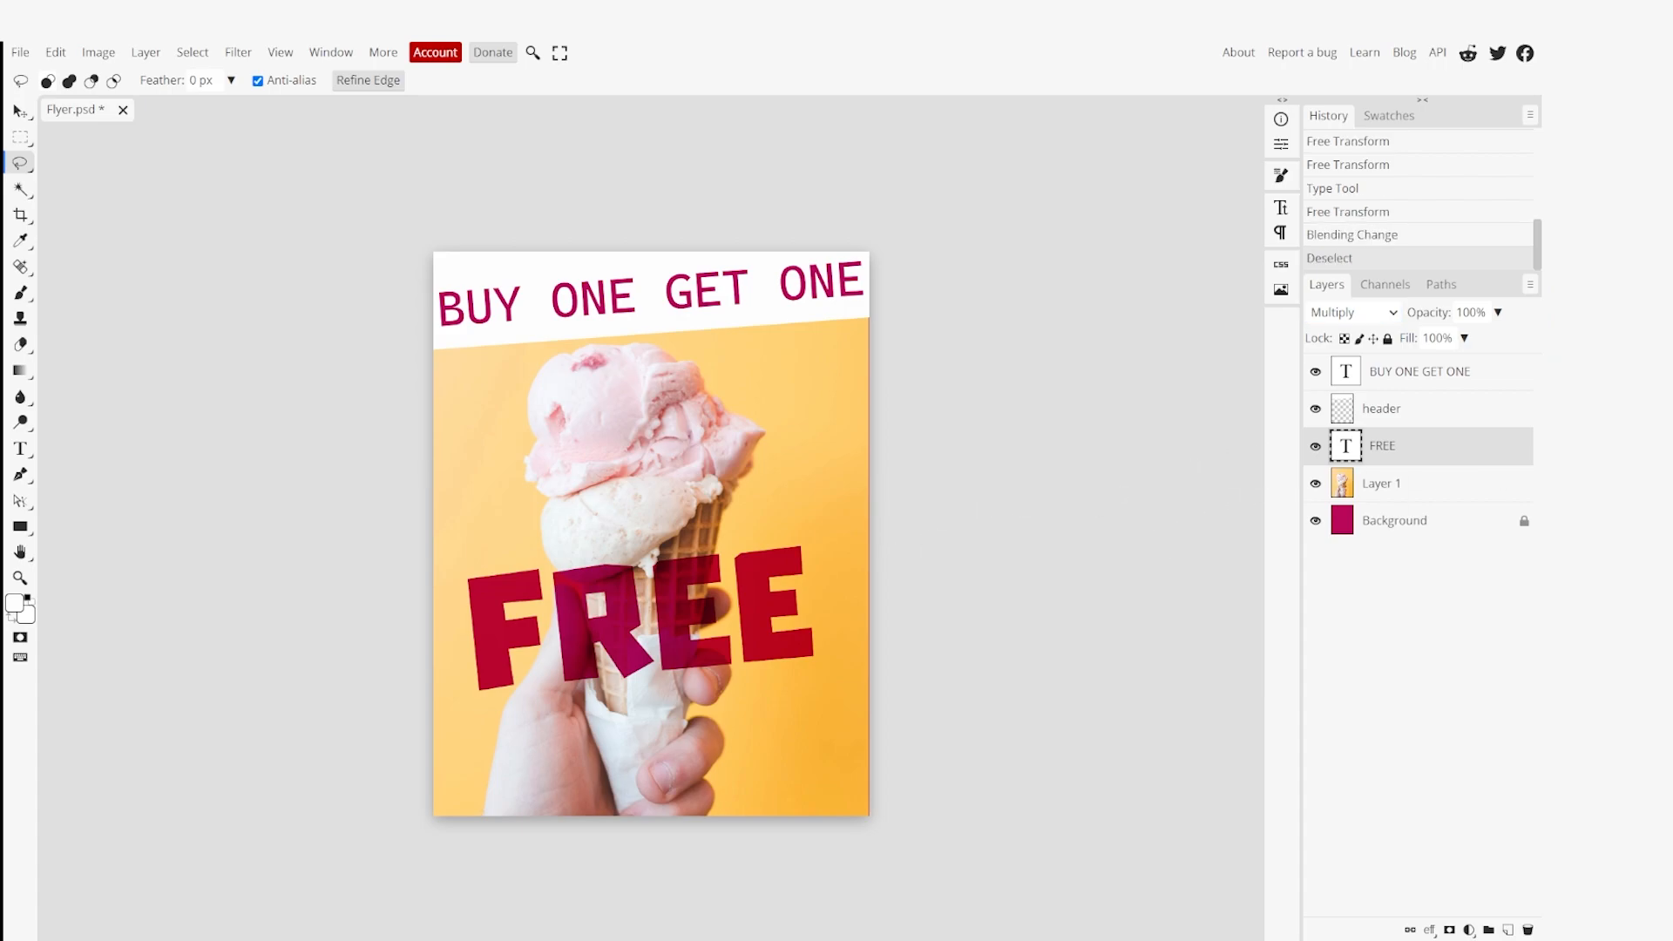
# Enable a Stroke effect in the FREE text layer's blending options and open the stroke's settings.
pyautogui.rightClick(1364, 448)
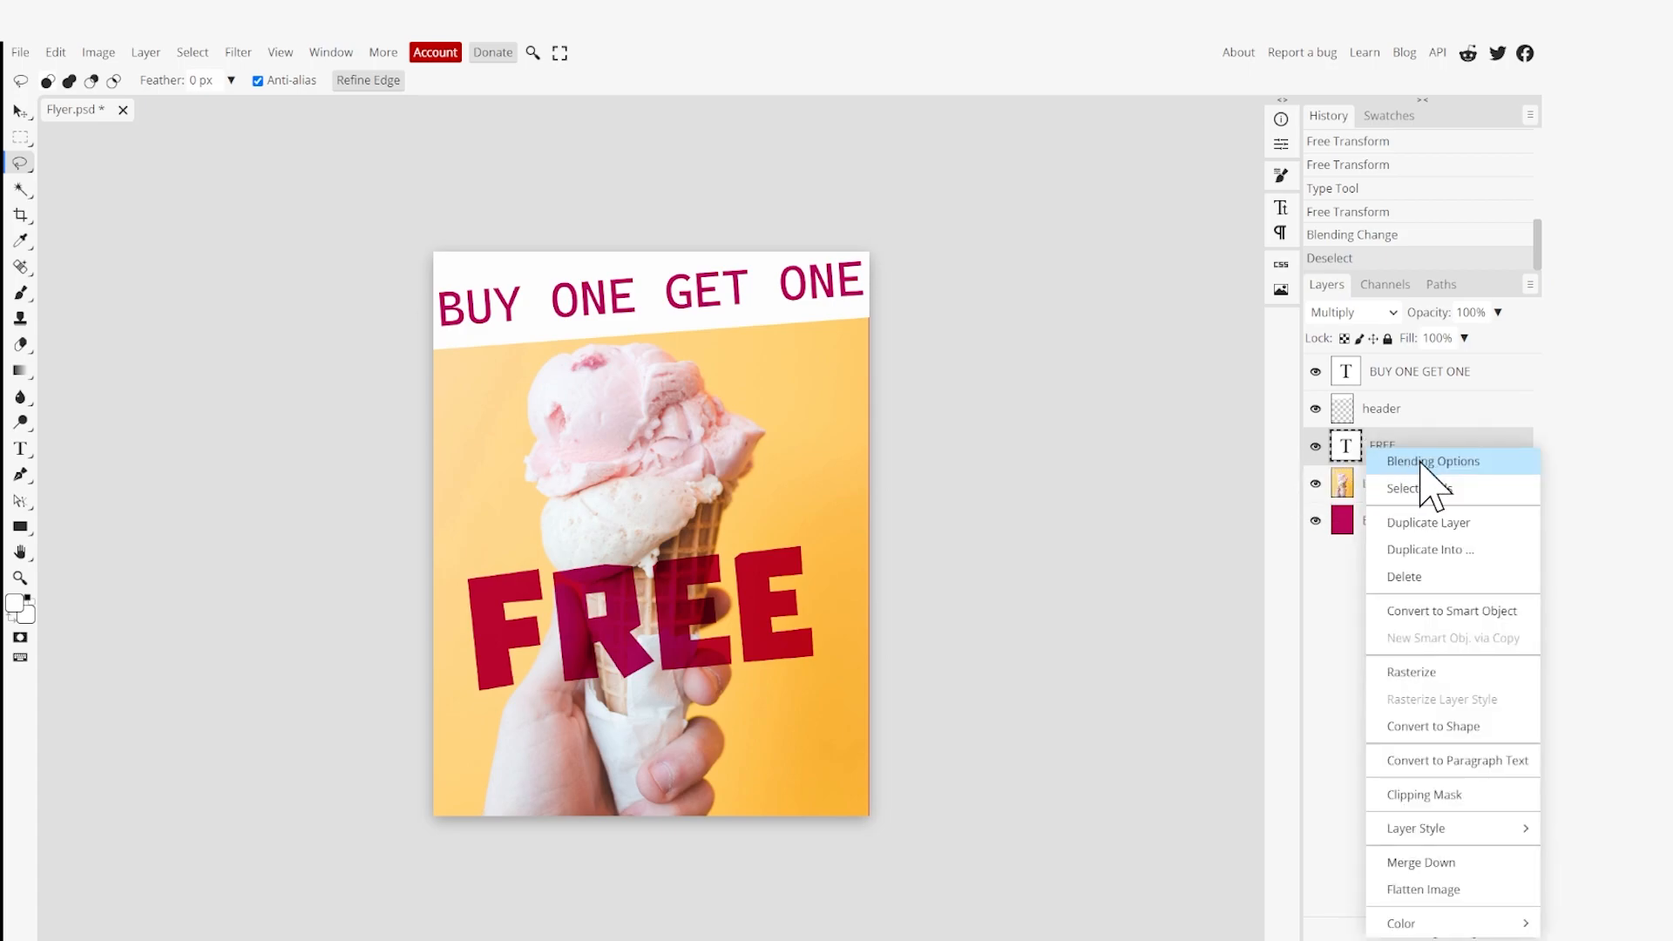
pyautogui.click(1429, 461)
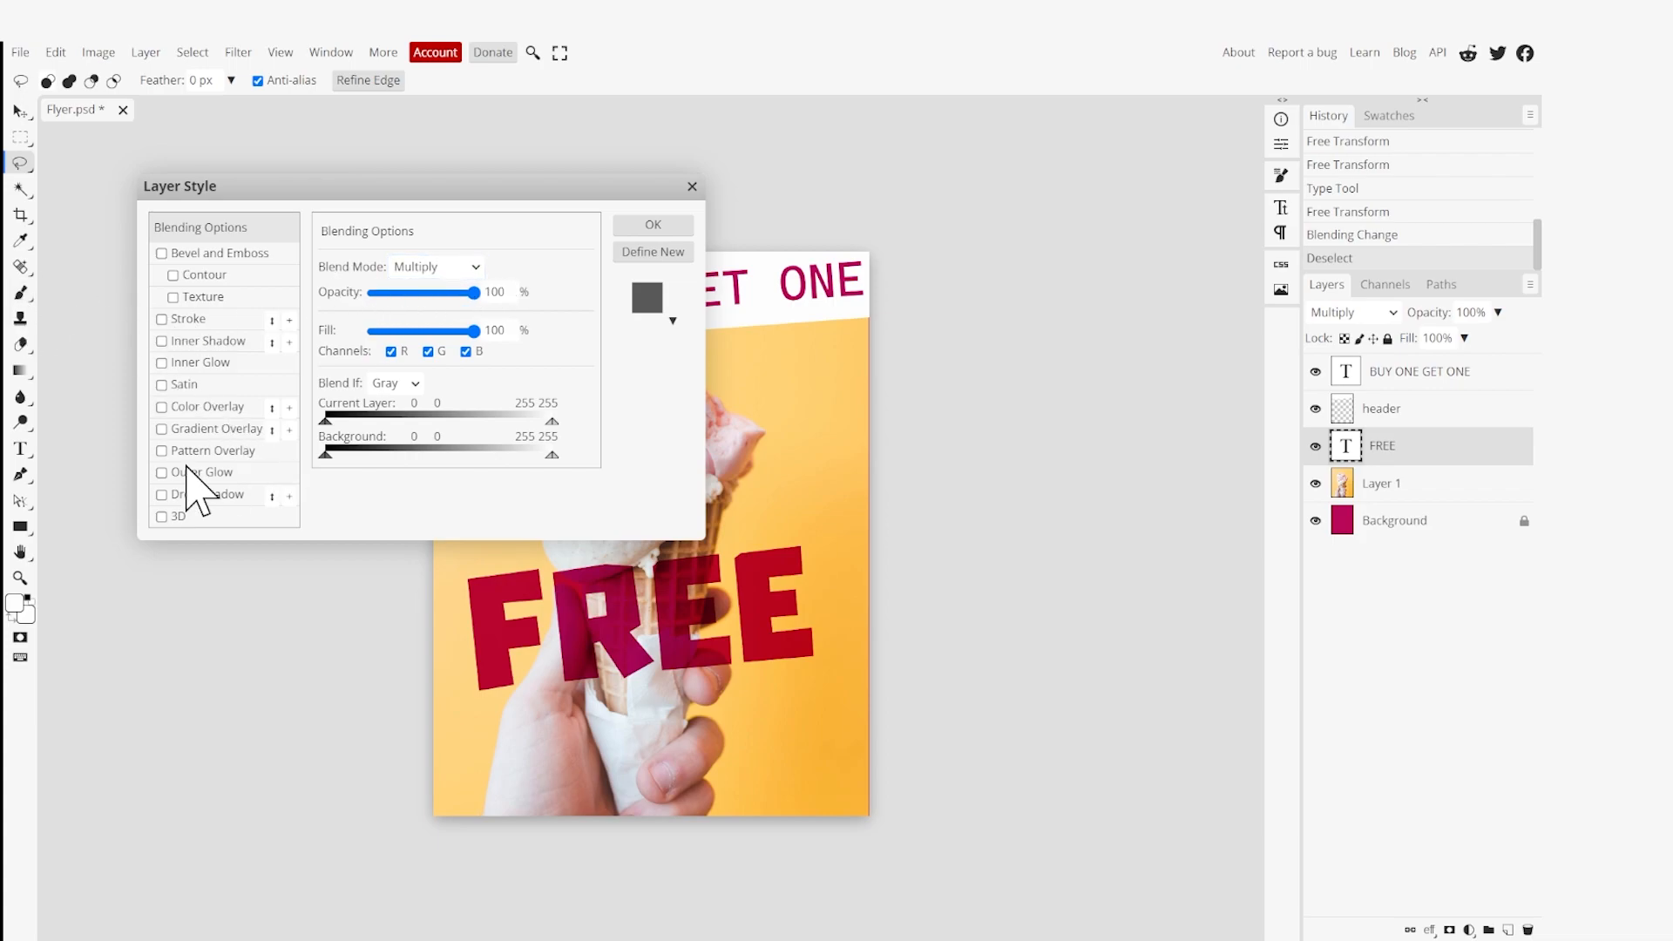
pyautogui.moveTo(280, 187); pyautogui.dragTo(277, 175)
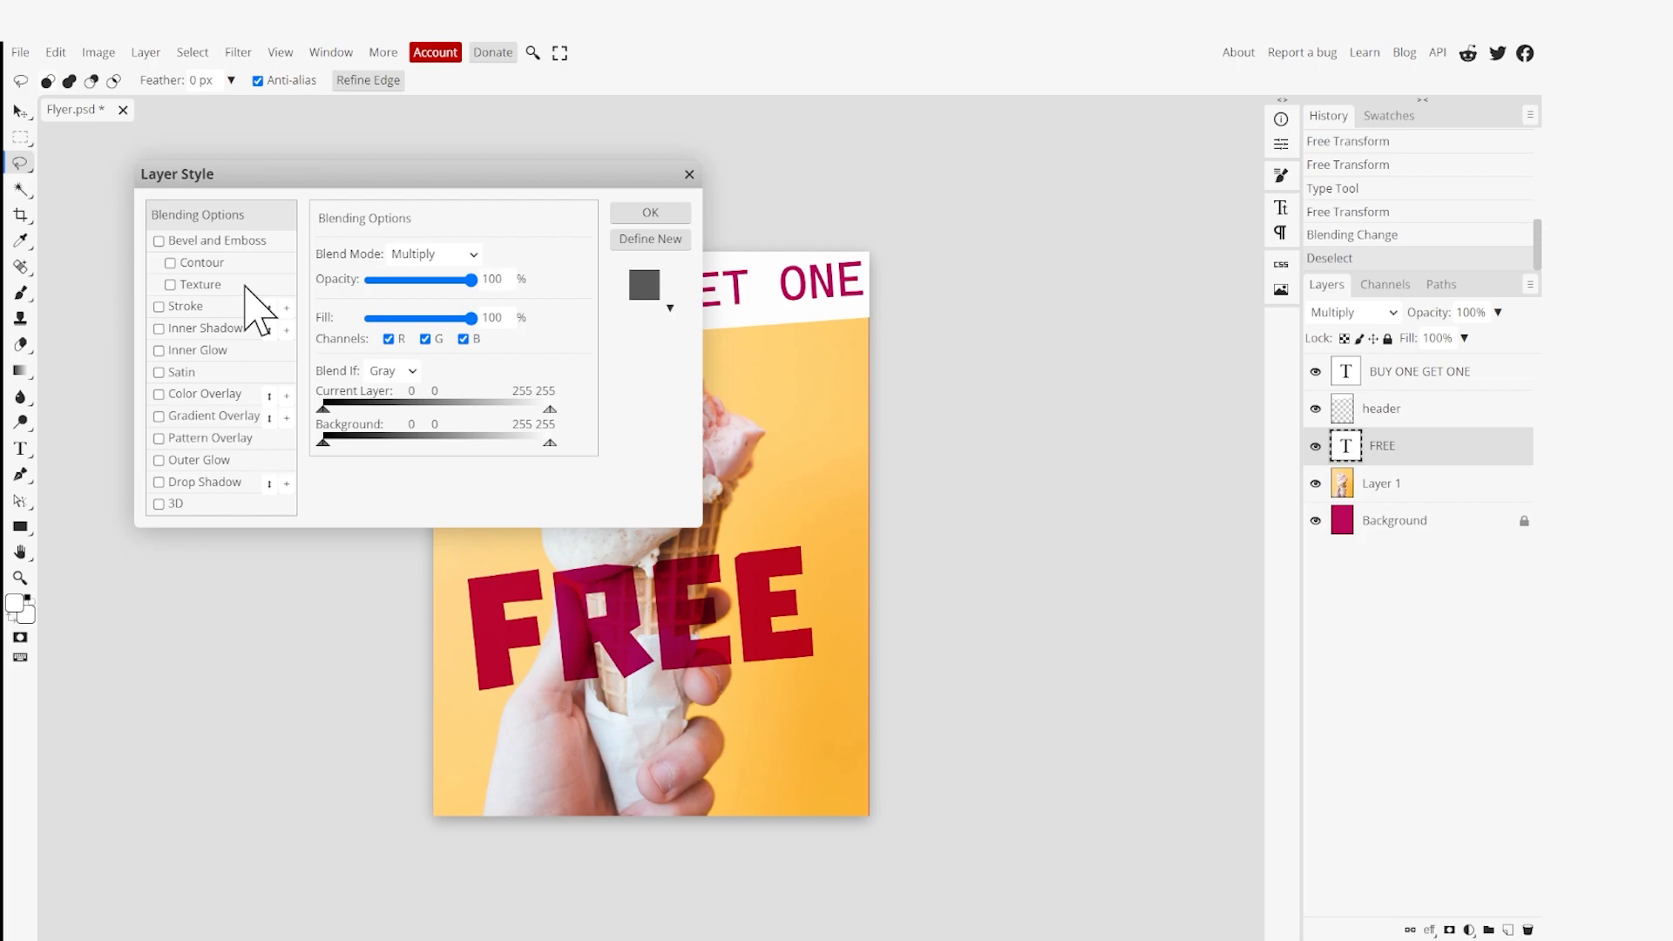
pyautogui.moveTo(310, 194); pyautogui.dragTo(984, 244)
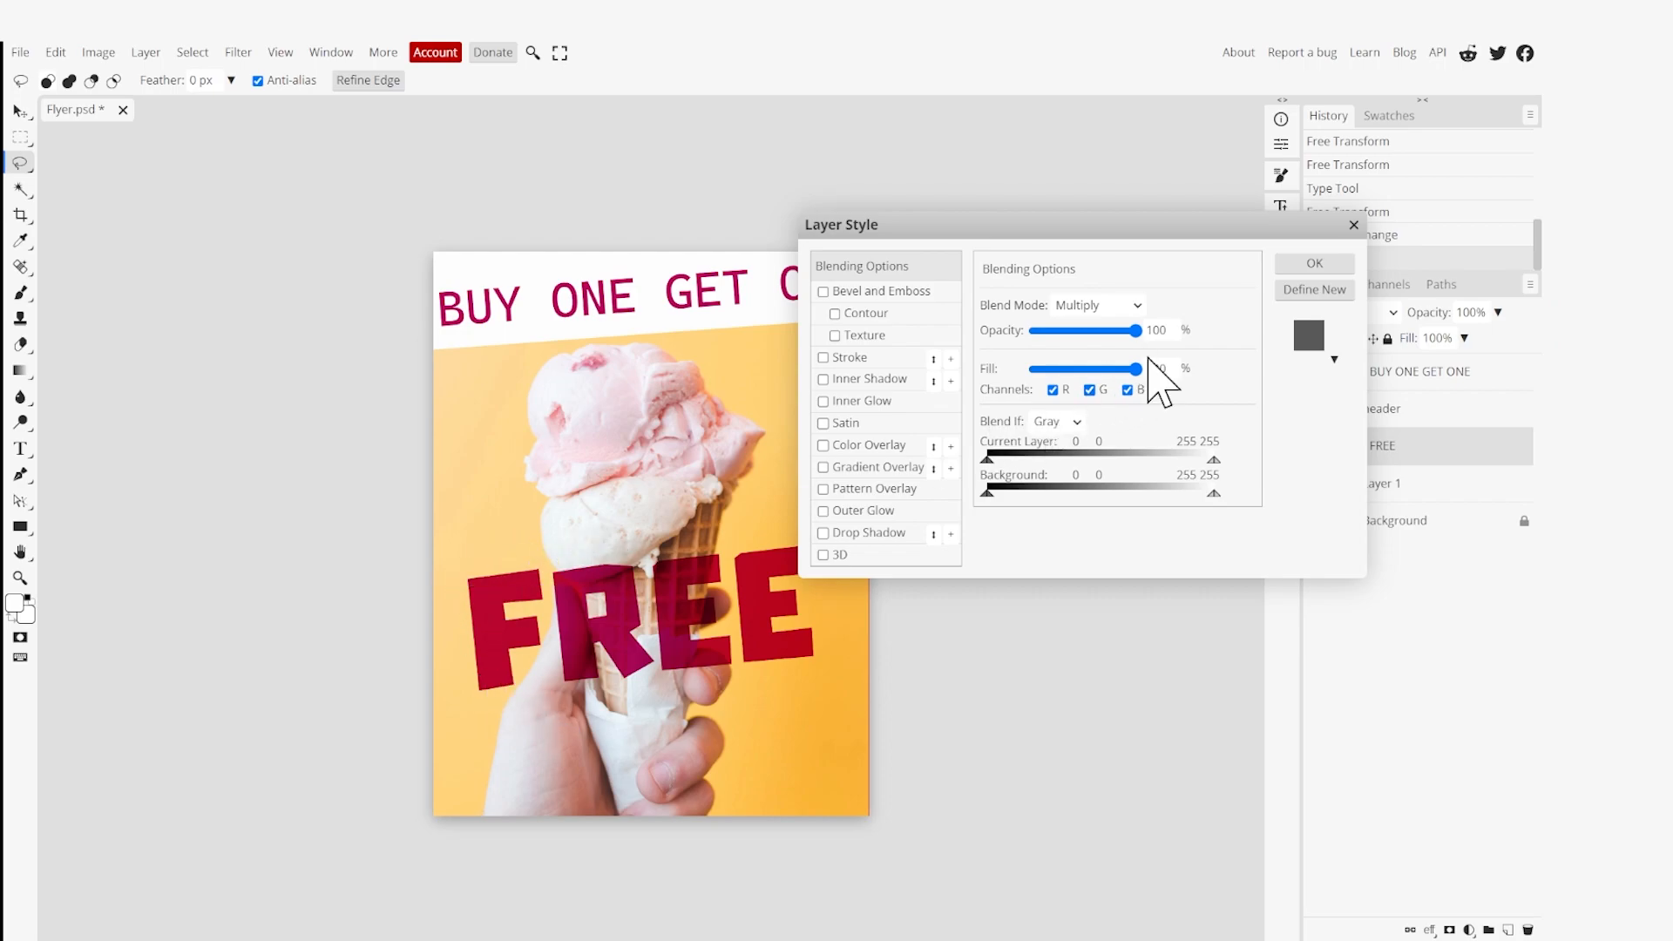
pyautogui.click(823, 358)
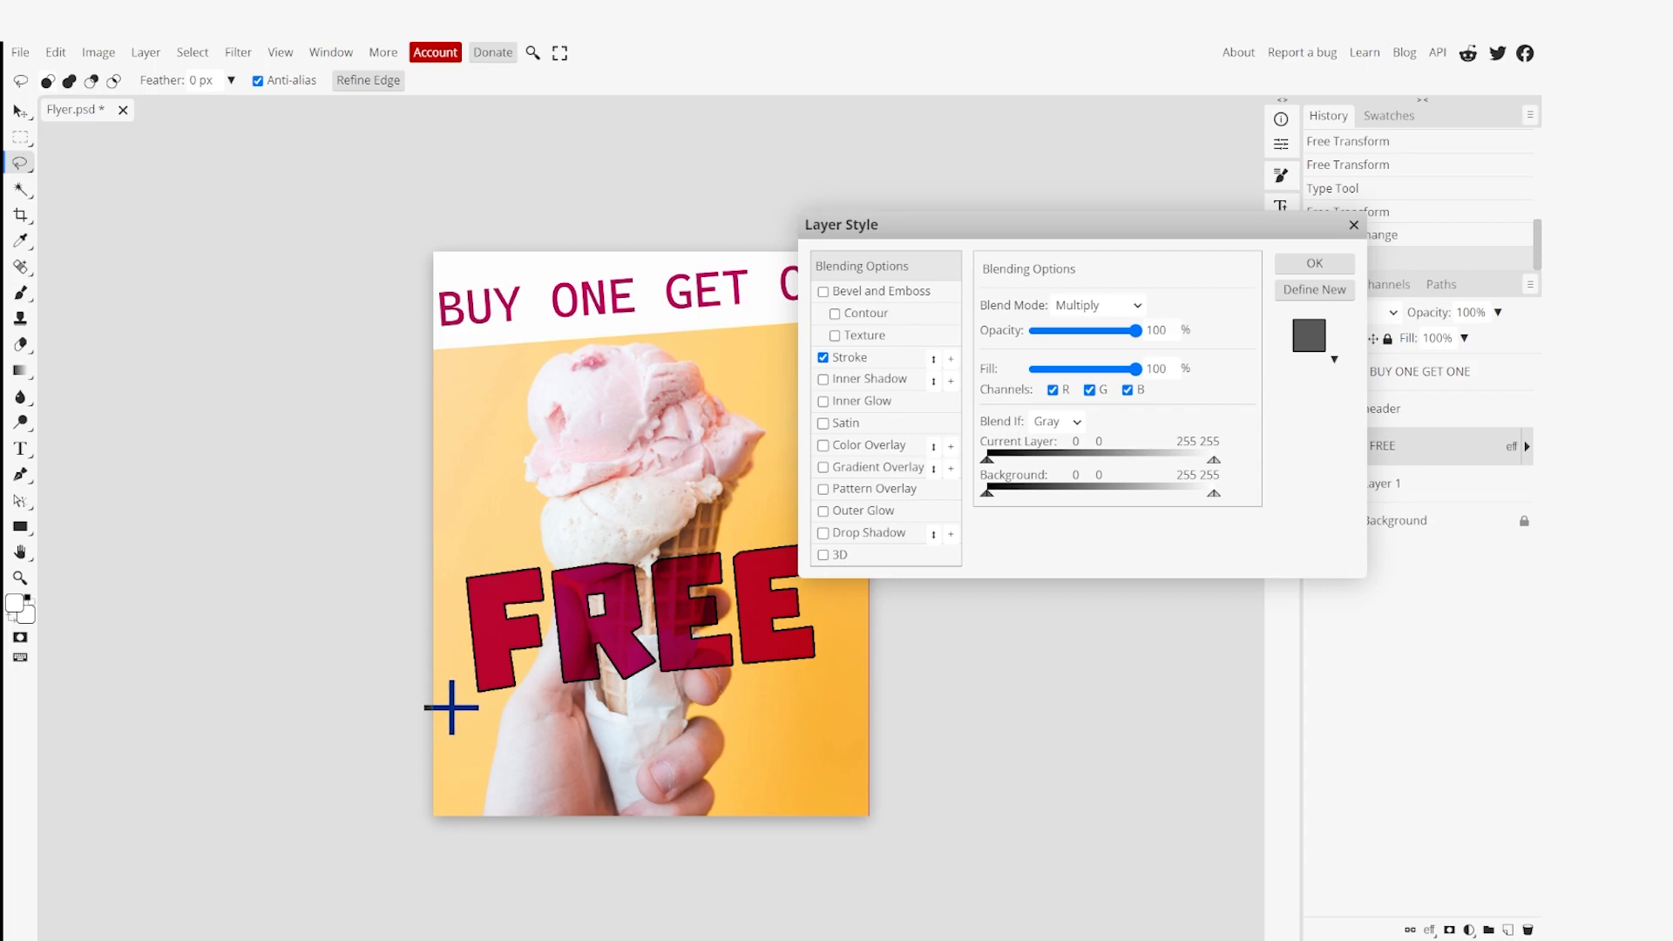
pyautogui.click(858, 358)
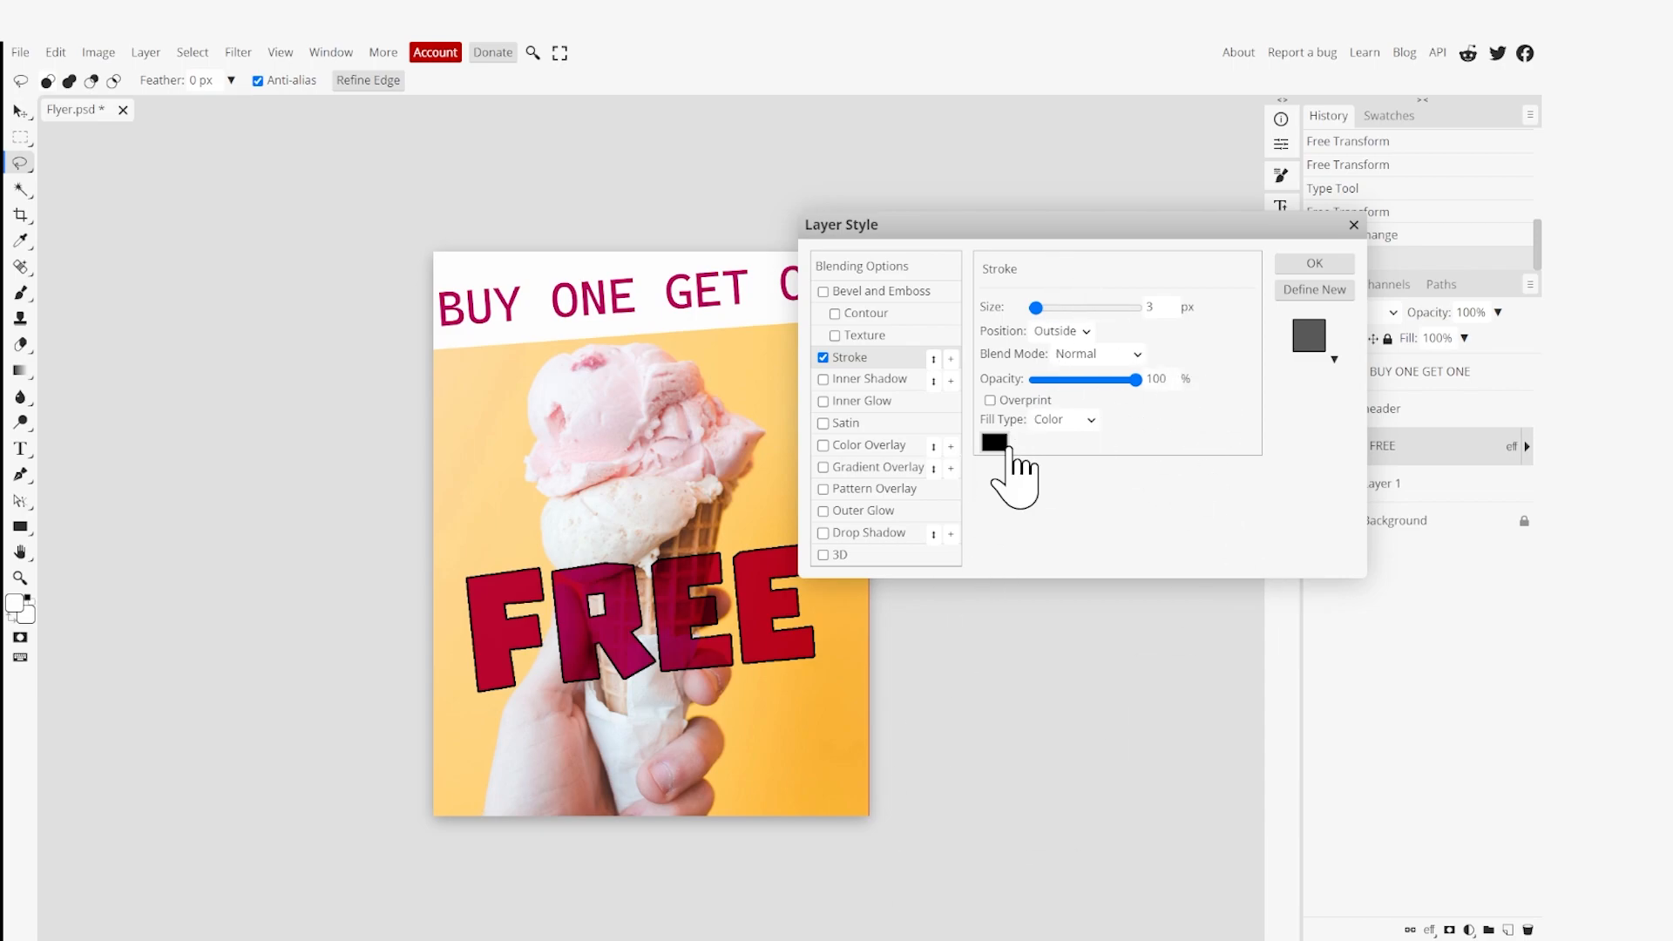
# Set the FREE text's stroke colour to golden yellow f9b337, sampled from the photo's background.
pyautogui.click(994, 442)
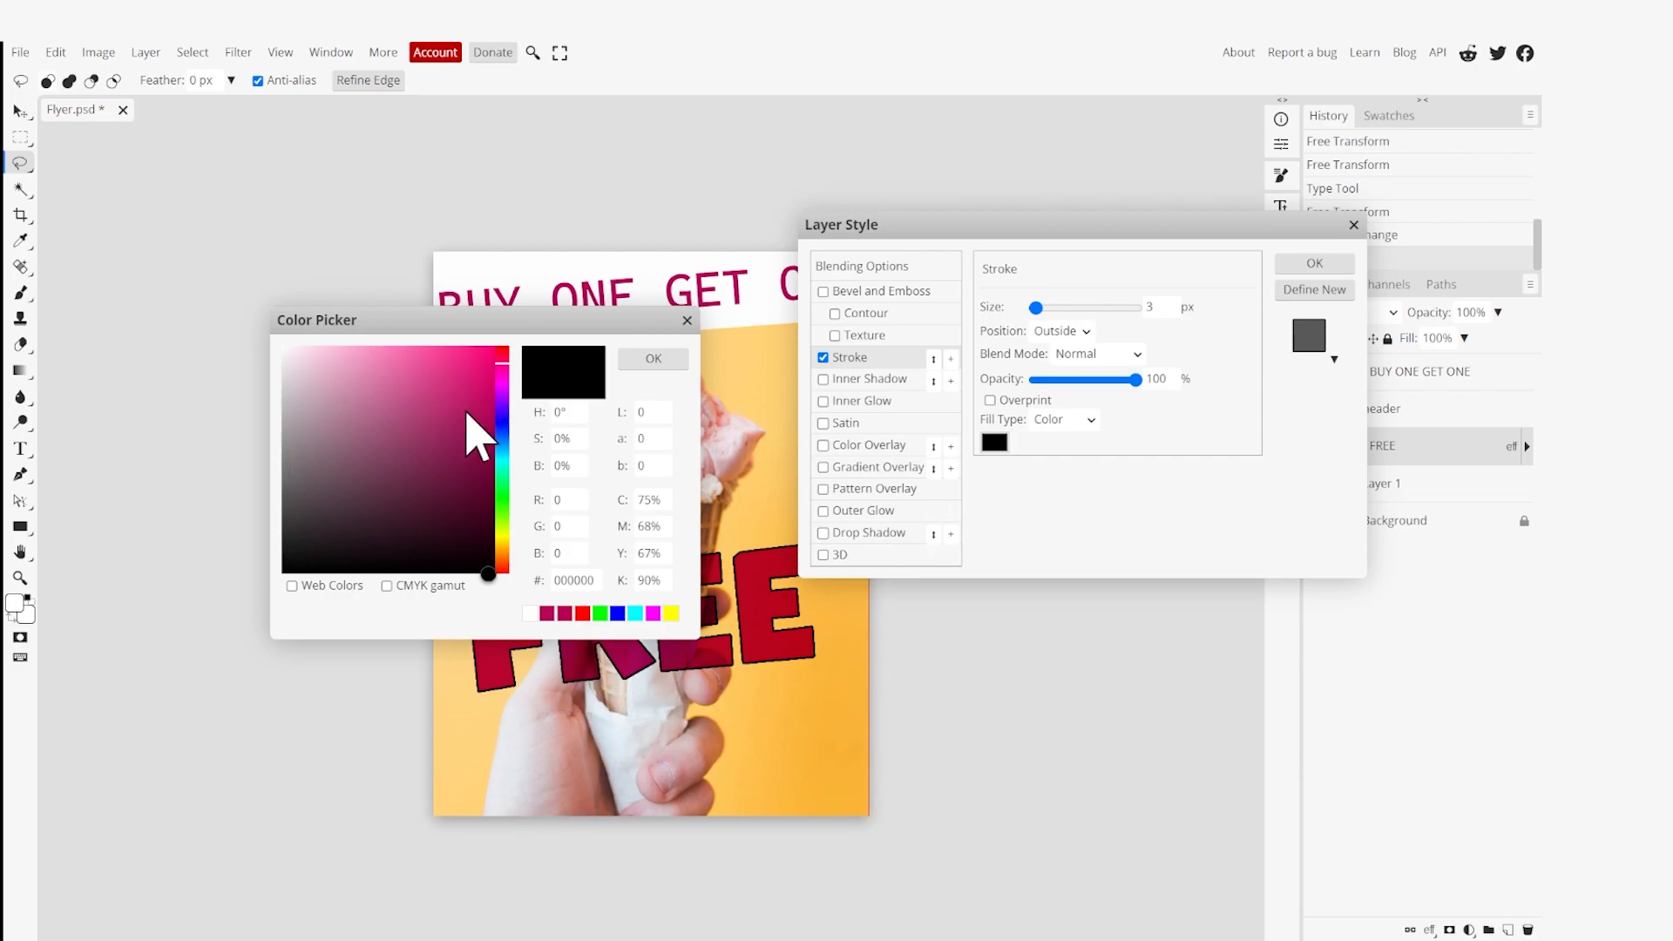
pyautogui.moveTo(505, 468)
pyautogui.mouseDown()
pyautogui.moveTo(510, 405)
pyautogui.moveTo(510, 505)
pyautogui.moveTo(510, 405)
pyautogui.mouseUp()
pyautogui.moveTo(406, 392); pyautogui.dragTo(393, 349)
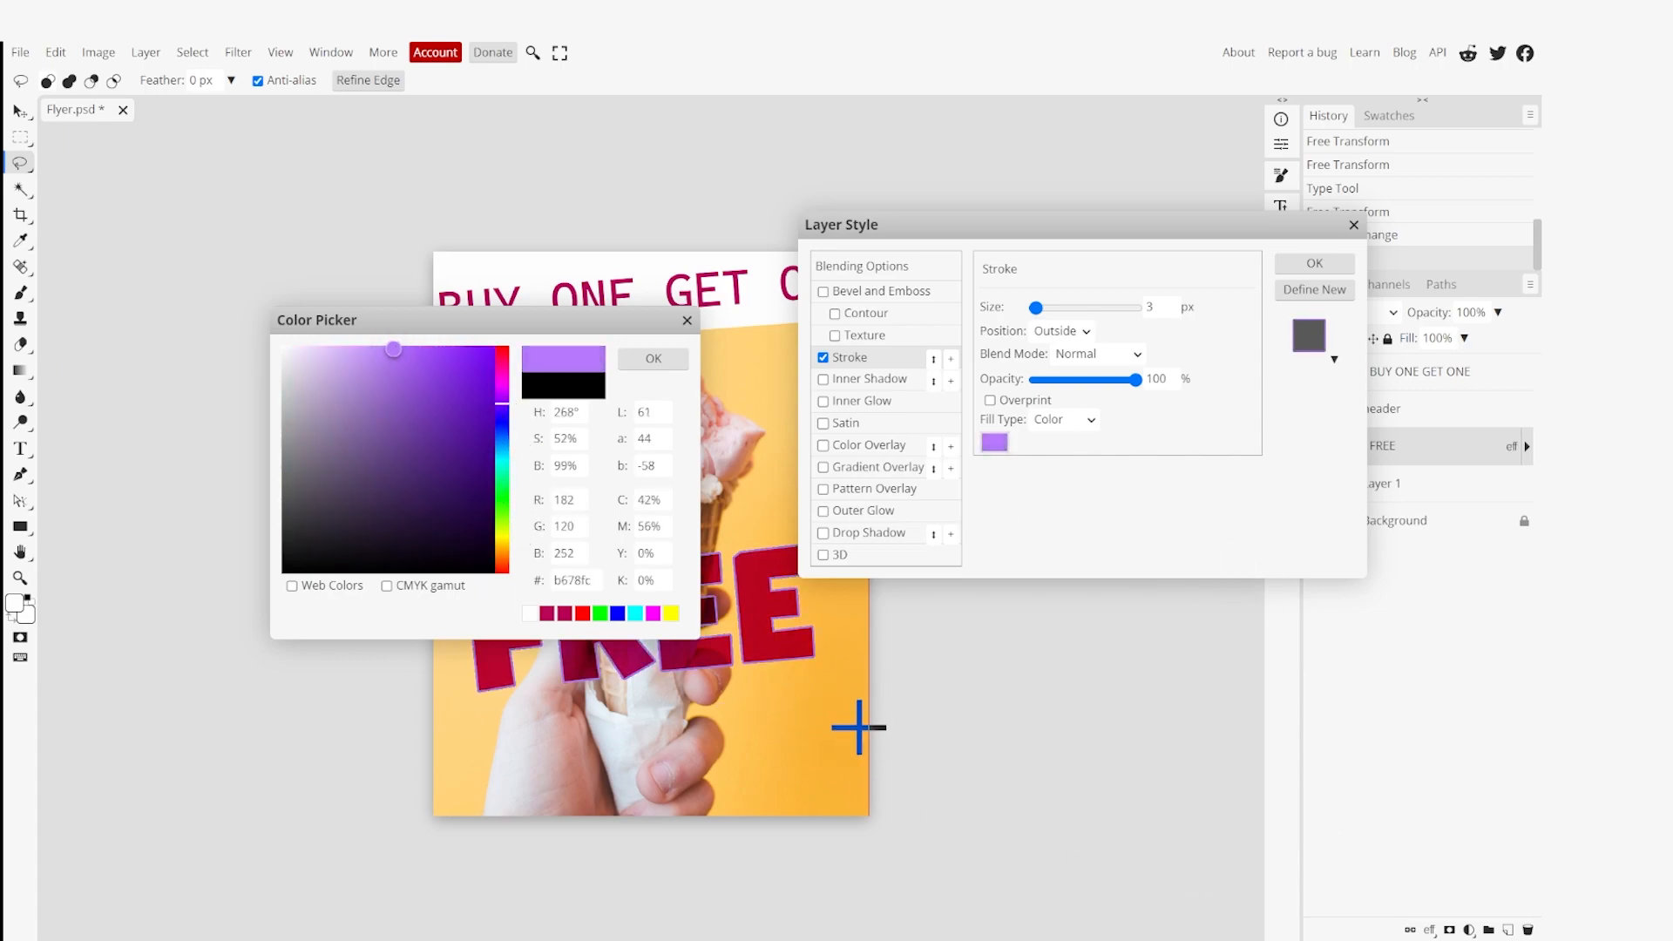
pyautogui.click(859, 781)
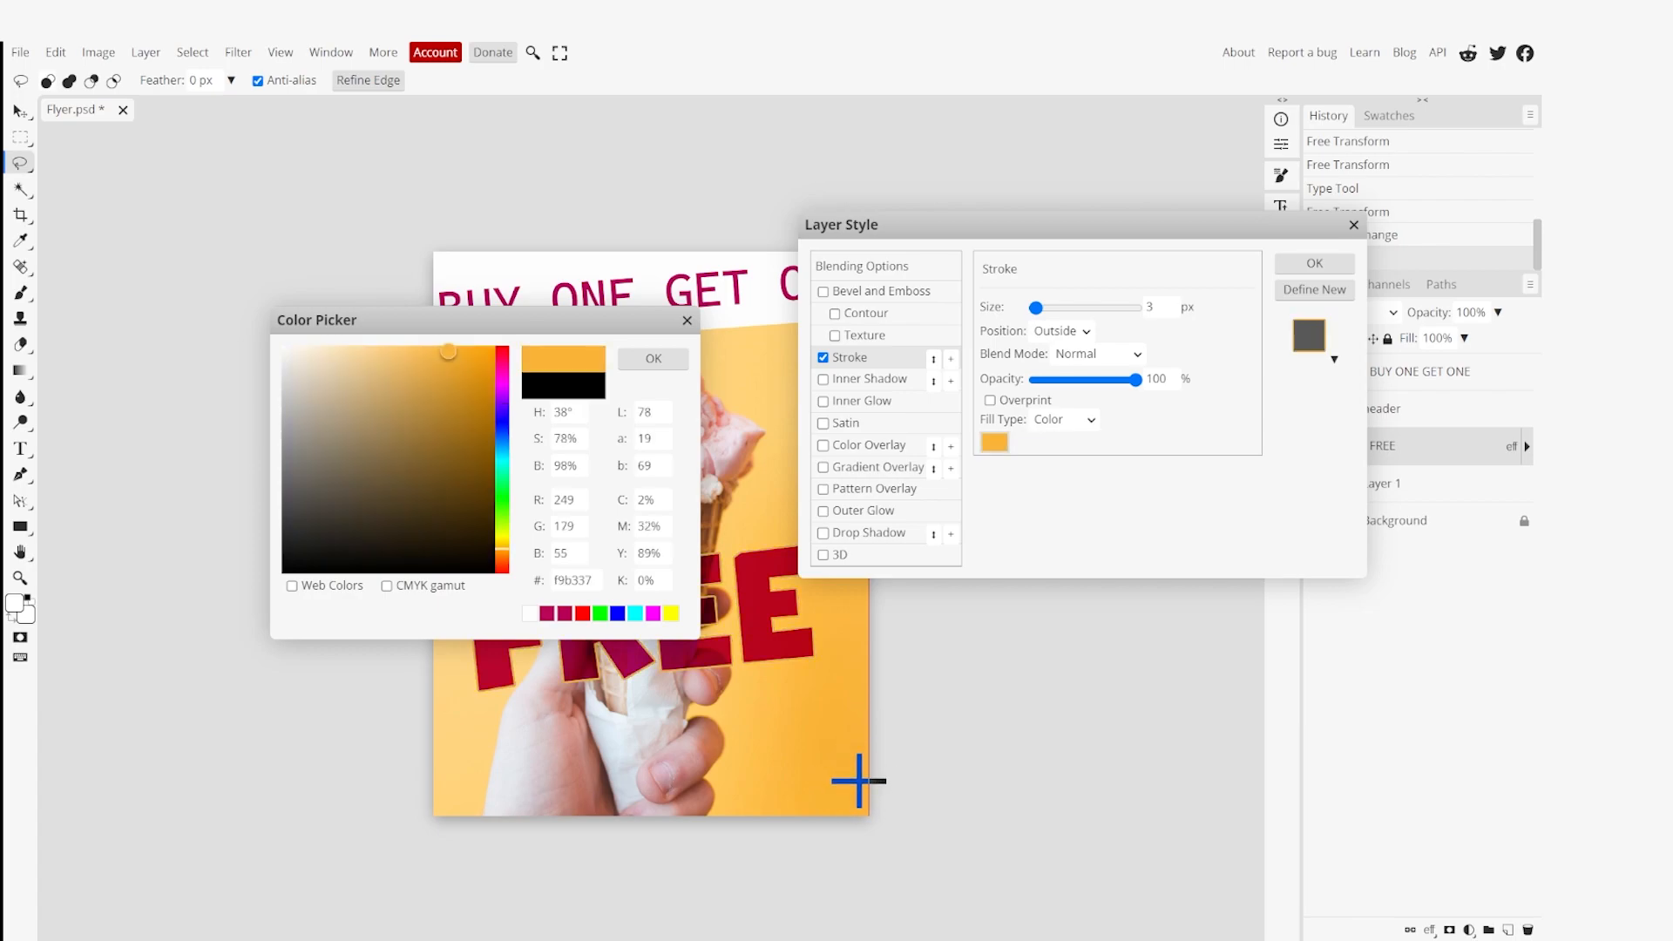
pyautogui.moveTo(536, 329); pyautogui.dragTo(1050, 165)
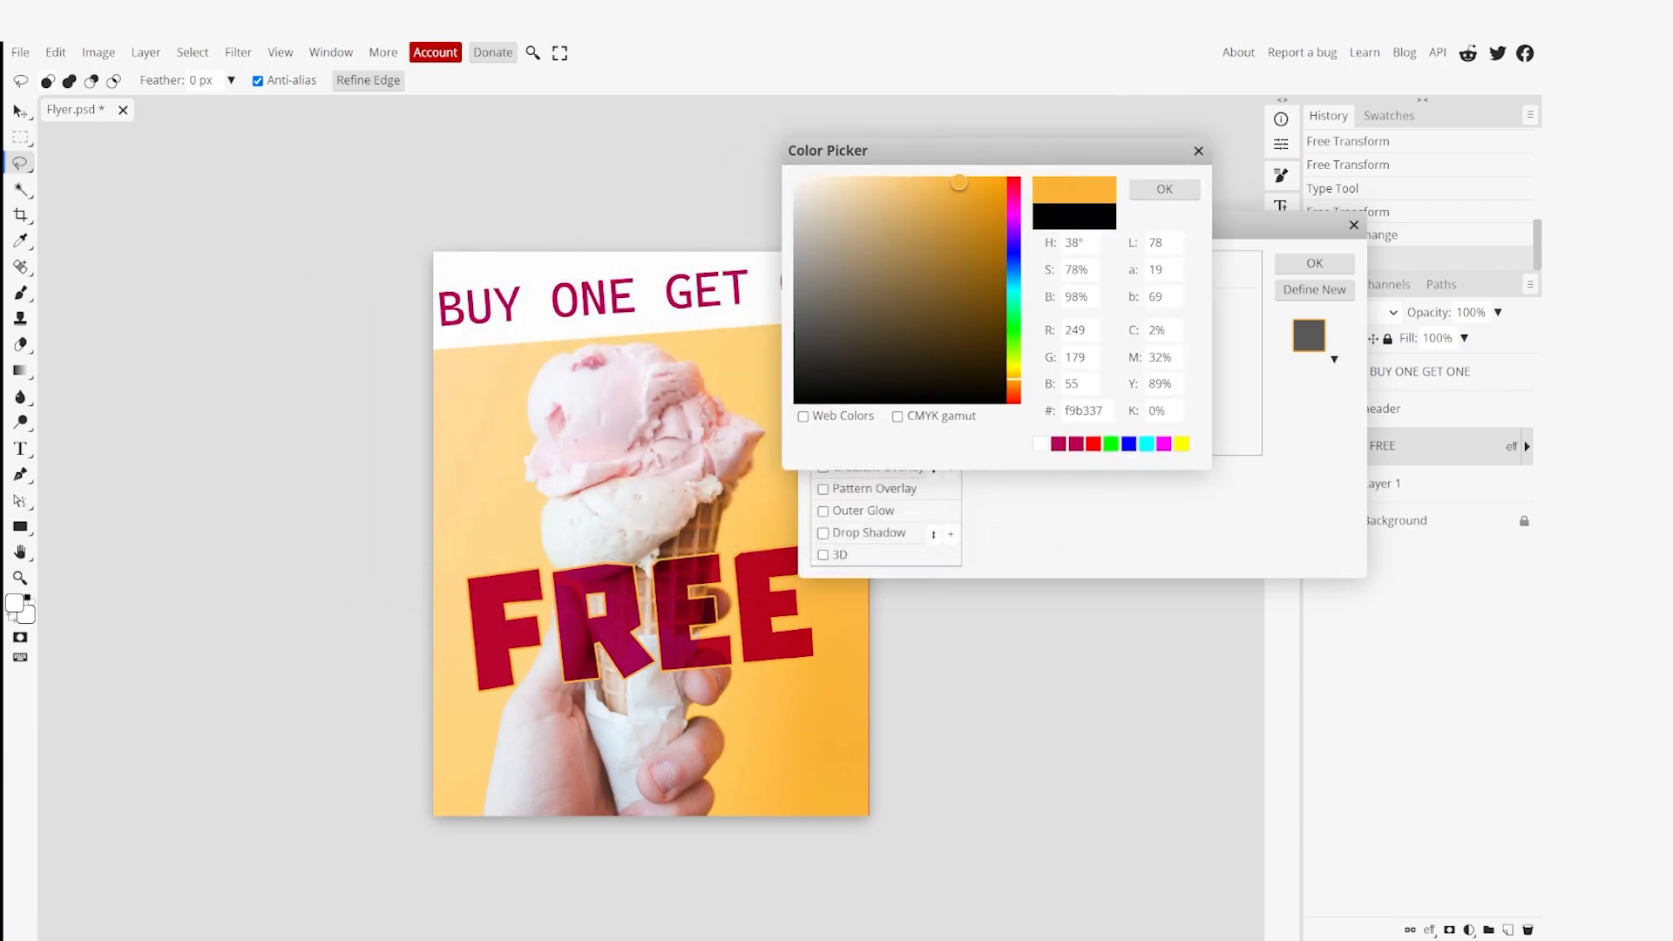
pyautogui.click(1159, 190)
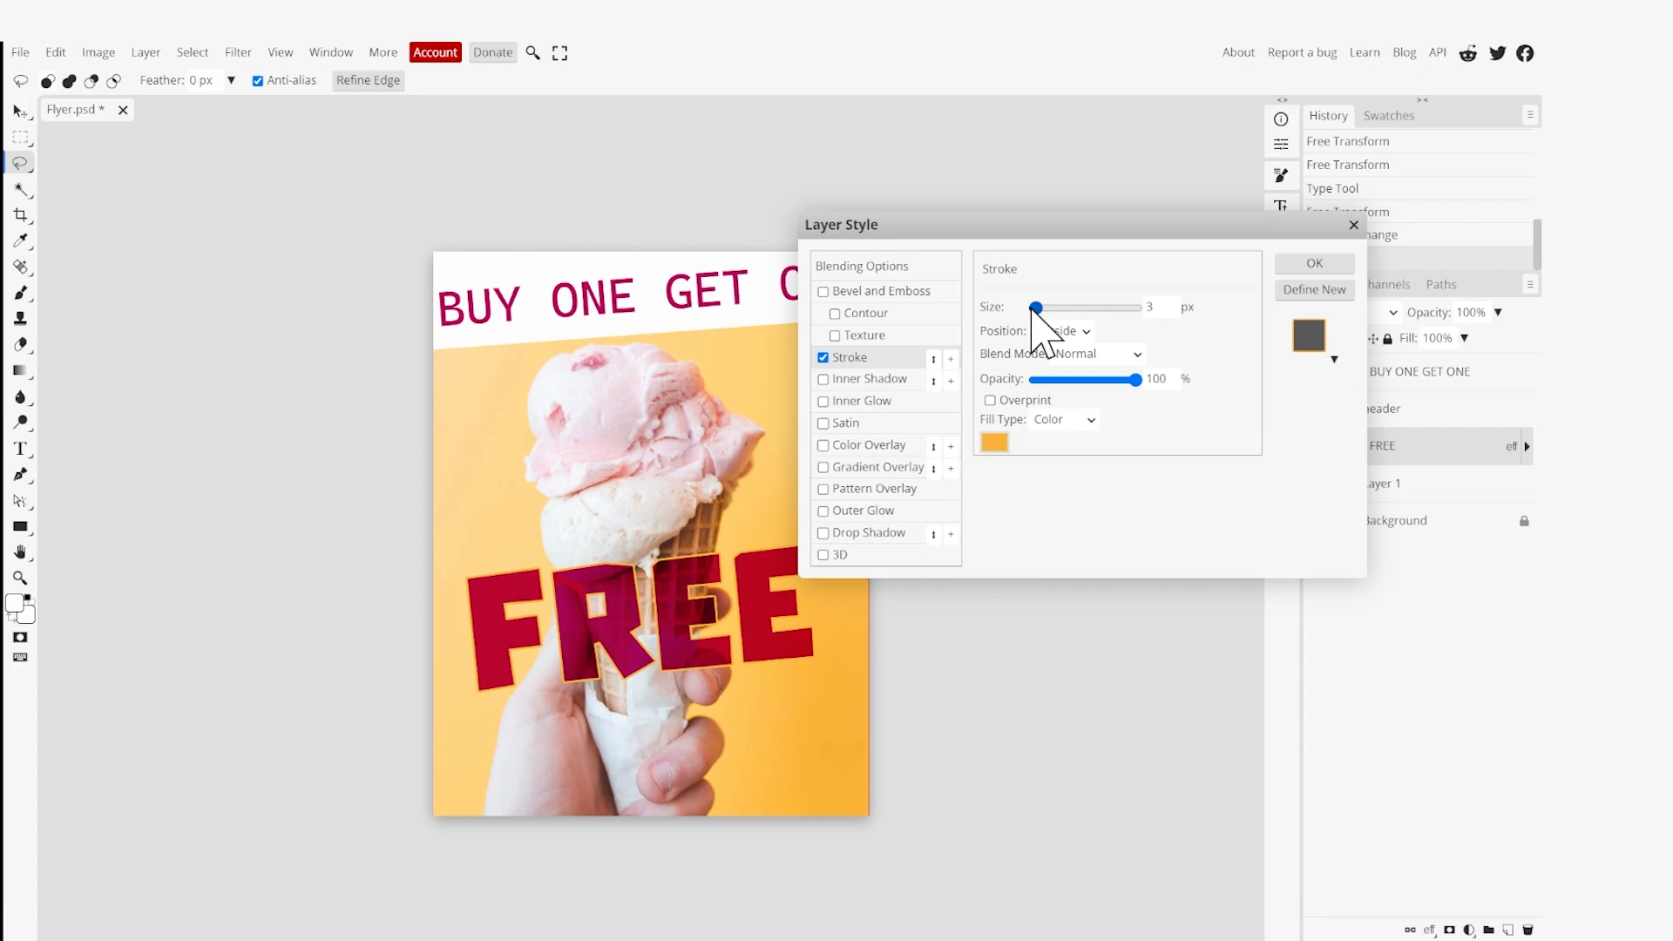
# Set the FREE text's stroke size to 9 px and its colour to a saturated orange, and apply the layer style.
pyautogui.moveTo(1035, 308); pyautogui.dragTo(1040, 311)
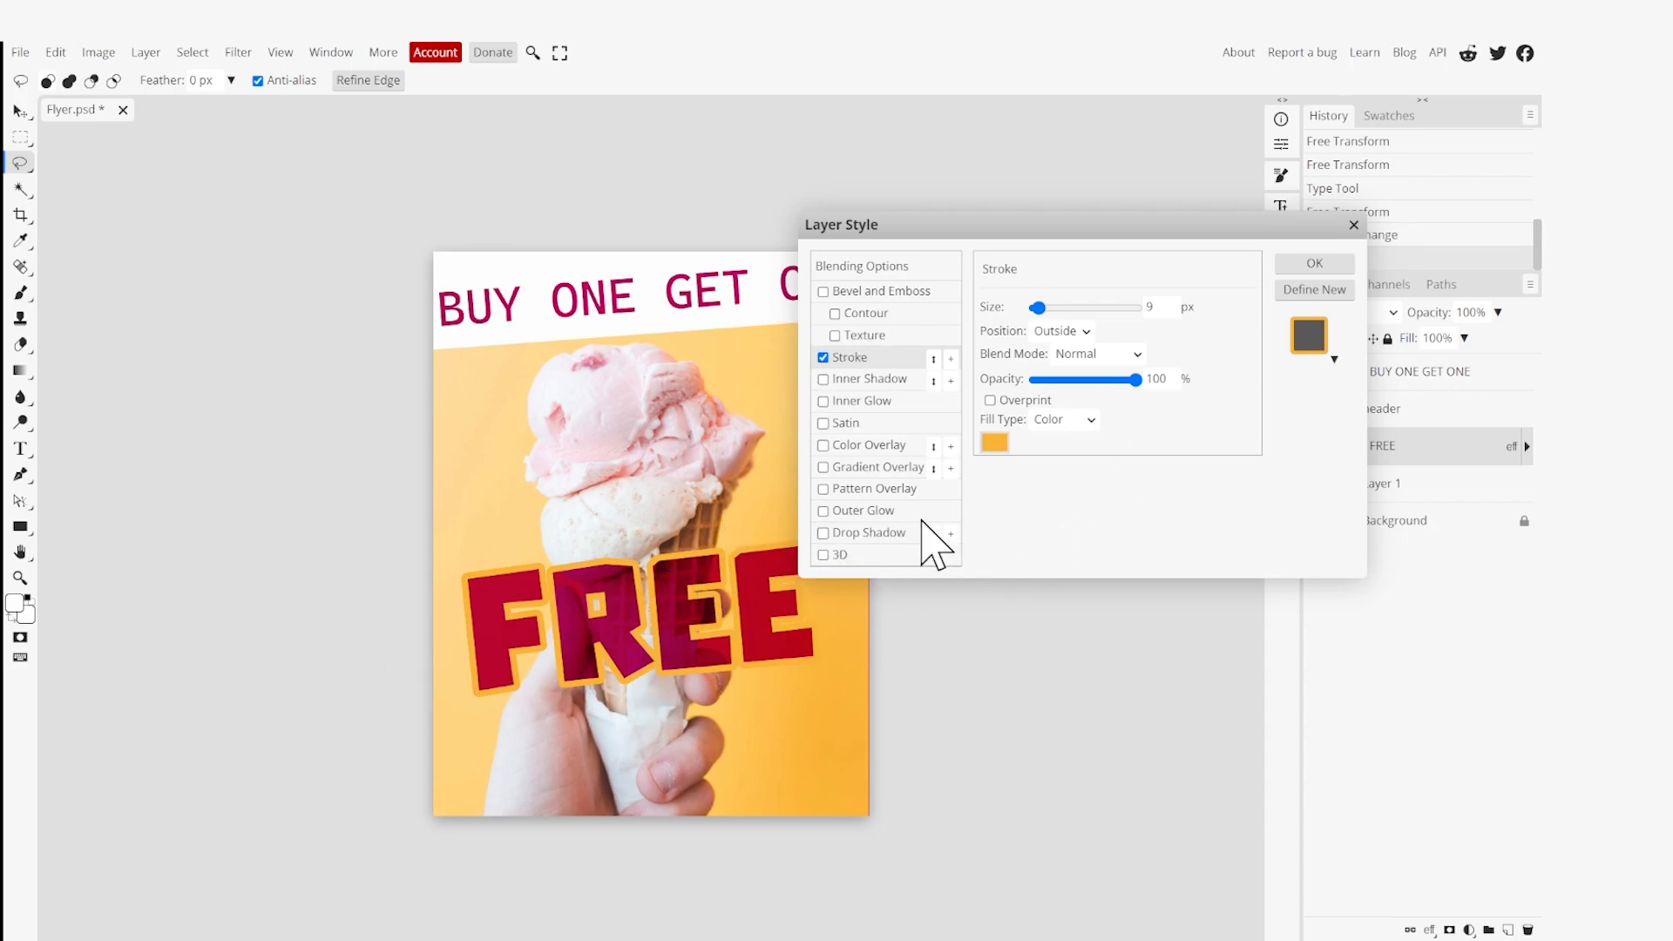
pyautogui.click(994, 442)
pyautogui.moveTo(952, 328)
pyautogui.mouseDown()
pyautogui.moveTo(912, 247)
pyautogui.moveTo(961, 289)
pyautogui.moveTo(881, 172)
pyautogui.moveTo(1070, 181)
pyautogui.moveTo(886, 213)
pyautogui.moveTo(995, 388)
pyautogui.moveTo(983, 345)
pyautogui.moveTo(1018, 329)
pyautogui.moveTo(1014, 215)
pyautogui.moveTo(944, 217)
pyautogui.moveTo(998, 190)
pyautogui.moveTo(941, 224)
pyautogui.moveTo(924, 214)
pyautogui.moveTo(972, 237)
pyautogui.moveTo(951, 373)
pyautogui.moveTo(993, 372)
pyautogui.moveTo(923, 355)
pyautogui.moveTo(807, 212)
pyautogui.moveTo(773, 123)
pyautogui.mouseUp()
pyautogui.moveTo(1015, 262)
pyautogui.mouseDown()
pyautogui.moveTo(1023, 301)
pyautogui.moveTo(926, 247)
pyautogui.moveTo(956, 284)
pyautogui.moveTo(990, 212)
pyautogui.moveTo(886, 265)
pyautogui.moveTo(1011, 312)
pyautogui.moveTo(975, 340)
pyautogui.moveTo(985, 411)
pyautogui.moveTo(926, 317)
pyautogui.moveTo(961, 338)
pyautogui.moveTo(922, 344)
pyautogui.moveTo(868, 267)
pyautogui.mouseUp()
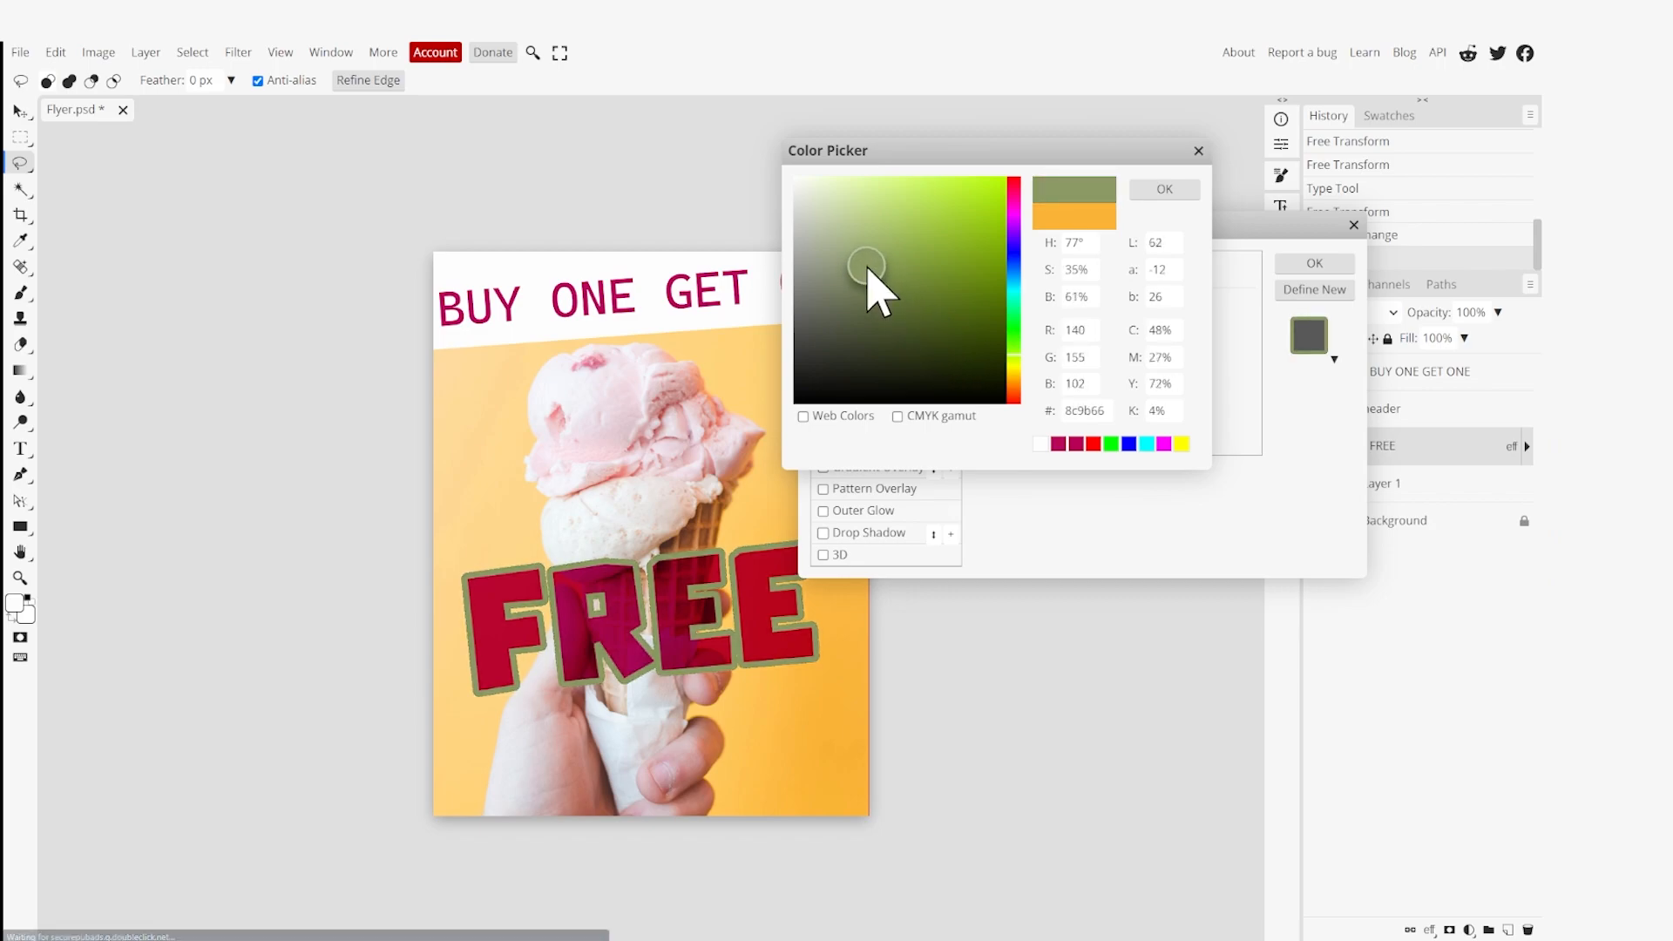
pyautogui.moveTo(1015, 353); pyautogui.dragTo(1011, 284)
pyautogui.click(858, 739)
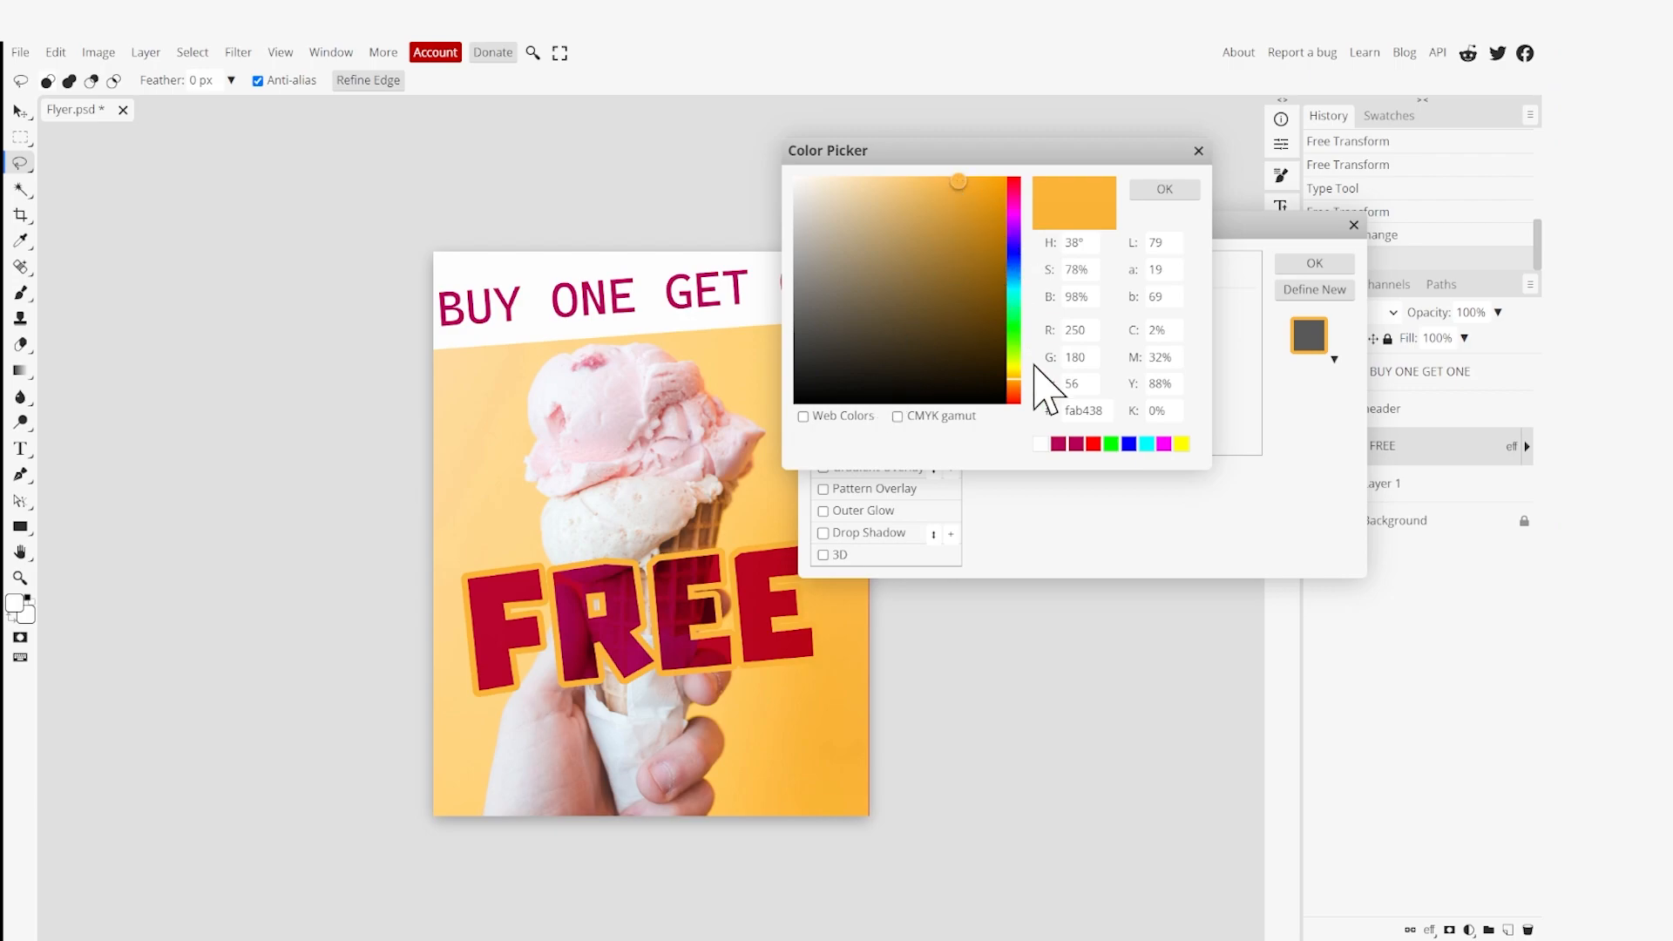
pyautogui.moveTo(1018, 382); pyautogui.dragTo(1018, 388)
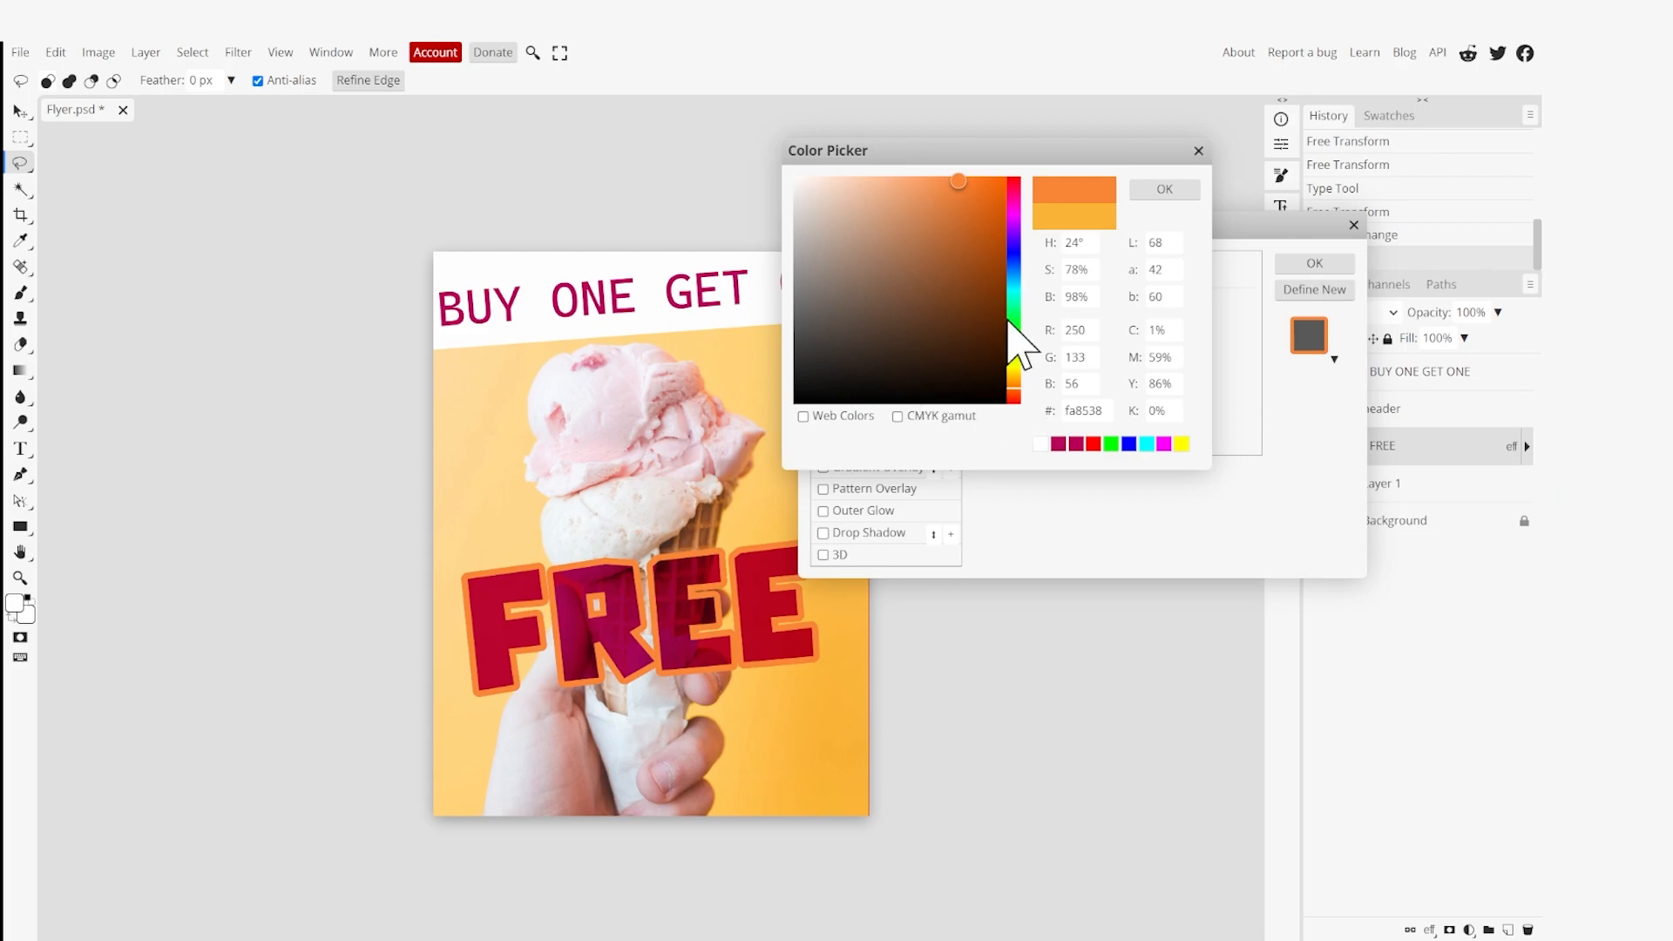
pyautogui.click(989, 183)
pyautogui.moveTo(994, 186); pyautogui.dragTo(1010, 187)
pyautogui.click(1168, 190)
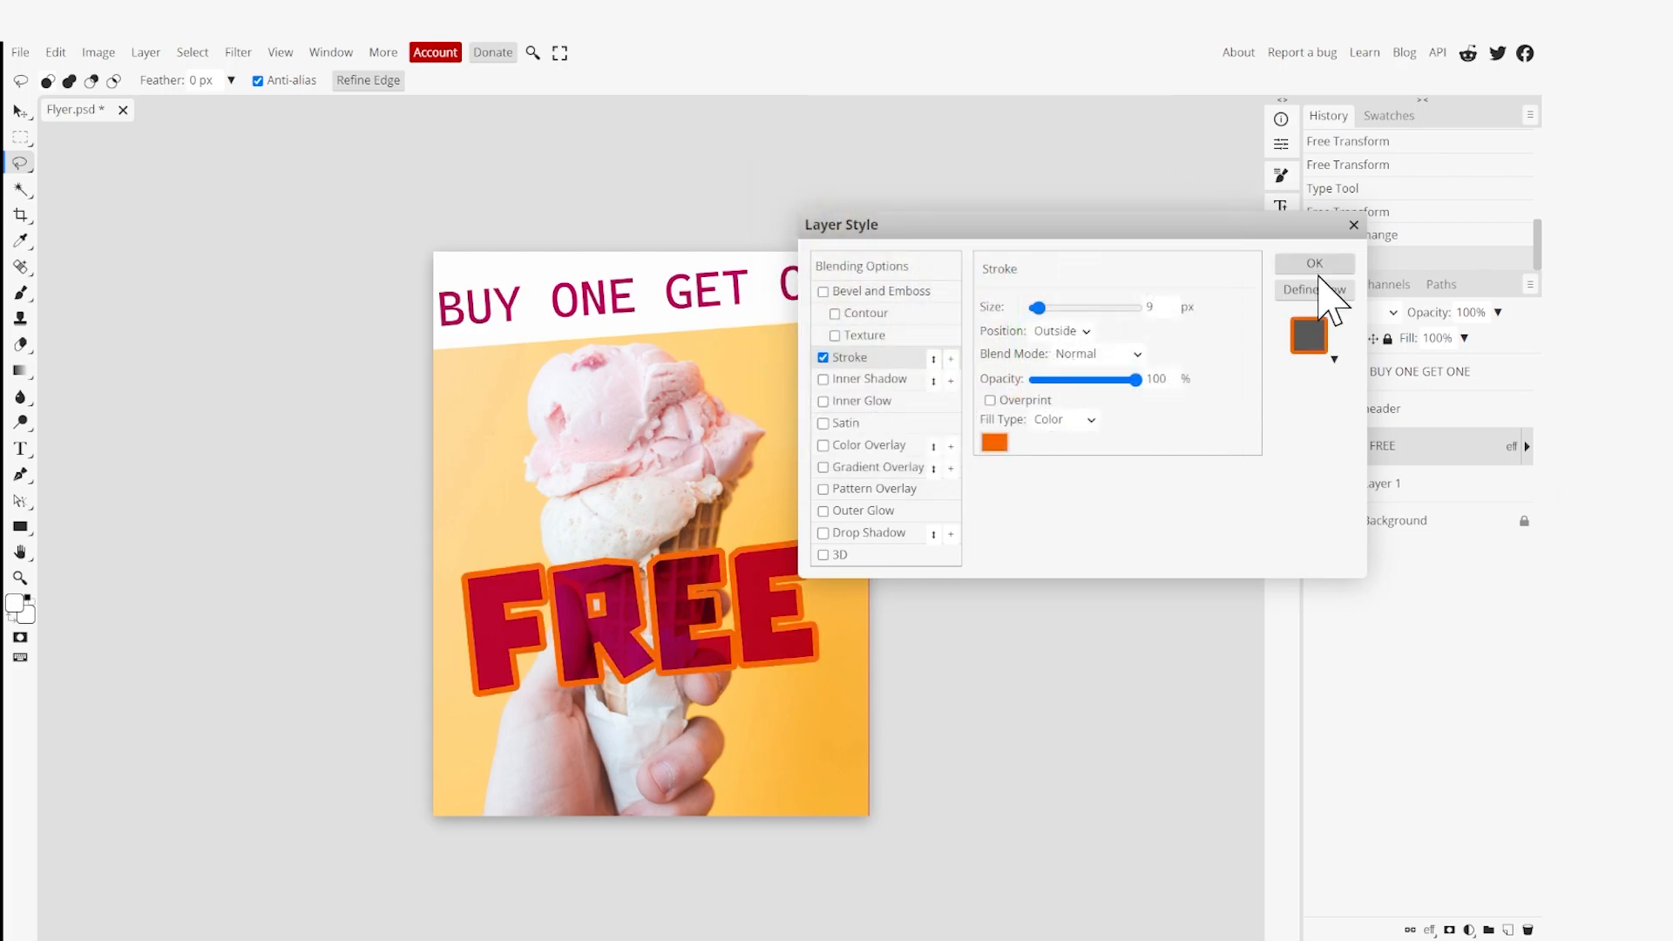
pyautogui.click(1317, 264)
# Copy the FREE layer's stroke effect to the header layer and the BUY ONE GET ONE text layer.
pyautogui.scroll(-1, 763, 465)
pyautogui.scroll(-2, 874, 392)
pyautogui.scroll(4, 913, 630)
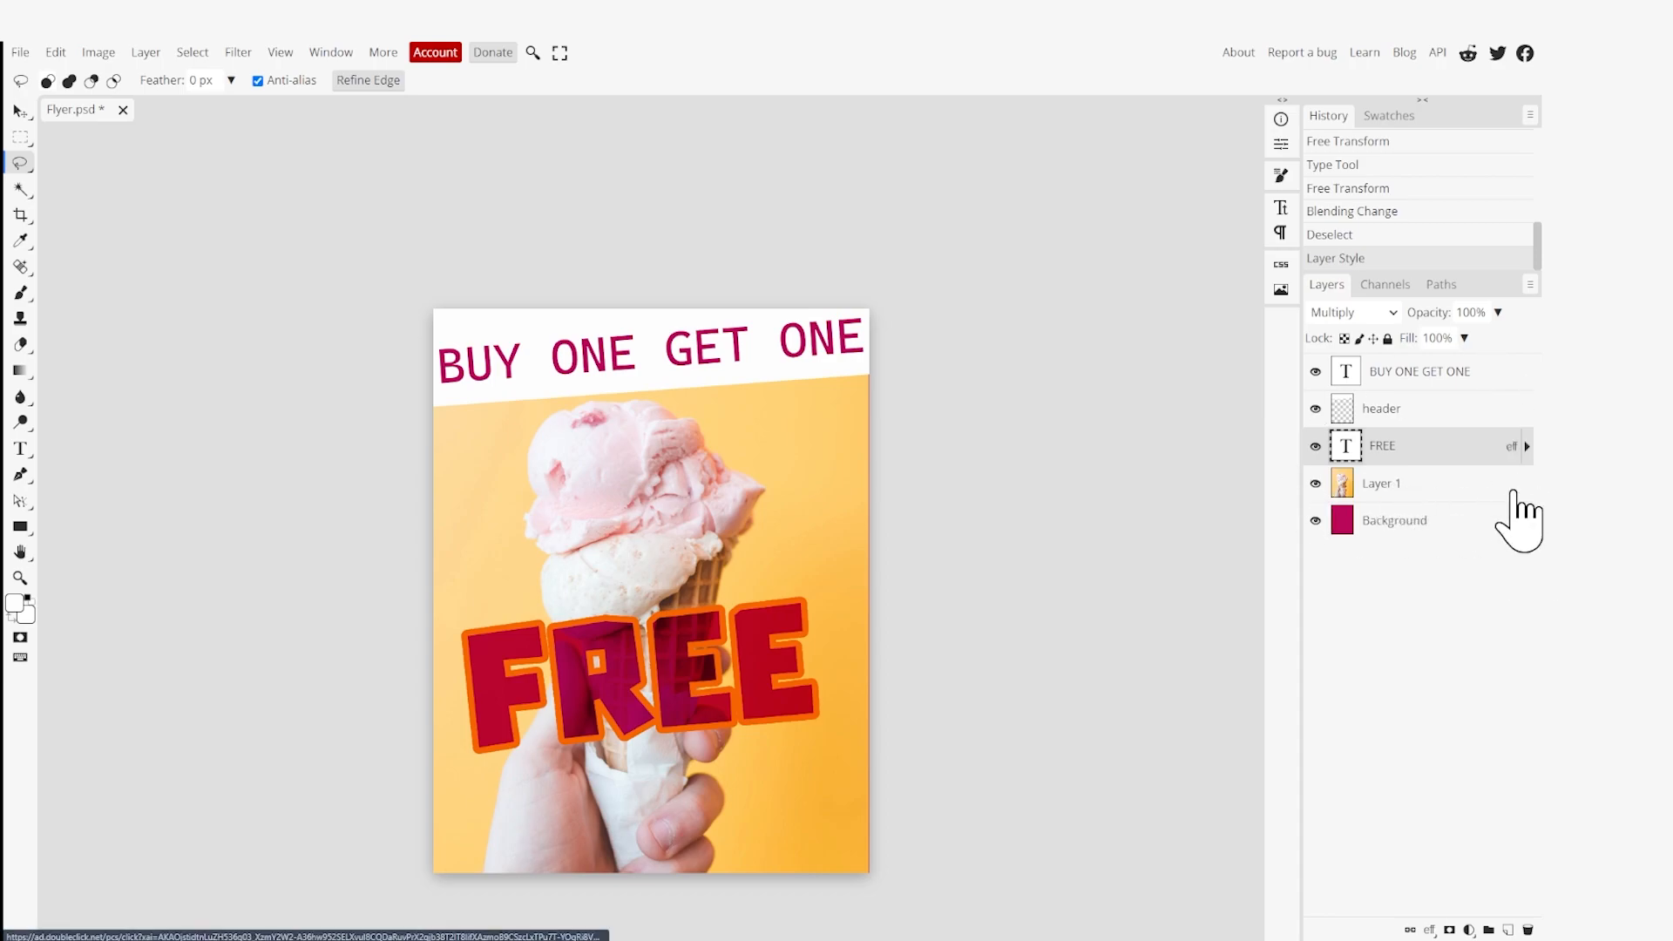
pyautogui.click(1525, 446)
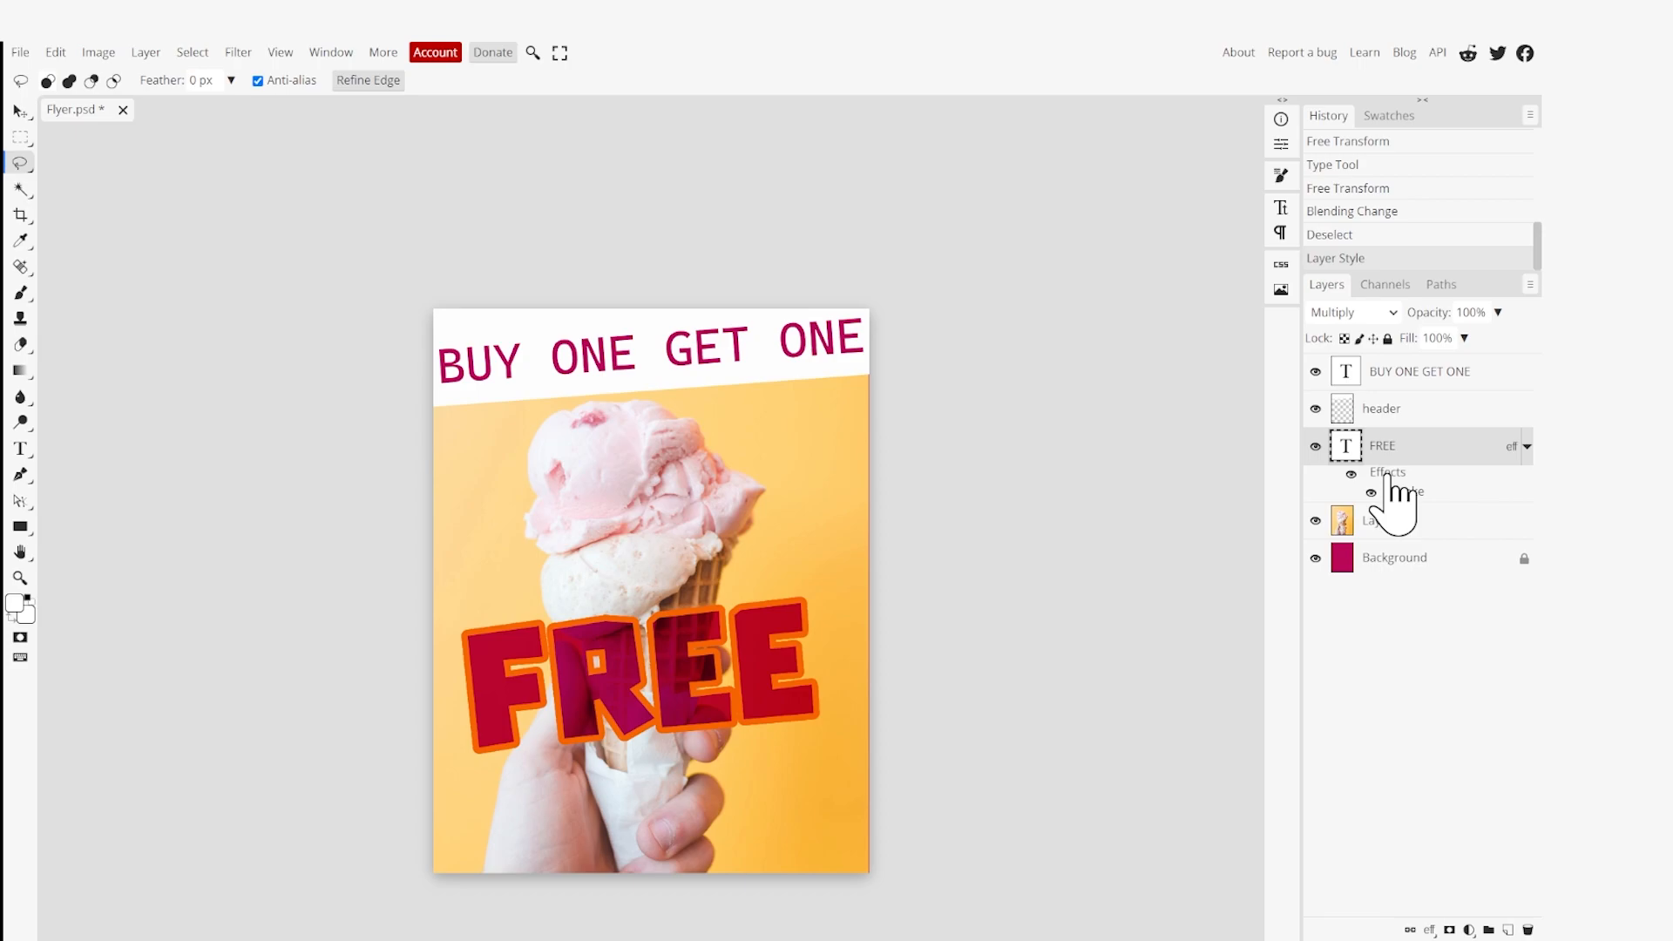
pyautogui.moveTo(1388, 475); pyautogui.dragTo(1384, 410)
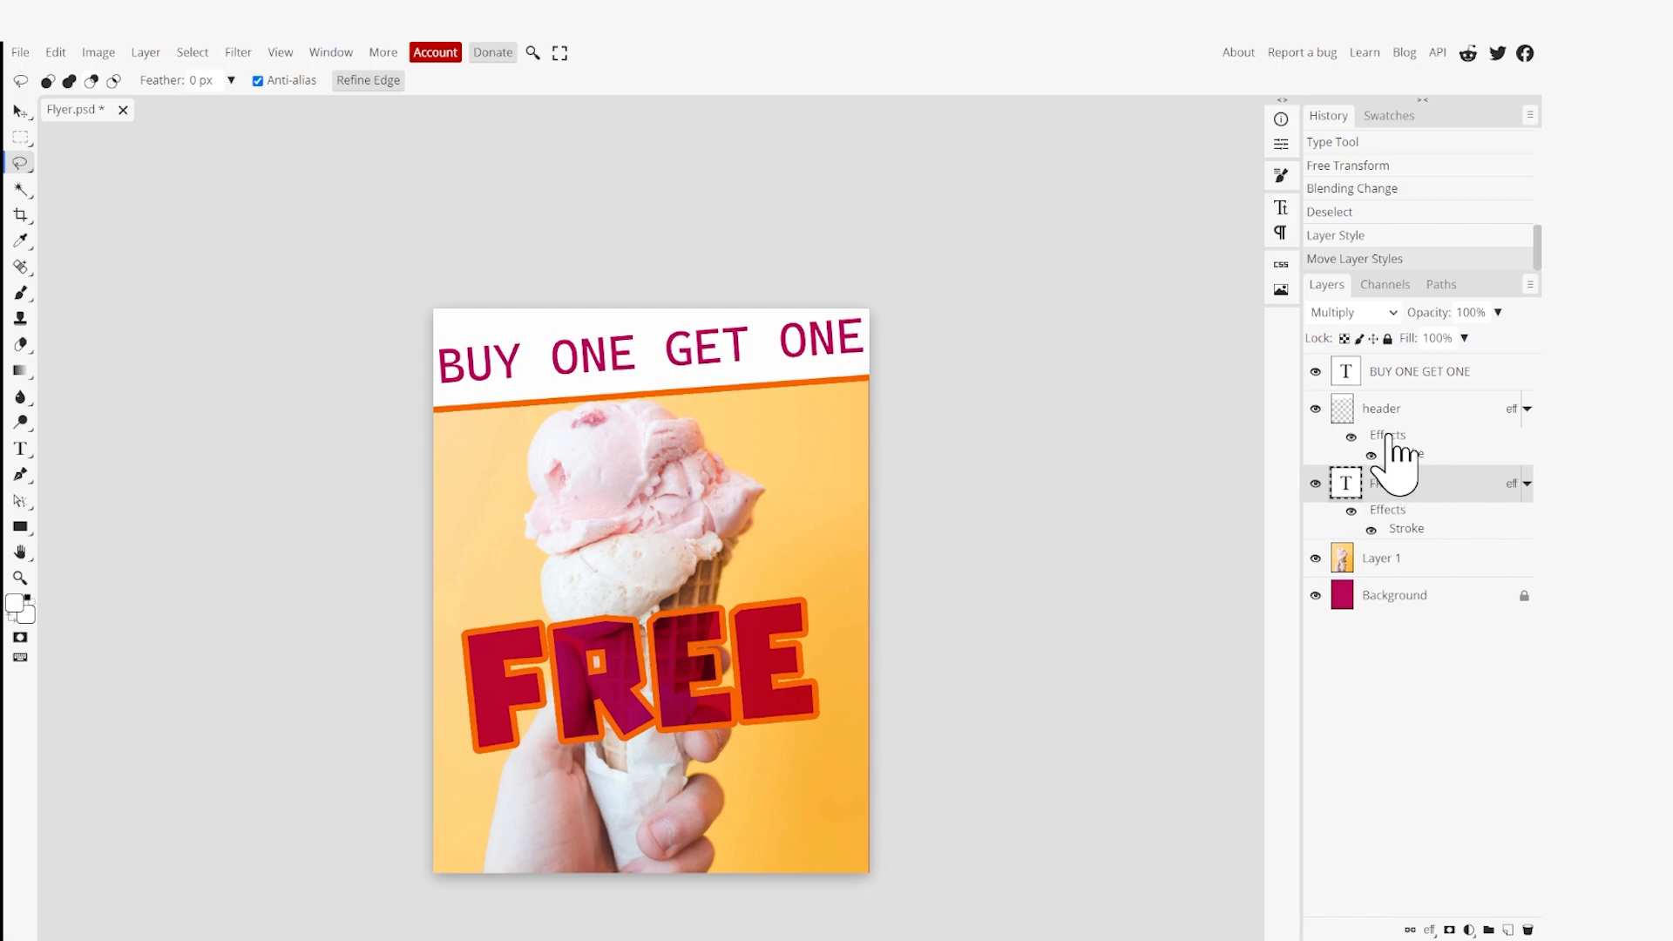
pyautogui.moveTo(1394, 440)
pyautogui.mouseDown()
pyautogui.moveTo(1430, 441)
pyautogui.moveTo(1420, 373)
pyautogui.mouseUp()
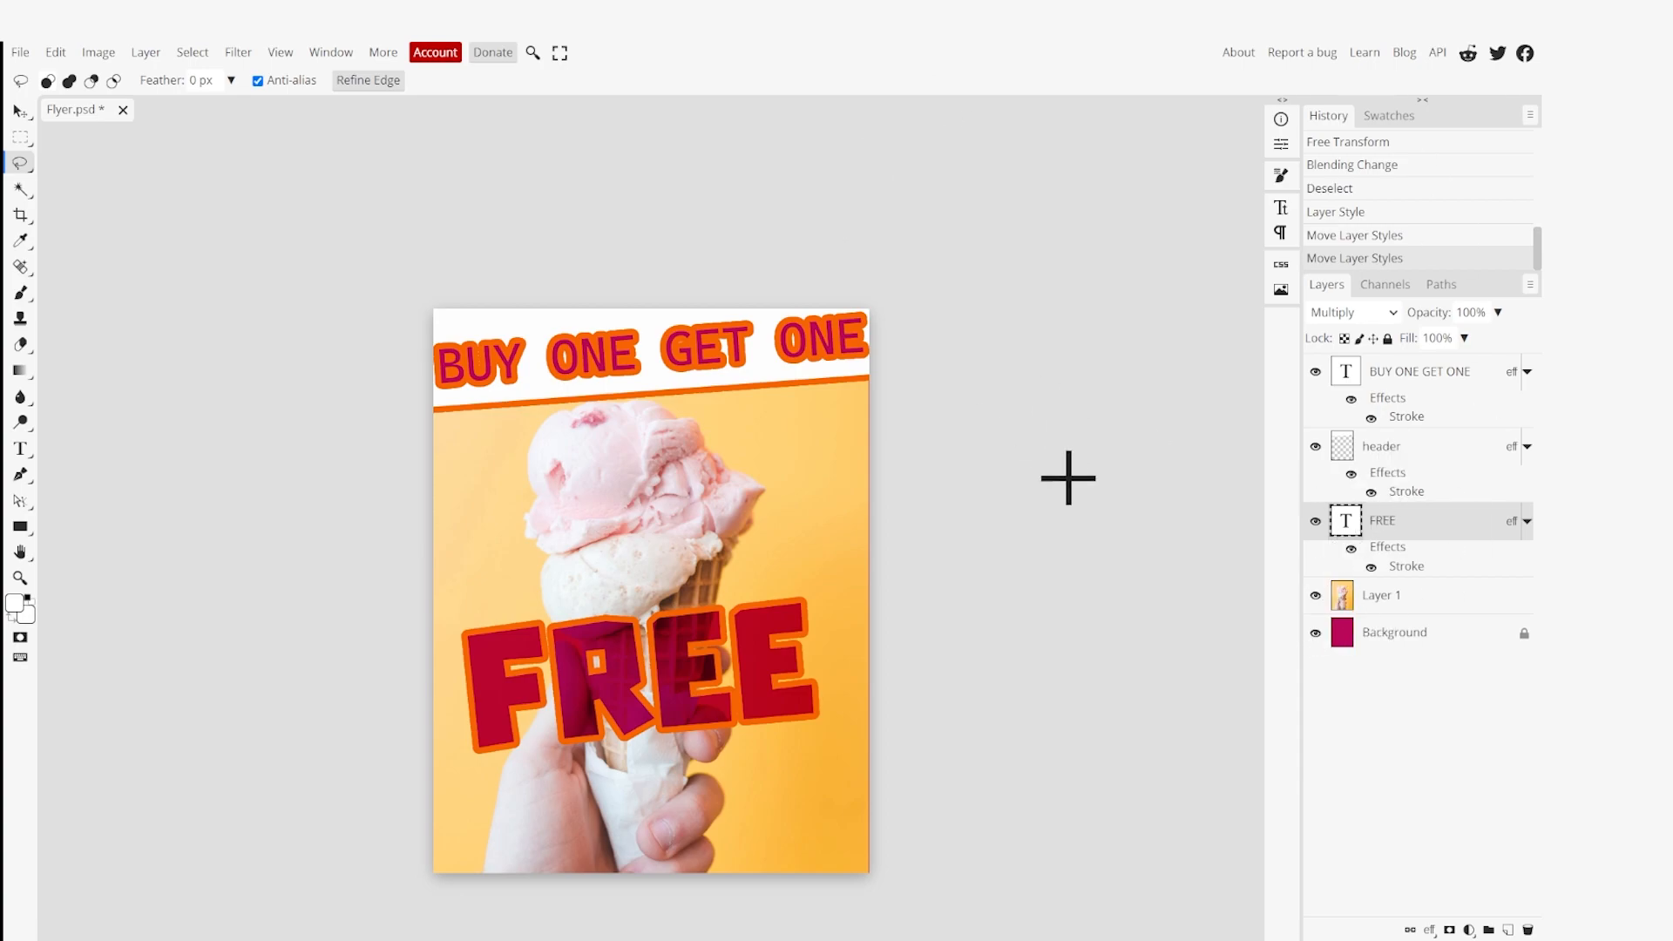
# Reduce the stroke size of the BUY ONE GET ONE text to 3 px in its layer style.
pyautogui.rightClick(1396, 384)
pyautogui.click(1406, 390)
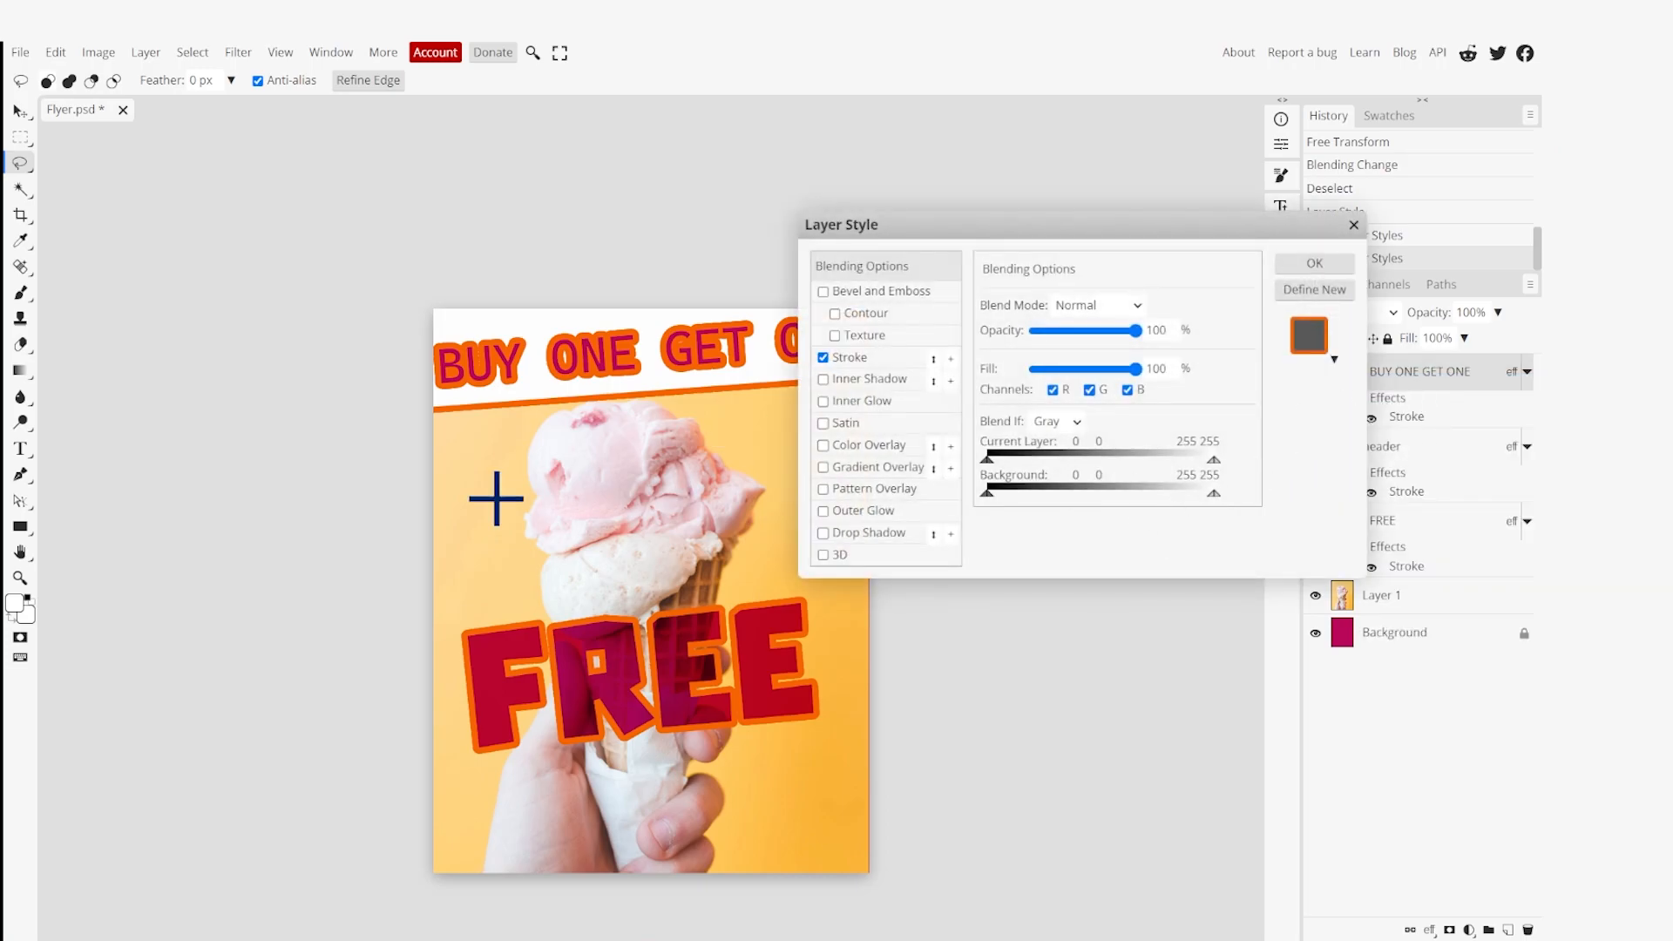
pyautogui.click(849, 357)
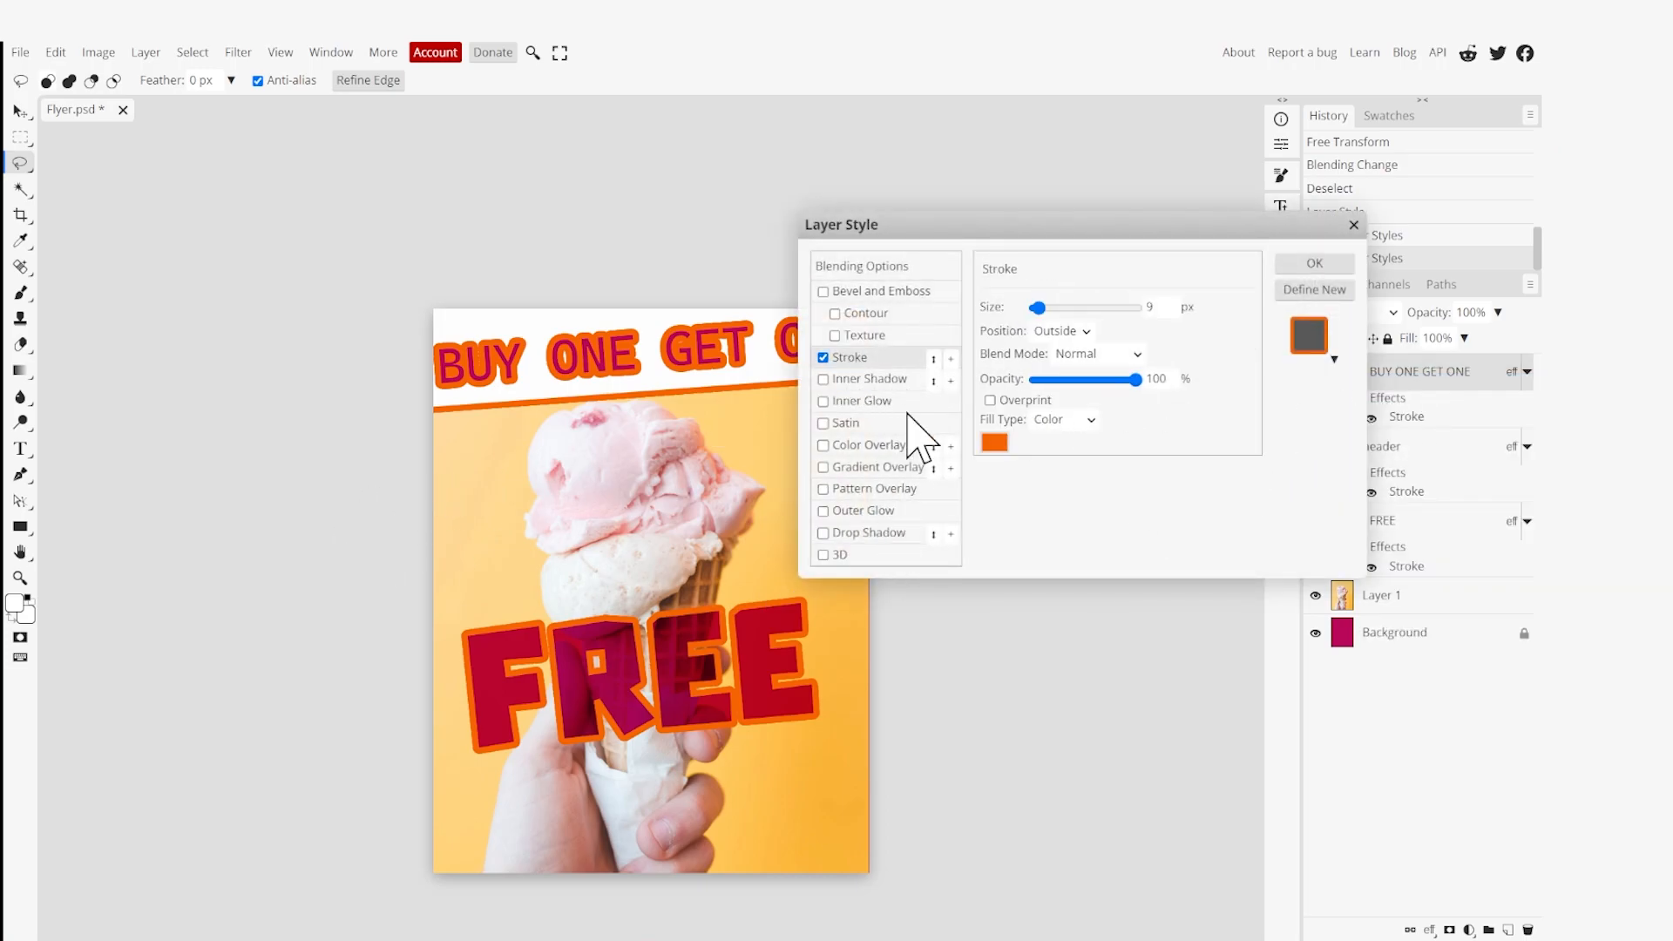
pyautogui.moveTo(1038, 309); pyautogui.dragTo(1036, 308)
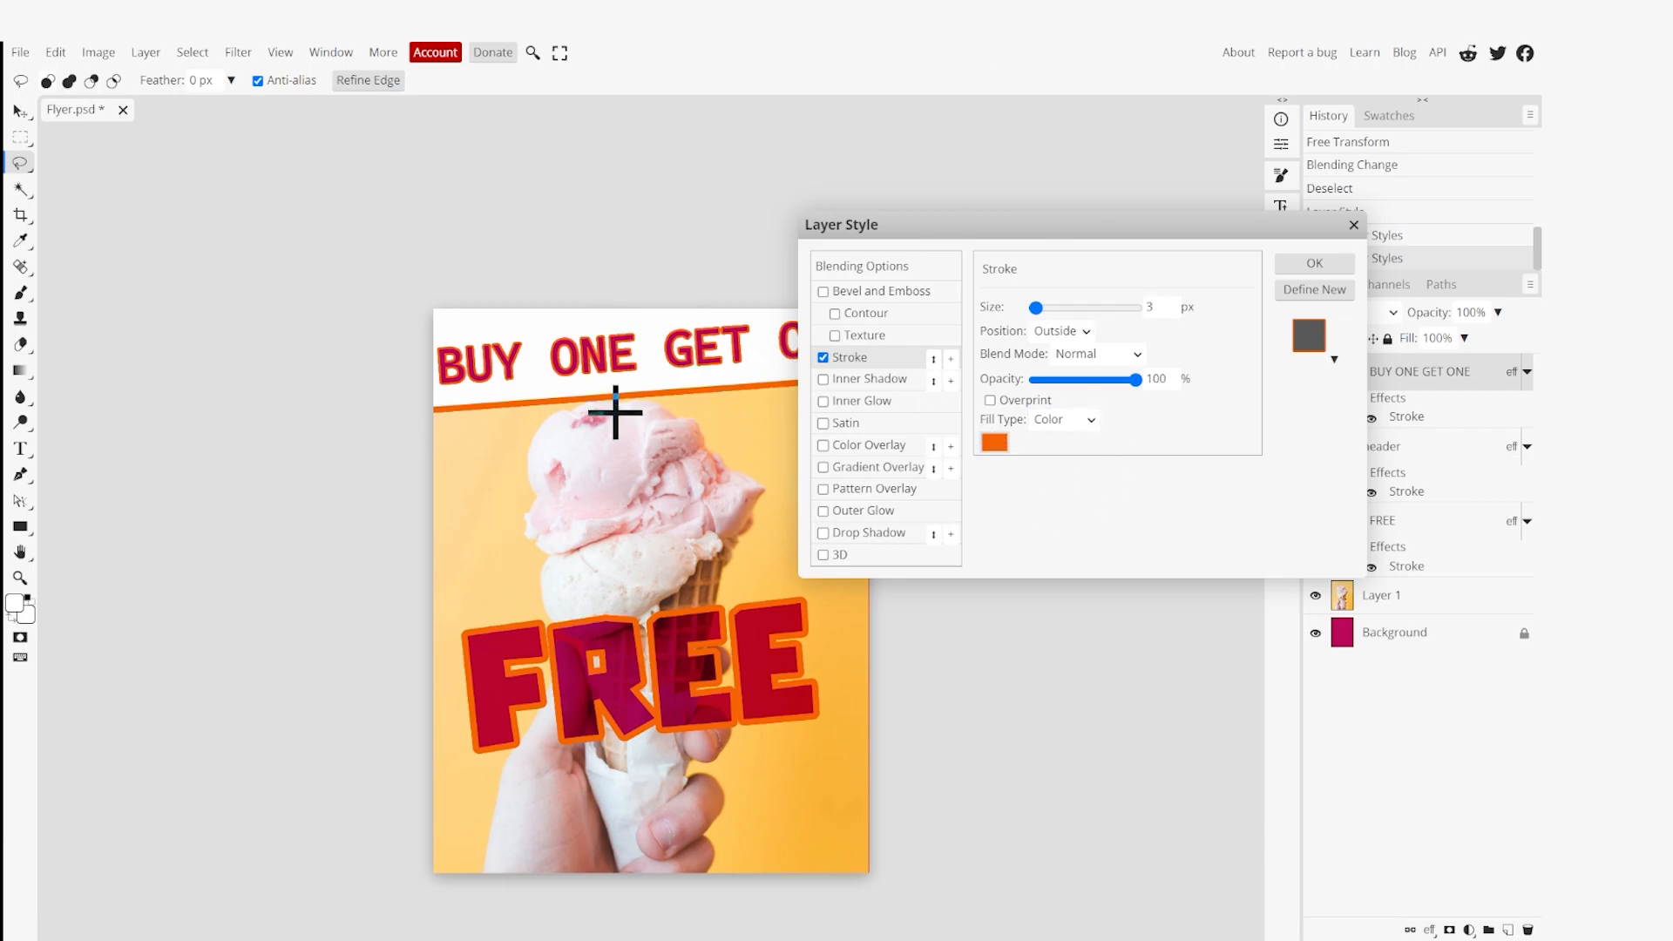
pyautogui.moveTo(953, 228); pyautogui.dragTo(1138, 251)
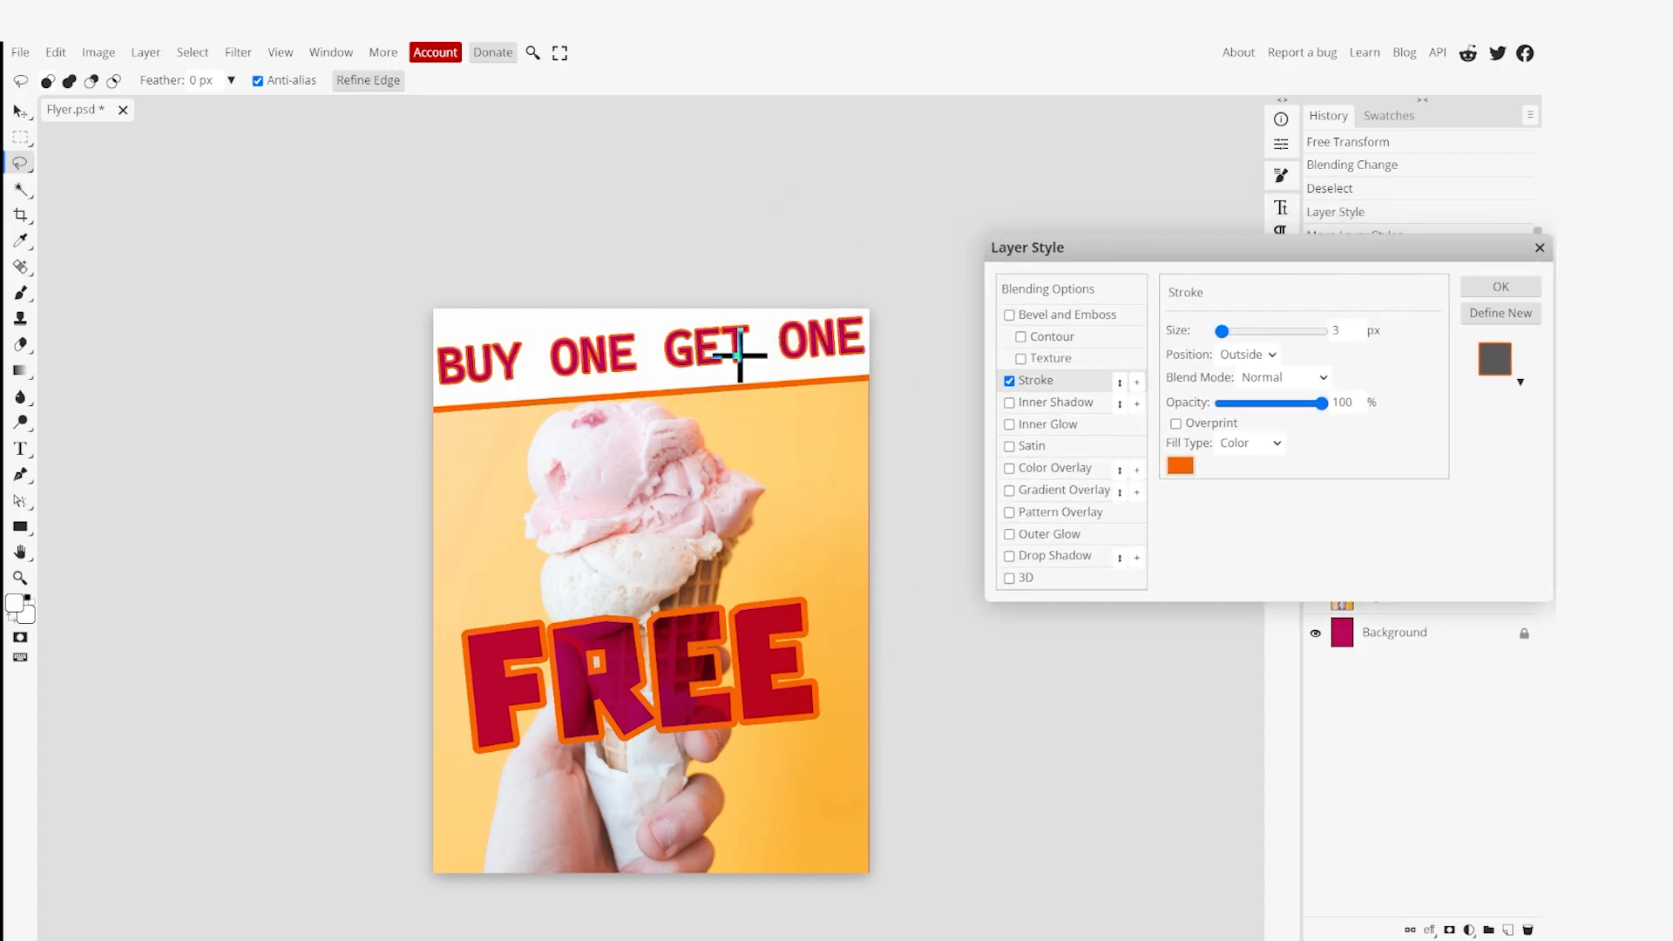
# Add a Color Overlay in pale cream fdf0d9 to the BUY ONE GET ONE text.
pyautogui.click(1008, 469)
pyautogui.click(1053, 469)
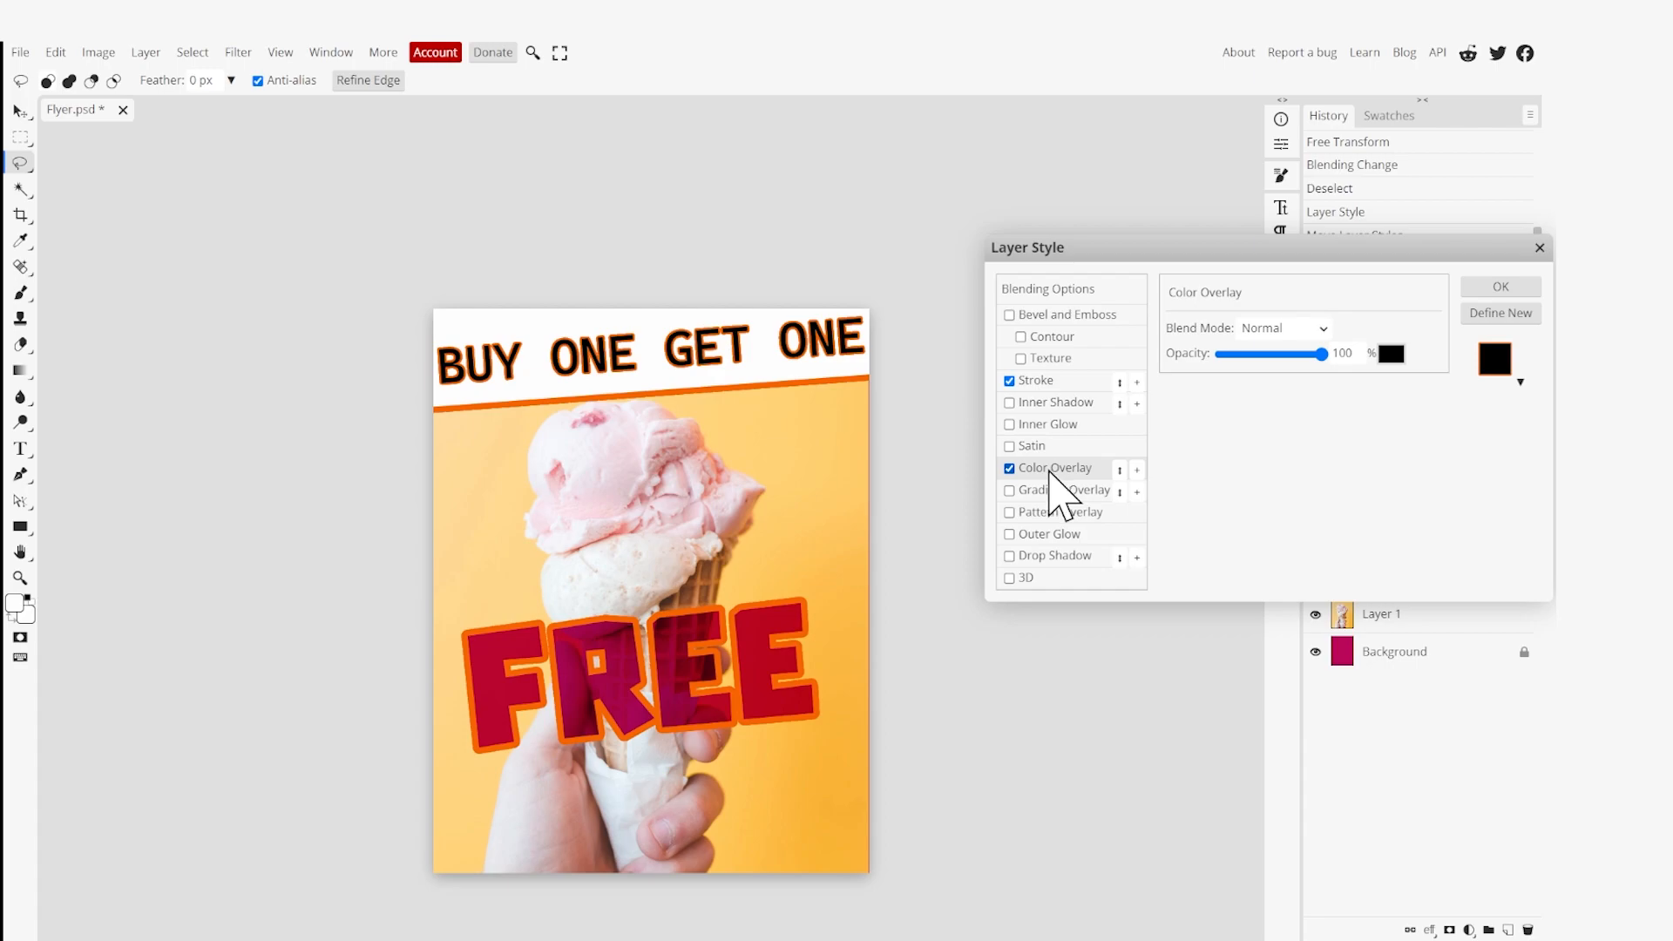
pyautogui.click(1391, 353)
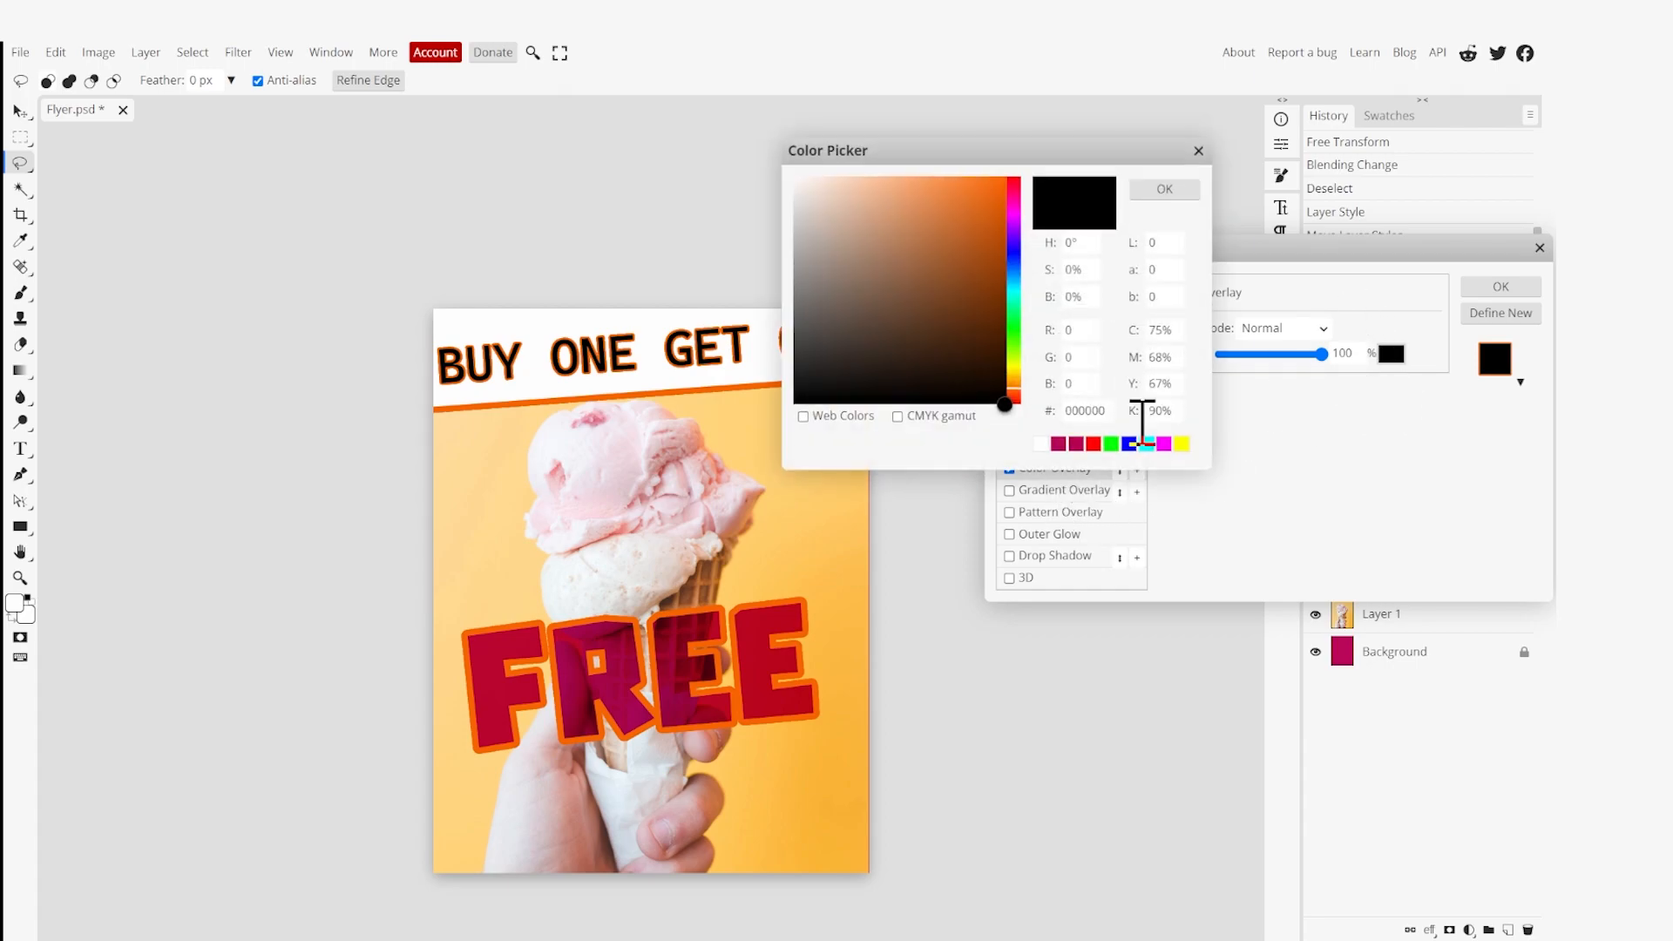
pyautogui.click(784, 570)
pyautogui.click(803, 560)
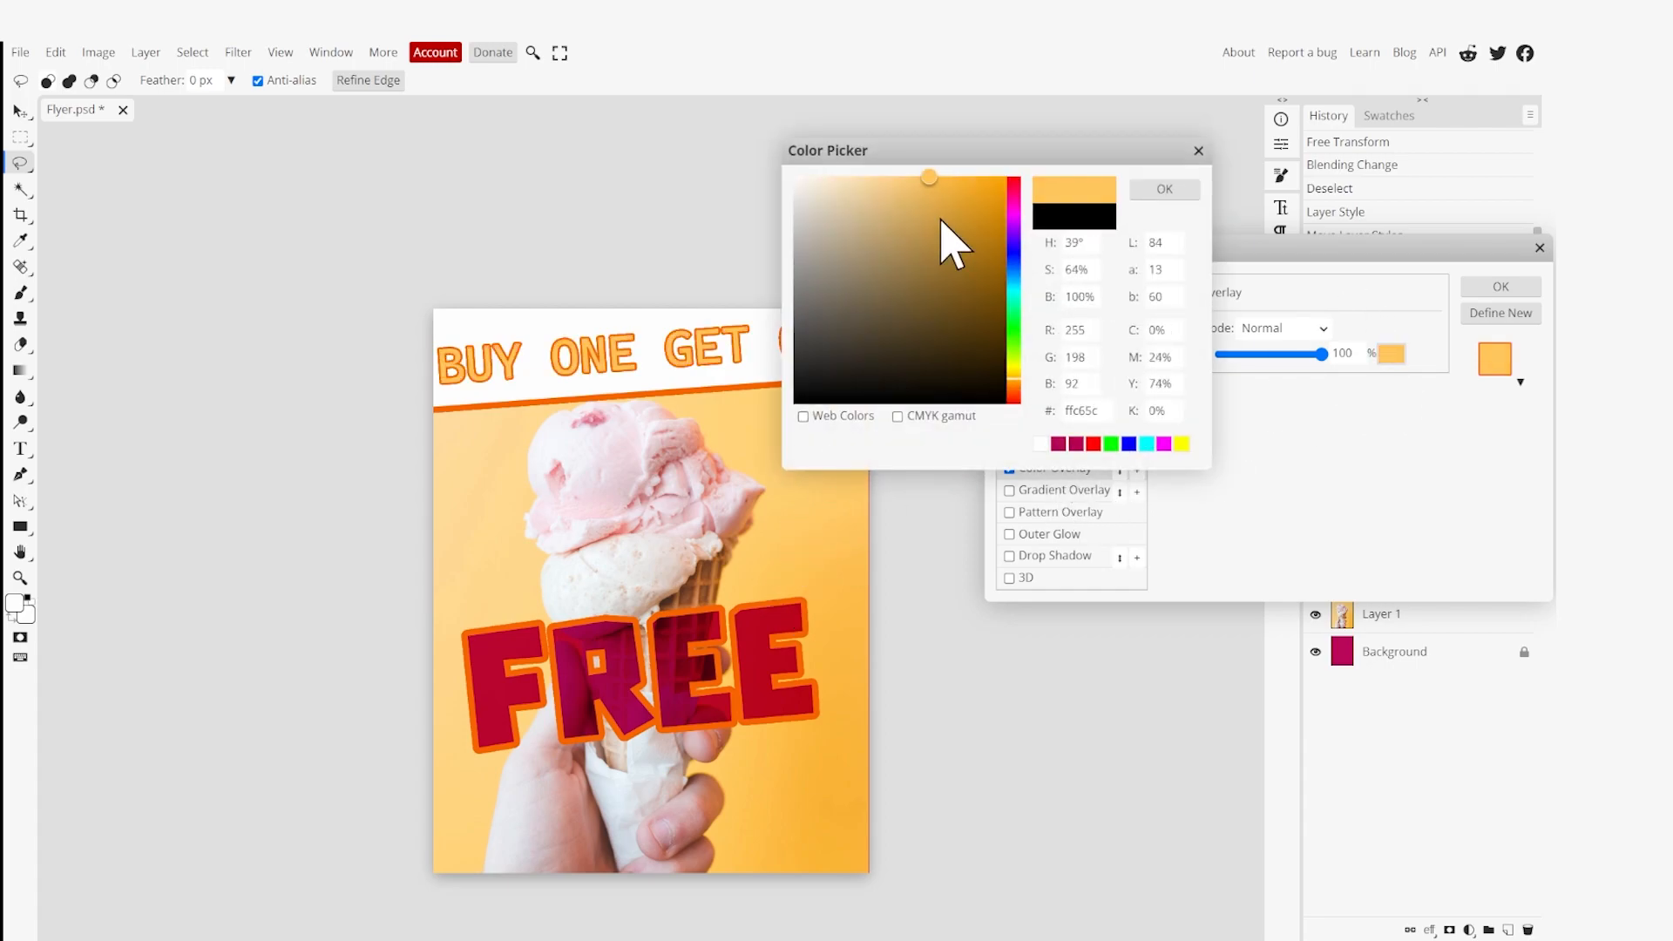
pyautogui.moveTo(1002, 157); pyautogui.dragTo(1110, 386)
pyautogui.click(1008, 479)
pyautogui.moveTo(1011, 484)
pyautogui.mouseDown()
pyautogui.moveTo(933, 438)
pyautogui.moveTo(960, 459)
pyautogui.moveTo(952, 417)
pyautogui.moveTo(924, 421)
pyautogui.moveTo(935, 411)
pyautogui.mouseUp()
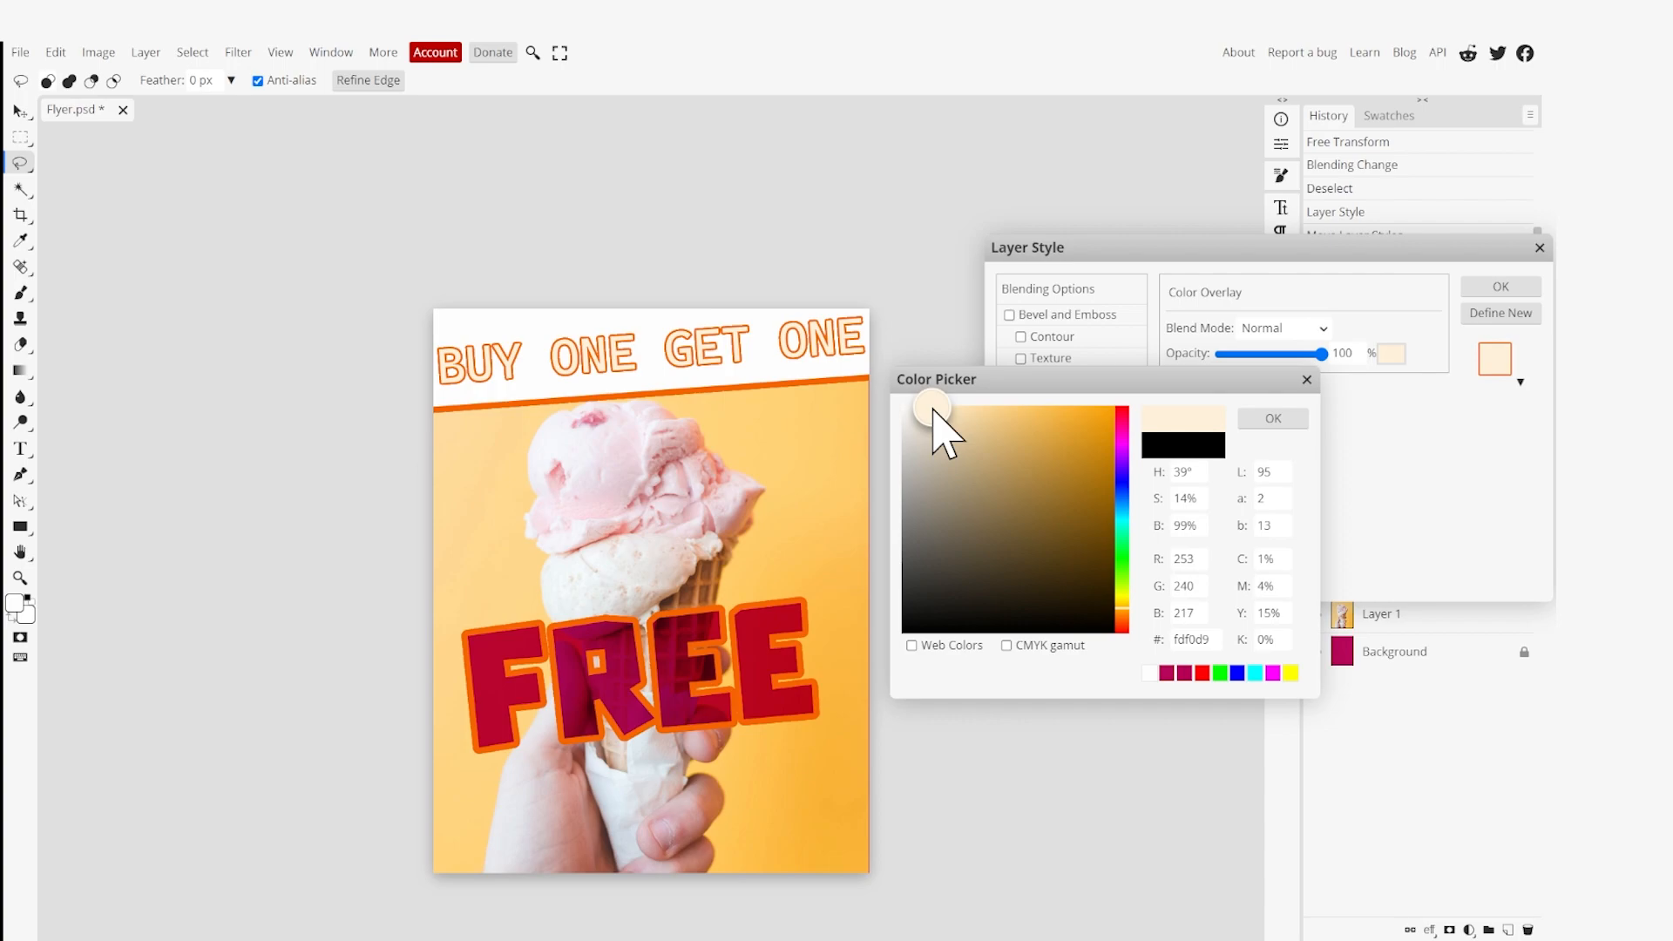
pyautogui.click(1271, 422)
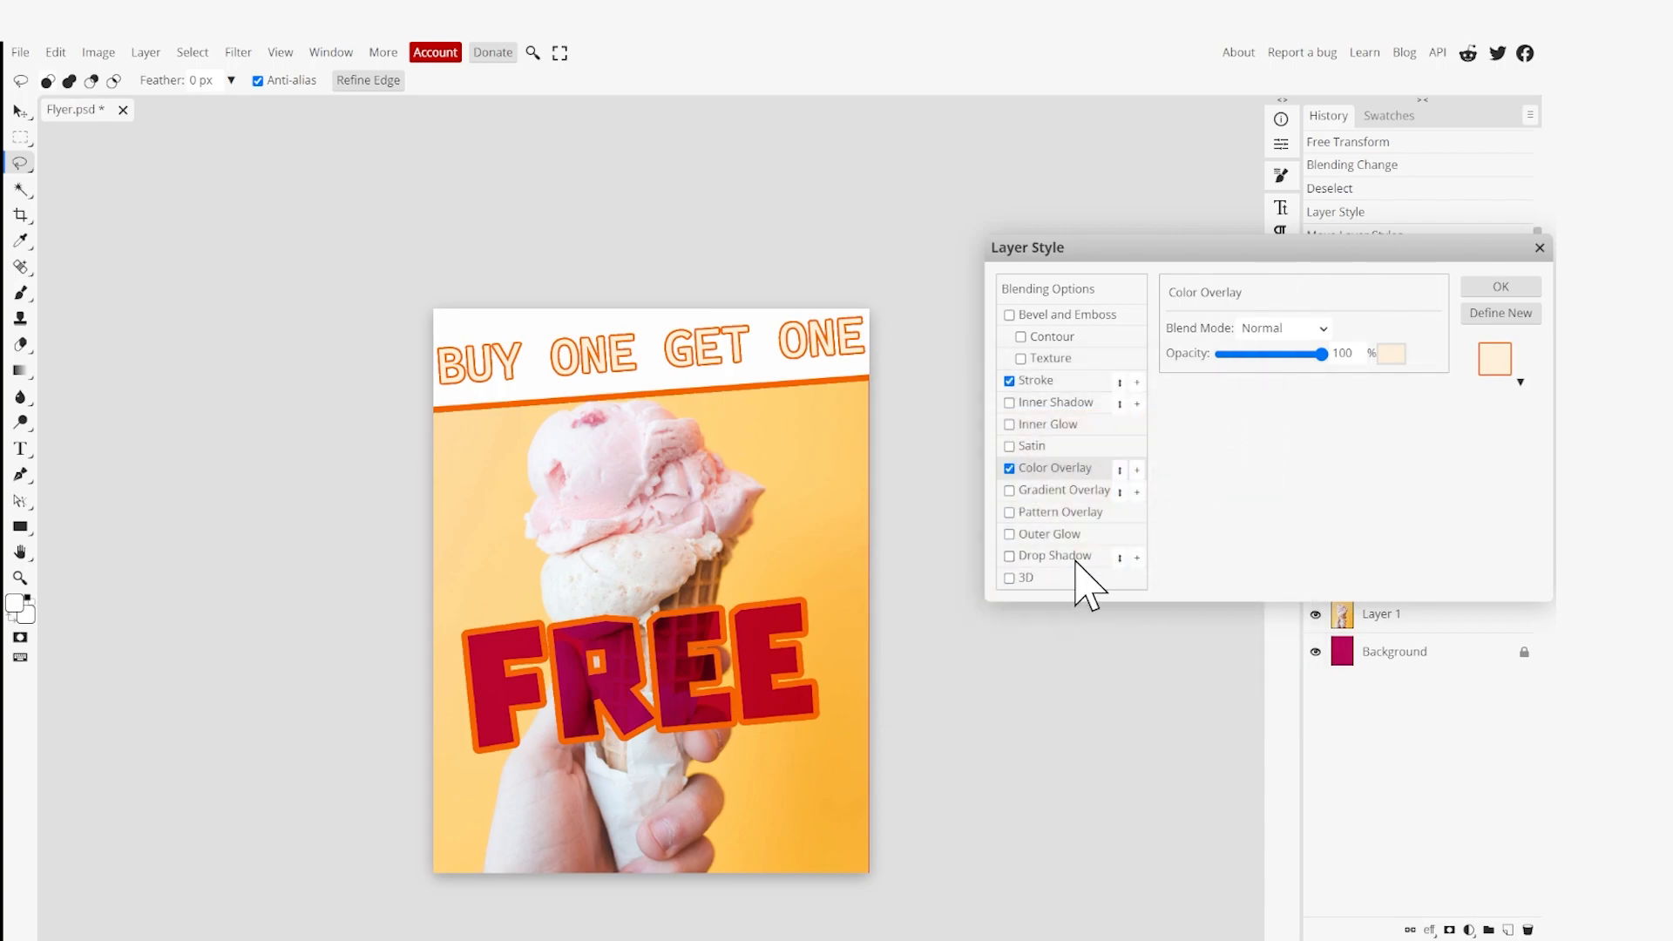
# Add a Drop Shadow with Normal blend mode and 9 px distance to the BUY ONE GET ONE text and apply the style.
pyautogui.click(1009, 557)
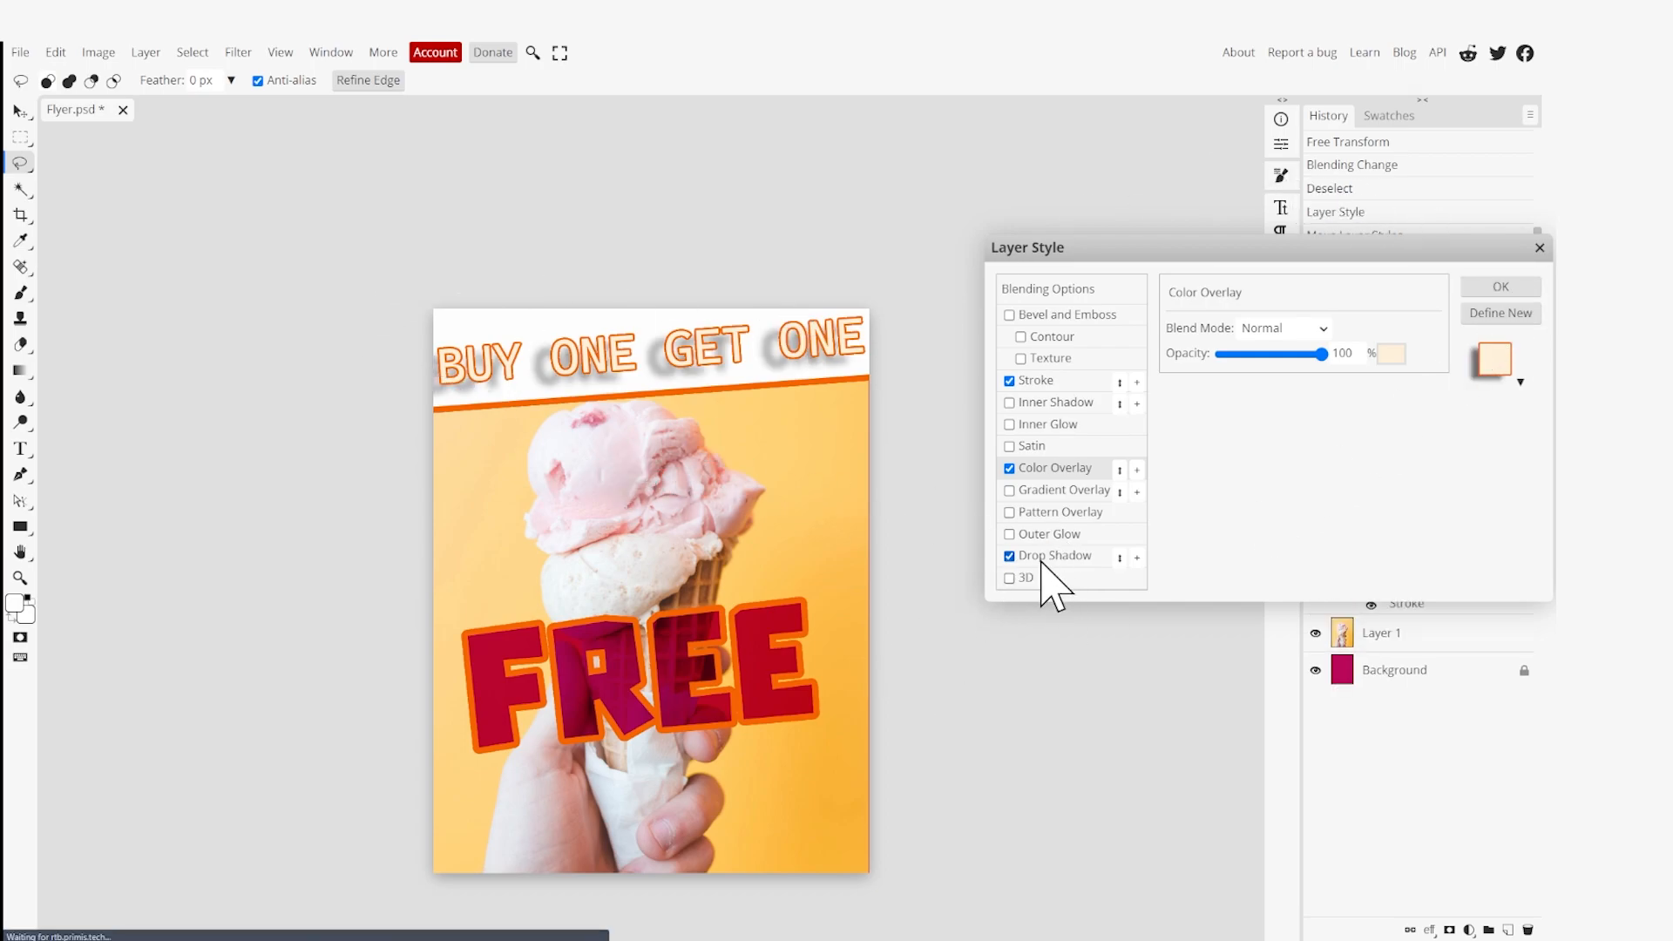
pyautogui.click(1079, 556)
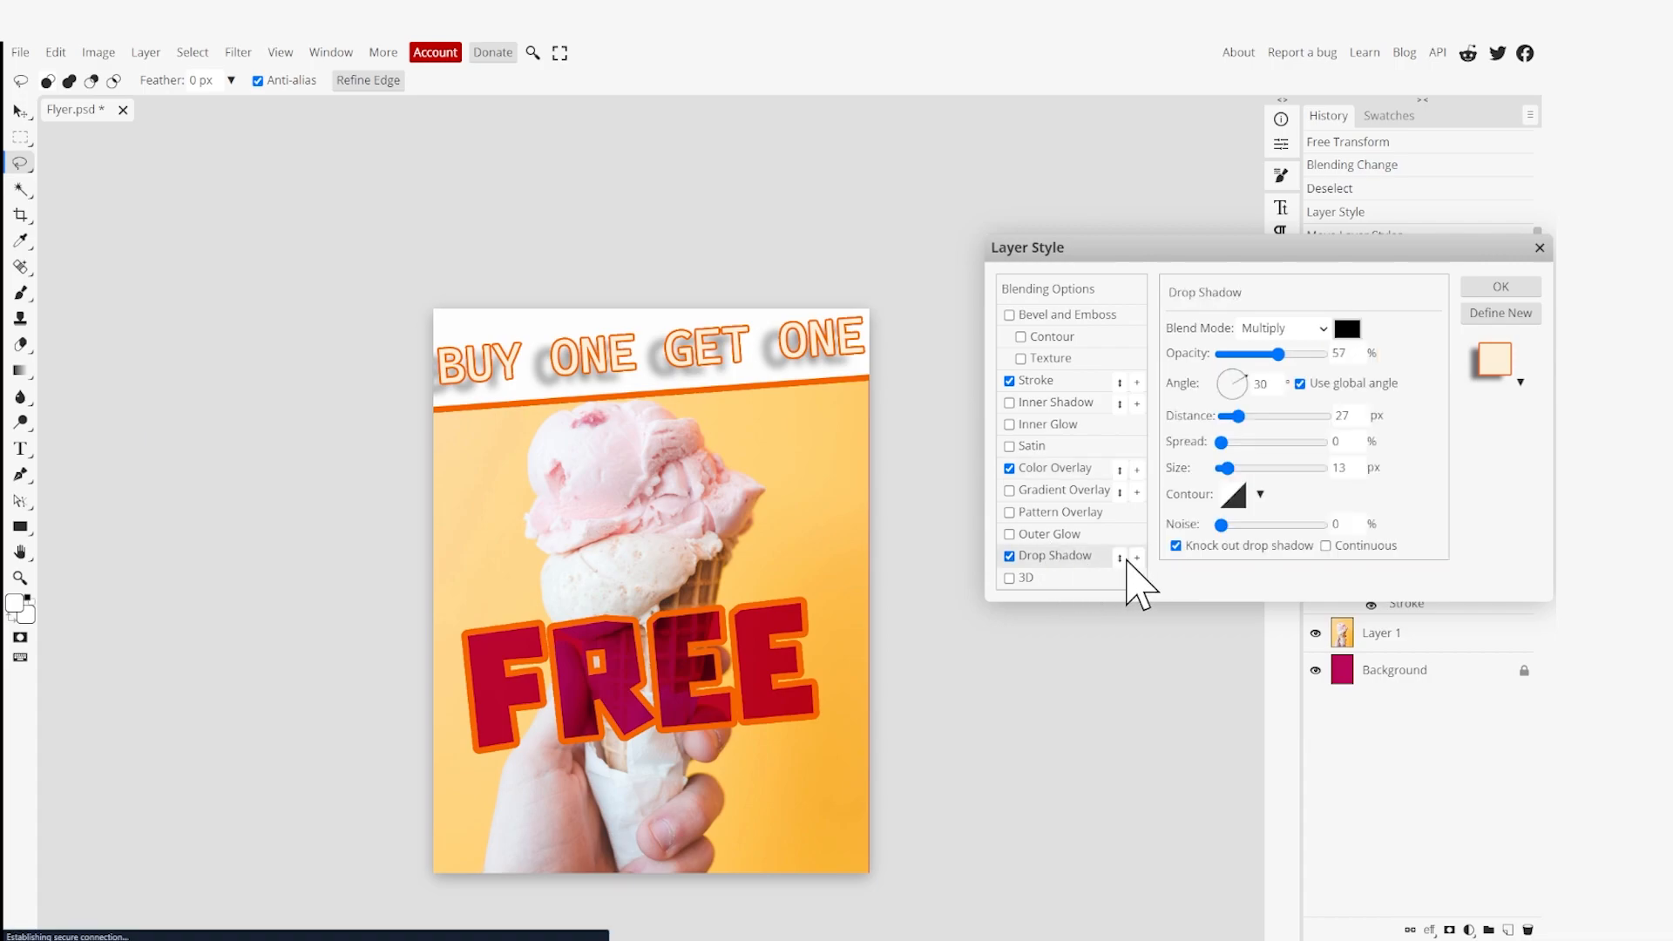
pyautogui.click(1296, 329)
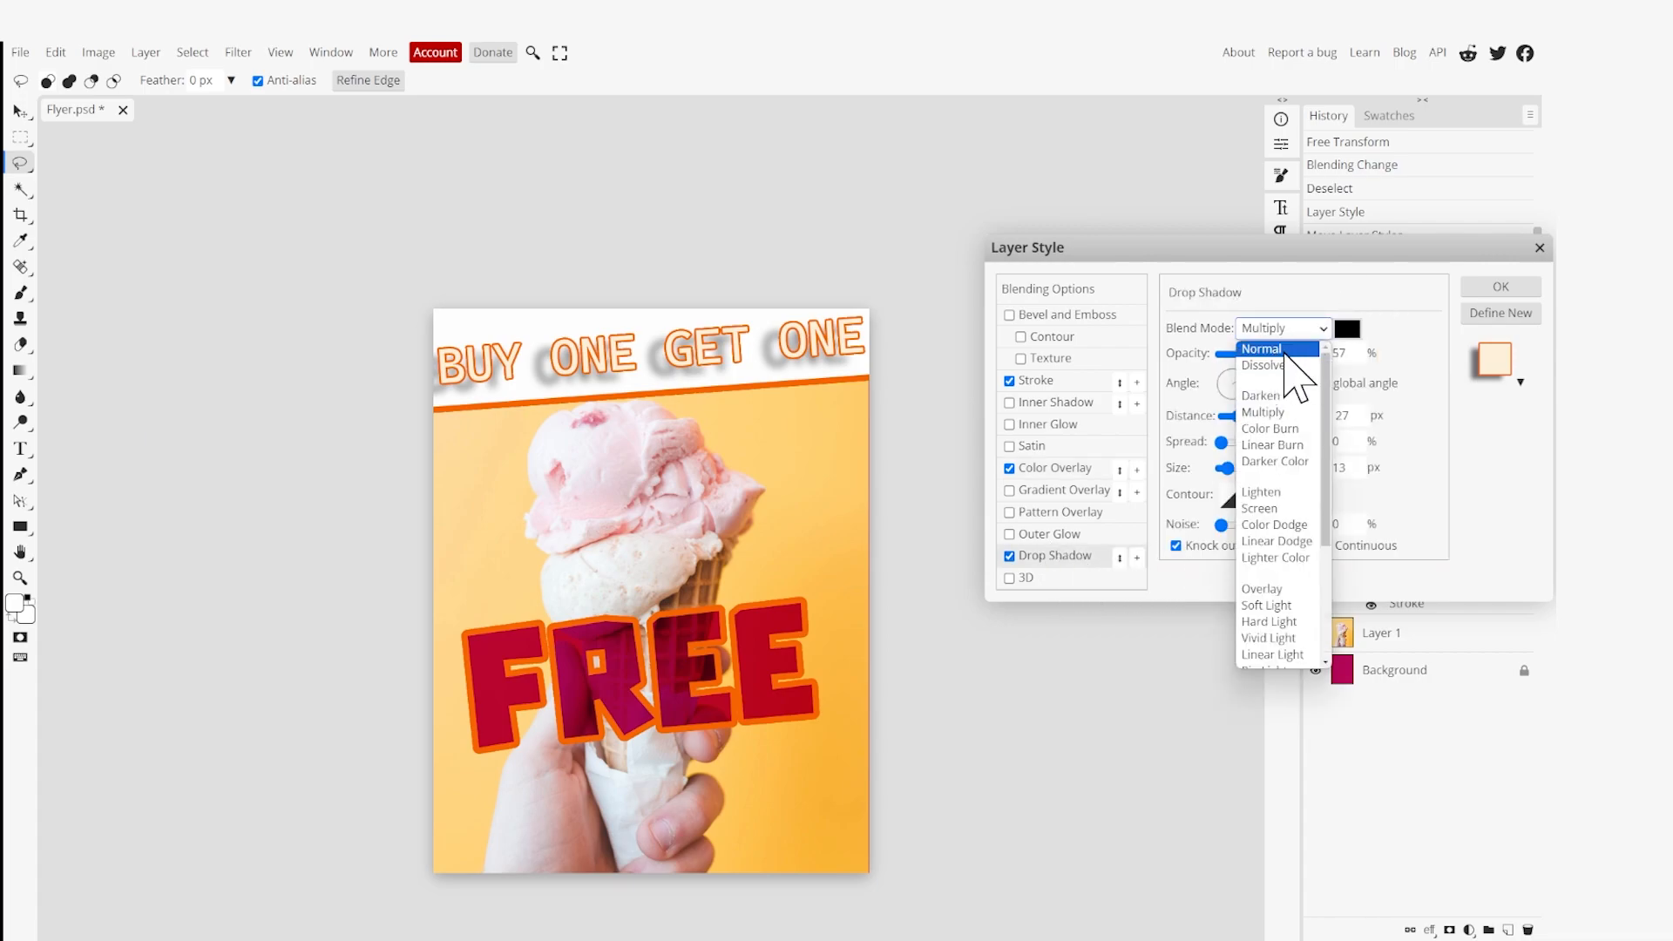
pyautogui.click(1277, 350)
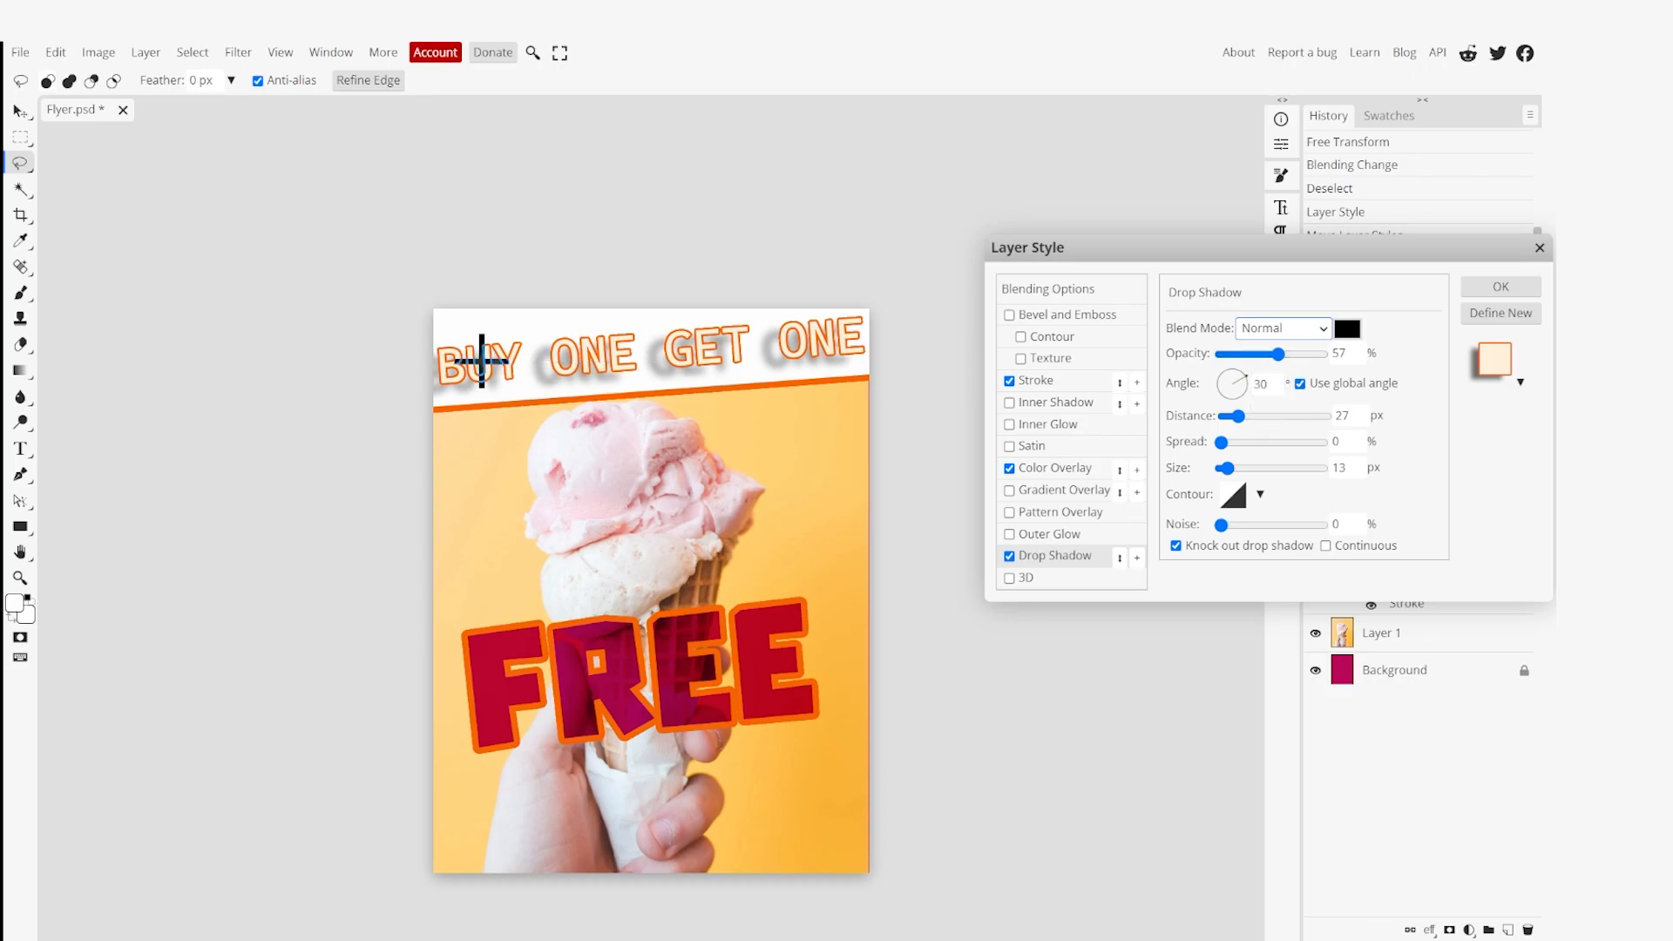
pyautogui.moveTo(1238, 417); pyautogui.dragTo(1228, 416)
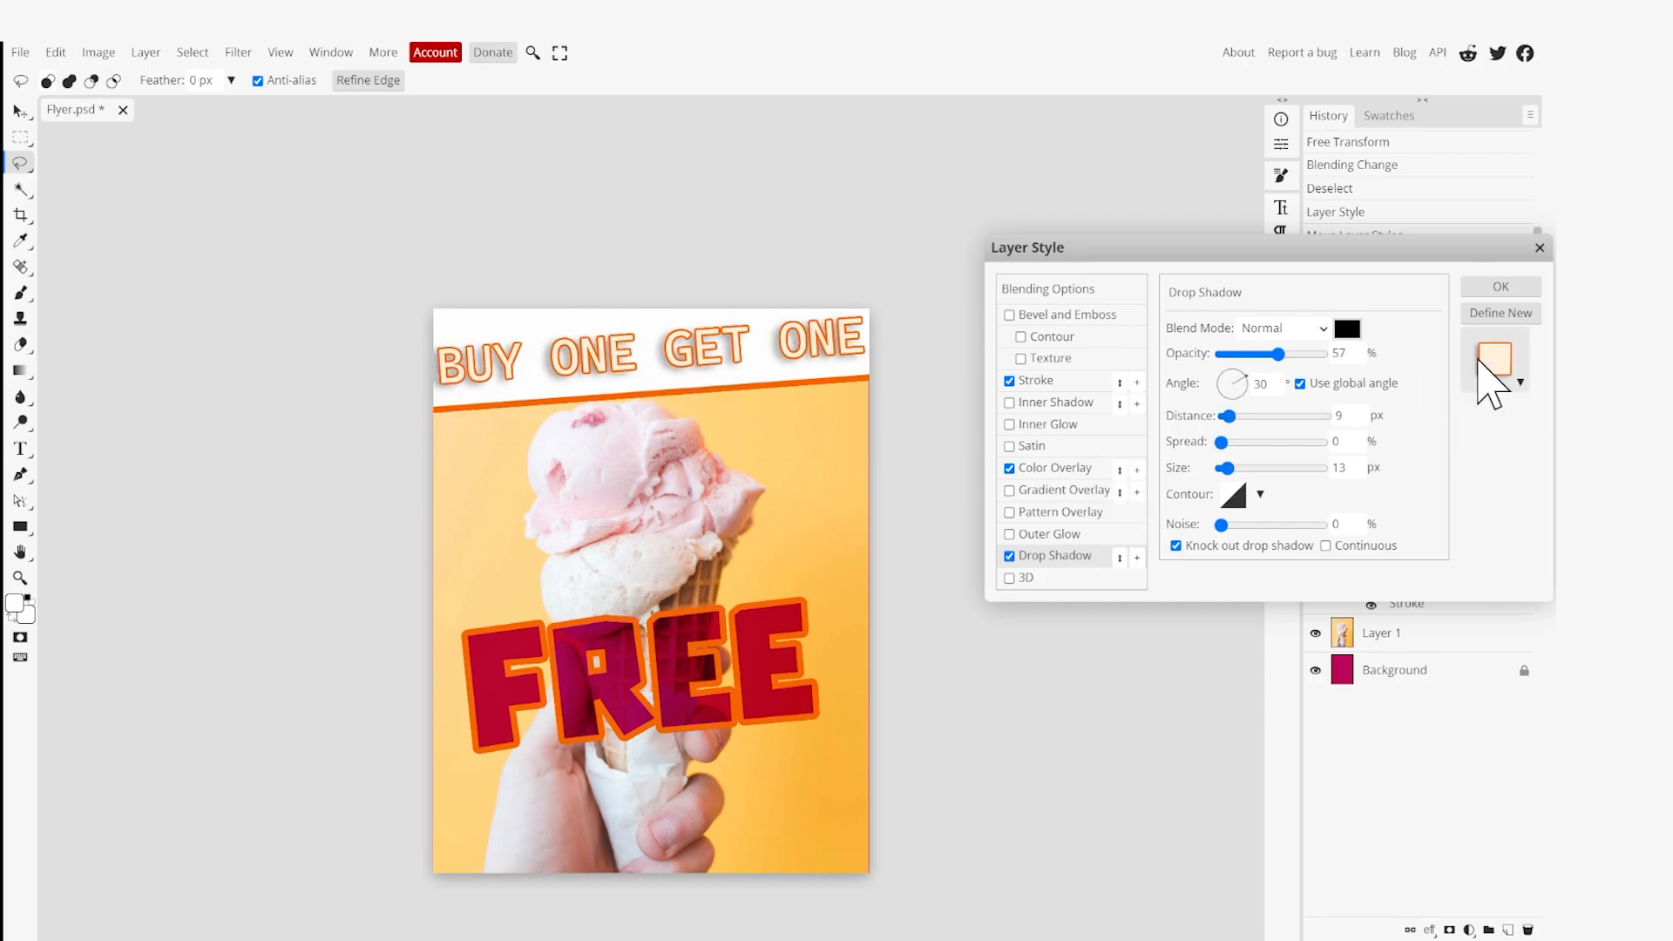
pyautogui.click(1512, 290)
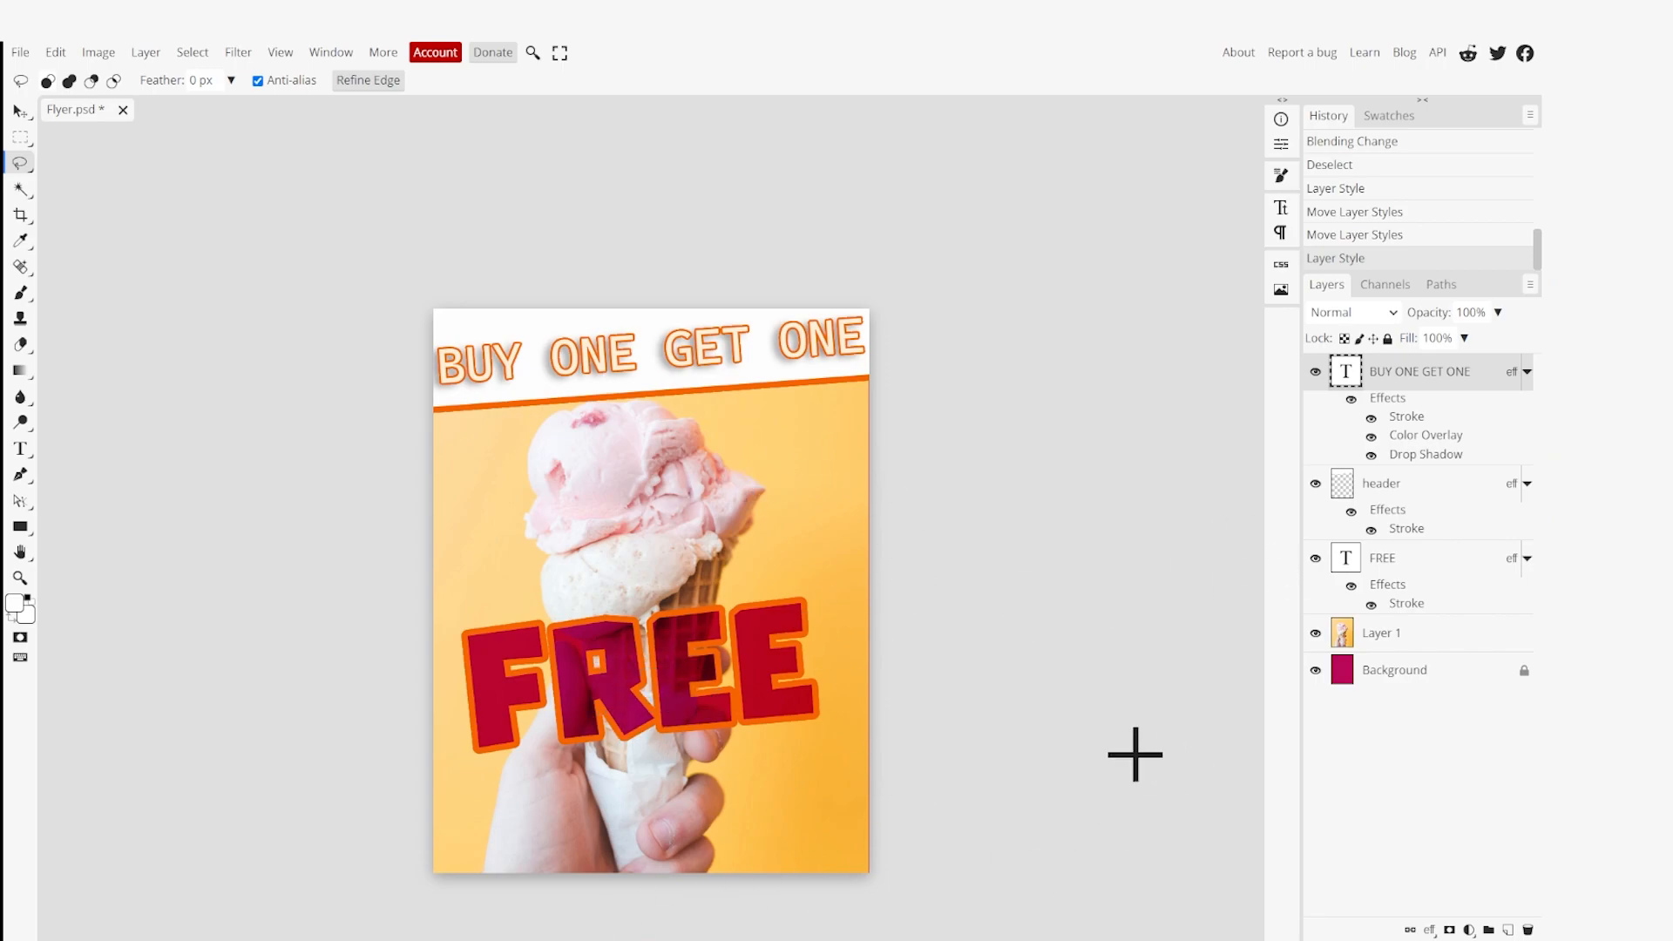
# Move the FREE text down below the ice cream scoops onto the hand, centred at about X 297 px, Y 607 px.
pyautogui.click(1409, 585)
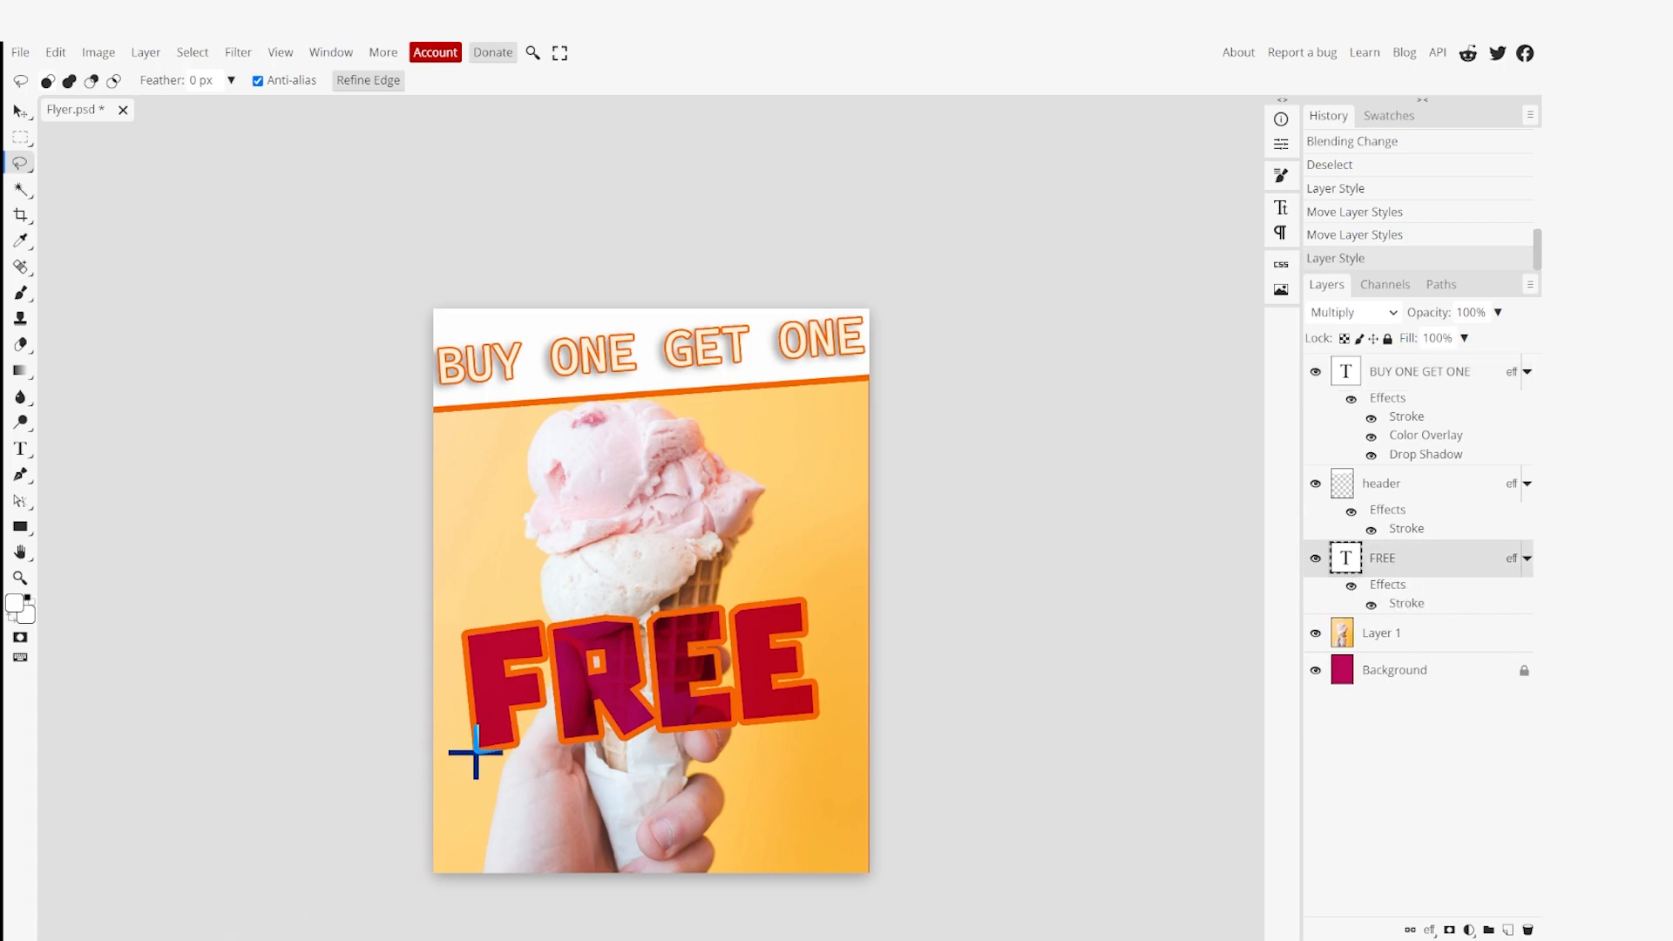
pyautogui.rightClick(612, 673)
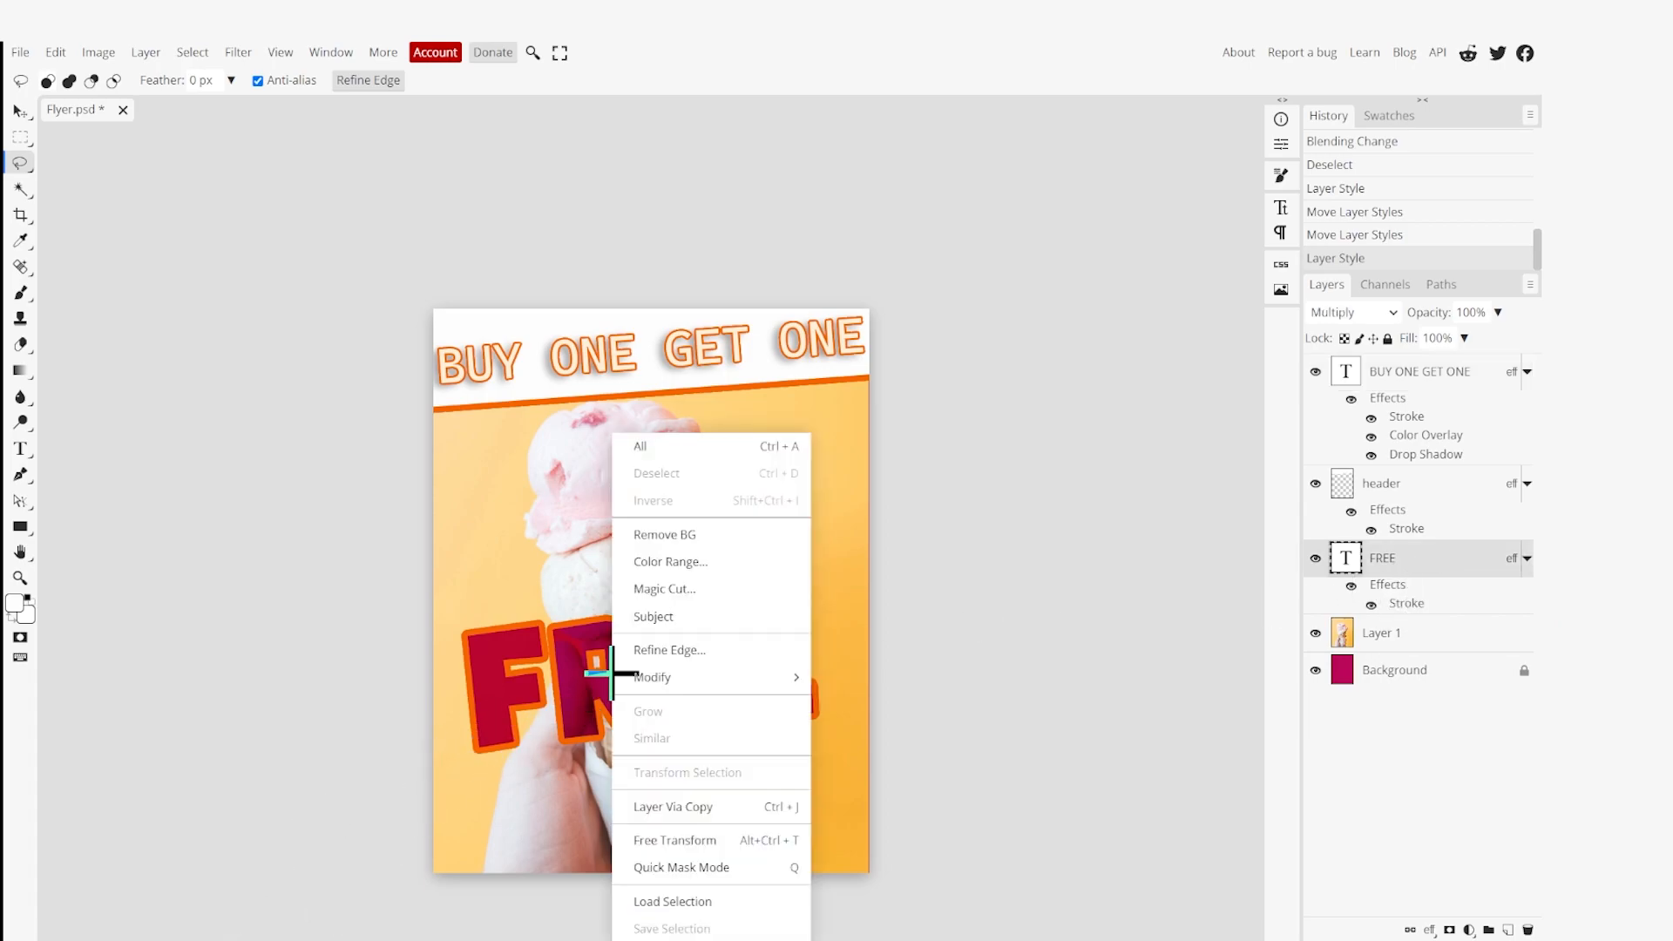
pyautogui.click(737, 842)
pyautogui.moveTo(676, 639); pyautogui.dragTo(679, 706)
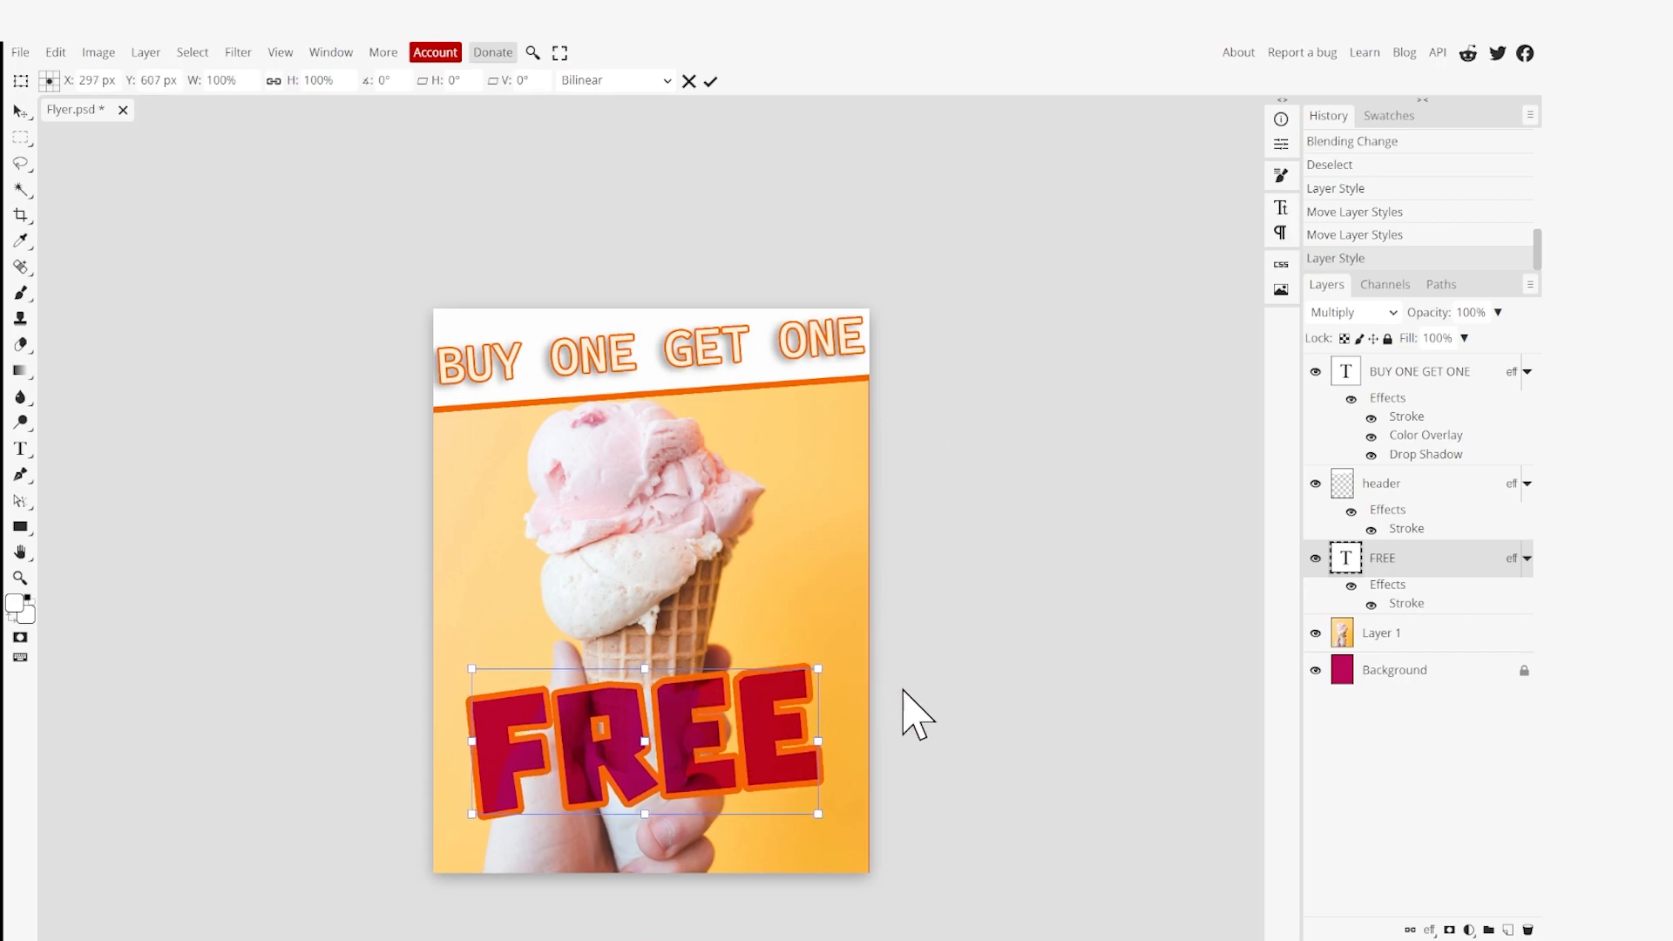
pyautogui.press('Return')
pyautogui.press('l')
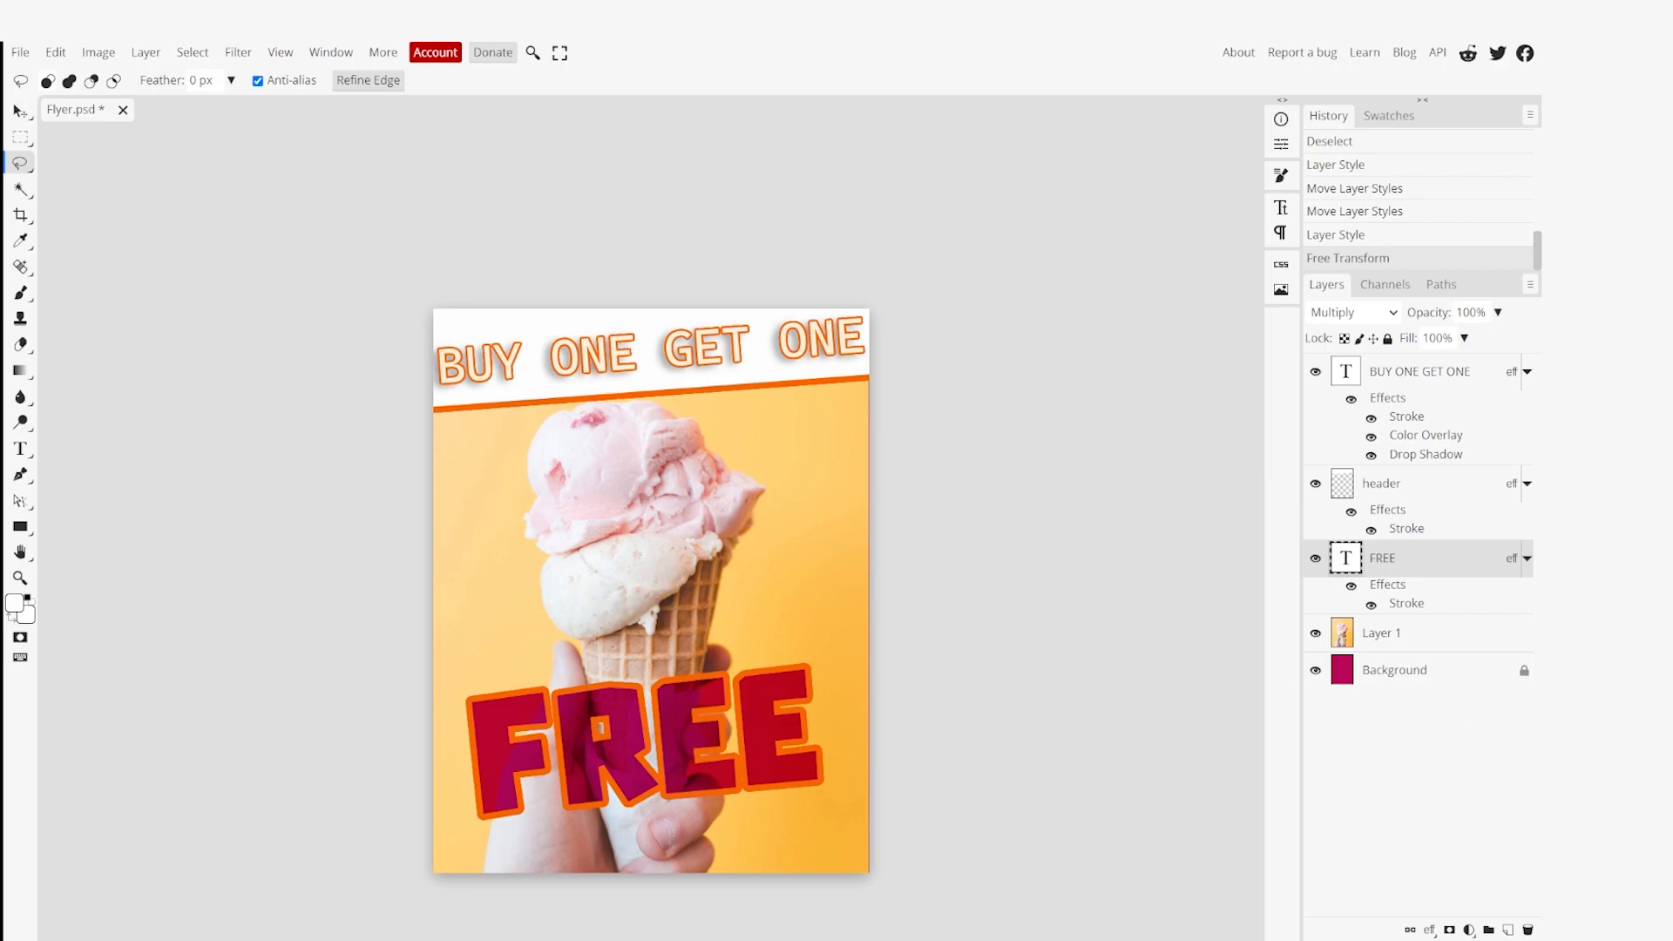
# Open the Hue/Saturation adjustment for the cone photo on Layer 1.
pyautogui.click(1376, 636)
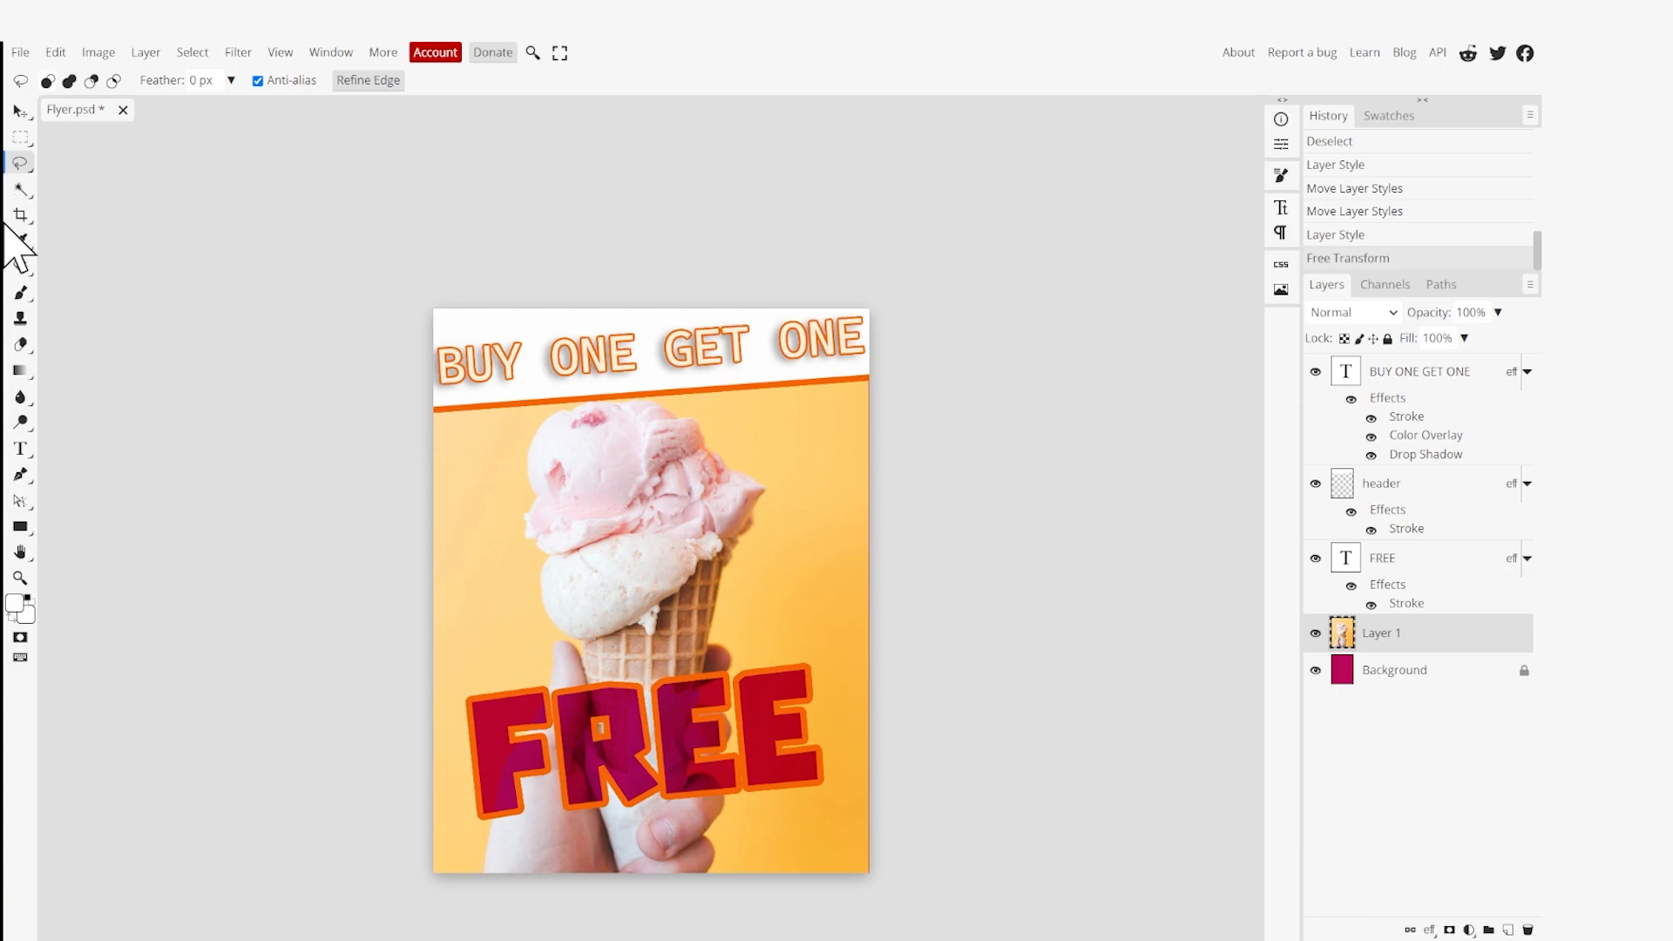
pyautogui.click(96, 54)
pyautogui.moveTo(131, 114)
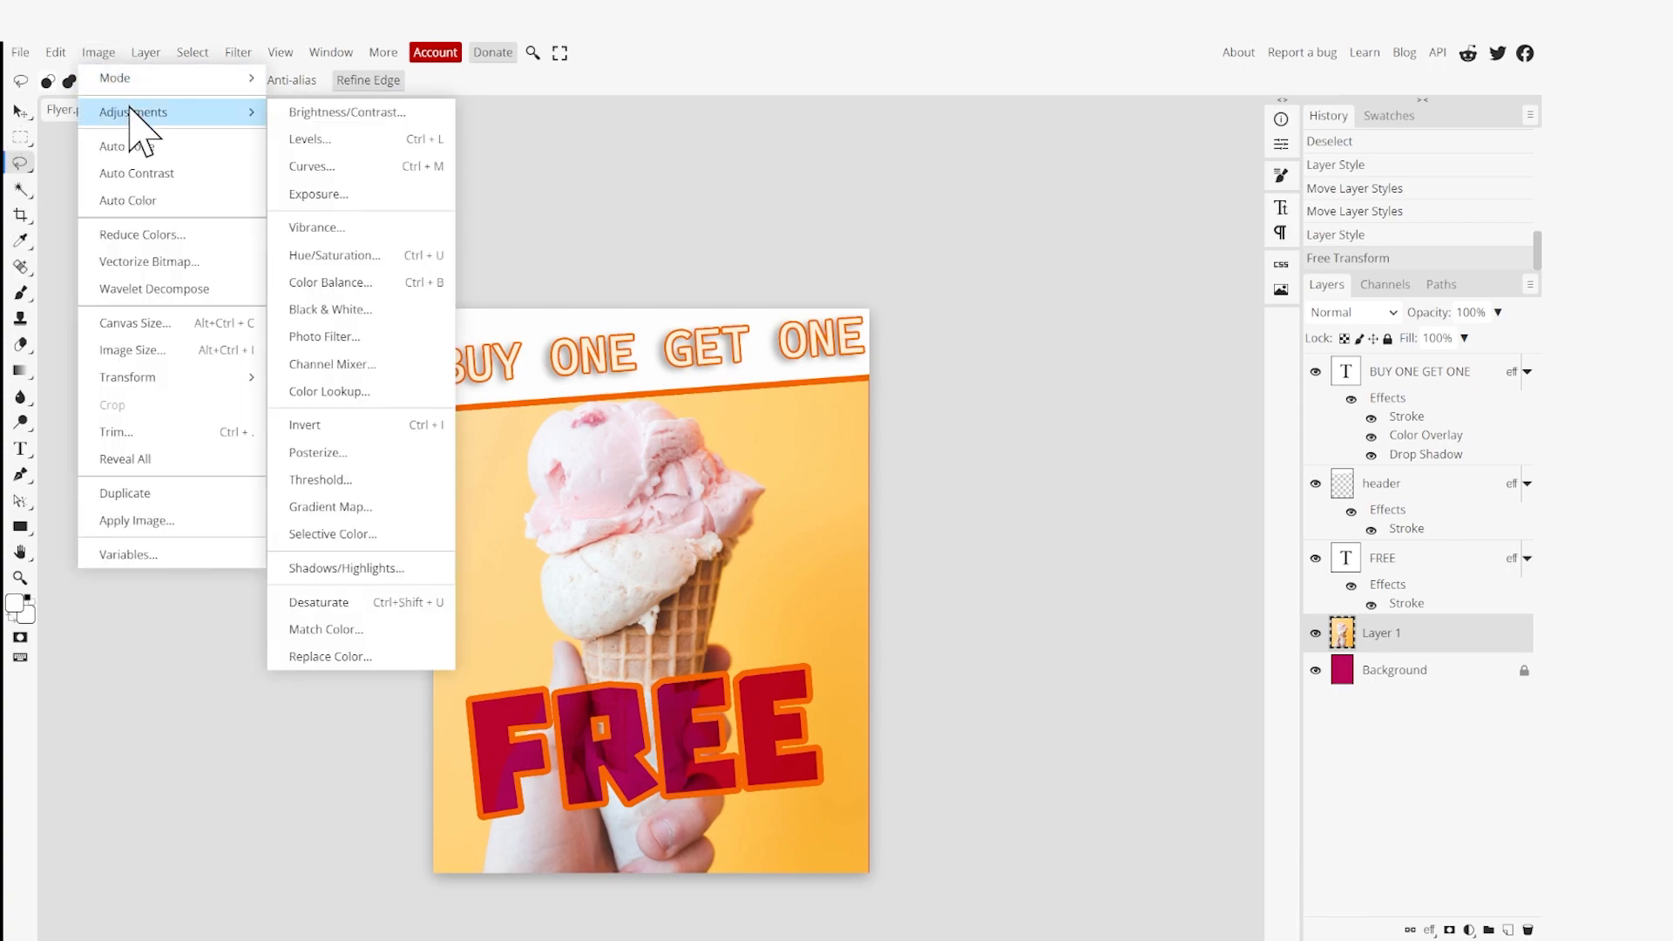
pyautogui.click(340, 259)
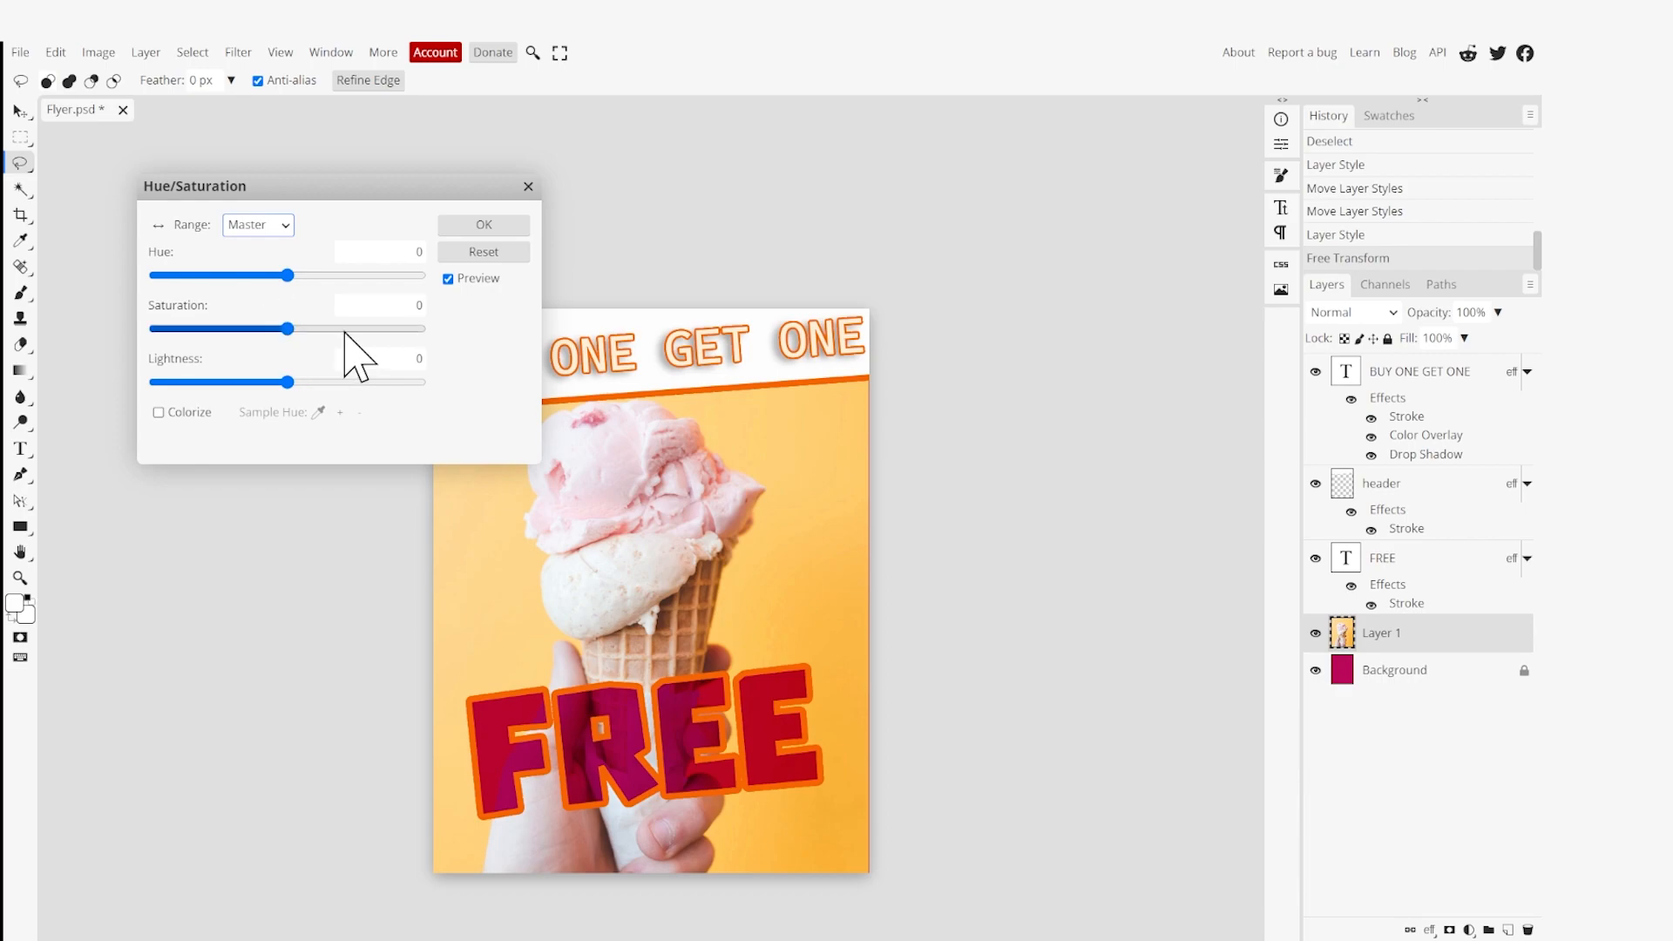
pyautogui.moveTo(288, 331); pyautogui.dragTo(322, 344)
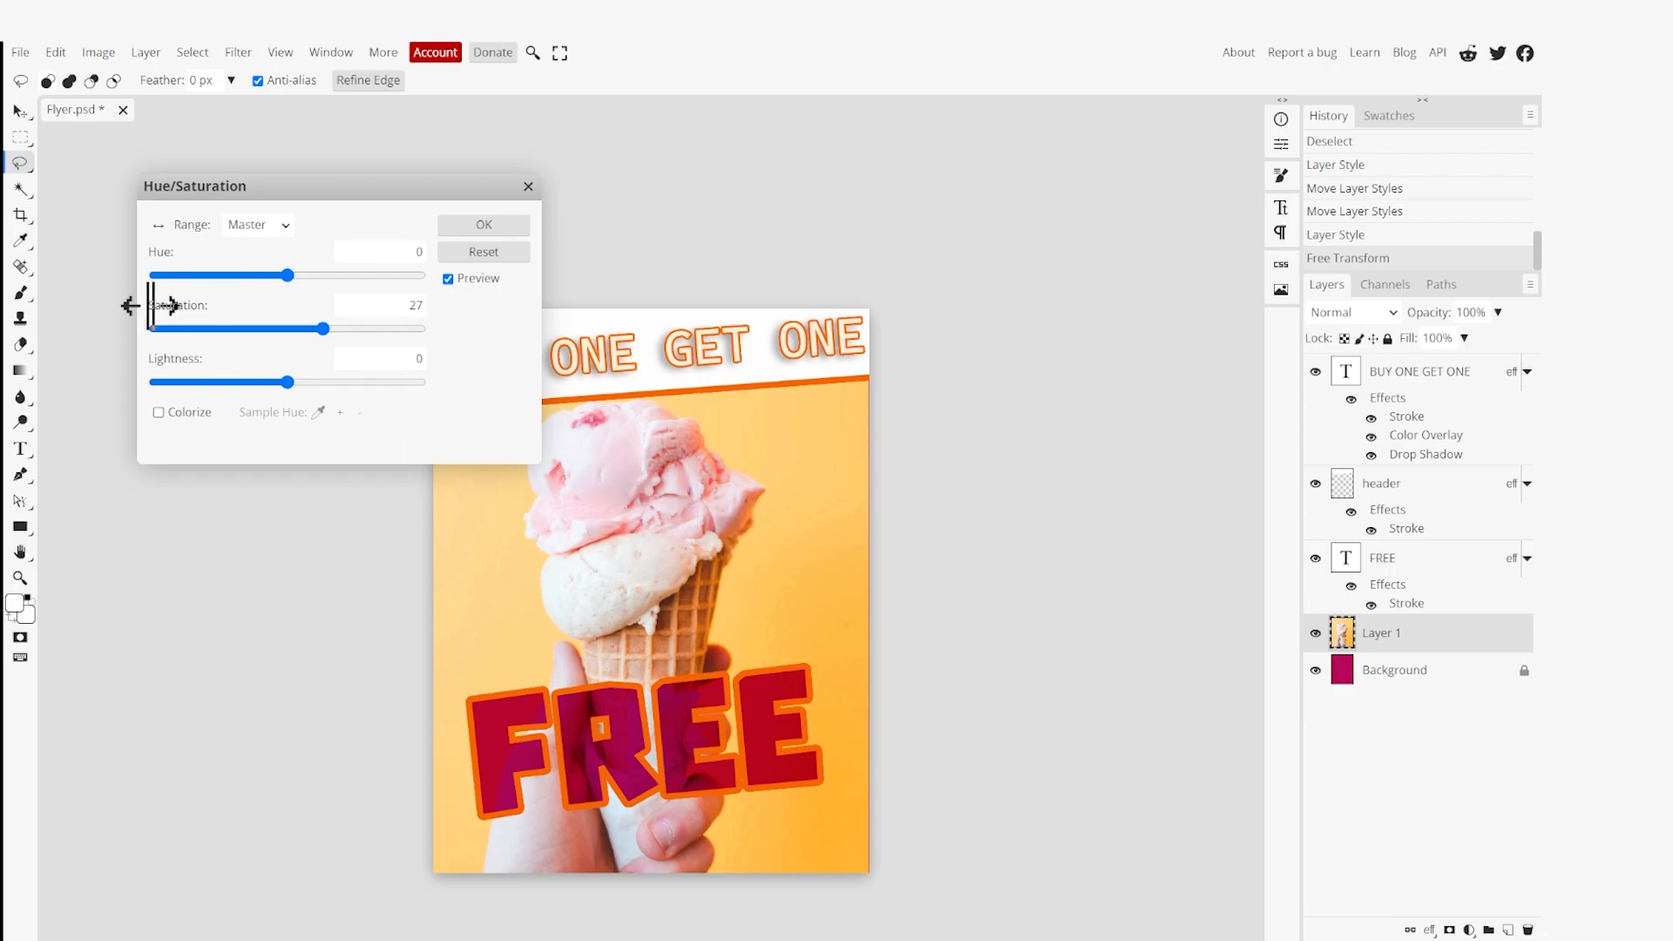
pyautogui.moveTo(323, 330); pyautogui.dragTo(512, 329)
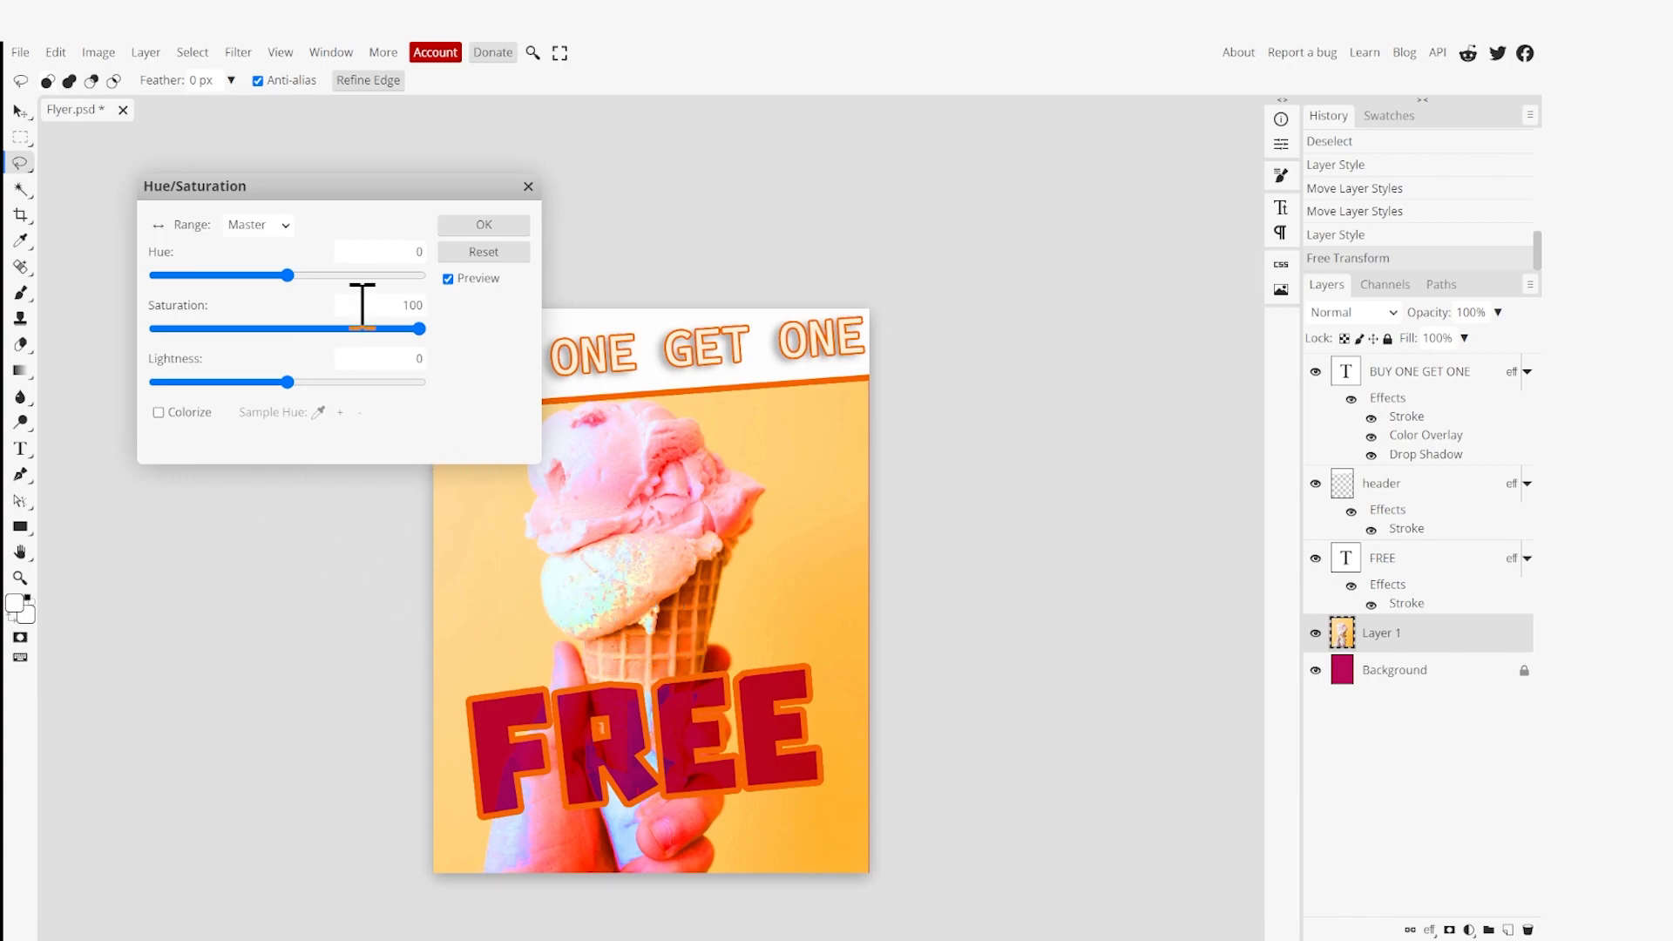
pyautogui.moveTo(420, 330); pyautogui.dragTo(366, 331)
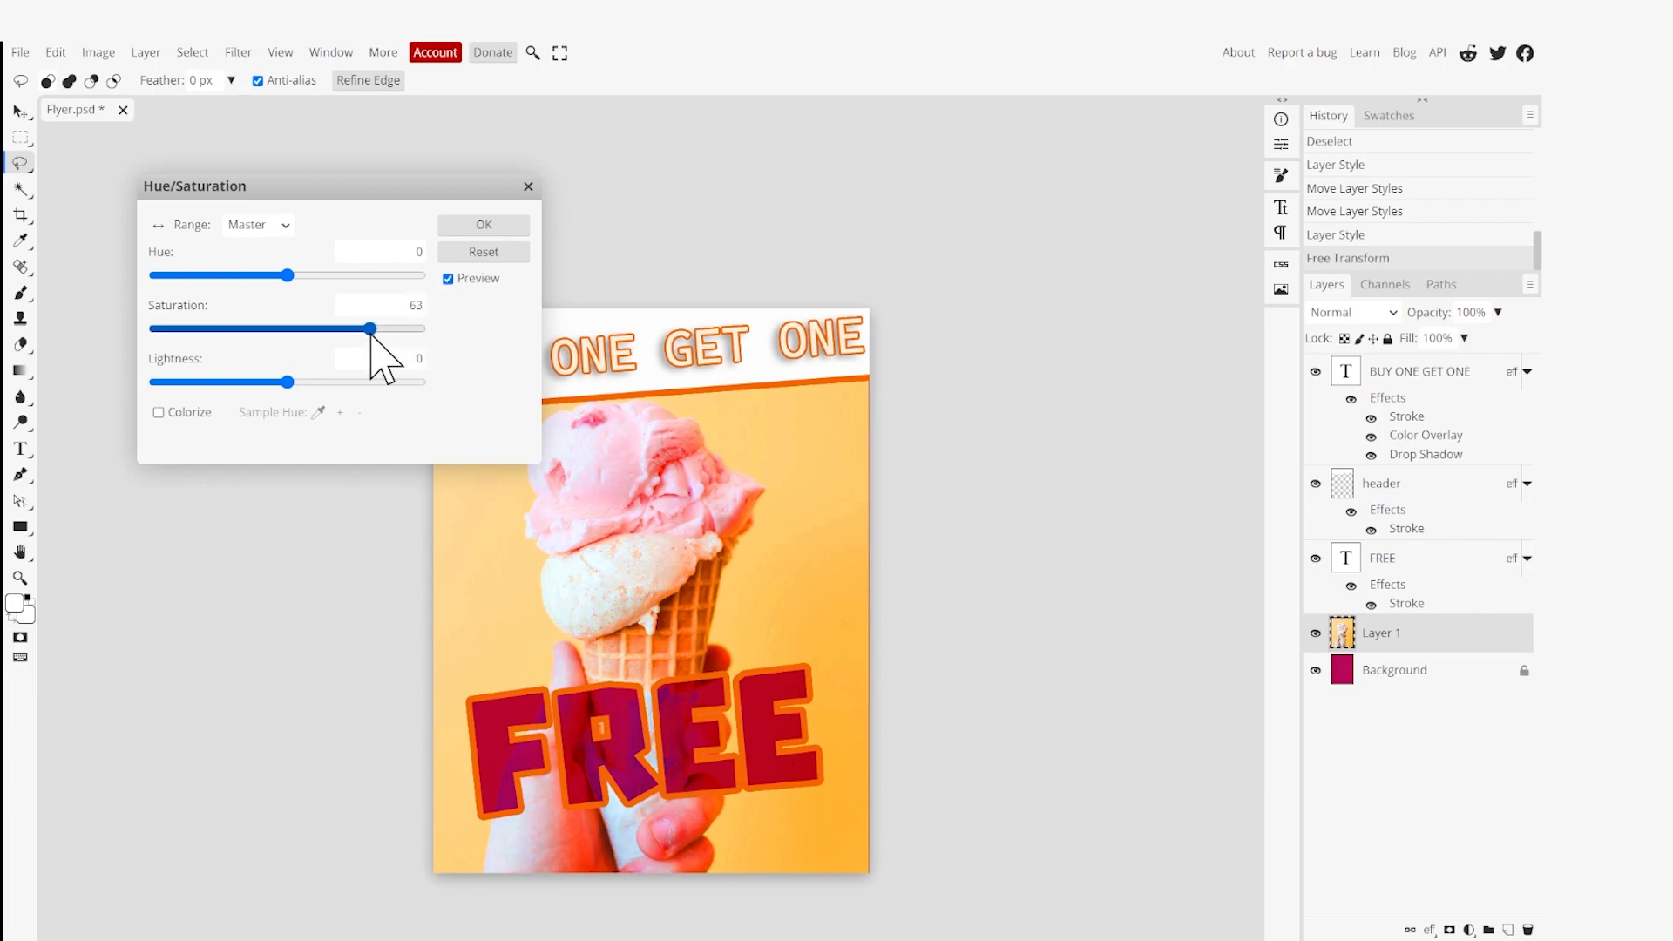
pyautogui.moveTo(285, 378)
pyautogui.mouseDown()
pyautogui.moveTo(262, 380)
pyautogui.moveTo(285, 377)
pyautogui.mouseUp()
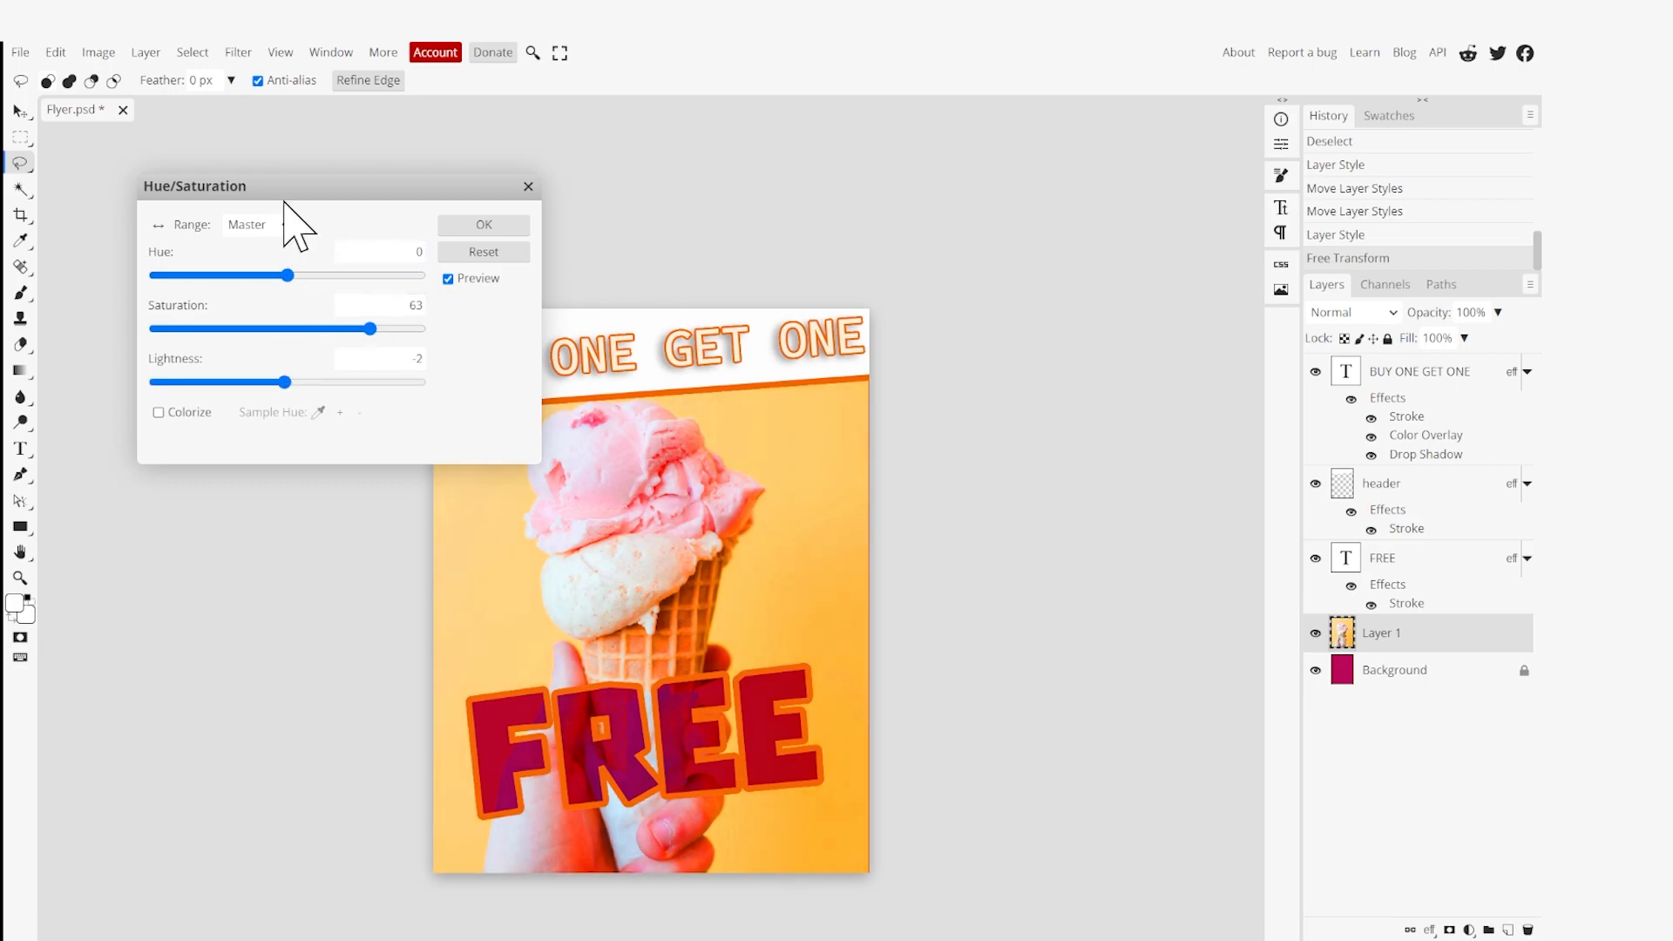
pyautogui.moveTo(279, 277)
pyautogui.mouseDown()
pyautogui.moveTo(219, 288)
pyautogui.moveTo(358, 296)
pyautogui.moveTo(270, 304)
pyautogui.moveTo(306, 321)
pyautogui.moveTo(280, 307)
pyautogui.mouseUp()
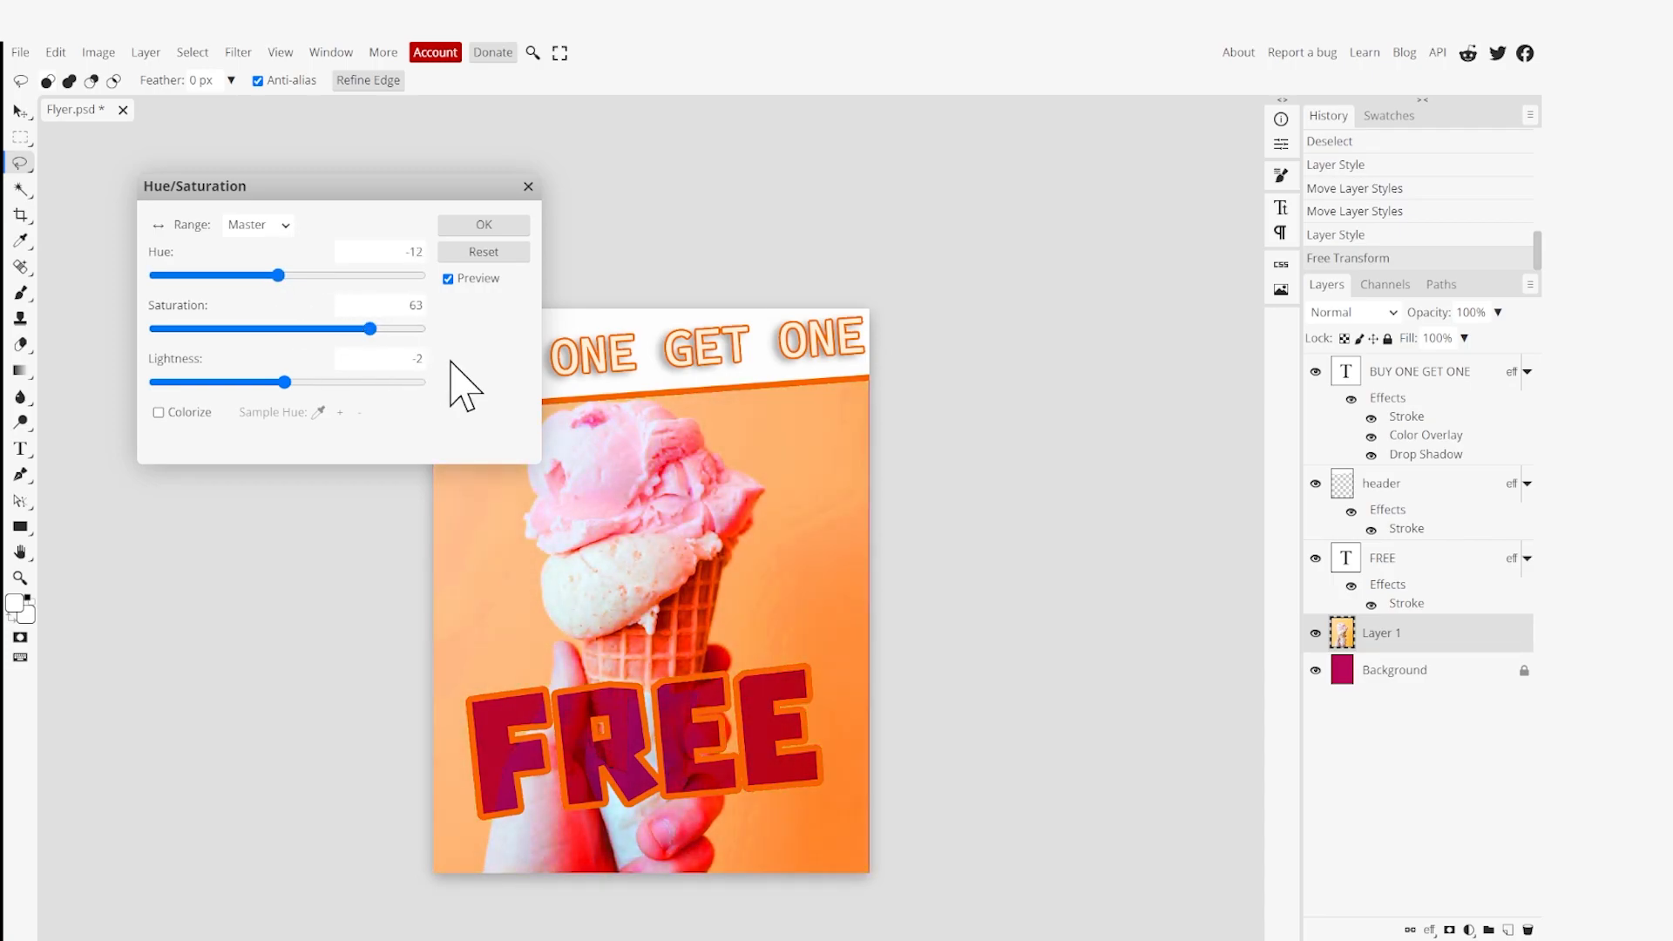
pyautogui.click(485, 254)
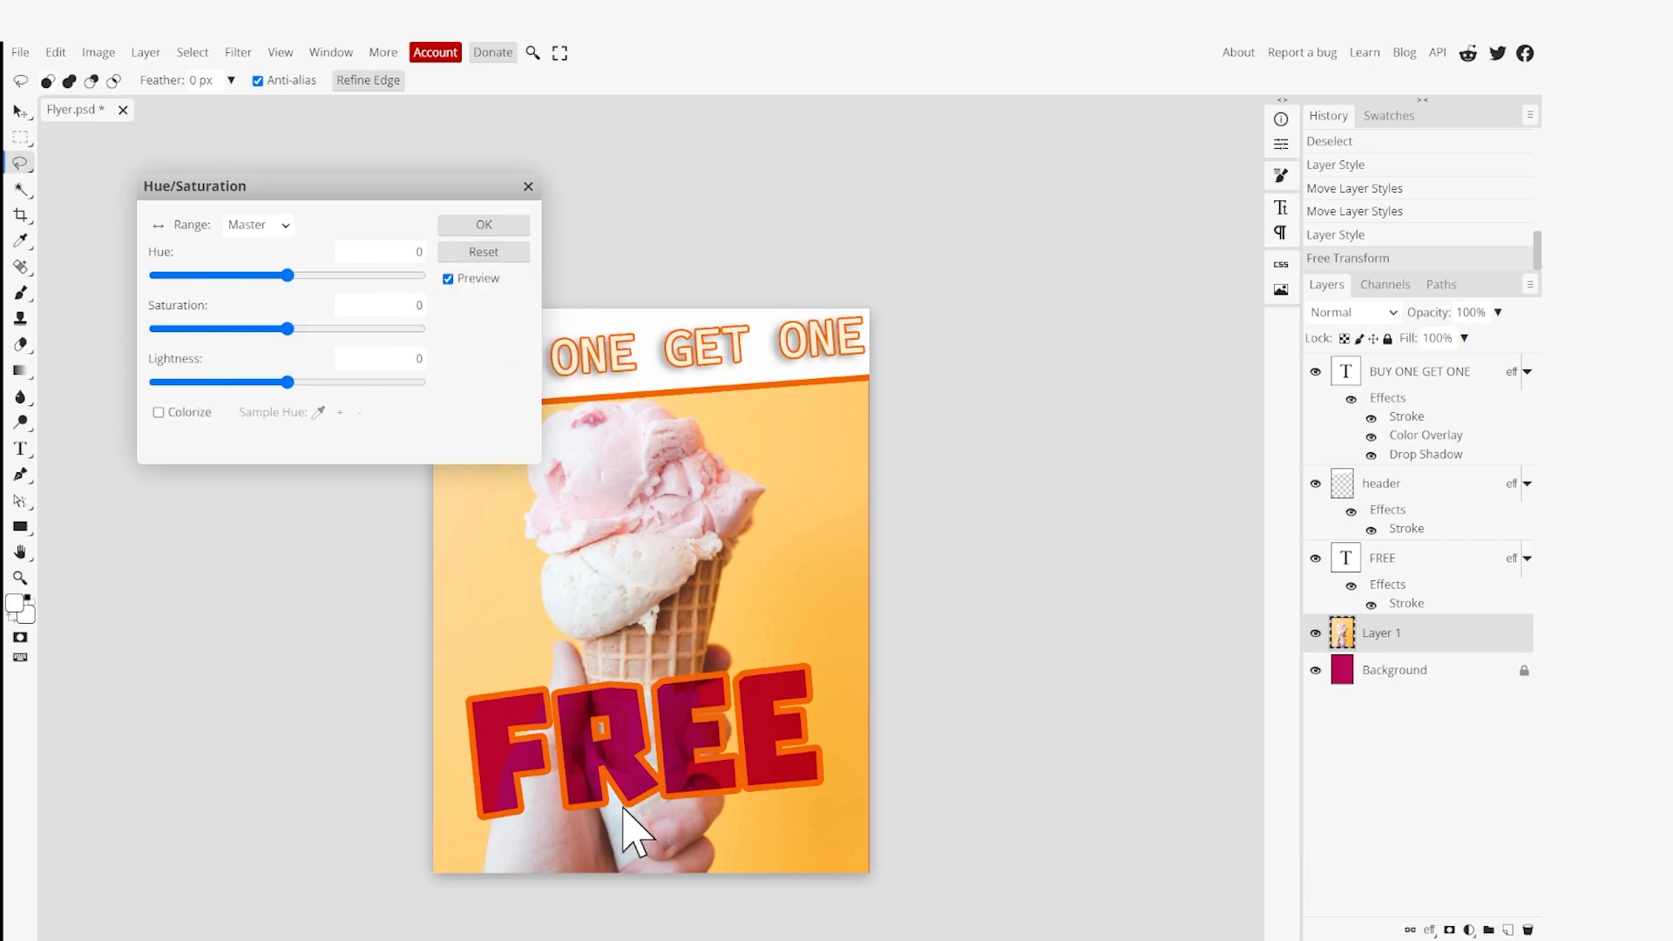
# Set the cone photo's saturation to 60 and apply the adjustment.
pyautogui.moveTo(288, 329); pyautogui.dragTo(334, 329)
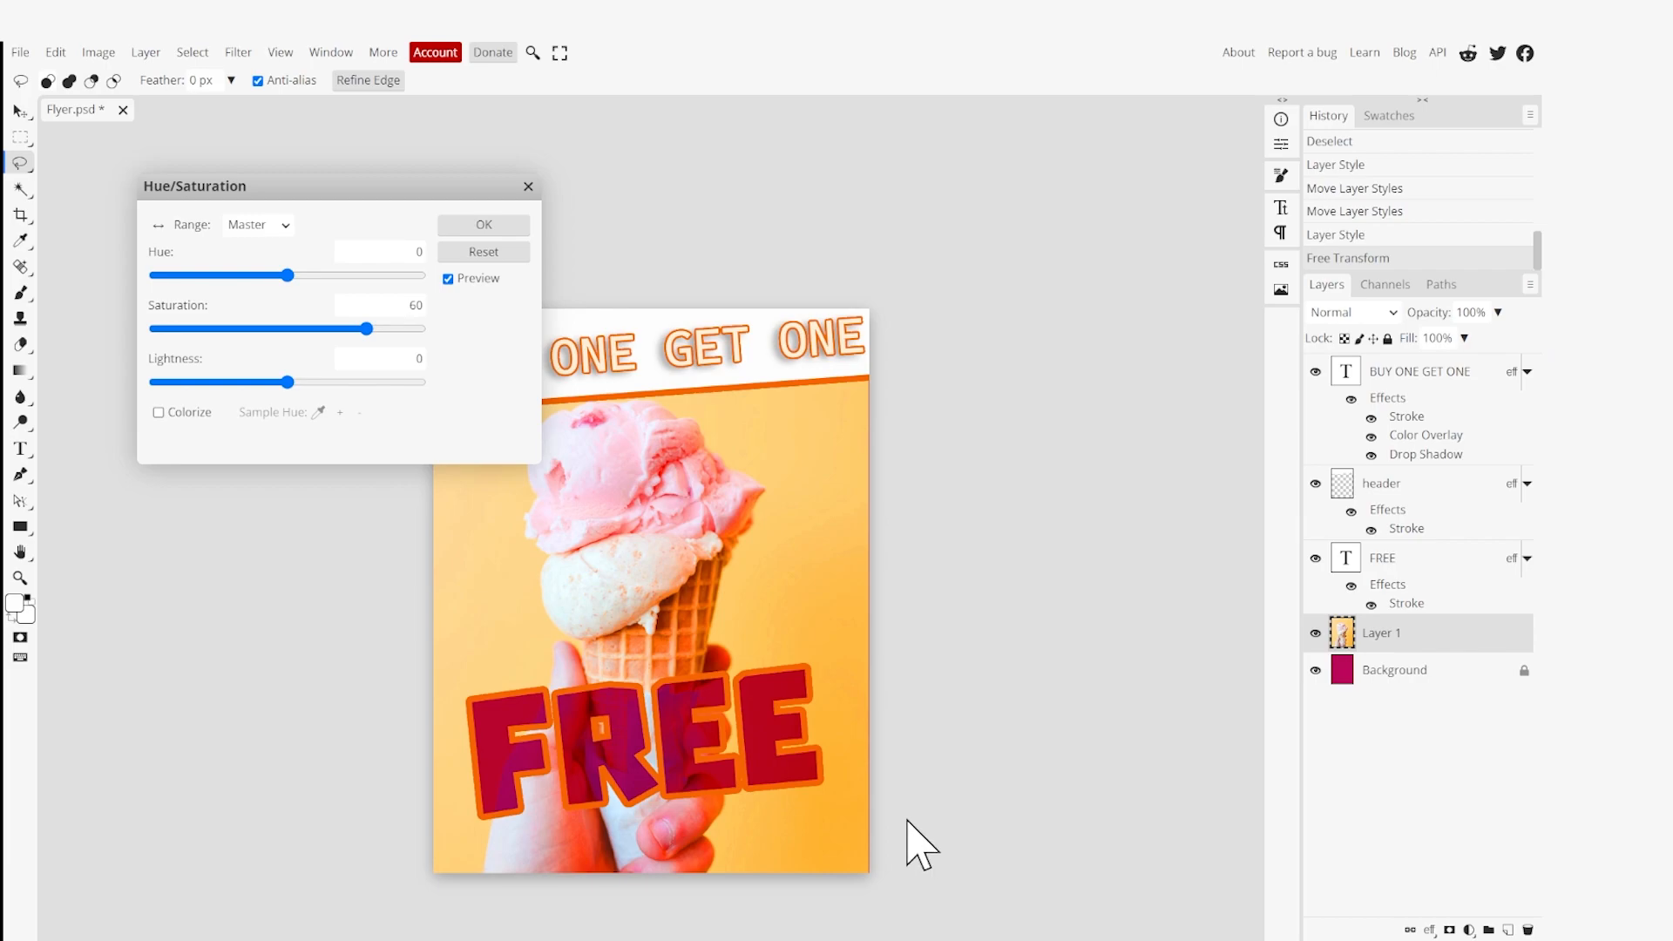
pyautogui.click(482, 228)
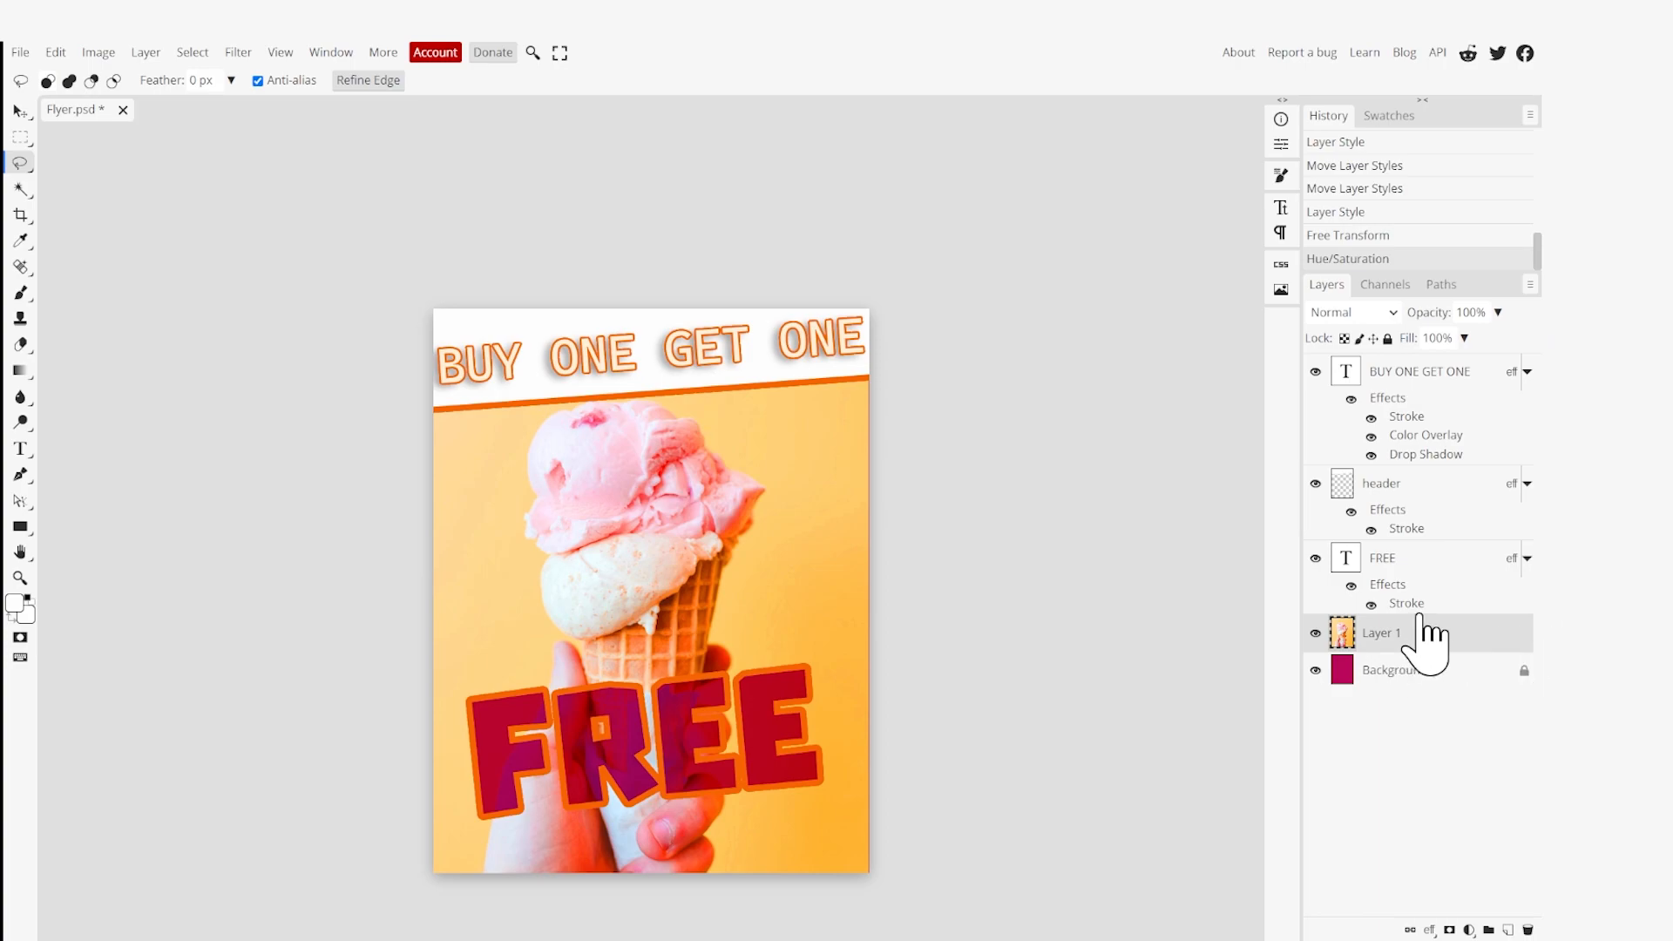
# Change the FREE text's stroke to yellow-orange ffb535 with a size of 6 px in its layer style.
pyautogui.click(1399, 561)
pyautogui.rightClick(1466, 568)
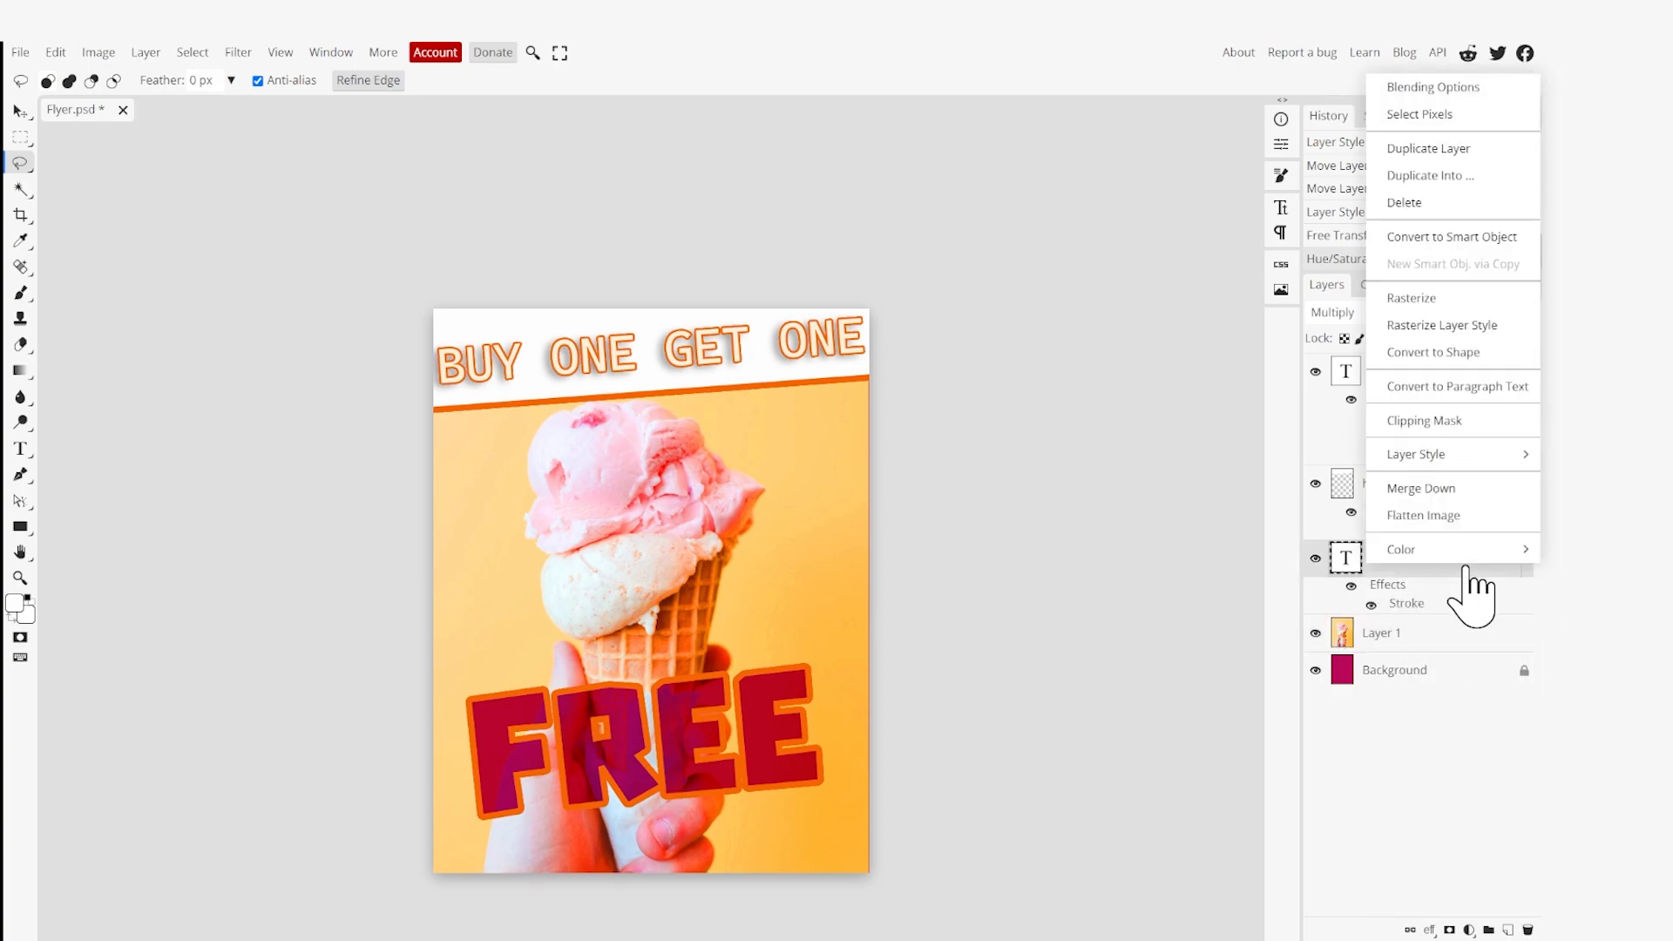
pyautogui.click(1445, 90)
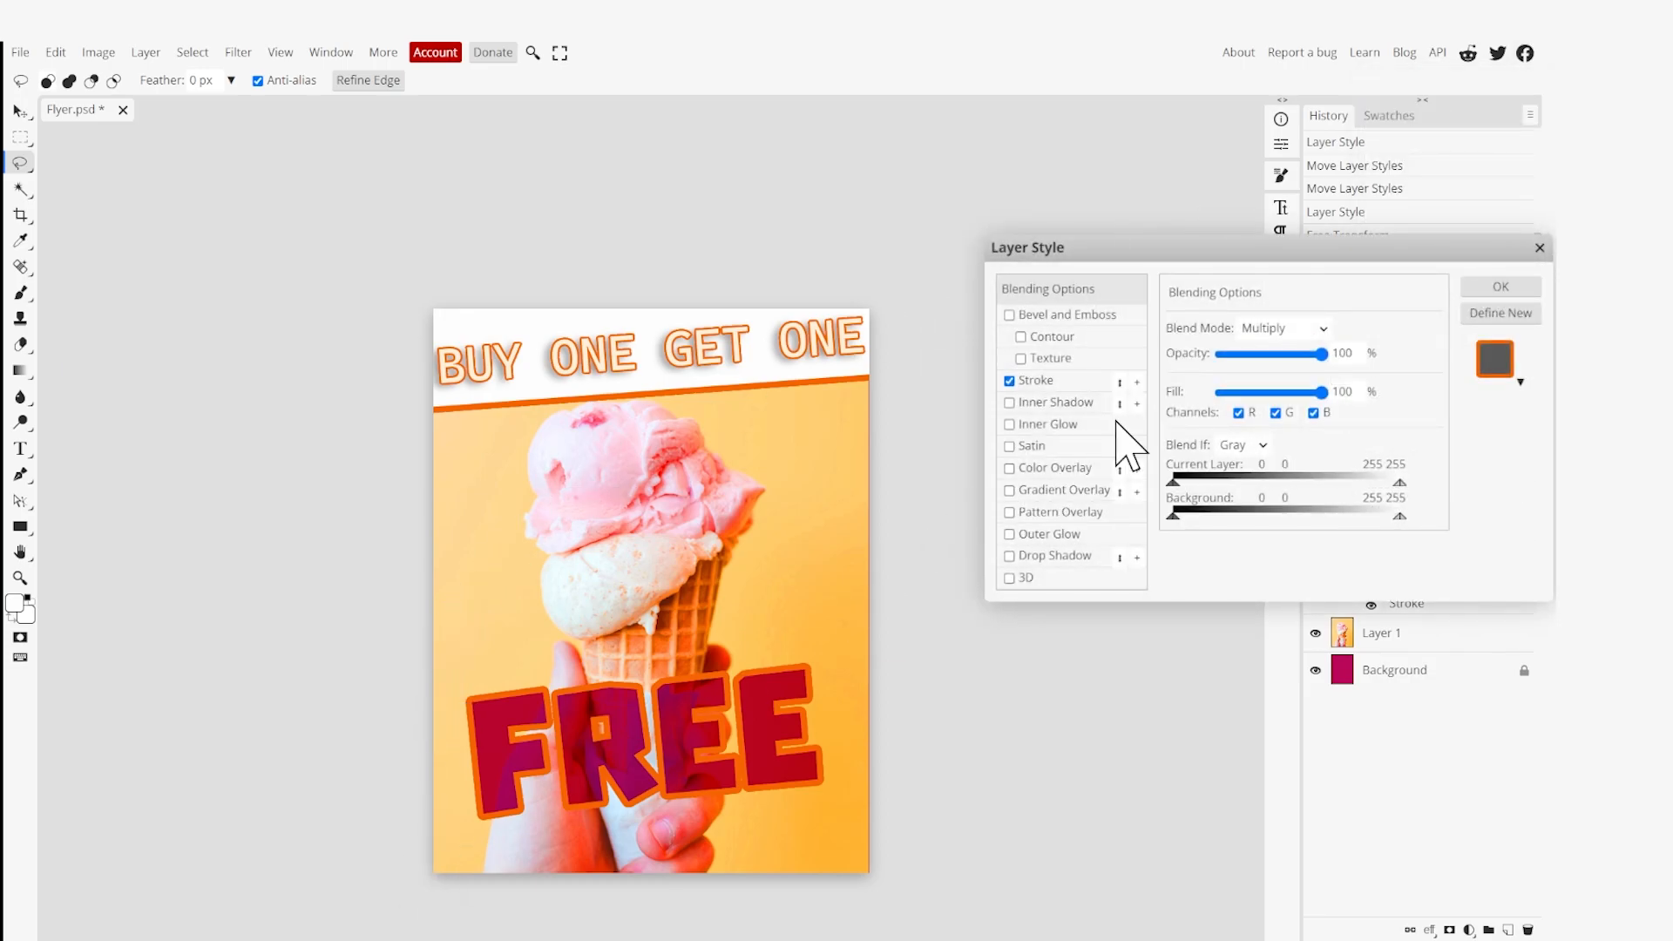
pyautogui.click(1050, 381)
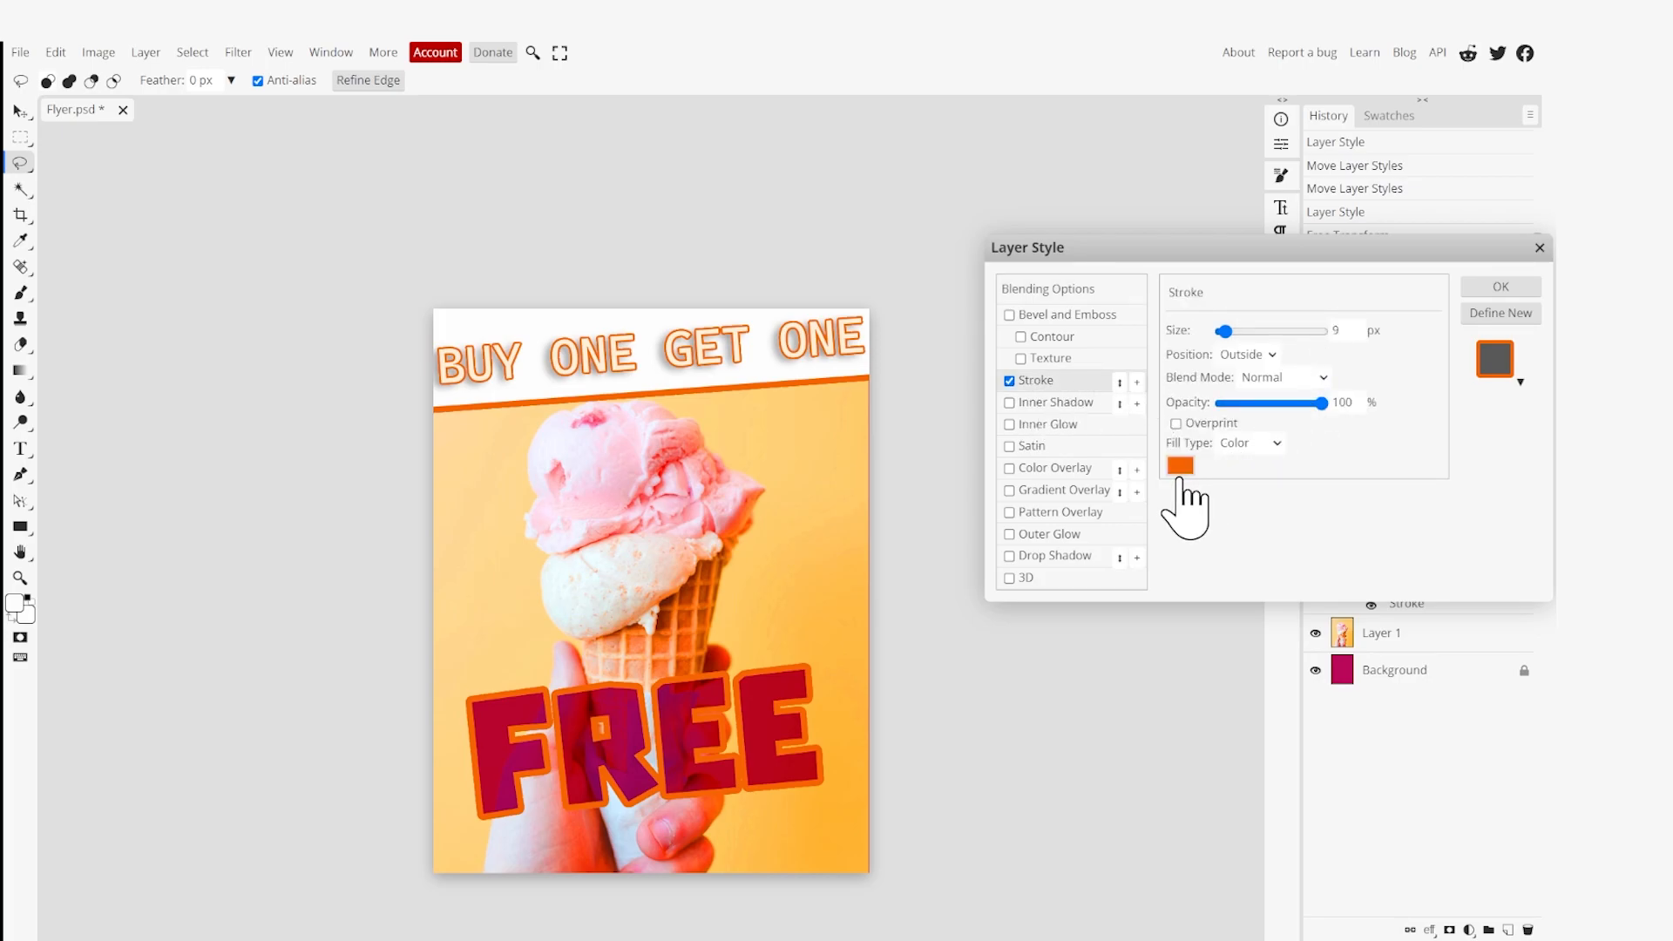
pyautogui.click(1181, 469)
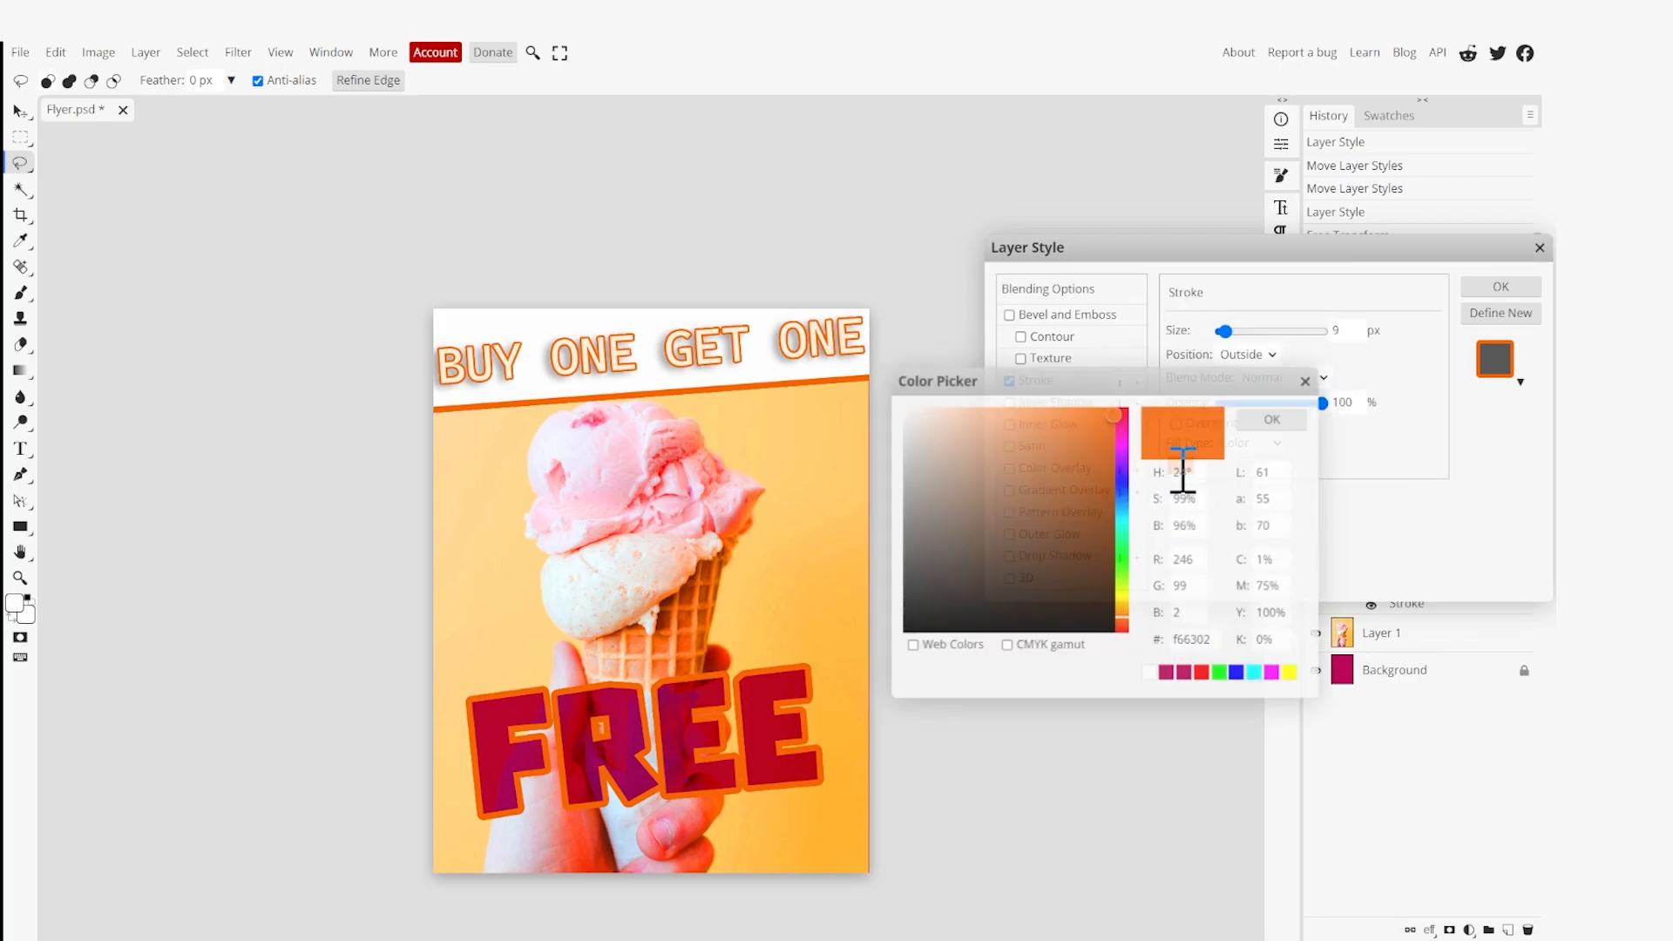
pyautogui.moveTo(989, 590)
pyautogui.mouseDown()
pyautogui.moveTo(956, 474)
pyautogui.moveTo(964, 394)
pyautogui.moveTo(1049, 446)
pyautogui.moveTo(968, 393)
pyautogui.moveTo(984, 391)
pyautogui.mouseUp()
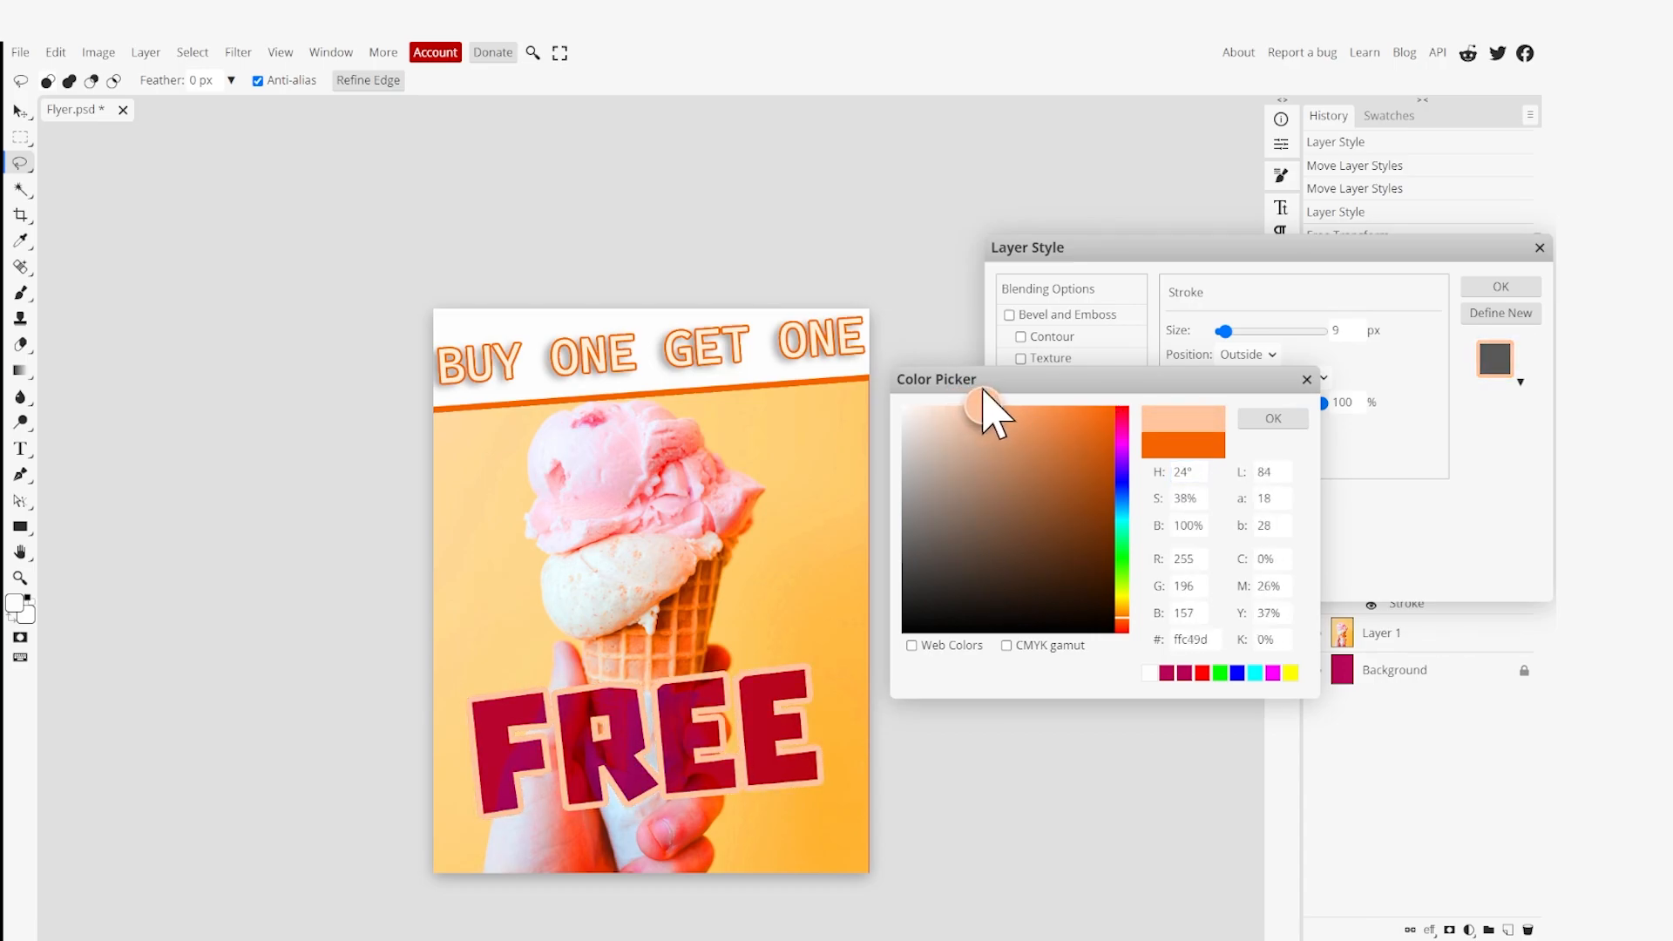
pyautogui.click(807, 668)
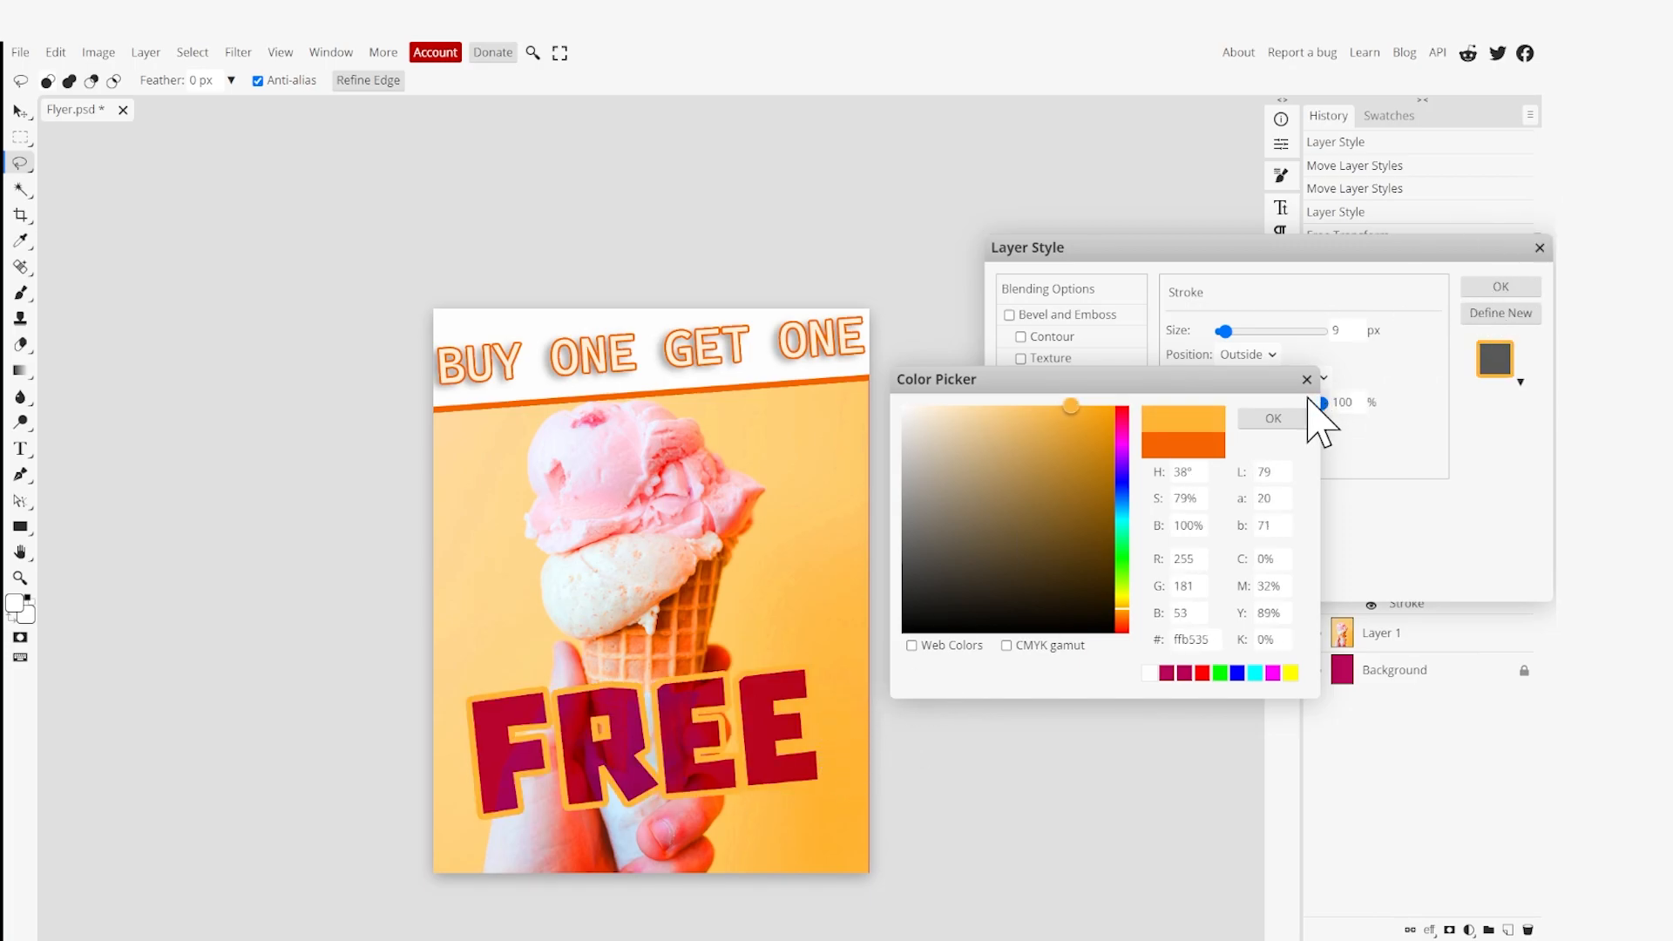
pyautogui.click(1273, 418)
pyautogui.doubleClick(1339, 331)
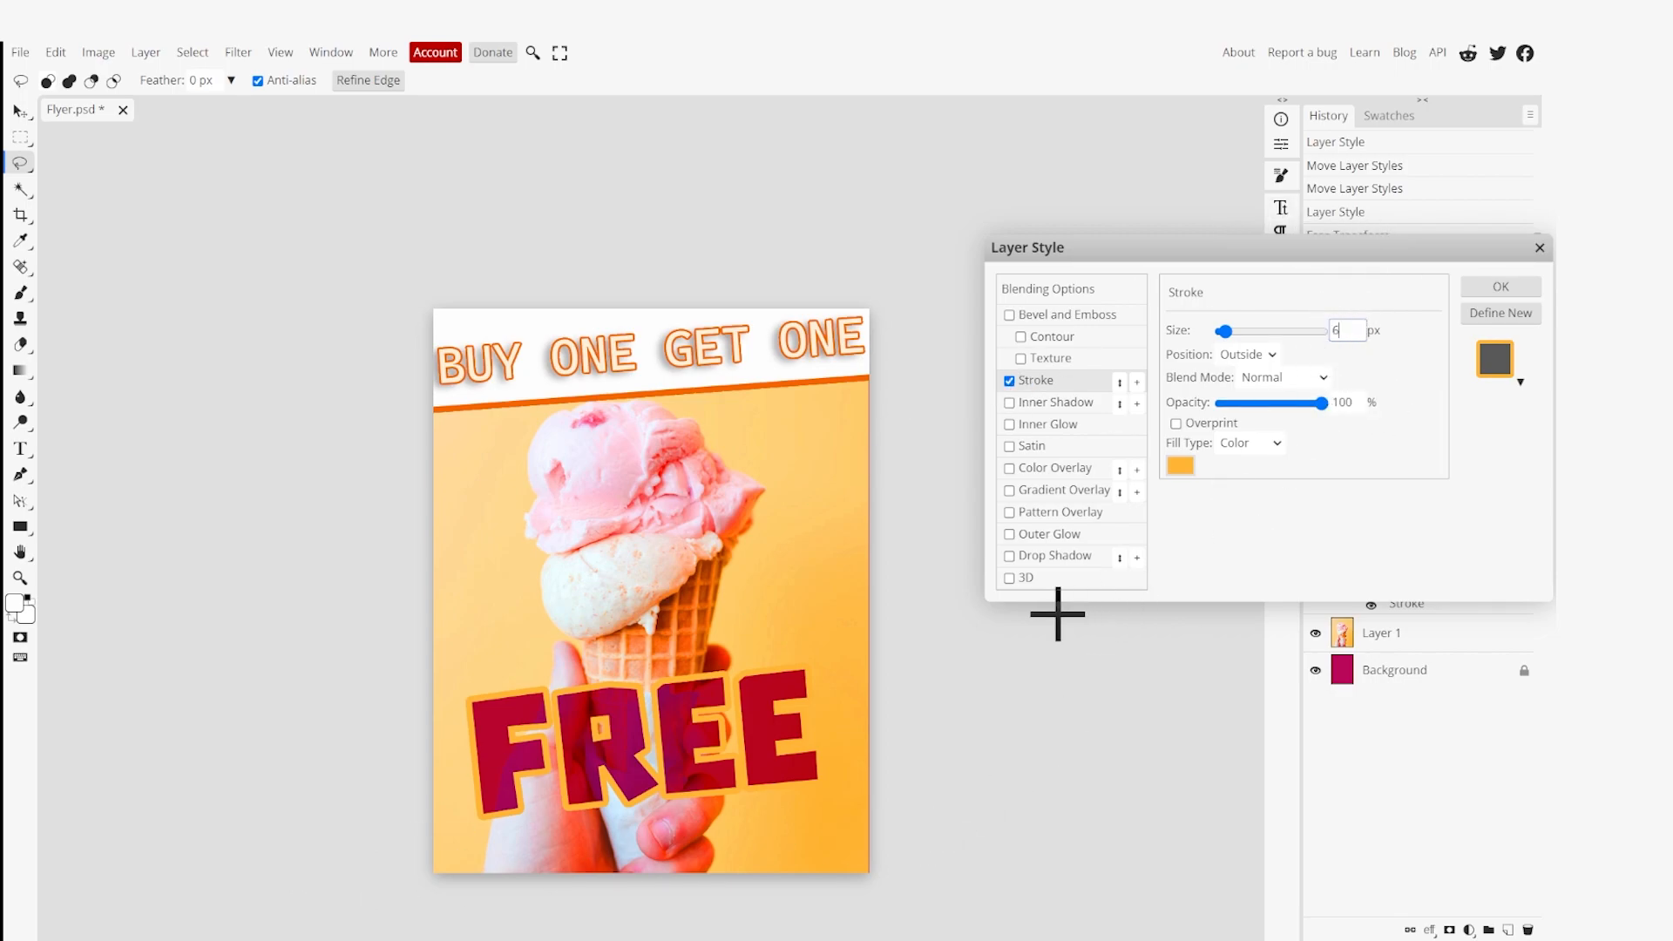
# Add a Drop Shadow to the FREE text with 98% opacity and 16 px distance.
pyautogui.click(1012, 558)
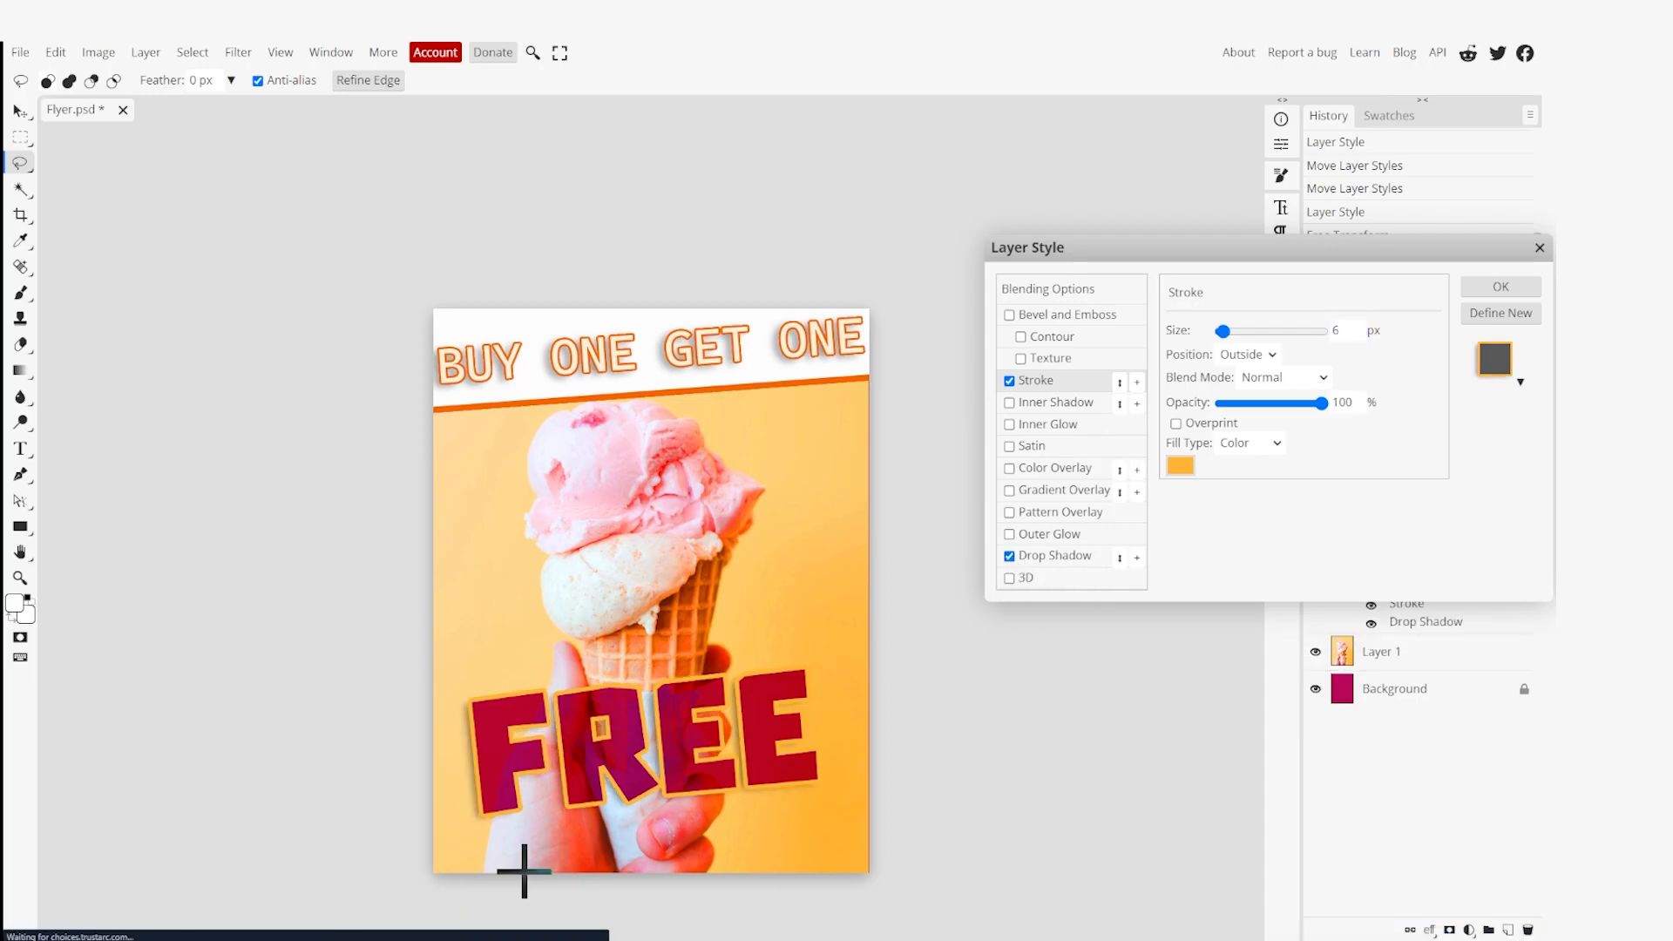
pyautogui.click(1058, 562)
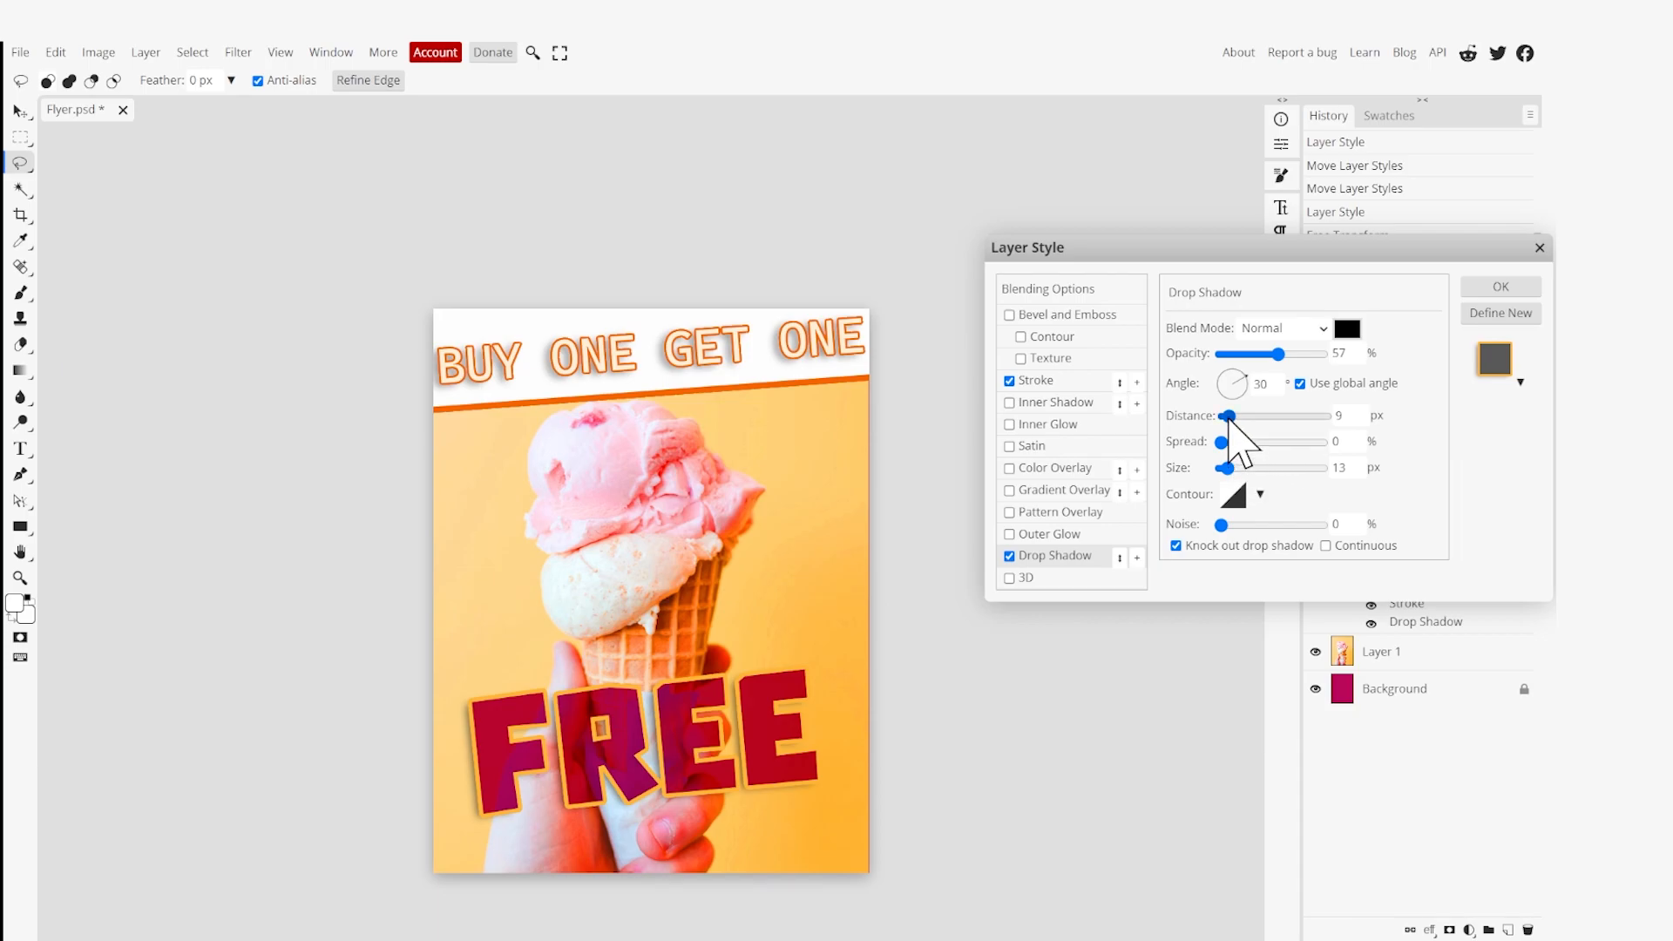
pyautogui.moveTo(1279, 354); pyautogui.dragTo(1312, 362)
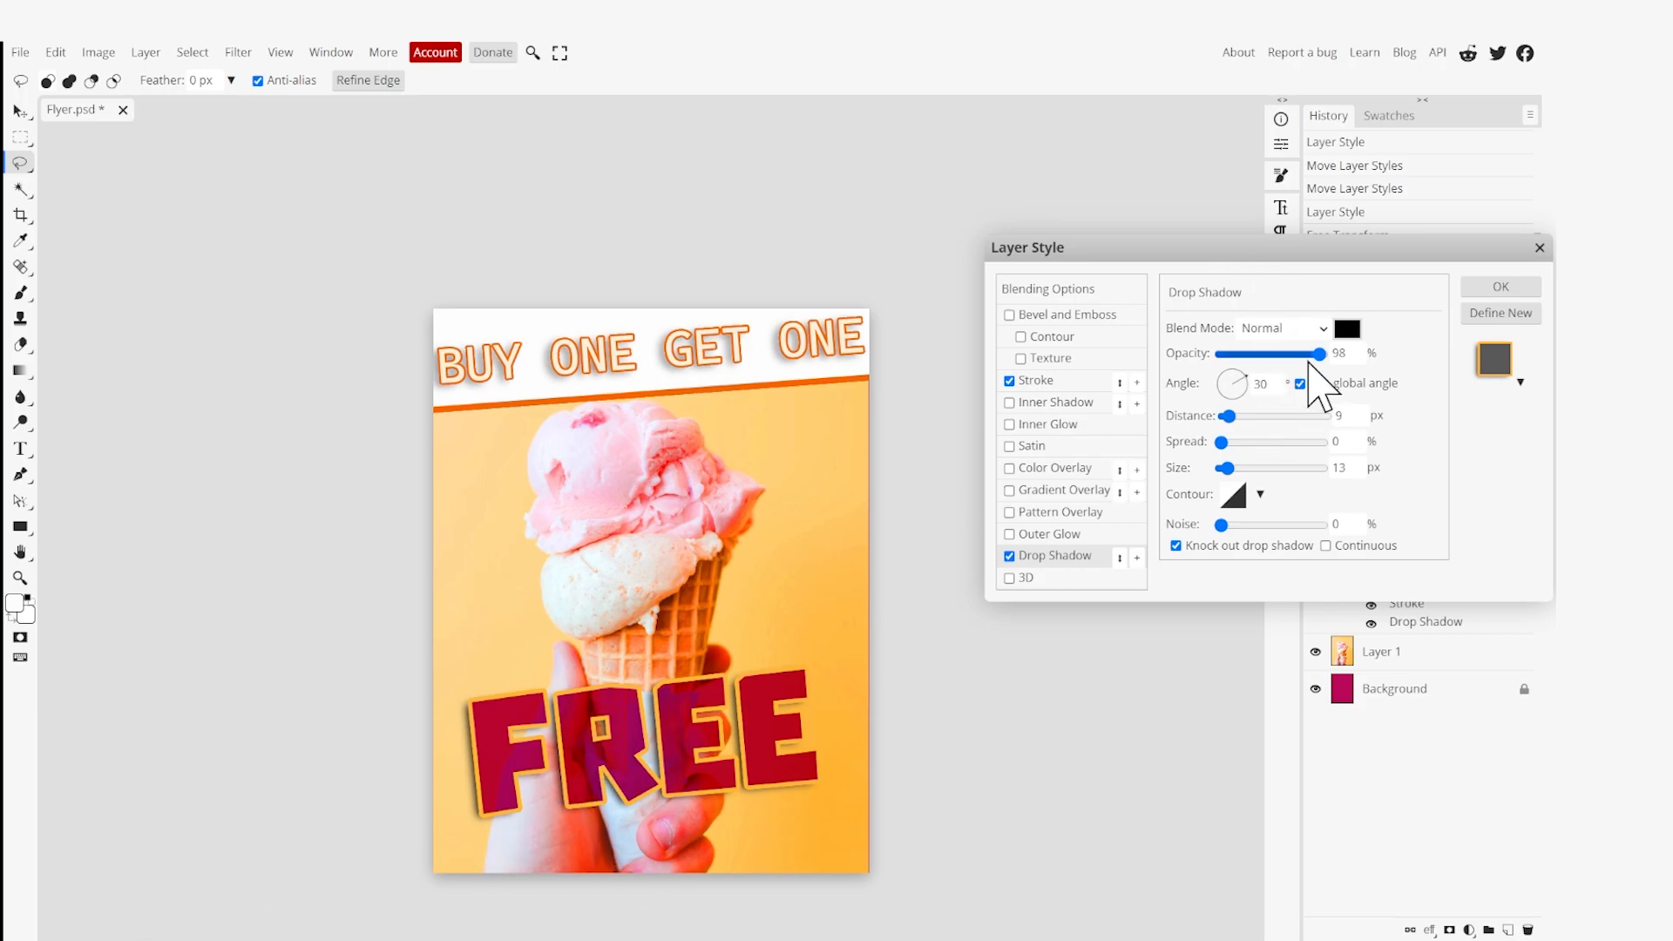
pyautogui.moveTo(1225, 422)
pyautogui.mouseDown()
pyautogui.moveTo(1287, 437)
pyautogui.moveTo(1228, 433)
pyautogui.moveTo(1280, 439)
pyautogui.moveTo(1238, 442)
pyautogui.moveTo(1289, 435)
pyautogui.moveTo(1230, 454)
pyautogui.mouseUp()
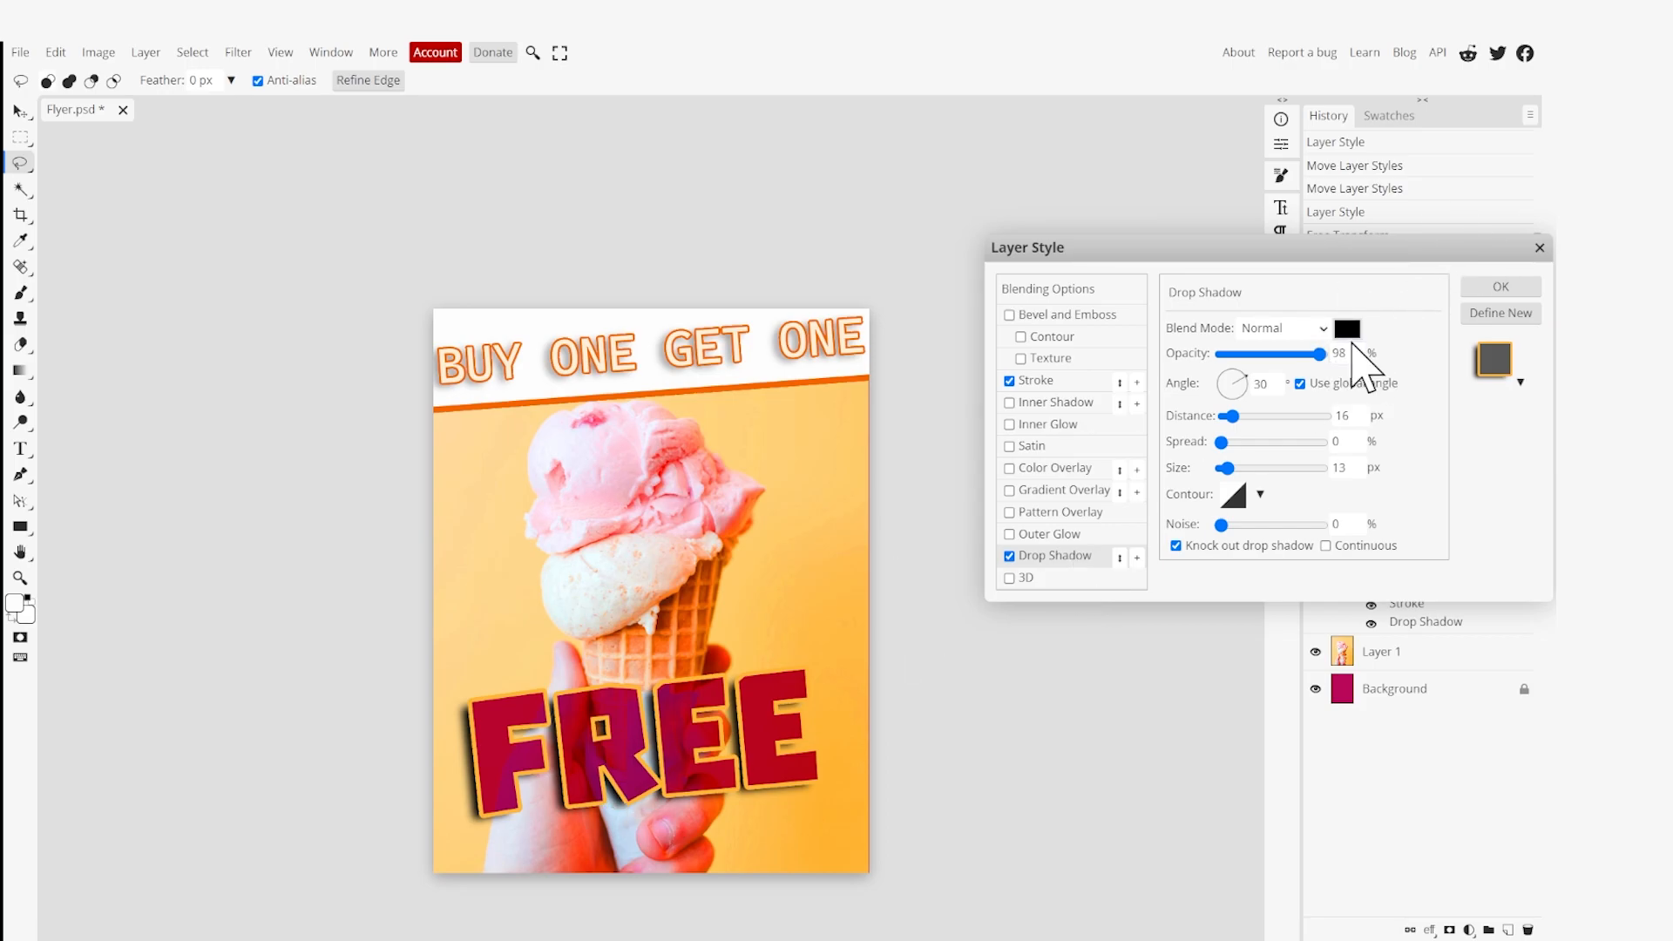
# Sample coral red ff4a37 from the photo as the FREE text's shadow color and apply the layer style.
pyautogui.click(1348, 329)
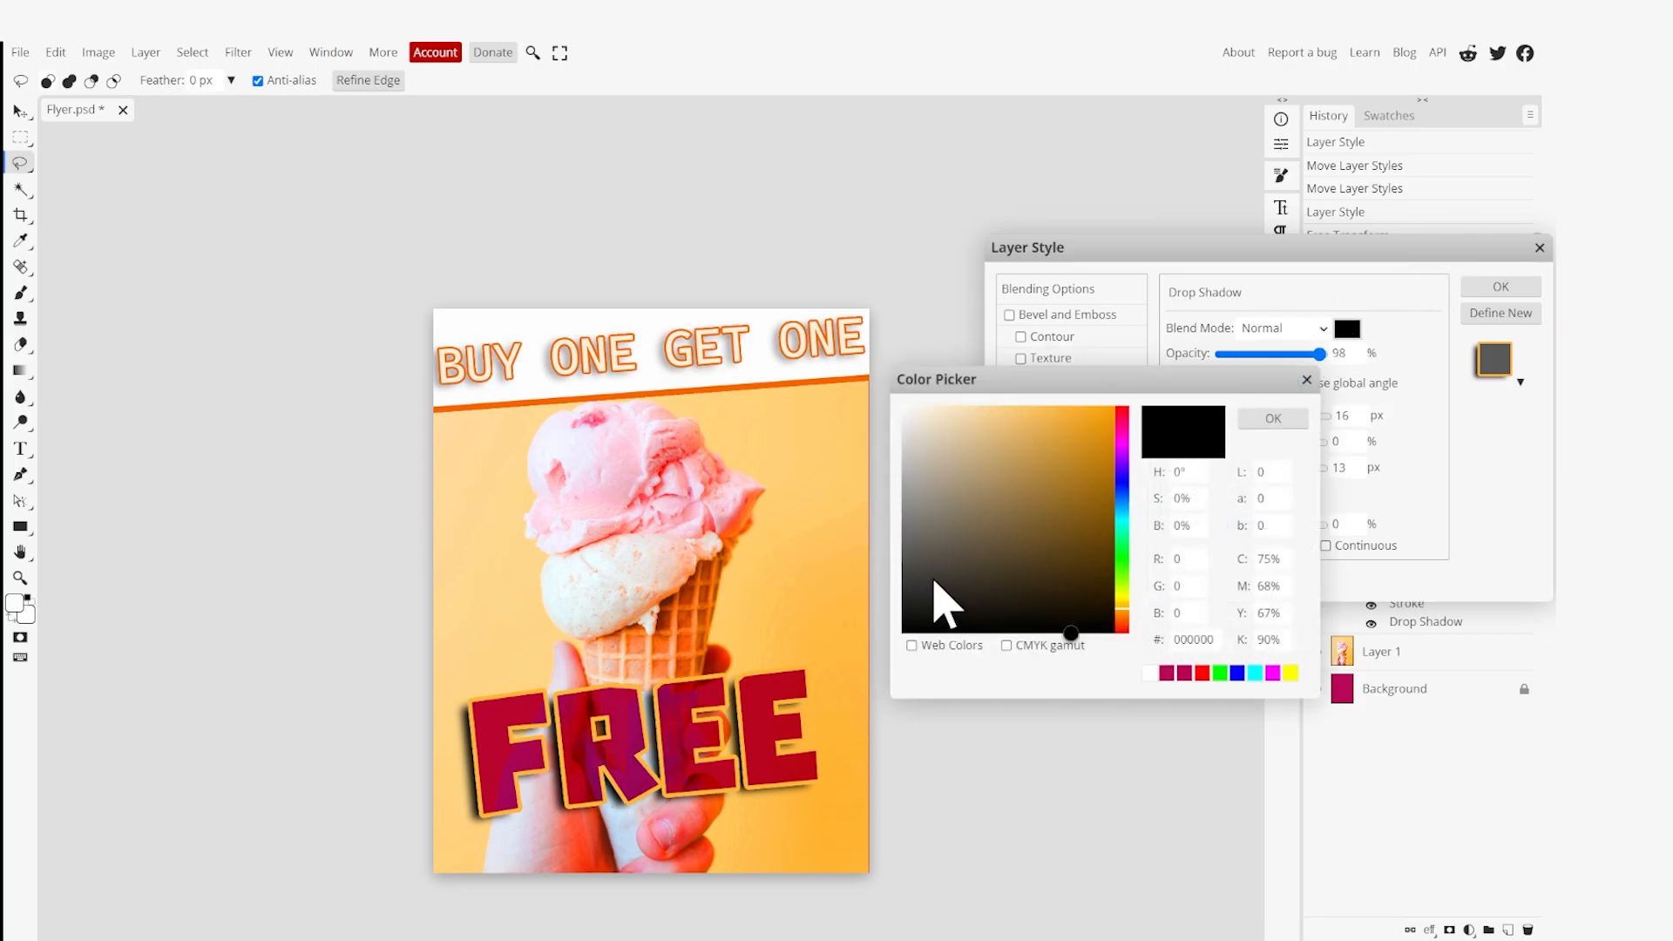
pyautogui.moveTo(770, 478); pyautogui.dragTo(652, 451)
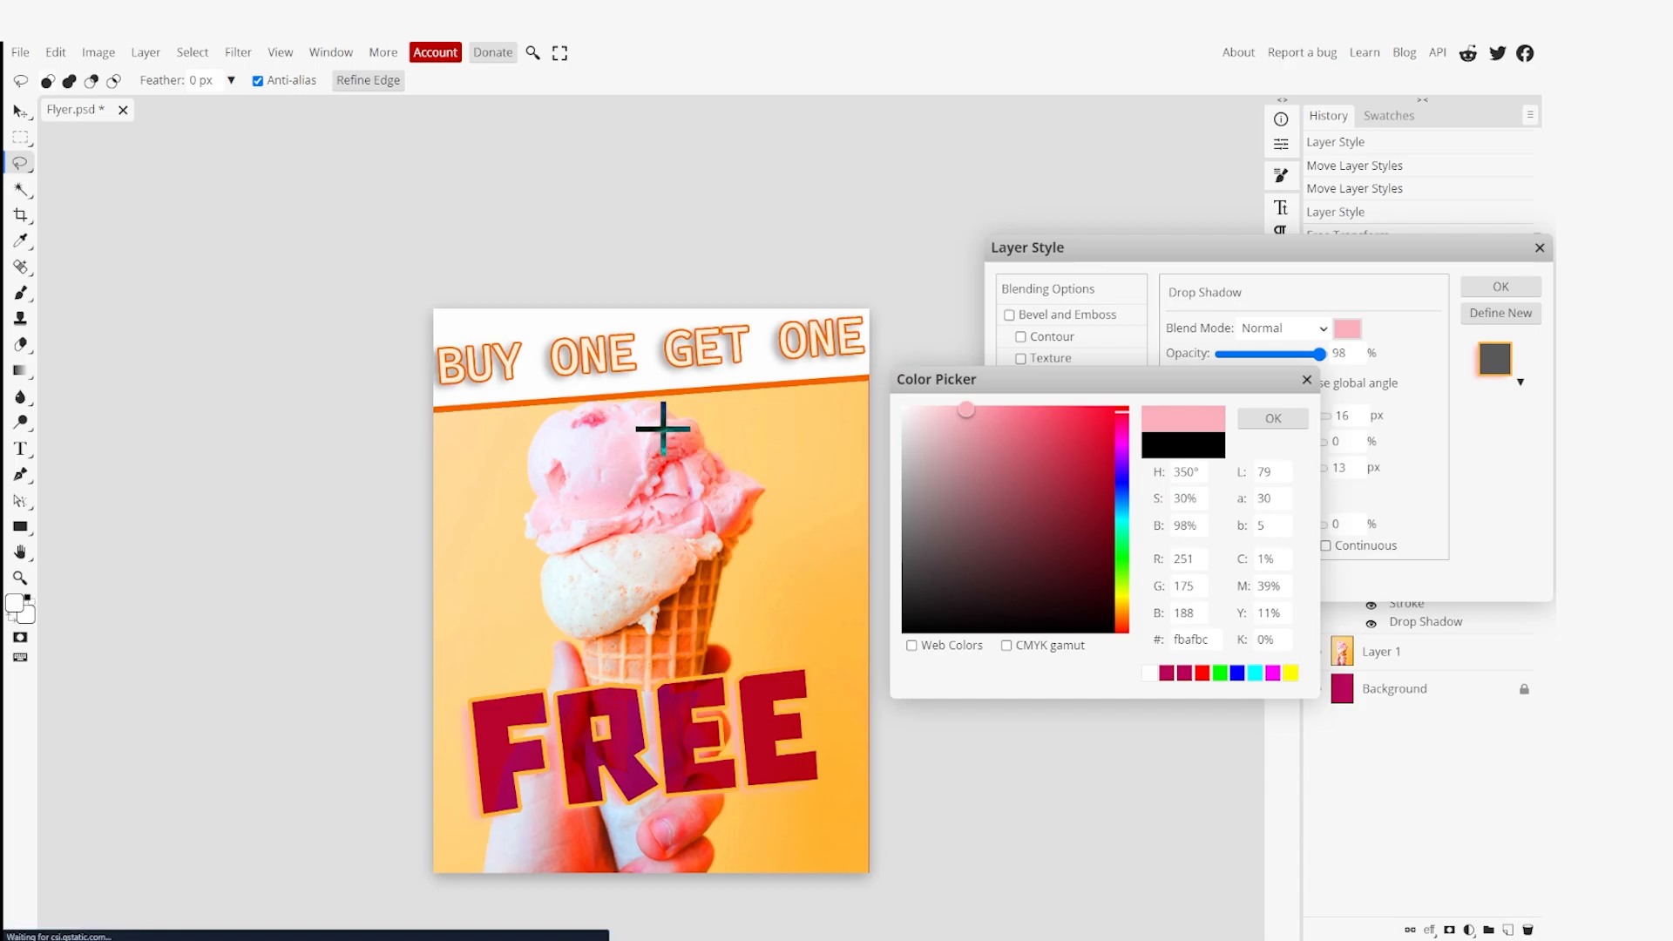
pyautogui.moveTo(639, 468); pyautogui.dragTo(664, 453)
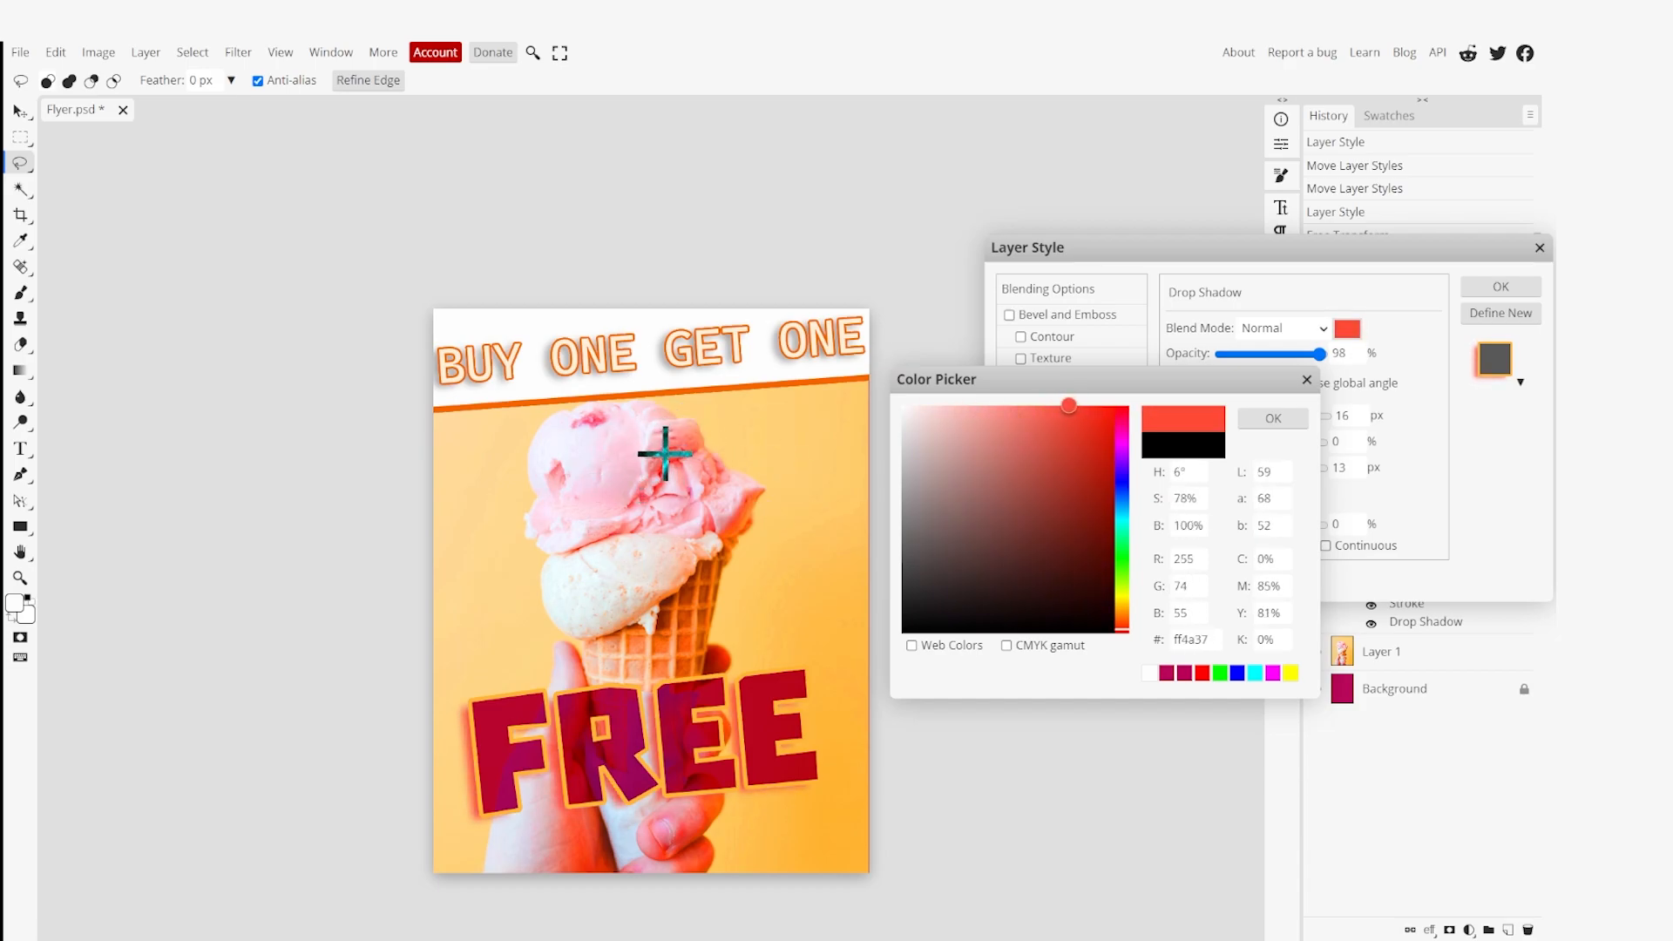
pyautogui.click(1272, 418)
pyautogui.click(1499, 289)
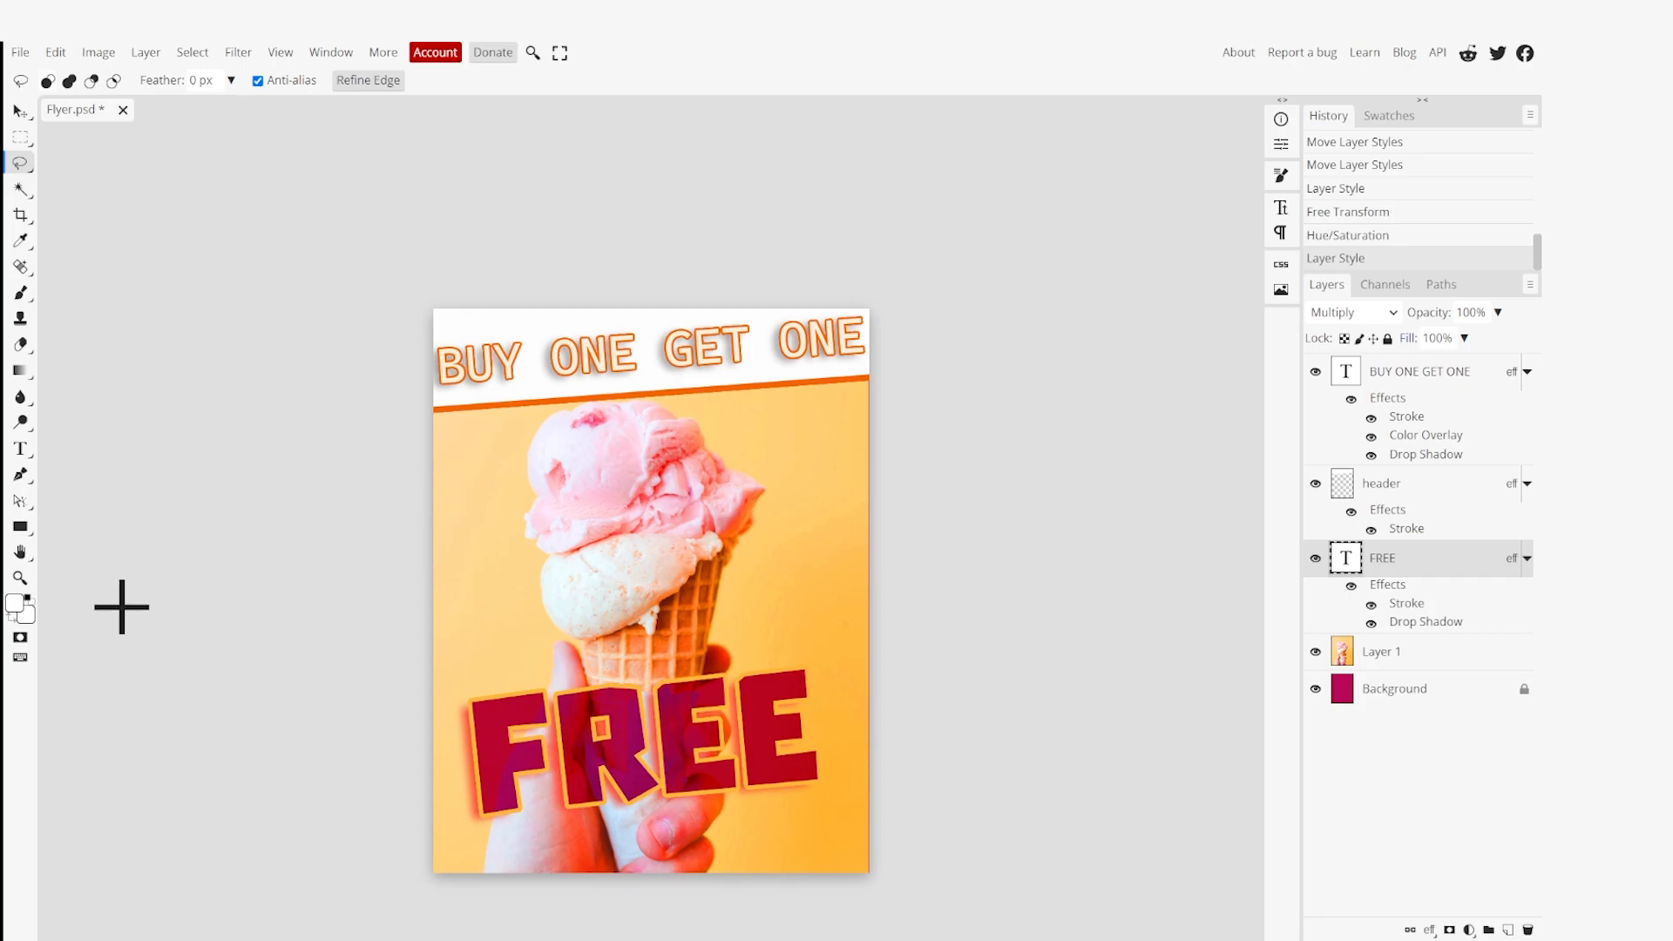
# Reduce the header layer's stroke size to 3 px in its layer style.
pyautogui.scroll(-2, 155, 636)
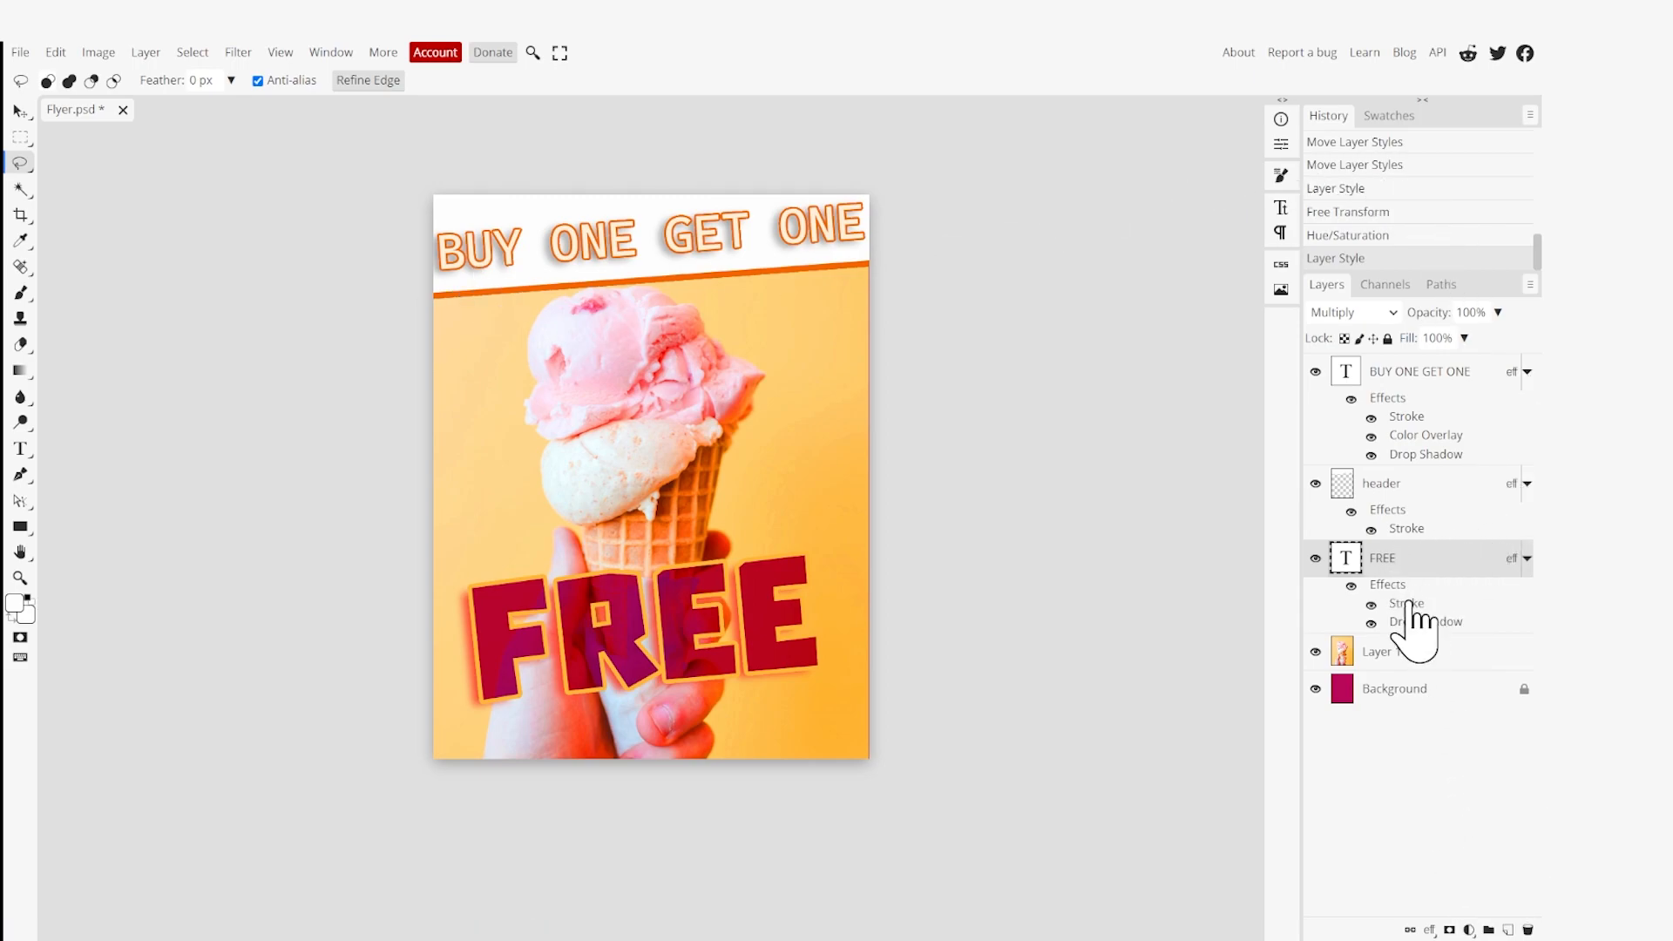
pyautogui.click(1370, 484)
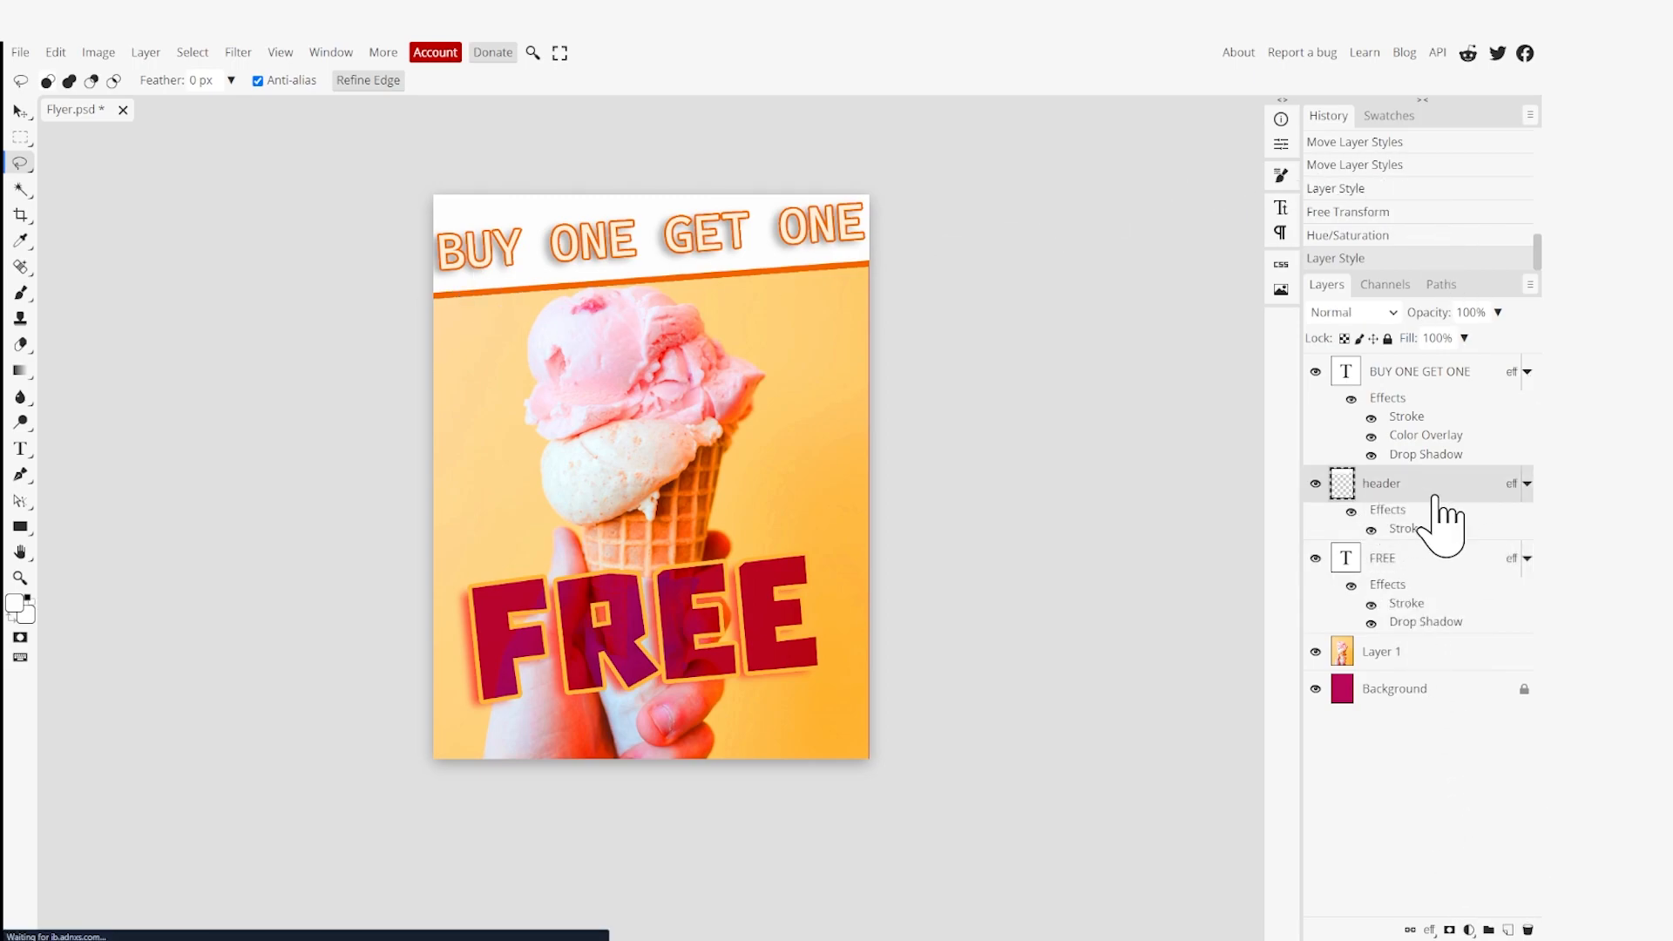
pyautogui.rightClick(1366, 488)
pyautogui.click(1405, 468)
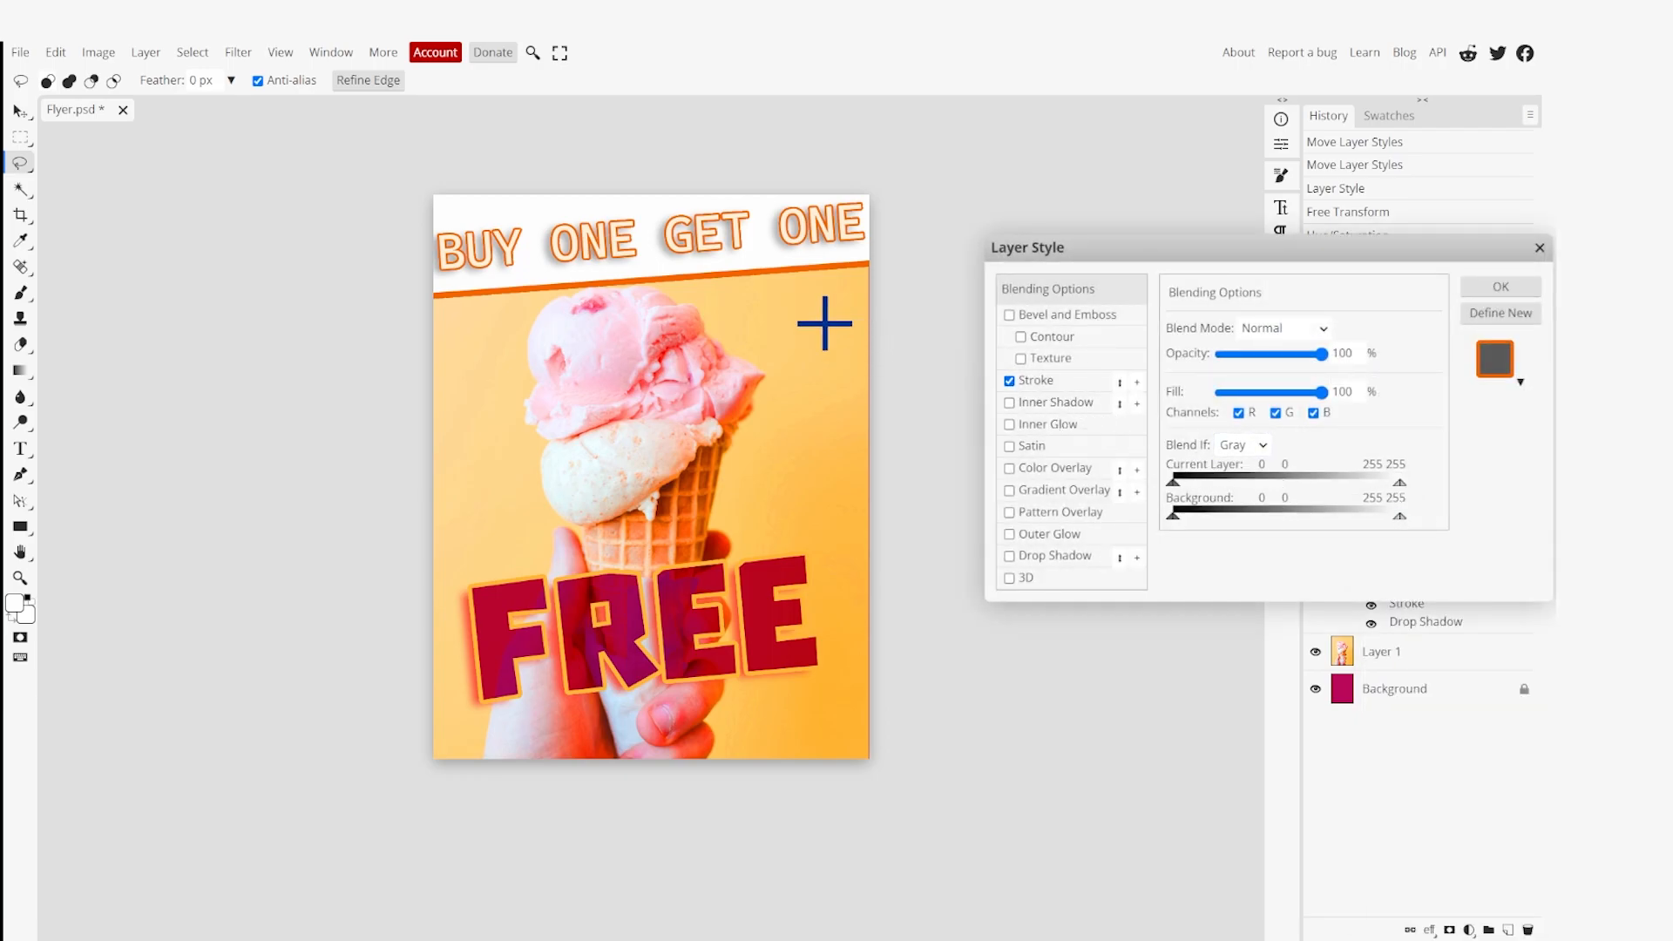
pyautogui.click(1051, 384)
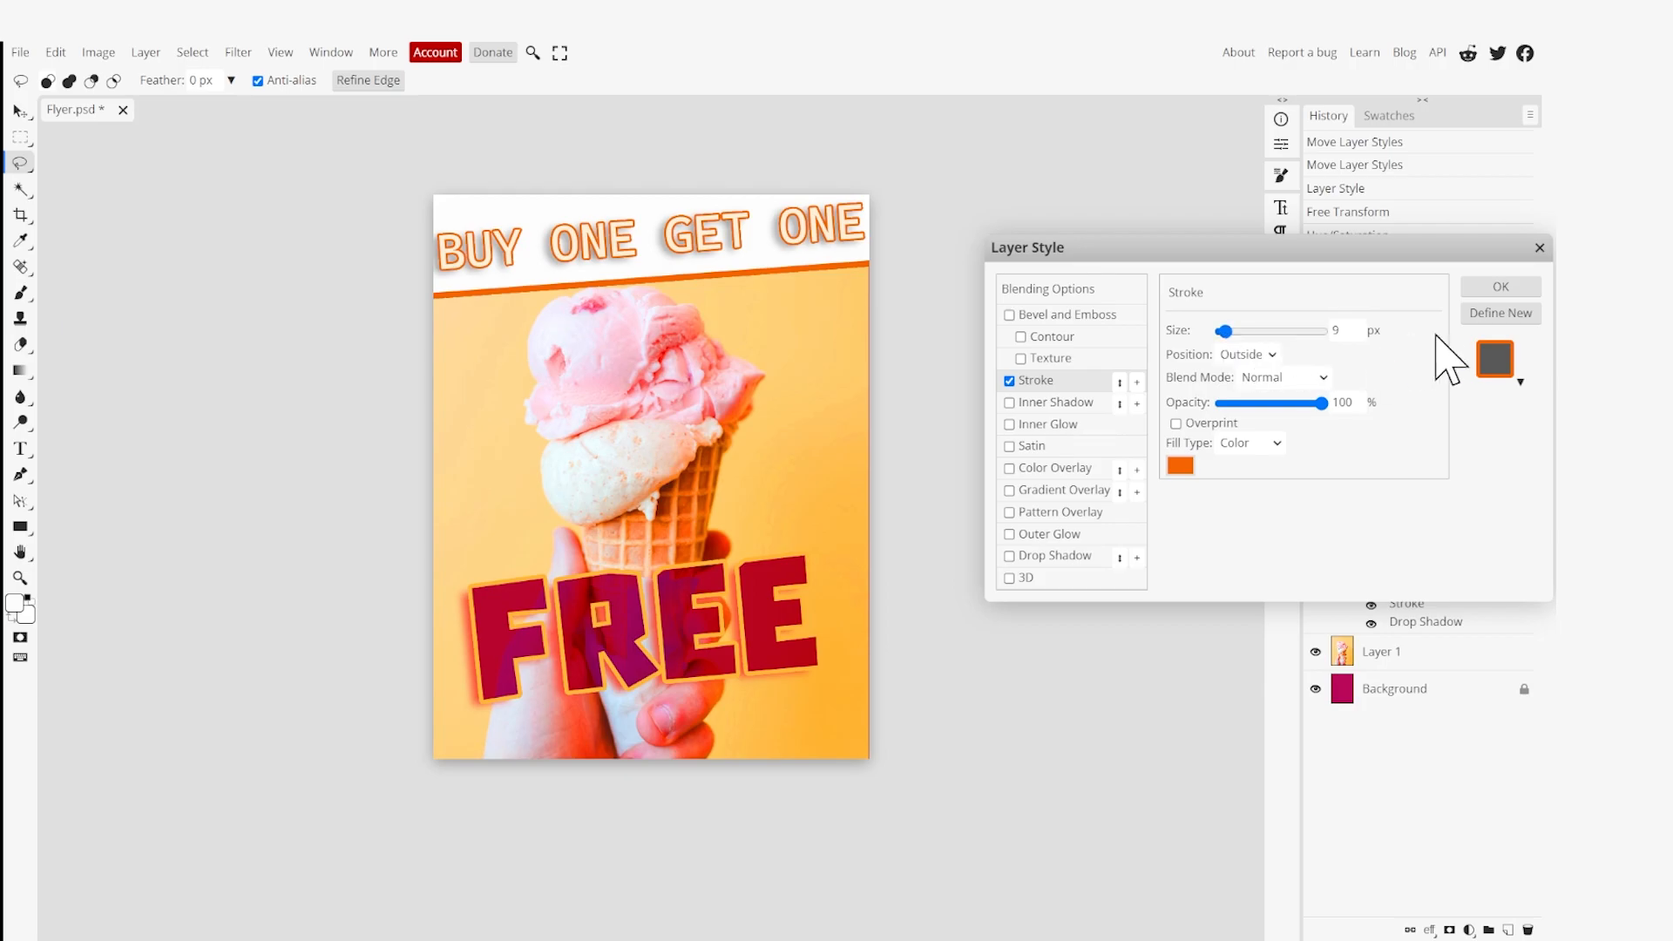
pyautogui.moveTo(1228, 332); pyautogui.dragTo(1223, 332)
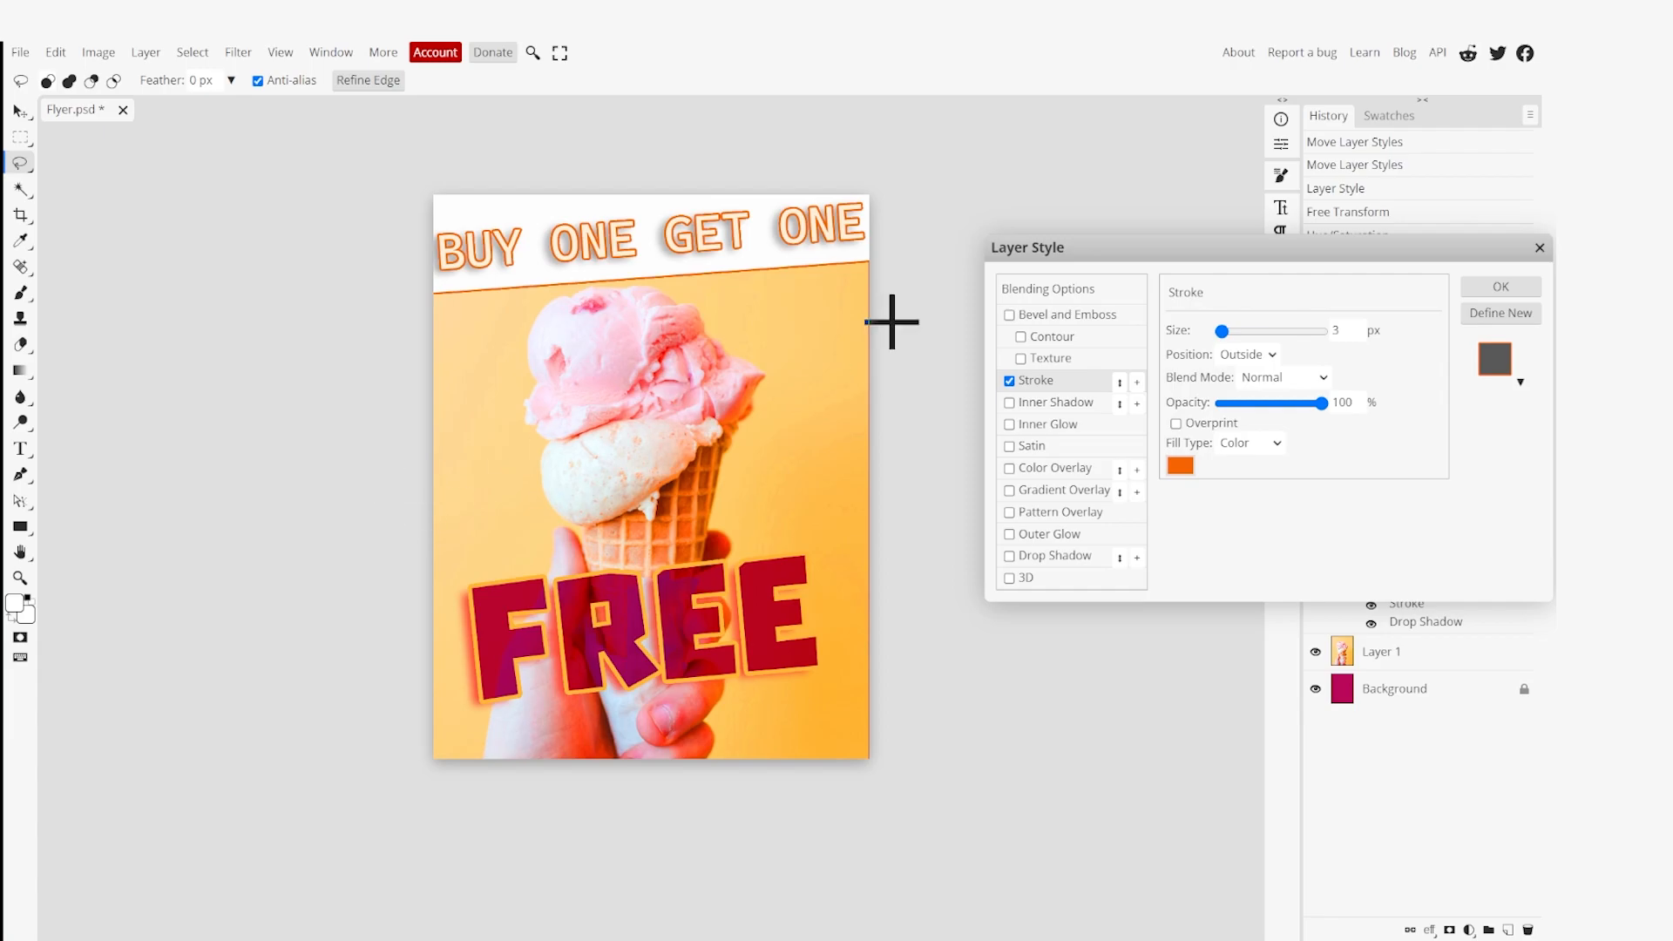
# Turn off the header's Stroke, enable its Drop Shadow and apply the layer style.
pyautogui.click(1010, 380)
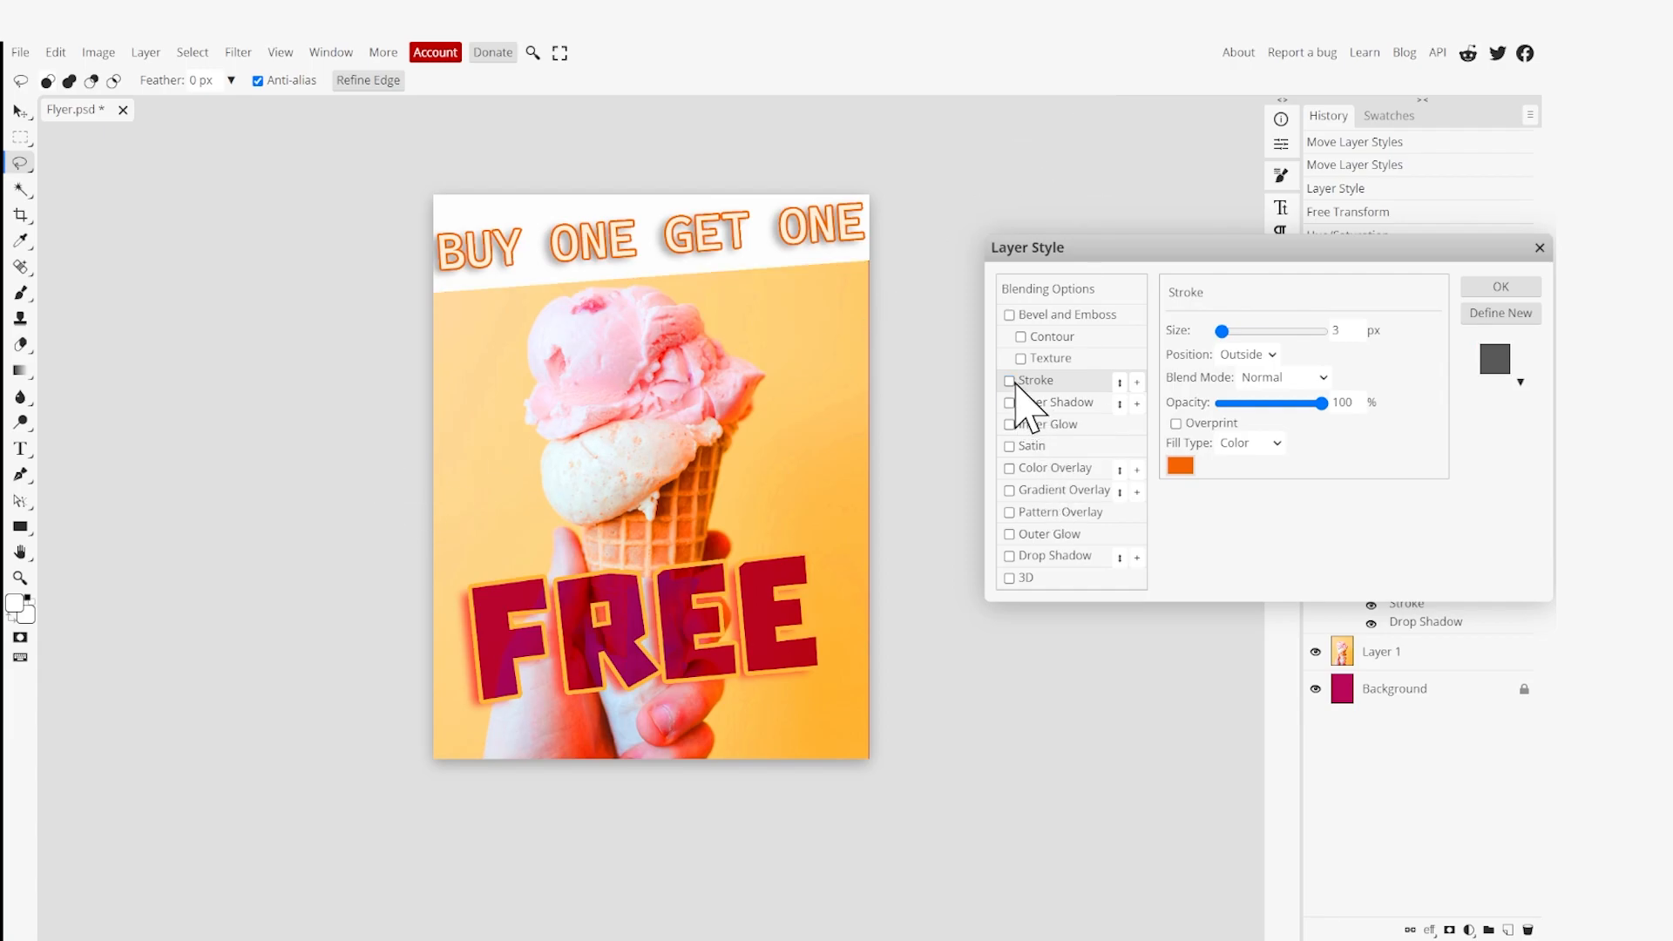
pyautogui.click(1010, 557)
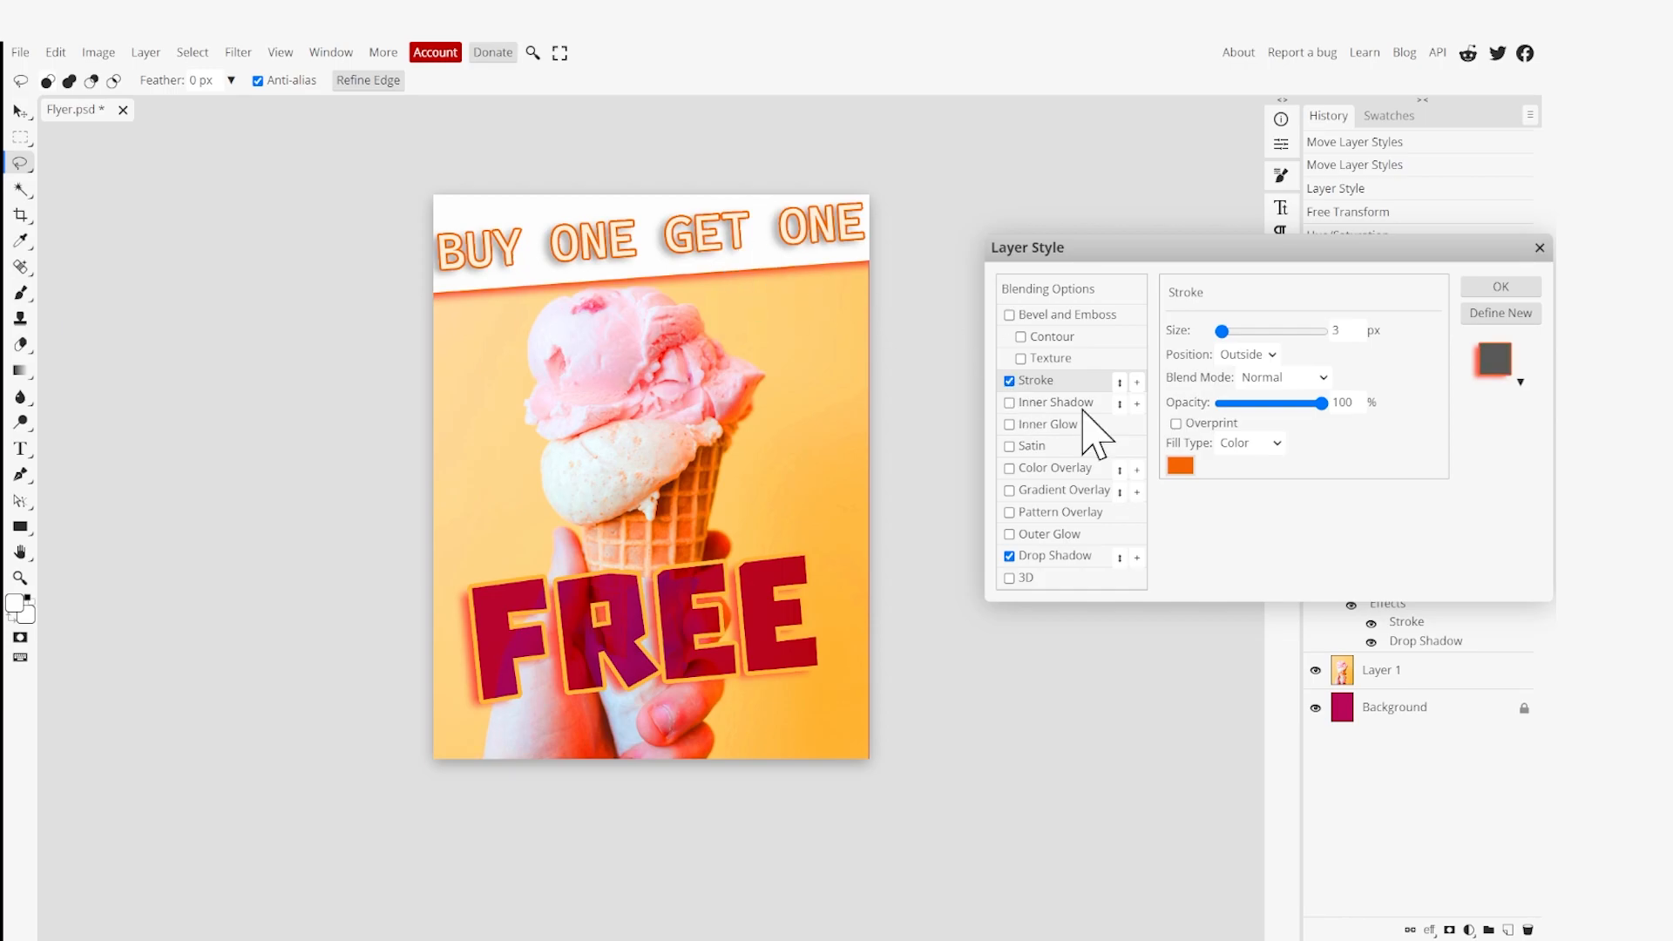
pyautogui.click(1011, 382)
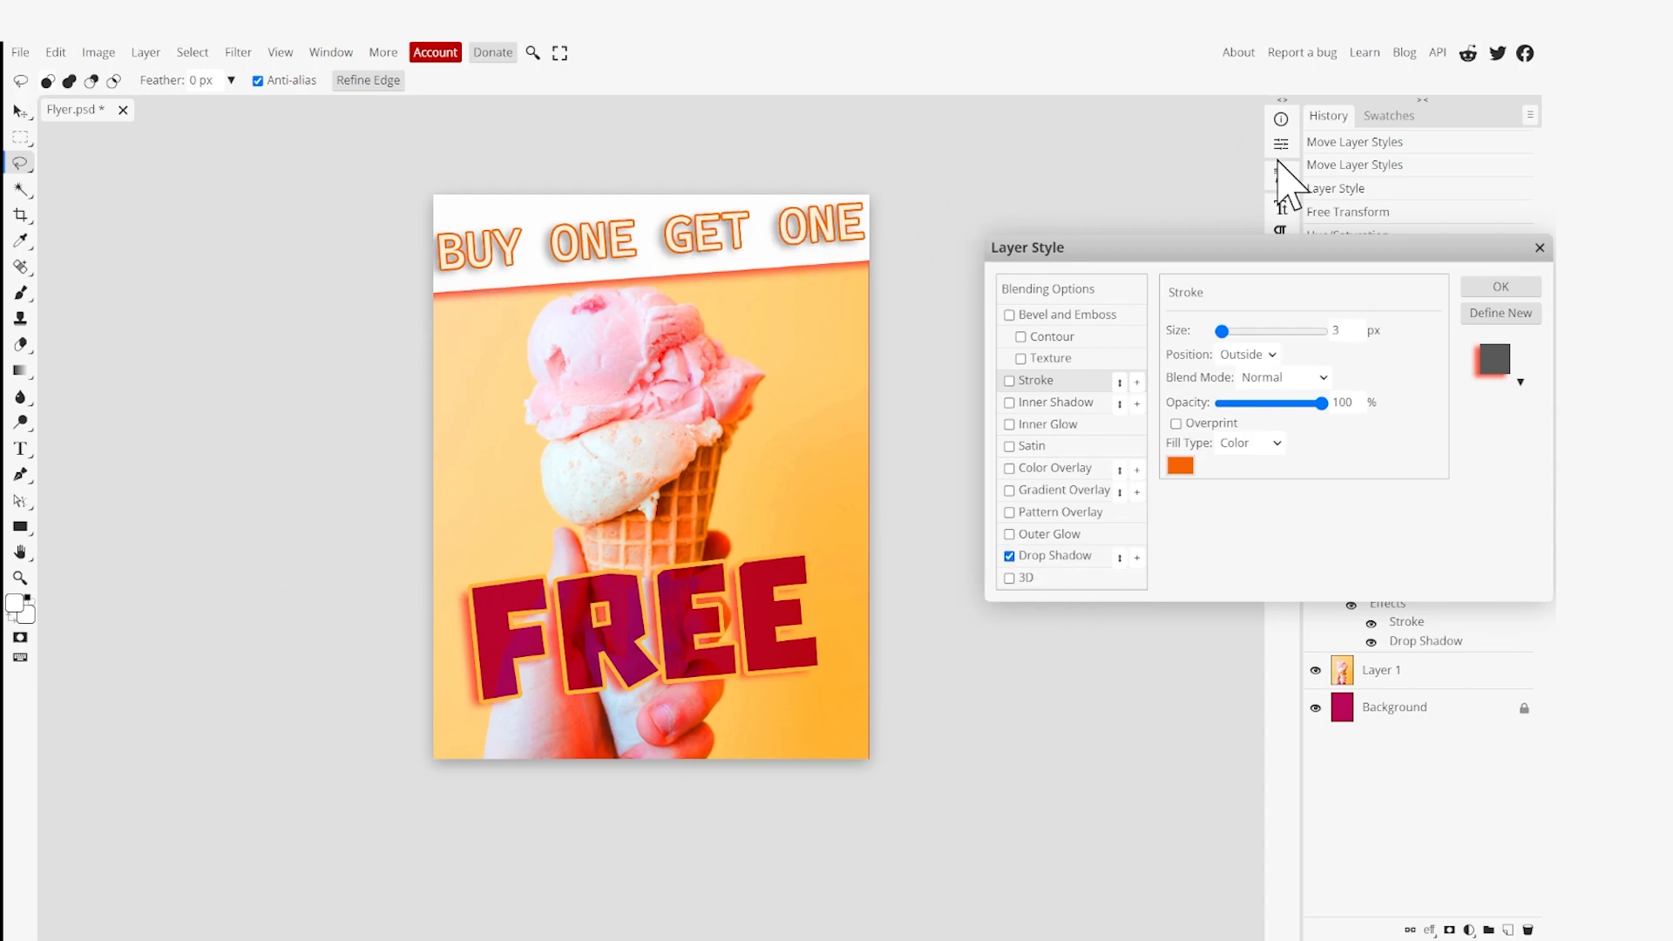
pyautogui.click(1481, 288)
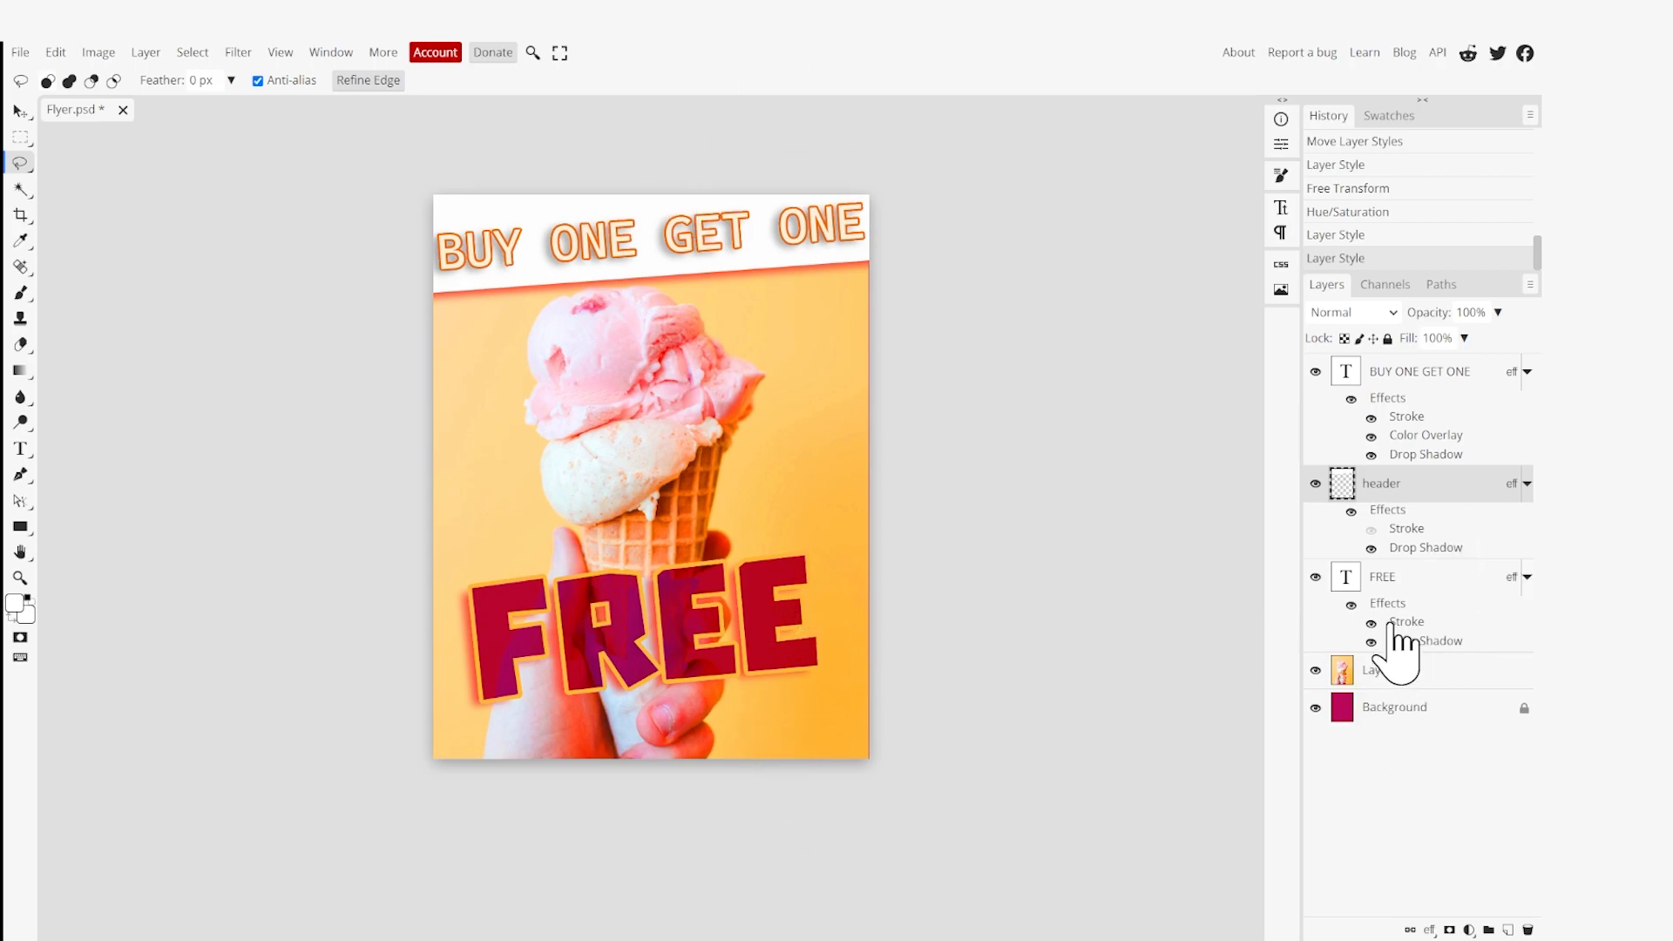
# Free-transform the FREE text, shifting it slightly right and down and tilting it a little more counterclockwise.
pyautogui.click(1383, 581)
pyautogui.rightClick(596, 672)
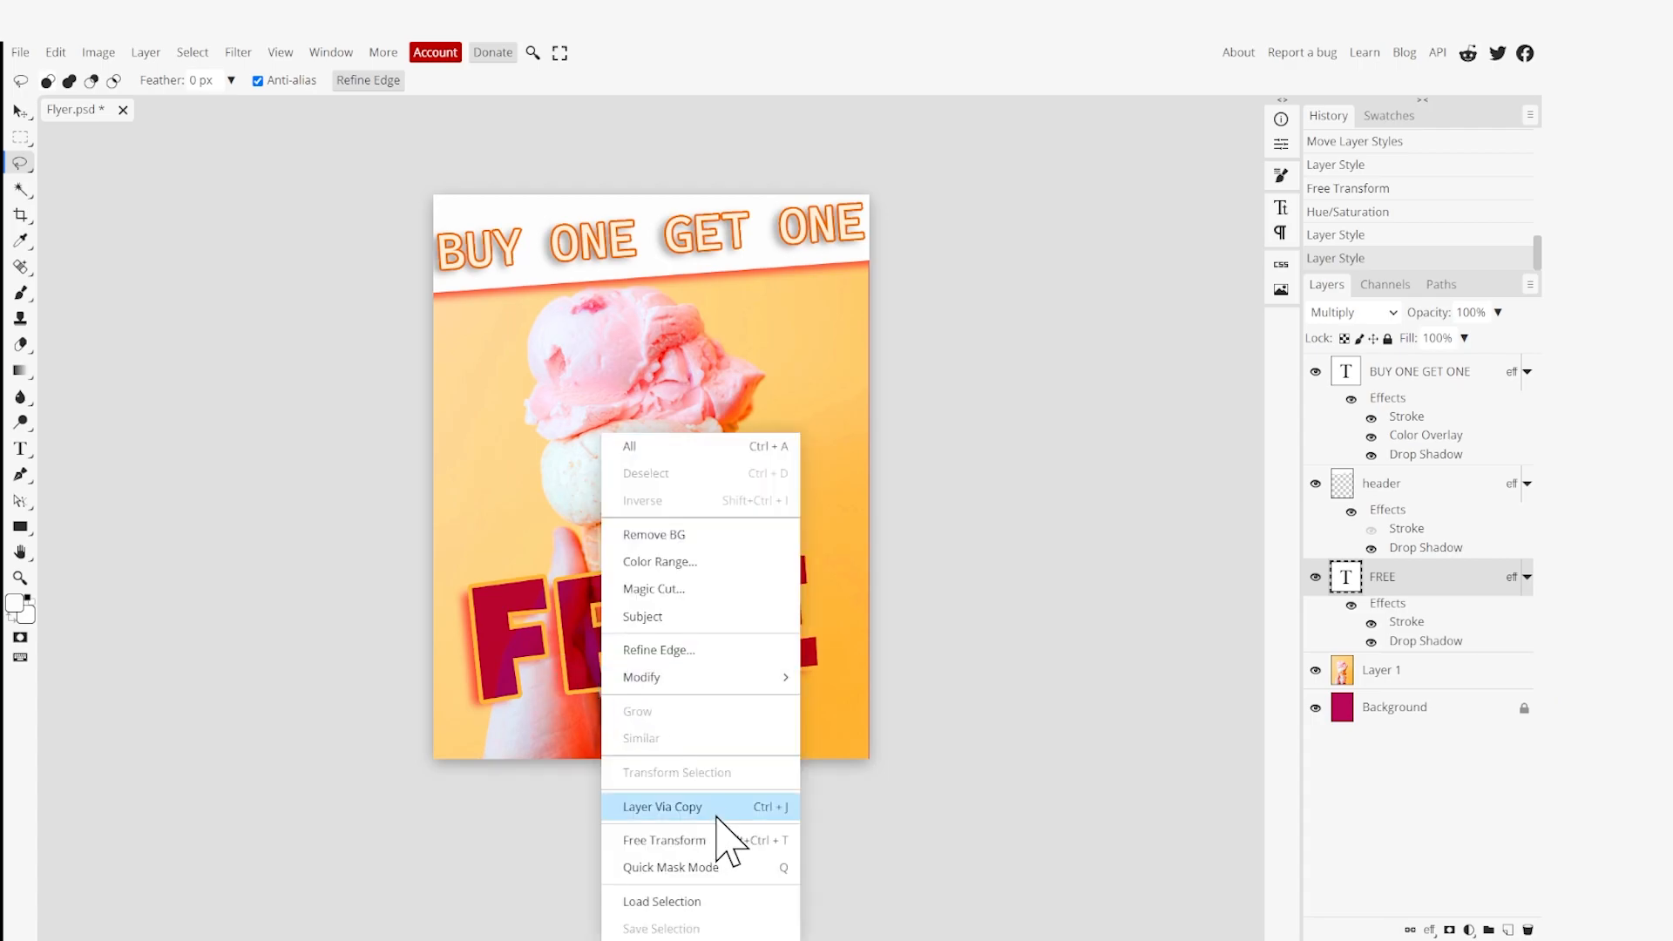
pyautogui.click(728, 839)
pyautogui.moveTo(721, 676)
pyautogui.mouseDown()
pyautogui.moveTo(739, 414)
pyautogui.moveTo(723, 344)
pyautogui.moveTo(727, 396)
pyautogui.moveTo(672, 463)
pyautogui.moveTo(732, 657)
pyautogui.moveTo(782, 662)
pyautogui.moveTo(709, 683)
pyautogui.moveTo(735, 694)
pyautogui.mouseUp()
pyautogui.moveTo(847, 709); pyautogui.dragTo(858, 712)
pyautogui.moveTo(779, 611); pyautogui.dragTo(828, 645)
# Switch to a new browser page, search Google for "flyer examples front and back" and preview the blue brochure template image.
pyautogui.press('l')
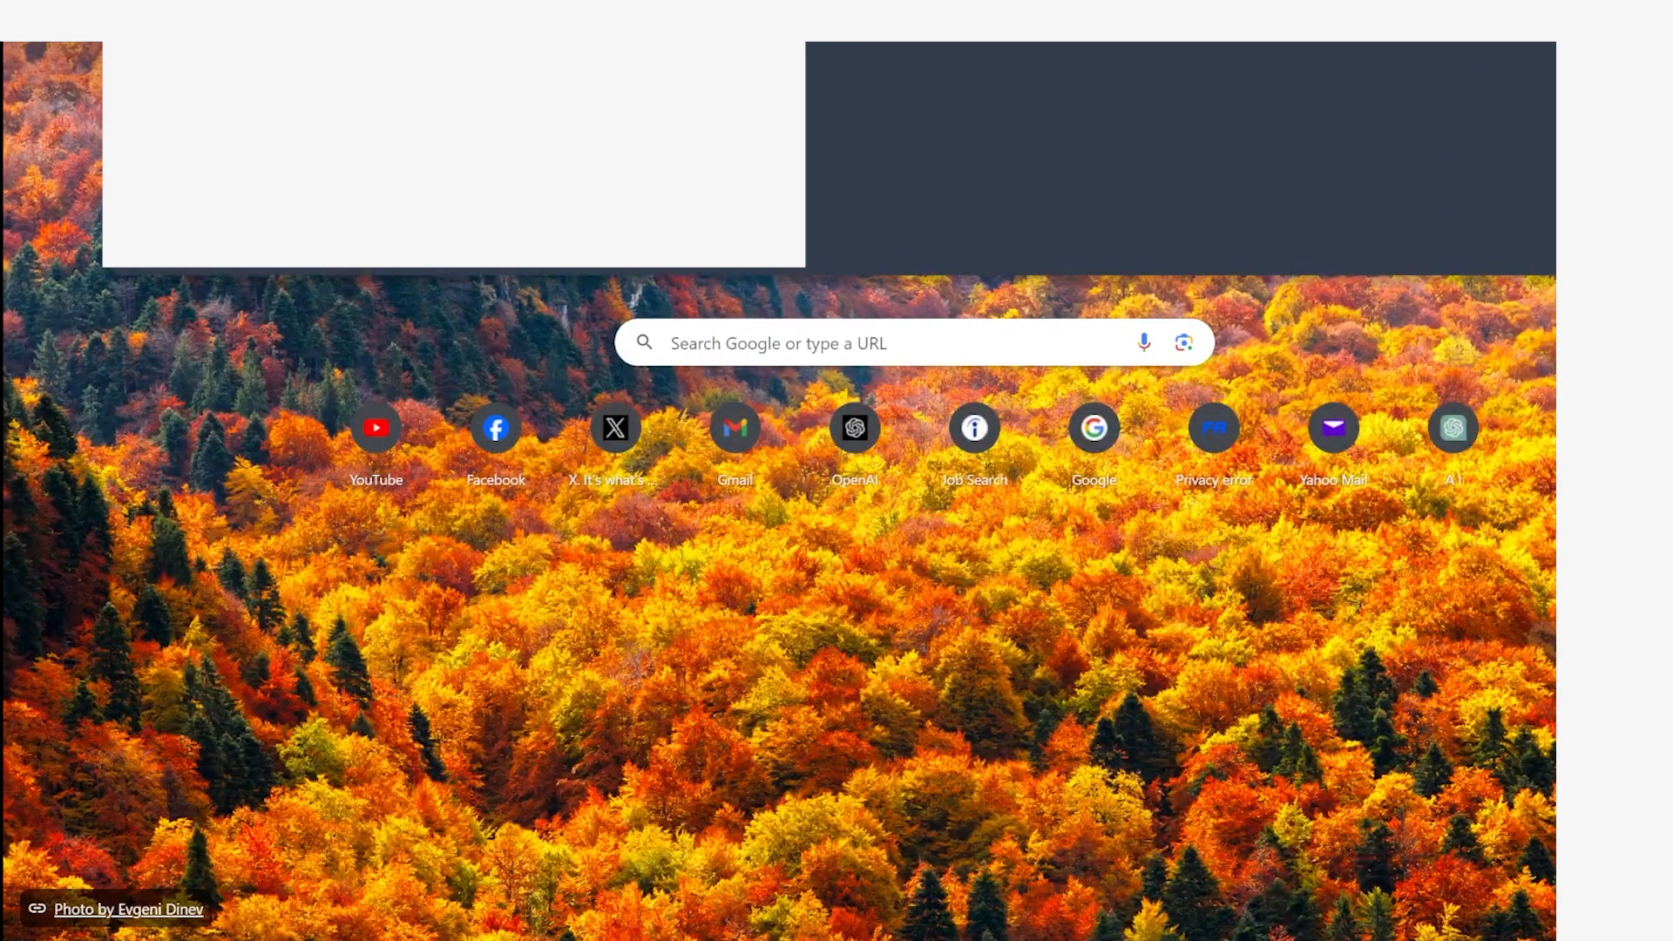
pyautogui.write('flyer e')
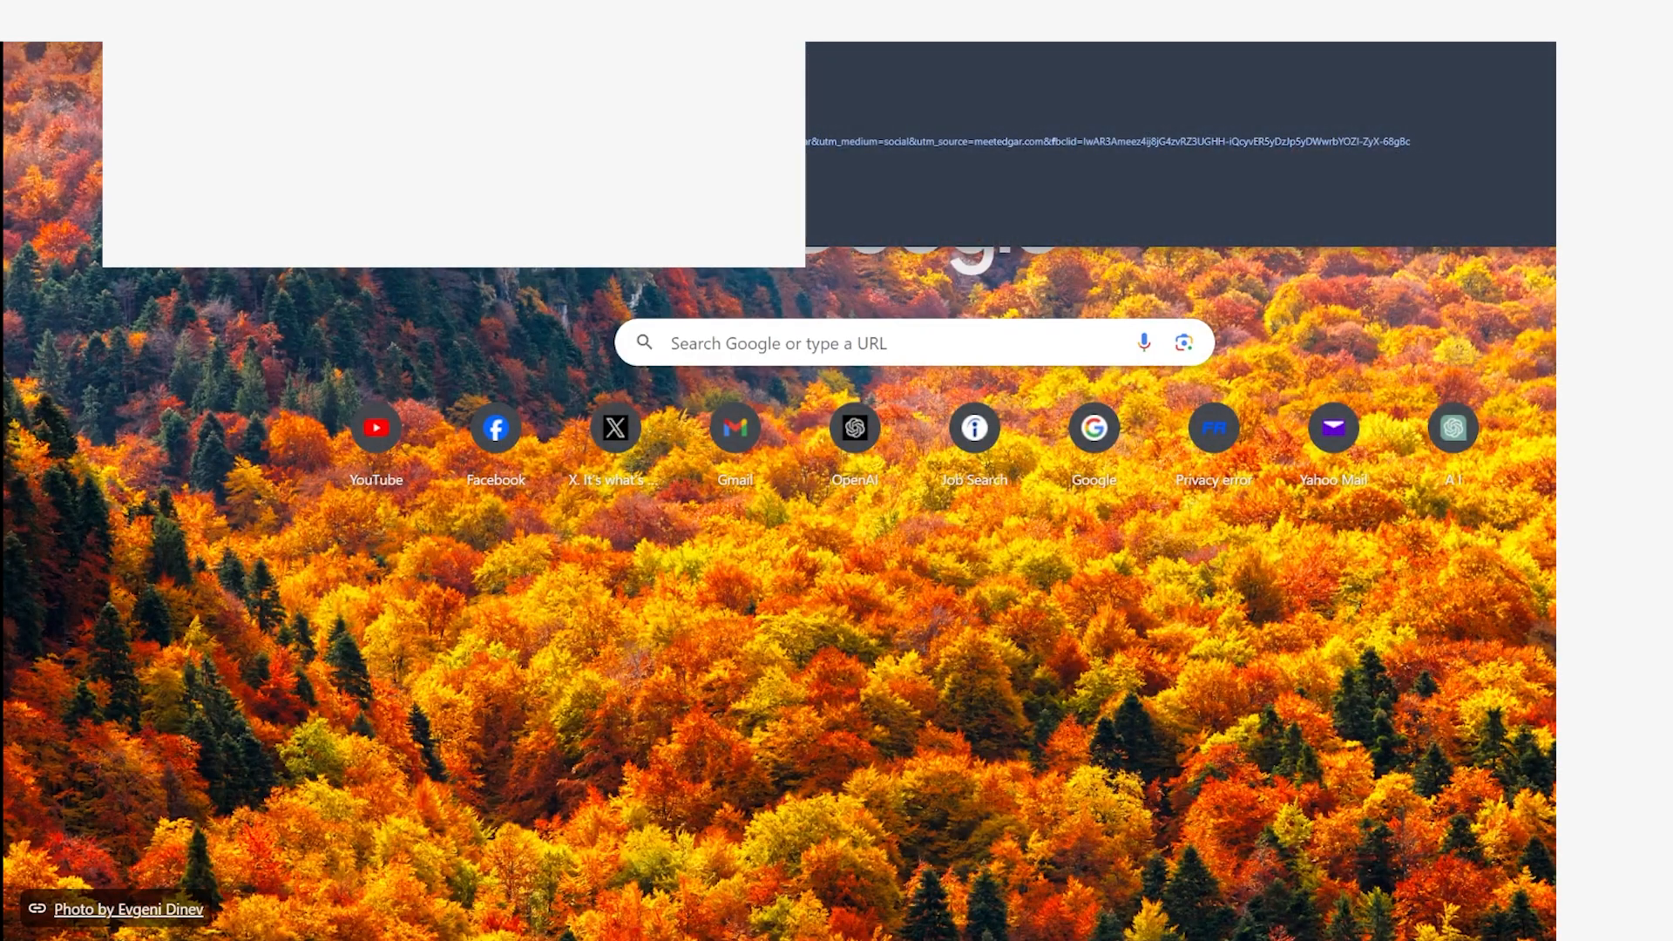
pyautogui.write('xam')
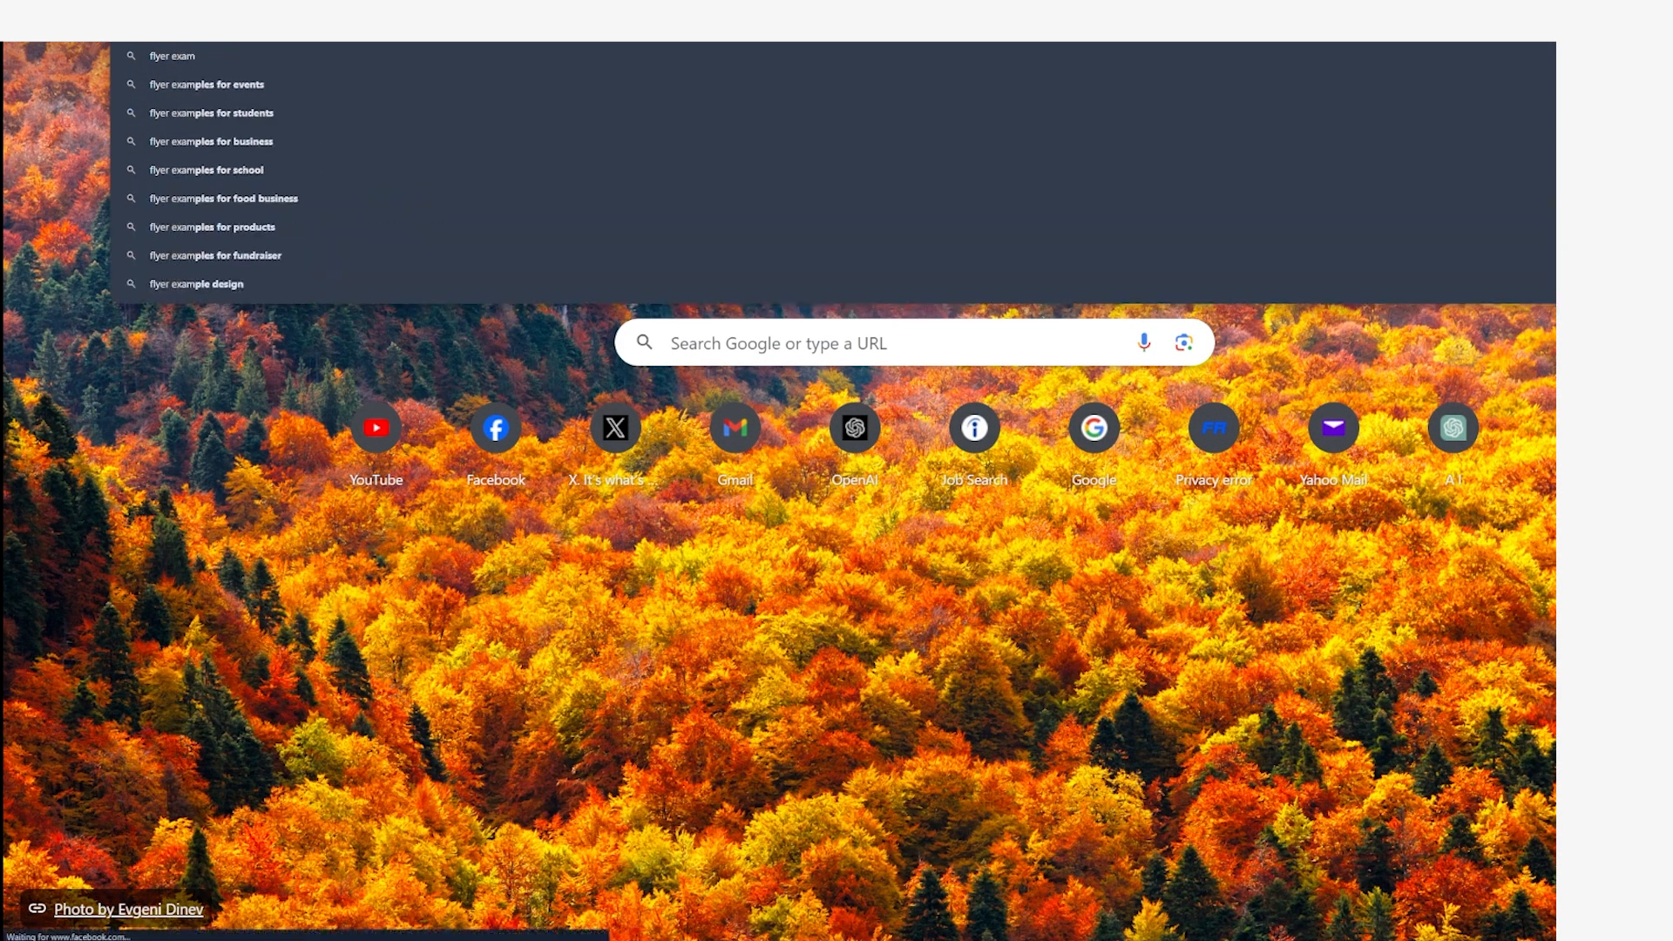
pyautogui.write('ples of')
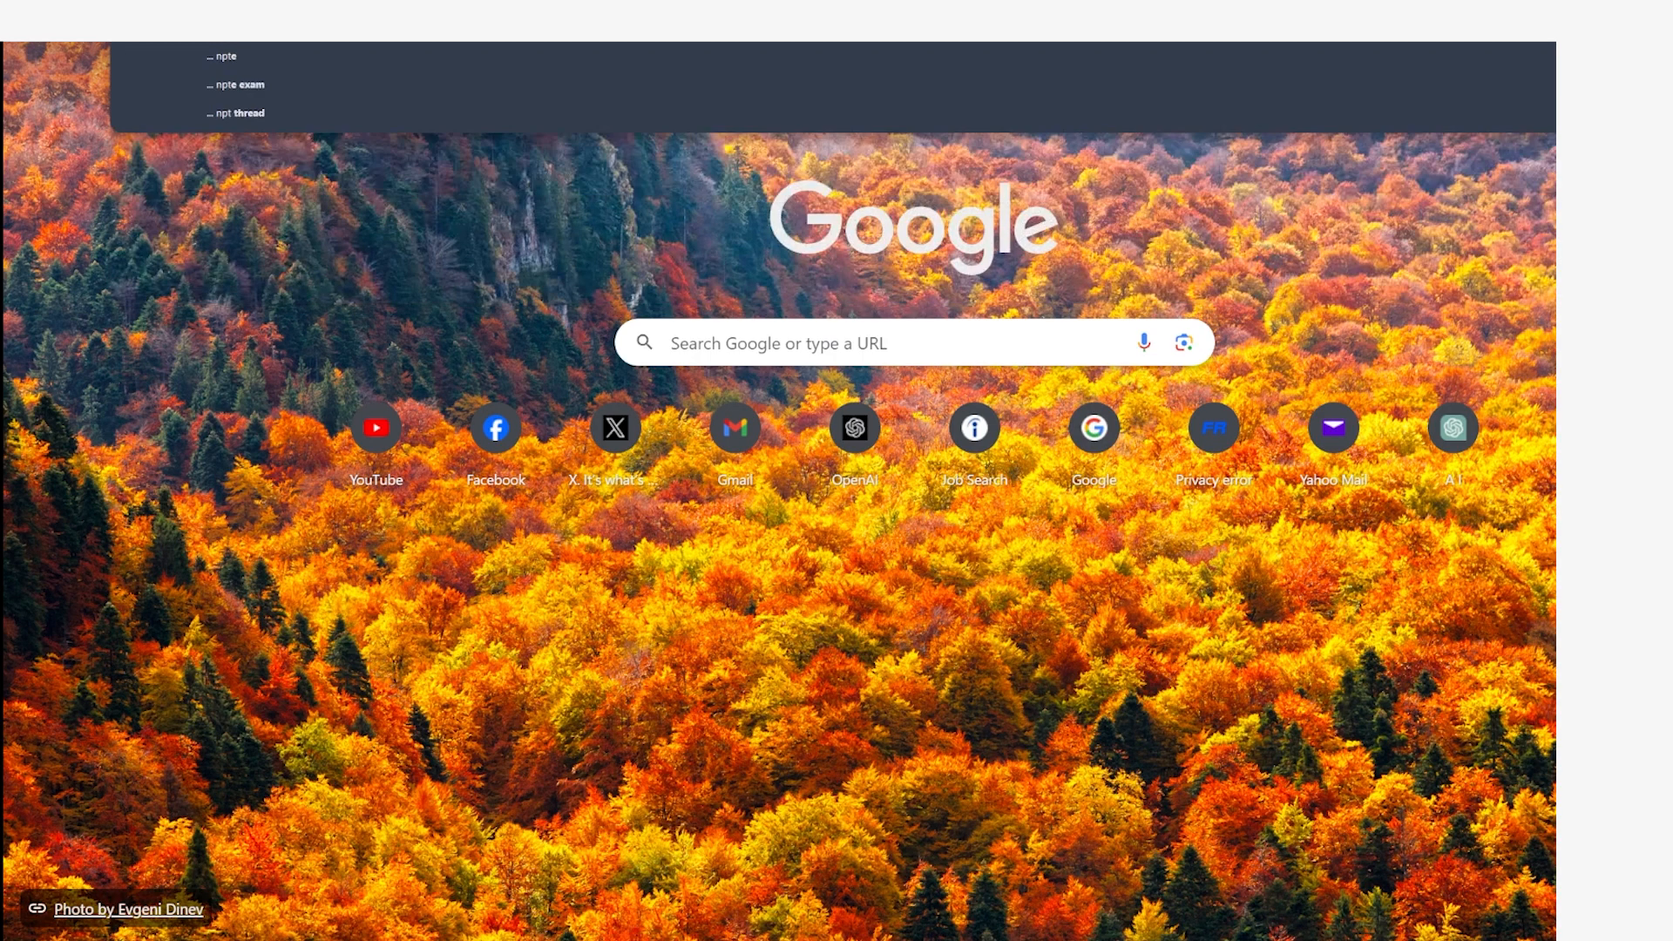
pyautogui.press('BackSpace')
pyautogui.press('BackSpace')
pyautogui.press('BackSpace')
pyautogui.write('front and')
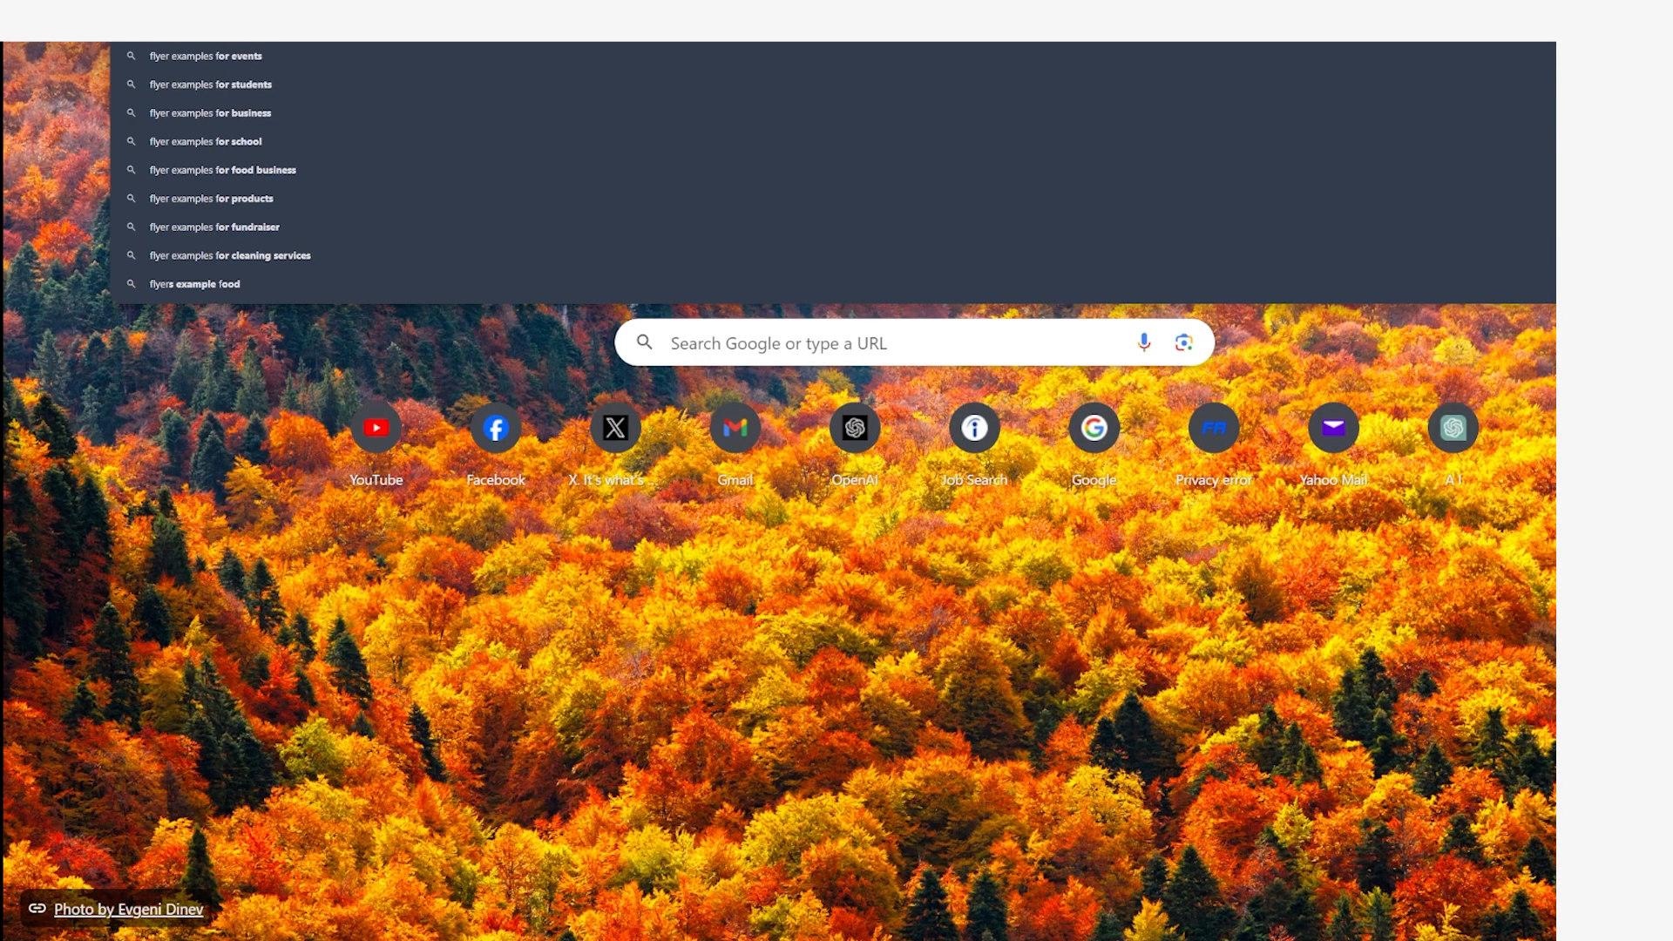
pyautogui.write(' back')
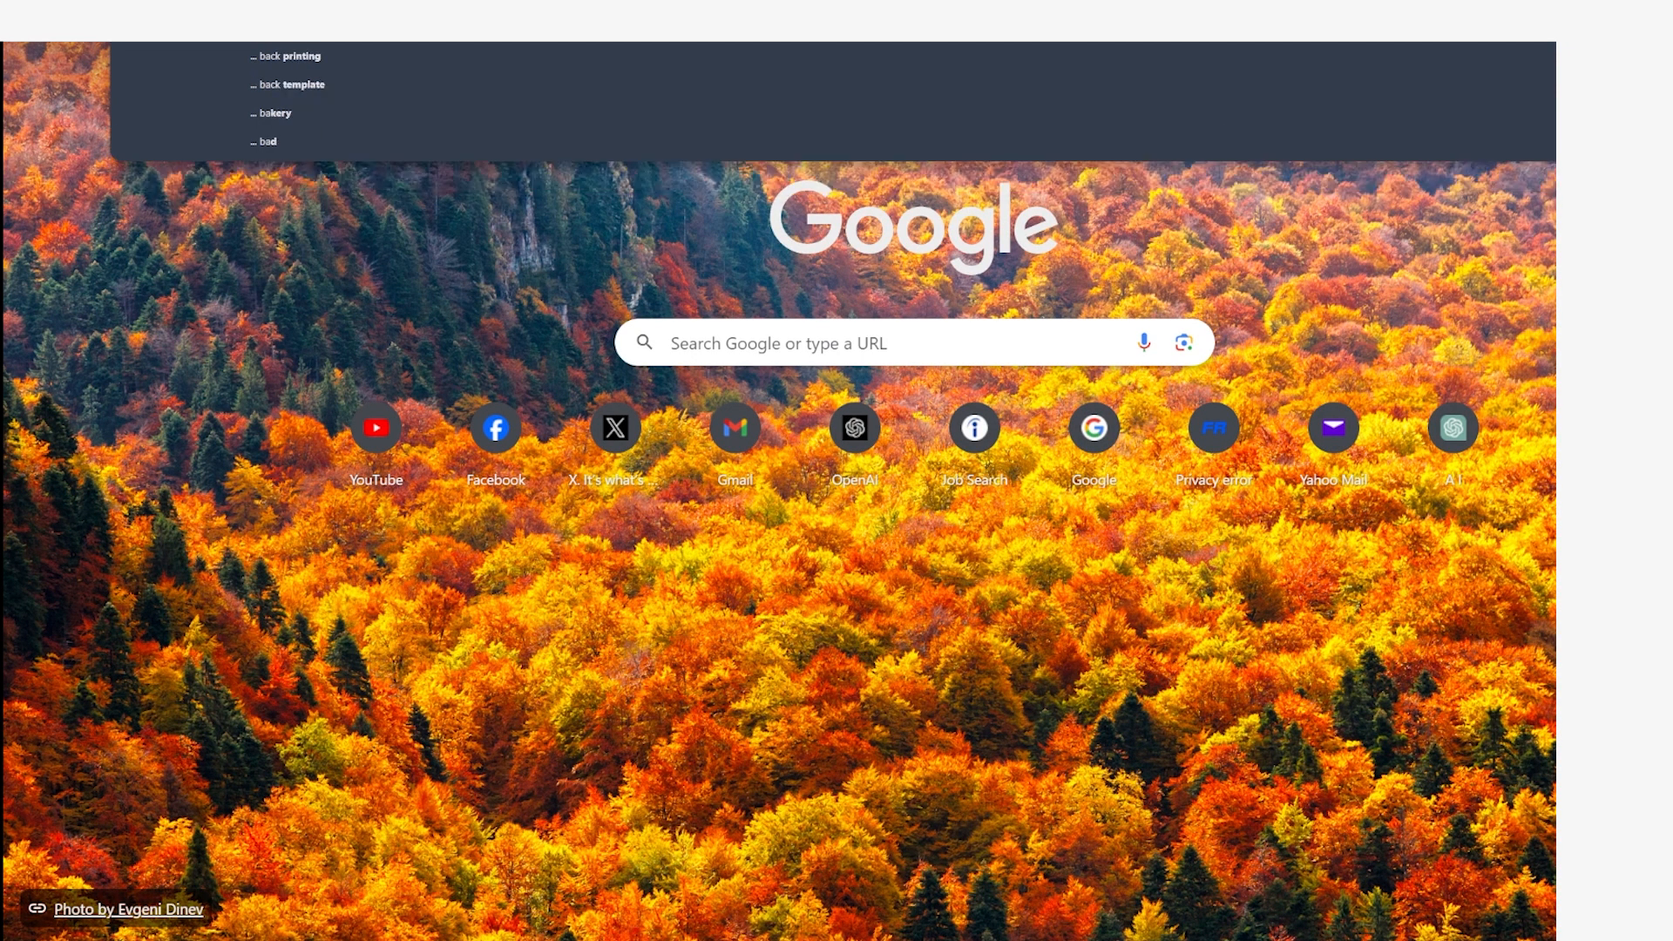
pyautogui.press('Return')
pyautogui.scroll(-2, 165, 666)
pyautogui.scroll(-2, 166, 667)
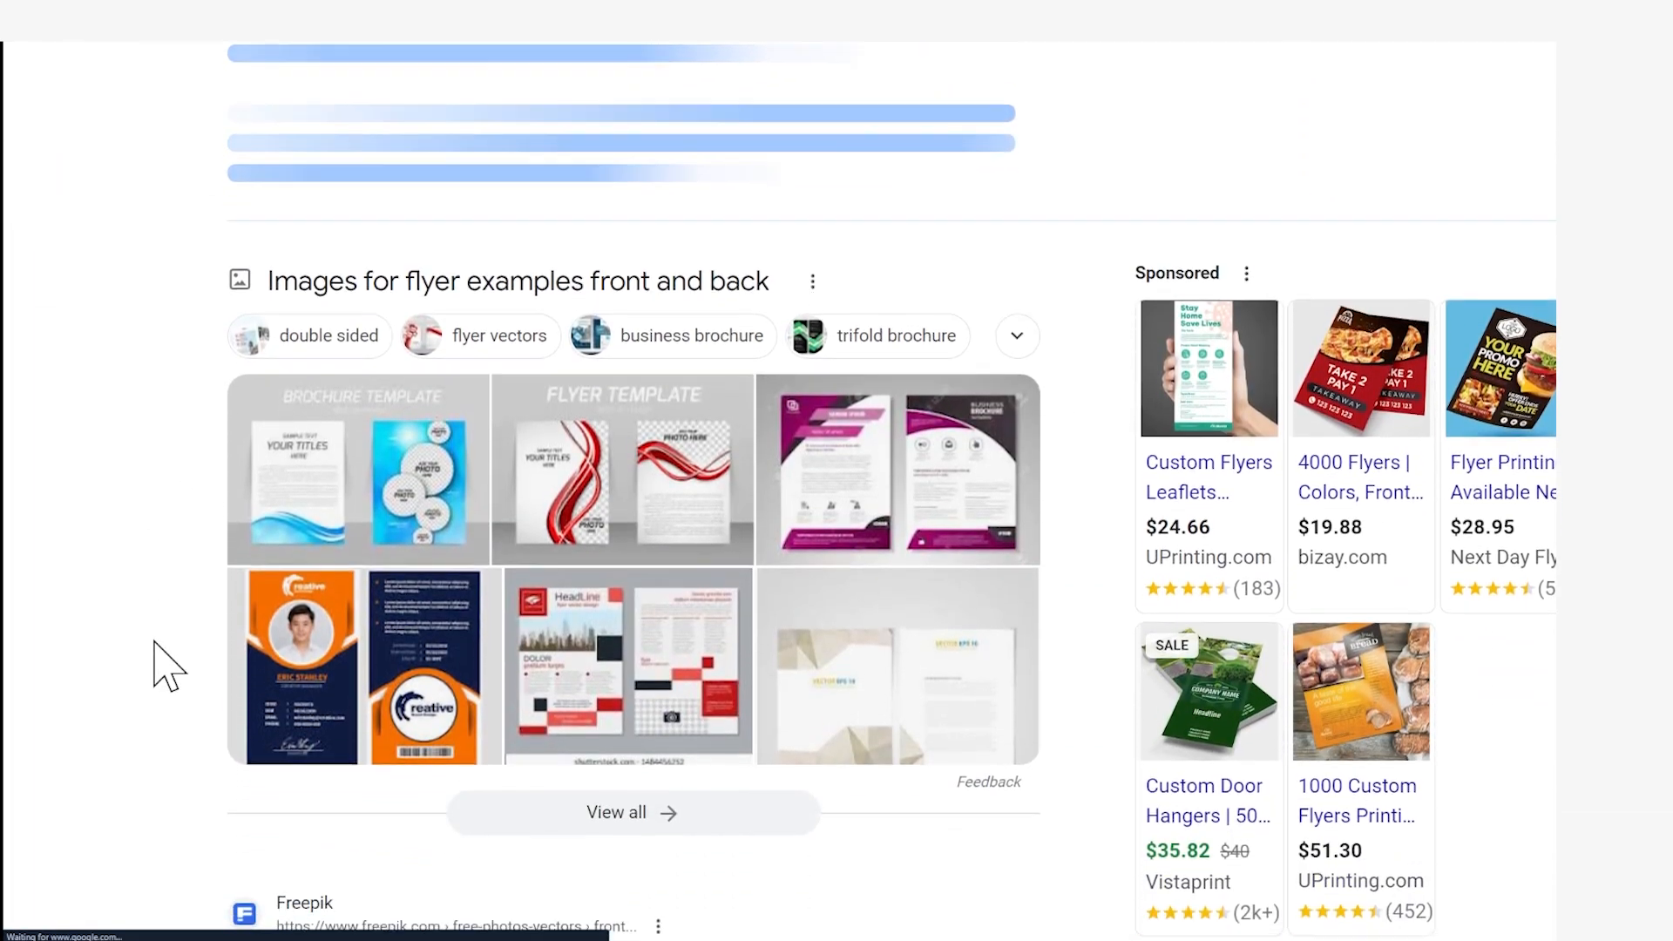
pyautogui.click(348, 536)
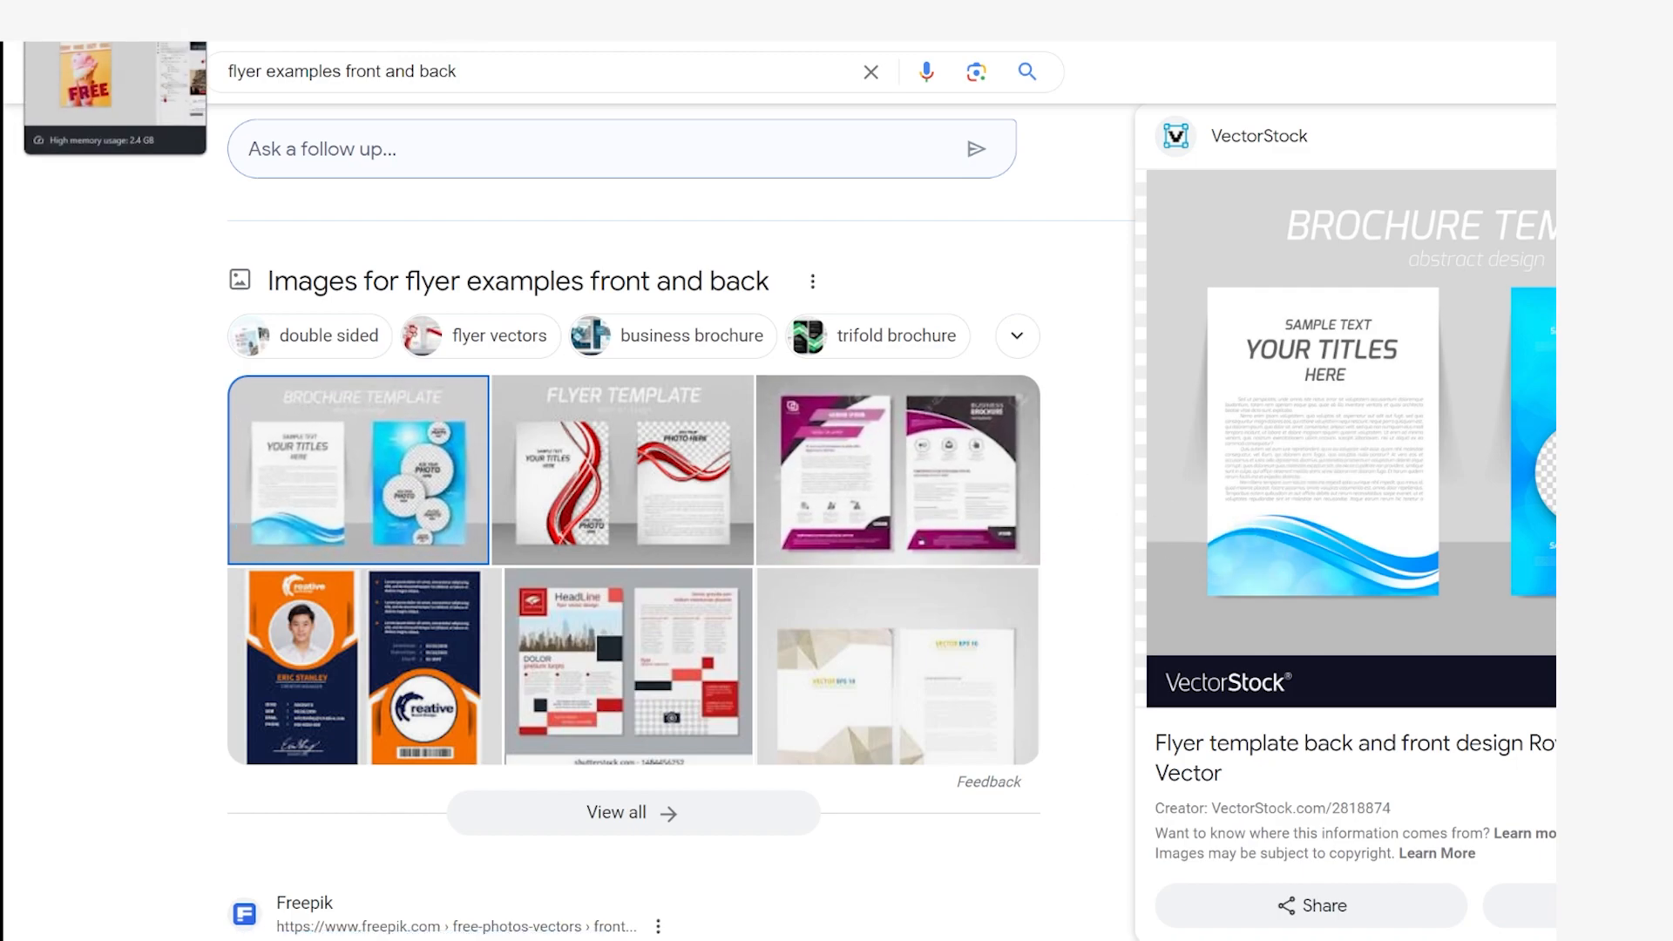
# Switch back to Photopea and create a white 8.5 x 11 inch, 72 DPI project named "Flyer background".
pyautogui.click(114, 42)
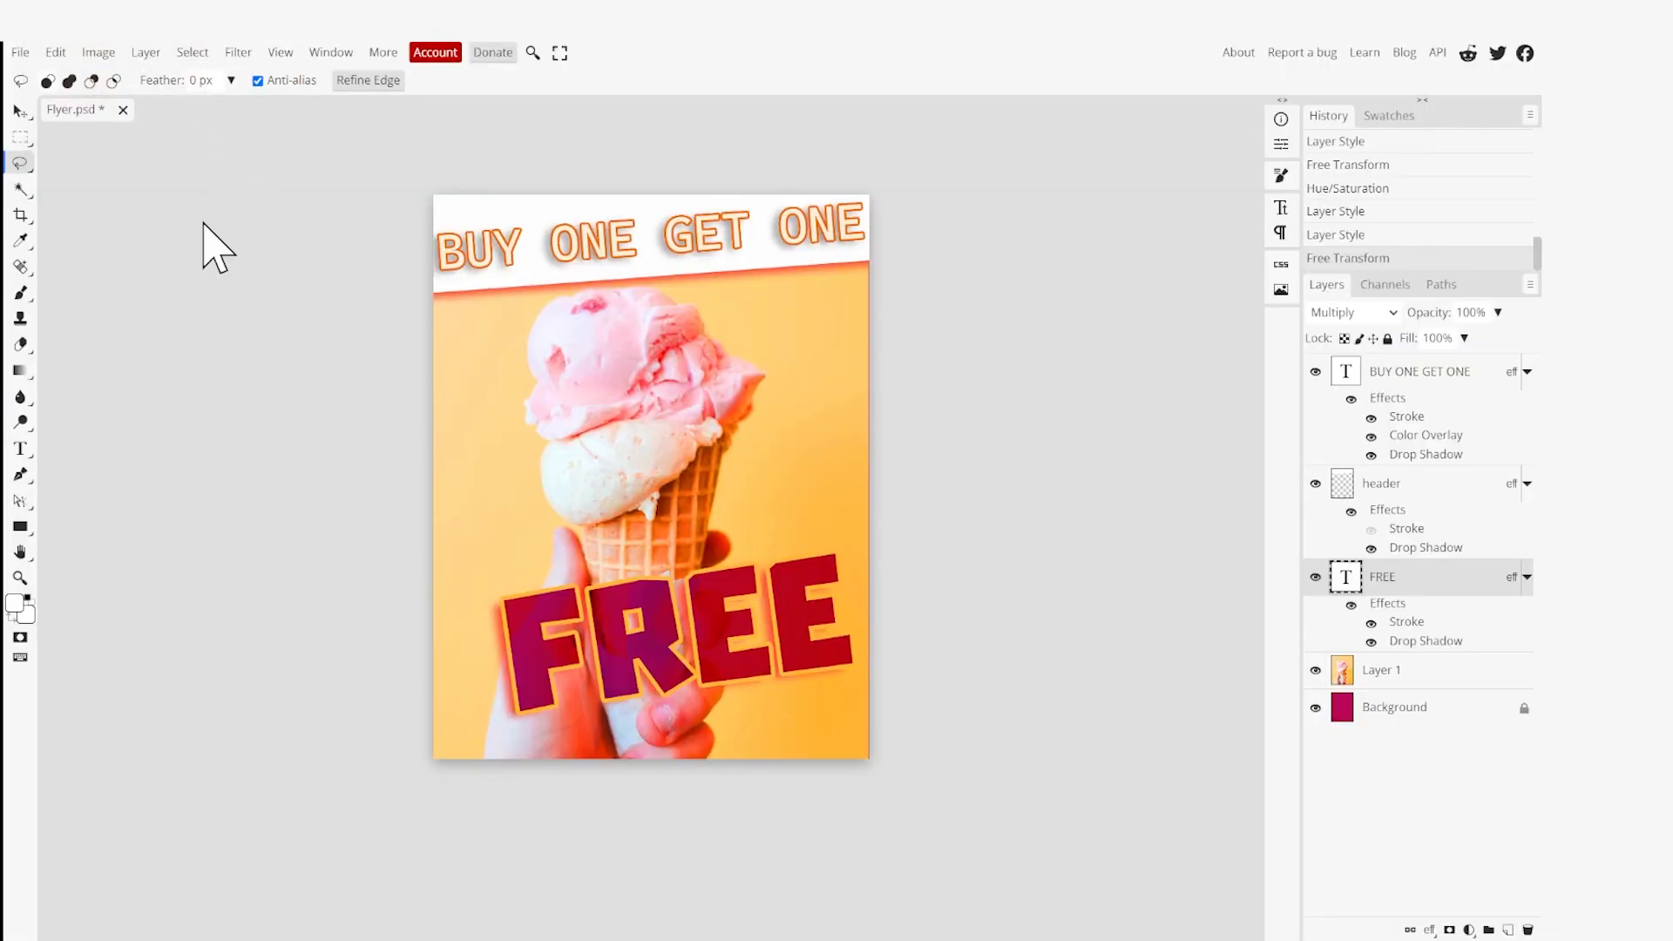
pyautogui.click(20, 52)
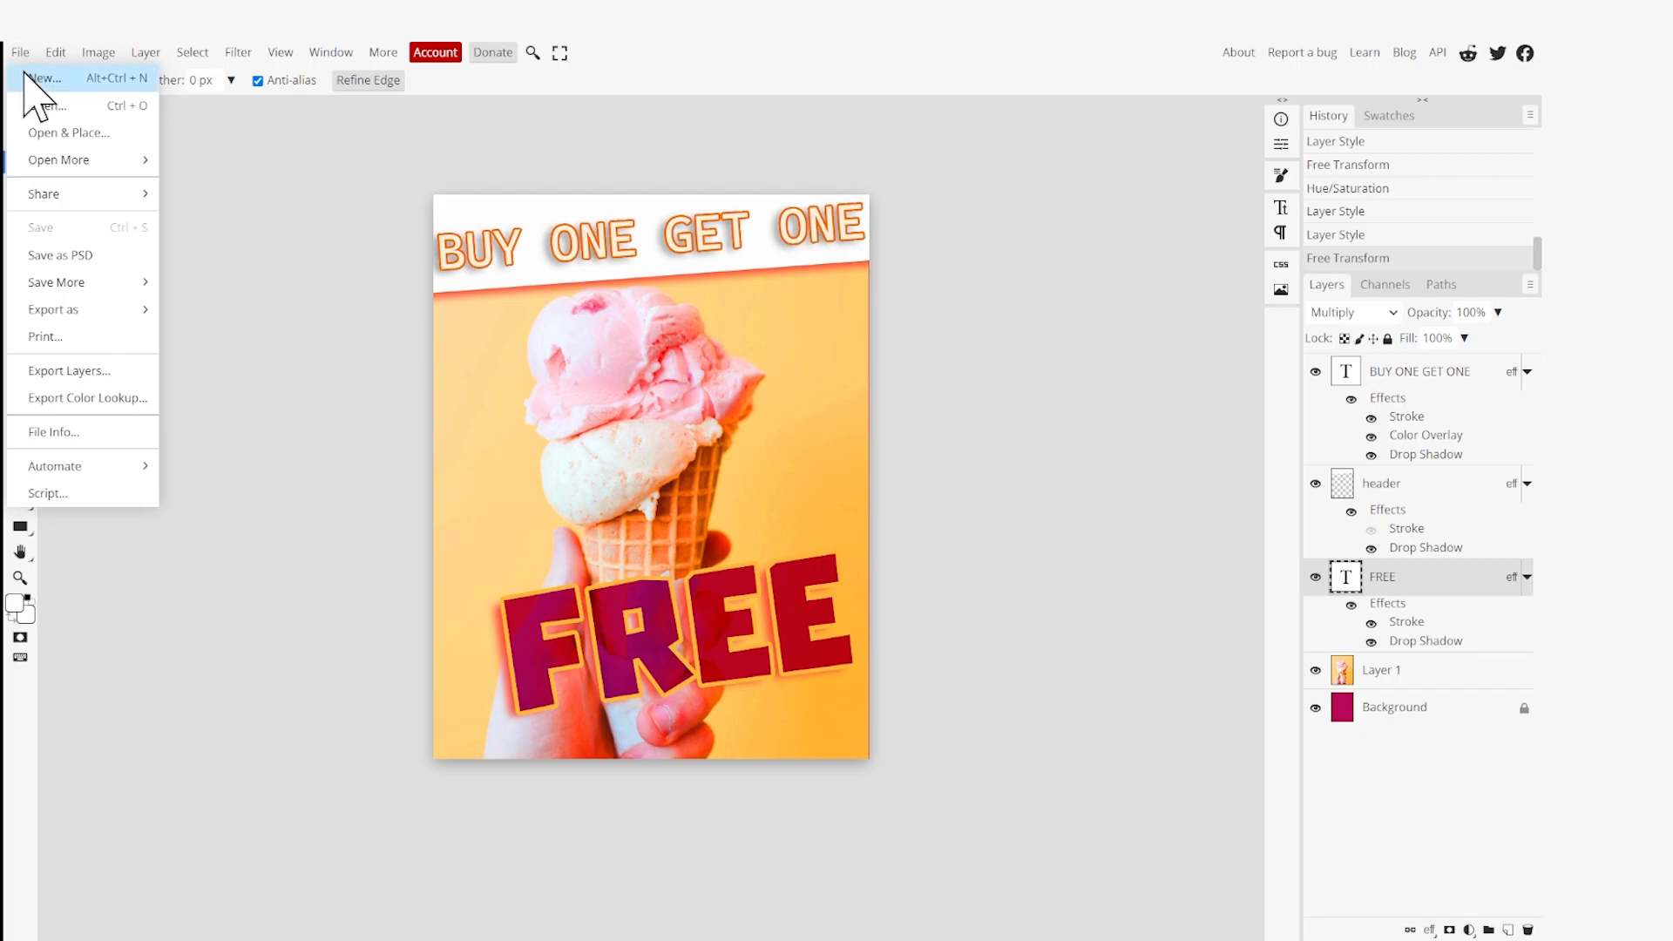
pyautogui.click(39, 78)
pyautogui.click(141, 136)
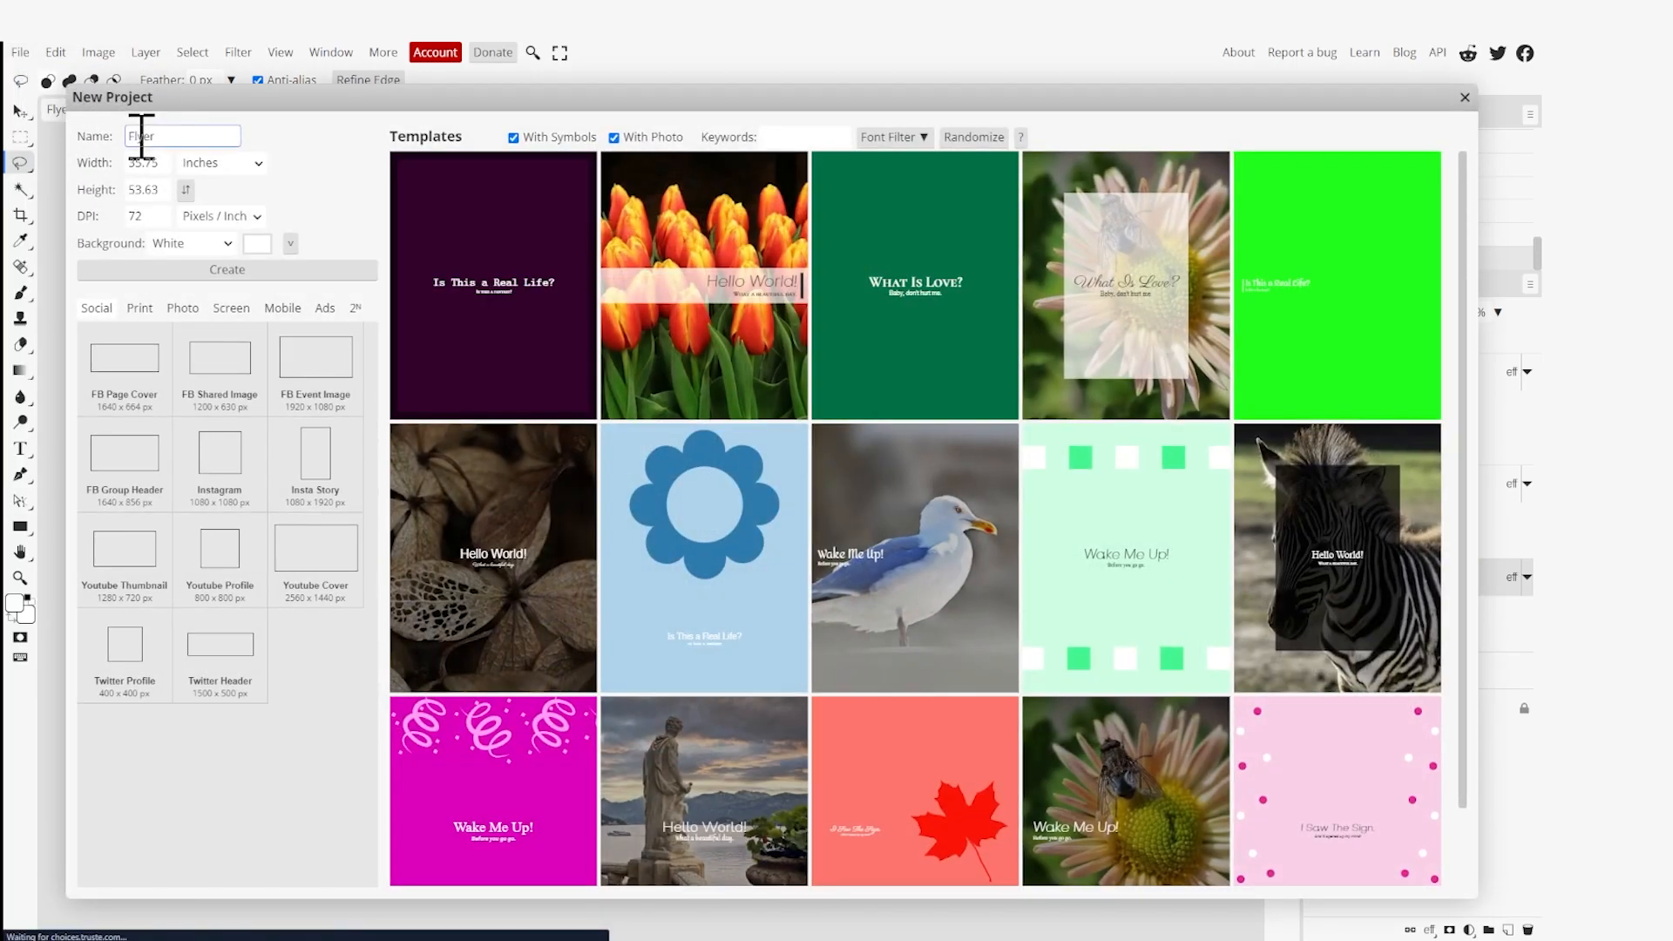
pyautogui.click(169, 137)
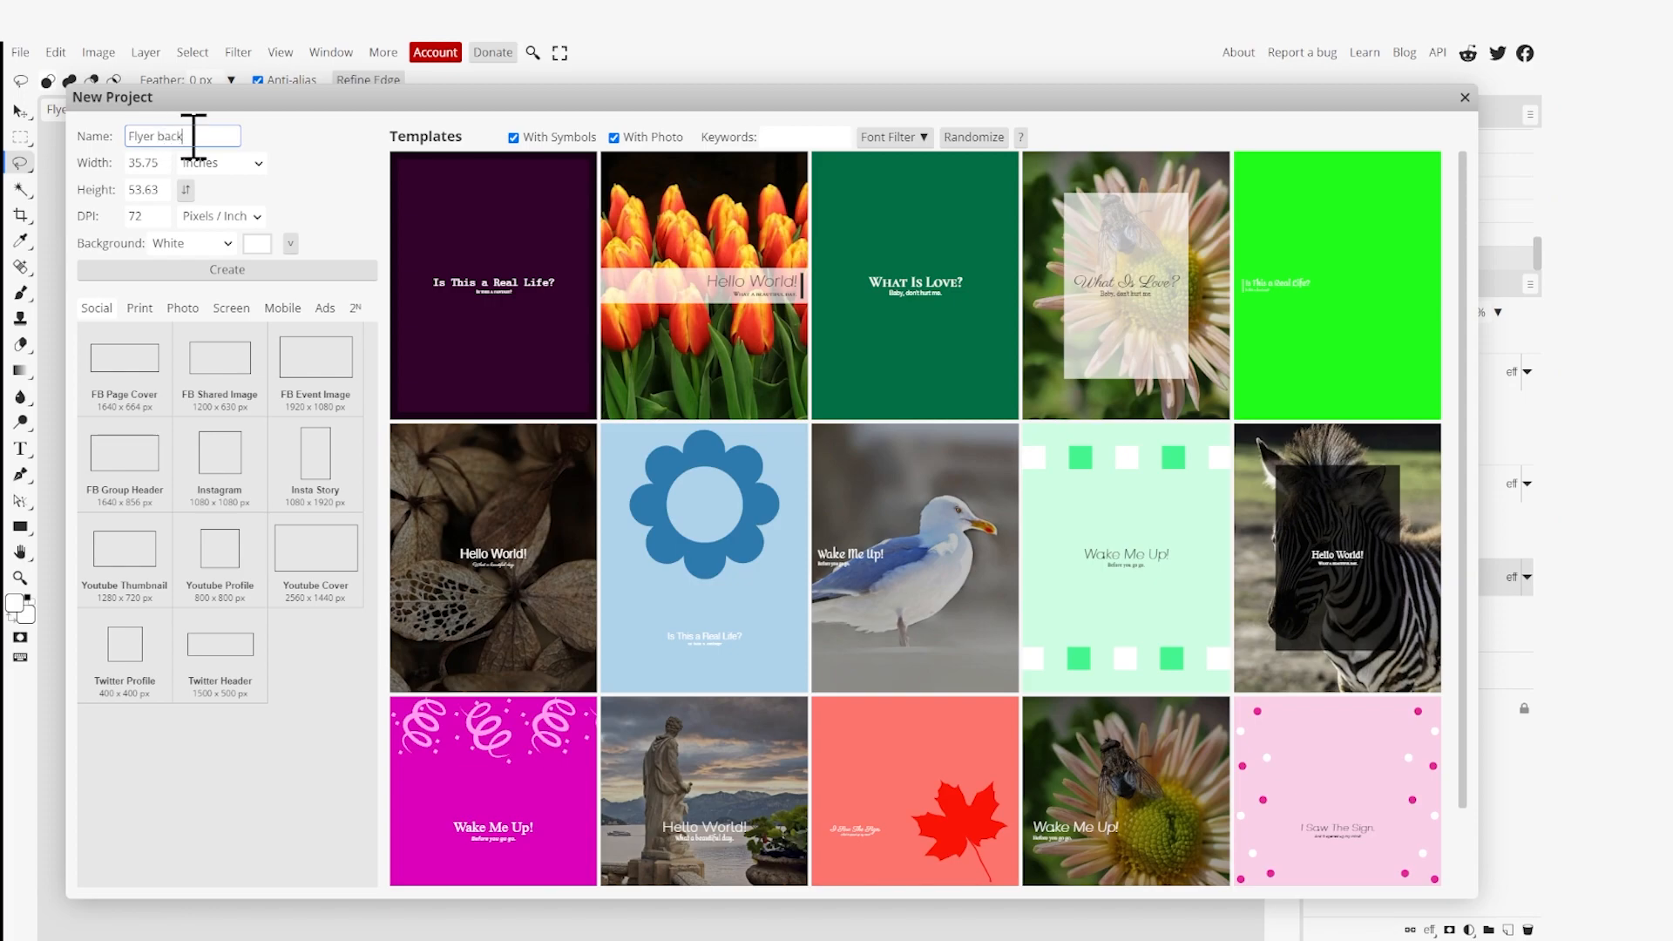
pyautogui.press('Tab')
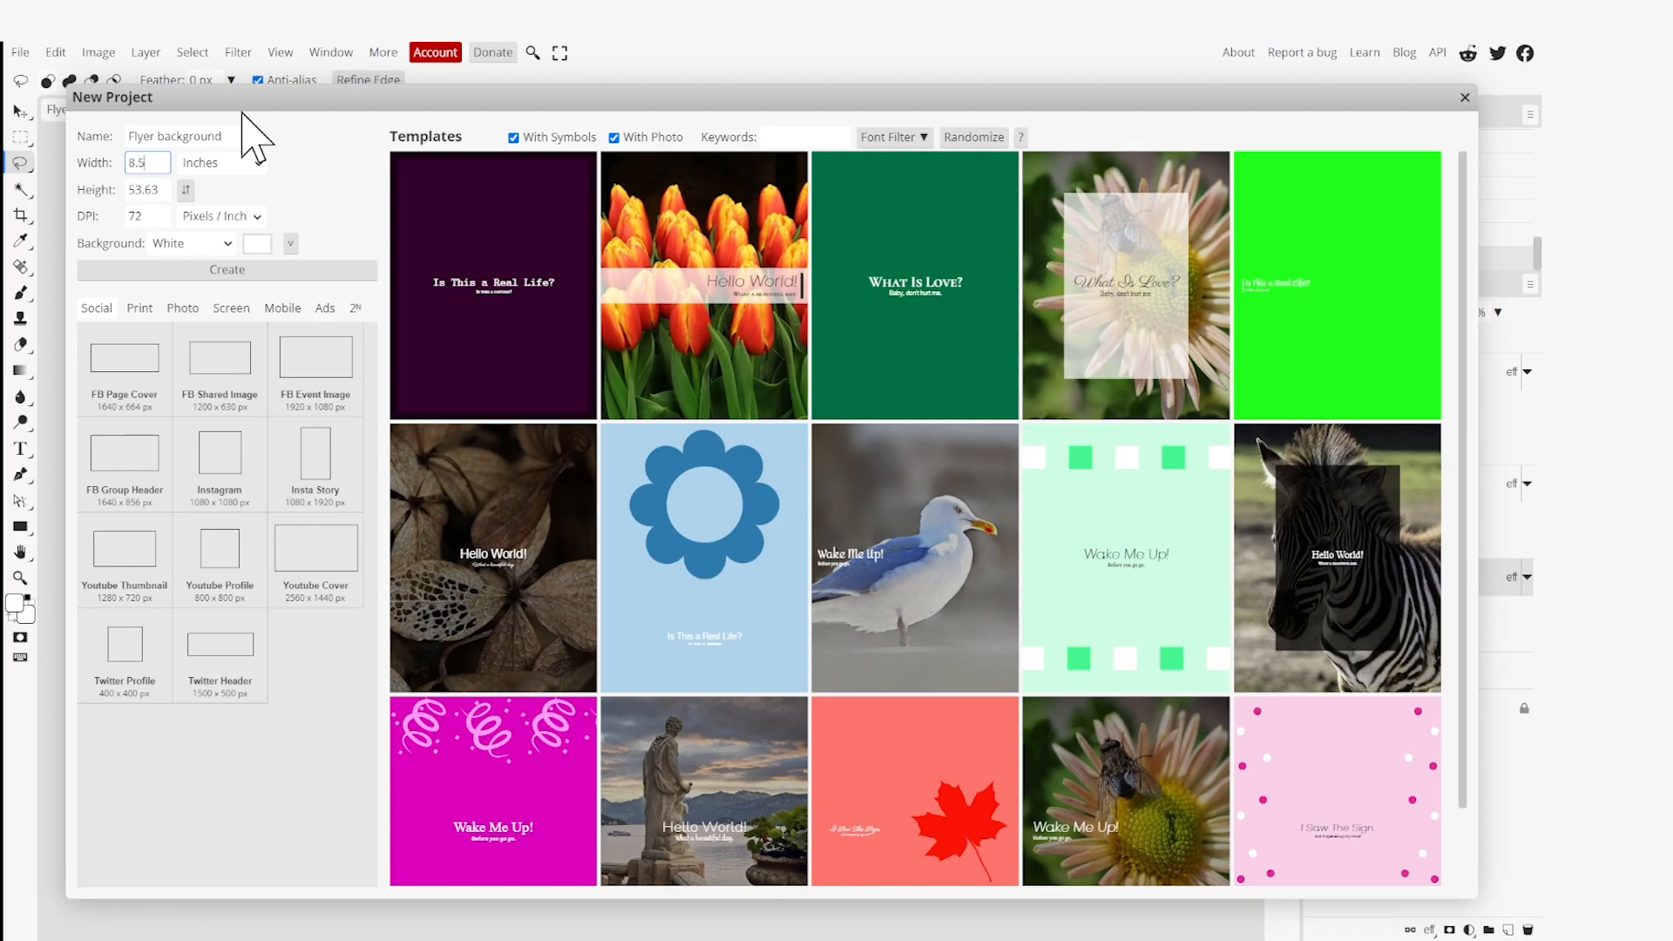
pyautogui.doubleClick(143, 189)
pyautogui.write('11')
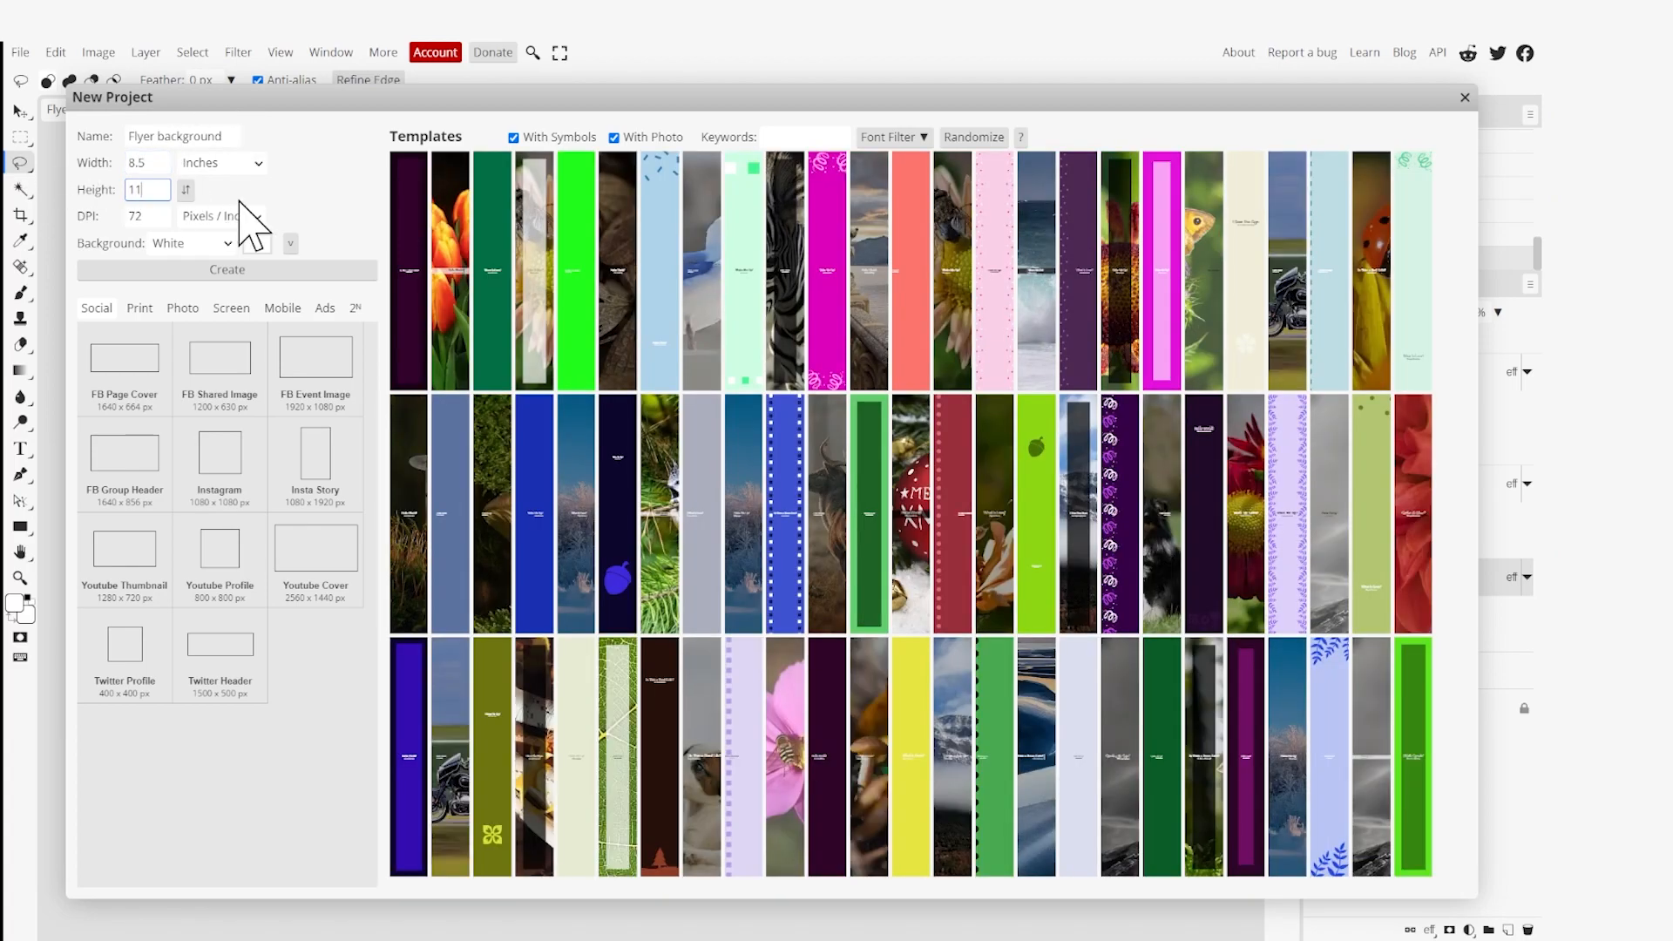
pyautogui.click(253, 193)
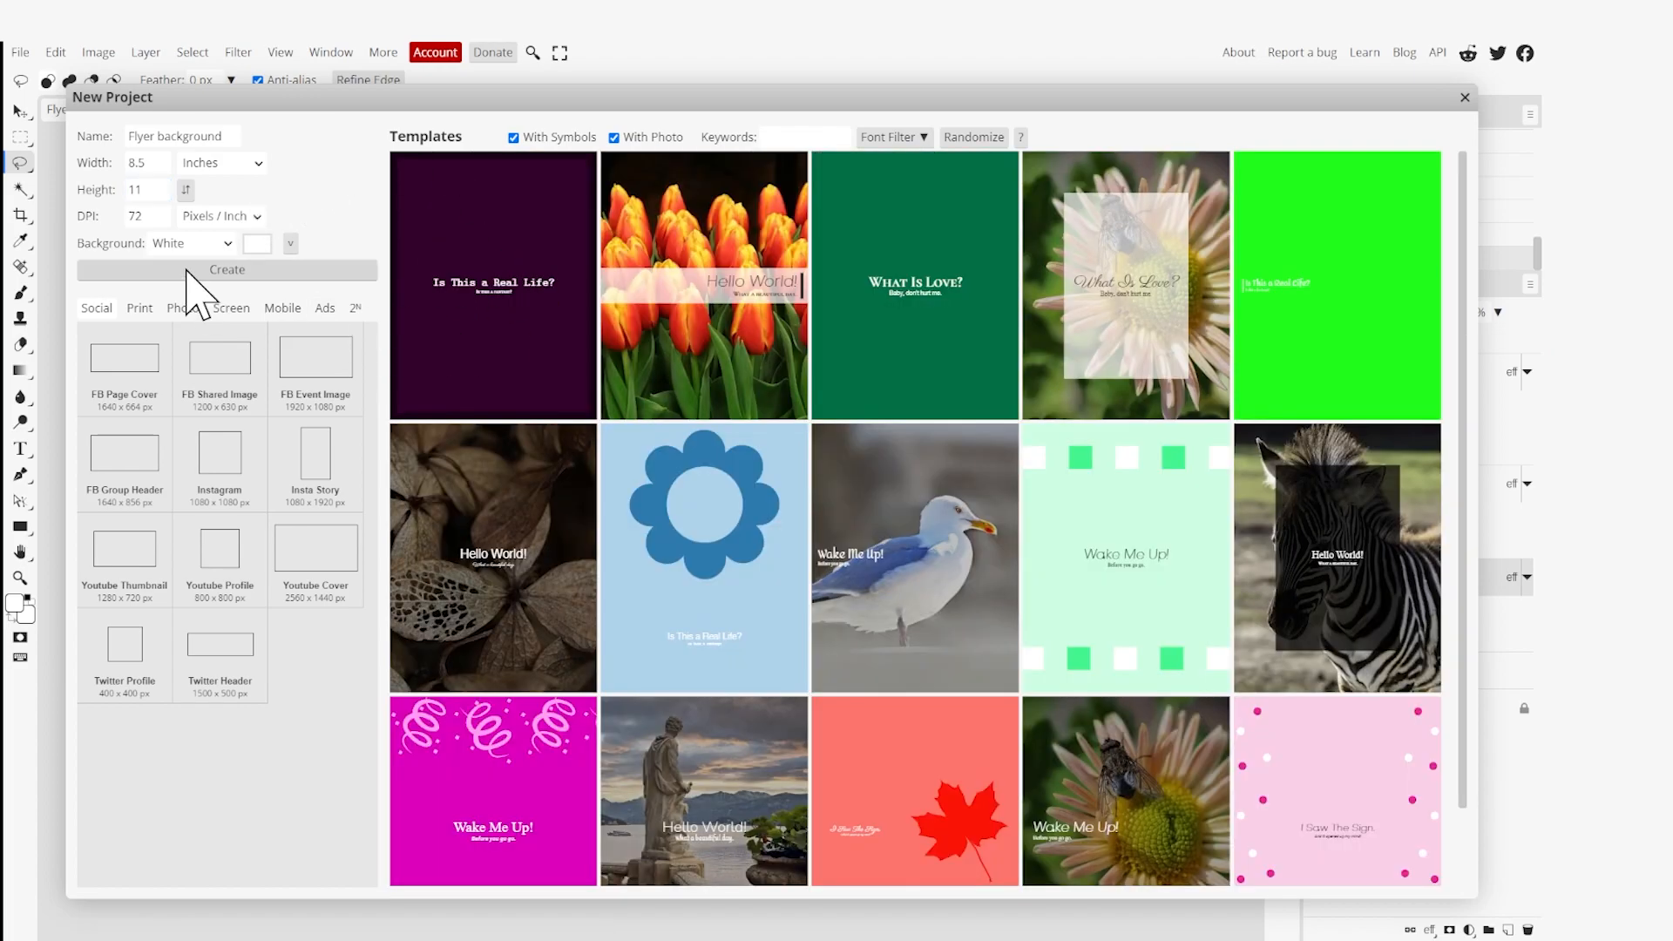
pyautogui.click(217, 270)
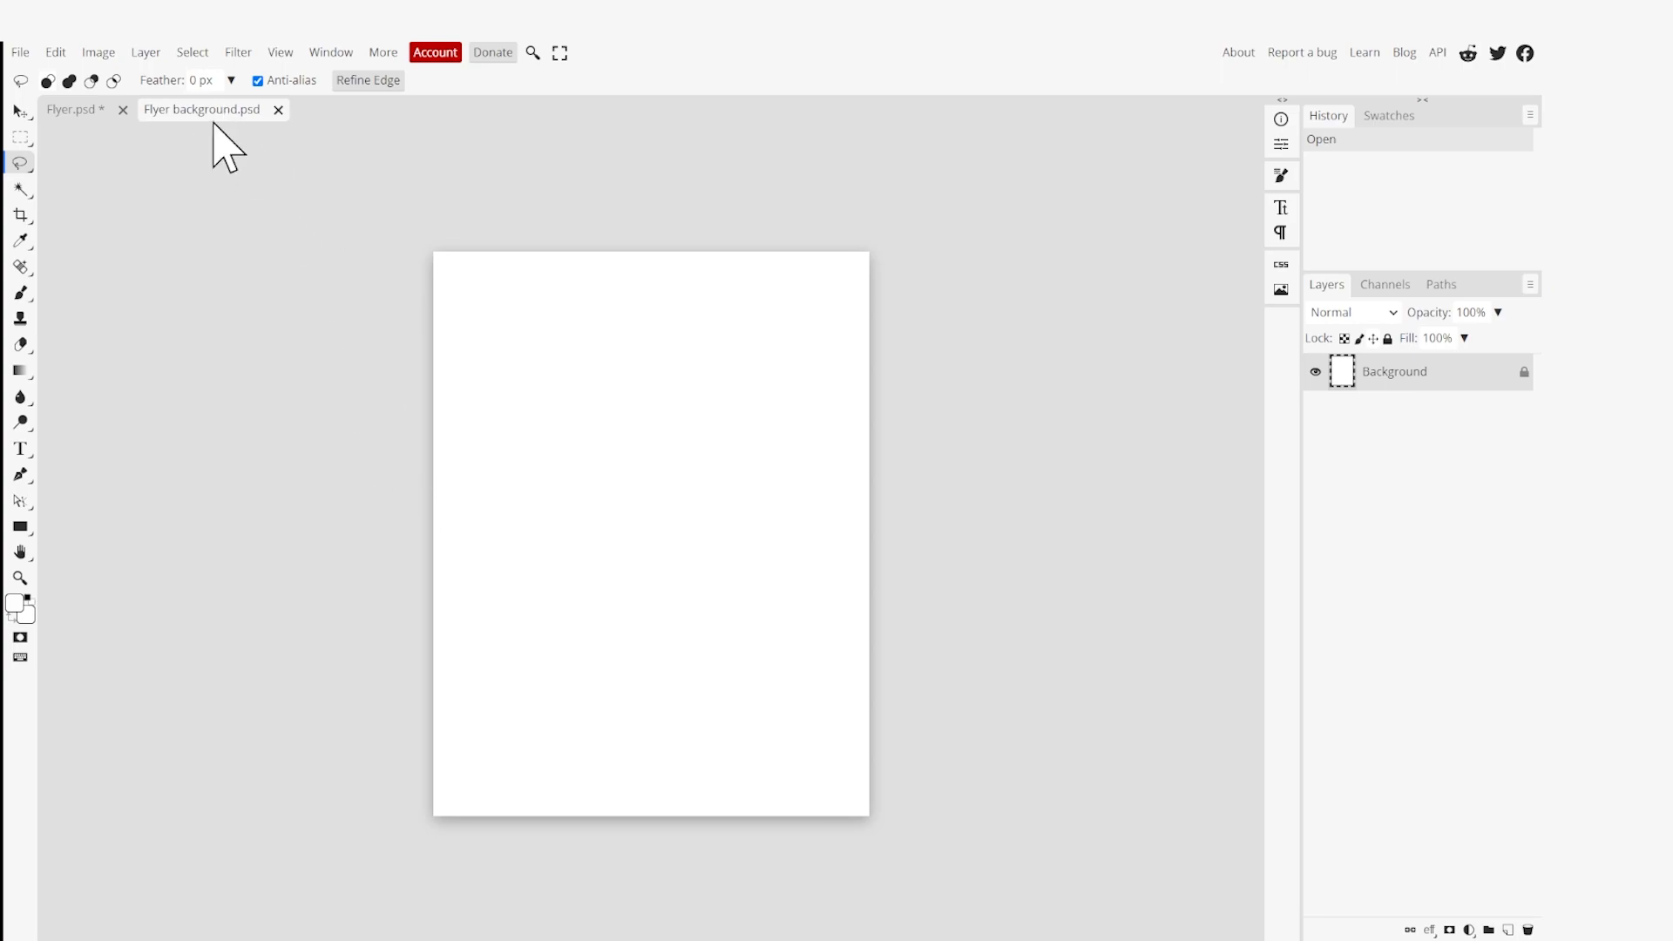
# Sample the yellow-orange background of the cone photo in Flyer.psd as the foreground color.
pyautogui.click(113, 122)
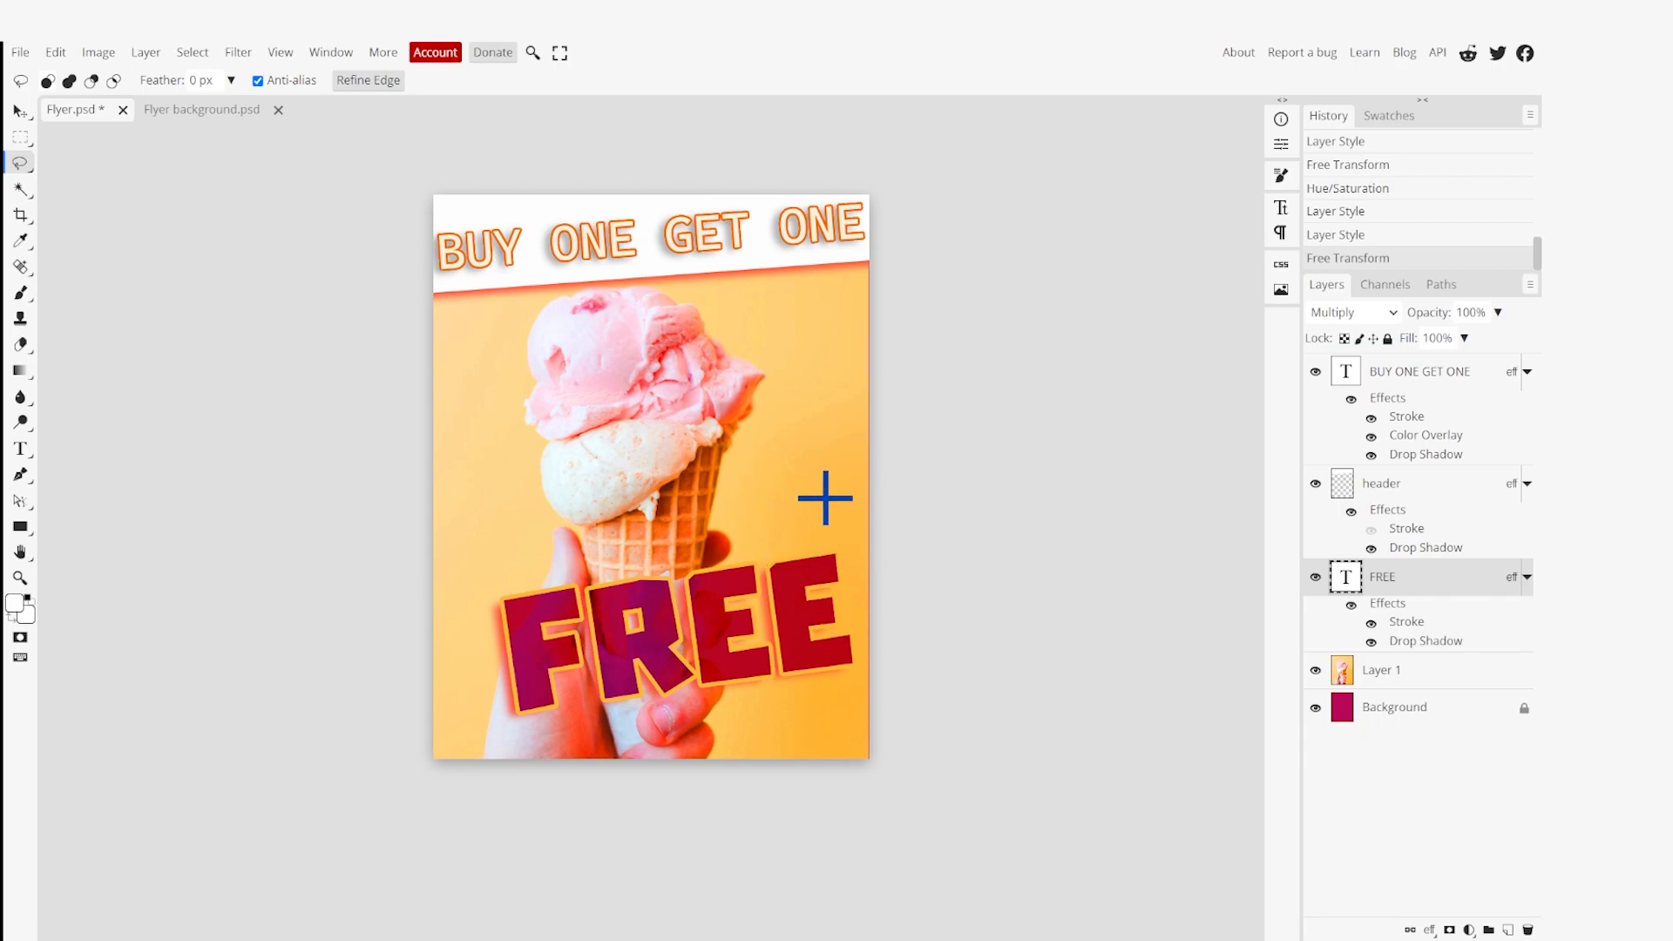
pyautogui.click(193, 114)
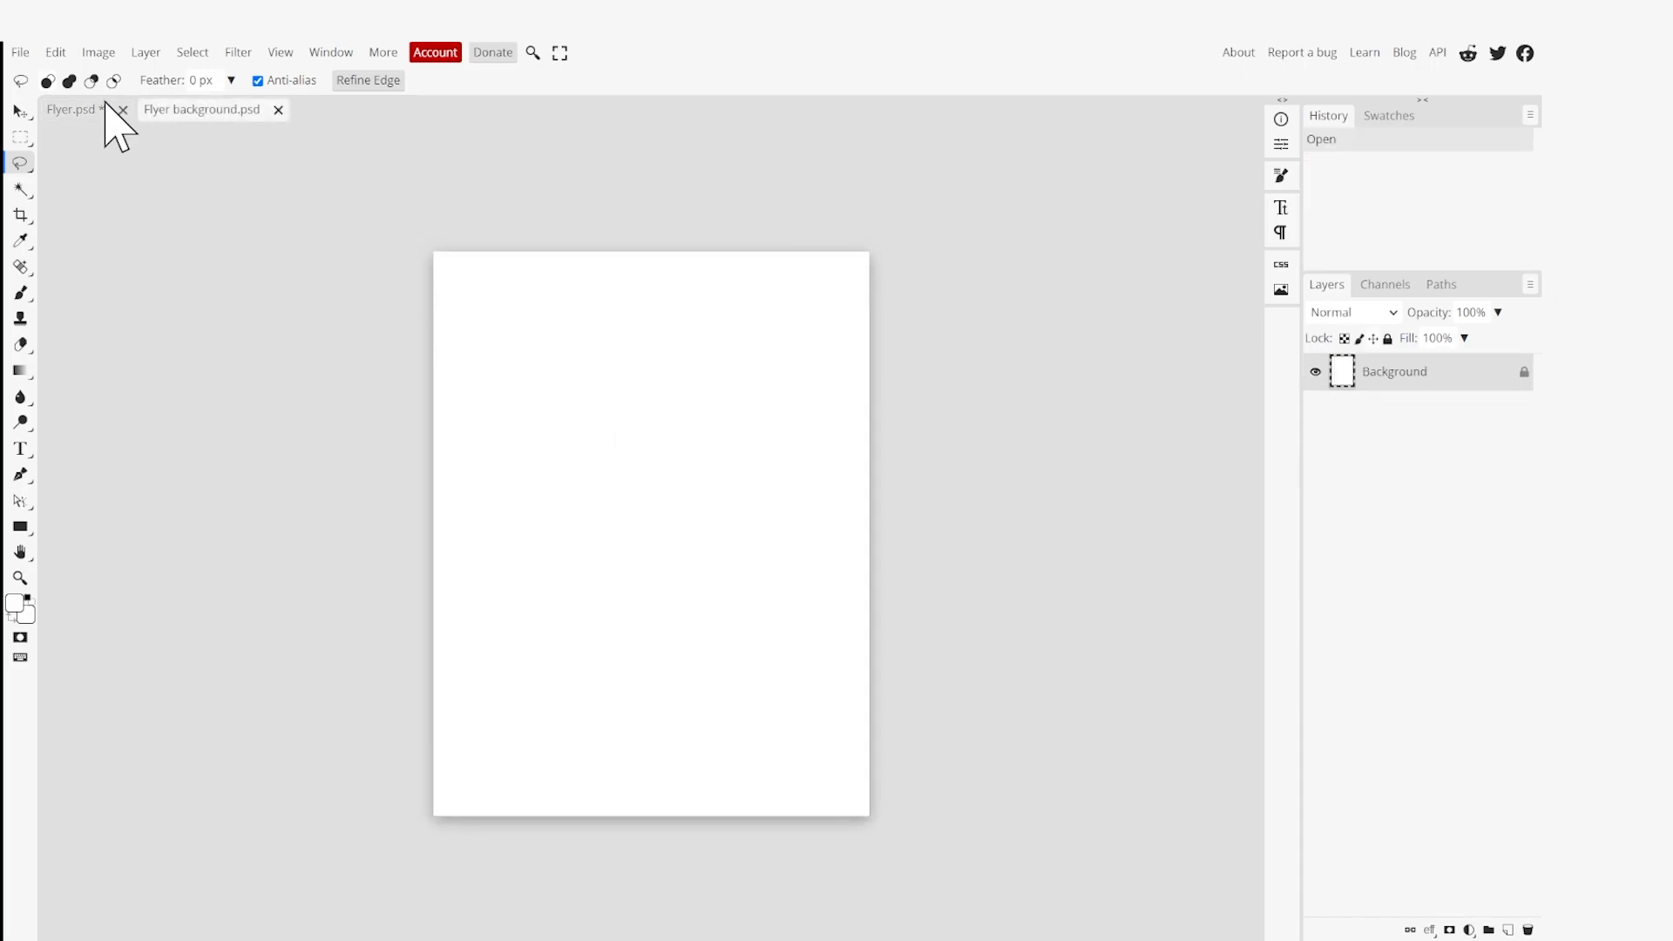
pyautogui.click(70, 111)
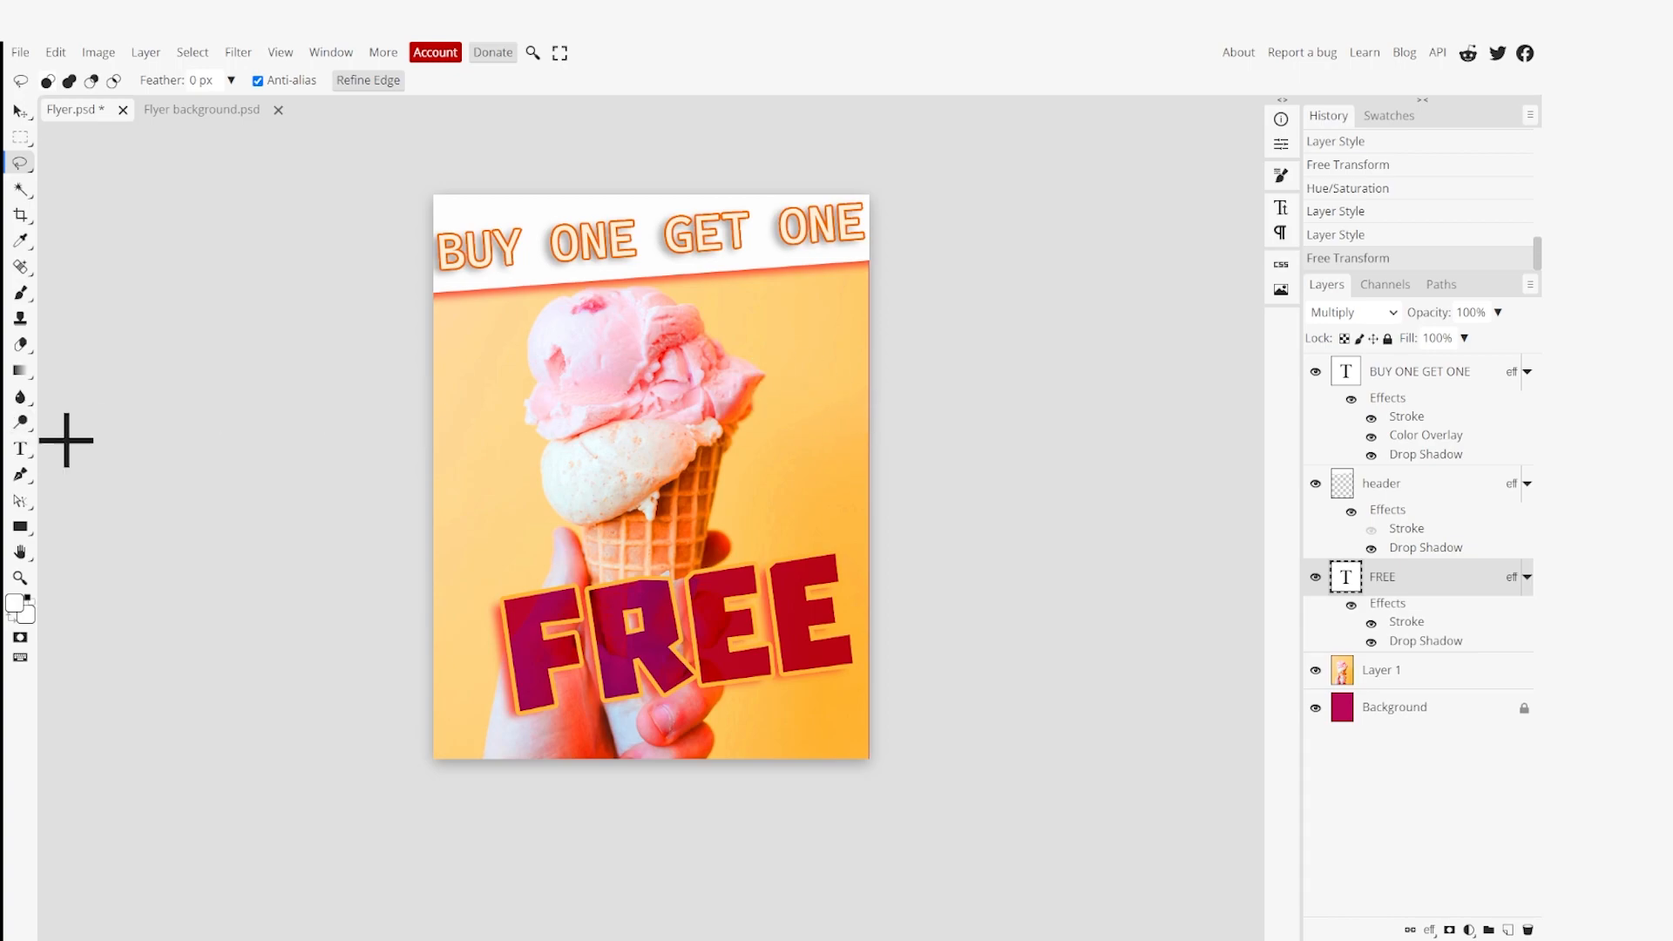
pyautogui.press('i')
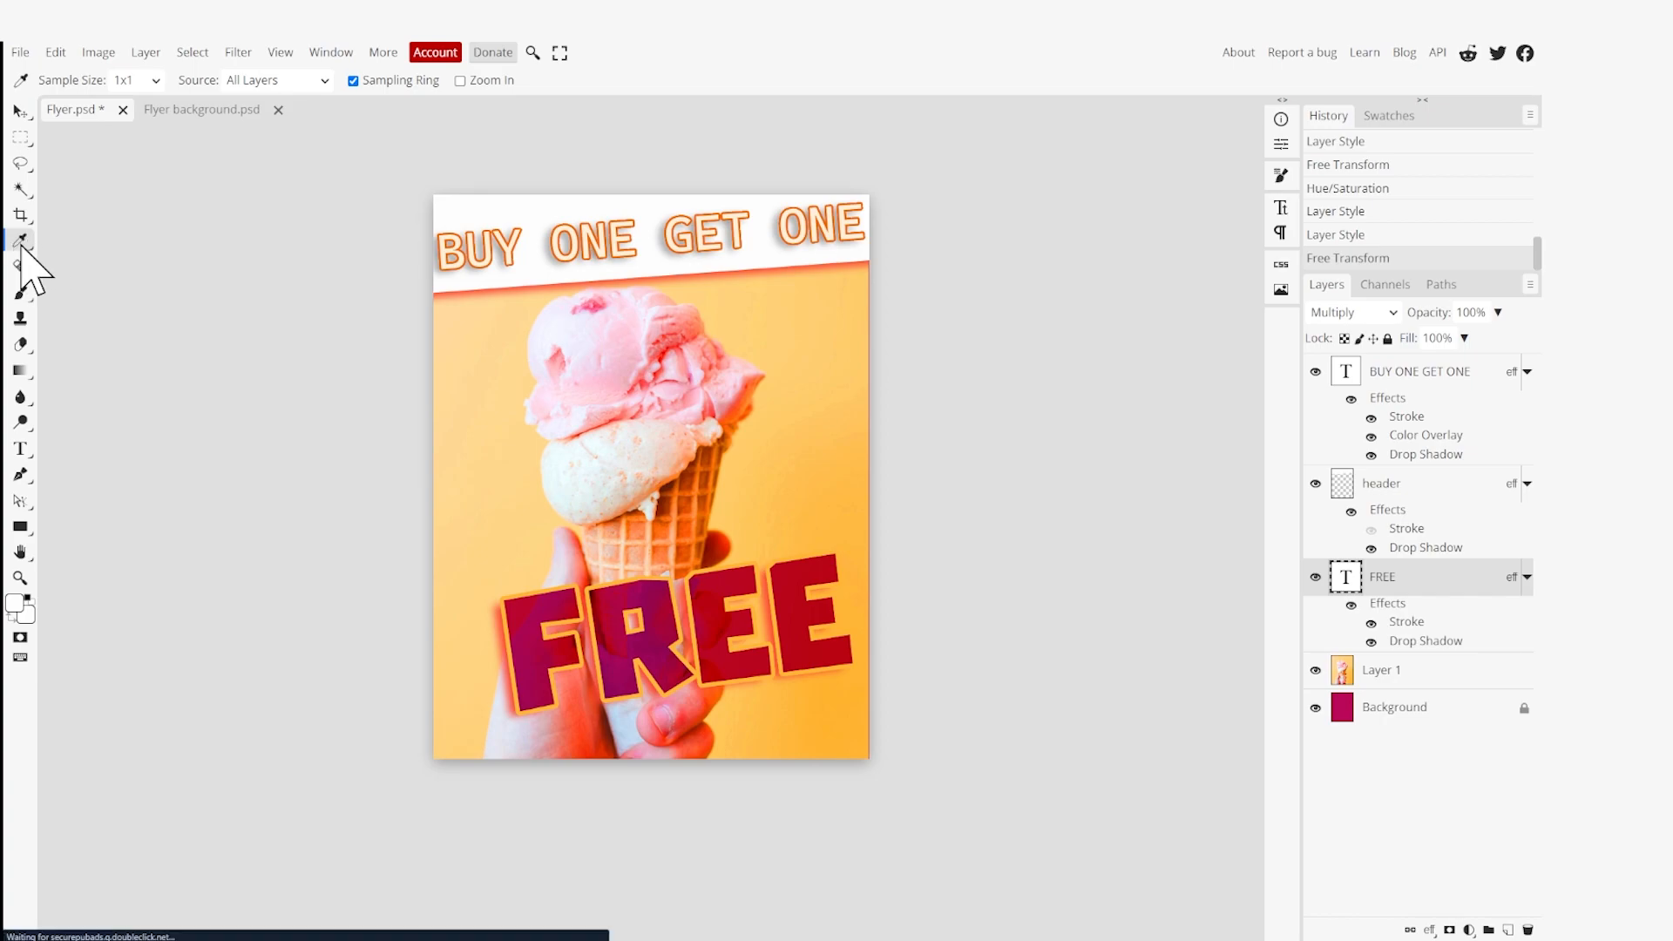
pyautogui.moveTo(814, 429); pyautogui.dragTo(855, 607)
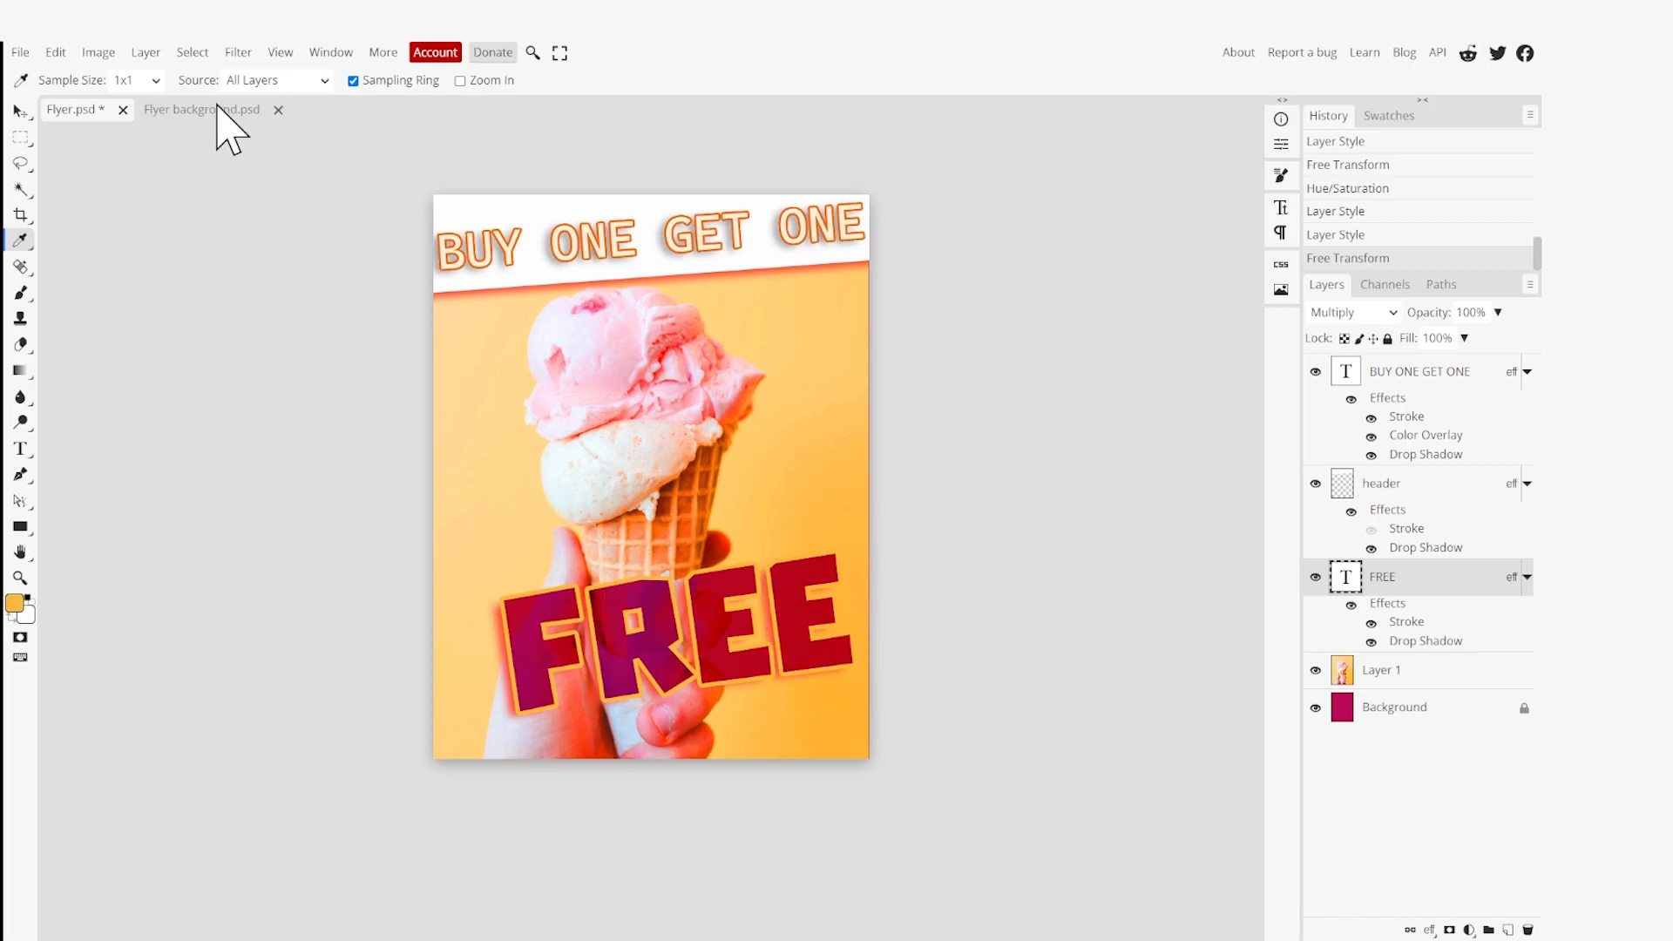
# Fill the blank Background layer of the Flyer background document with the sampled yellow-orange foreground color.
pyautogui.click(174, 113)
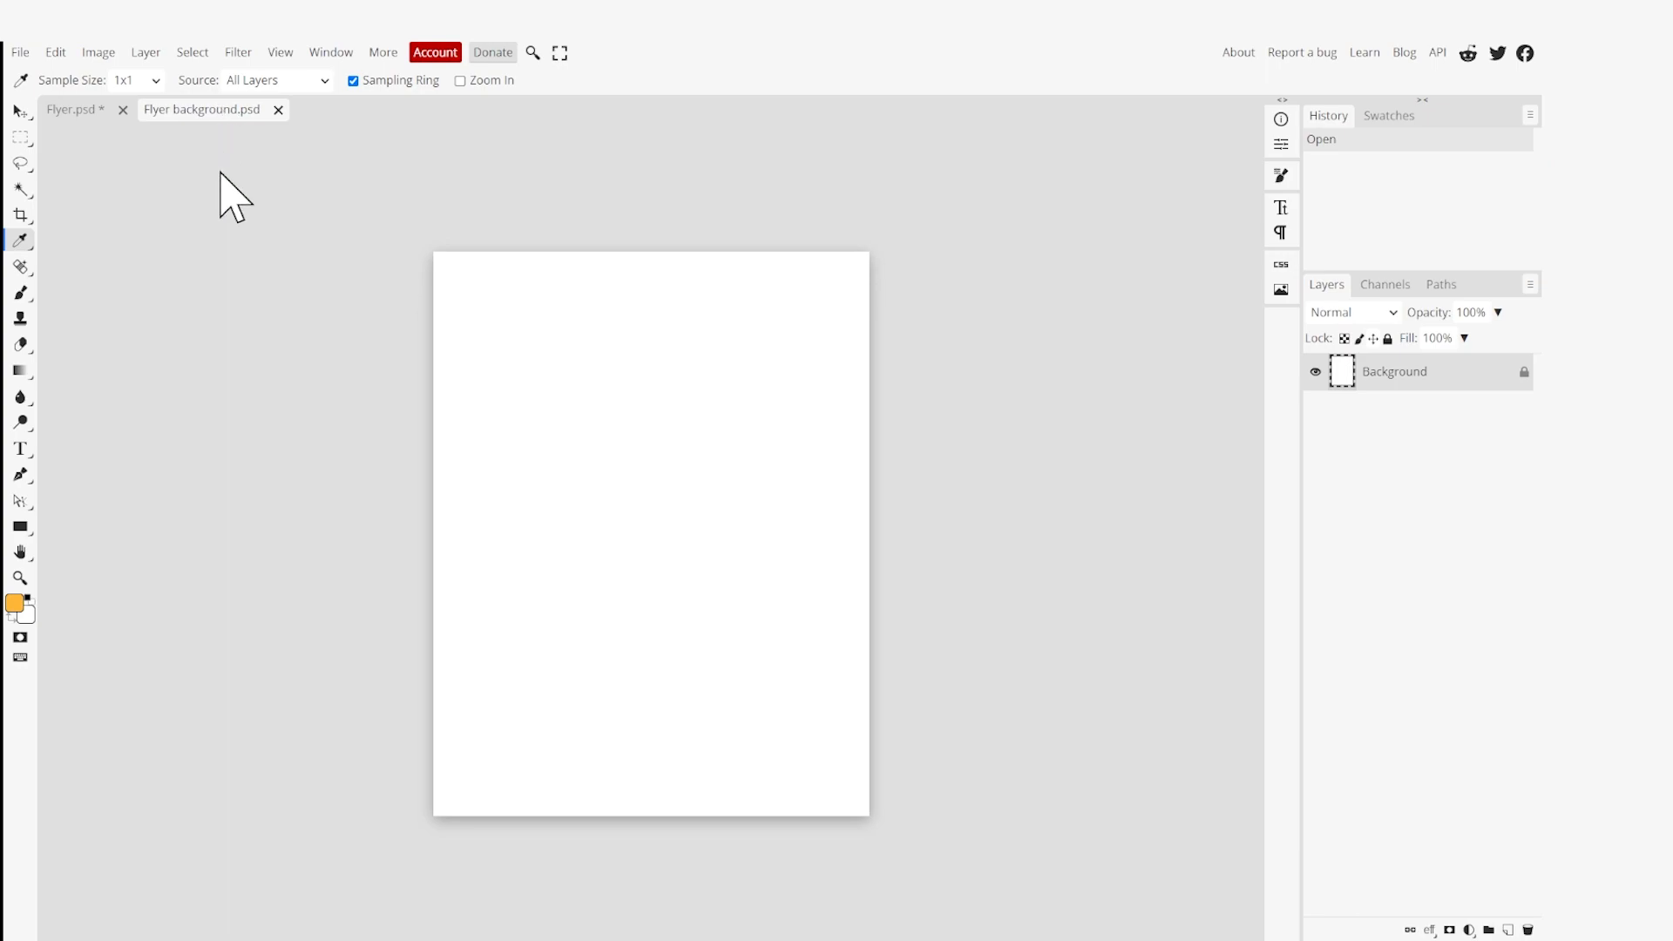
pyautogui.click(55, 52)
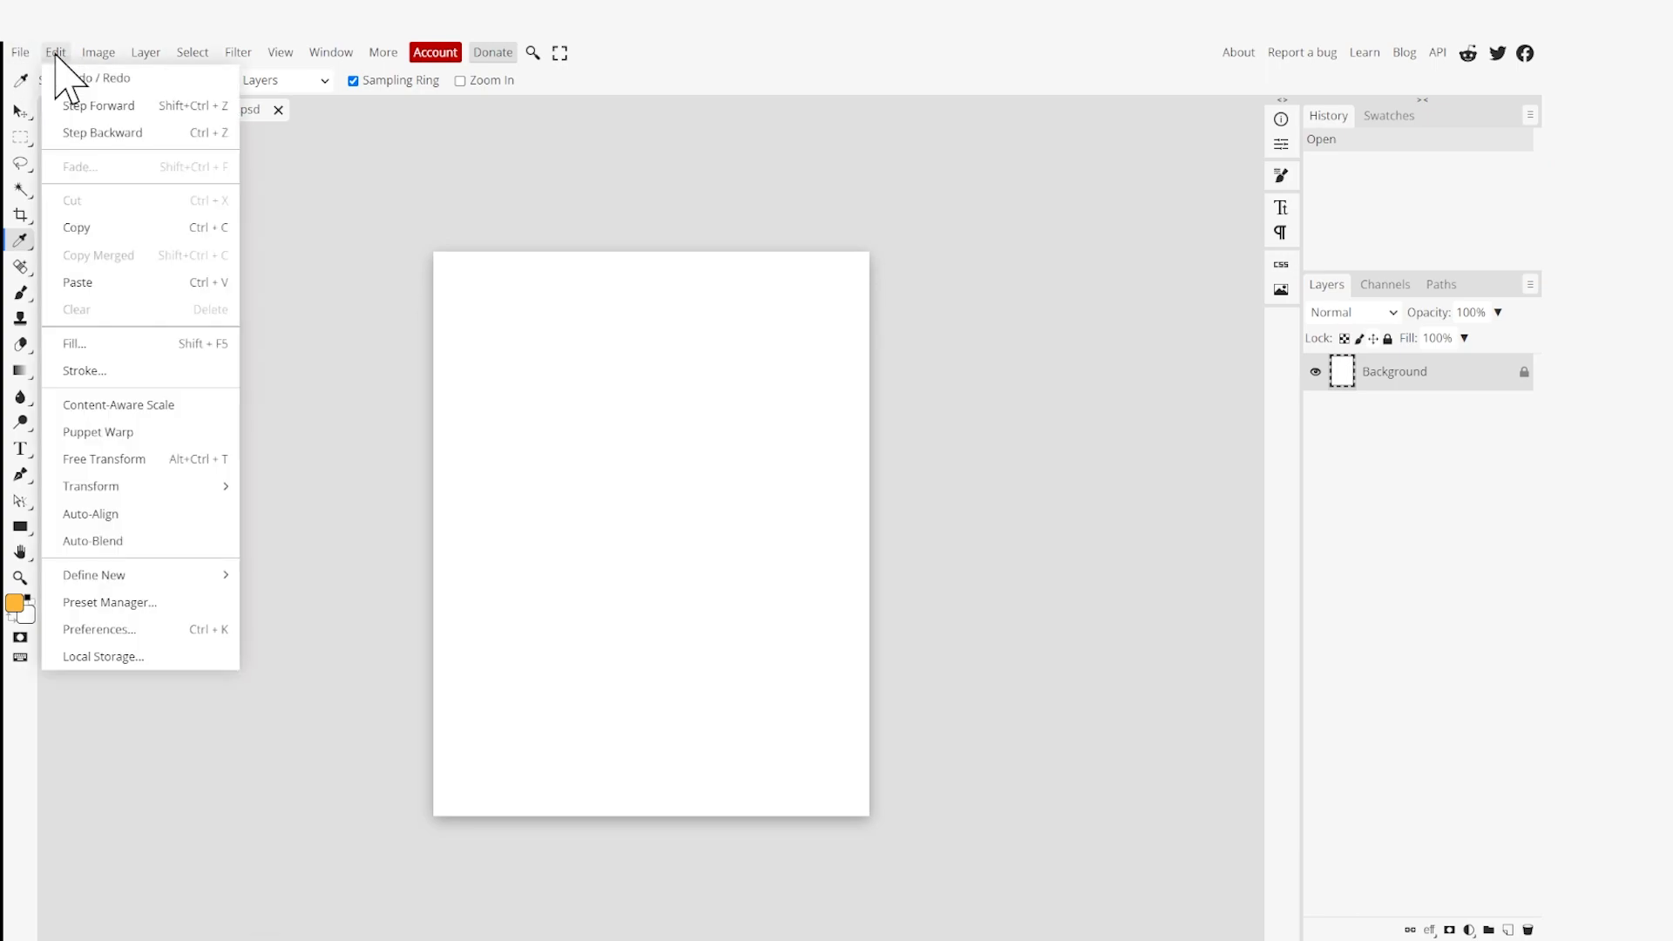
pyautogui.click(103, 344)
pyautogui.click(338, 338)
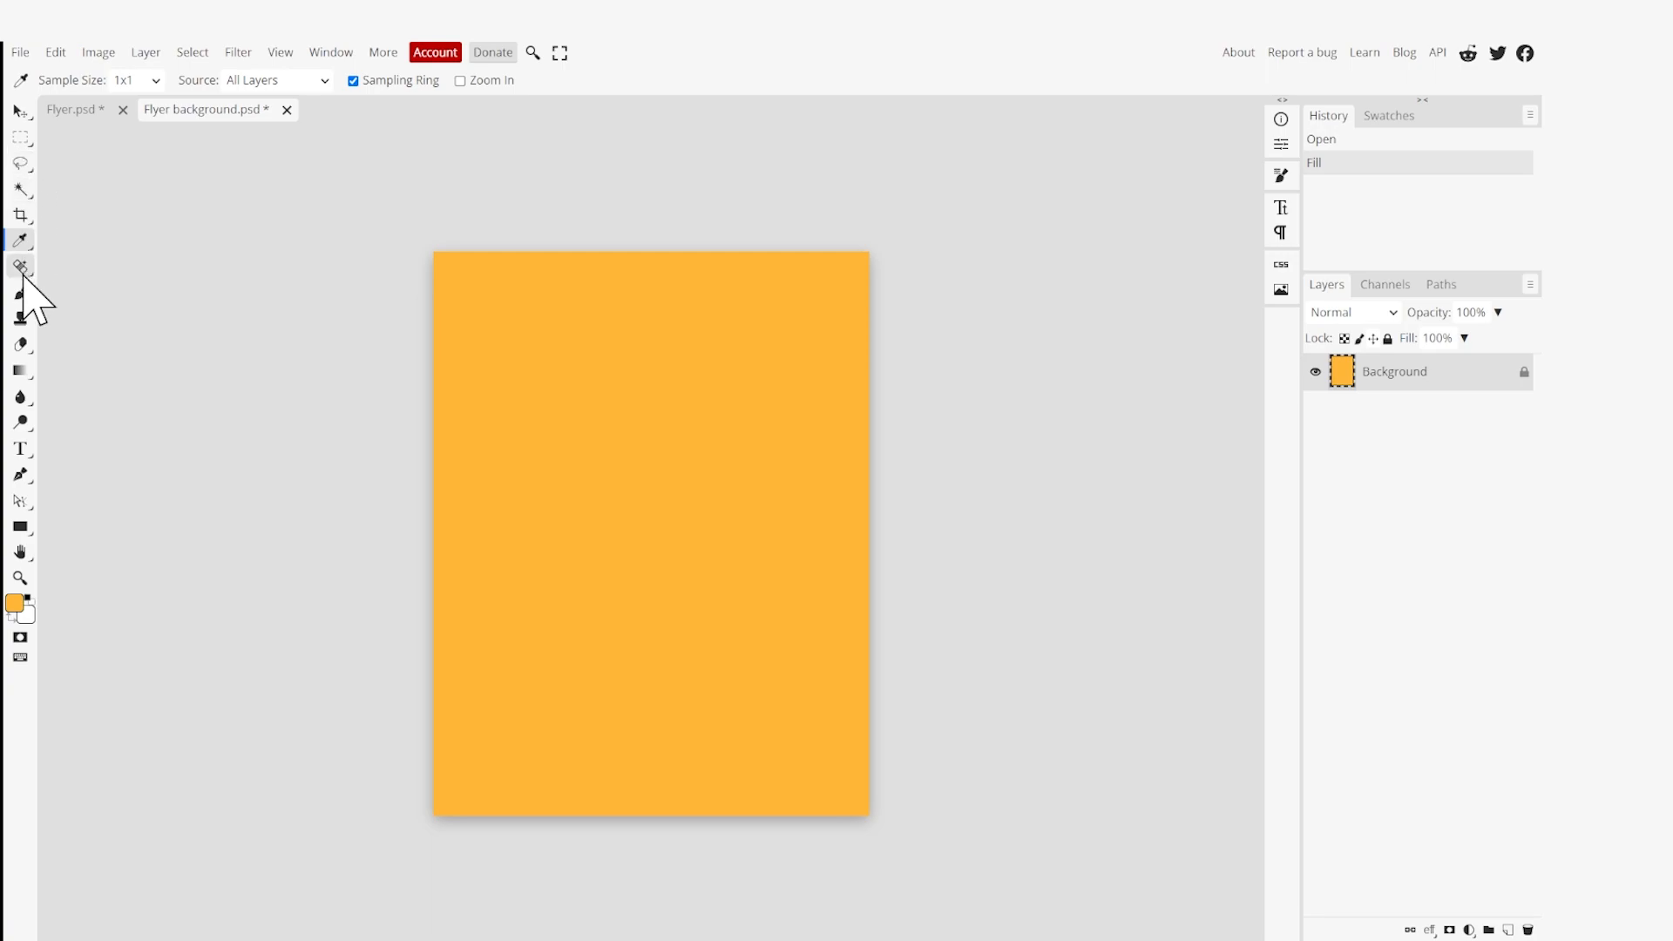
# Copy the BUY ONE GET ONE, header and FREE layers from Flyer.psd into the Flyer background document.
pyautogui.click(21, 447)
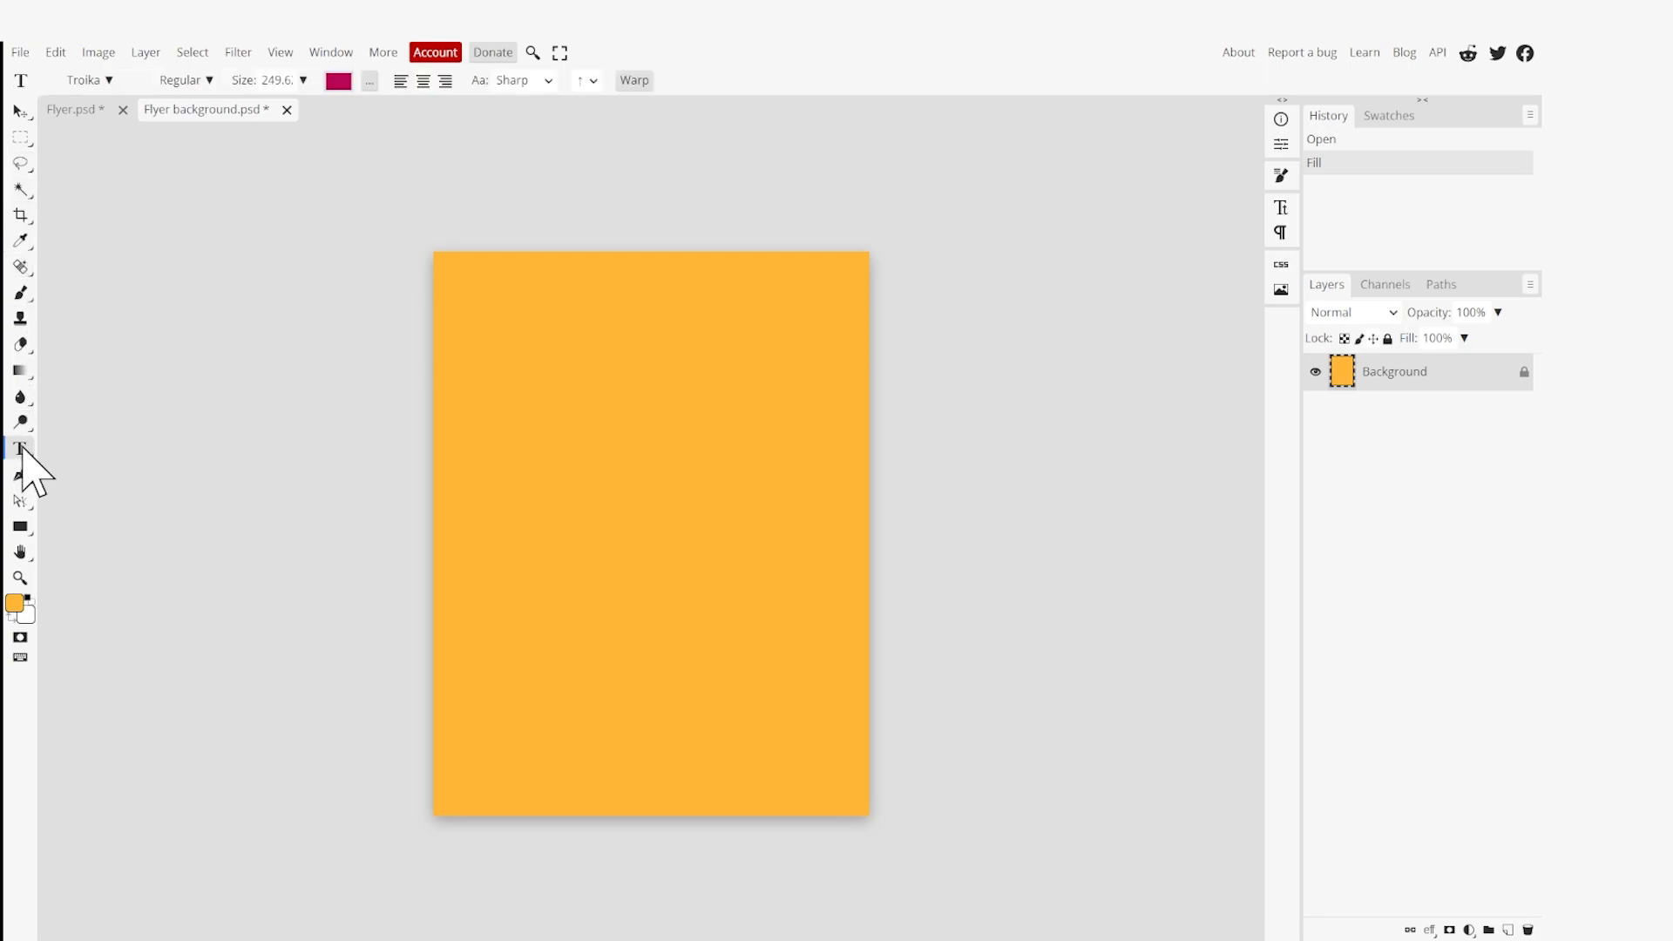
pyautogui.press('9')
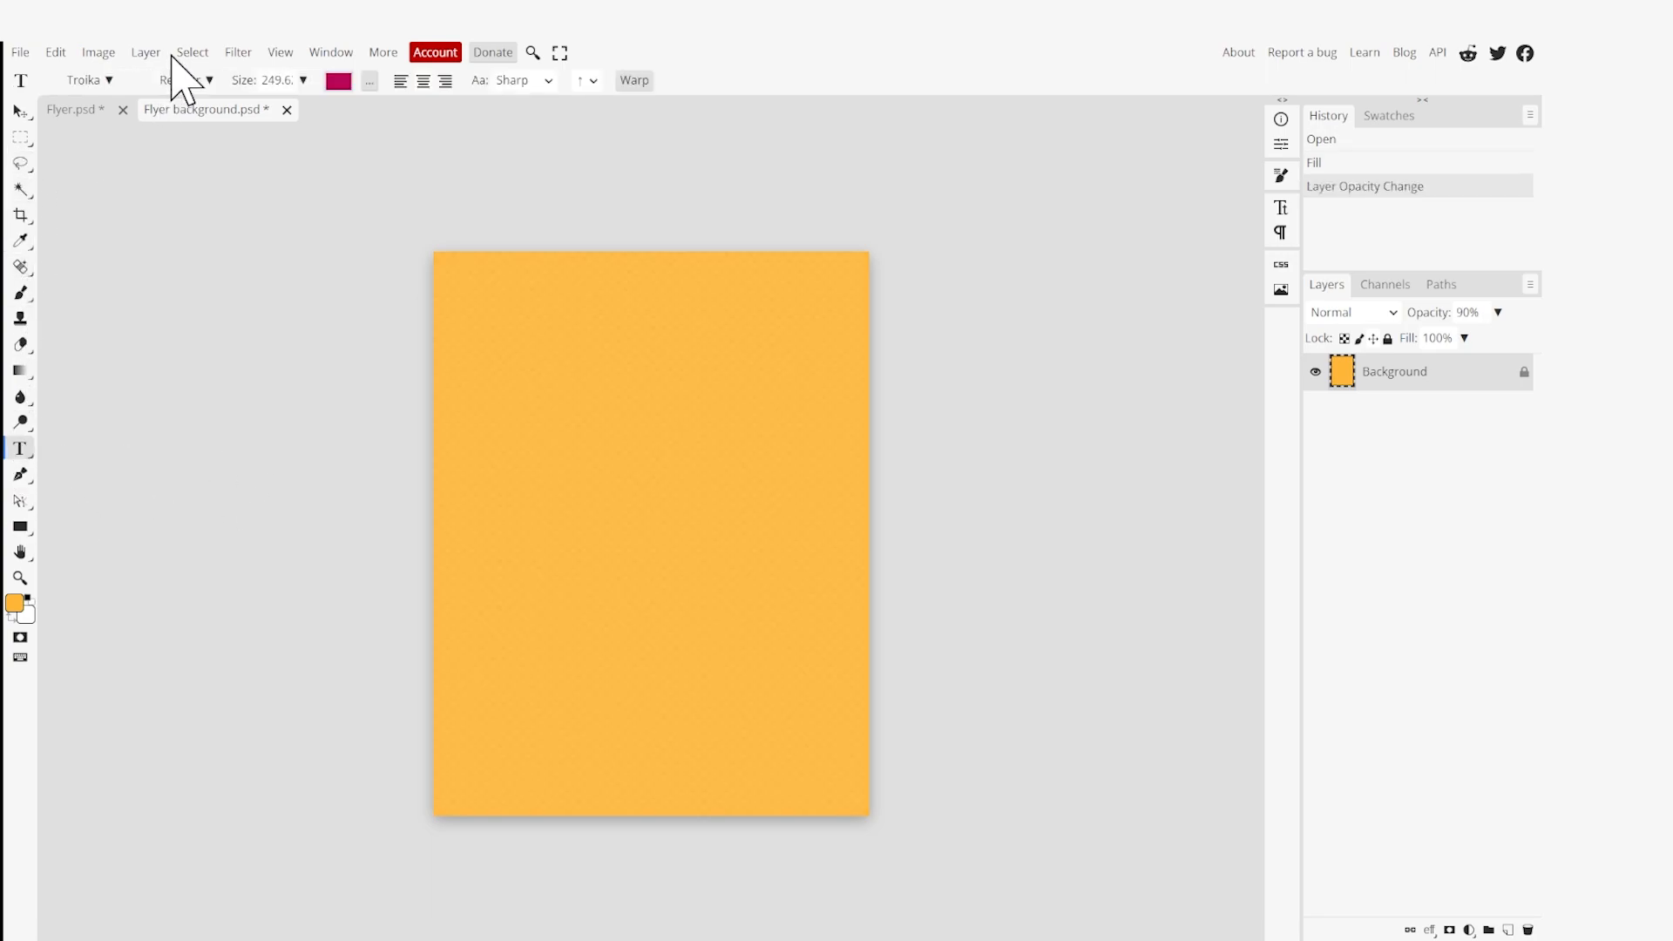
pyautogui.click(71, 110)
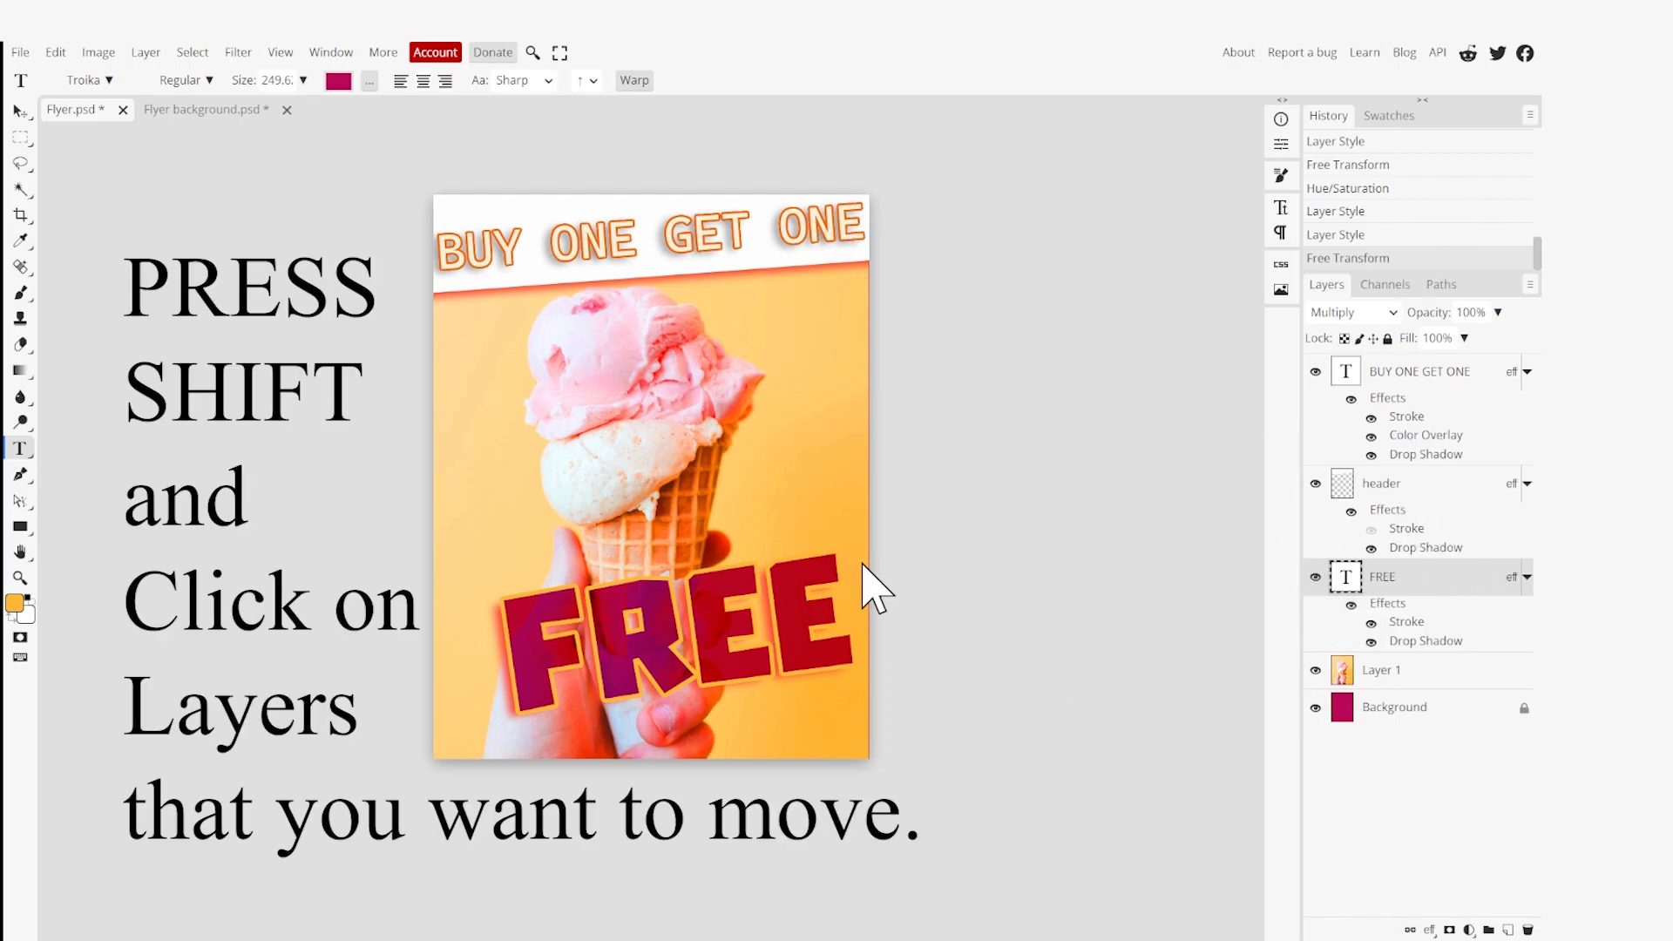
pyautogui.click(1409, 373)
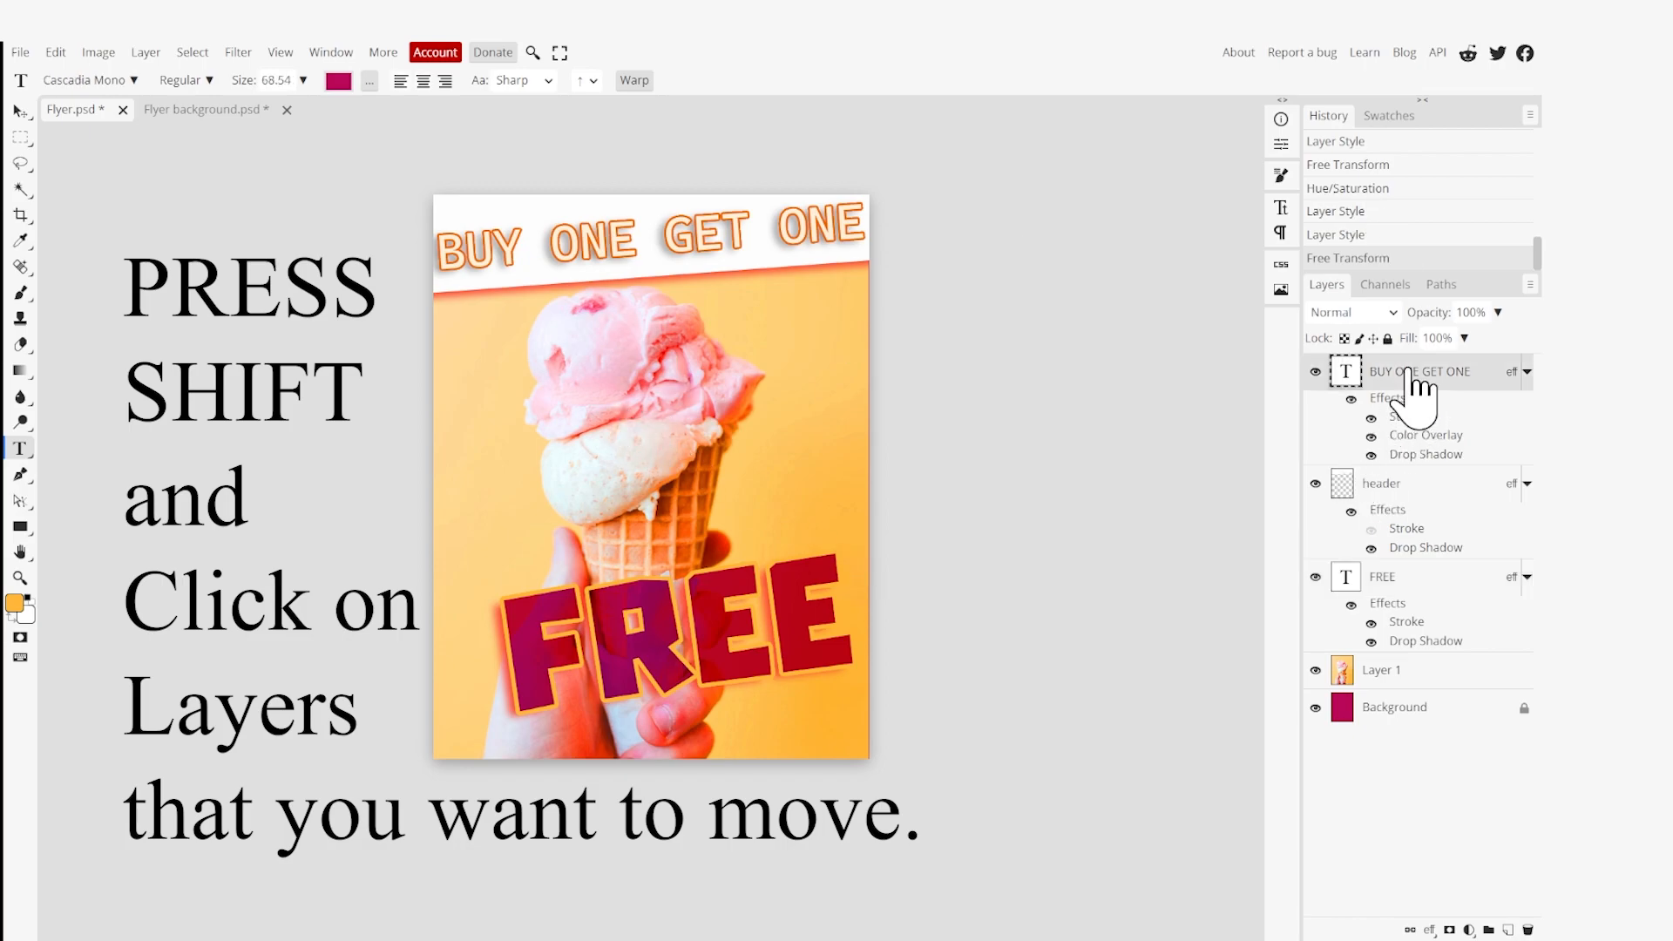
pyautogui.keyDown('shift'); pyautogui.click(1375, 584); pyautogui.keyUp('shift')
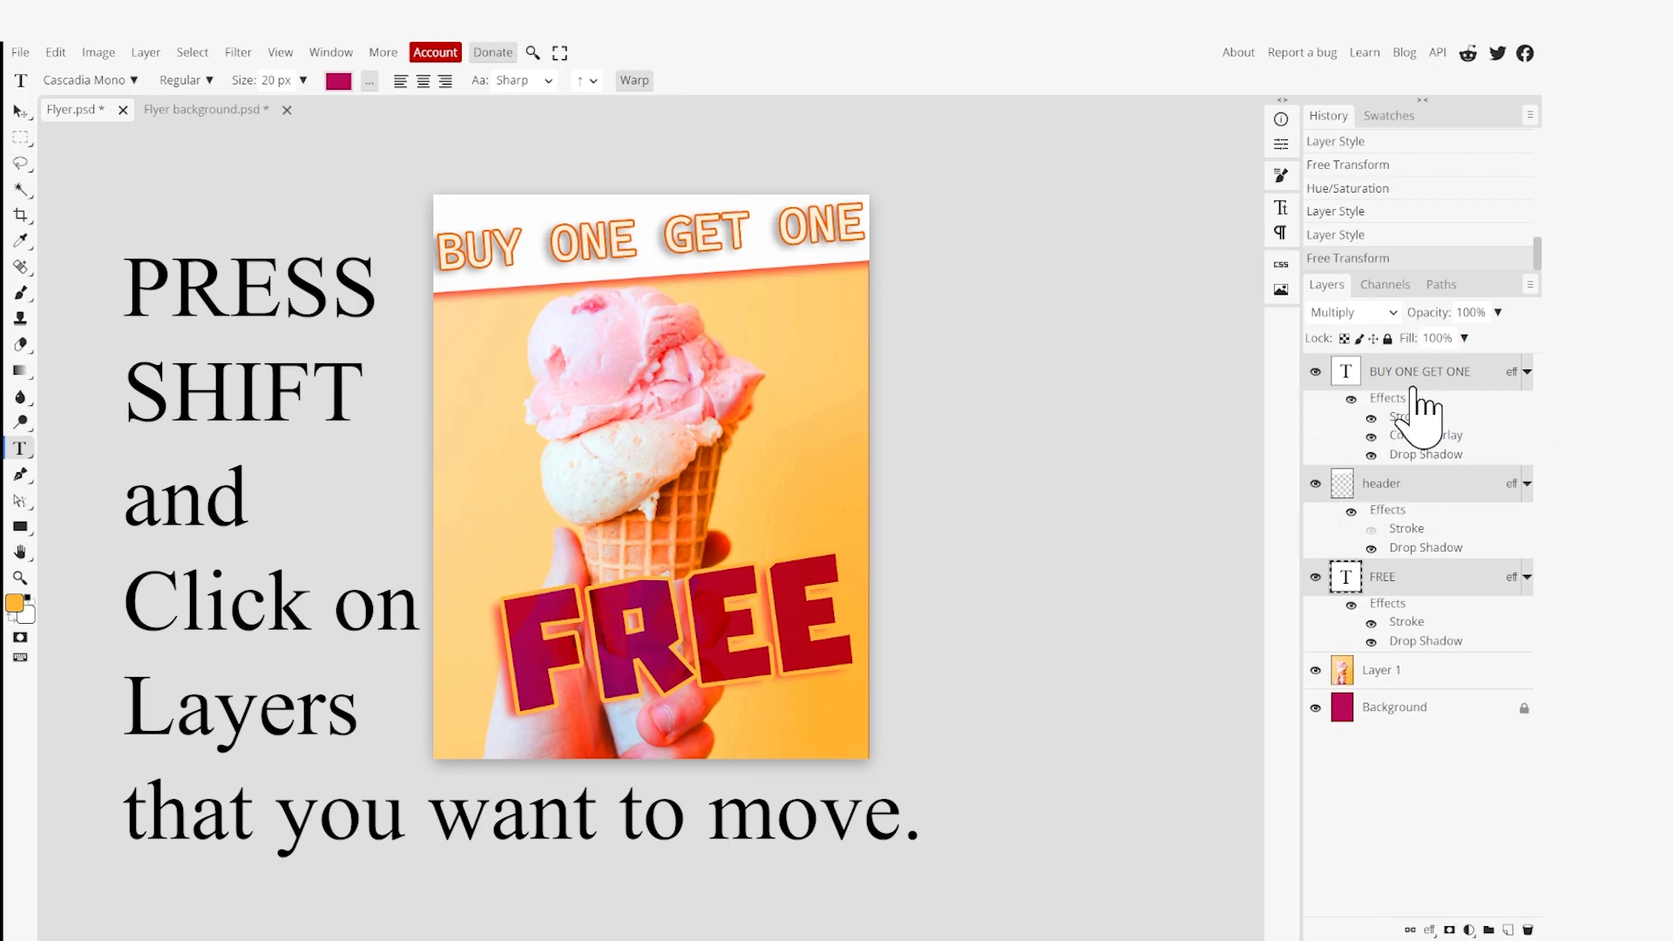
pyautogui.moveTo(1456, 390); pyautogui.dragTo(228, 112)
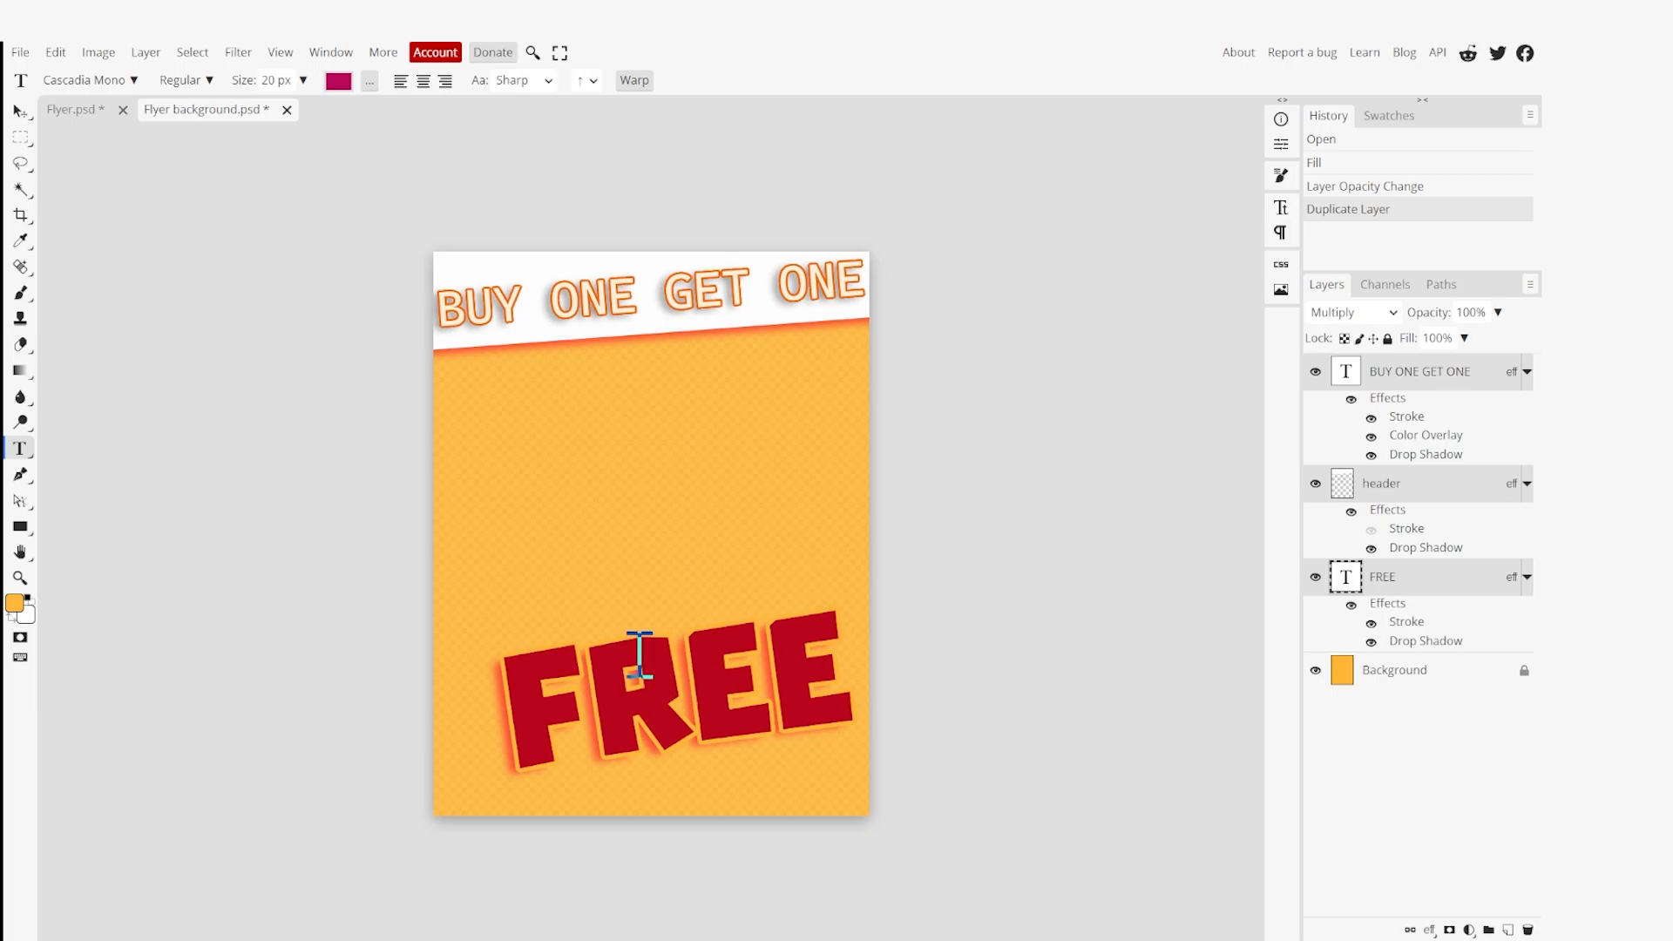
pyautogui.scroll(1, 632, 483)
pyautogui.scroll(-1, 632, 491)
# Duplicate the Background layer of the Flyer background document and fill the copy with the yellow-orange foreground color.
pyautogui.click(1429, 679)
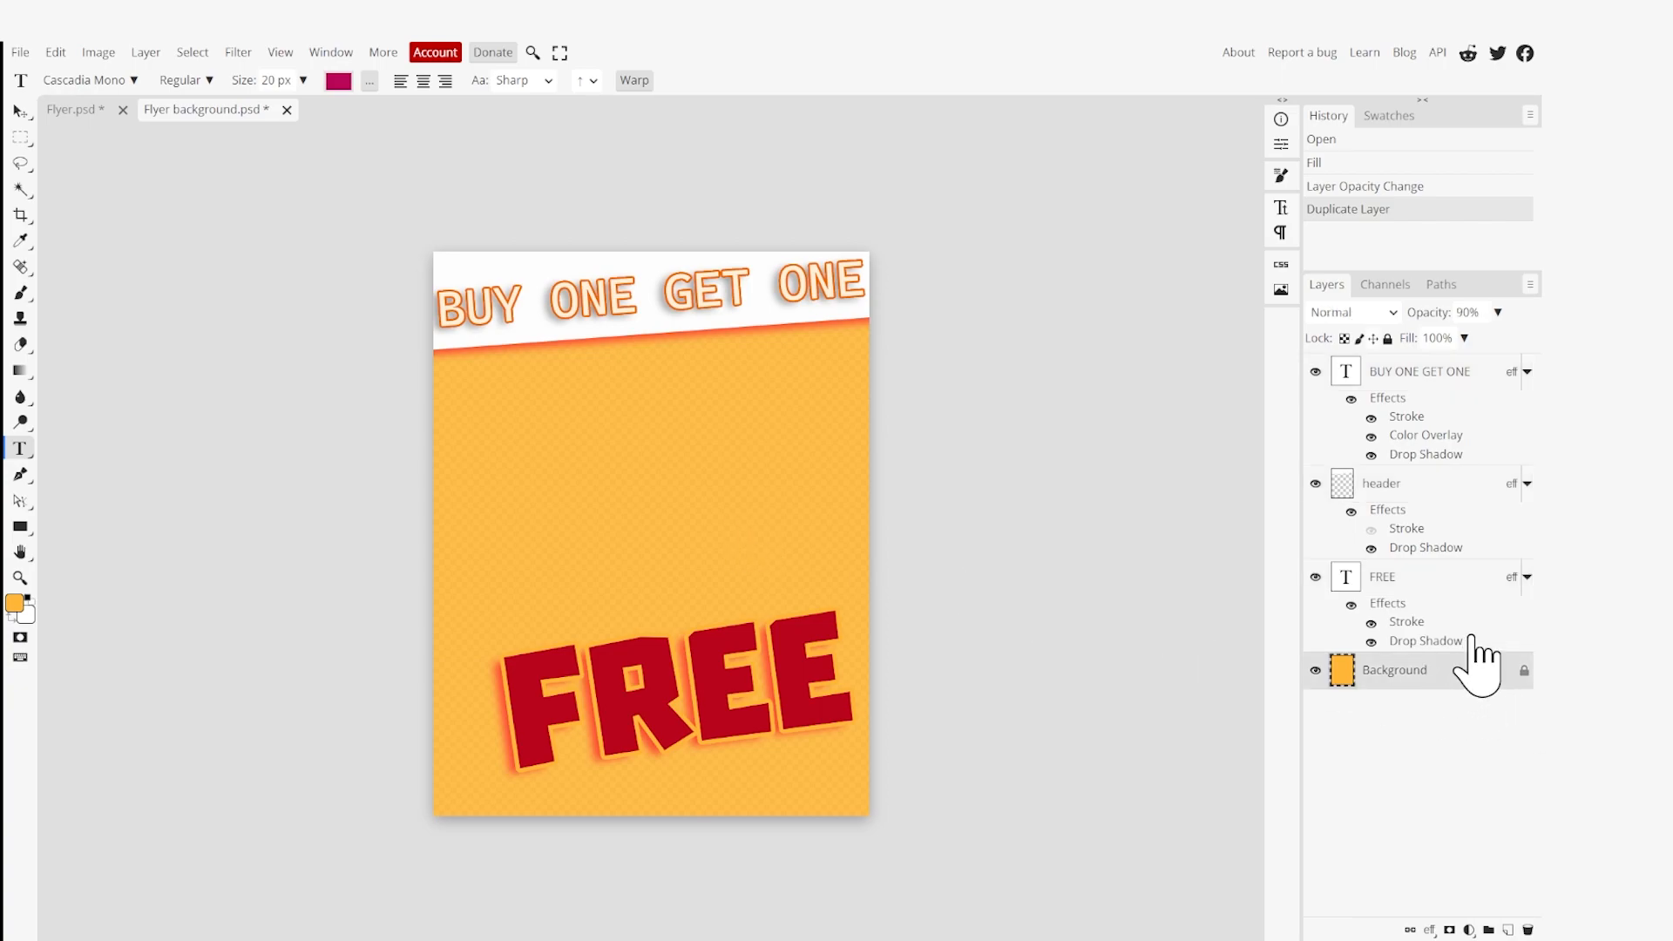
pyautogui.hotkey('ctrl', 'j')
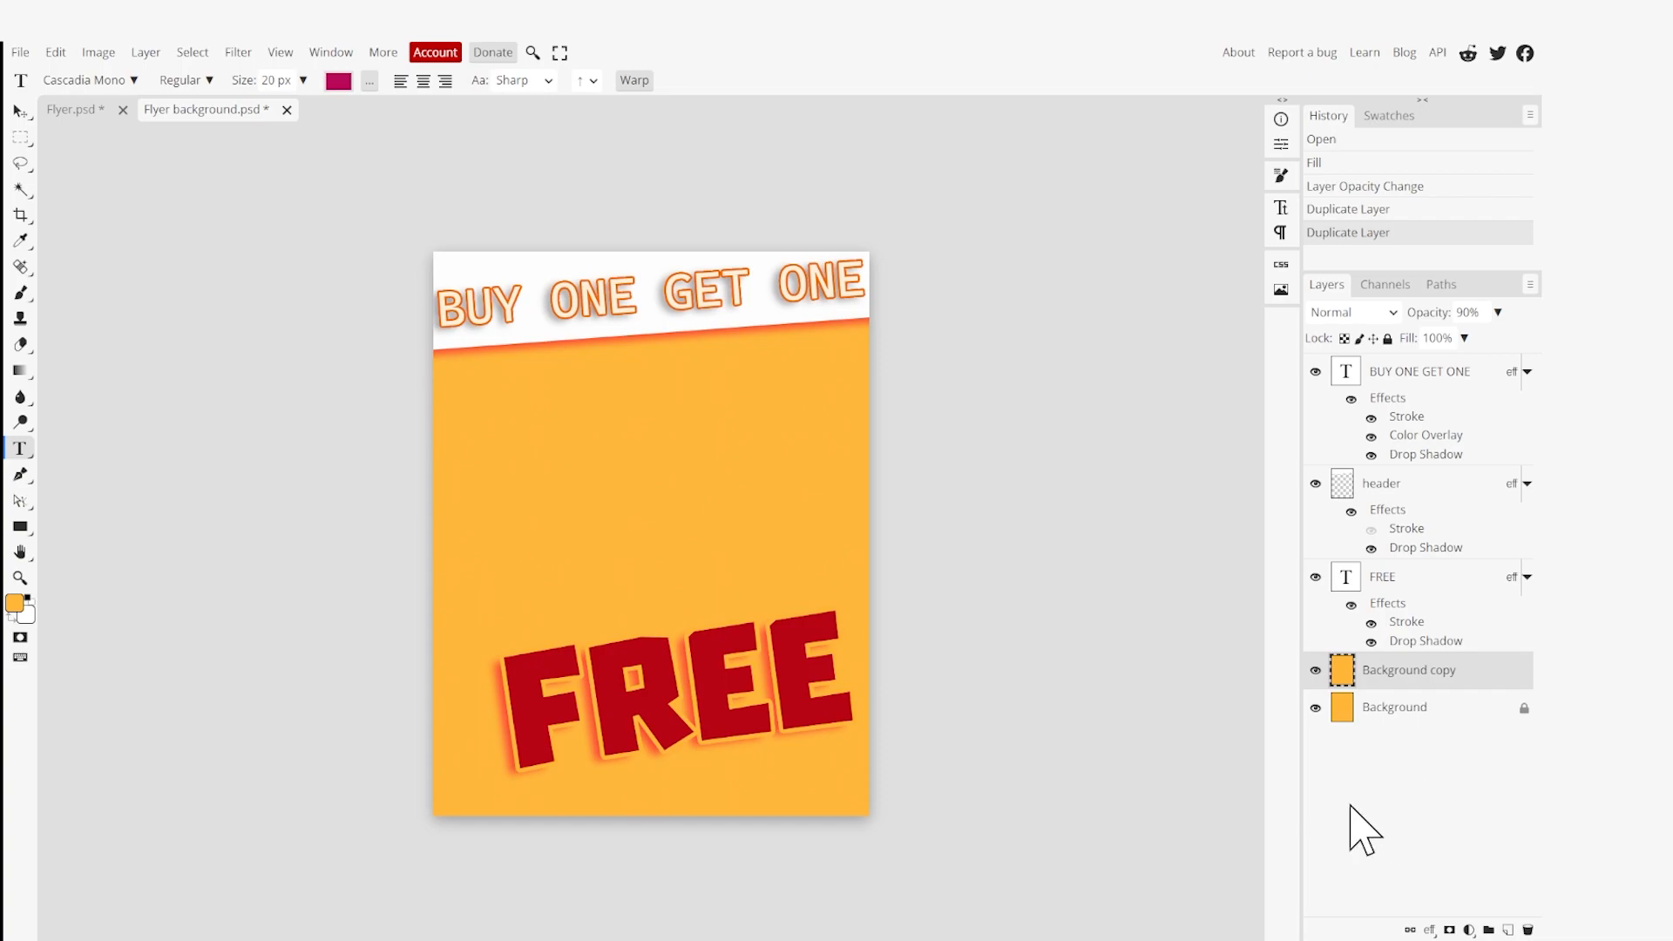
pyautogui.hotkey('ctrl', 'z')
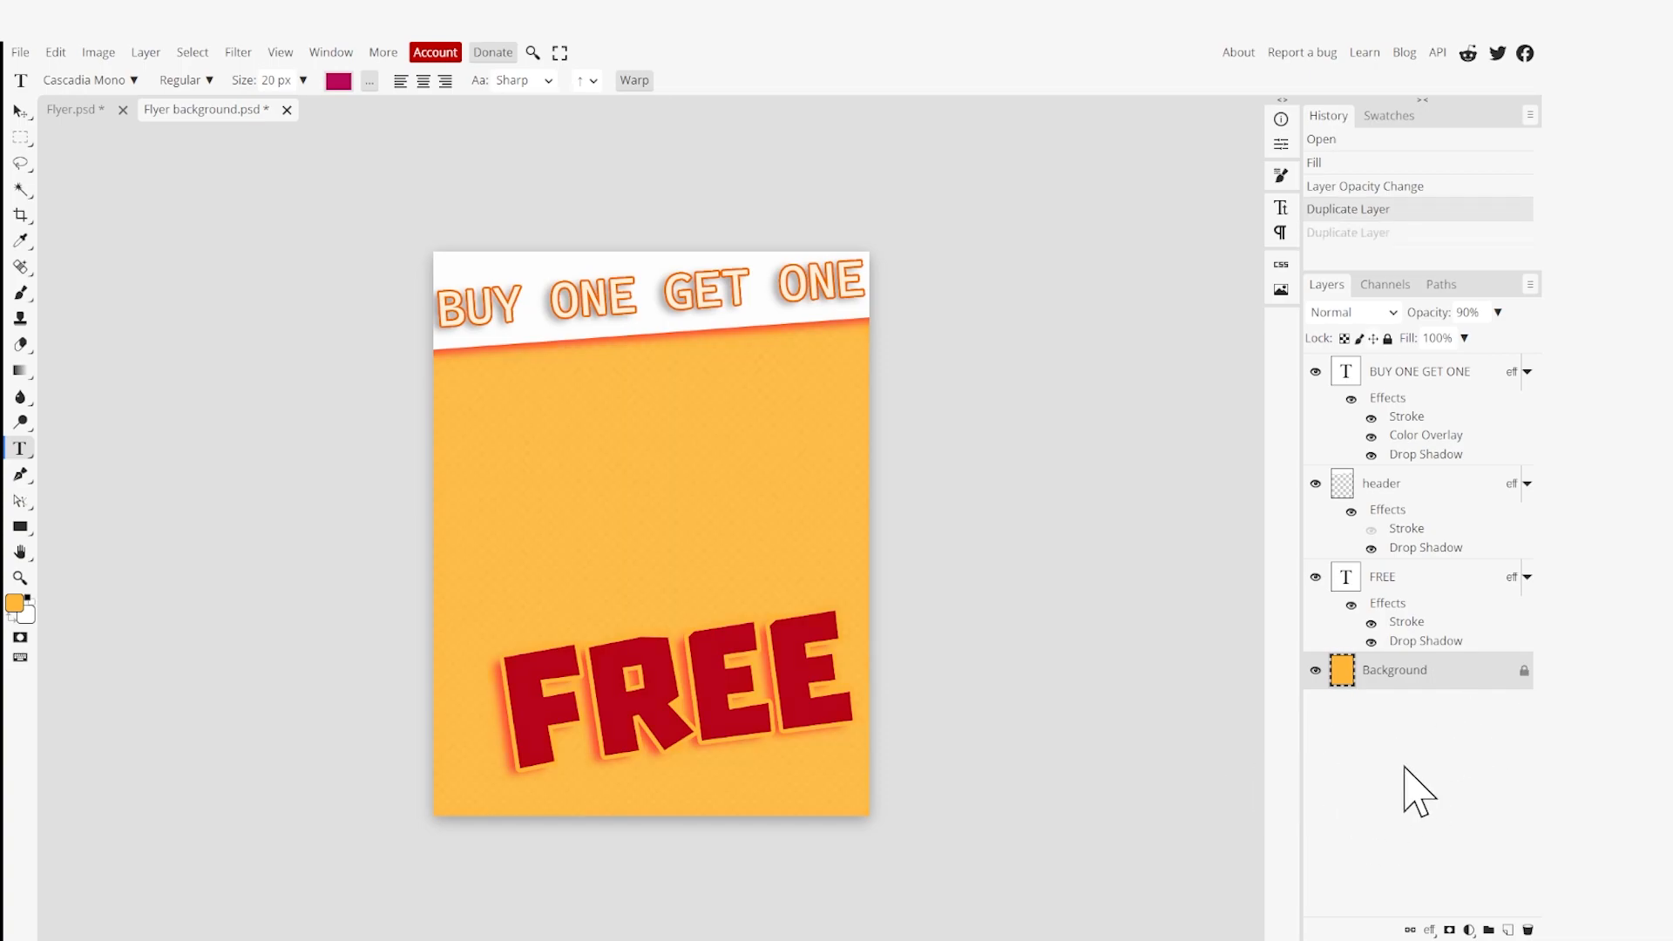
pyautogui.rightClick(1397, 671)
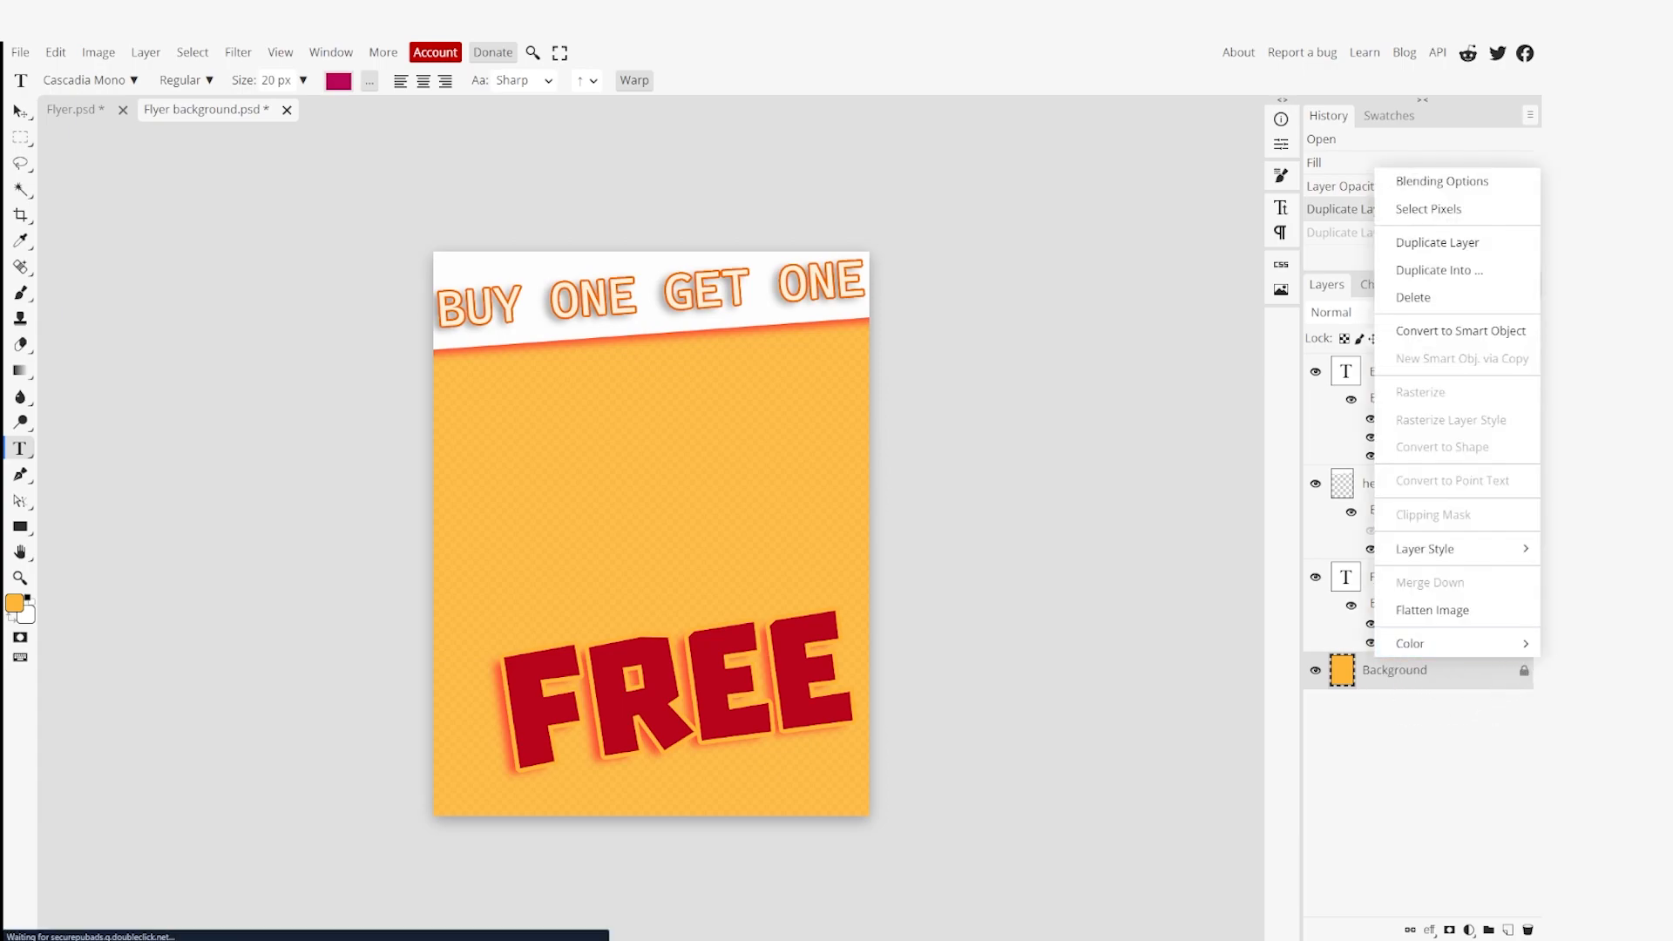
pyautogui.click(1459, 247)
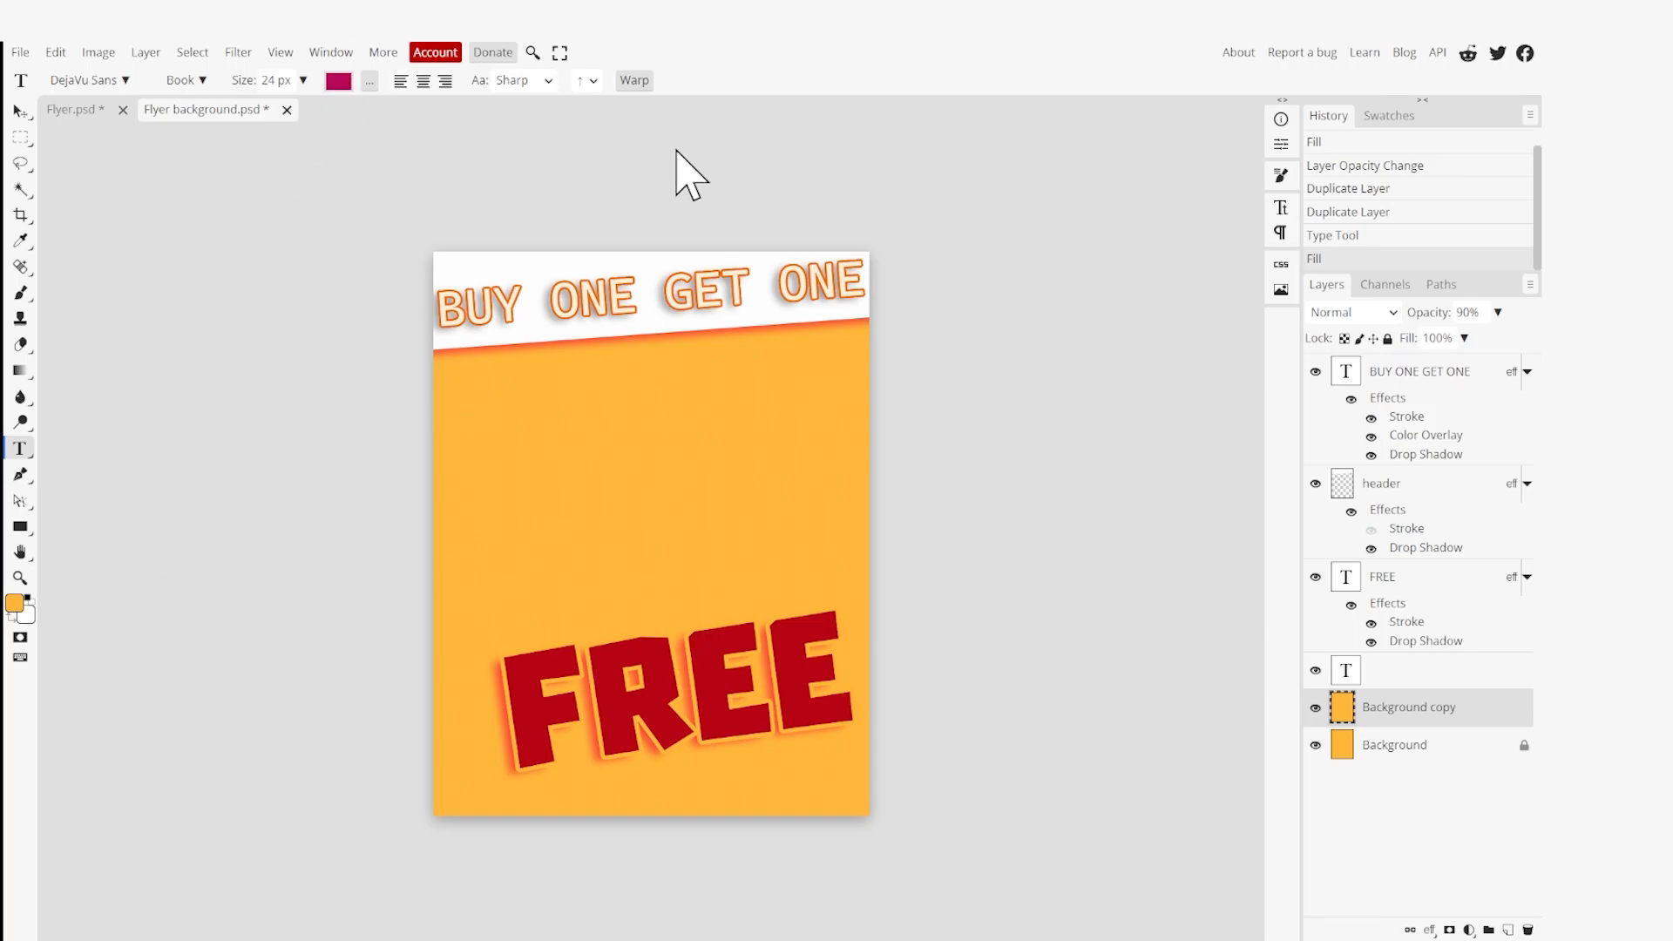
pyautogui.press('super')
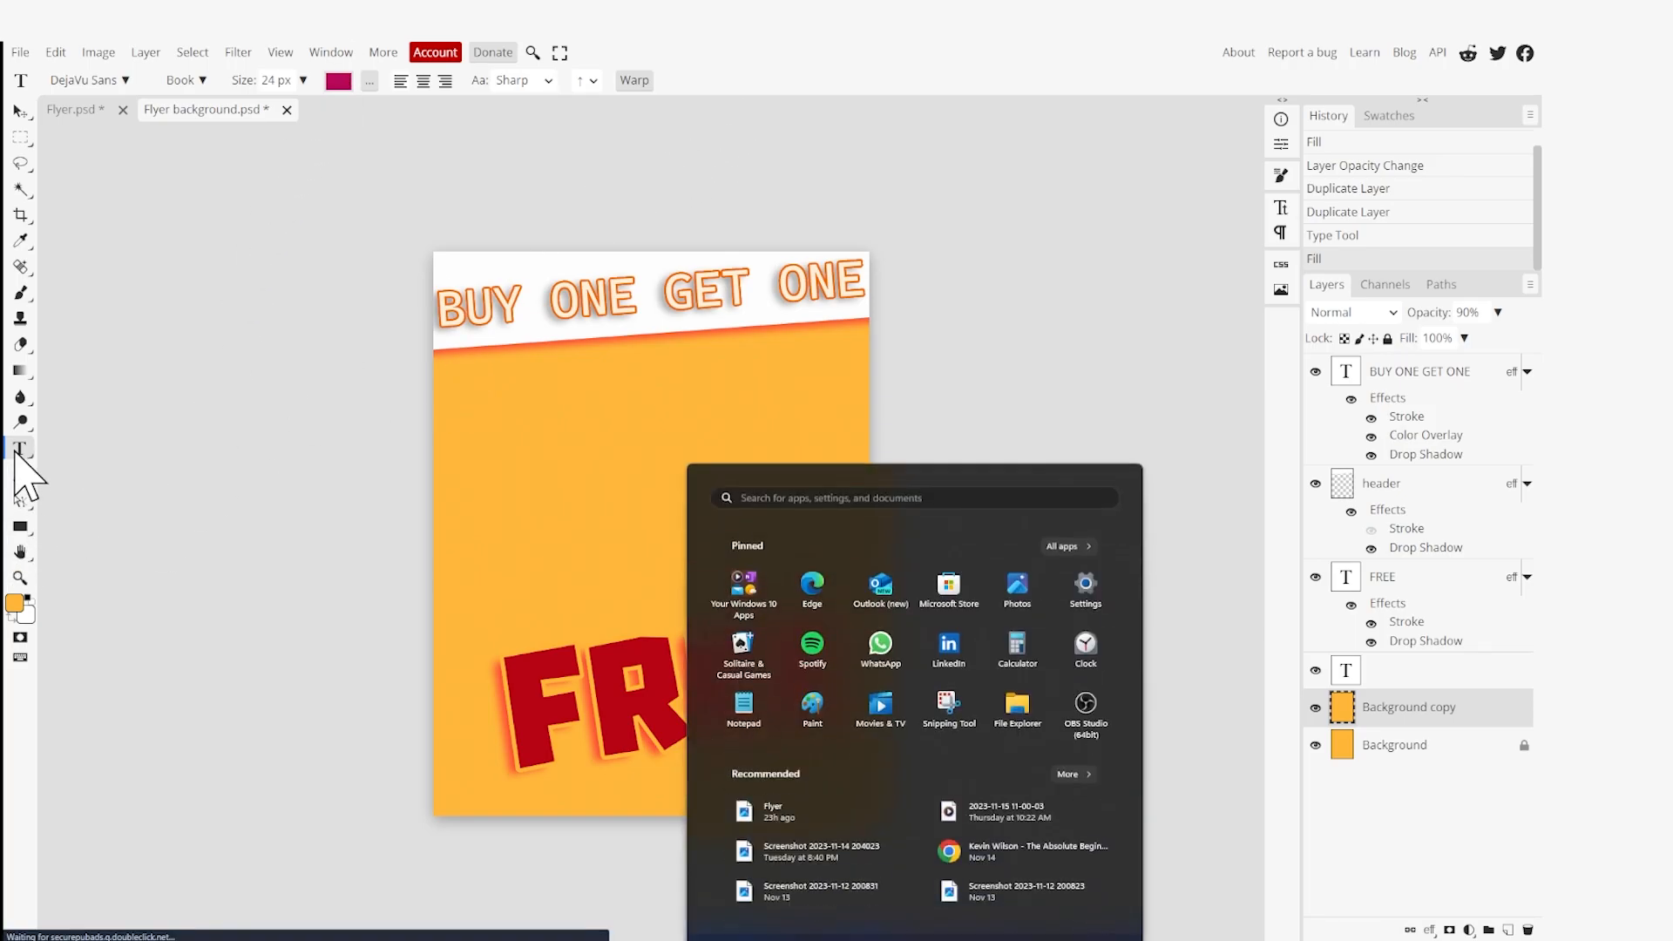
pyautogui.press('super')
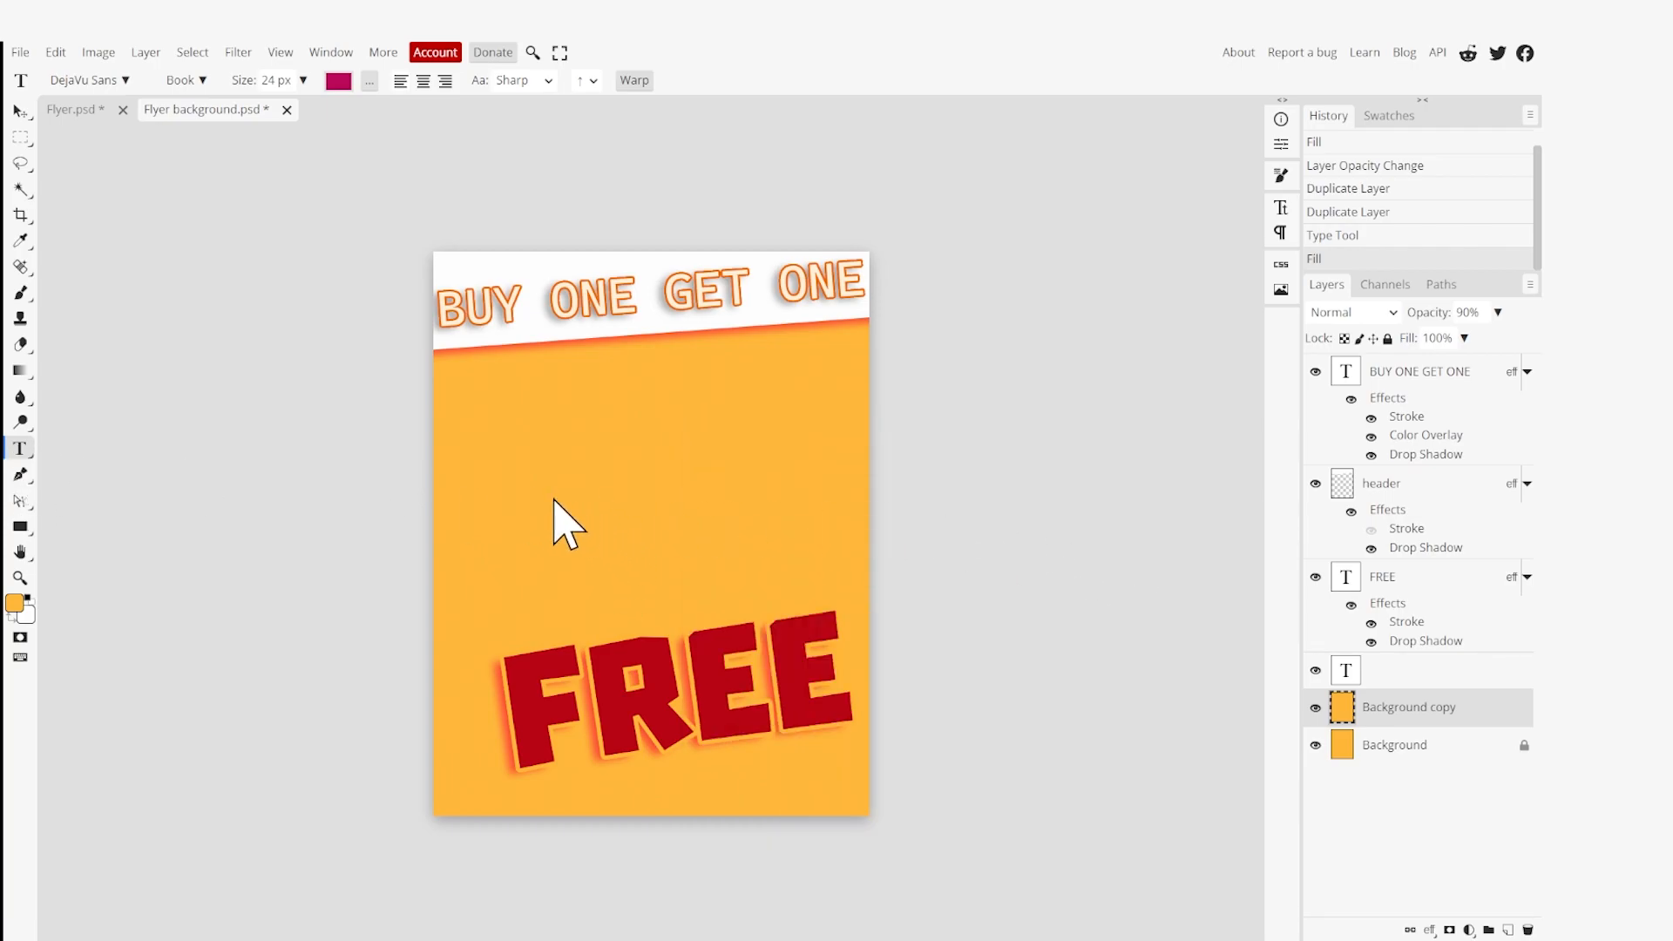
# Create a text box above FREE reading "Buy an Ice-cream and get one for free. At the participating store. Limit Time Offer.".
pyautogui.moveTo(488, 461); pyautogui.dragTo(826, 594)
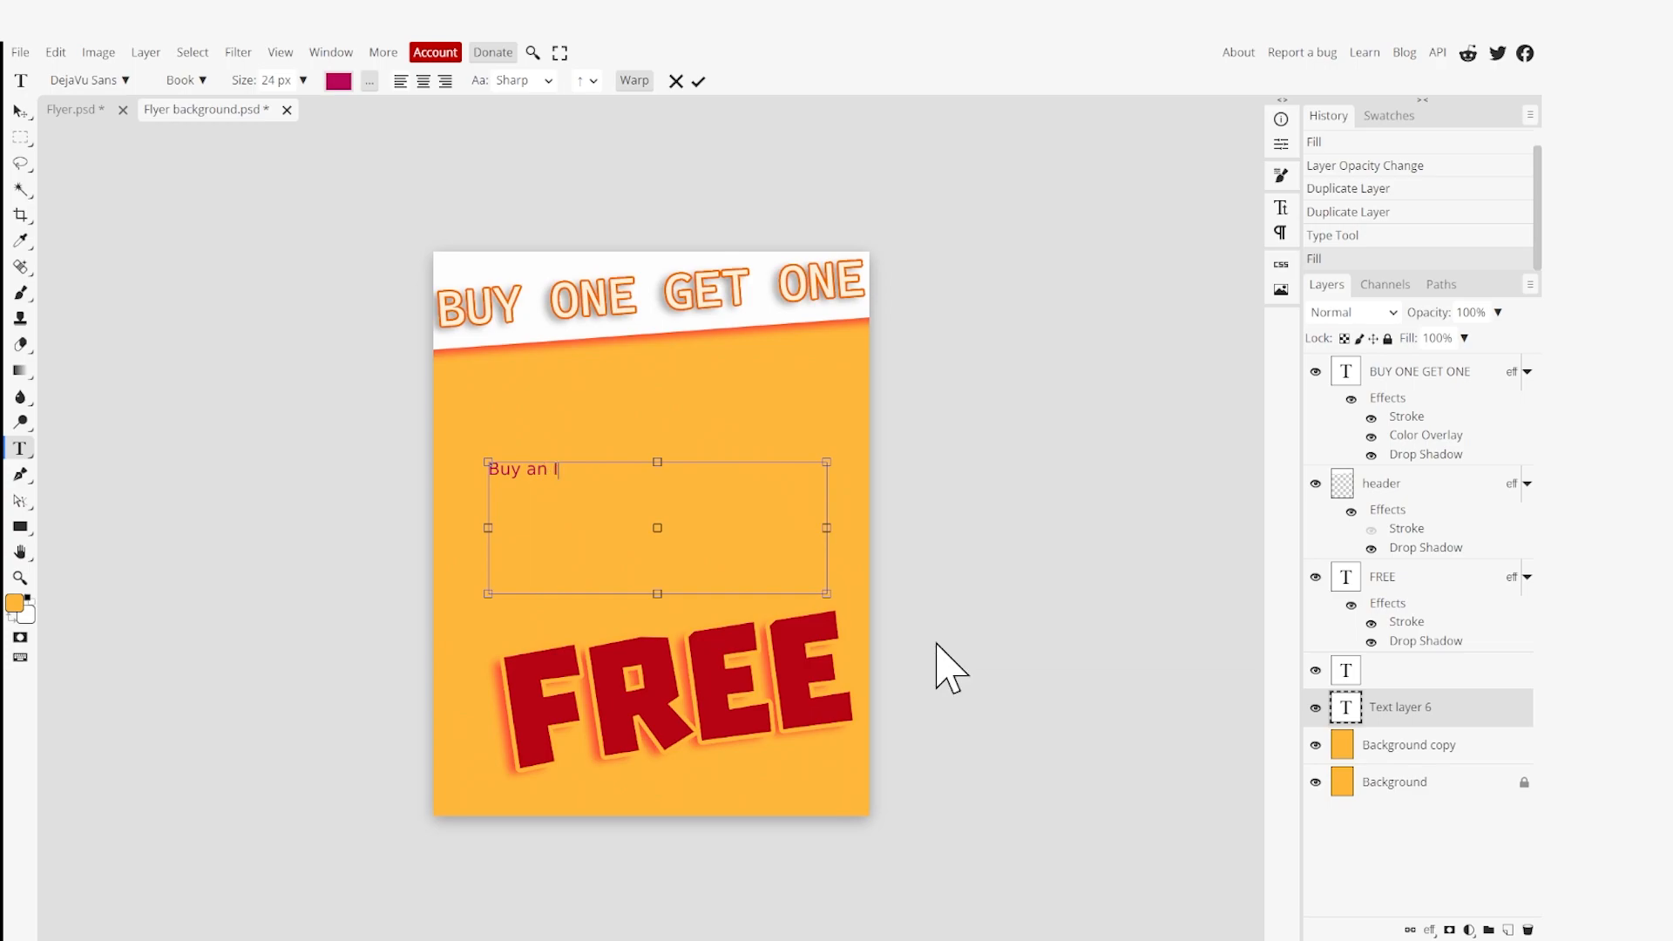
pyautogui.write('ce-cr')
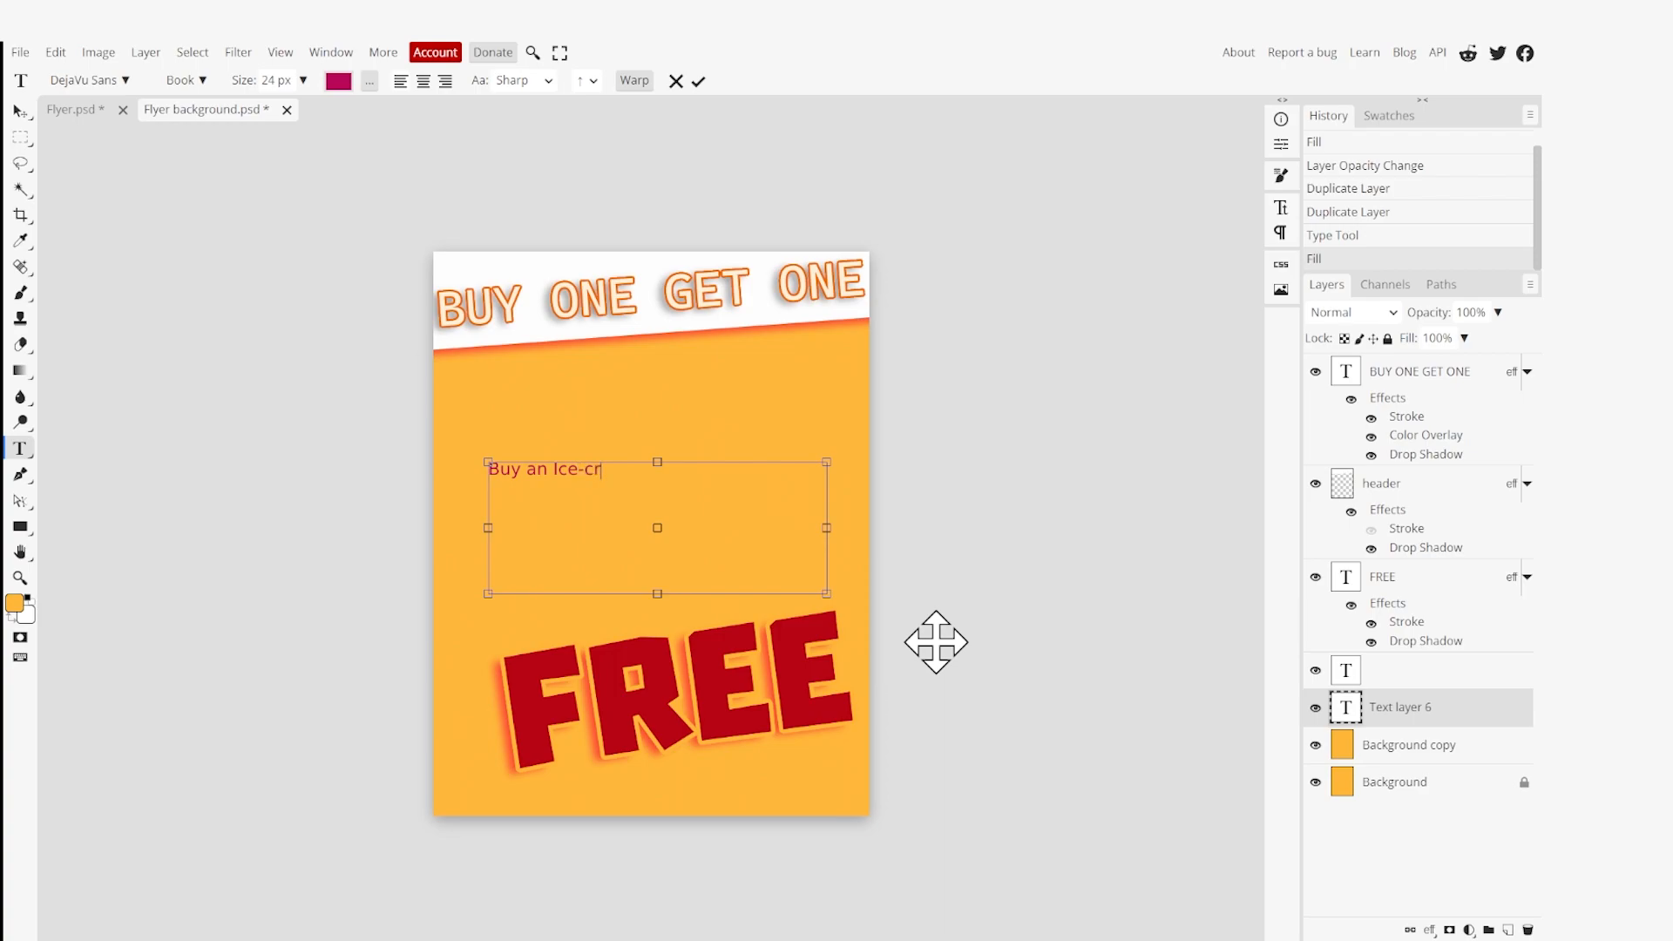
pyautogui.write('eam and get one for free.')
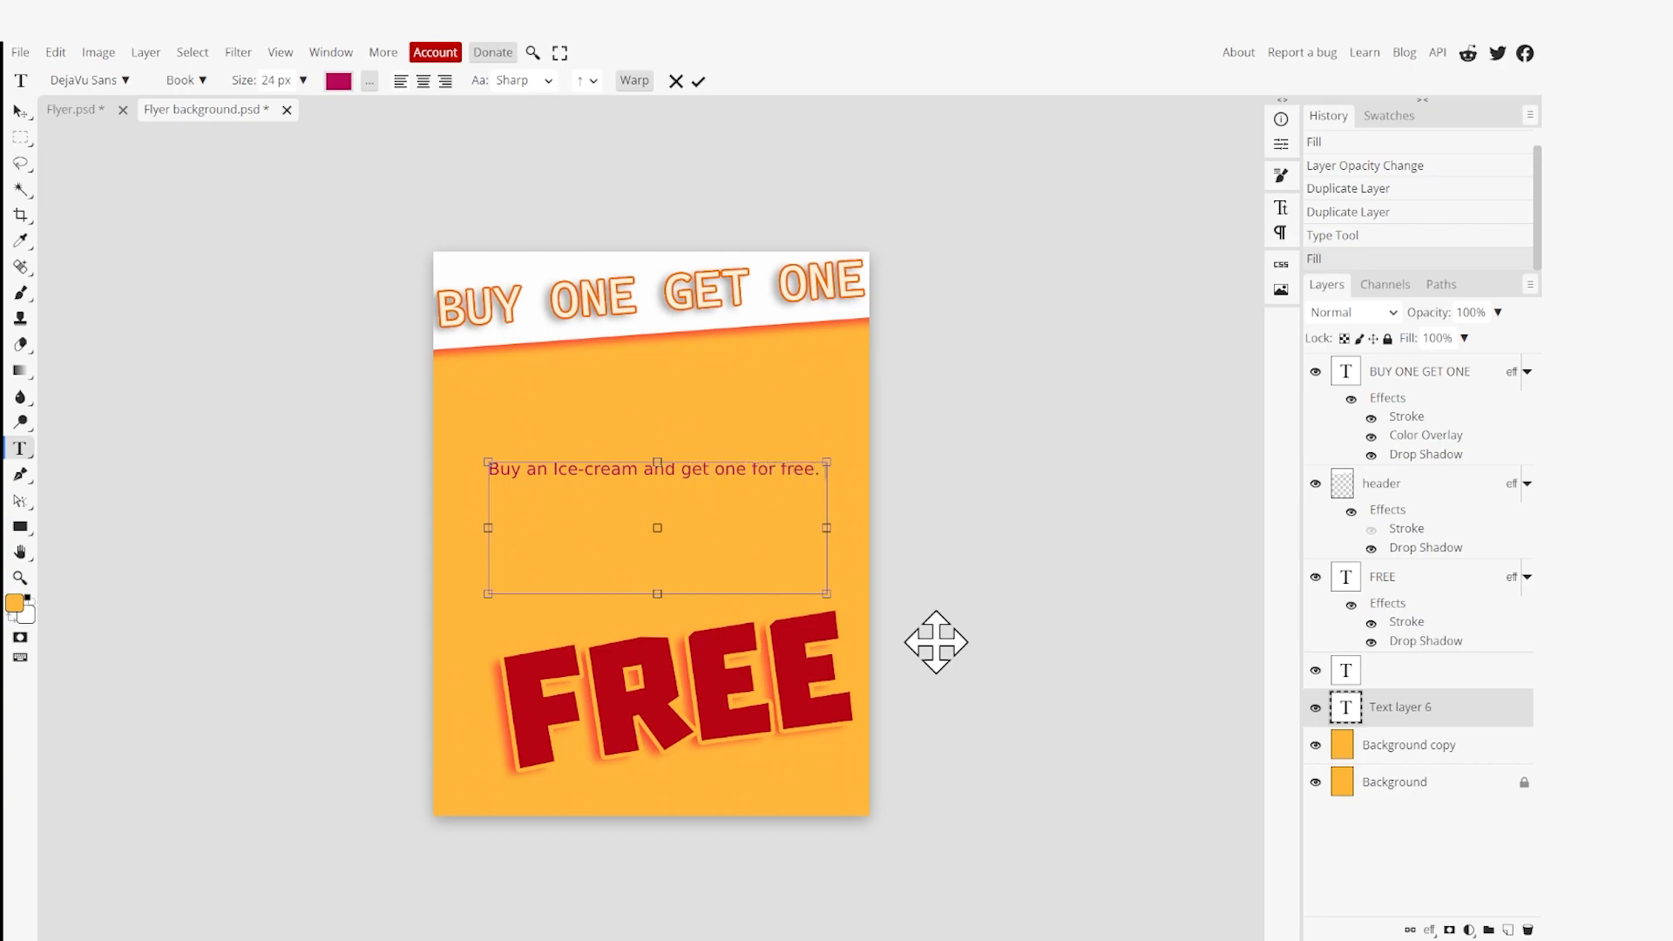
pyautogui.write('t the participating store. Limit Time')
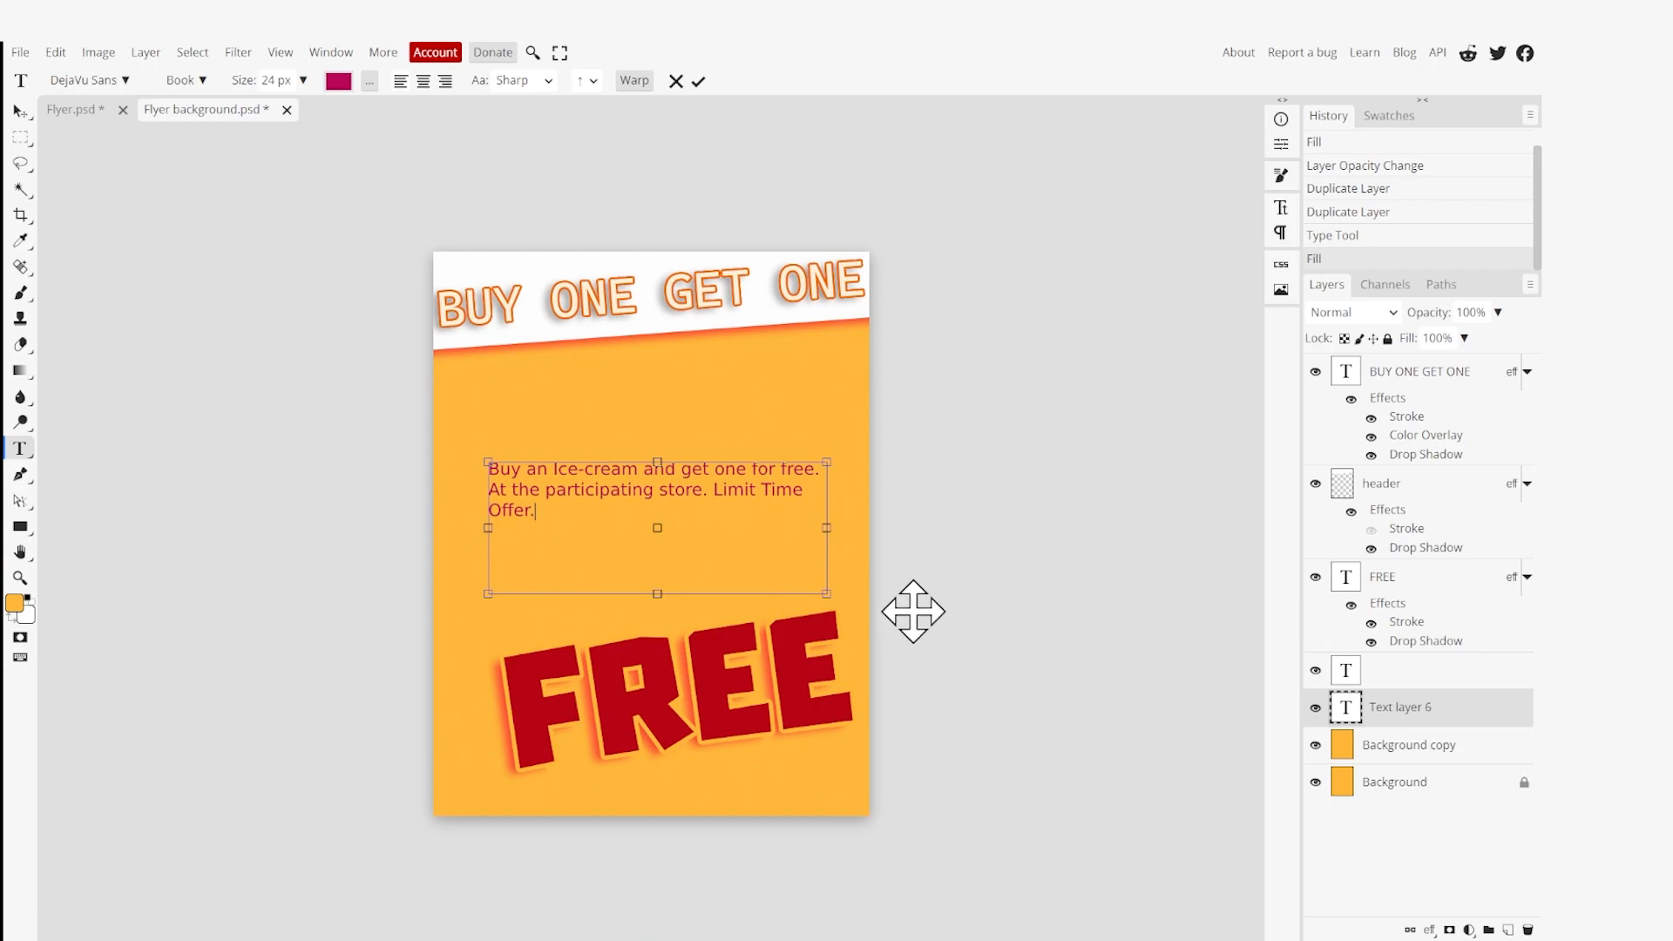
# Center-align the whole offer paragraph and resume editing at the end of its text.
pyautogui.hotkey('ctrl', 'a')
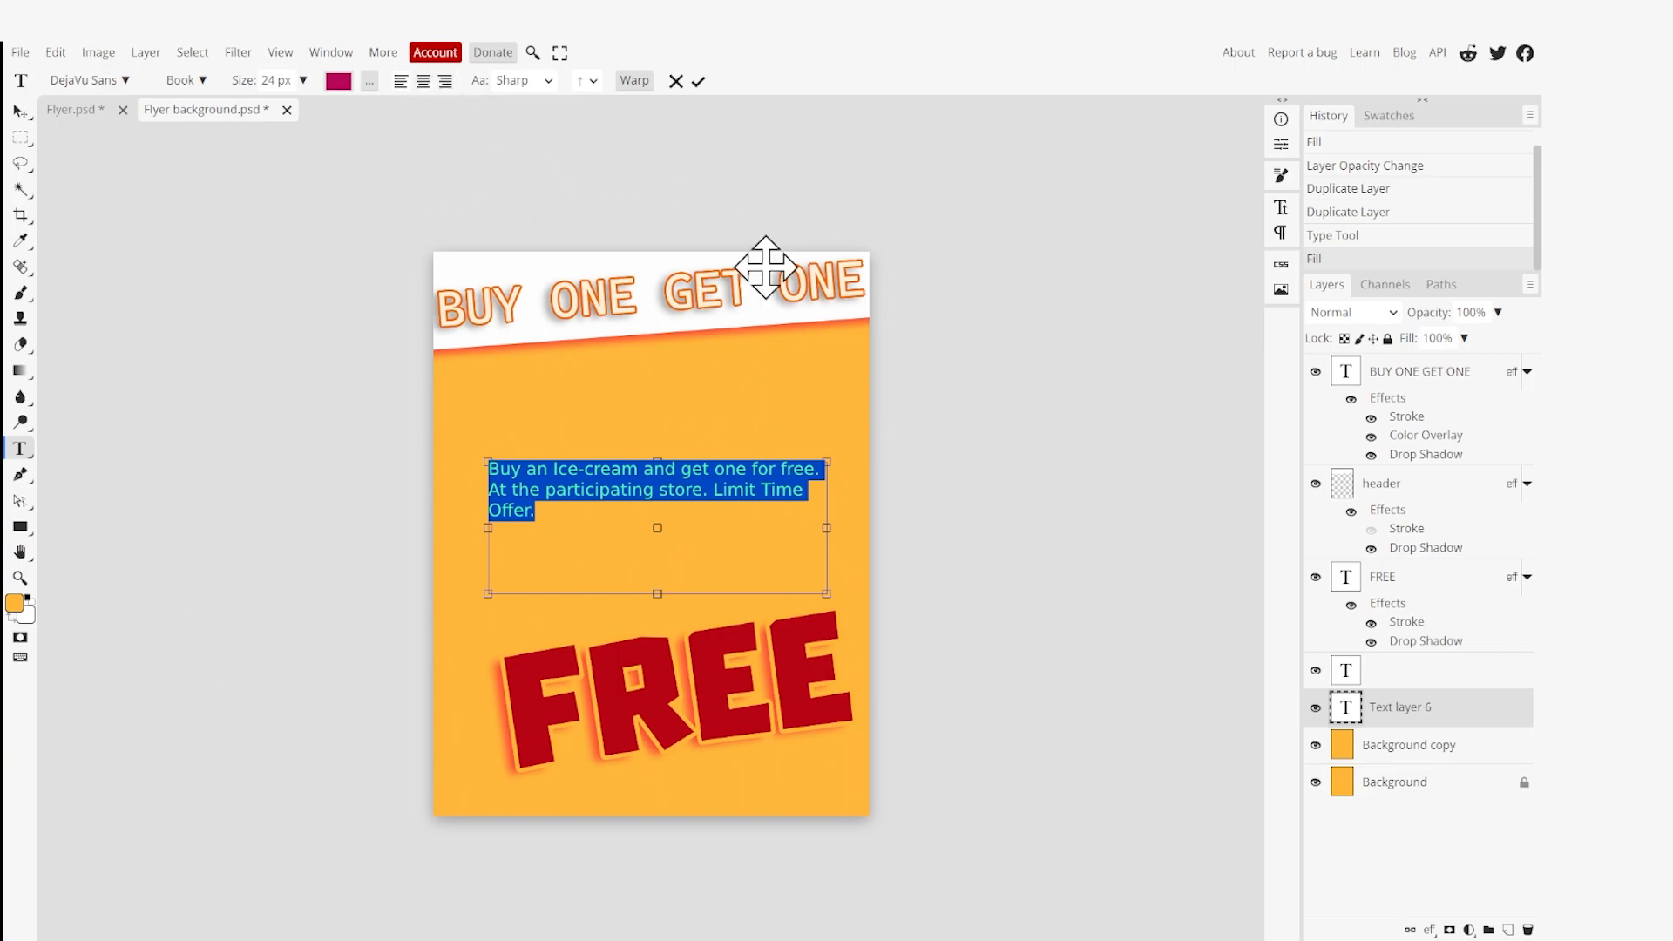
pyautogui.click(424, 81)
pyautogui.click(691, 531)
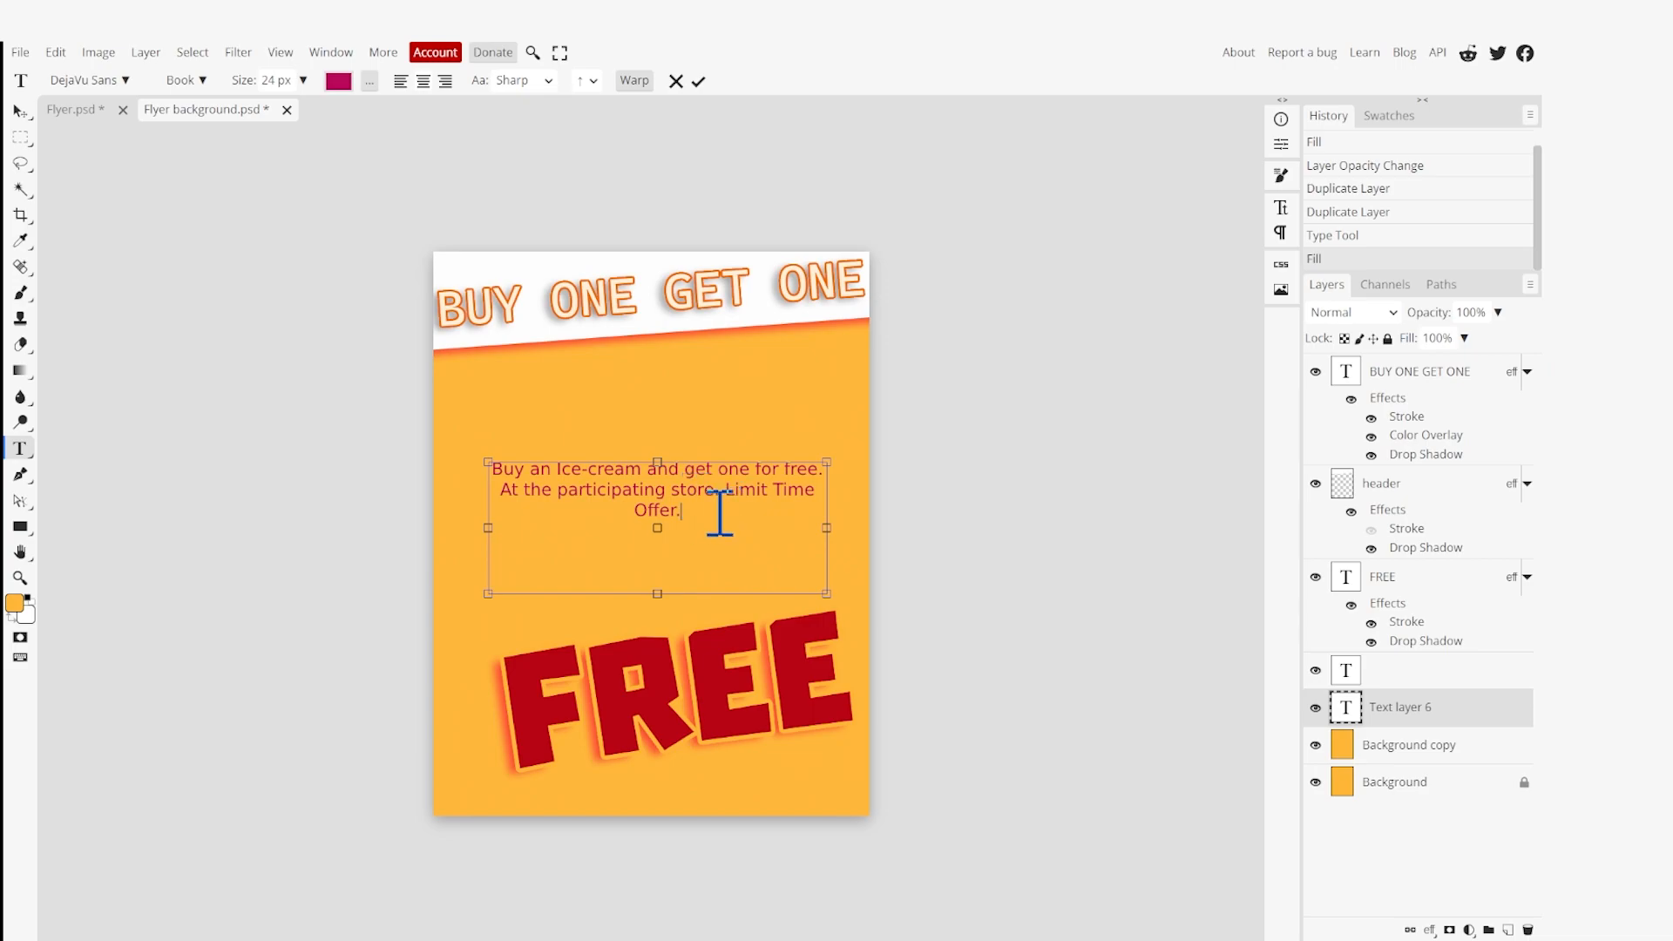
# Append "Expires on December 10" to the end of the offer paragraph and commit the text.
pyautogui.write('Expires on')
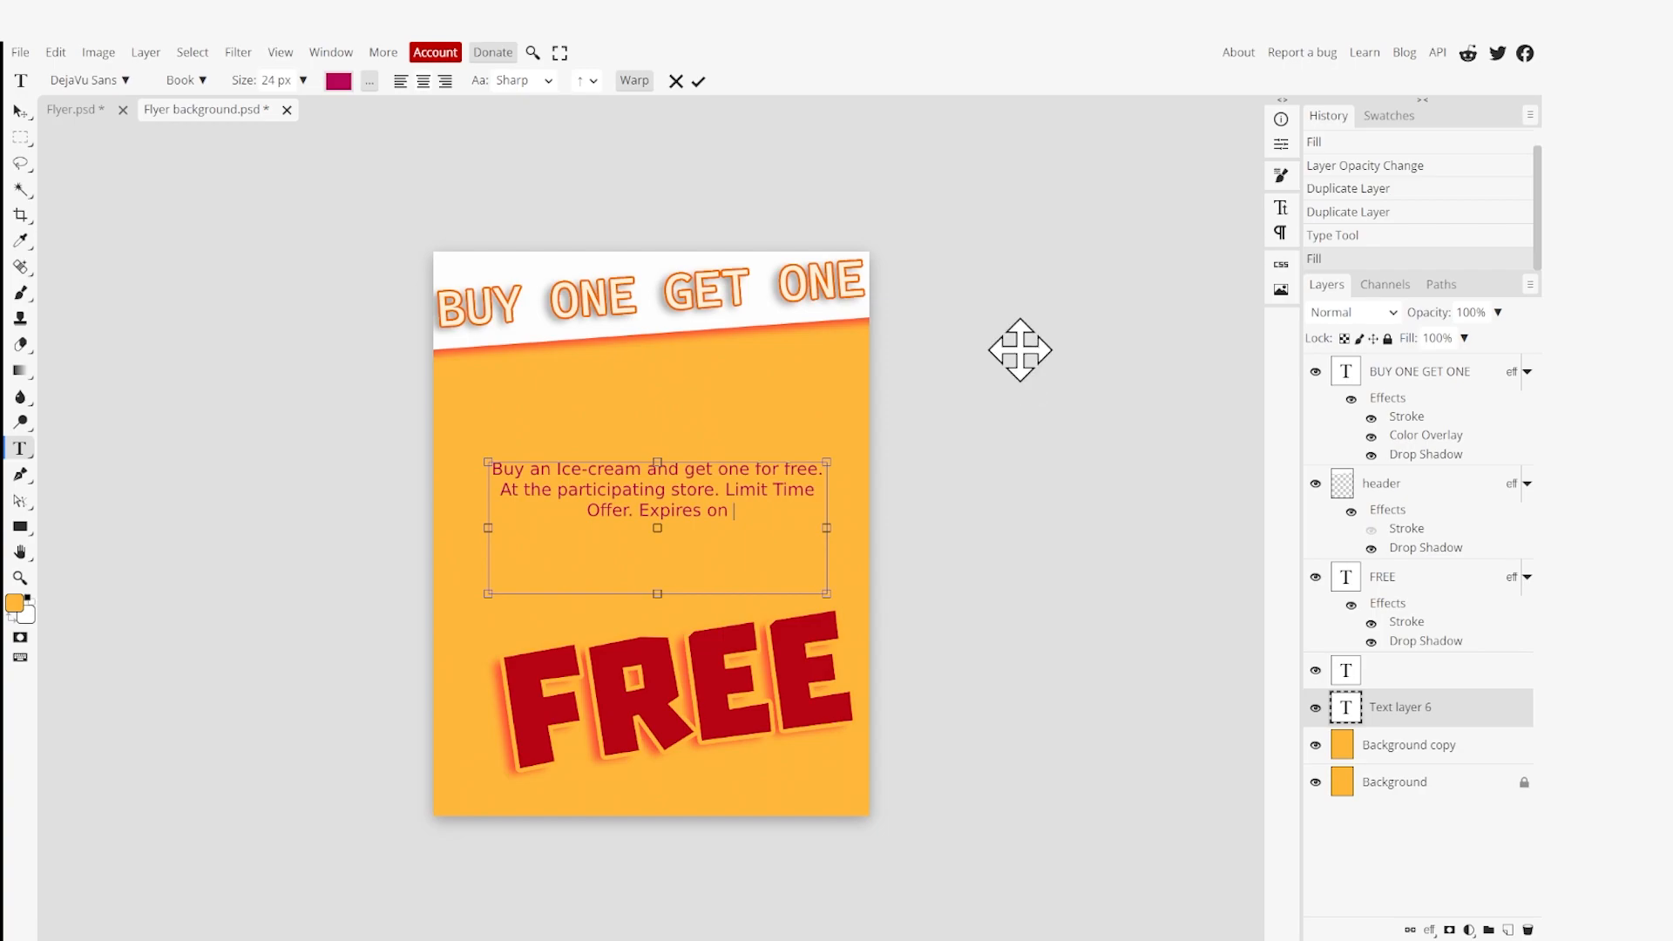
pyautogui.write('Decenb')
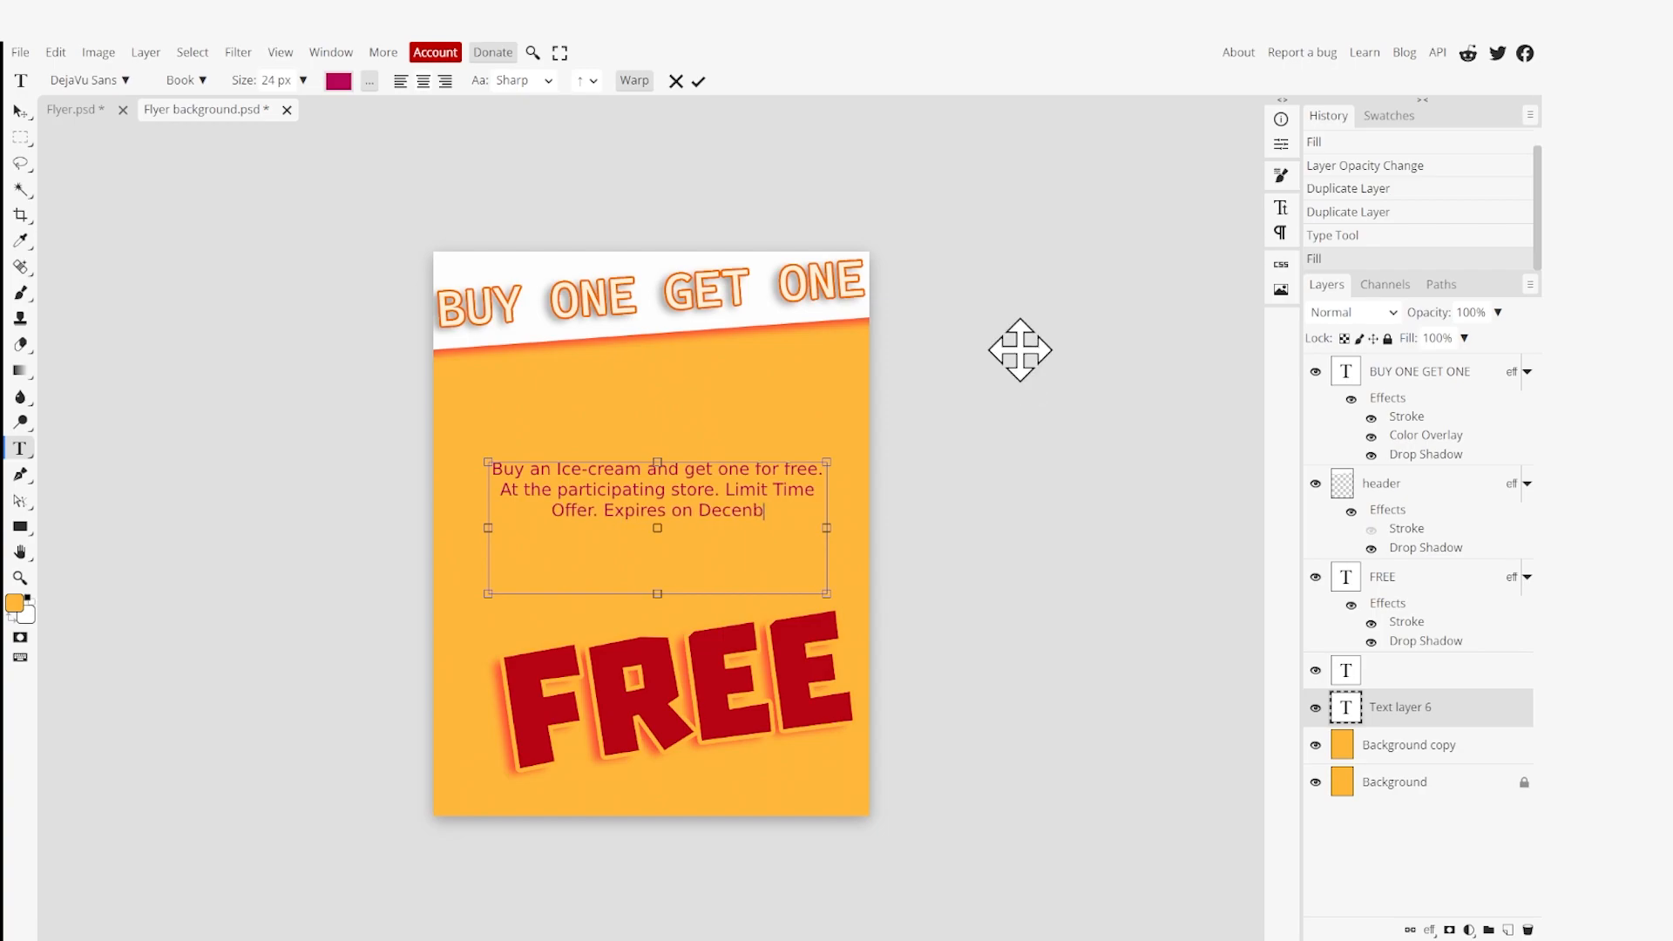
pyautogui.press('BackSpace')
pyautogui.press('BackSpace')
pyautogui.write('mber ')
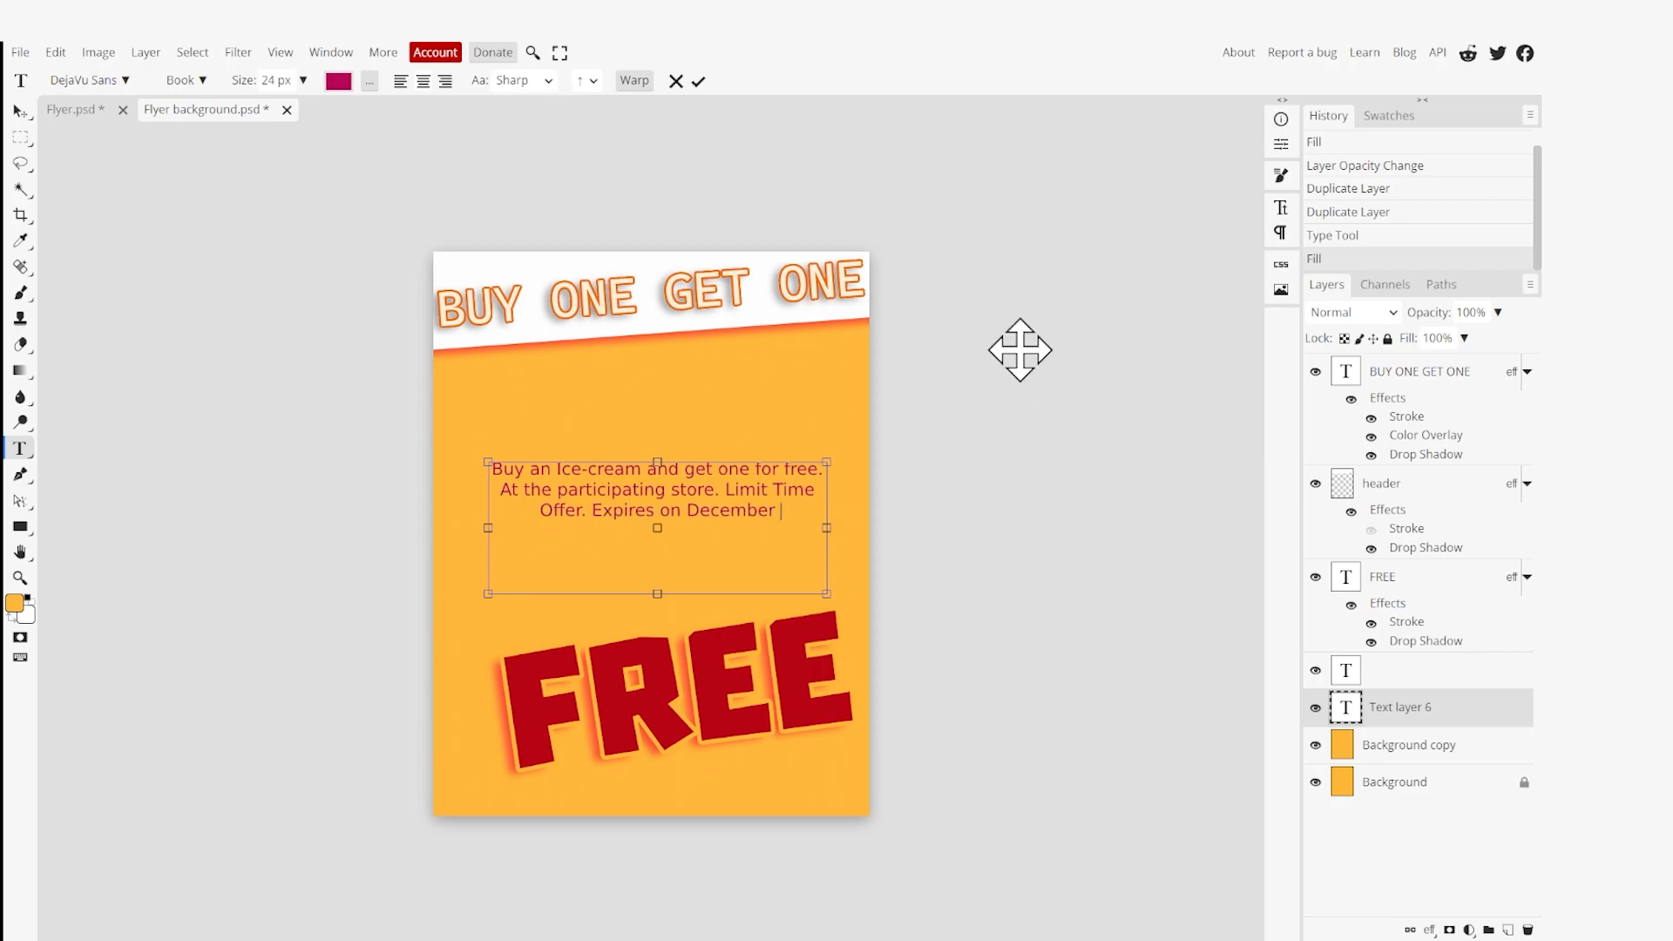
pyautogui.write('10')
pyautogui.click(20, 163)
pyautogui.scroll(1, 557, 496)
pyautogui.scroll(-1, 554, 514)
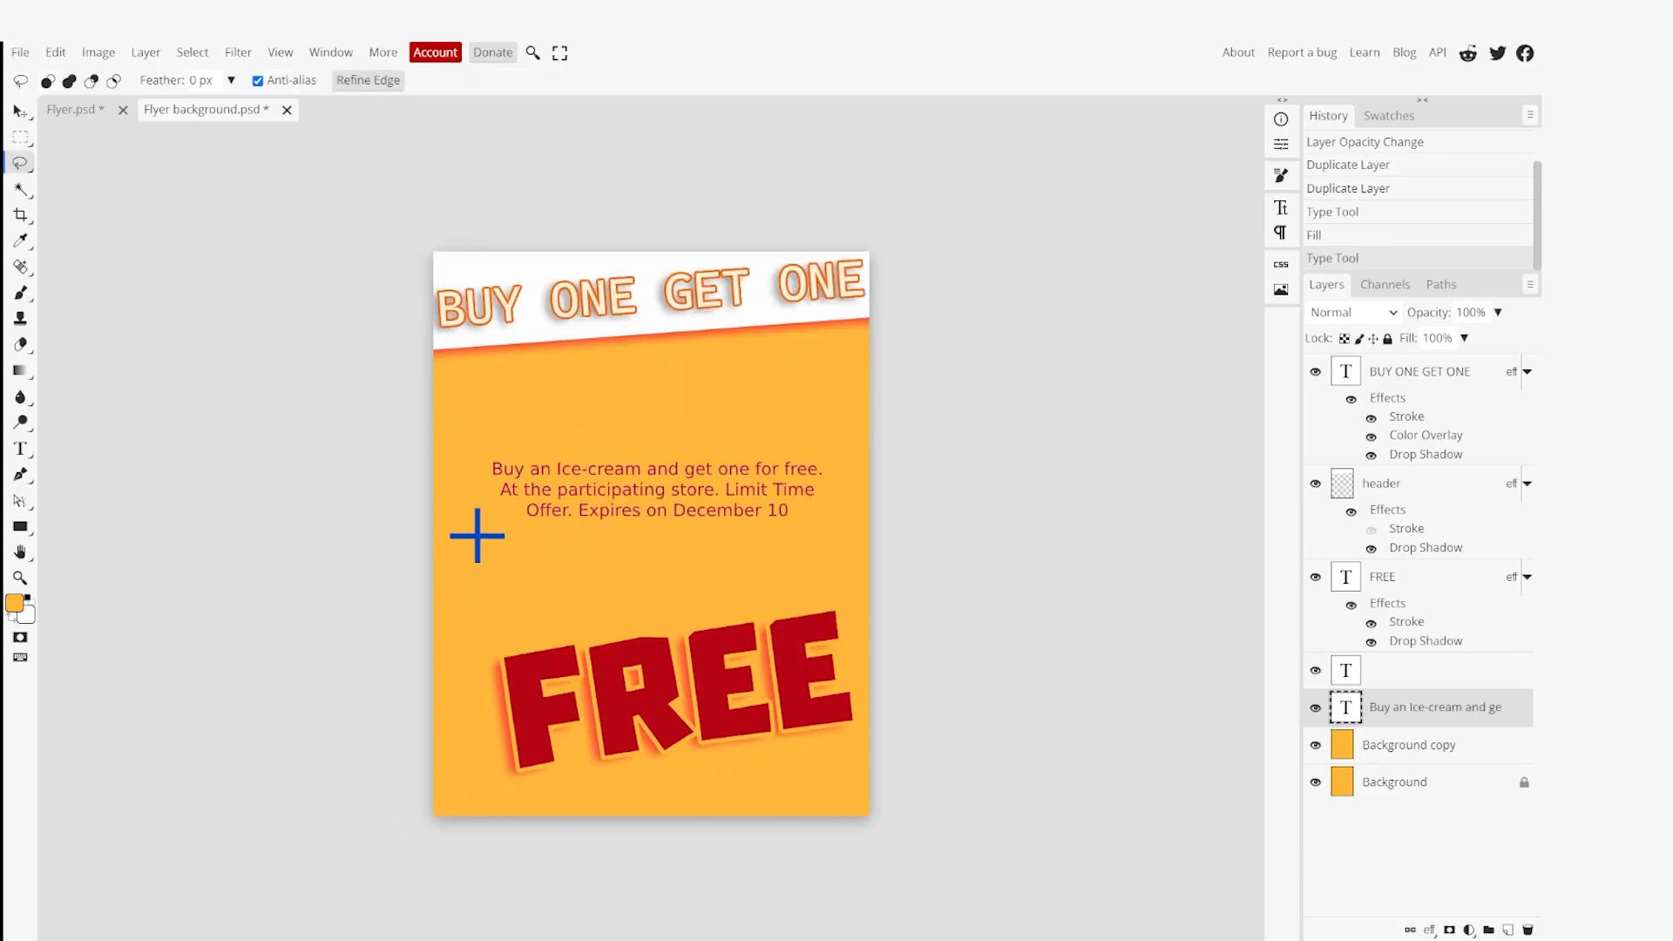
# Free Transform the offer paragraph, enlarging it to about 122% and centering it between the header and FREE.
pyautogui.rightClick(658, 469)
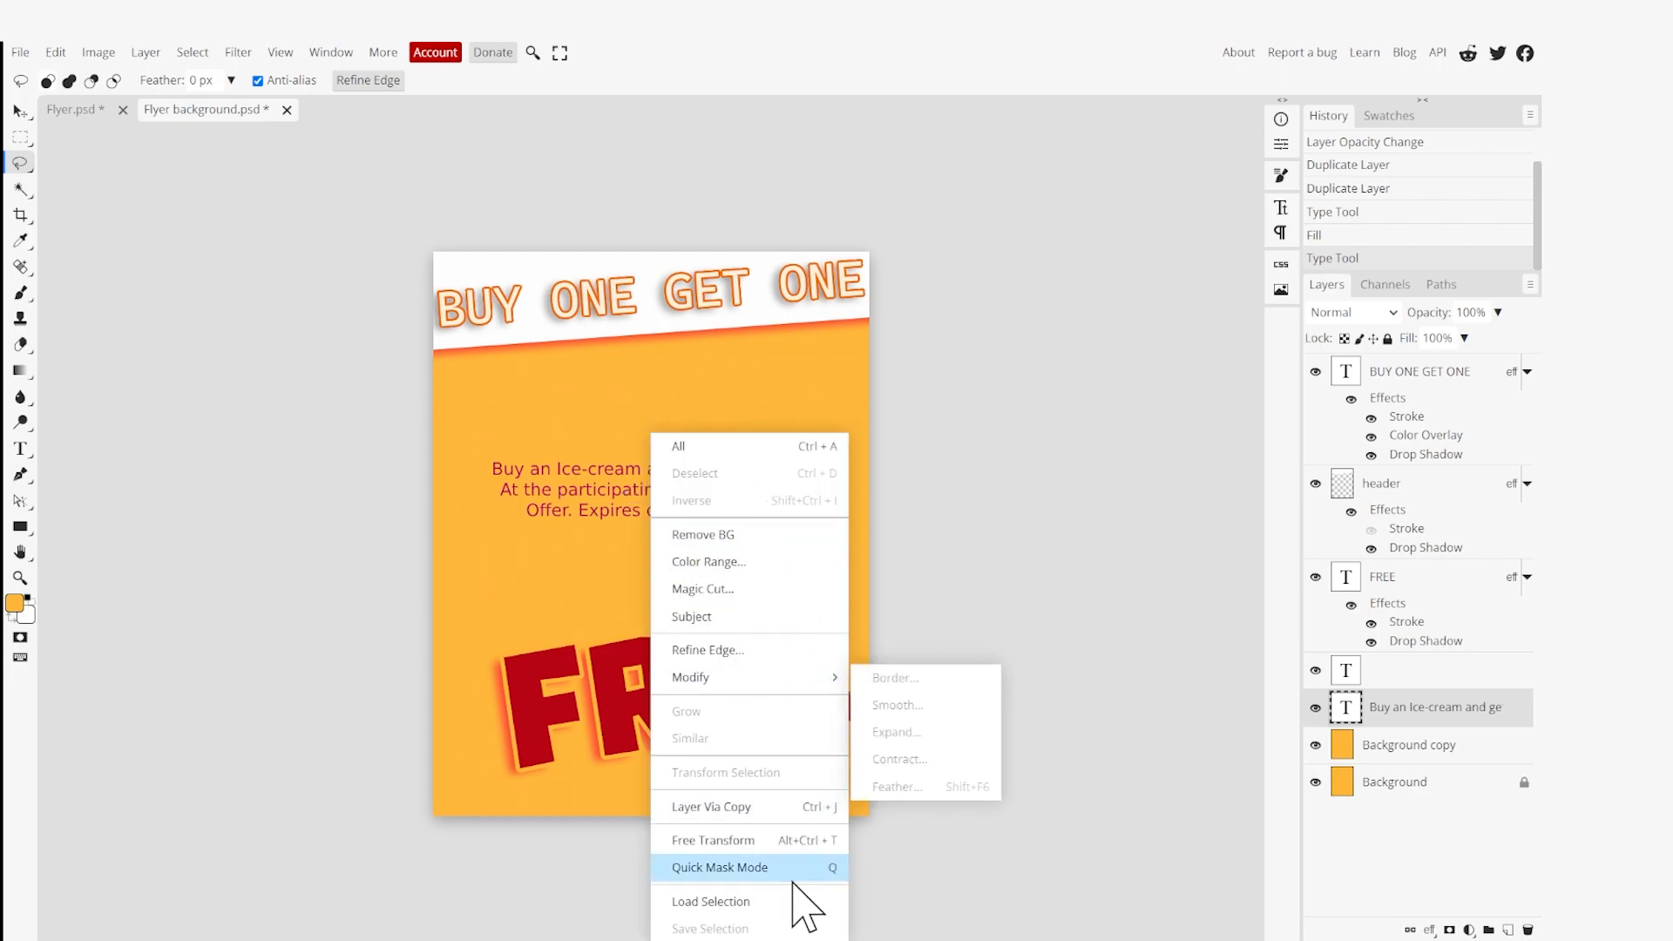
pyautogui.click(789, 844)
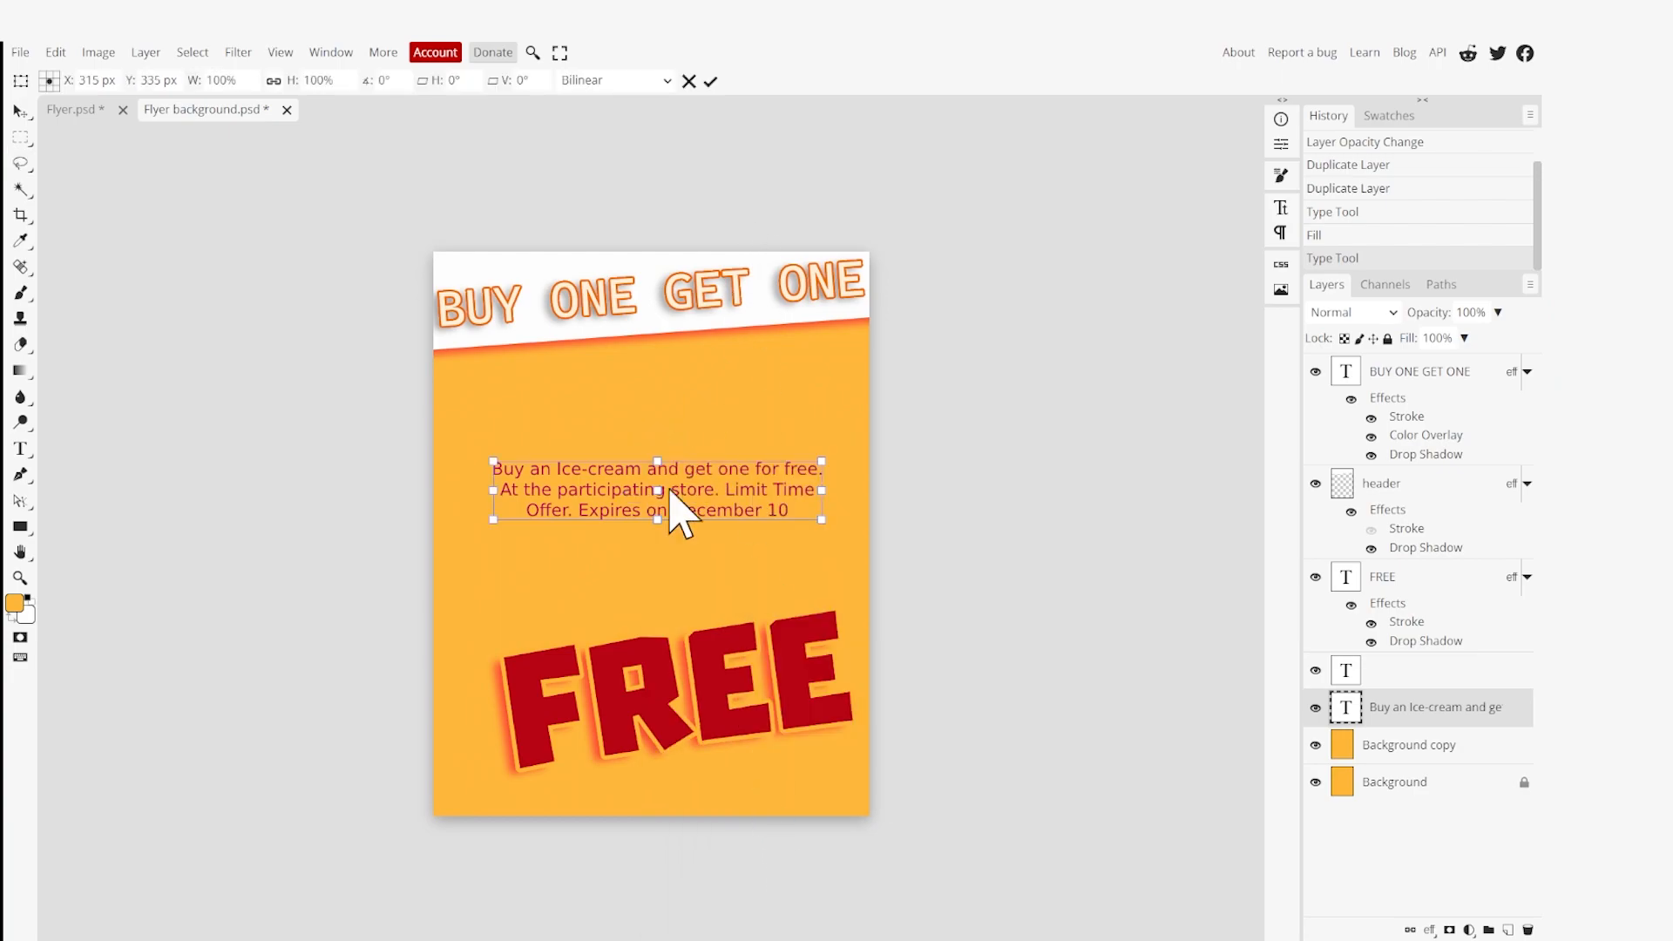
pyautogui.moveTo(691, 504); pyautogui.dragTo(661, 467)
pyautogui.moveTo(787, 478); pyautogui.dragTo(844, 523)
pyautogui.moveTo(803, 456); pyautogui.dragTo(806, 479)
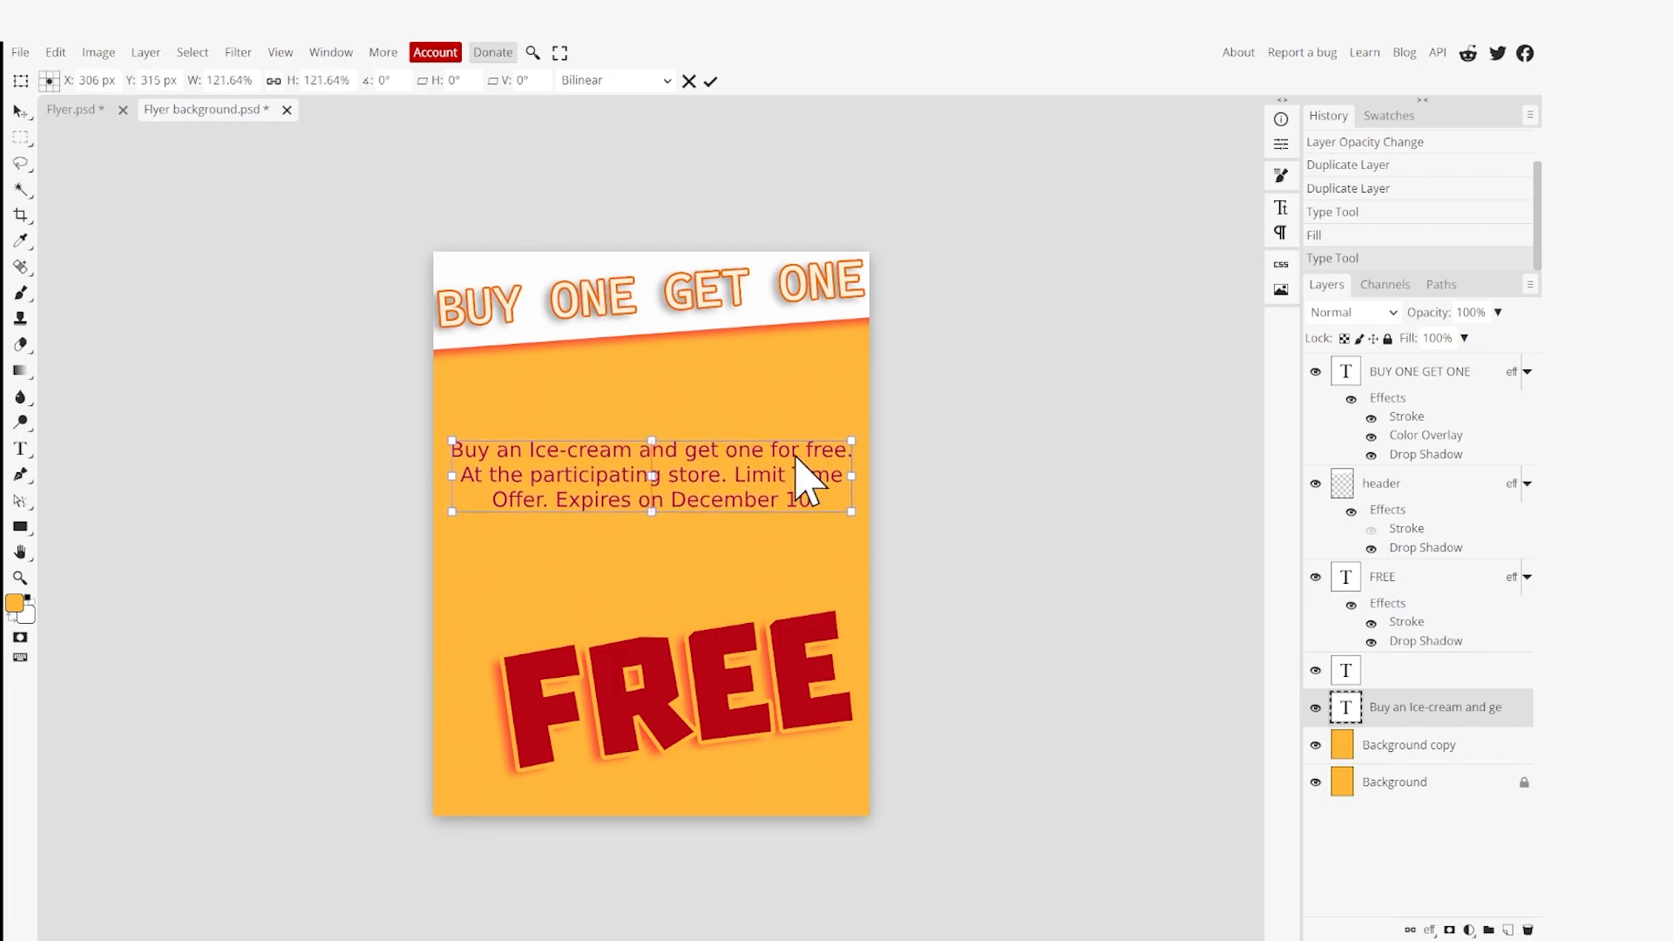
pyautogui.press('Return')
pyautogui.press('l')
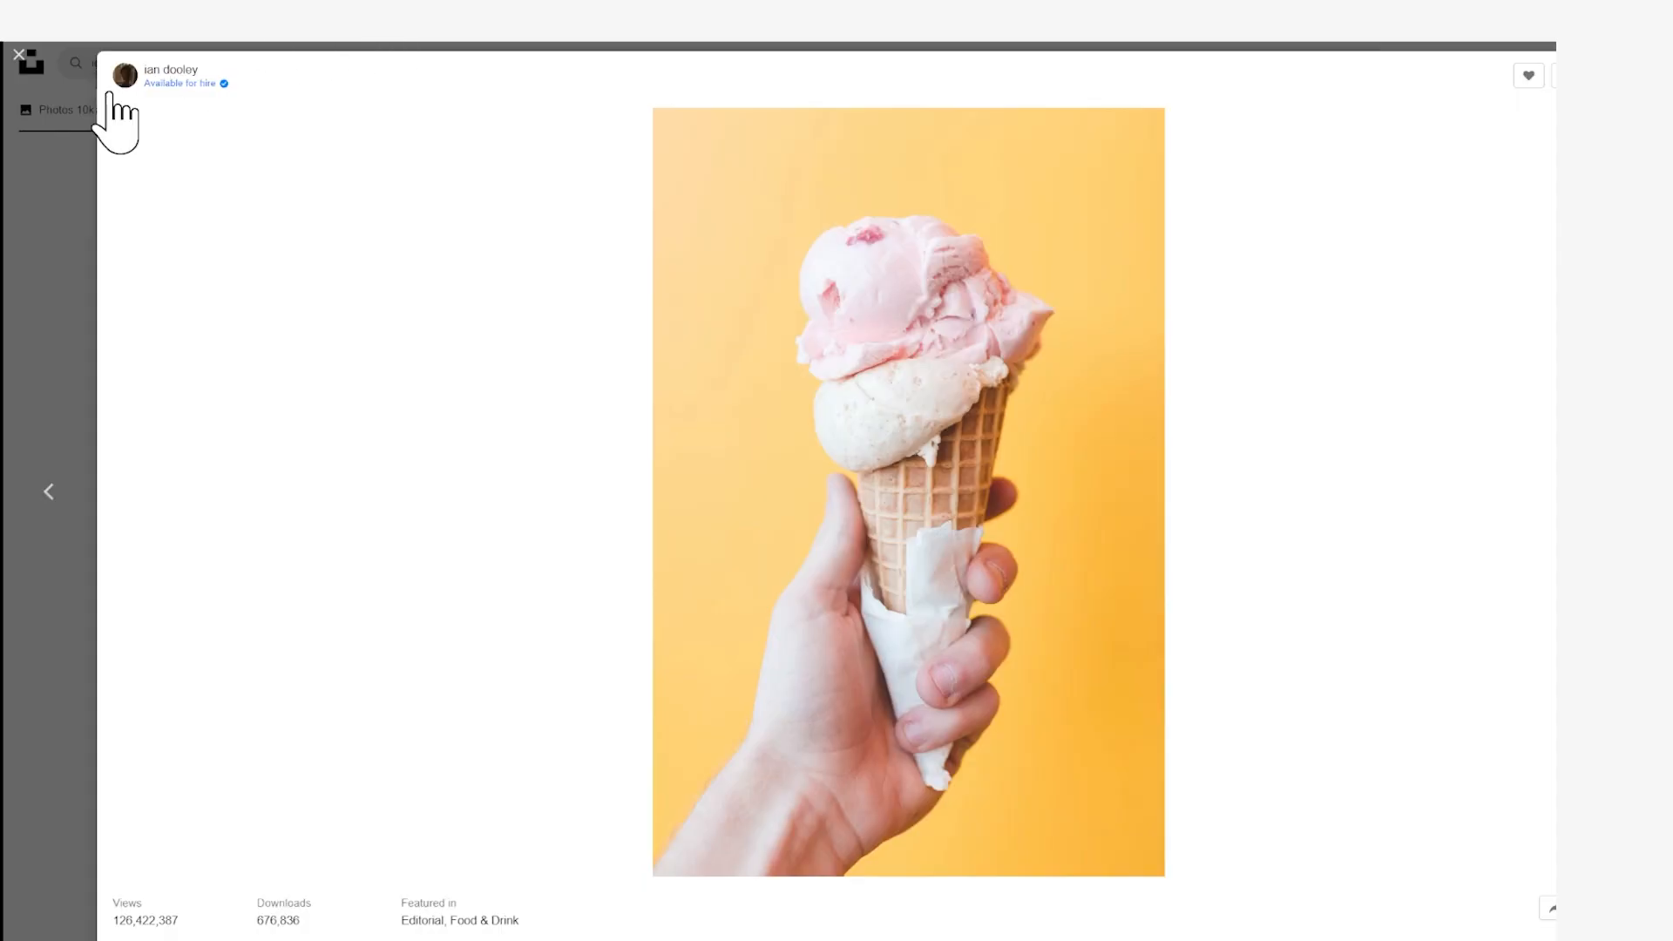
# Copy the photo of vanilla scoops in a sprinkle-covered bowl from the Unsplash ice cream results and paste it into the Flyer background document in Photopea.
pyautogui.click(19, 54)
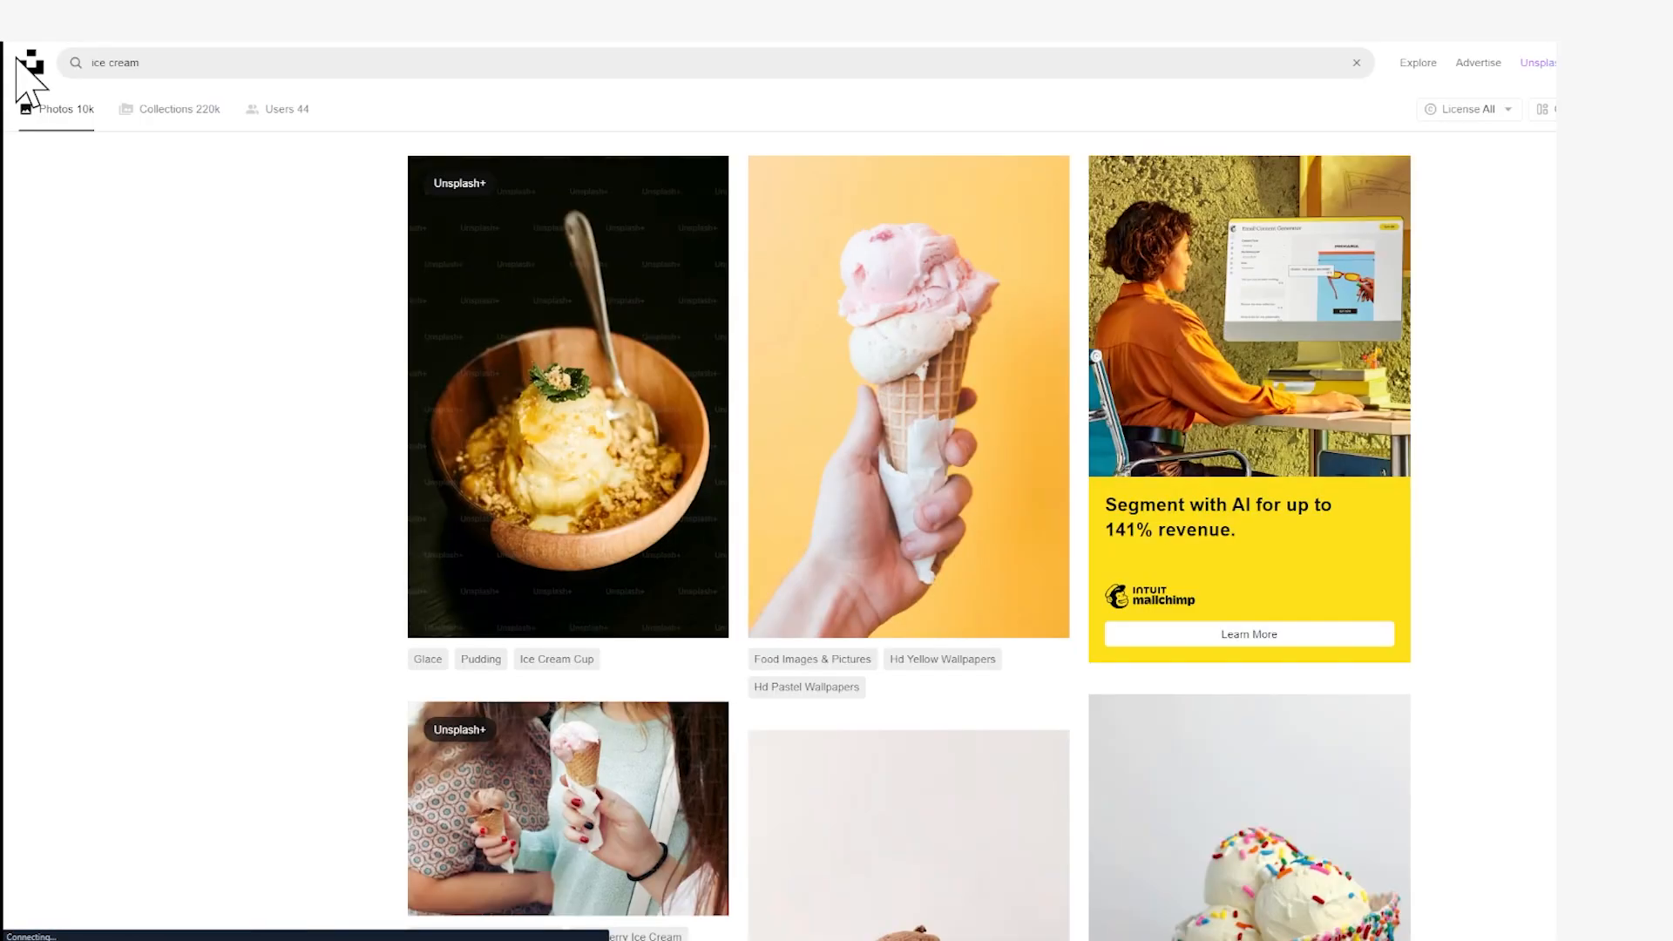
pyautogui.scroll(-5, 620, 178)
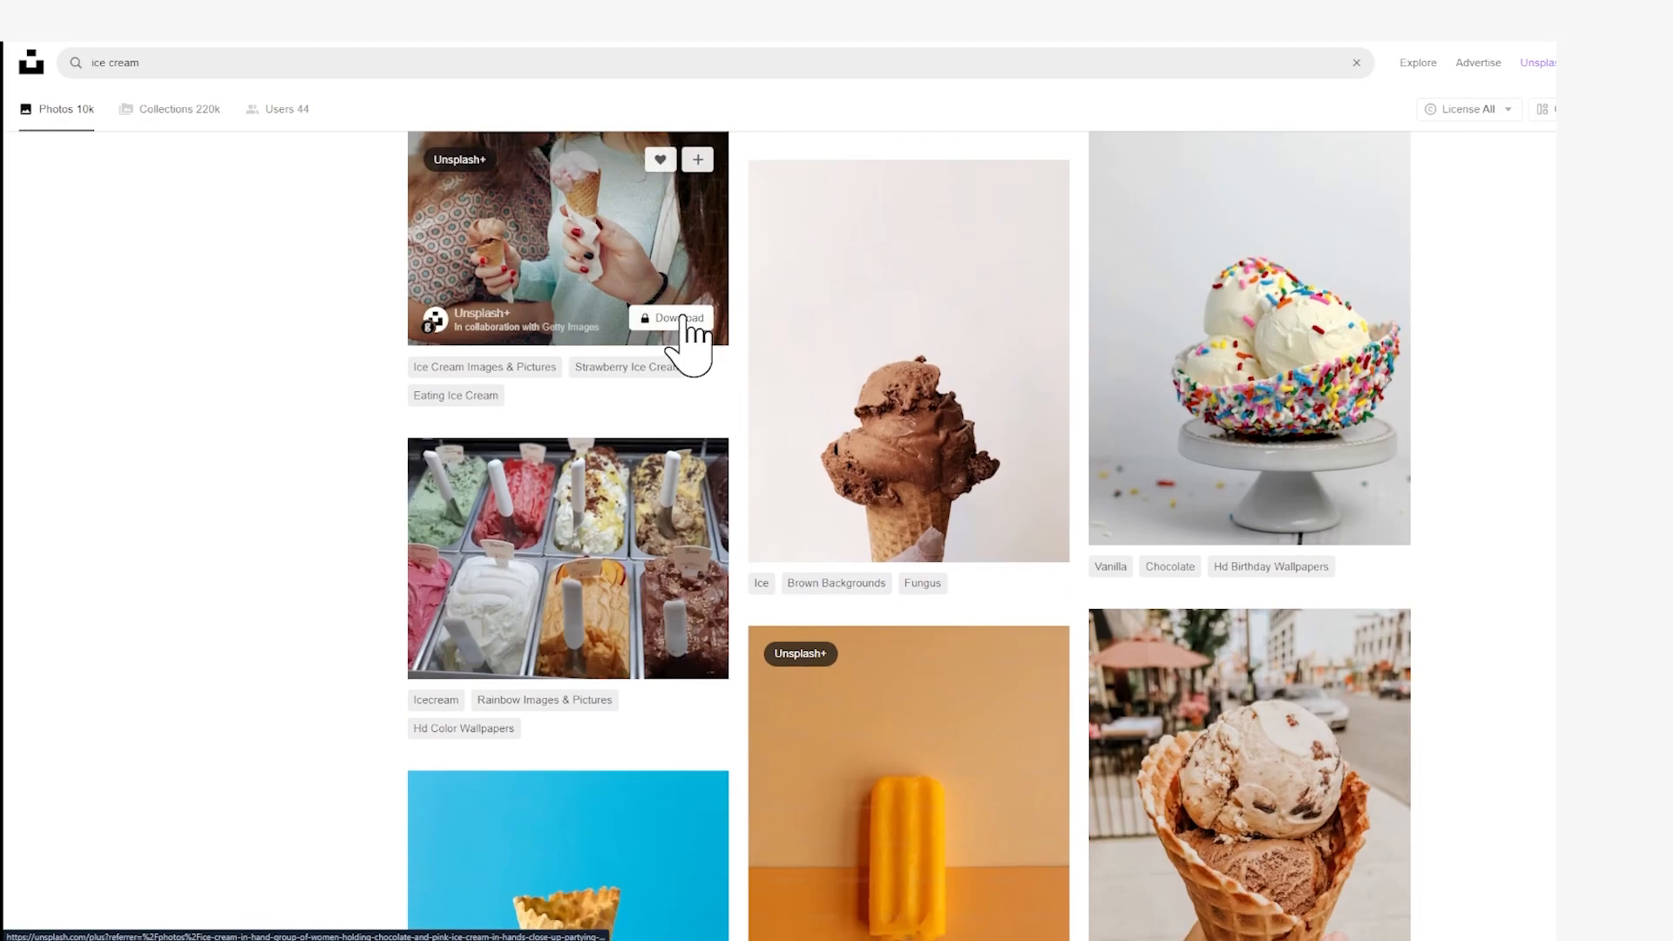
pyautogui.click(1232, 284)
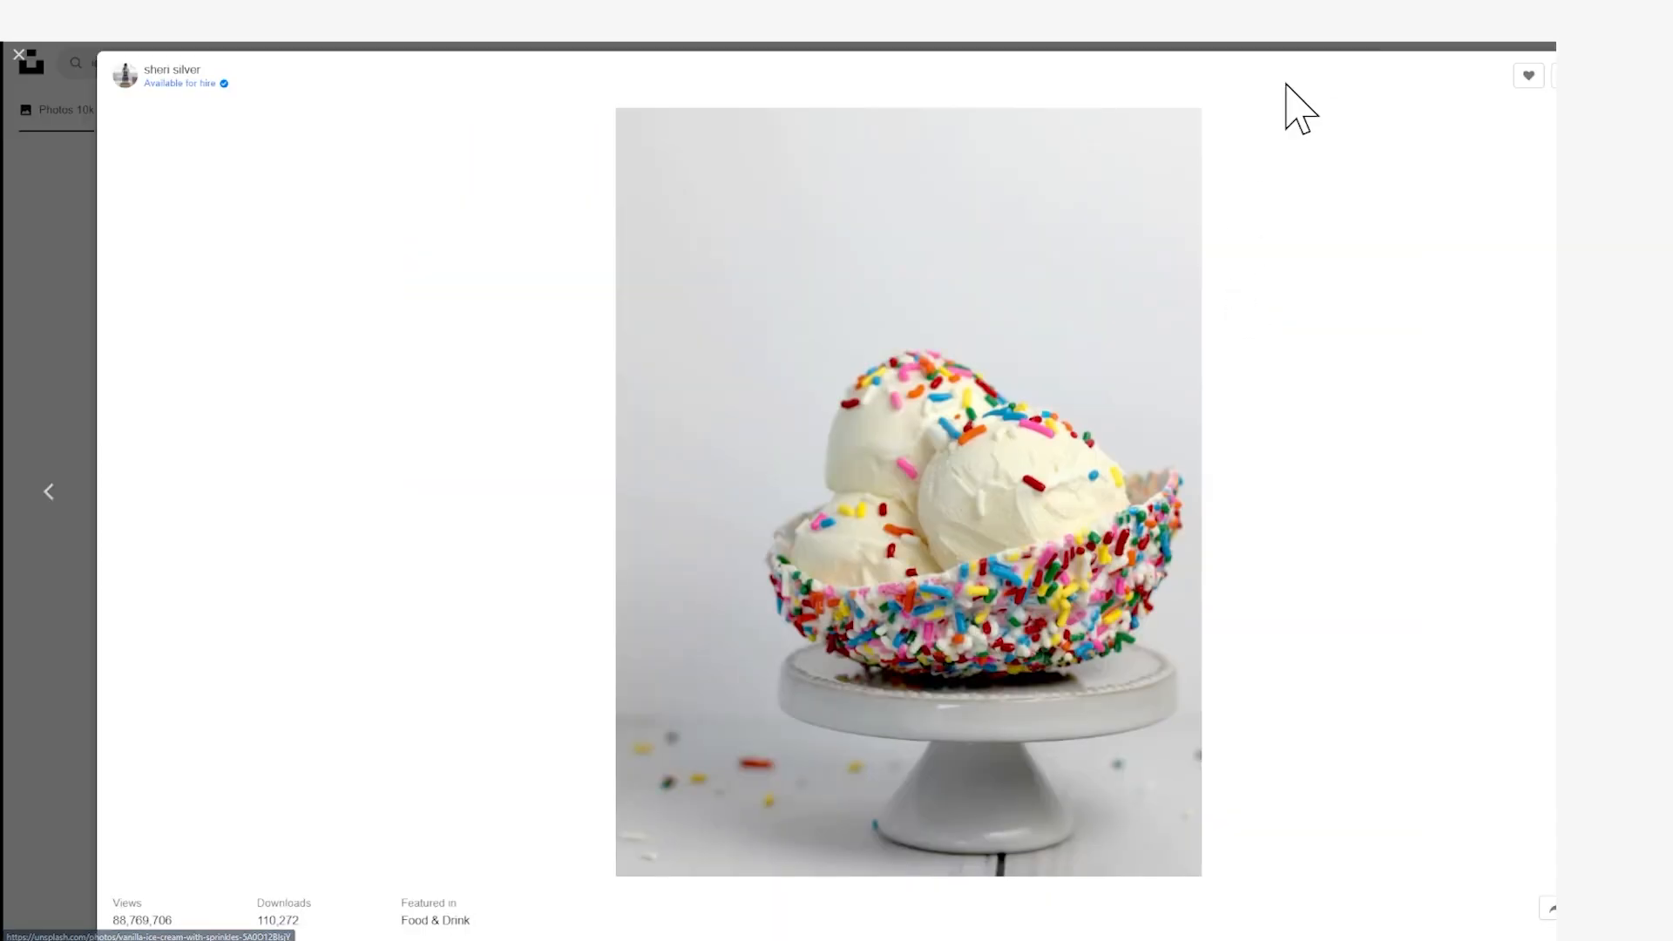
pyautogui.rightClick(804, 435)
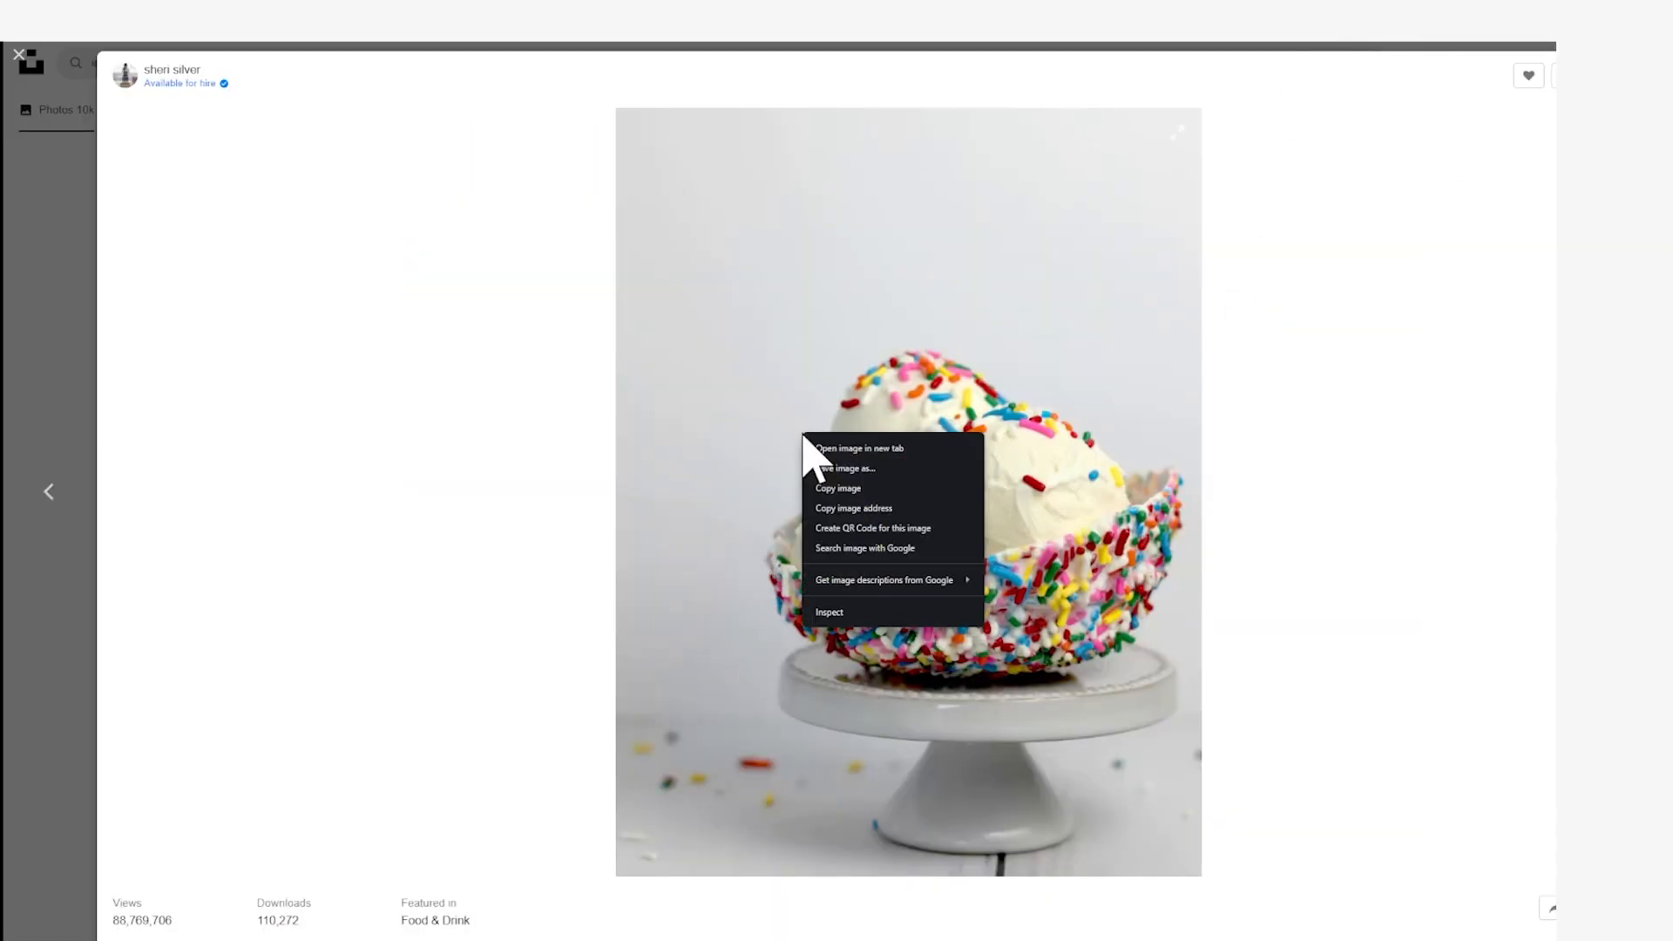
pyautogui.click(885, 489)
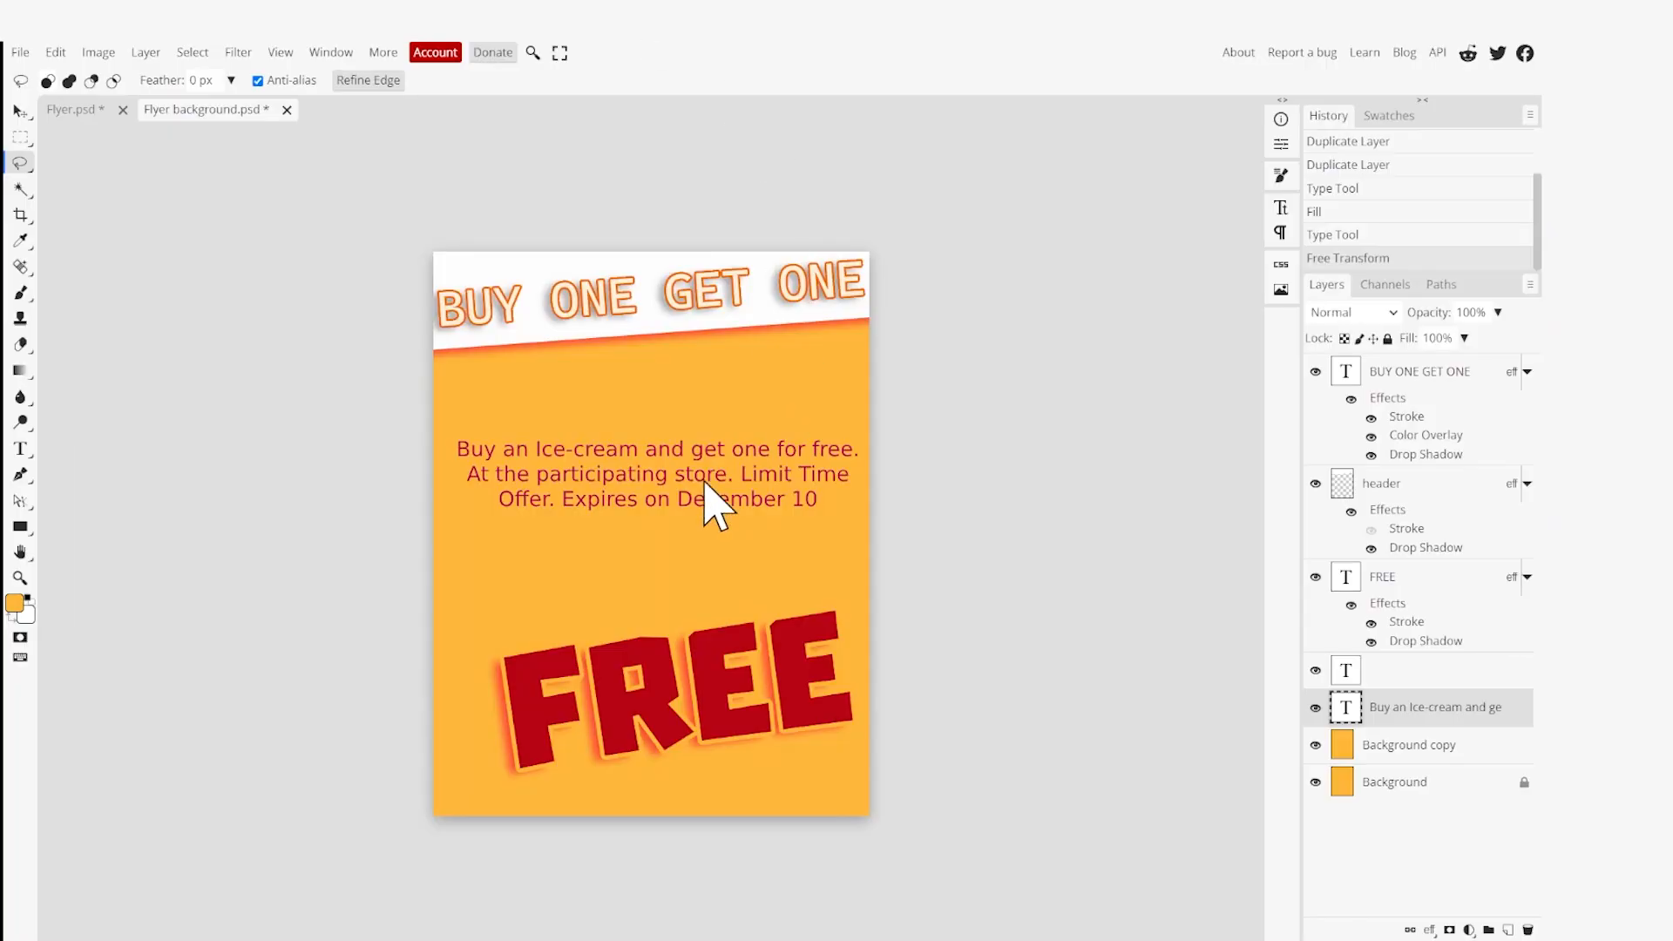
pyautogui.hotkey('ctrl', 'v')
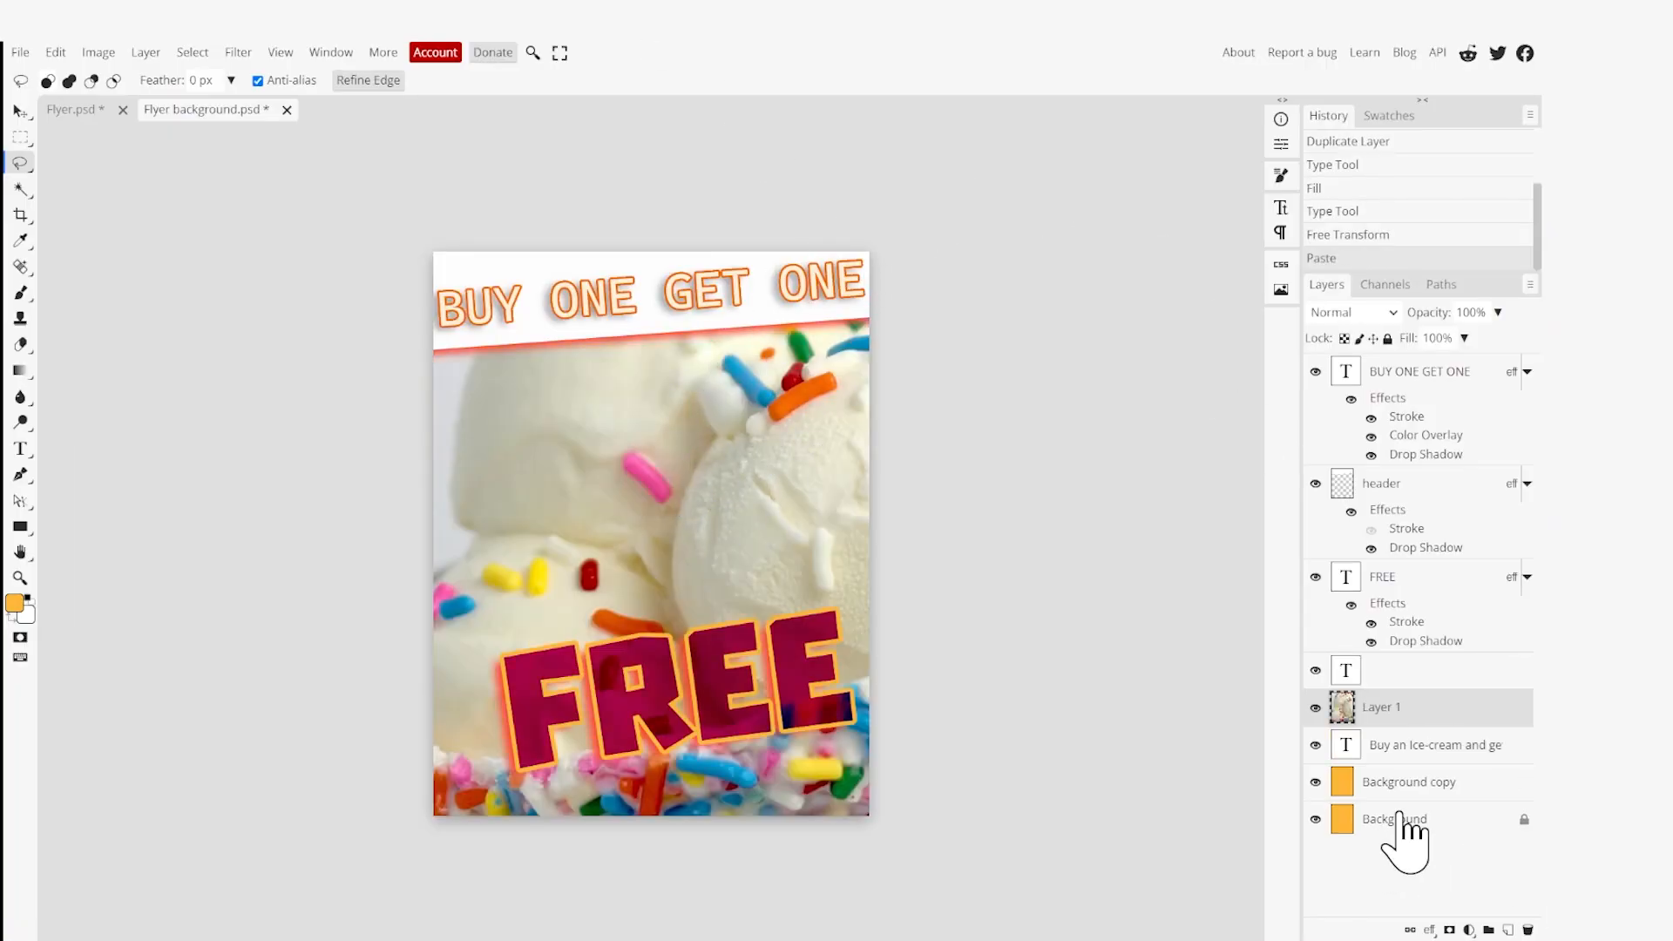
# Move the bowl photo layer beneath the offer paragraph and Free Transform the photo to about 59% size.
pyautogui.moveTo(1393, 709); pyautogui.dragTo(1437, 766)
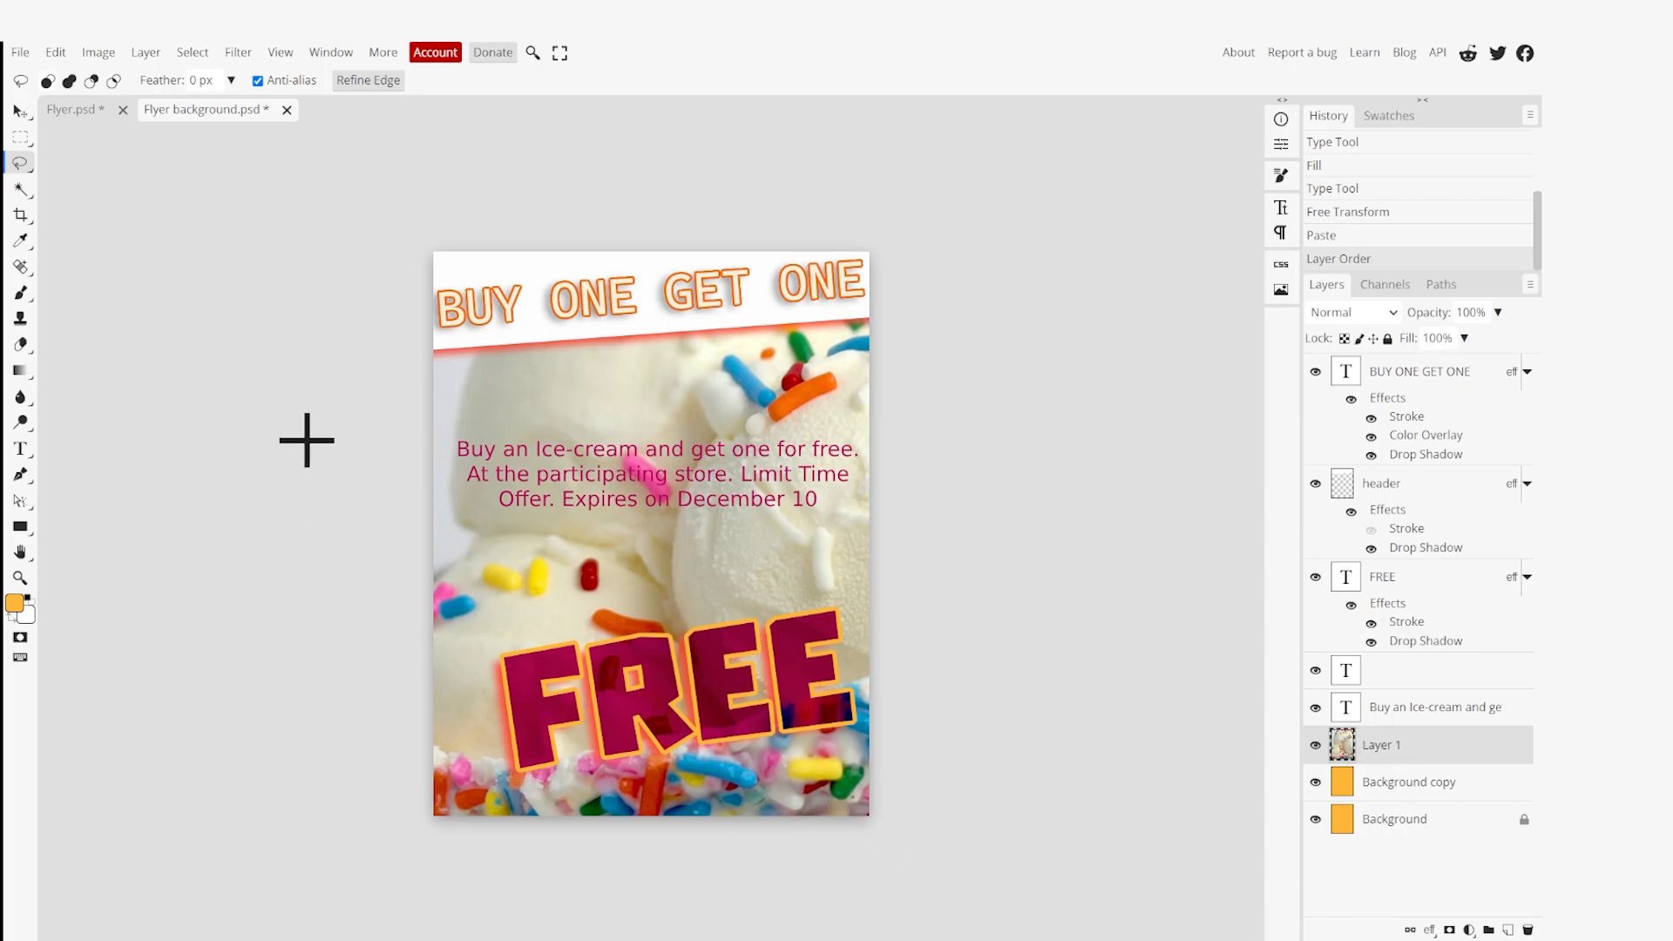
pyautogui.rightClick(529, 595)
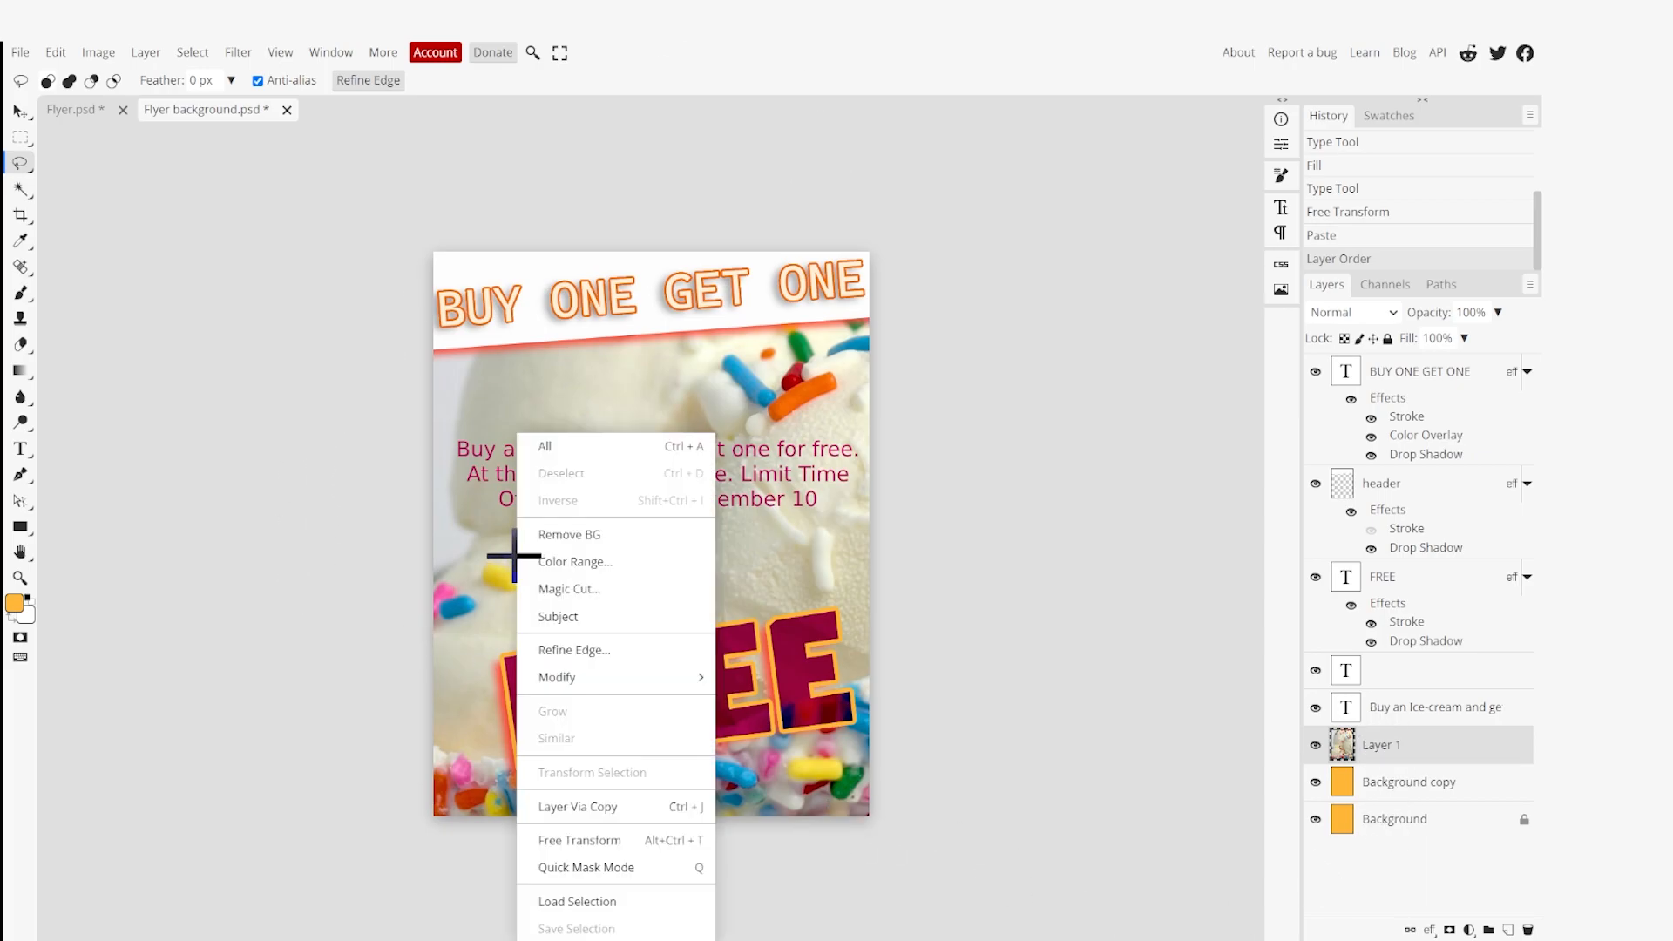
pyautogui.click(575, 842)
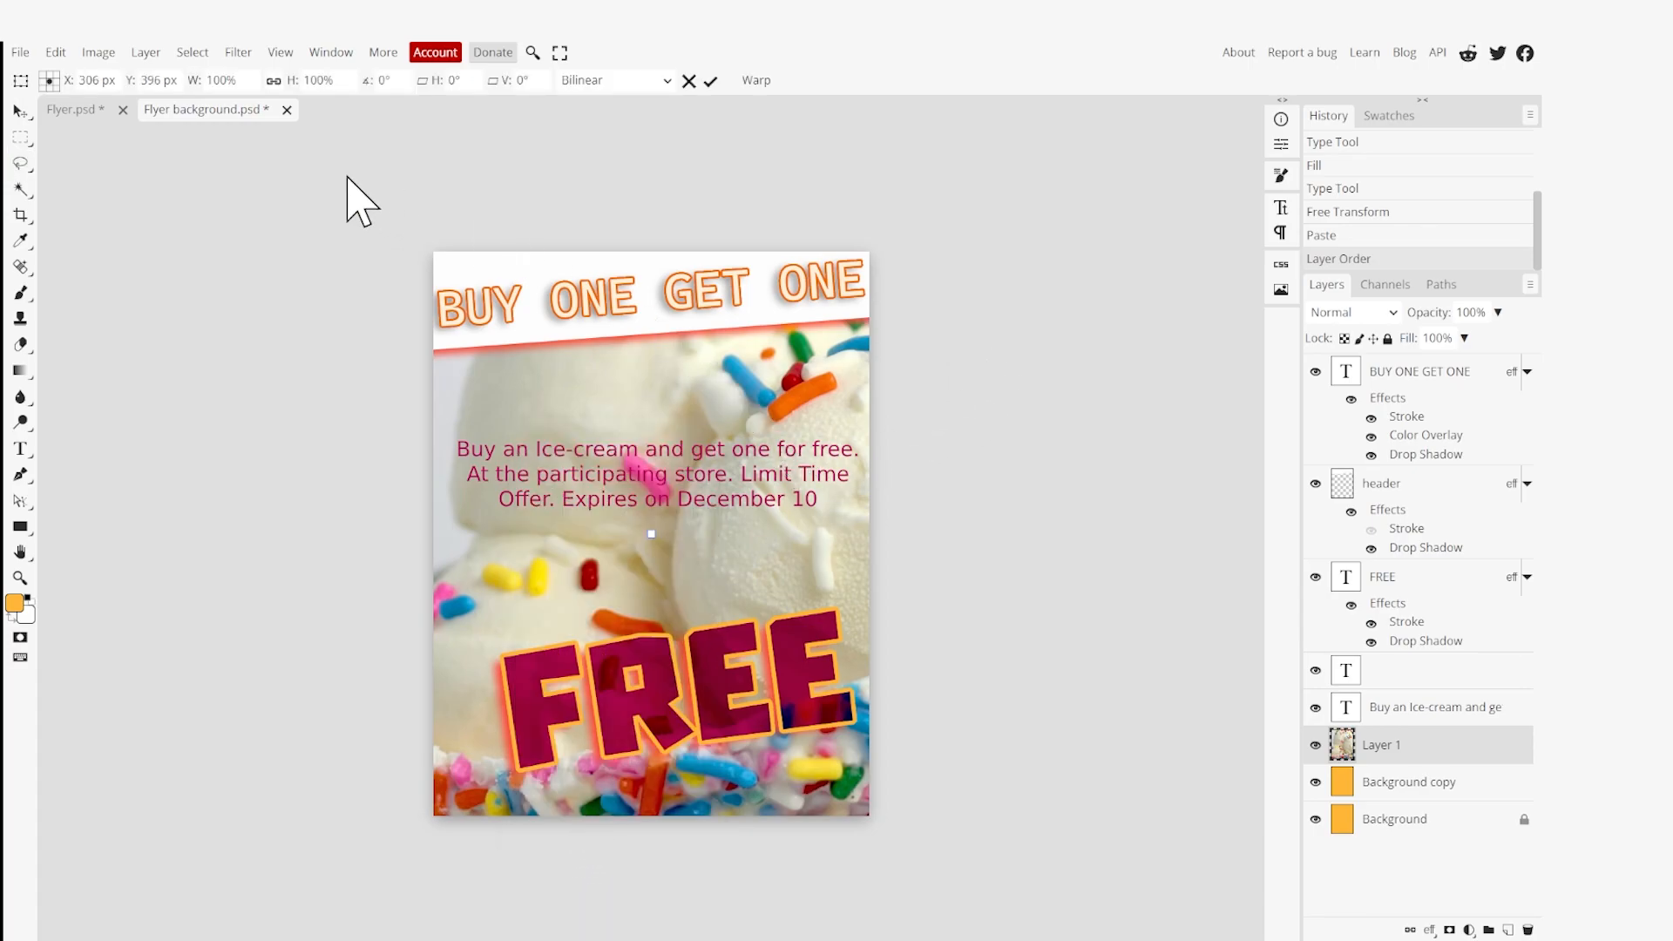
pyautogui.moveTo(363, 198); pyautogui.dragTo(496, 358)
pyautogui.press('super')
pyautogui.press('super')
pyautogui.moveTo(253, 217); pyautogui.dragTo(796, 709)
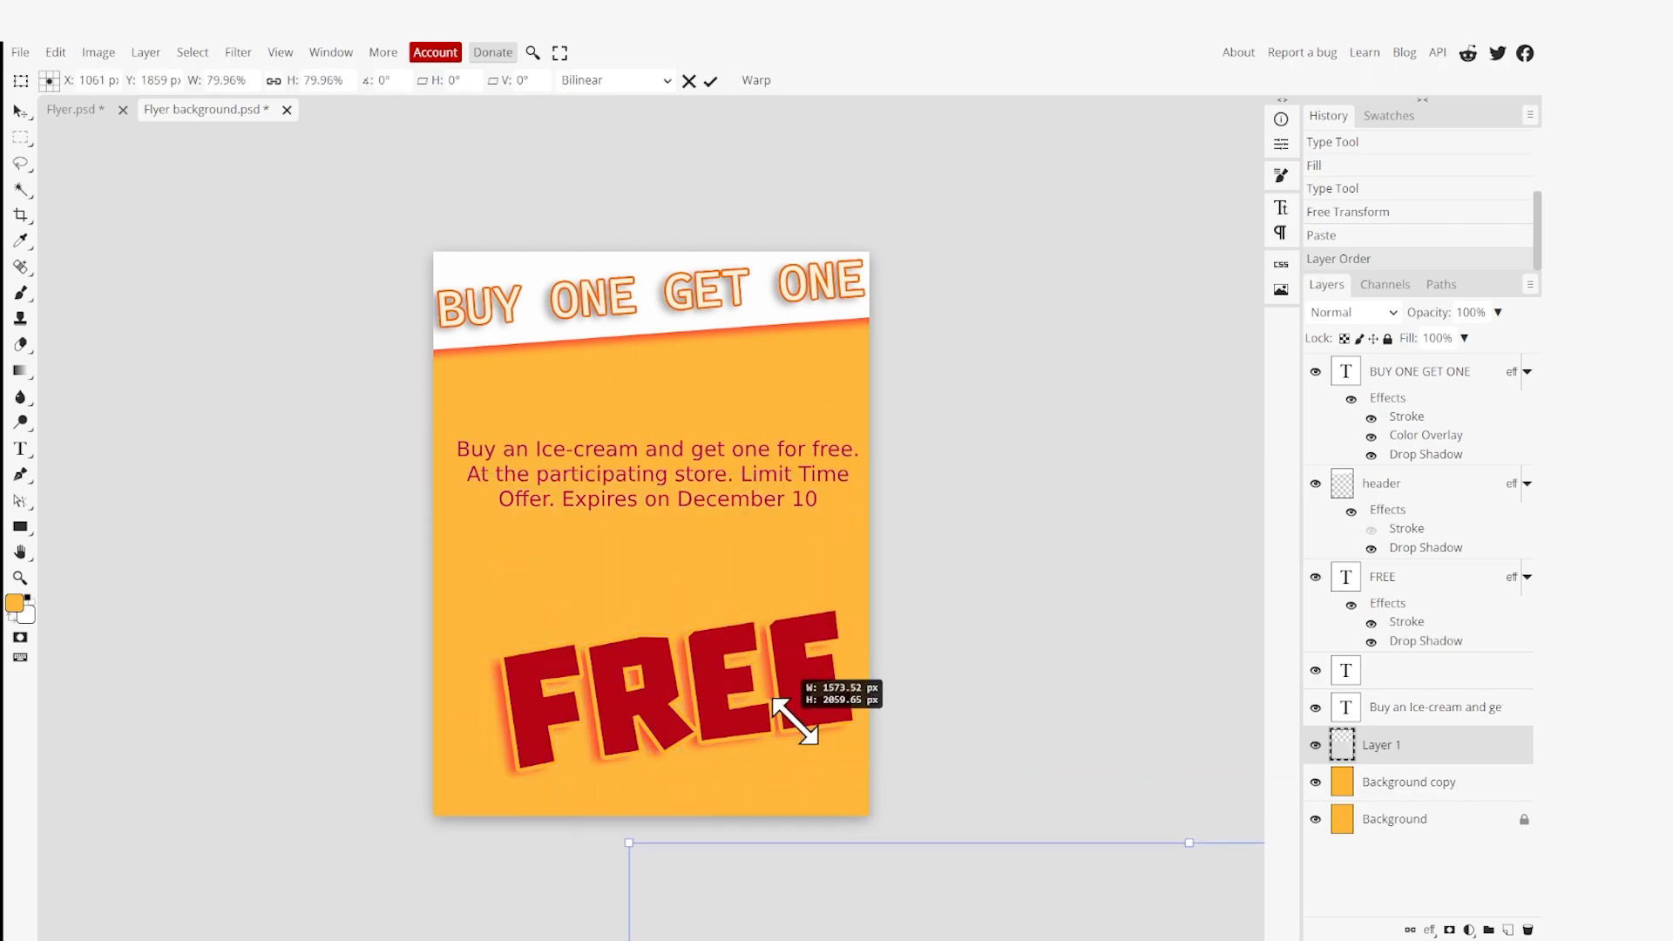
pyautogui.moveTo(990, 927); pyautogui.dragTo(706, 239)
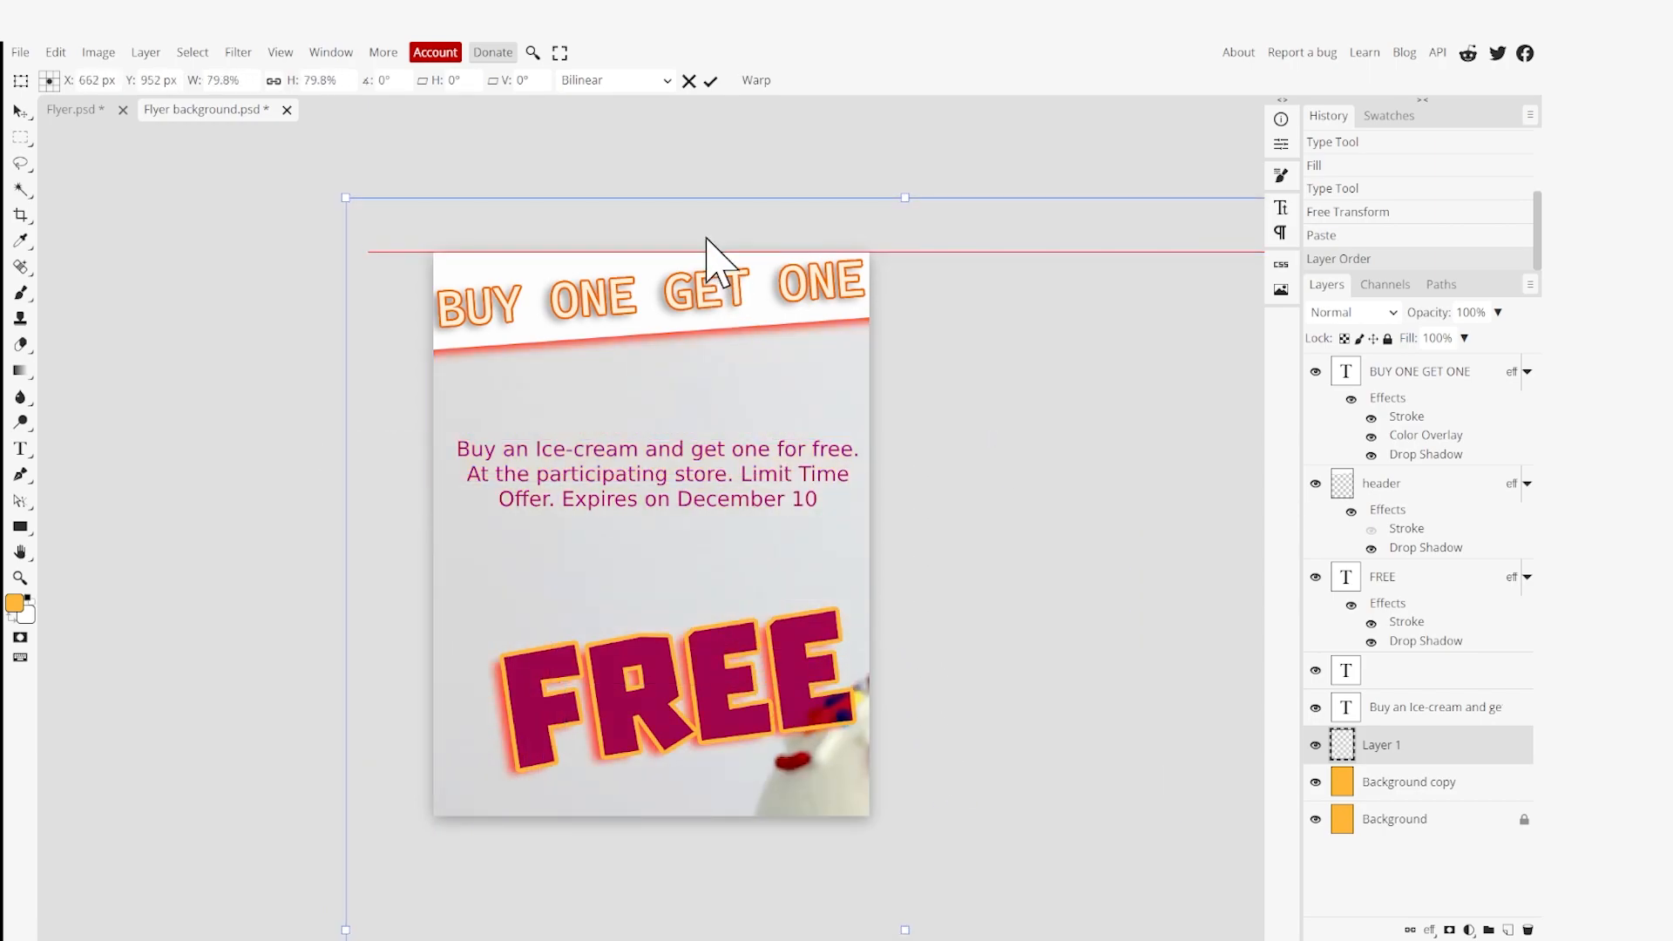
pyautogui.moveTo(344, 196); pyautogui.dragTo(642, 389)
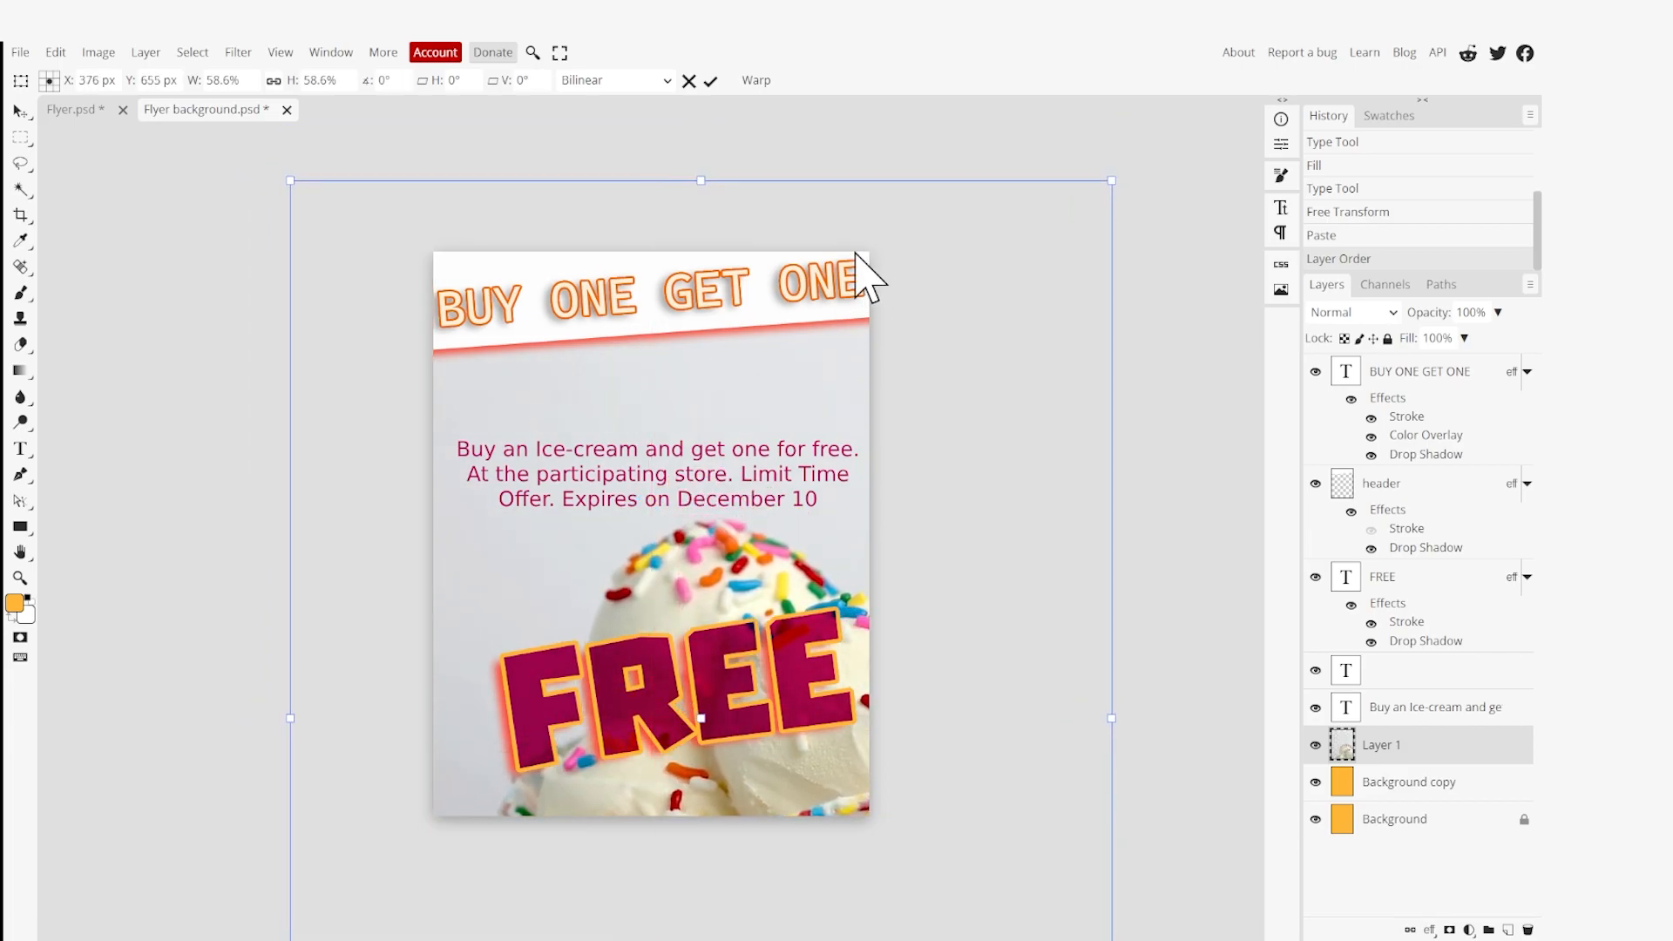
pyautogui.press('Return')
pyautogui.press('l')
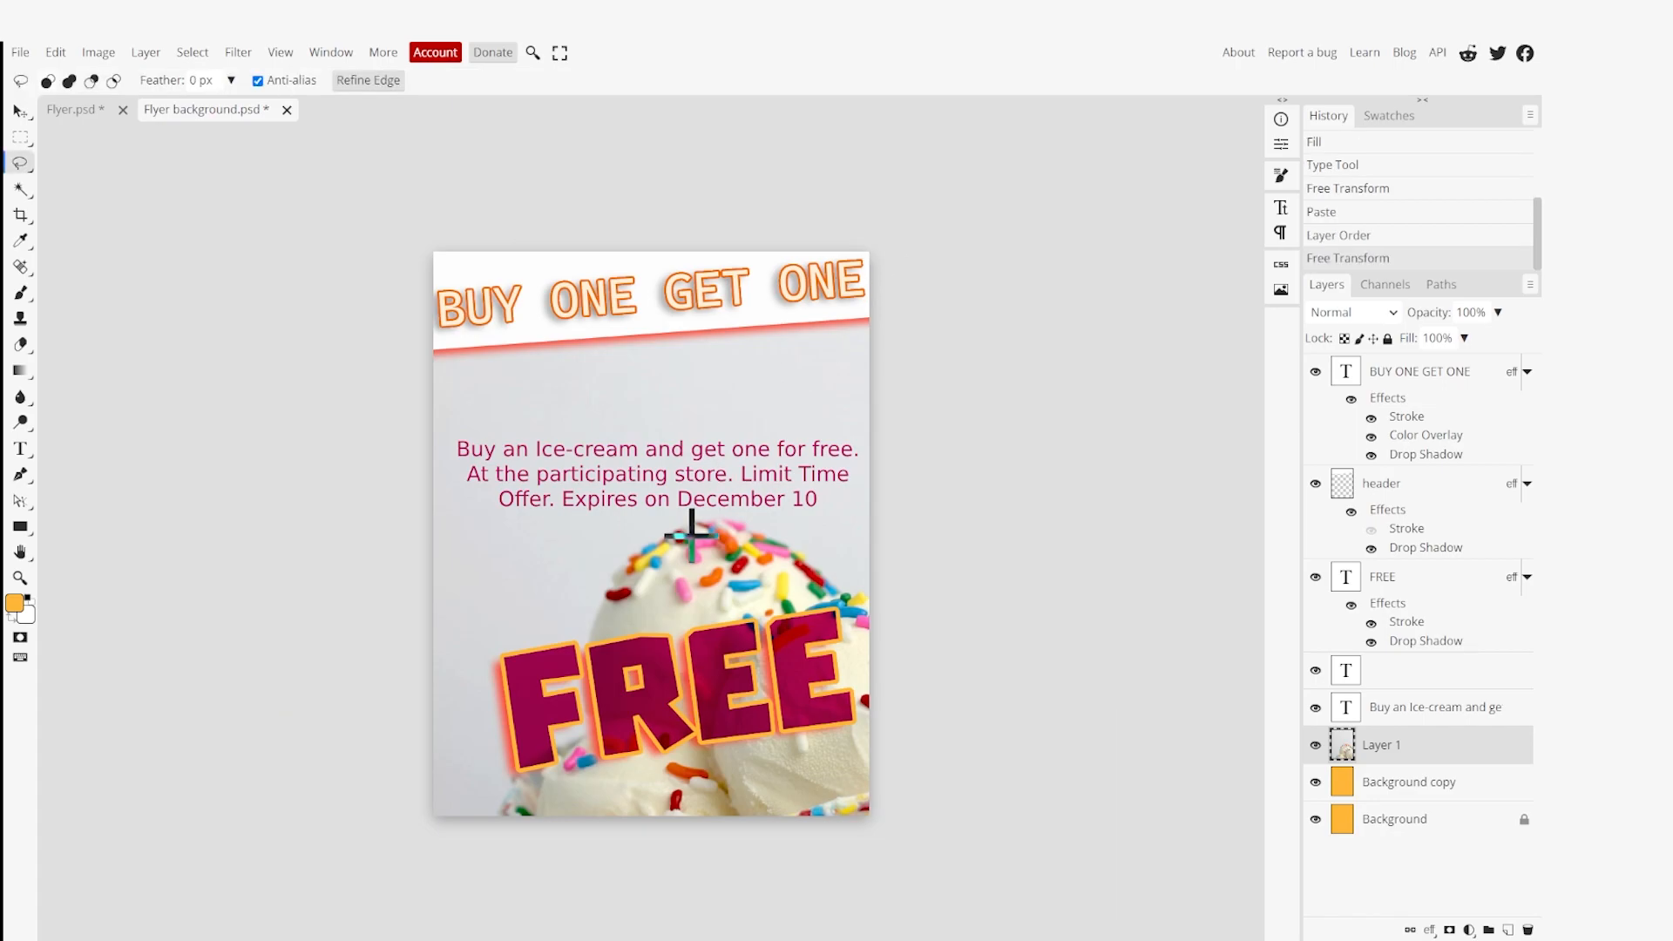
# Free Transform the bowl photo to about 81% and position the scoops and bowl in the lower part of the page.
pyautogui.rightClick(623, 722)
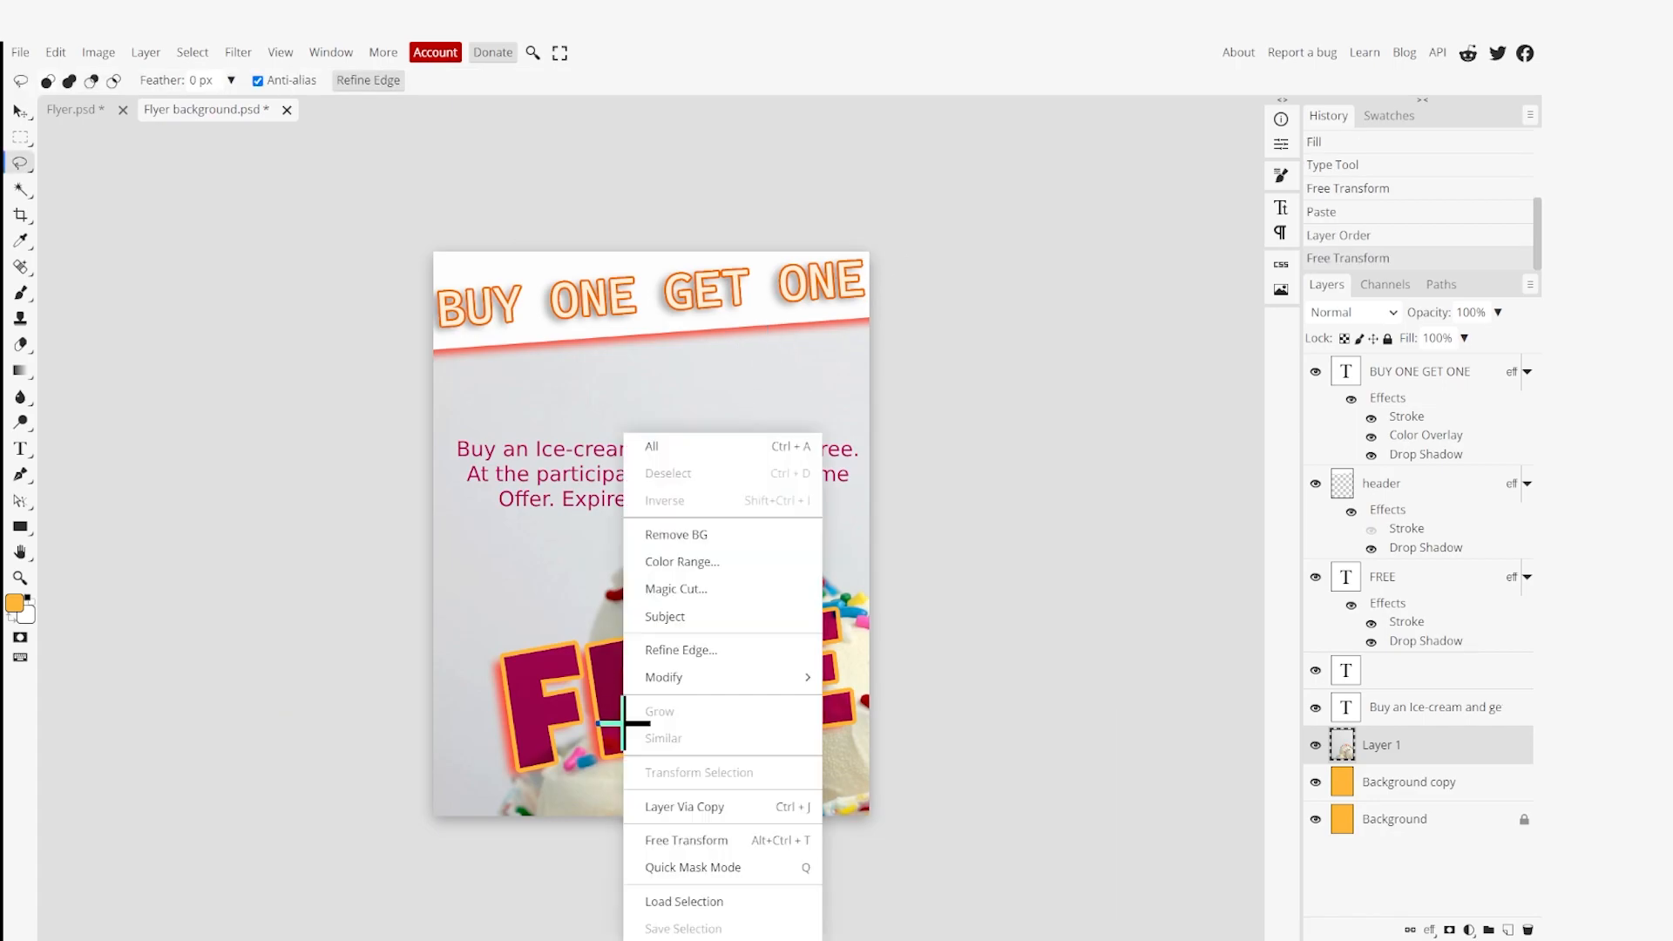
pyautogui.click(667, 840)
pyautogui.scroll(-4, 888, 723)
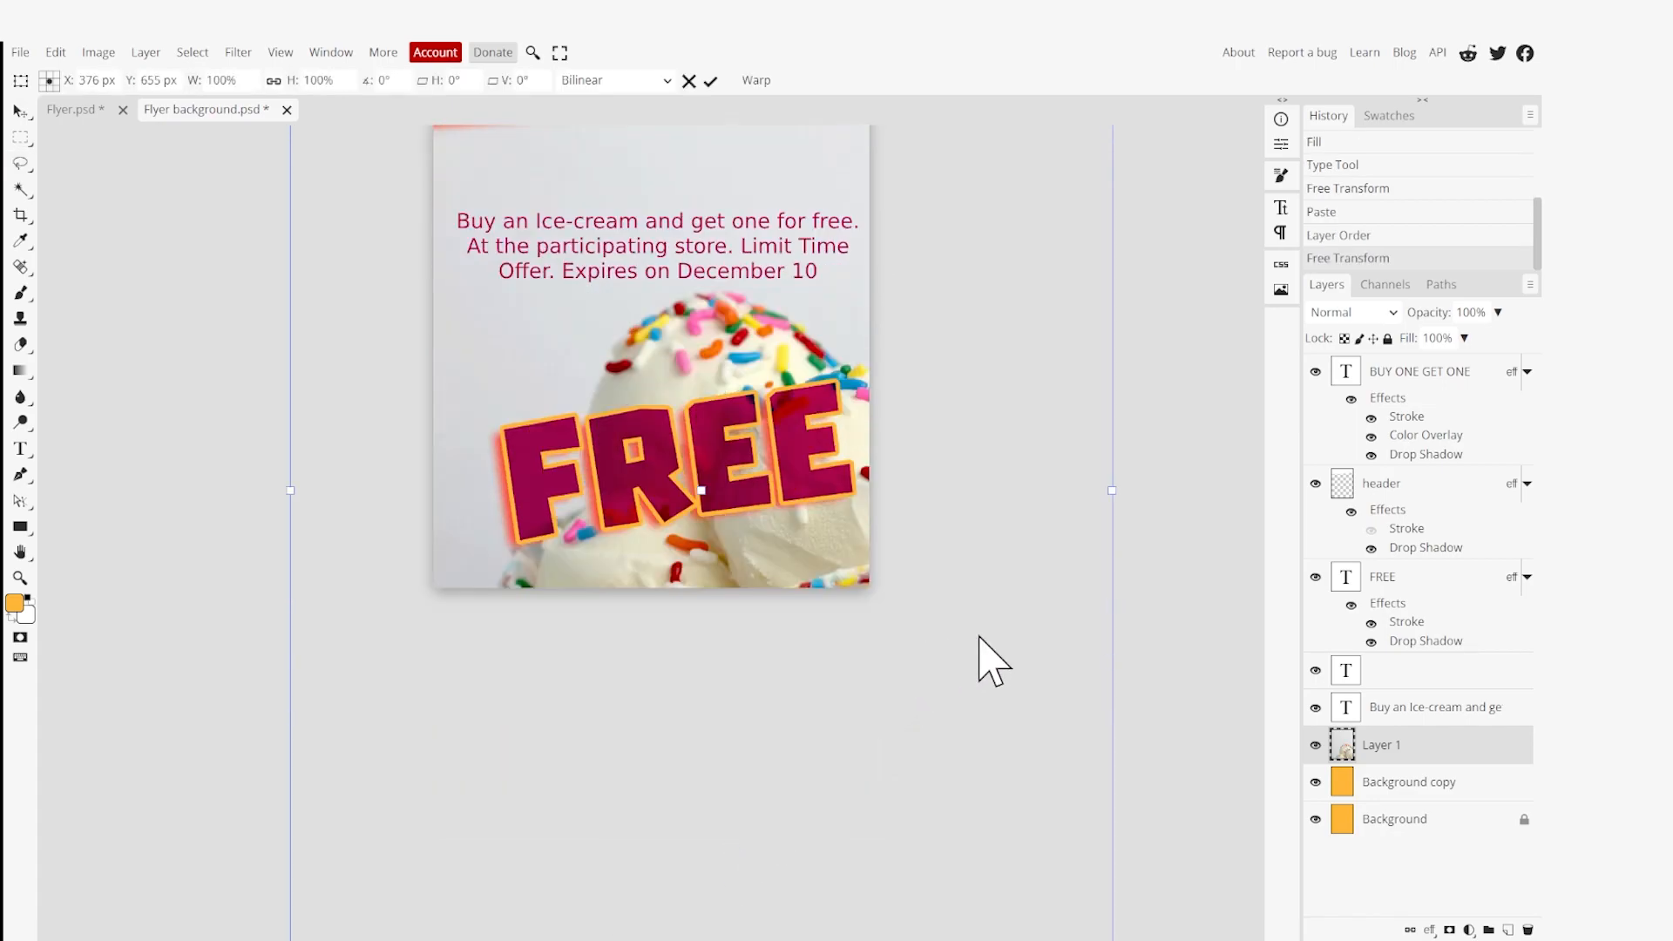
pyautogui.scroll(-4, 1008, 773)
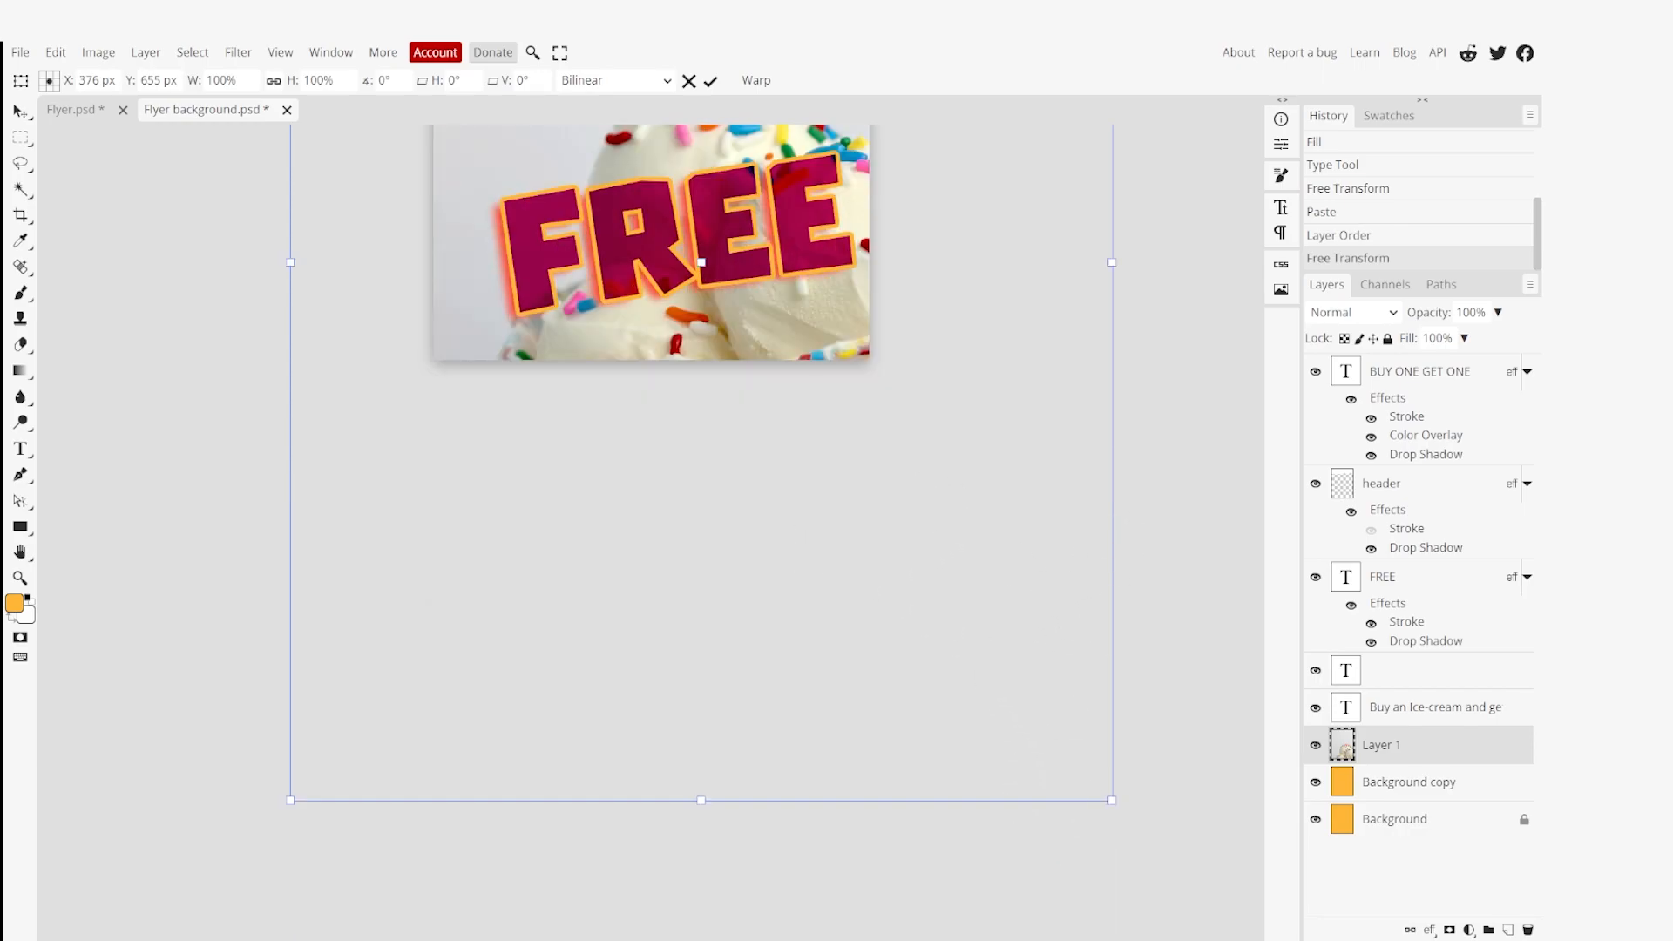
pyautogui.moveTo(1113, 808); pyautogui.dragTo(1016, 546)
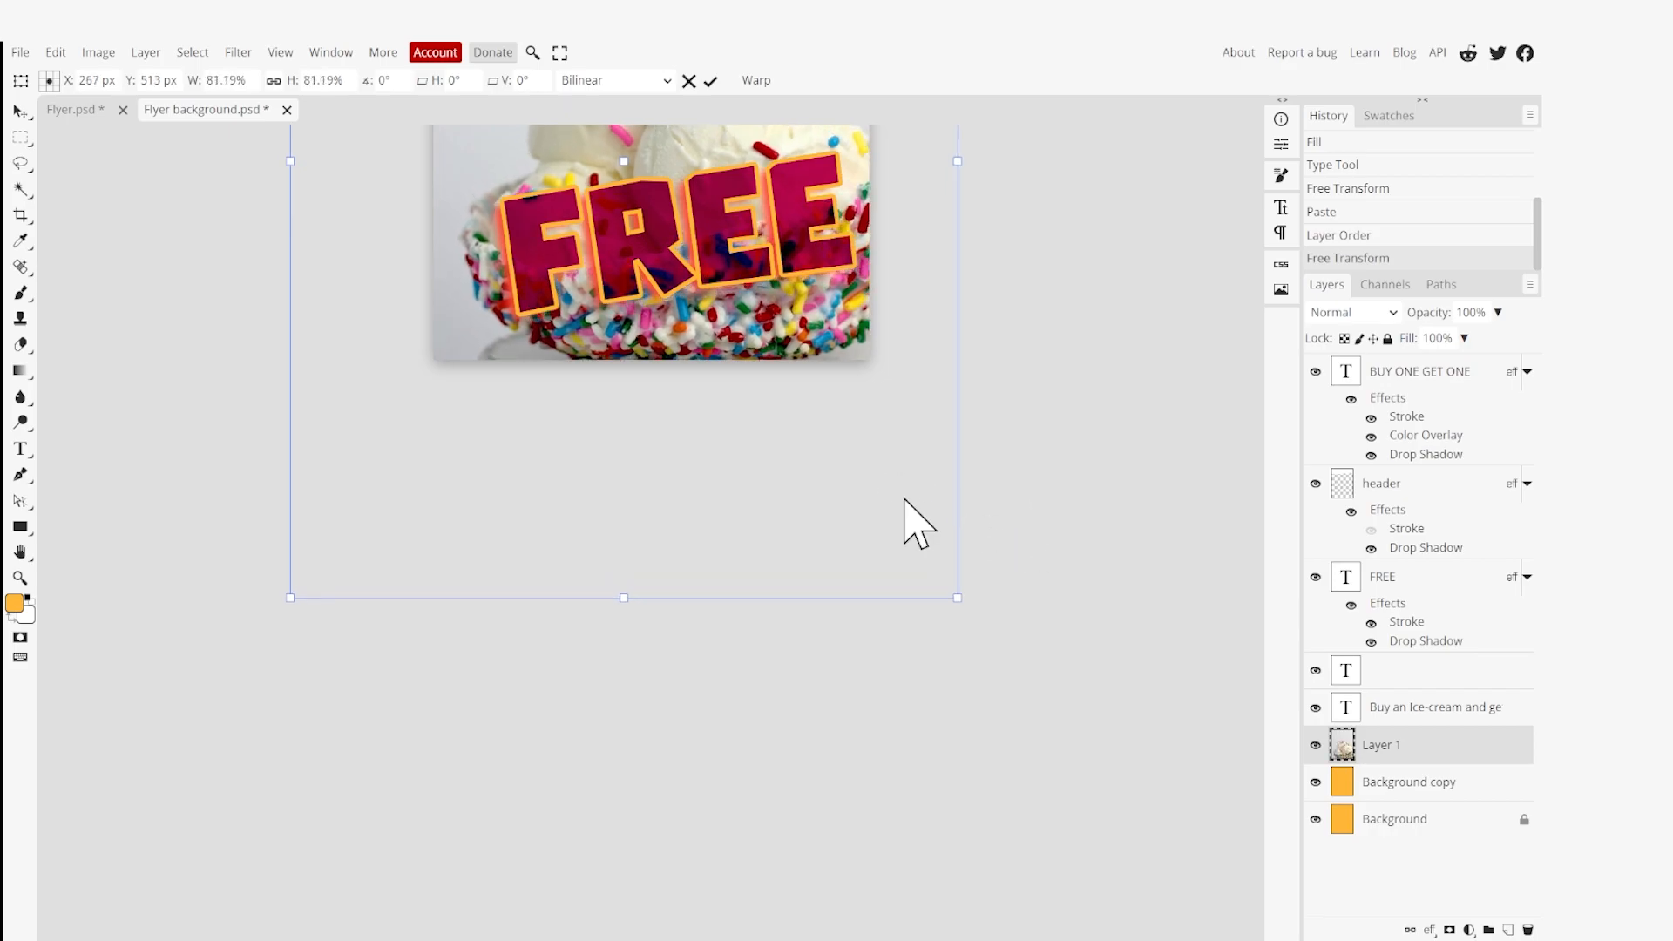
pyautogui.scroll(4, 1076, 387)
pyautogui.scroll(1, 1067, 371)
pyautogui.moveTo(903, 519); pyautogui.dragTo(933, 502)
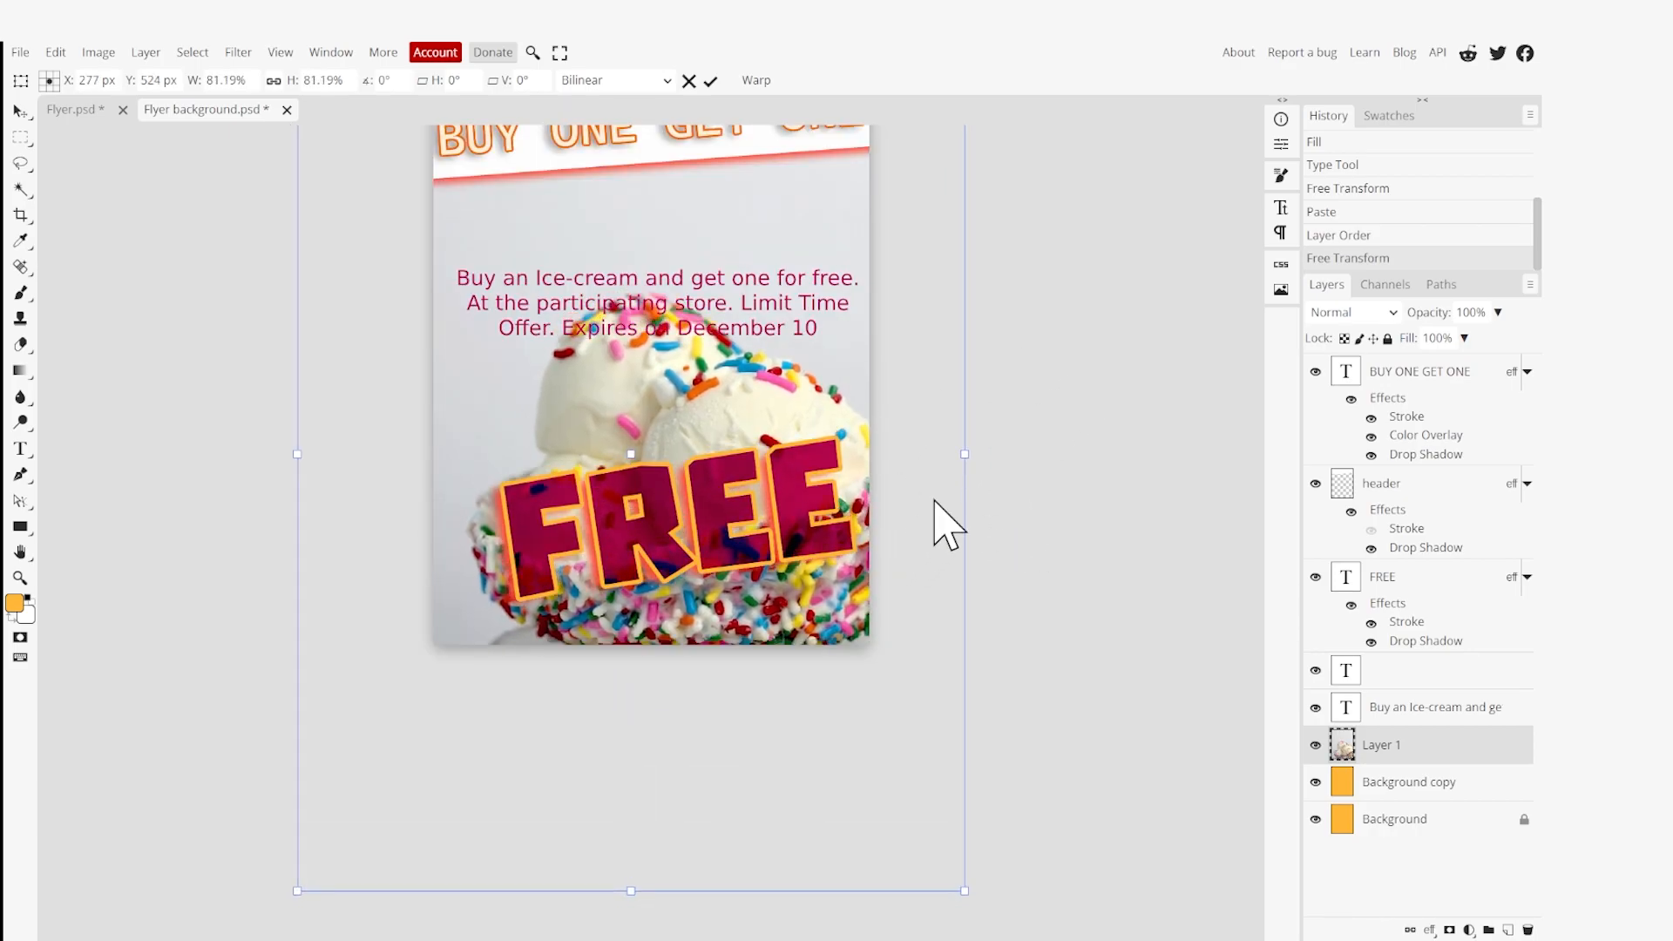
pyautogui.press('Return')
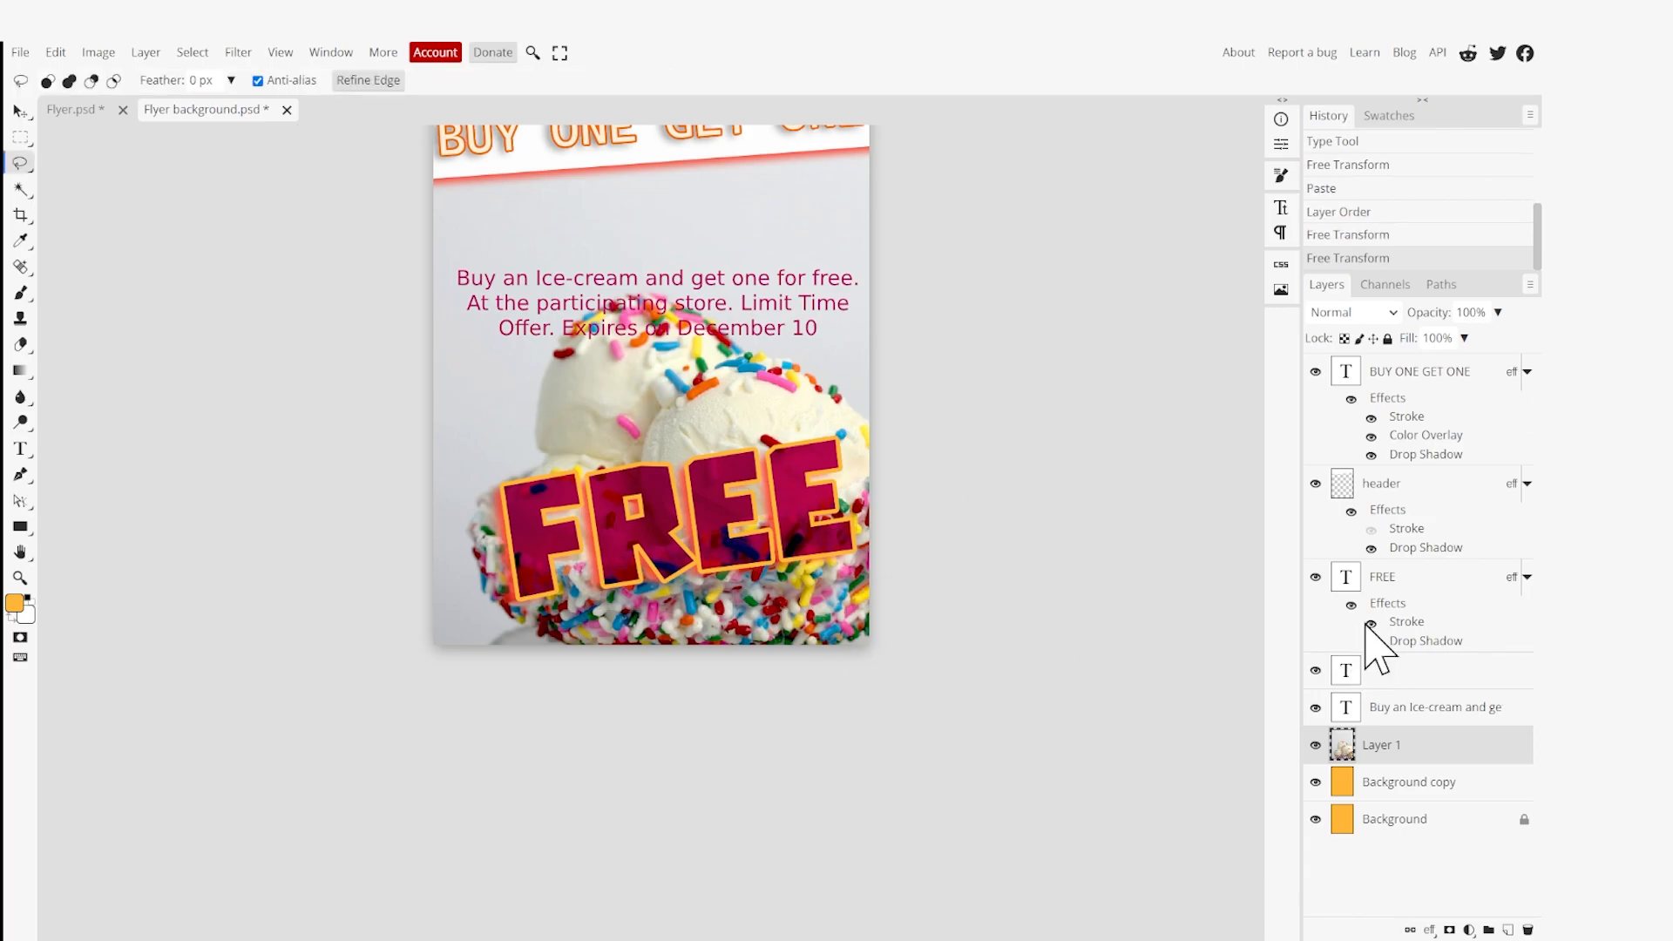
# Free Transform the offer paragraph, moving it up into the gap between the header and the ice cream scoops.
pyautogui.click(1411, 707)
pyautogui.rightClick(553, 302)
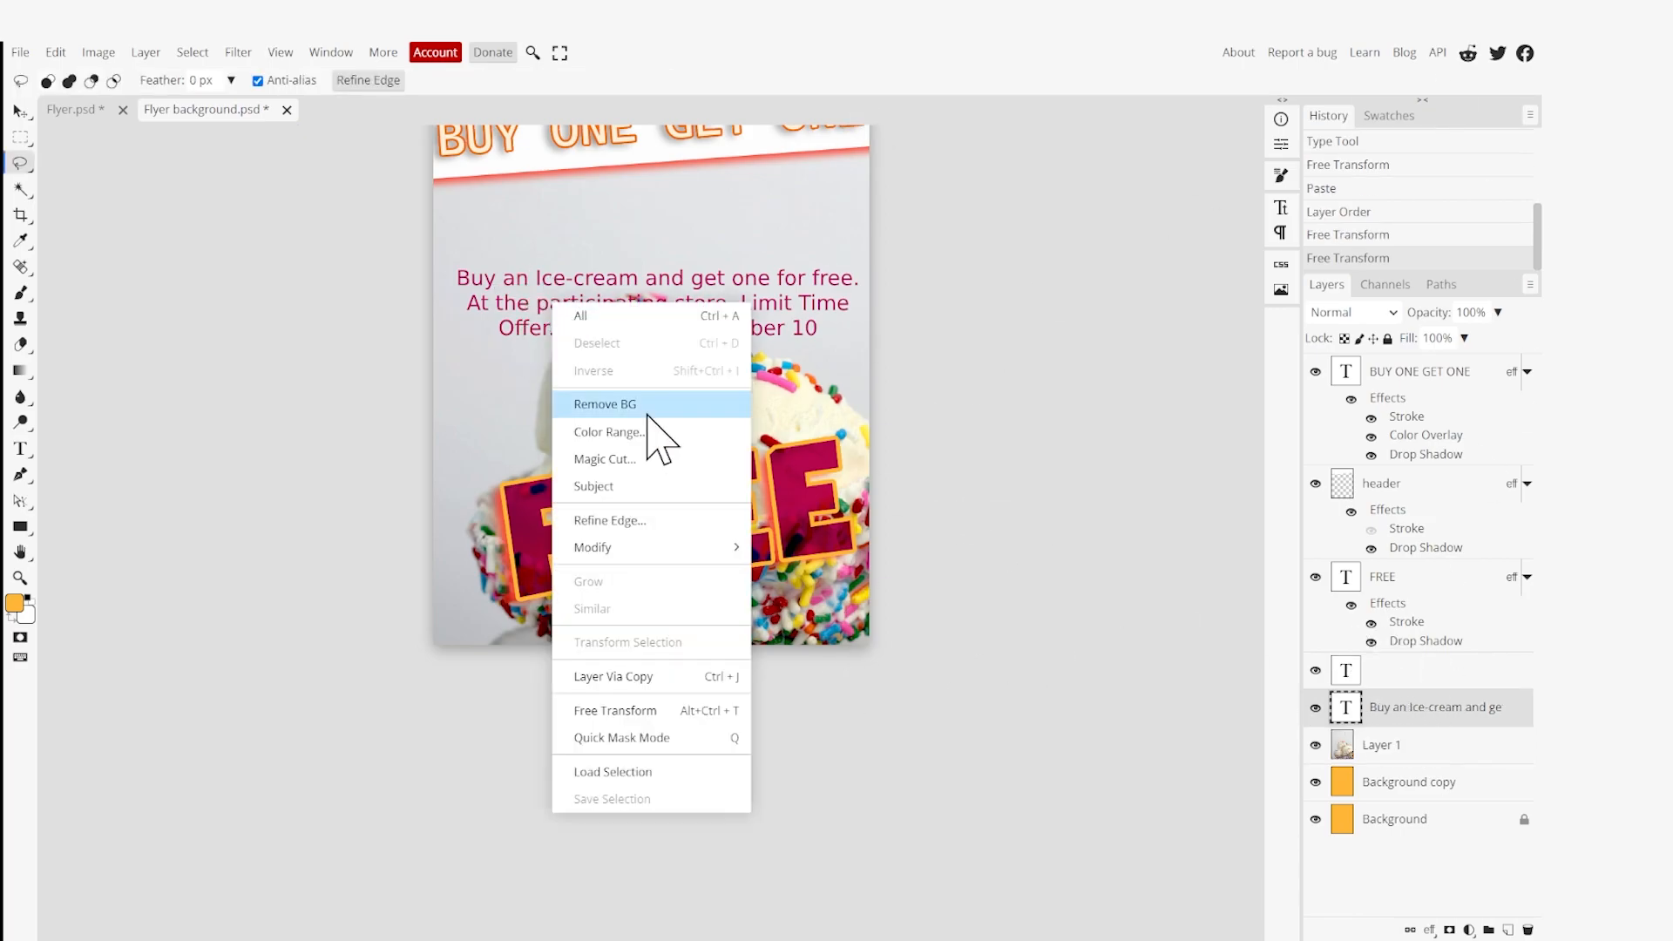
pyautogui.click(610, 710)
pyautogui.moveTo(795, 327); pyautogui.dragTo(794, 264)
pyautogui.press('Return')
pyautogui.scroll(2, 918, 296)
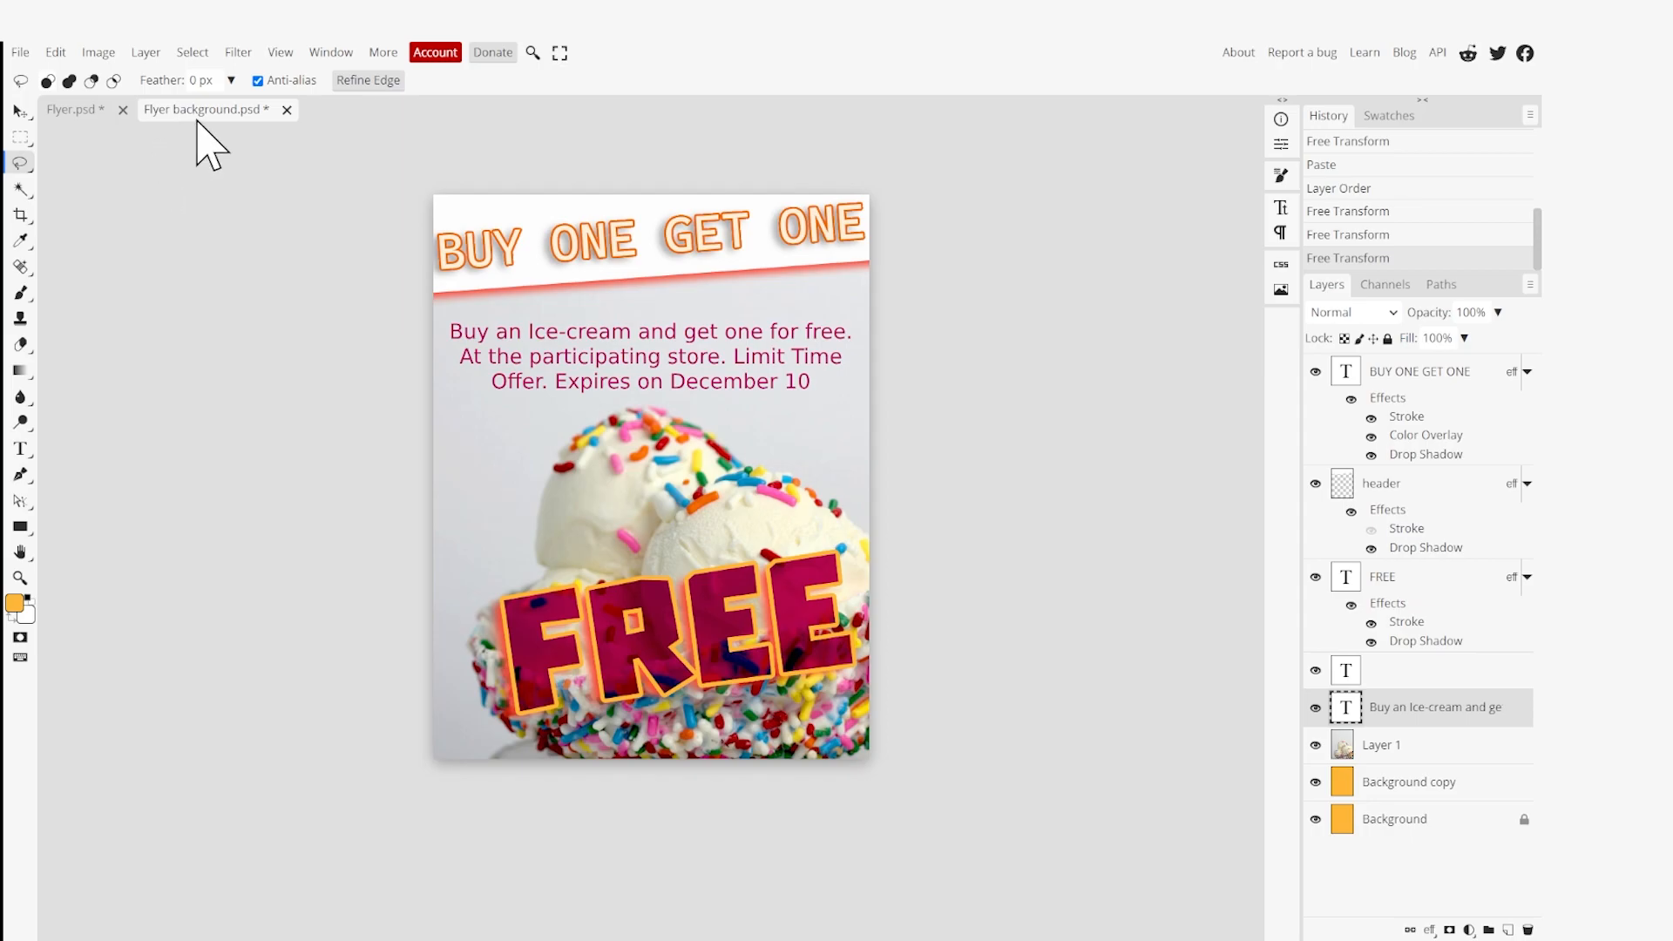
# Compare the Flyer front design with the Flyer background back page, ending on Flyer background.
pyautogui.click(77, 110)
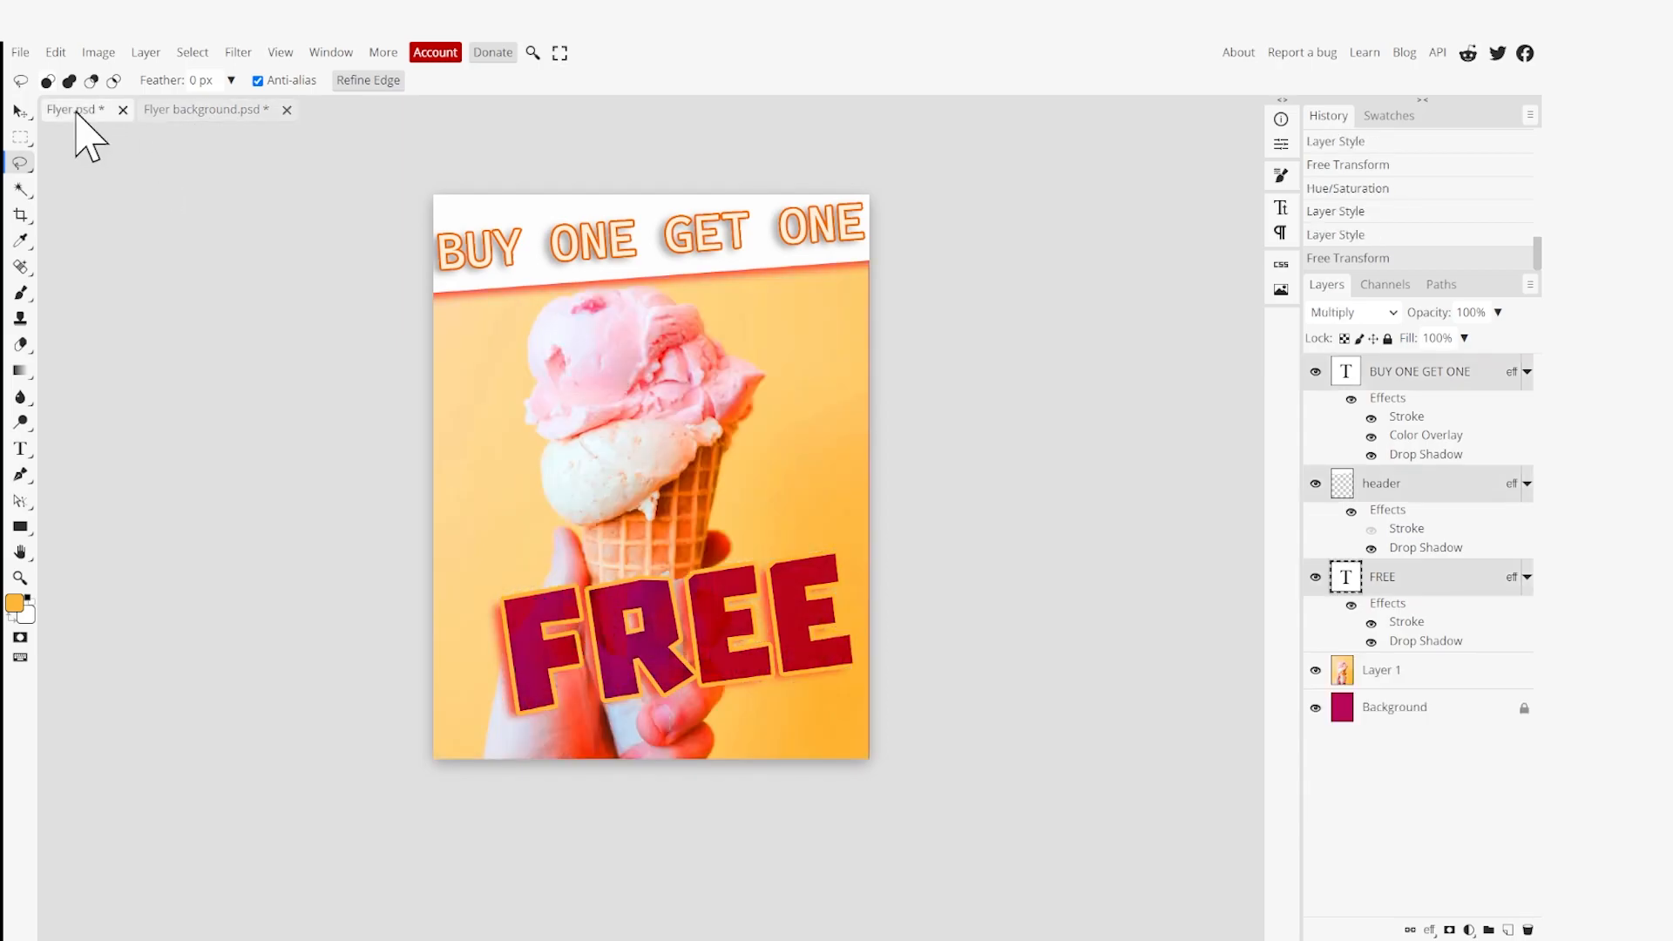
pyautogui.click(182, 106)
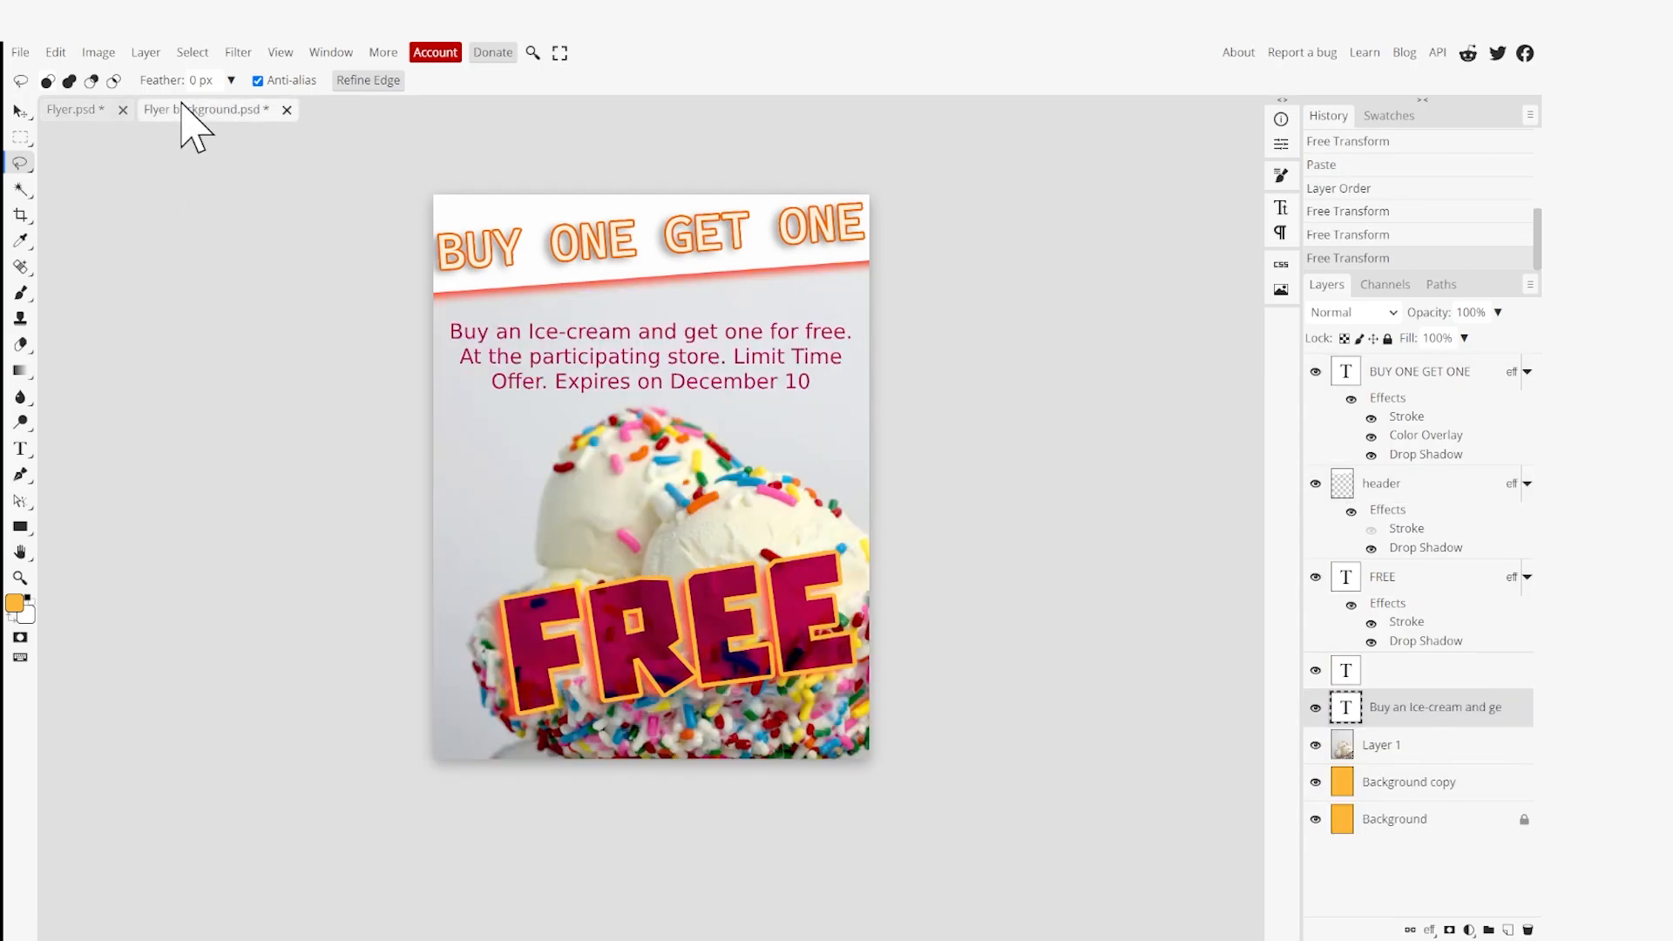
pyautogui.click(82, 111)
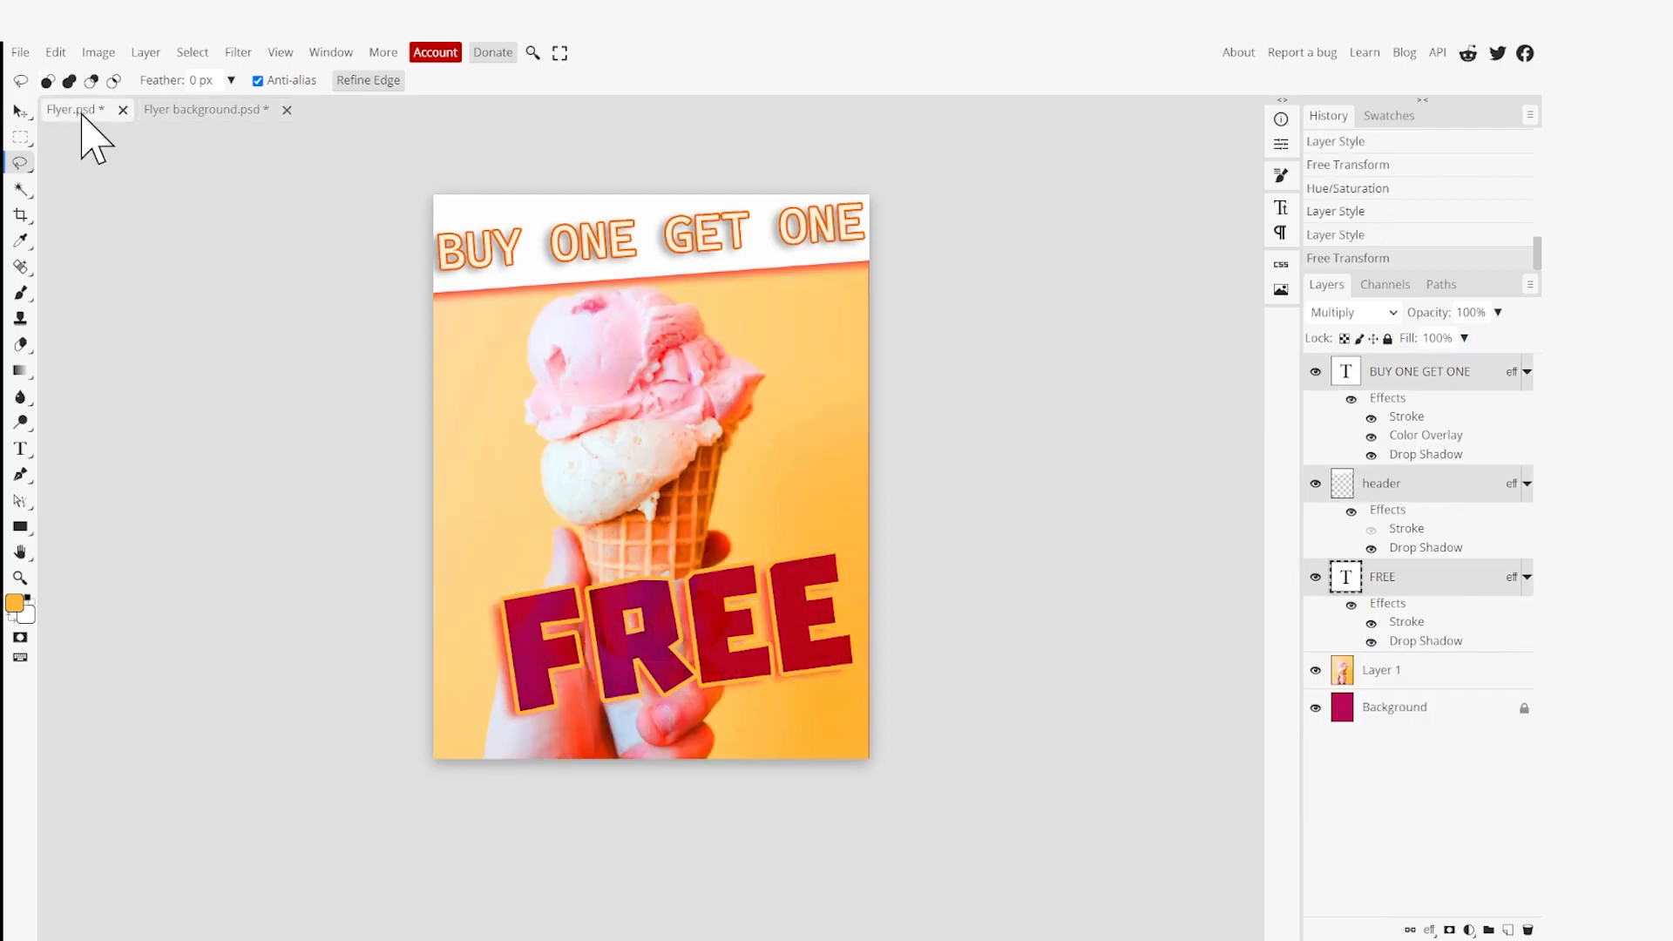
pyautogui.click(177, 111)
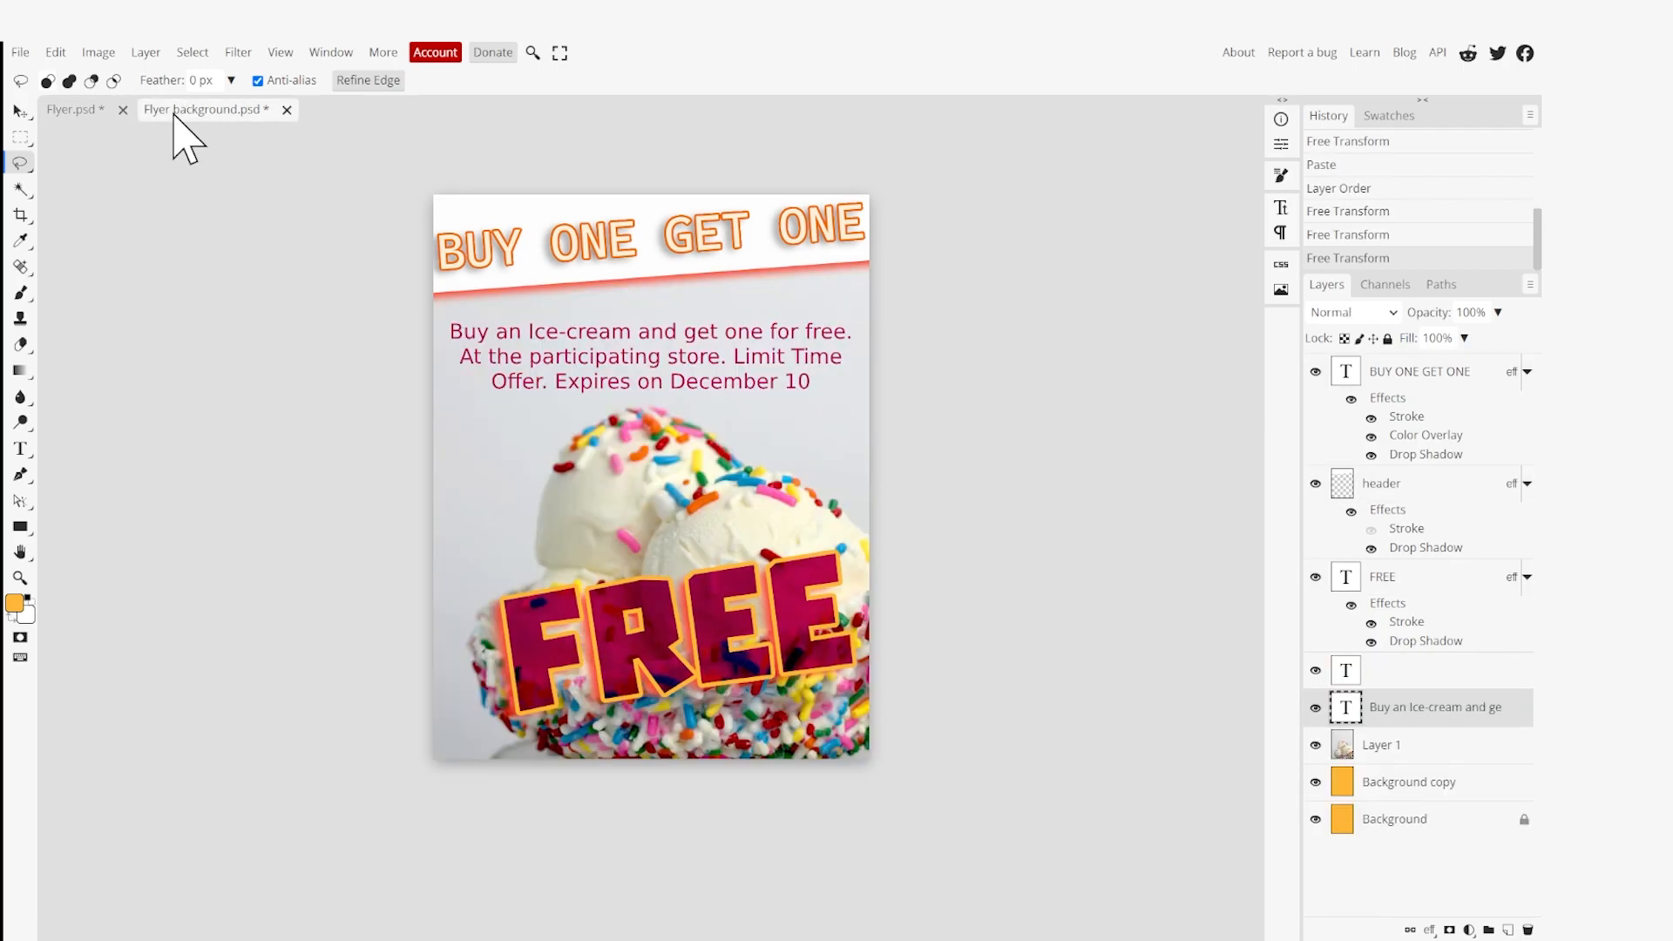
pyautogui.click(102, 111)
pyautogui.click(170, 112)
pyautogui.click(91, 108)
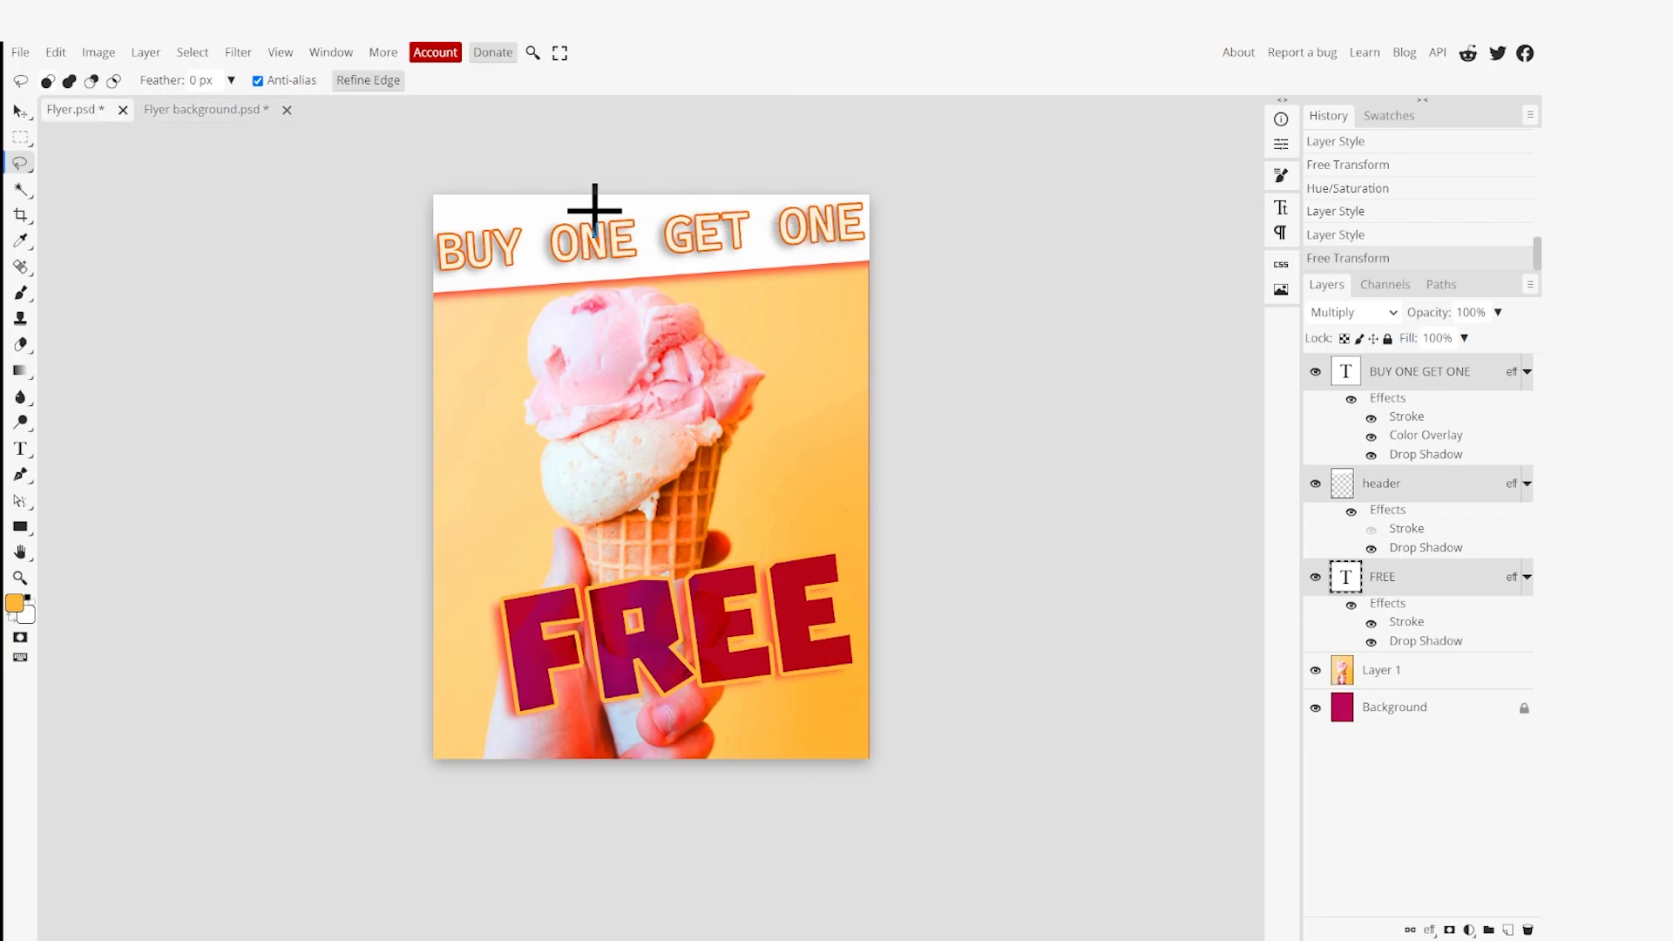
pyautogui.click(224, 112)
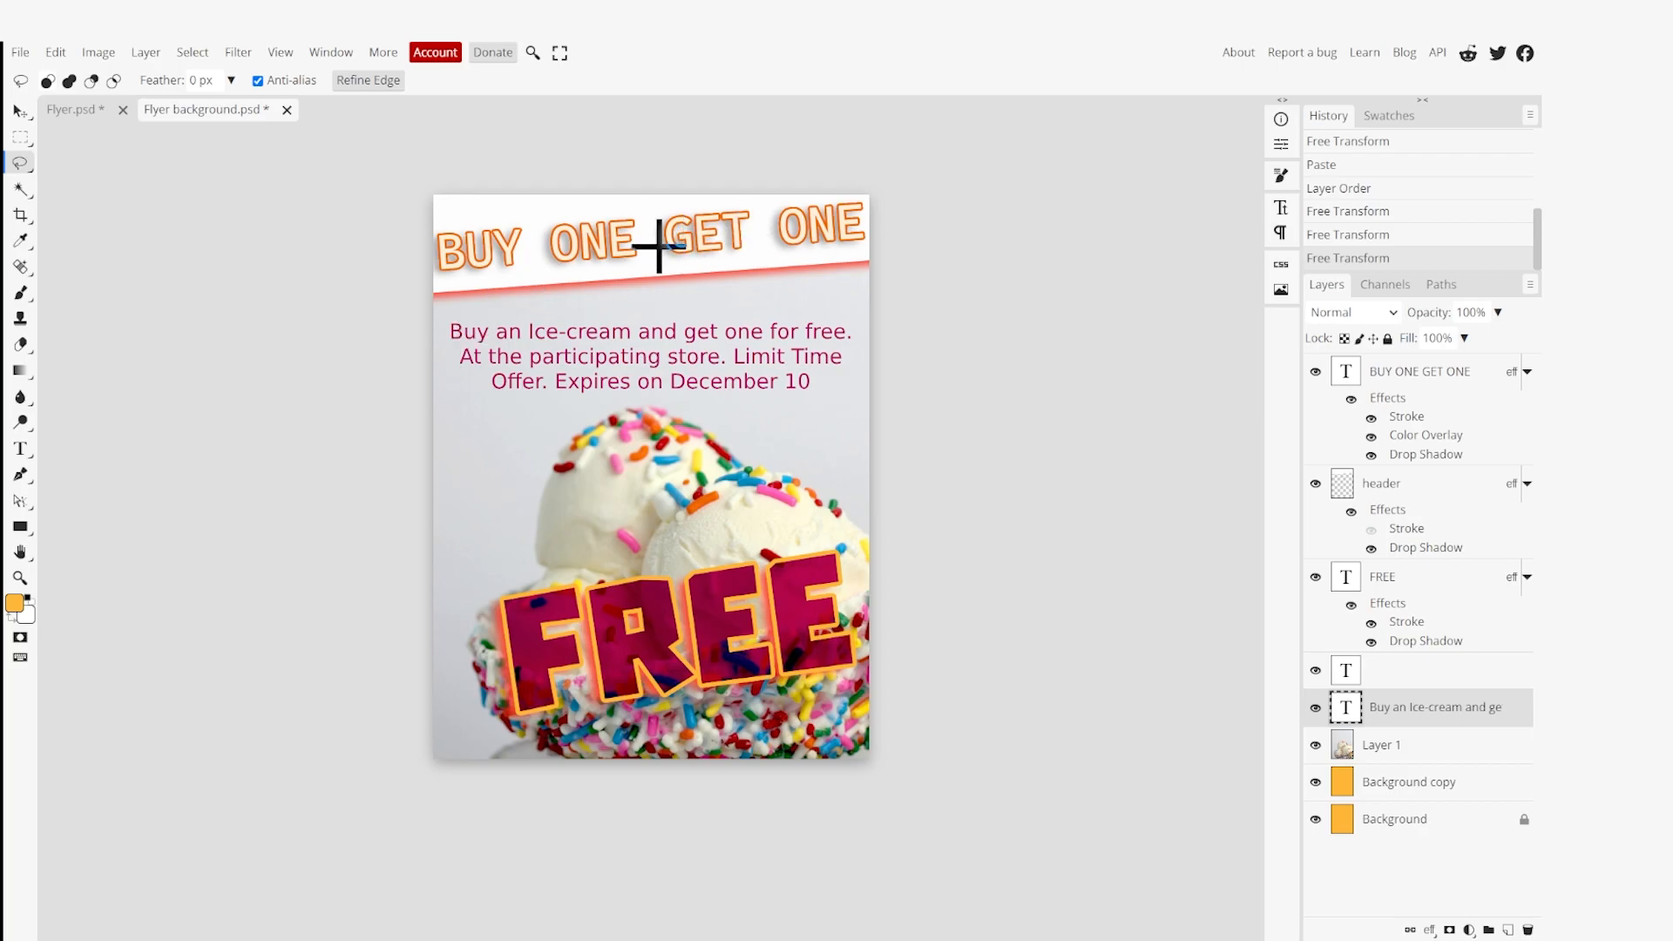
# Hide the BUY ONE GET ONE text layer and the header layer on the back page.
pyautogui.scroll(1, 864, 354)
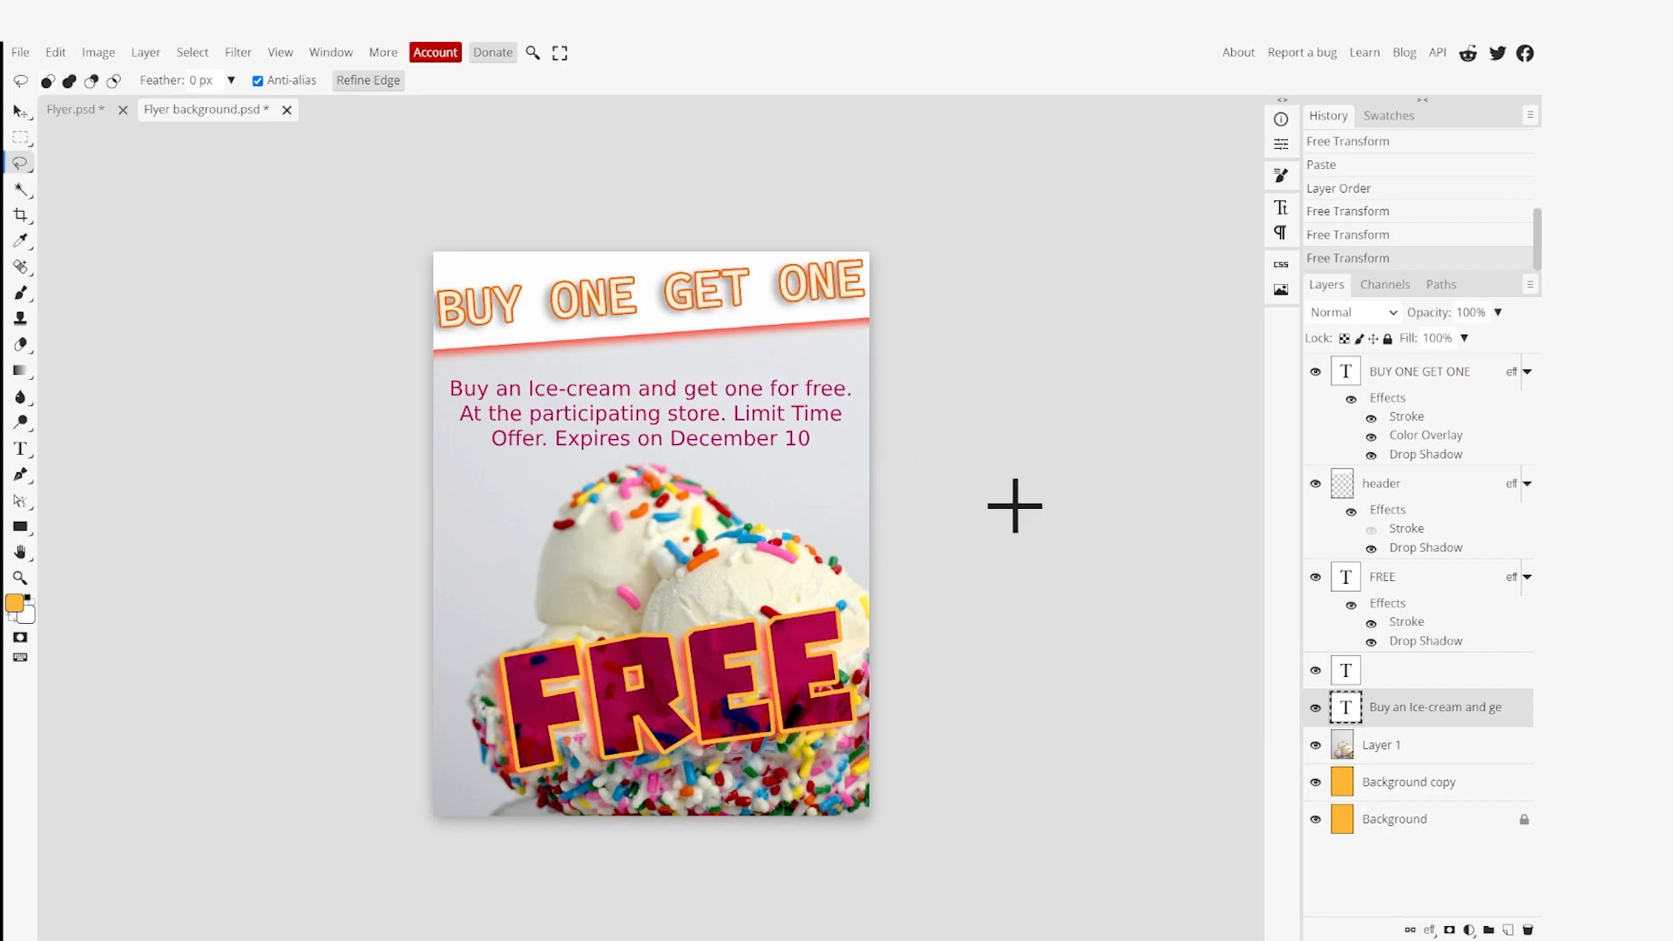
pyautogui.click(1356, 486)
pyautogui.click(1370, 529)
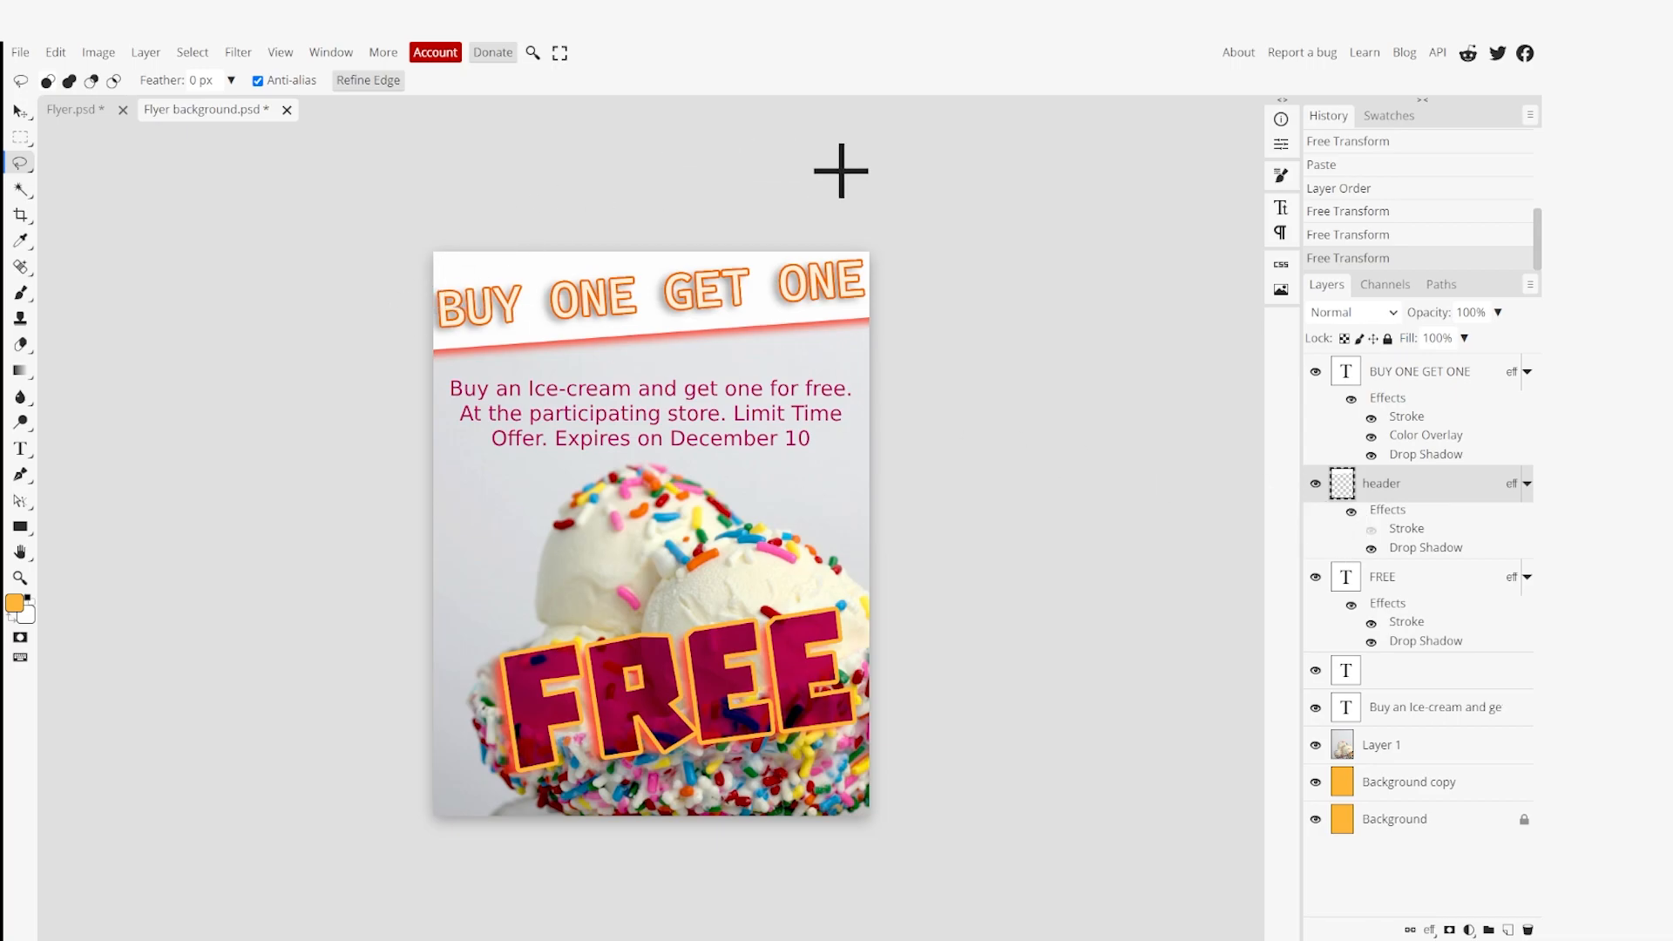
pyautogui.click(1316, 373)
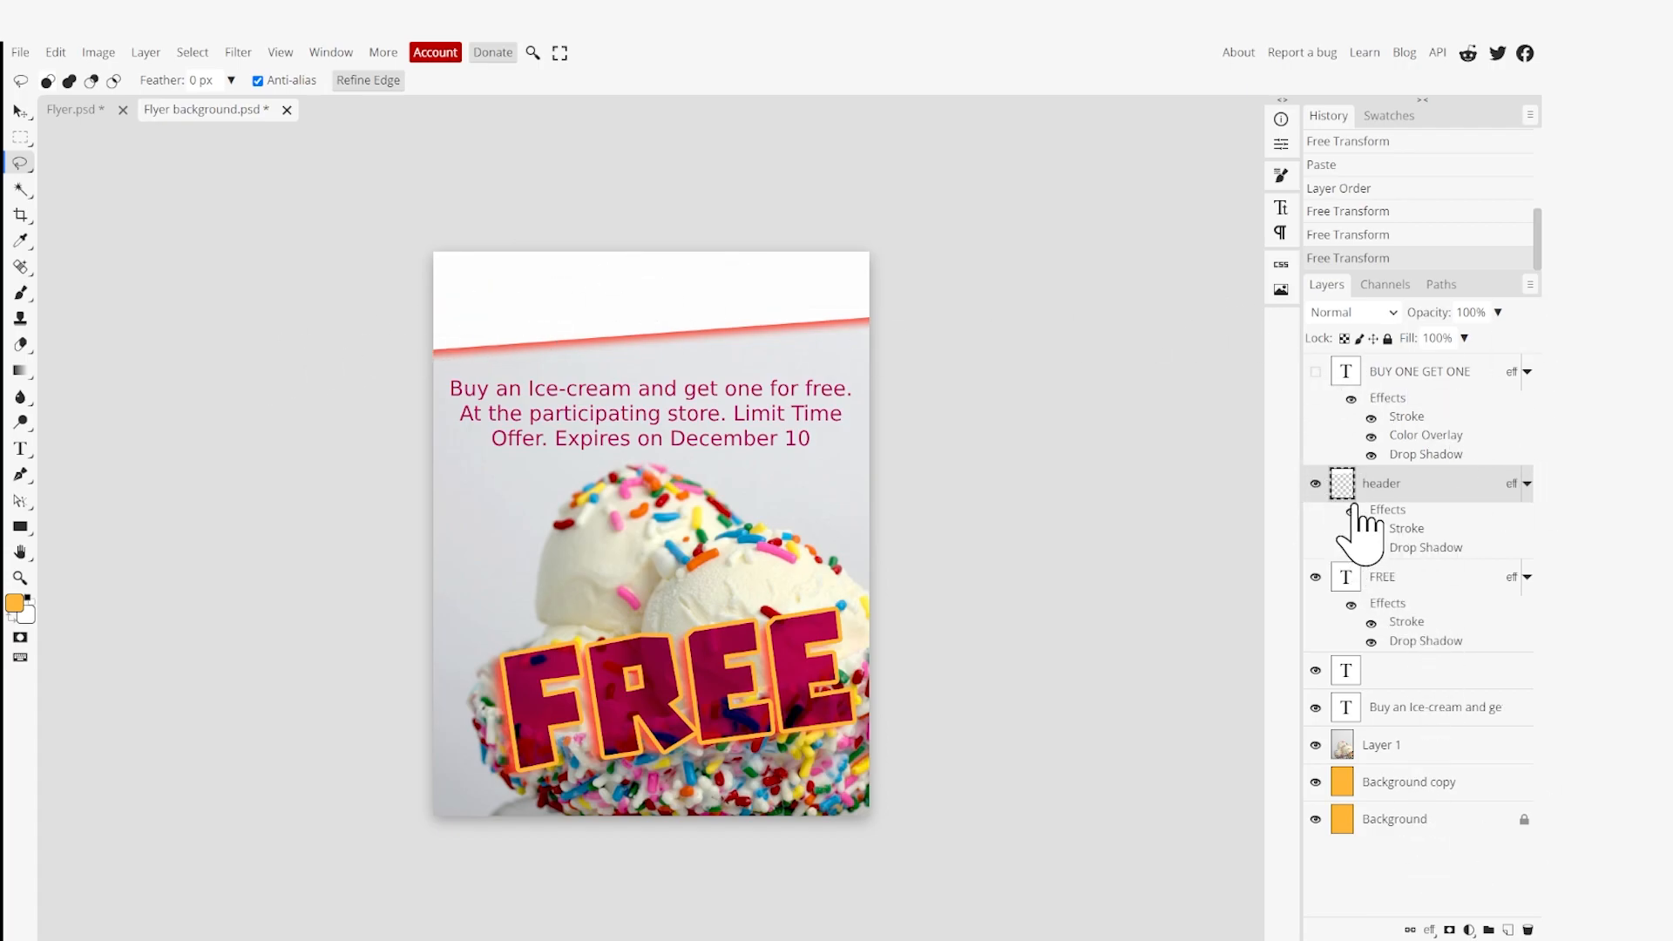
pyautogui.click(1316, 483)
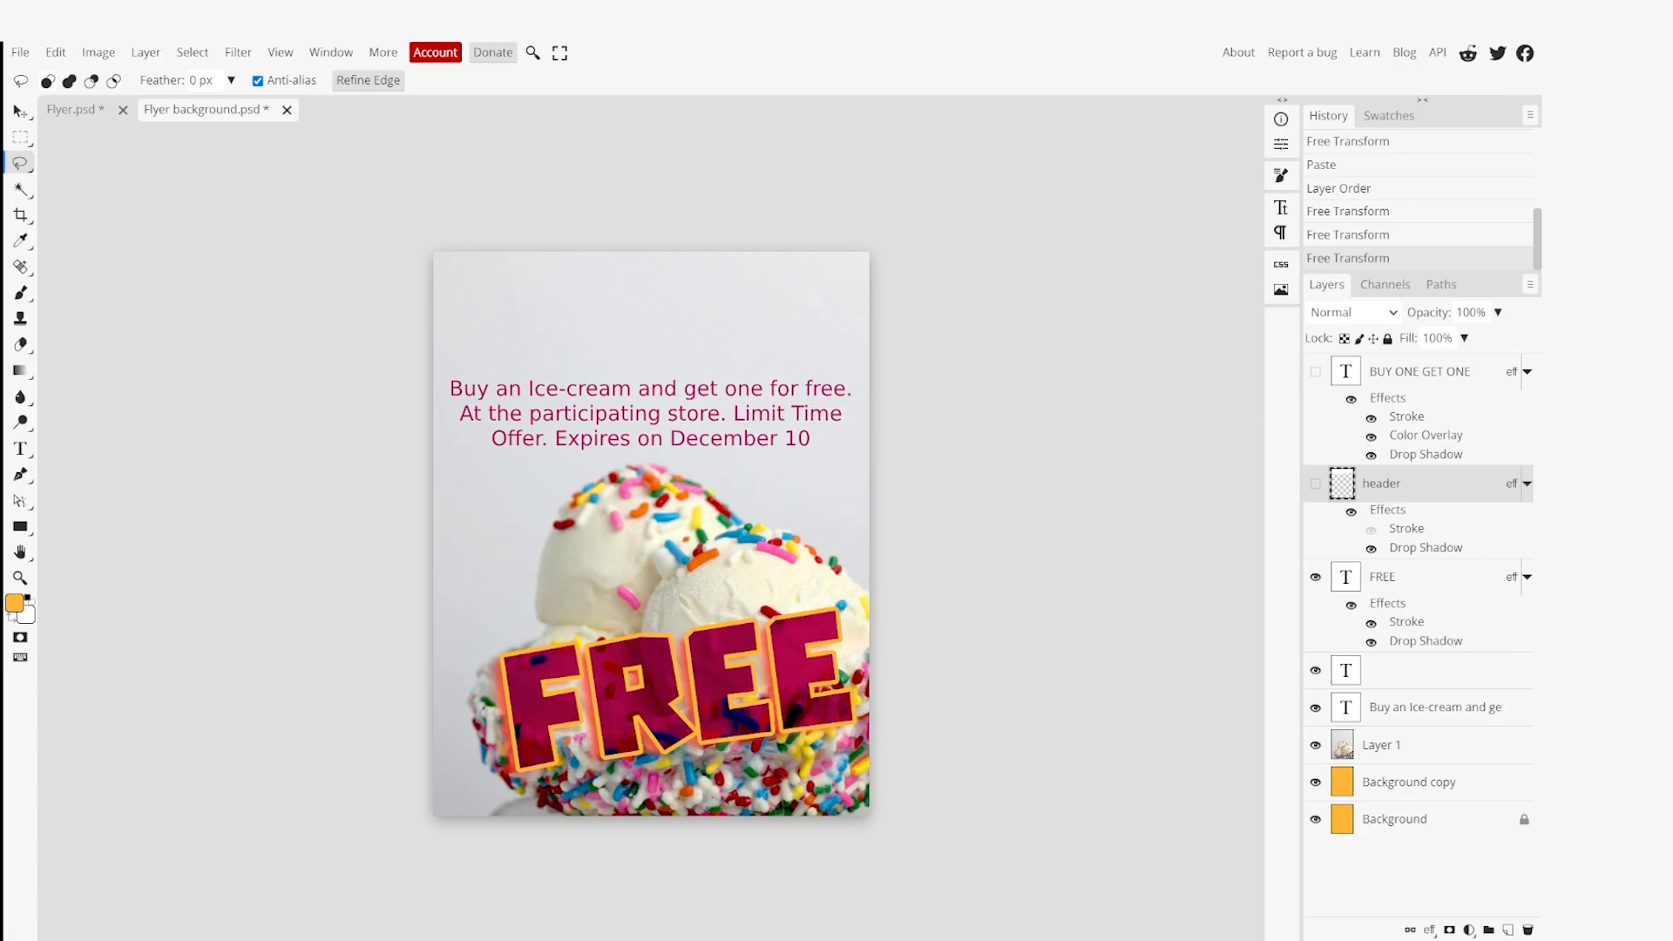
# Free Transform the FREE text to about 73% and center it above the offer paragraph.
pyautogui.click(1425, 580)
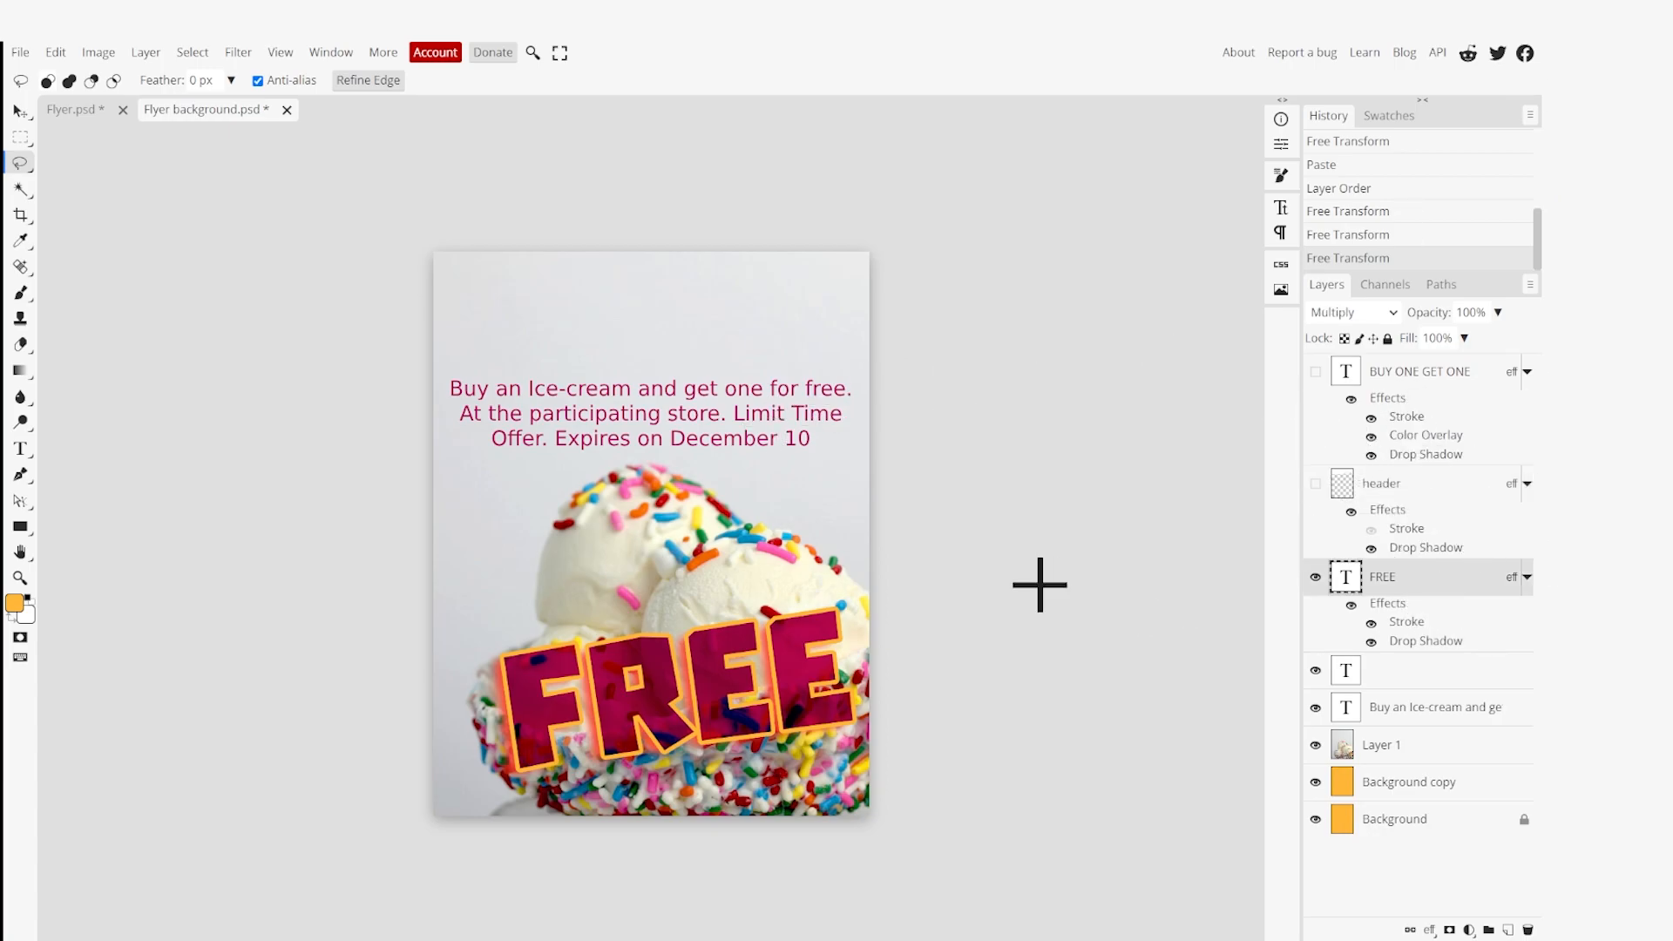
pyautogui.rightClick(684, 684)
pyautogui.click(788, 842)
pyautogui.moveTo(672, 740); pyautogui.dragTo(627, 226)
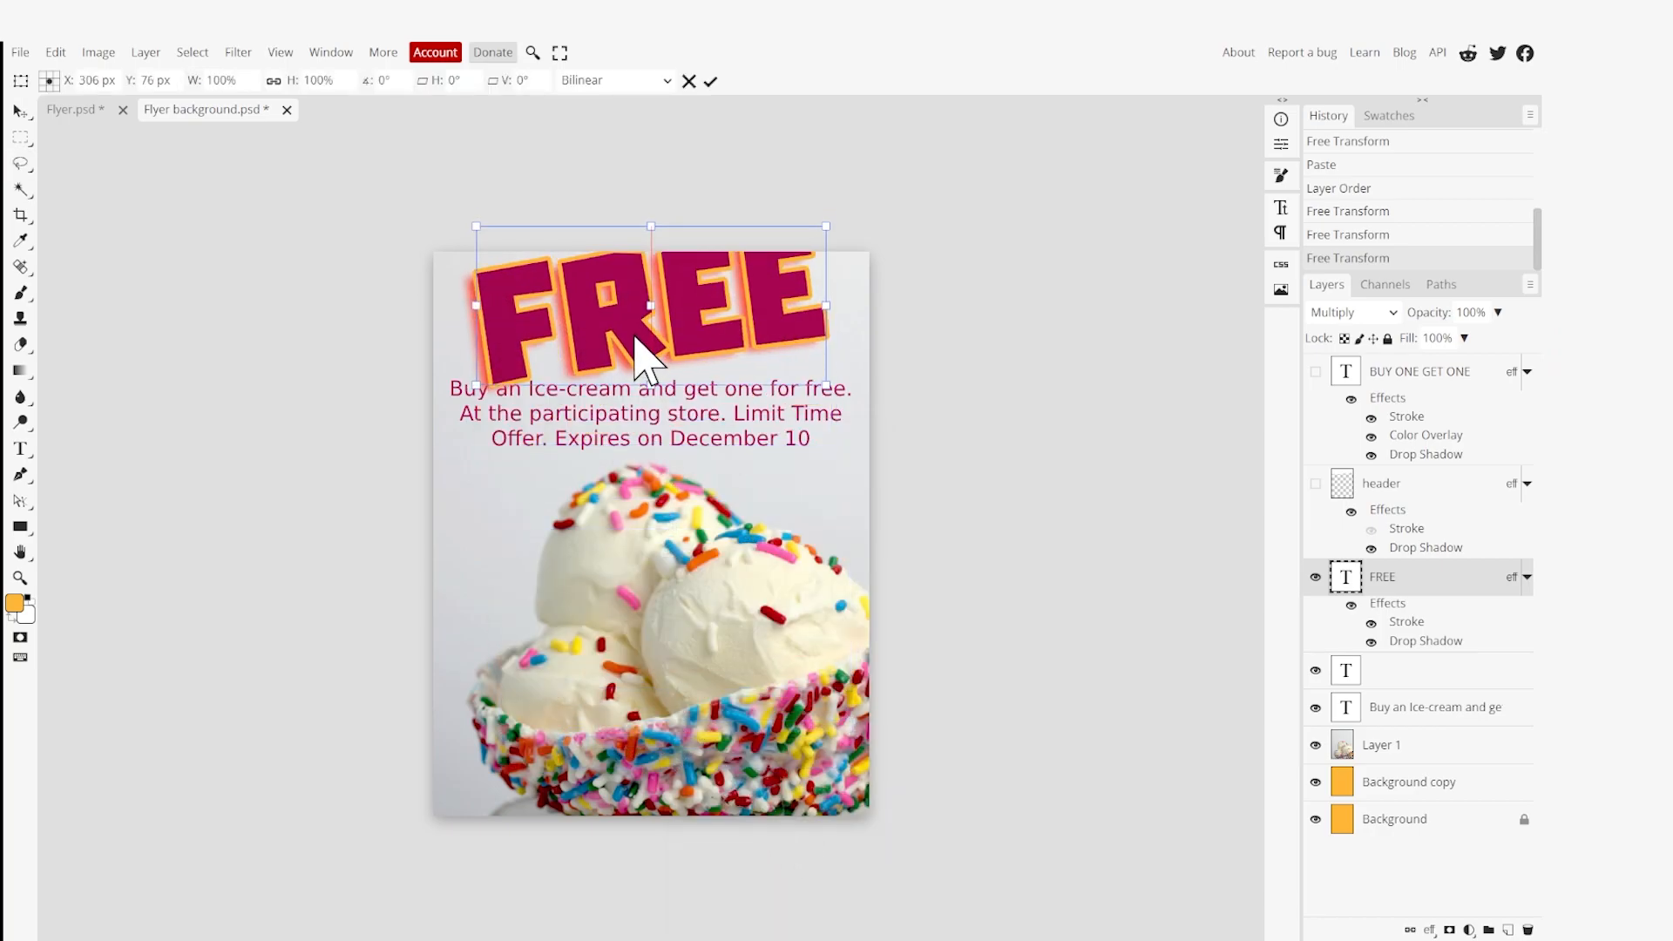
pyautogui.moveTo(820, 392); pyautogui.dragTo(785, 335)
pyautogui.moveTo(799, 245); pyautogui.dragTo(756, 288)
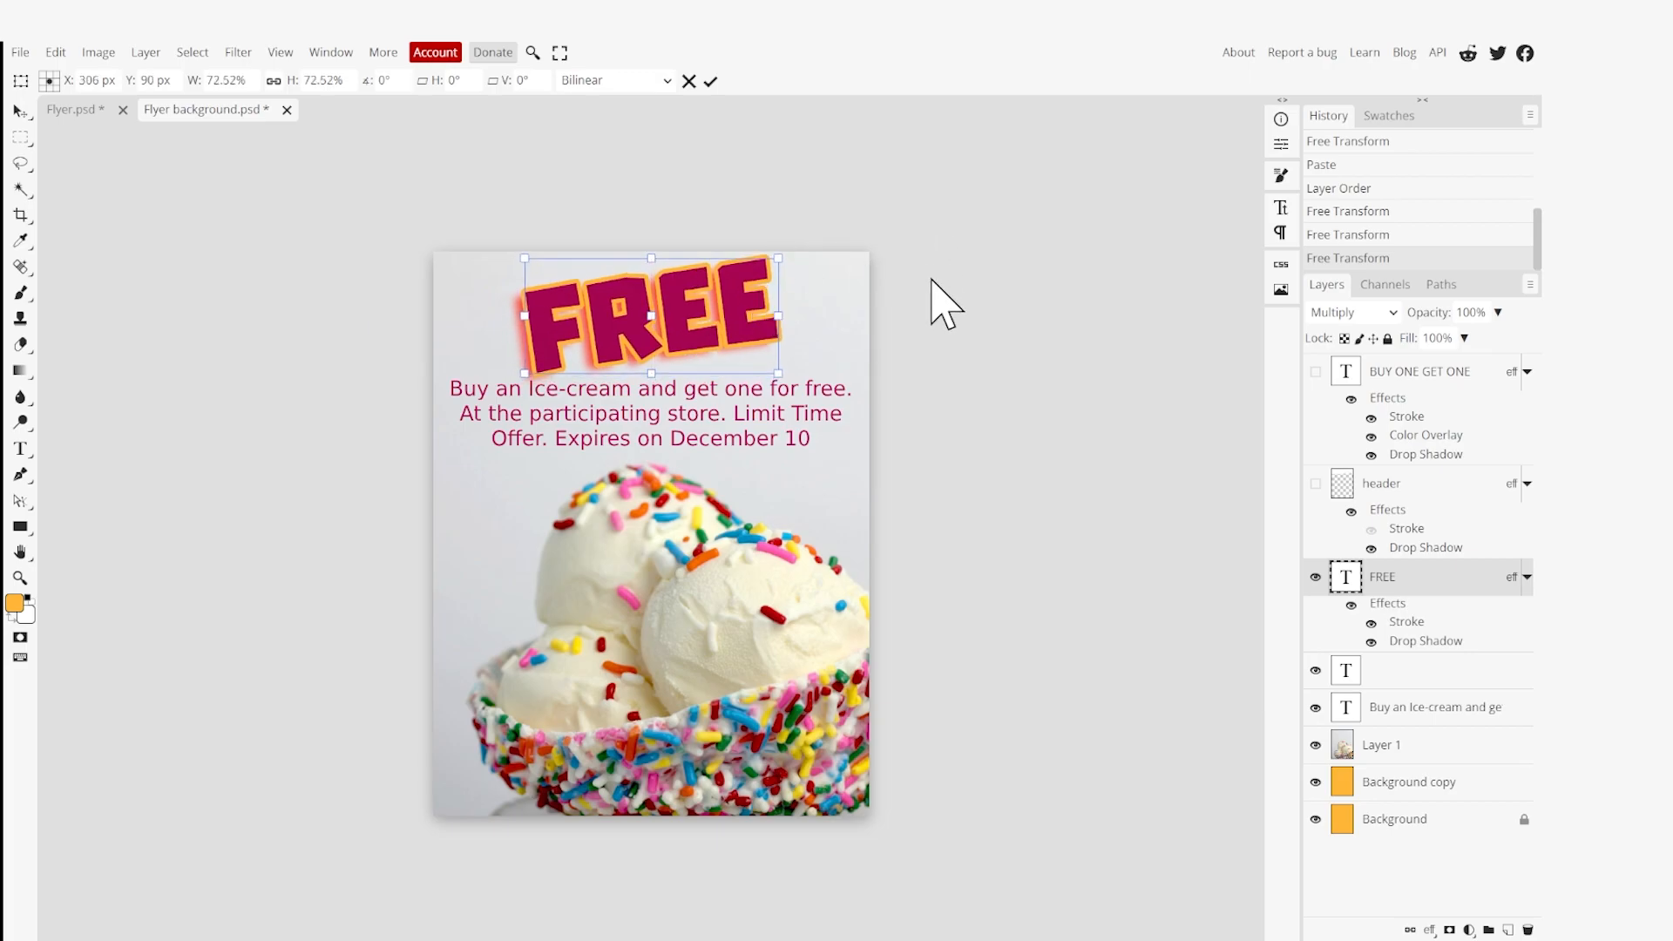
pyautogui.press('l')
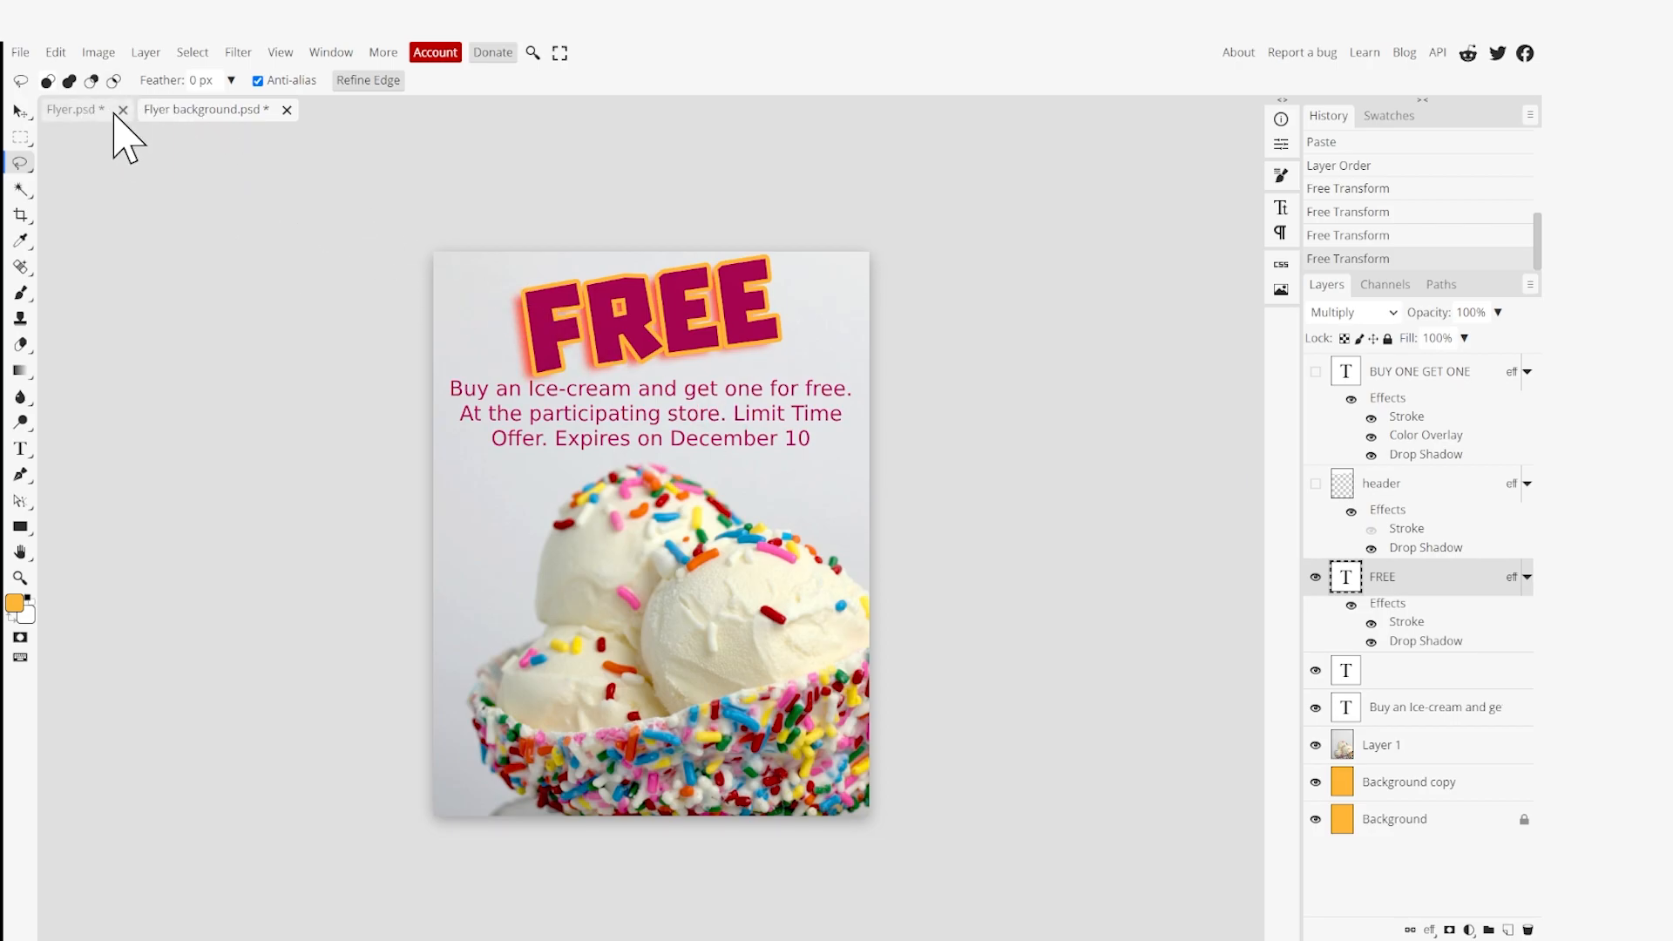
# Compare the Flyer front with the back page, and export the Flyer front as a 612 x 792 px PNG at 100% quality.
pyautogui.click(67, 112)
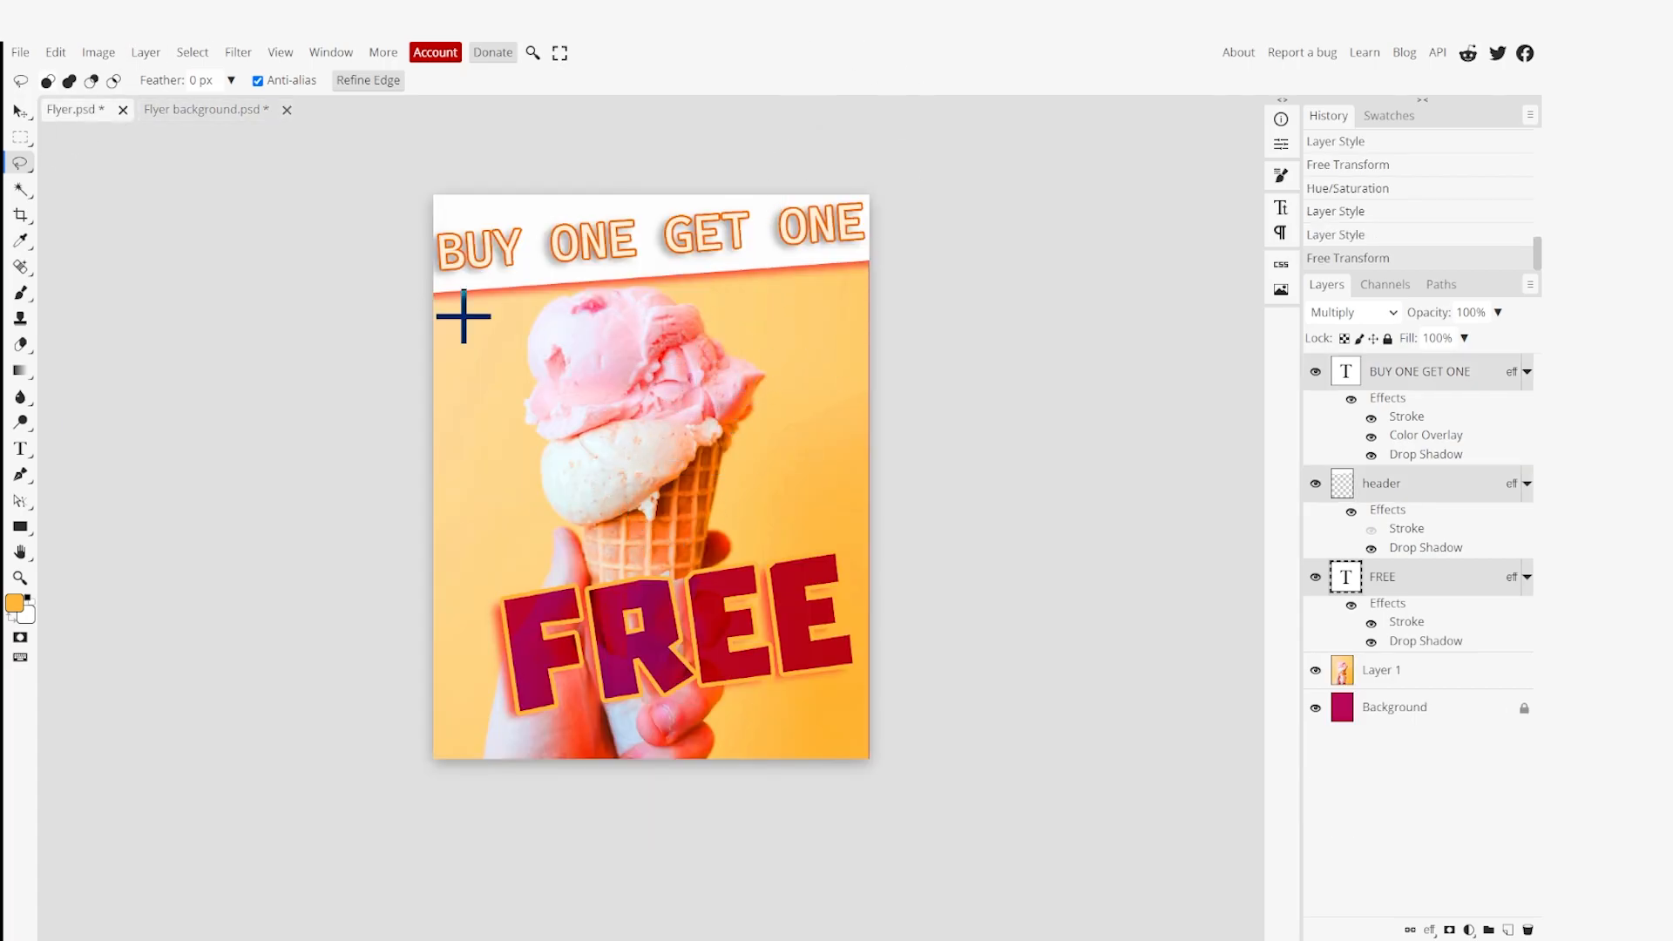
pyautogui.click(220, 114)
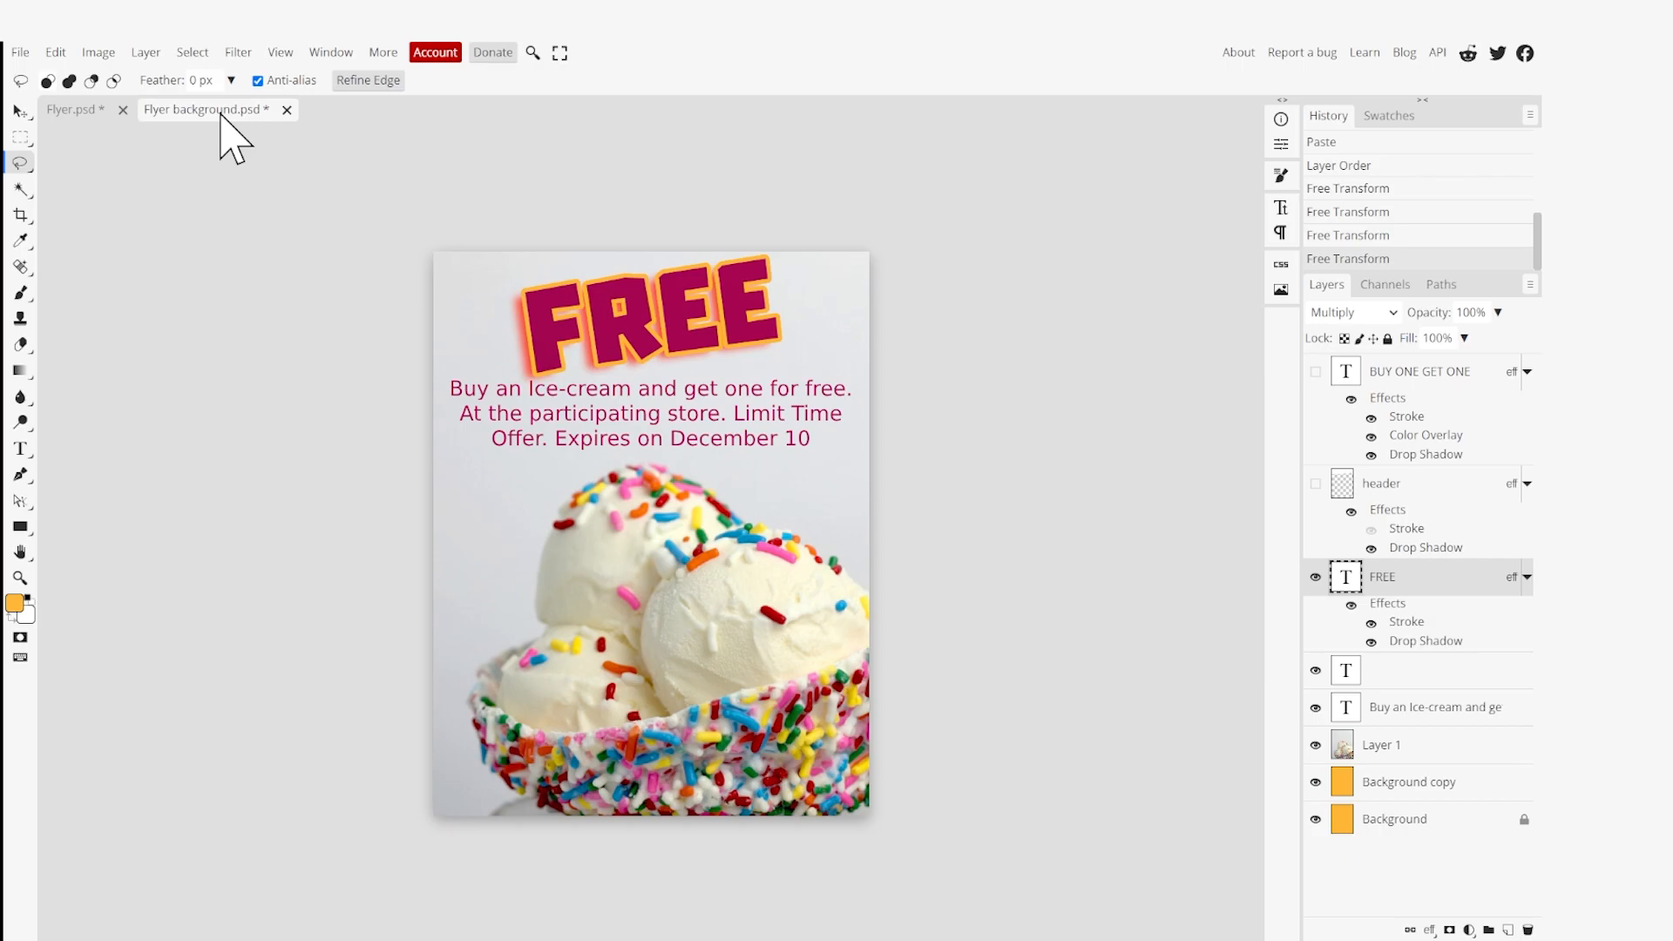
pyautogui.click(80, 113)
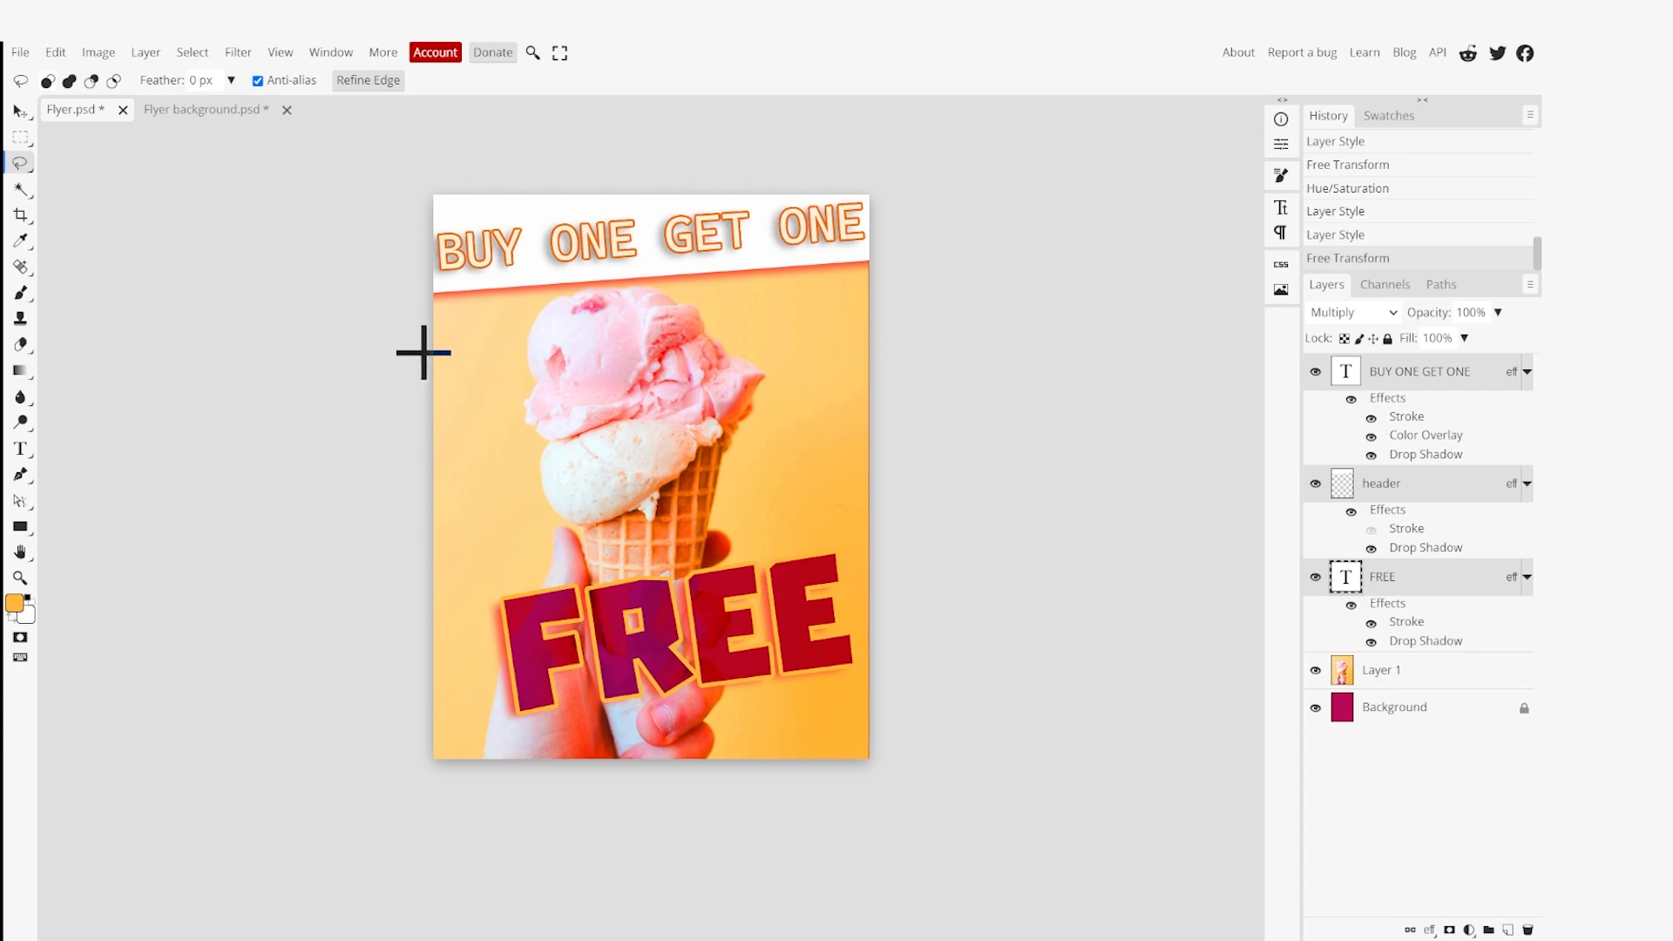
pyautogui.click(20, 54)
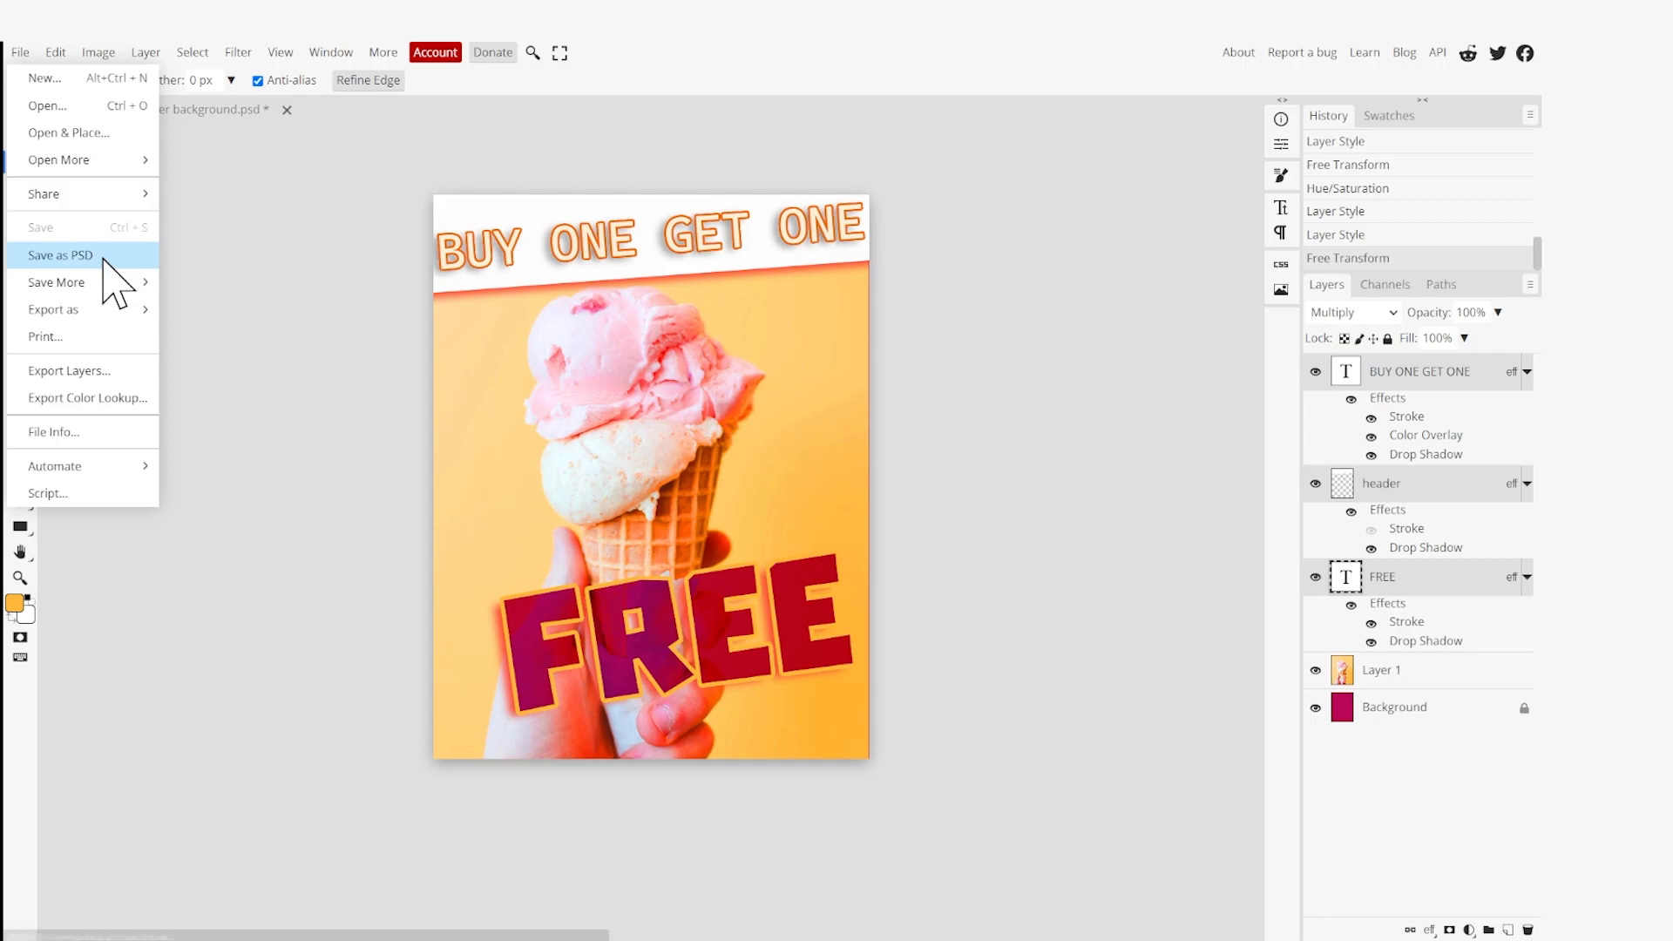
pyautogui.moveTo(68, 310)
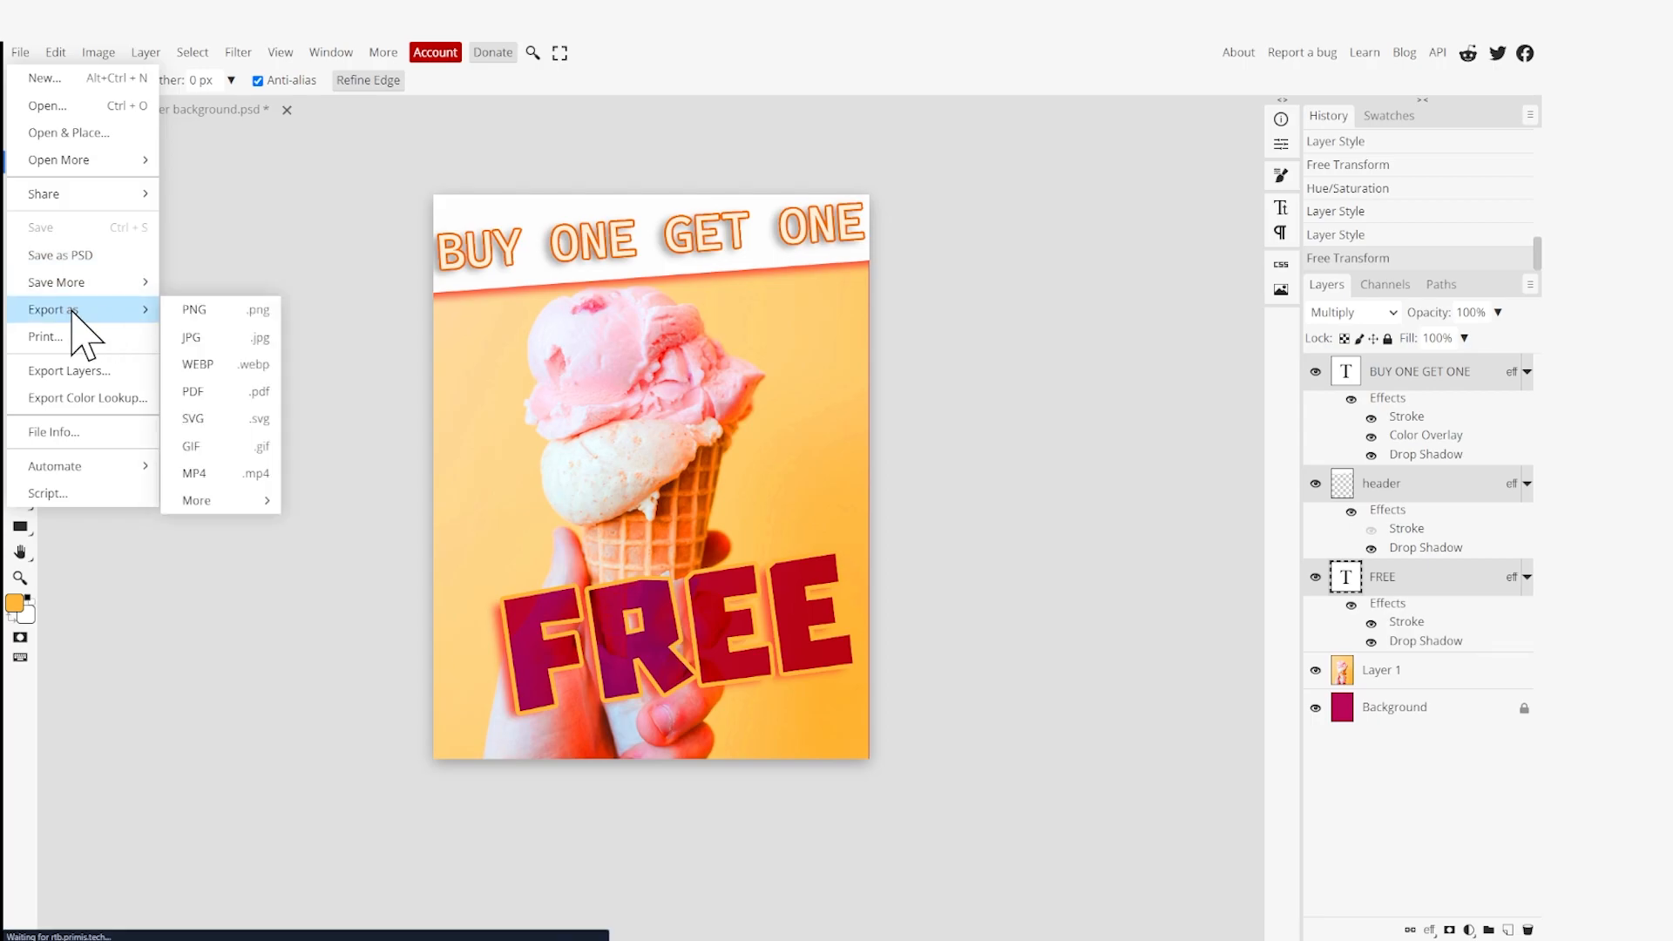
pyautogui.click(244, 319)
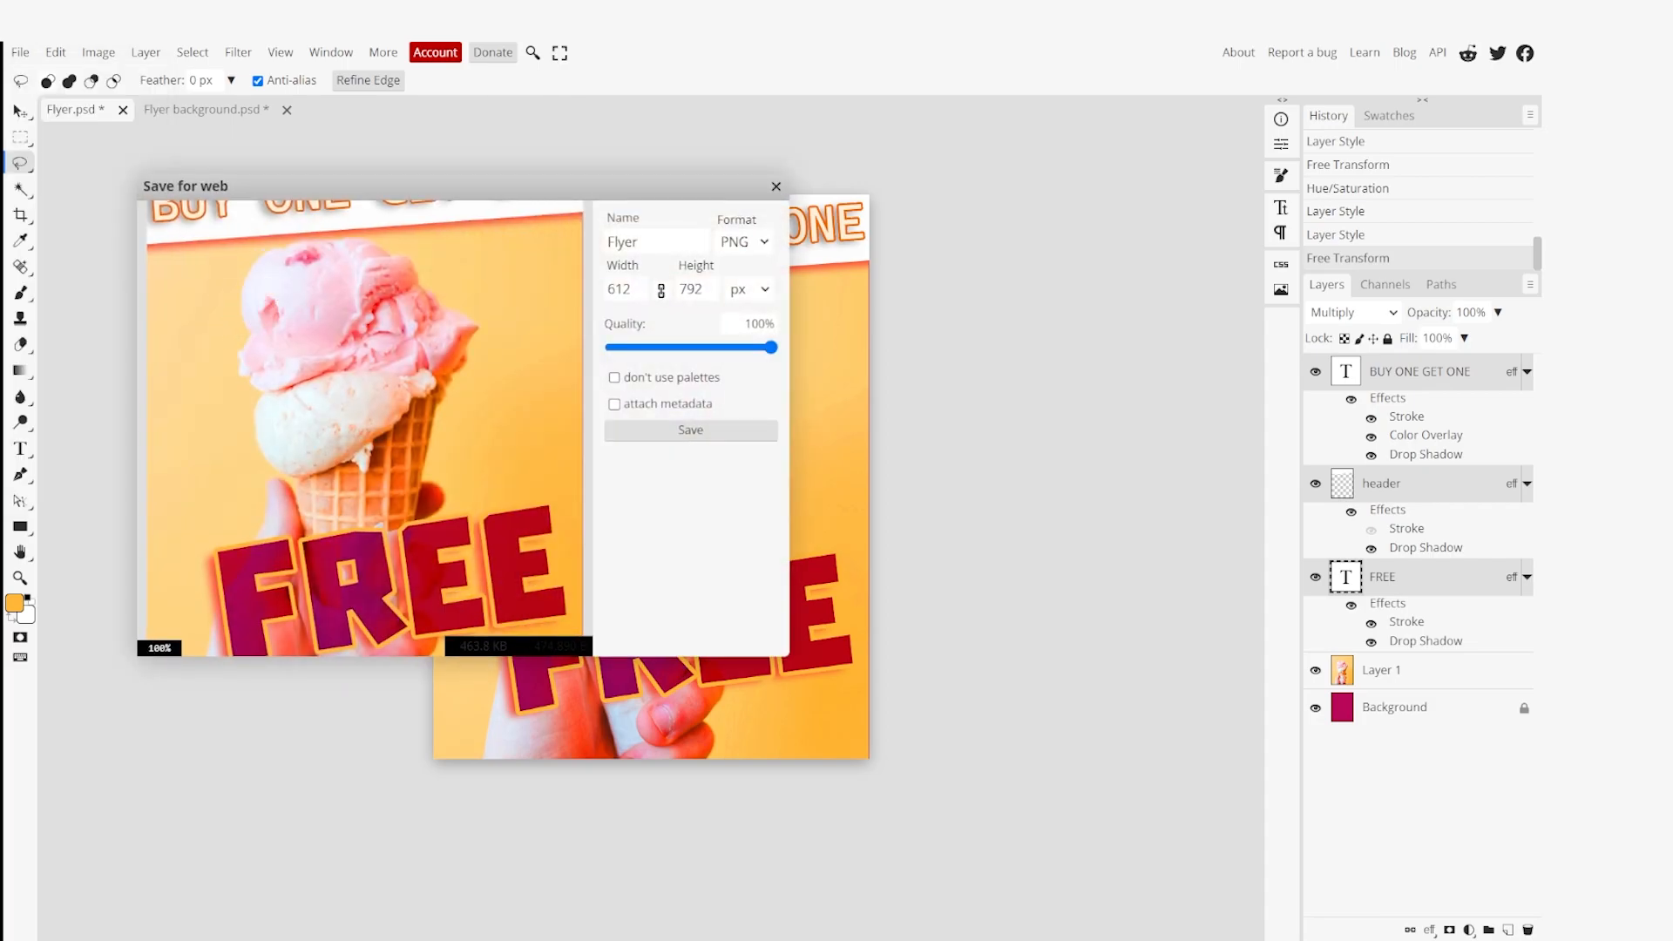
pyautogui.scroll(1, 366, 286)
pyautogui.moveTo(366, 294); pyautogui.dragTo(348, 273)
pyautogui.scroll(-1, 355, 275)
pyautogui.scroll(-1, 363, 262)
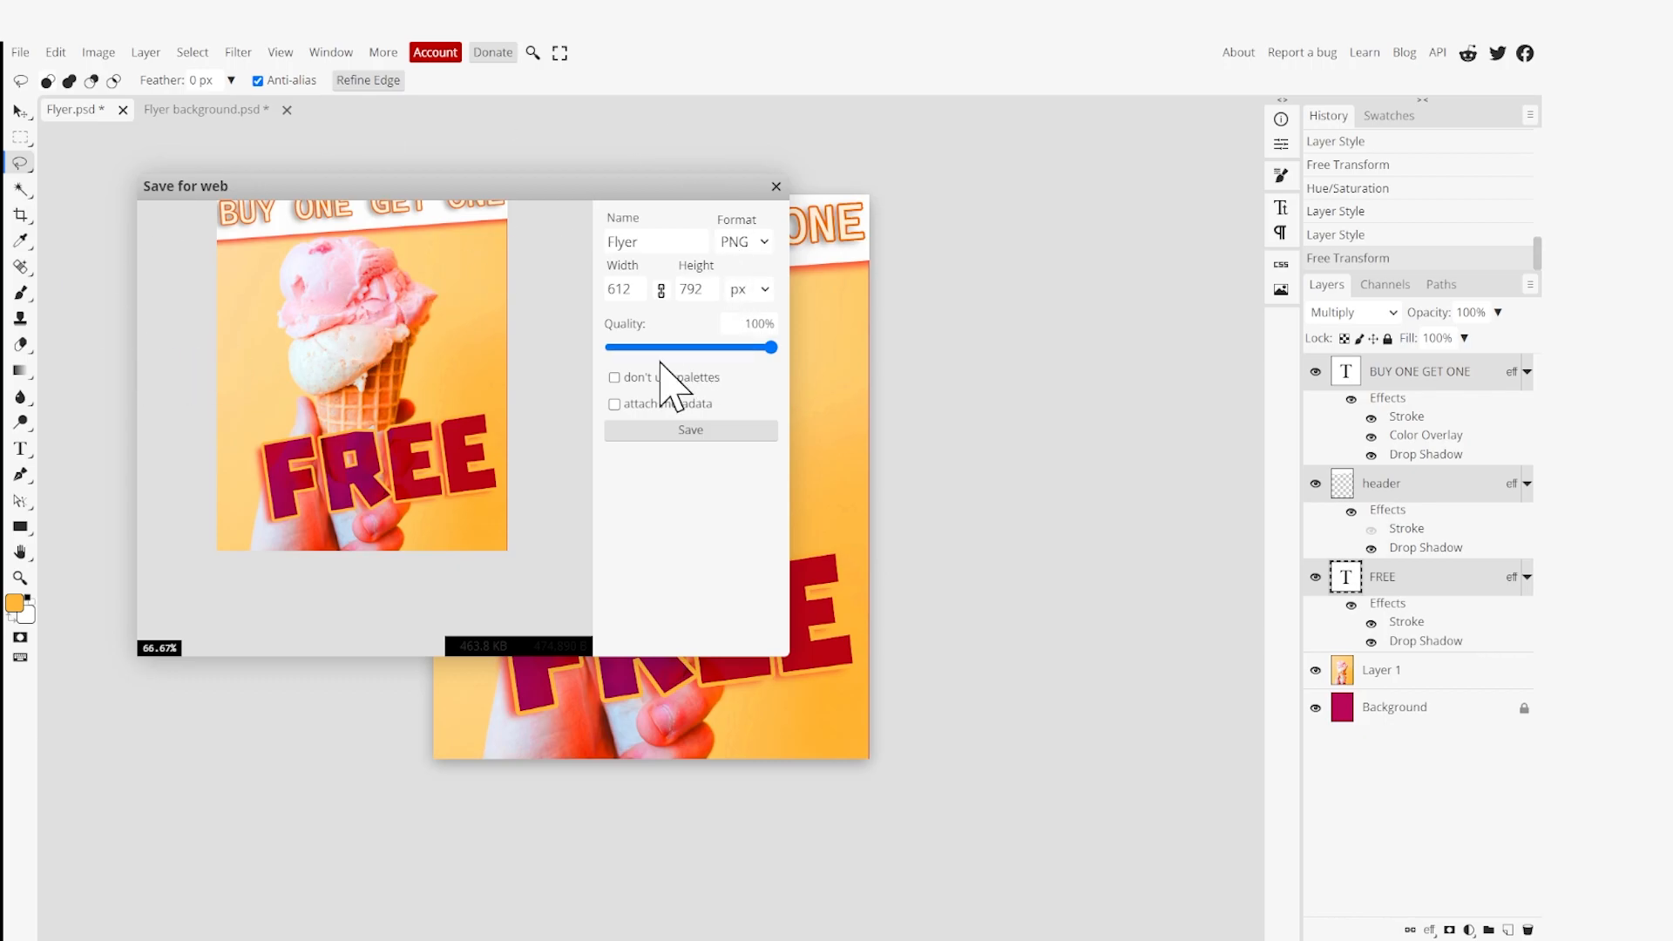
pyautogui.click(688, 434)
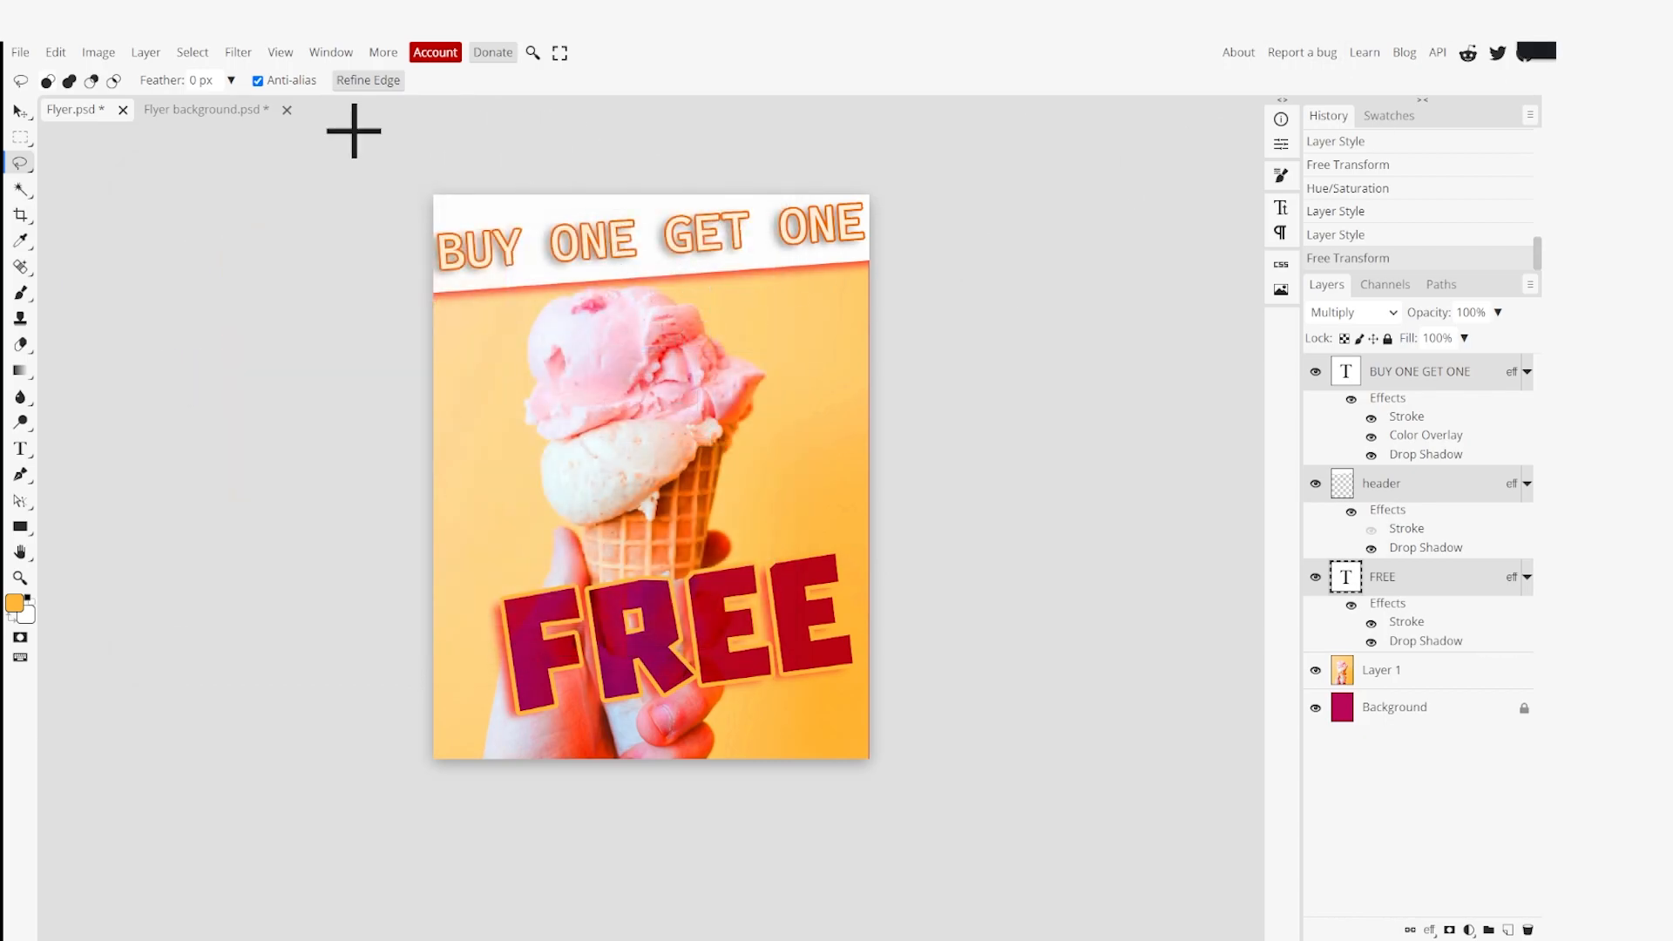
pyautogui.click(184, 112)
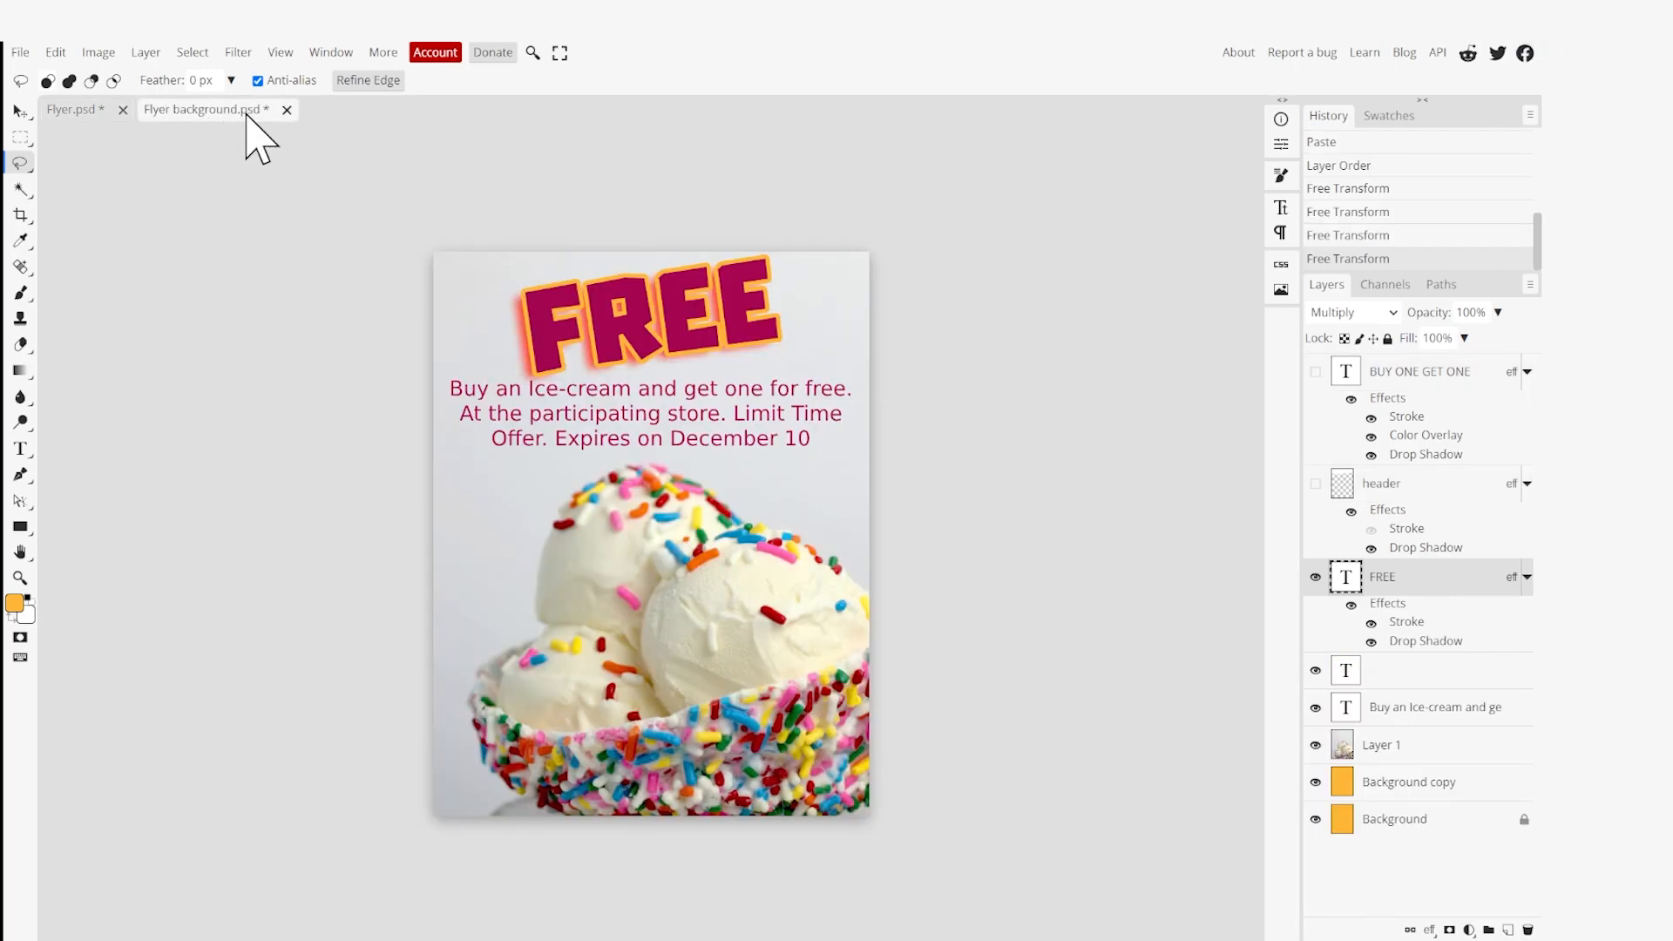
pyautogui.click(17, 53)
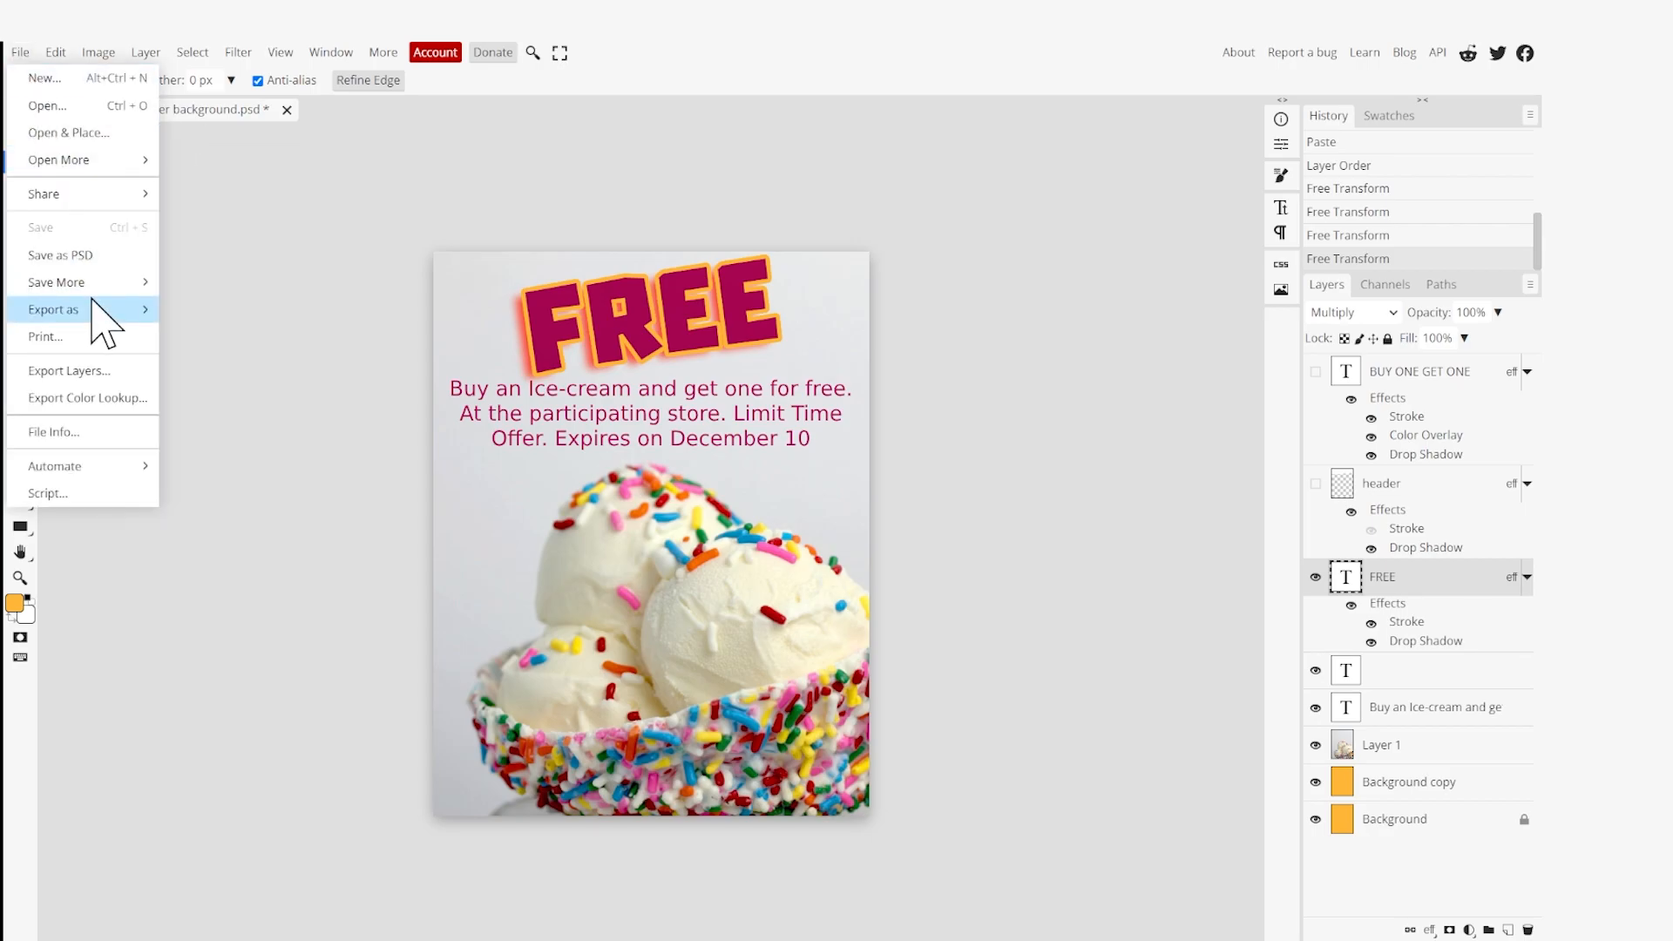
pyautogui.moveTo(96, 312)
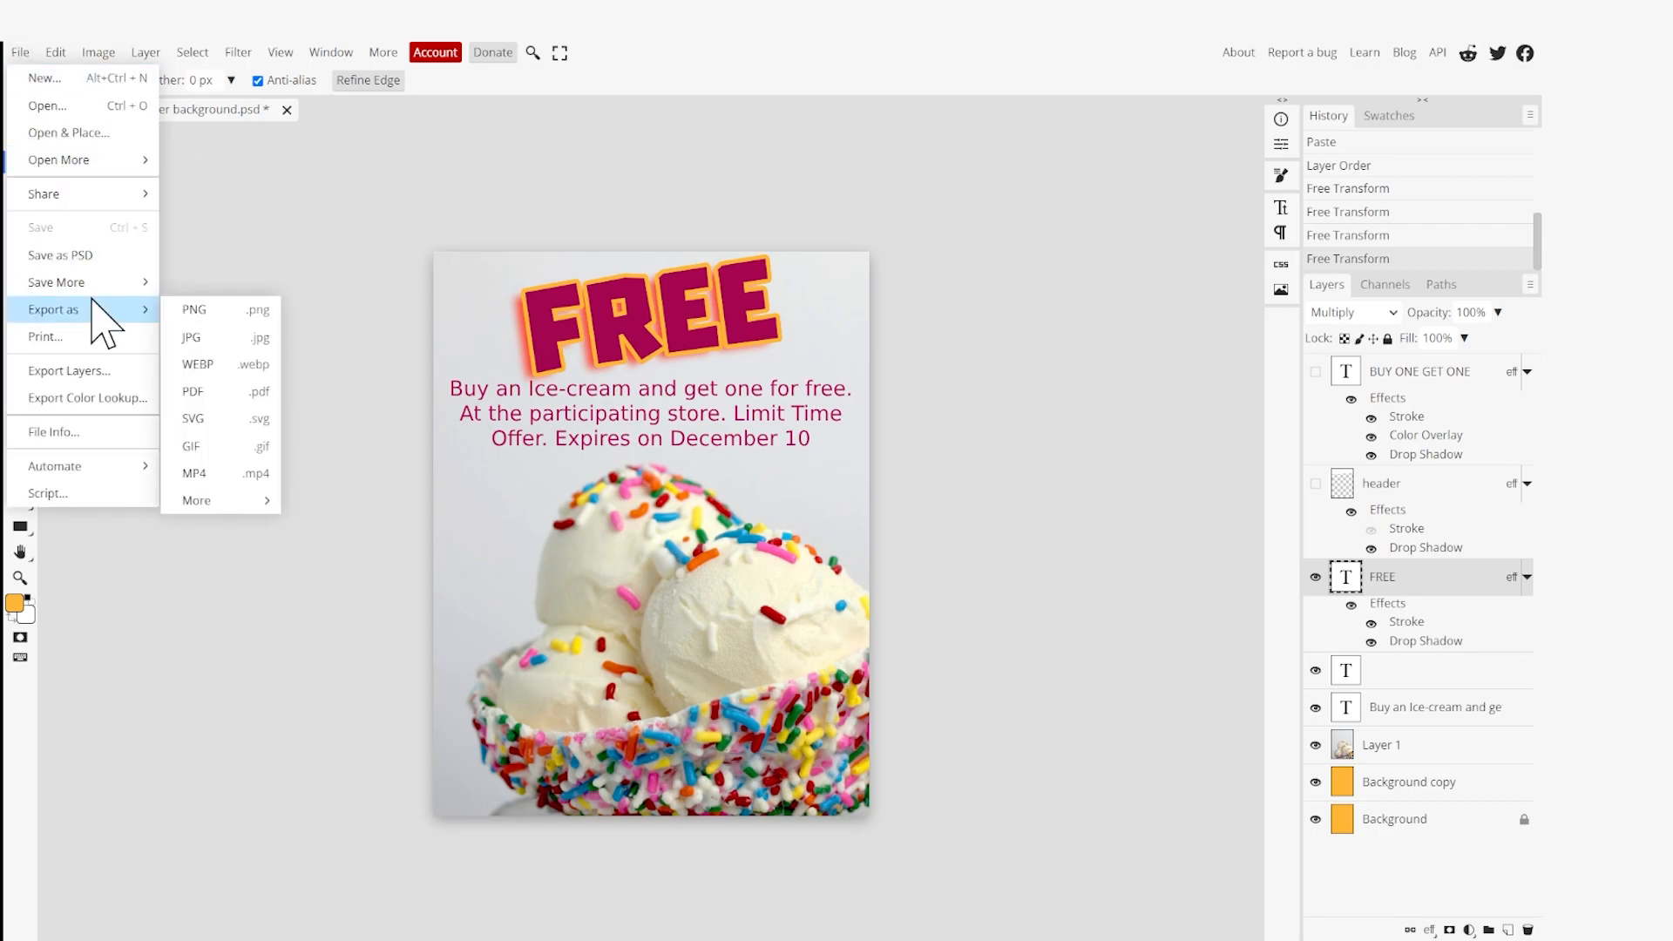
pyautogui.click(194, 314)
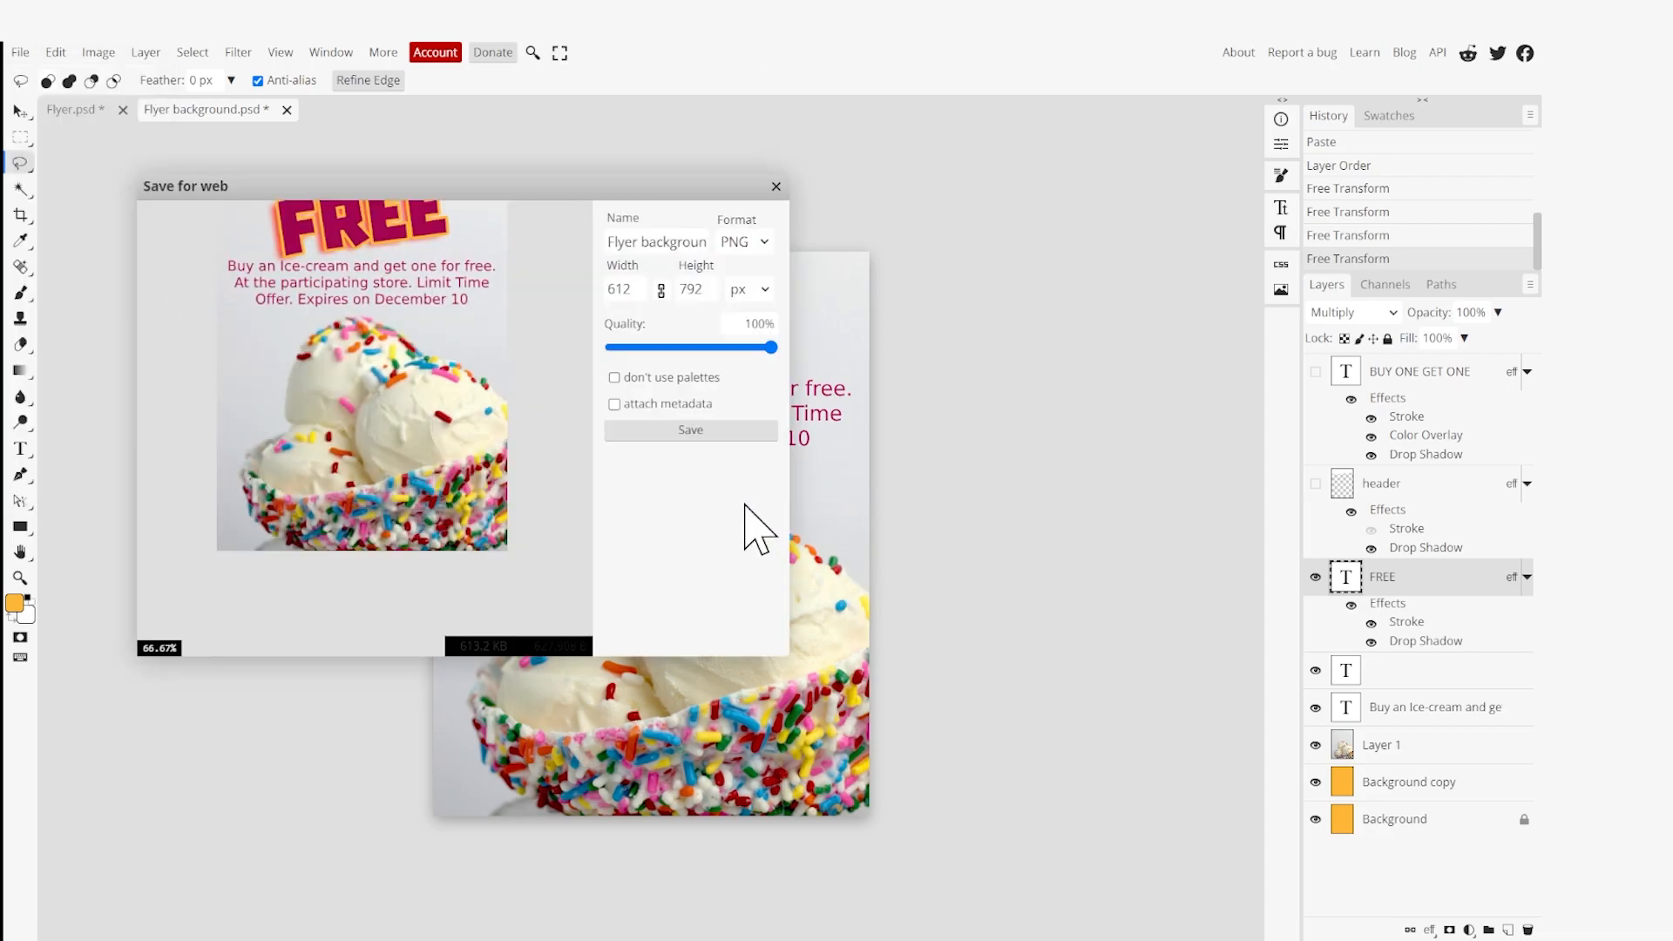
pyautogui.click(773, 187)
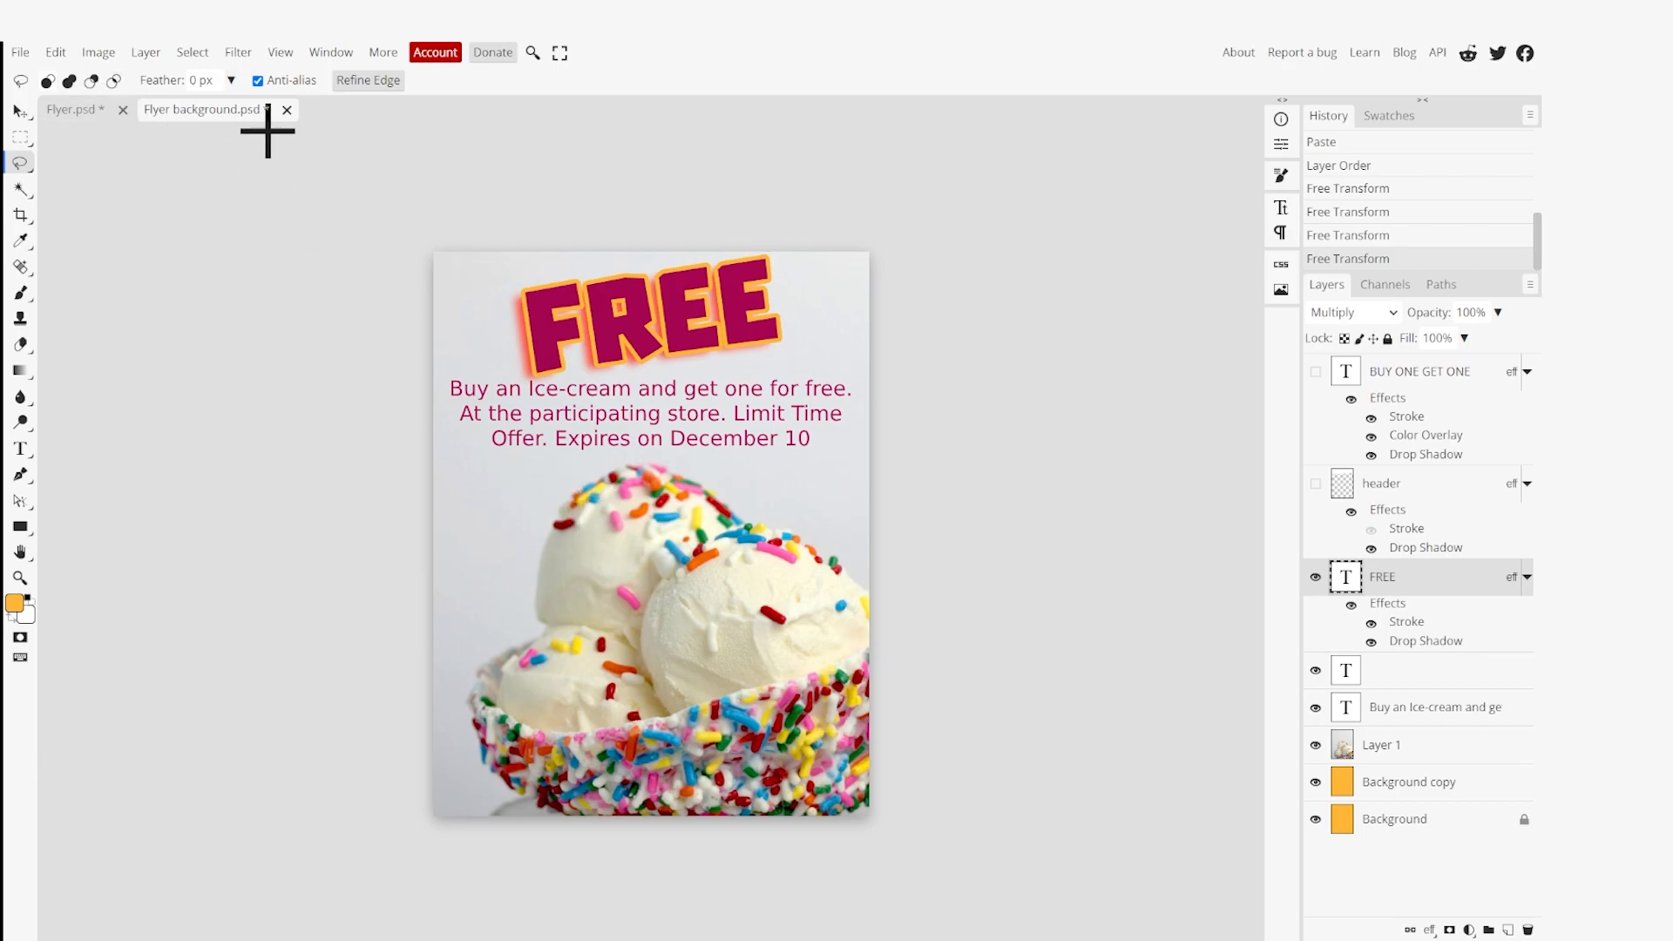
# Compare the Flyer front design with the Flyer background back page, ending on the front.
pyautogui.click(68, 109)
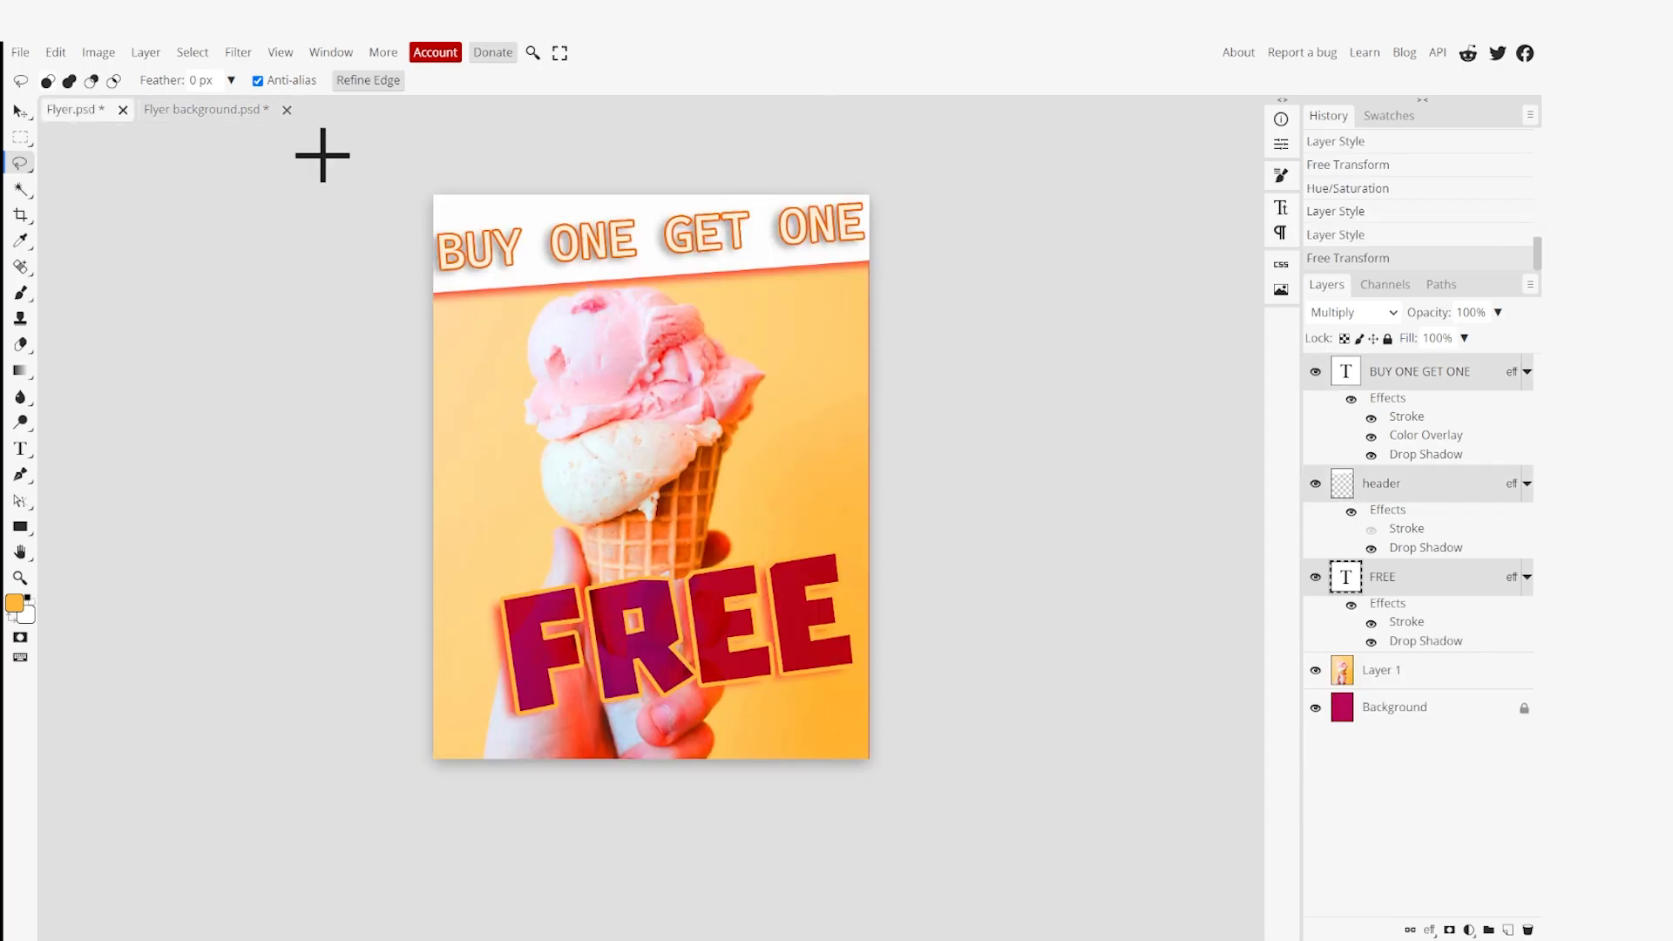
pyautogui.click(231, 109)
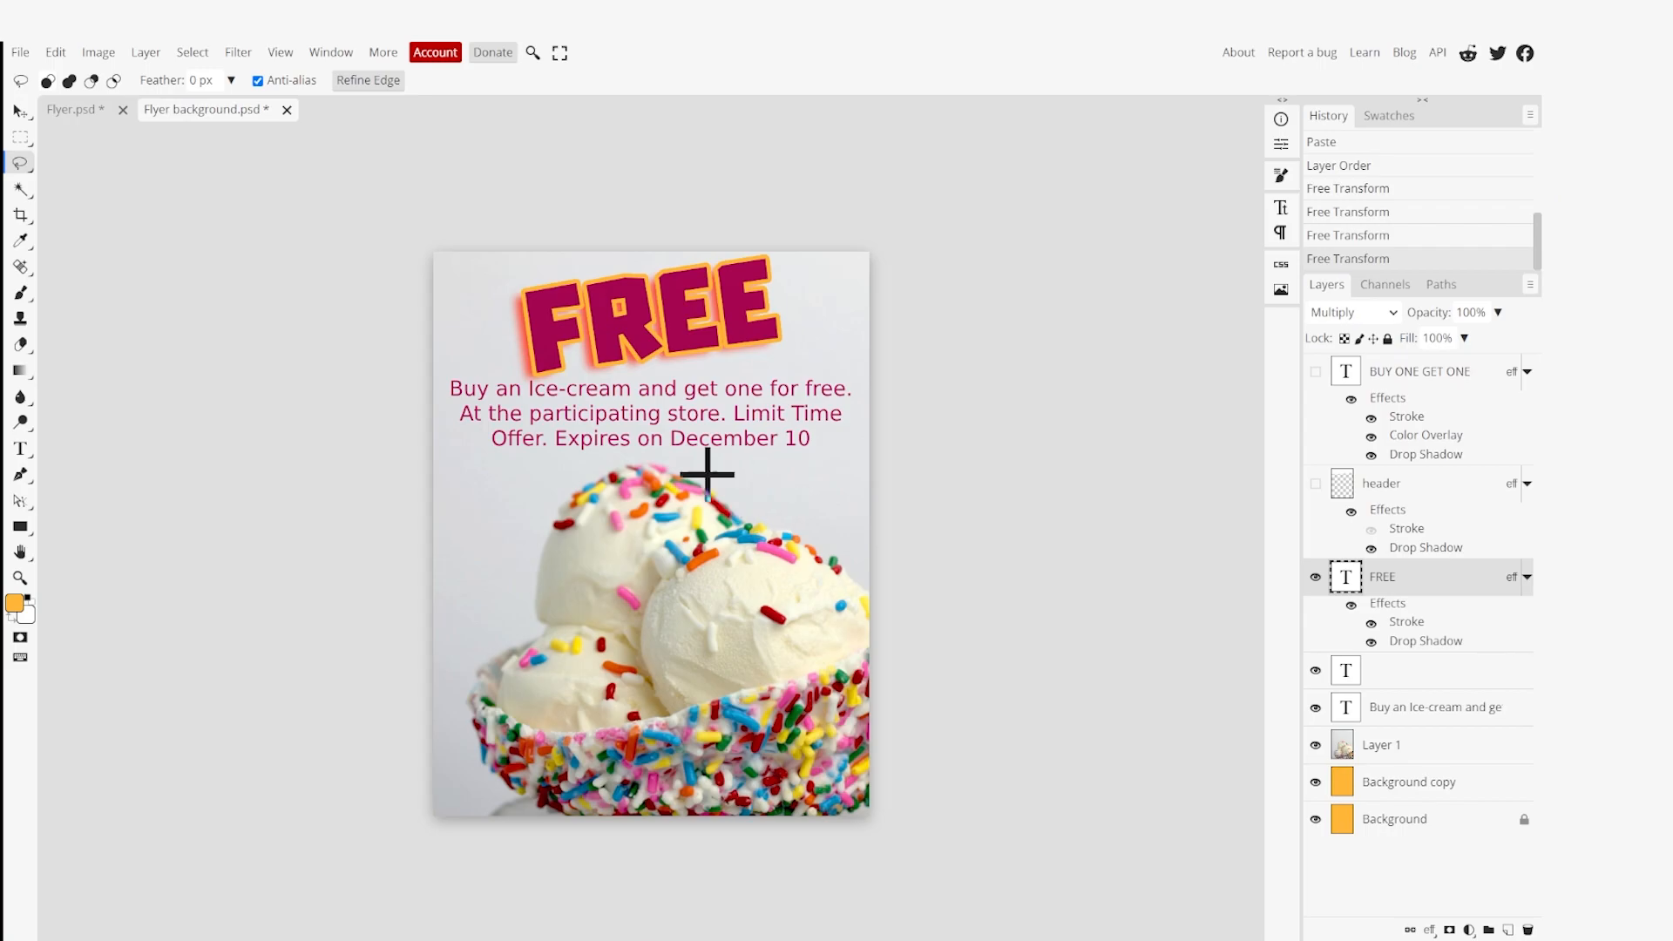
pyautogui.click(94, 110)
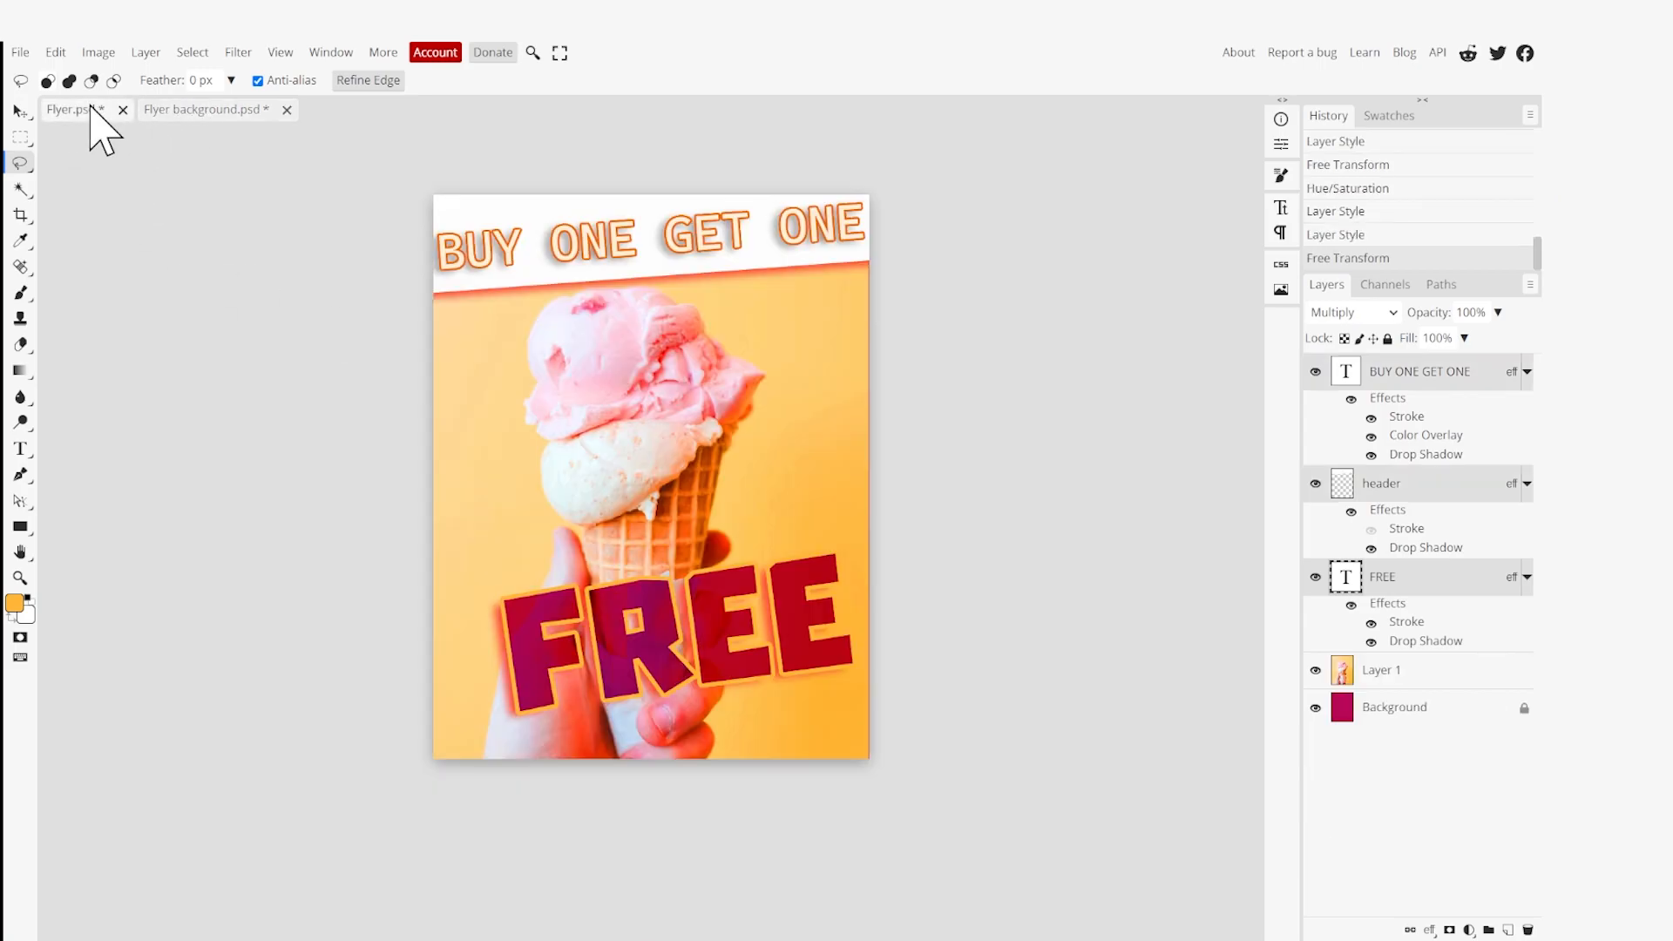
pyautogui.click(206, 111)
pyautogui.click(94, 111)
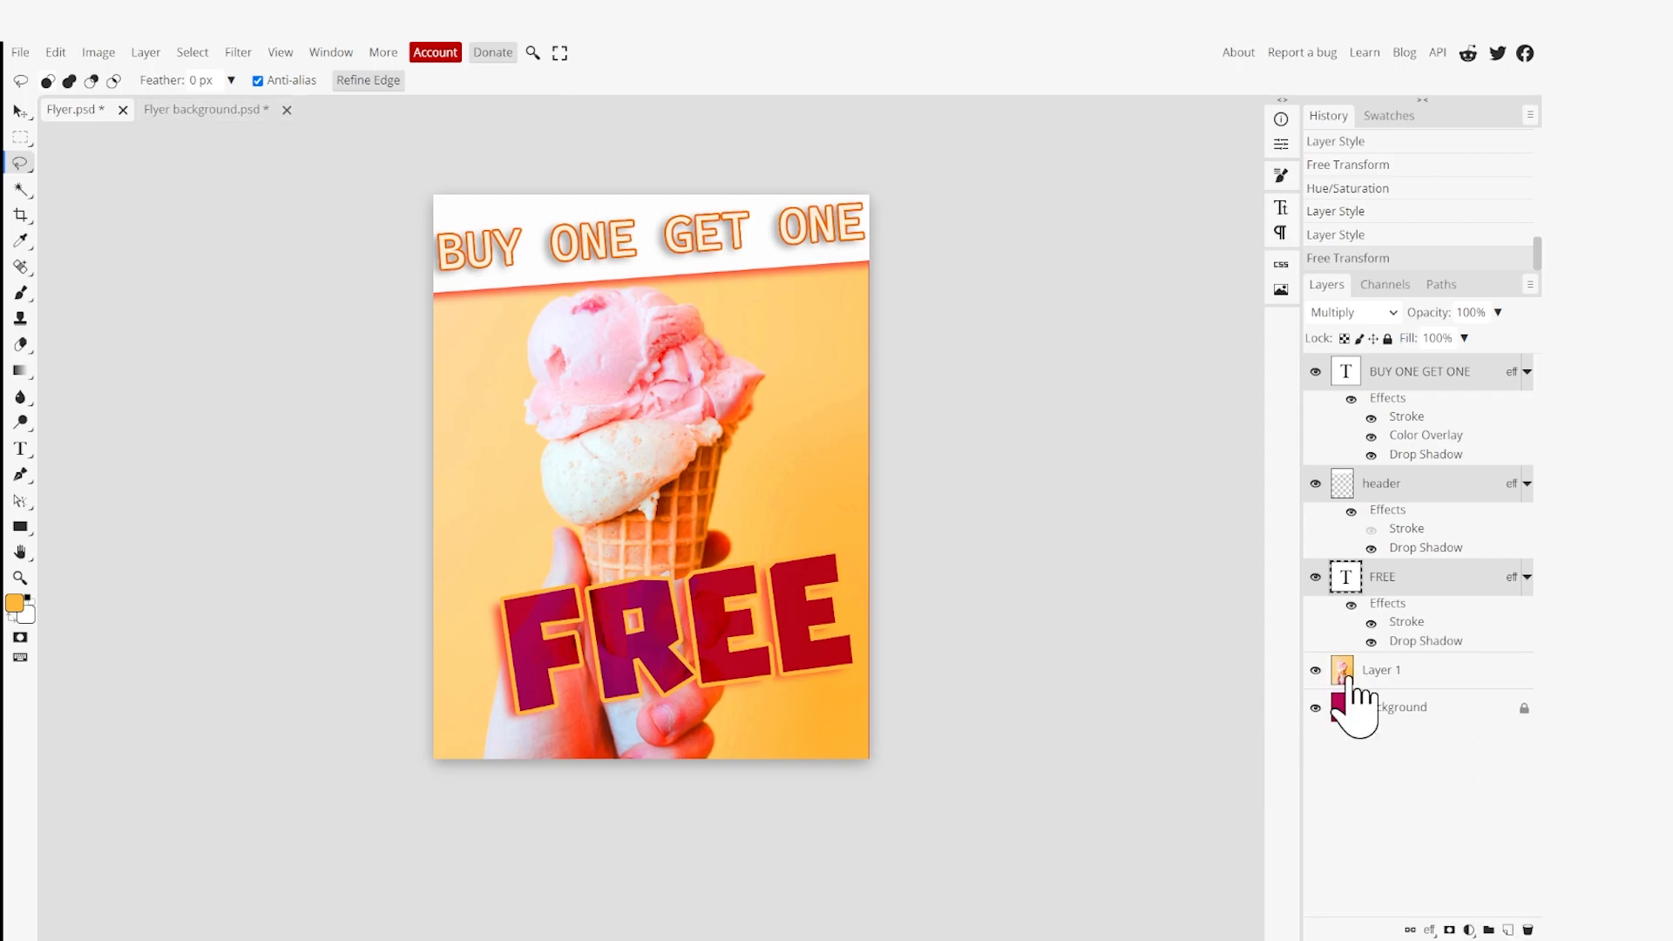
# Sample the grey backdrop near the lower-left corner of the Flyer background page as the foreground color.
pyautogui.click(214, 115)
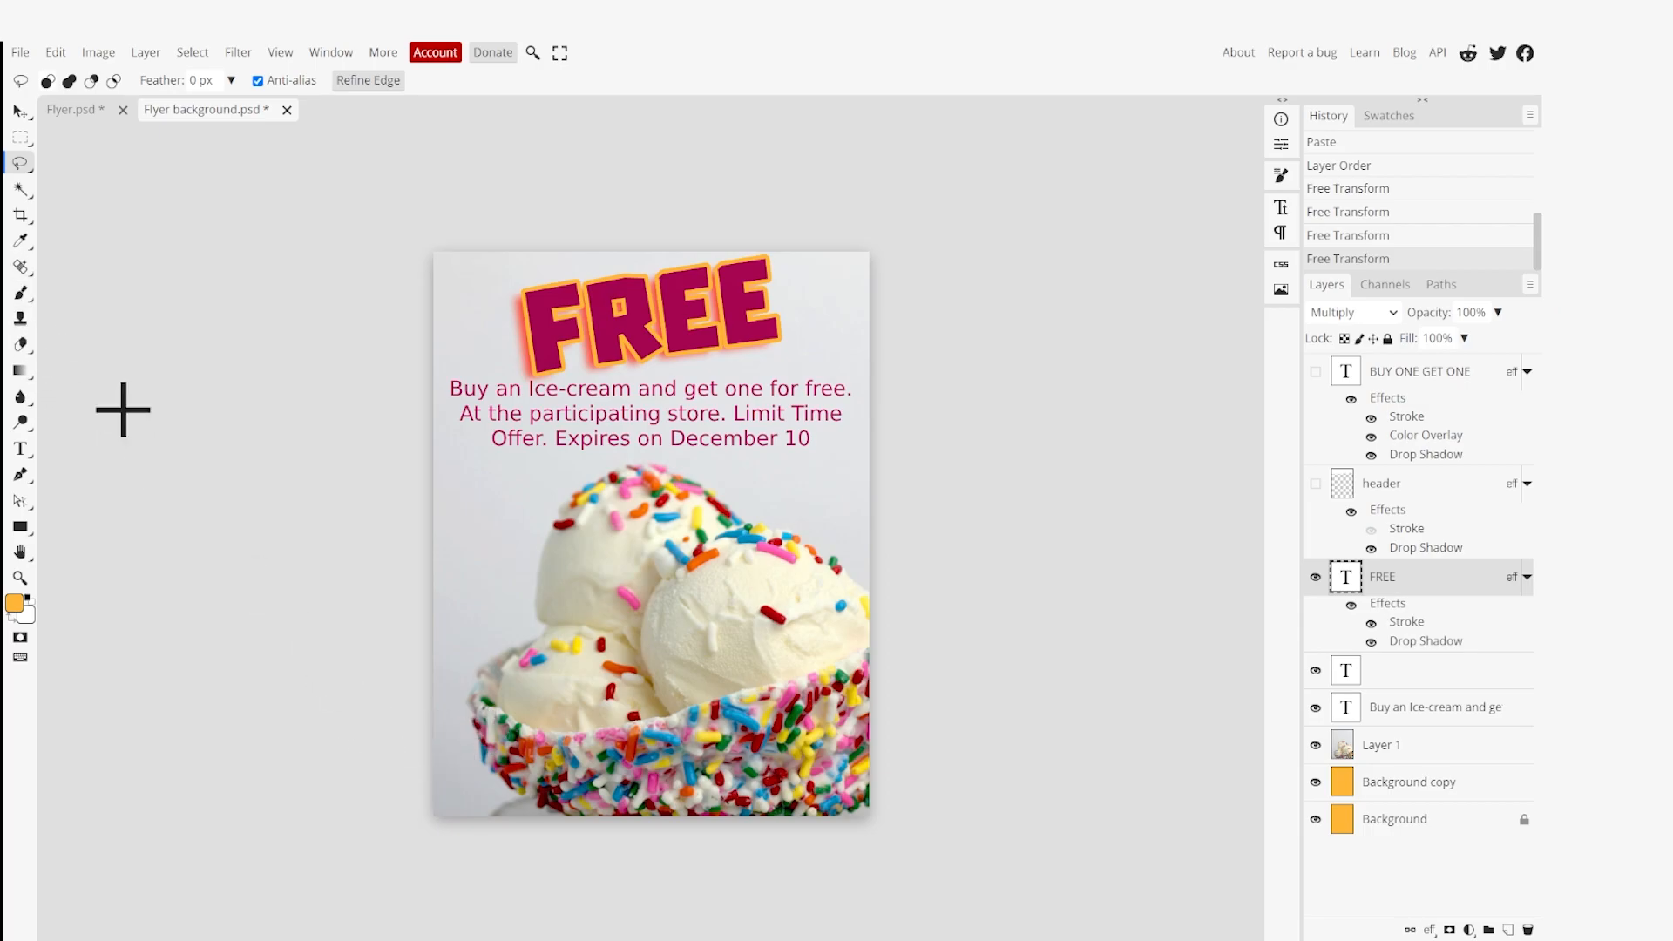
pyautogui.click(21, 241)
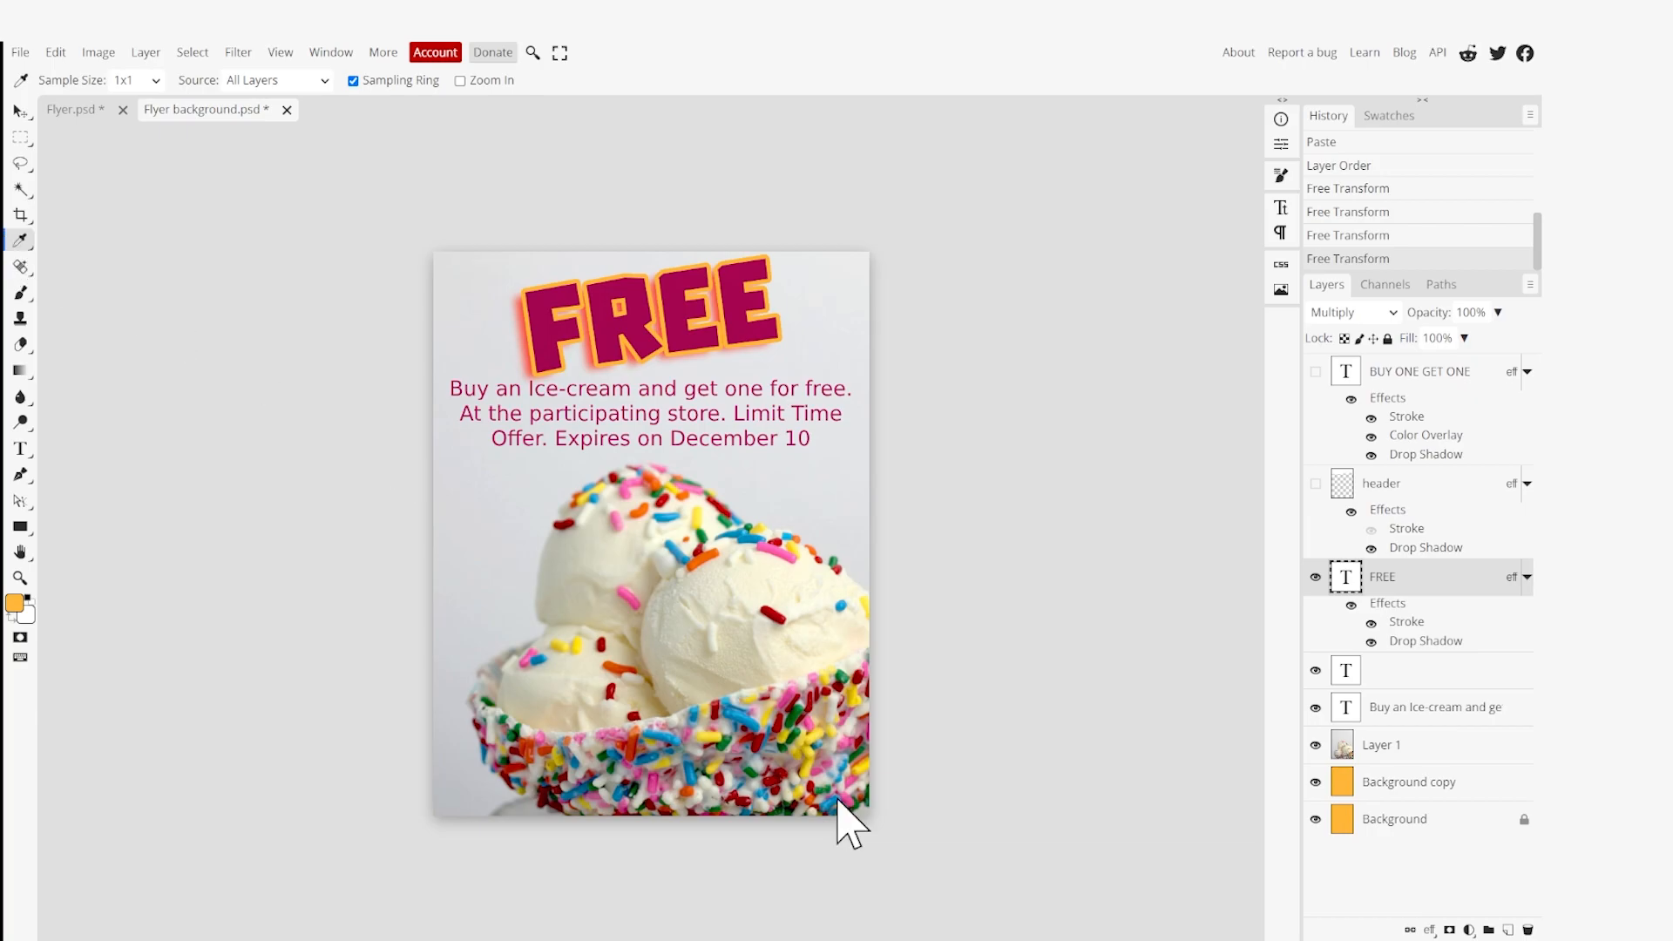
pyautogui.click(448, 760)
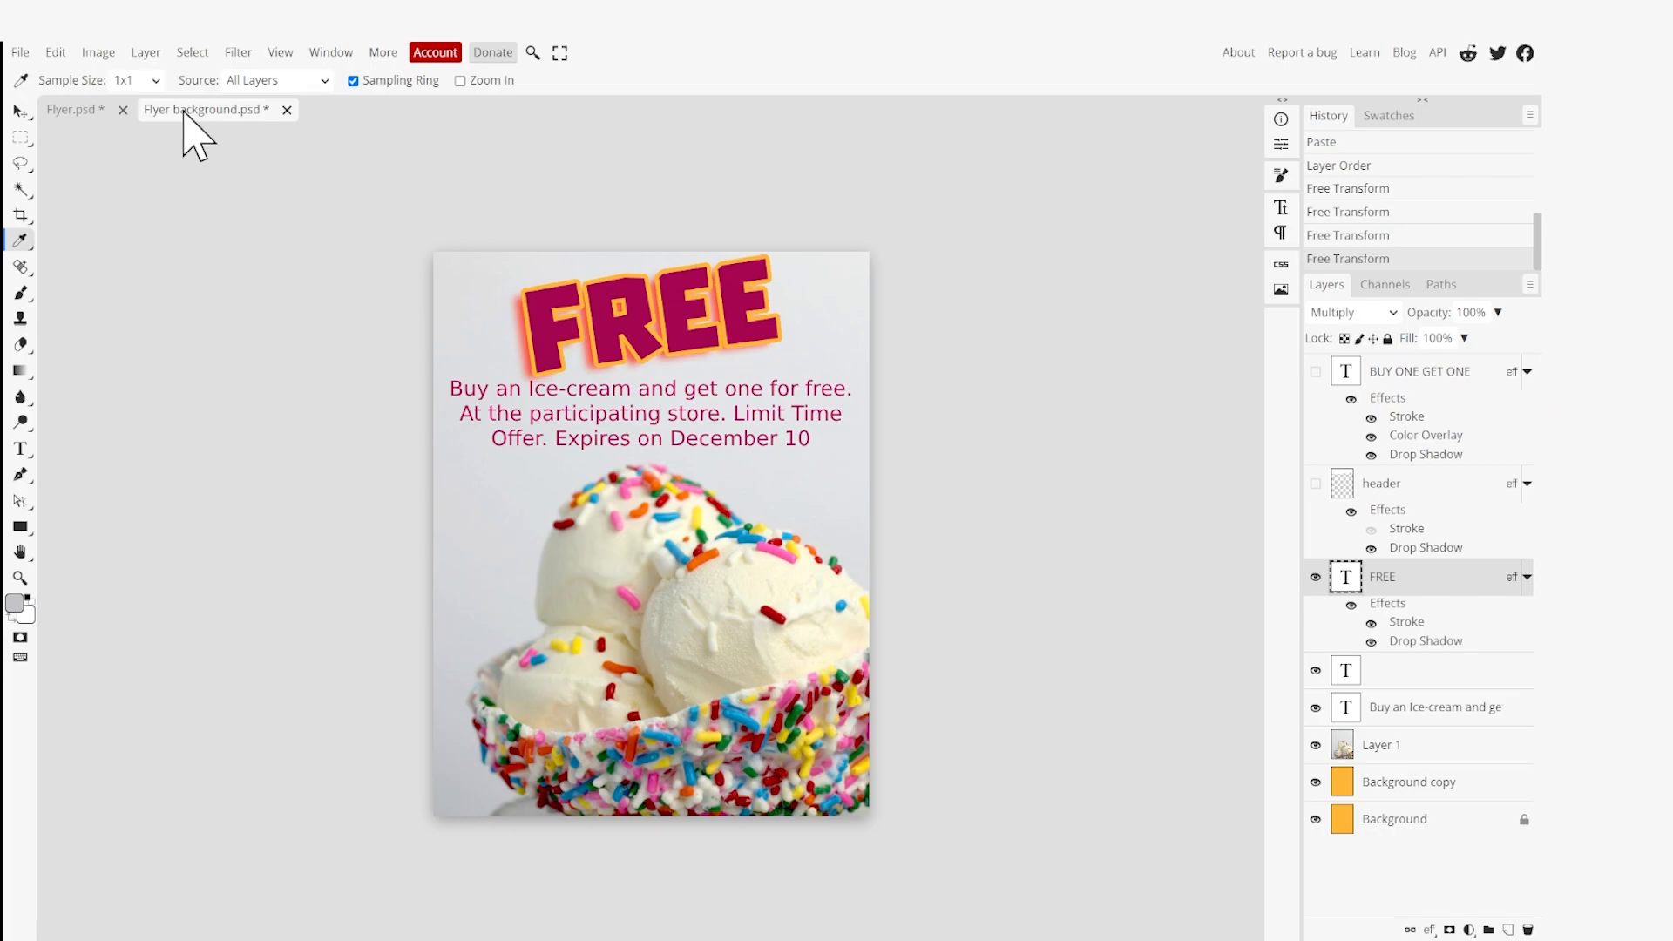
# Fill the Background layer of Flyer with the sampled grey foreground color in Normal mode at 100% opacity.
pyautogui.click(74, 109)
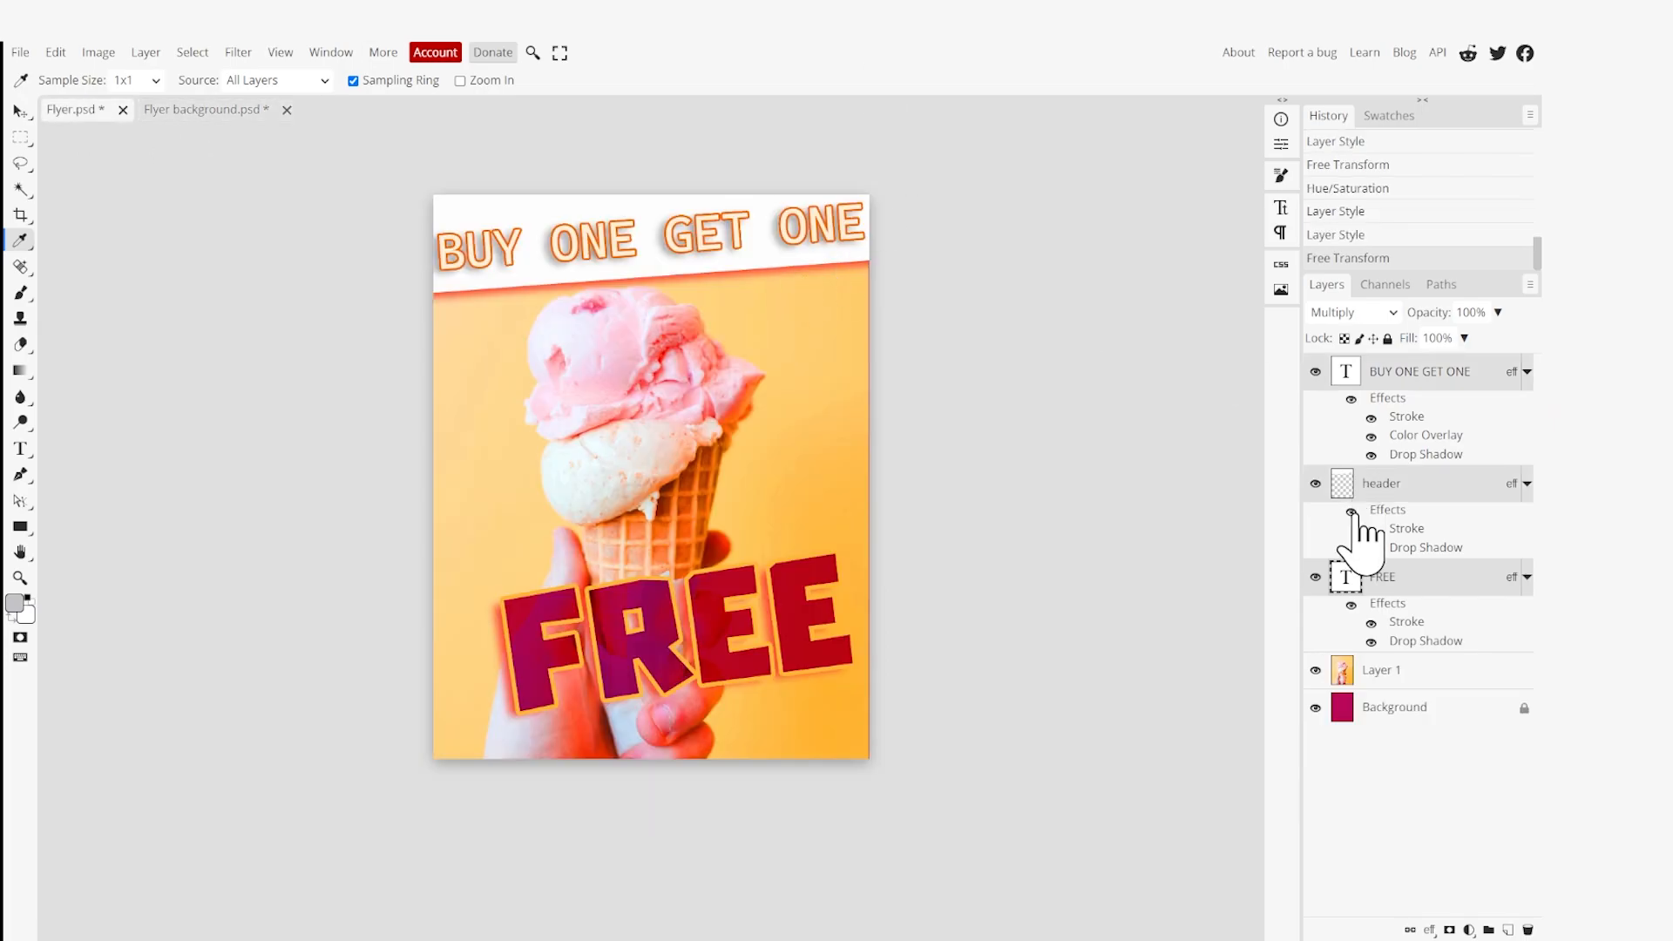
pyautogui.click(1375, 721)
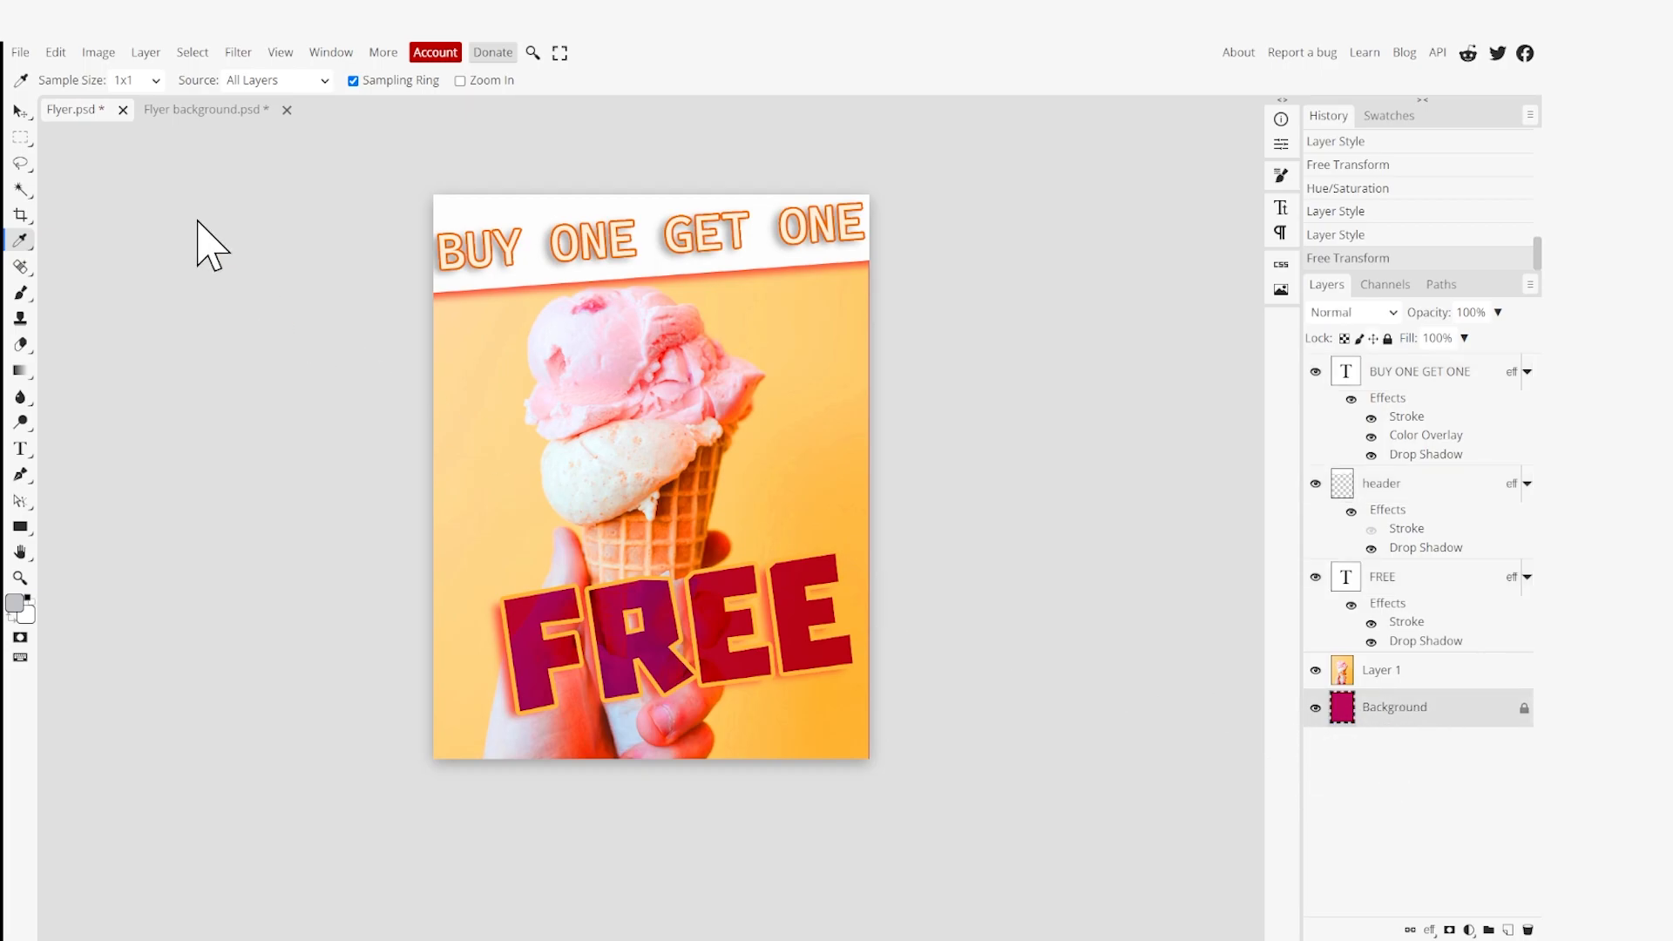
pyautogui.click(54, 54)
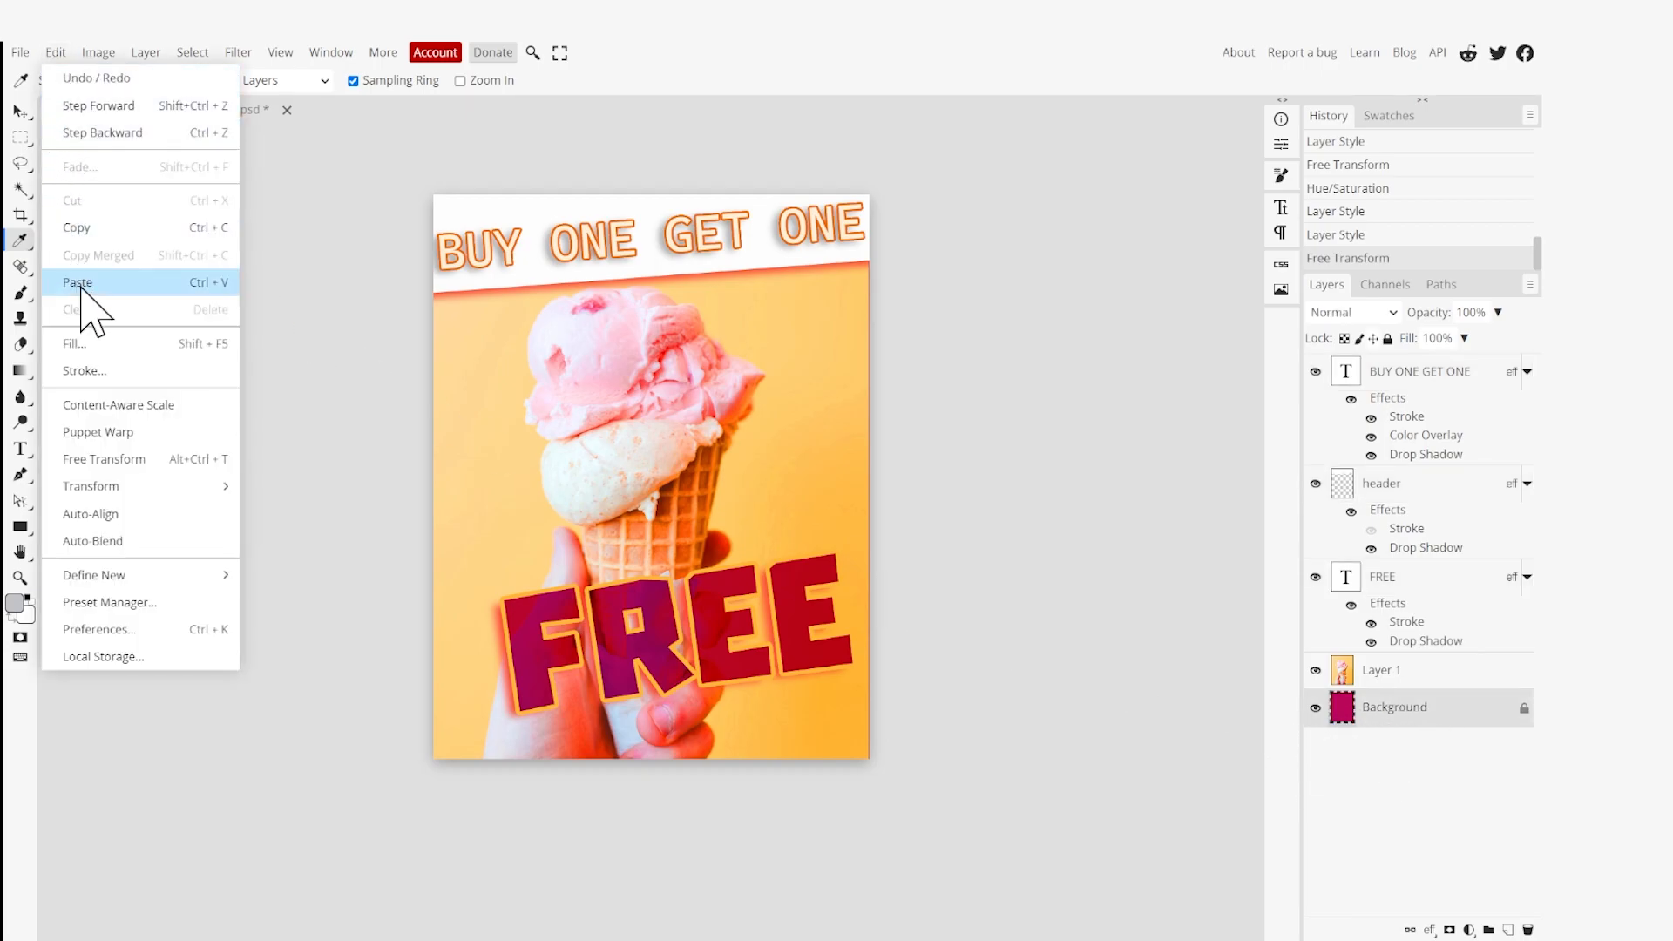
pyautogui.click(106, 347)
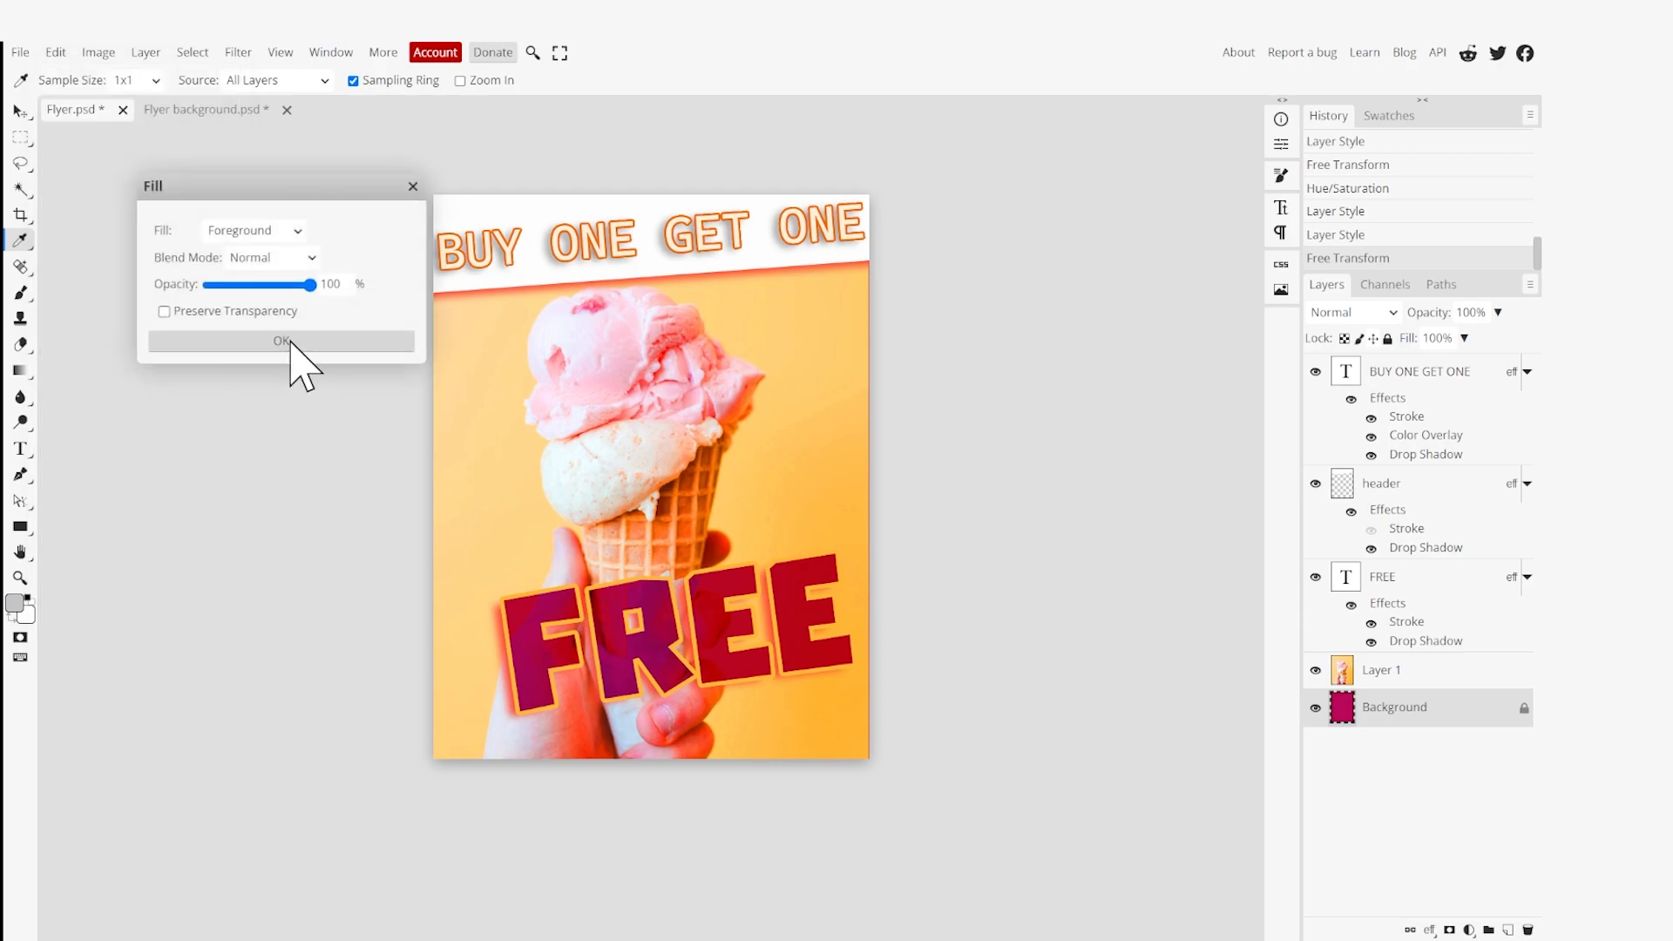
pyautogui.click(291, 341)
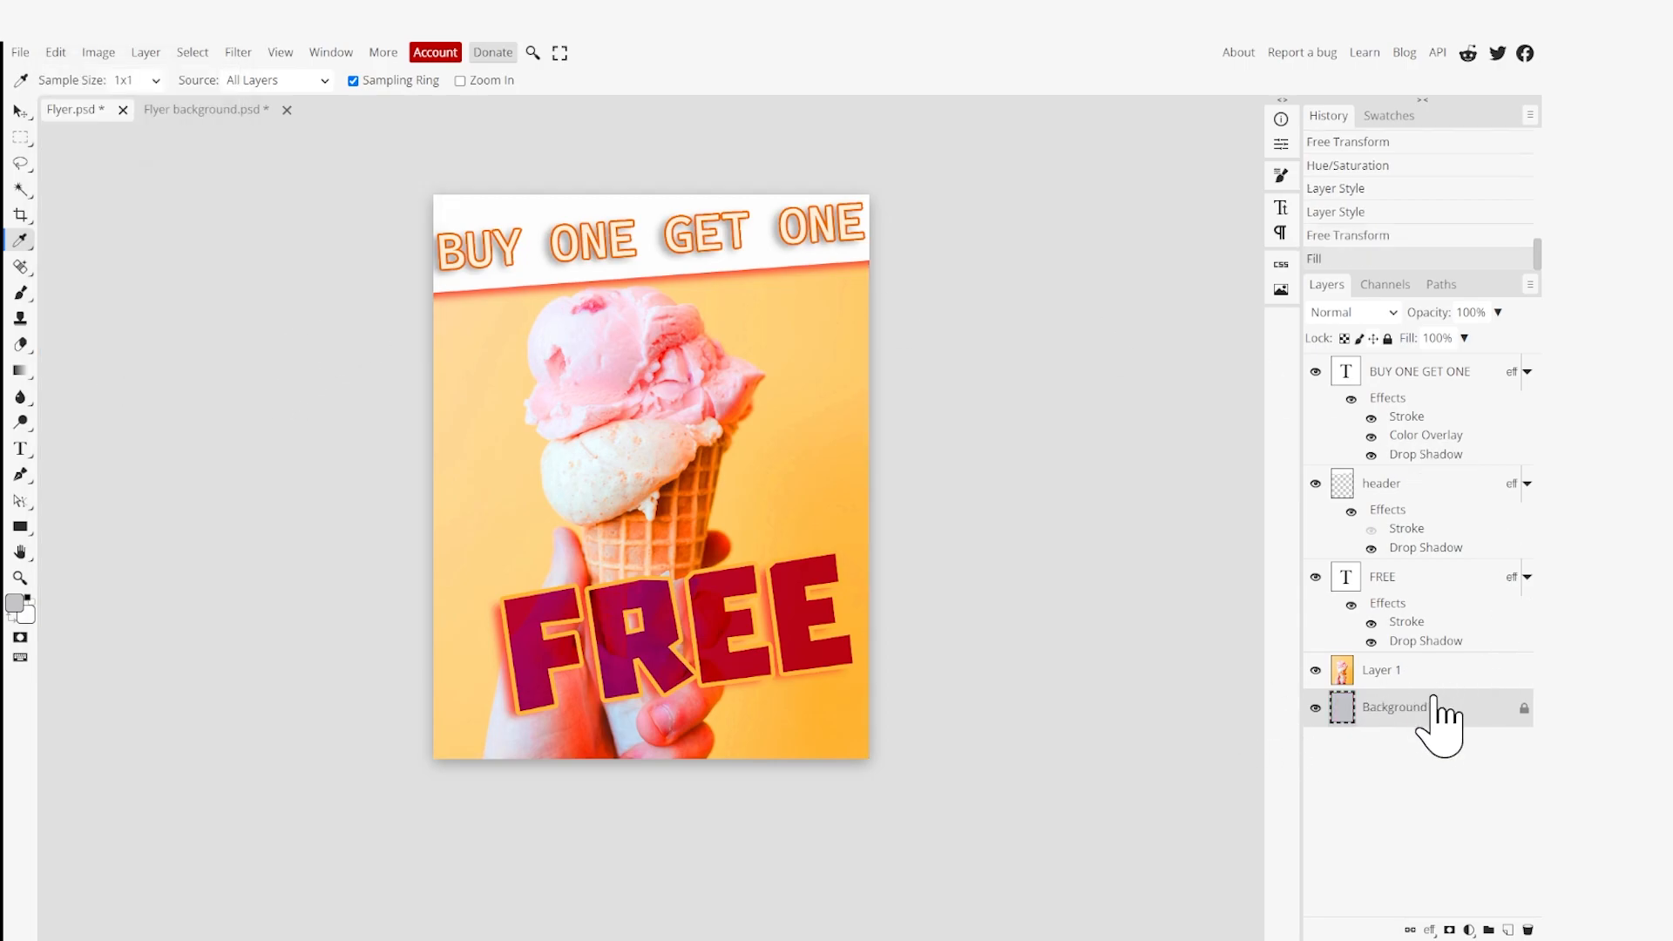
# Move the Background layer above Layer 1 to preview the grey fill, and put Layer 1 back above it.
pyautogui.moveTo(1442, 710); pyautogui.dragTo(1420, 658)
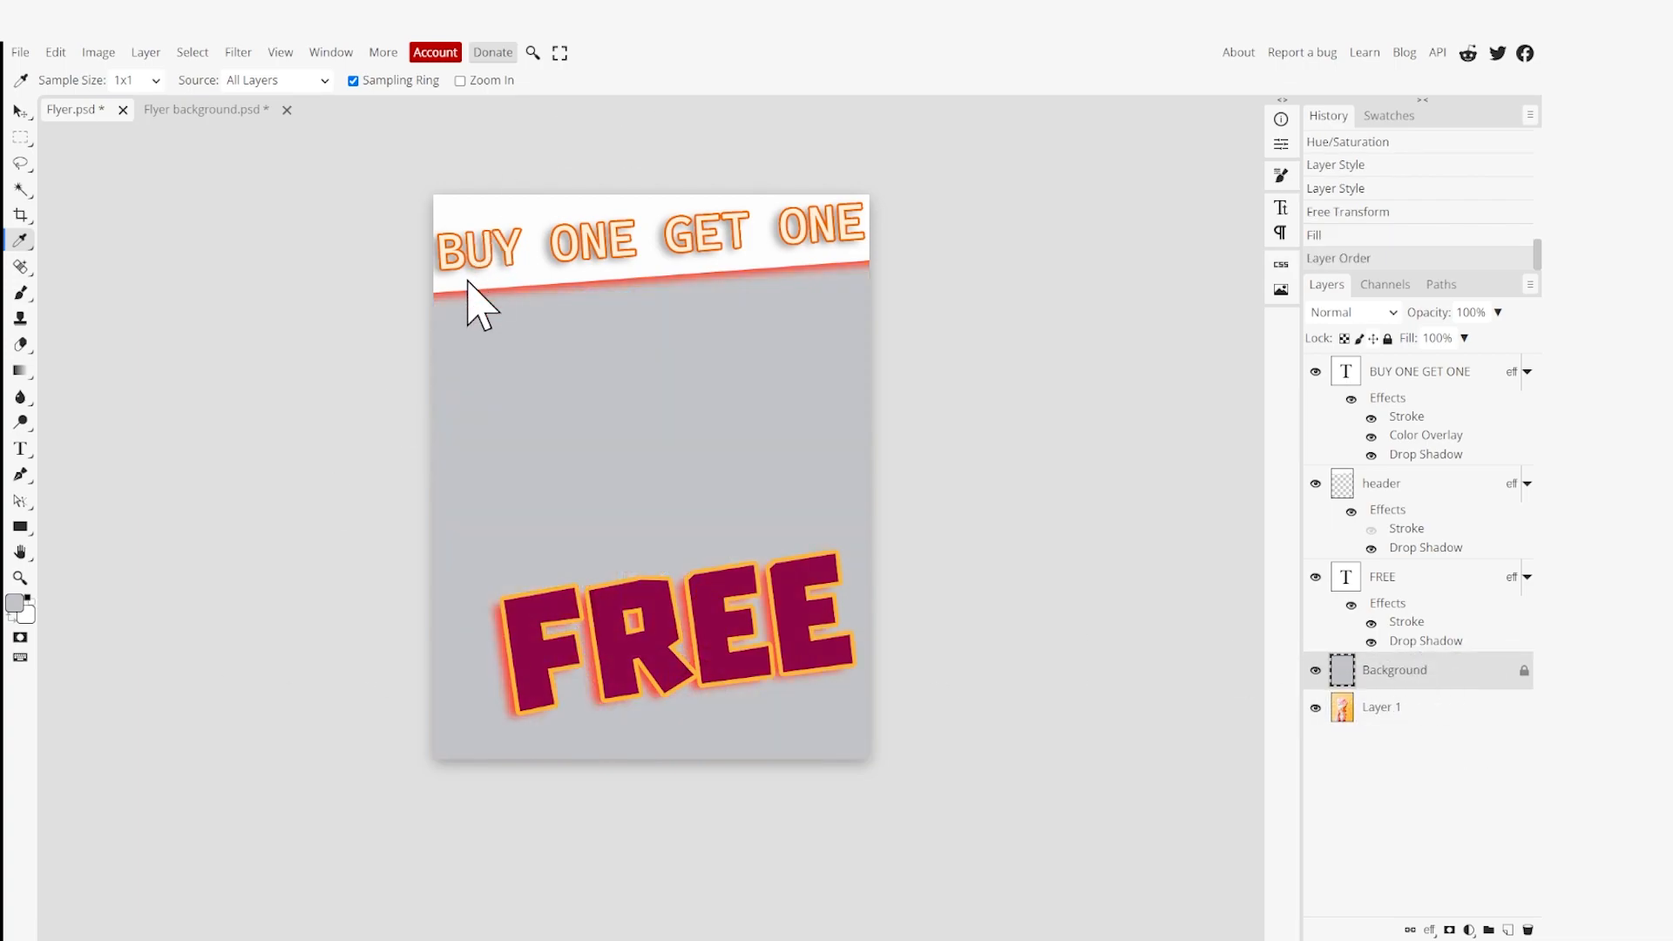
pyautogui.moveTo(1344, 717); pyautogui.dragTo(1370, 688)
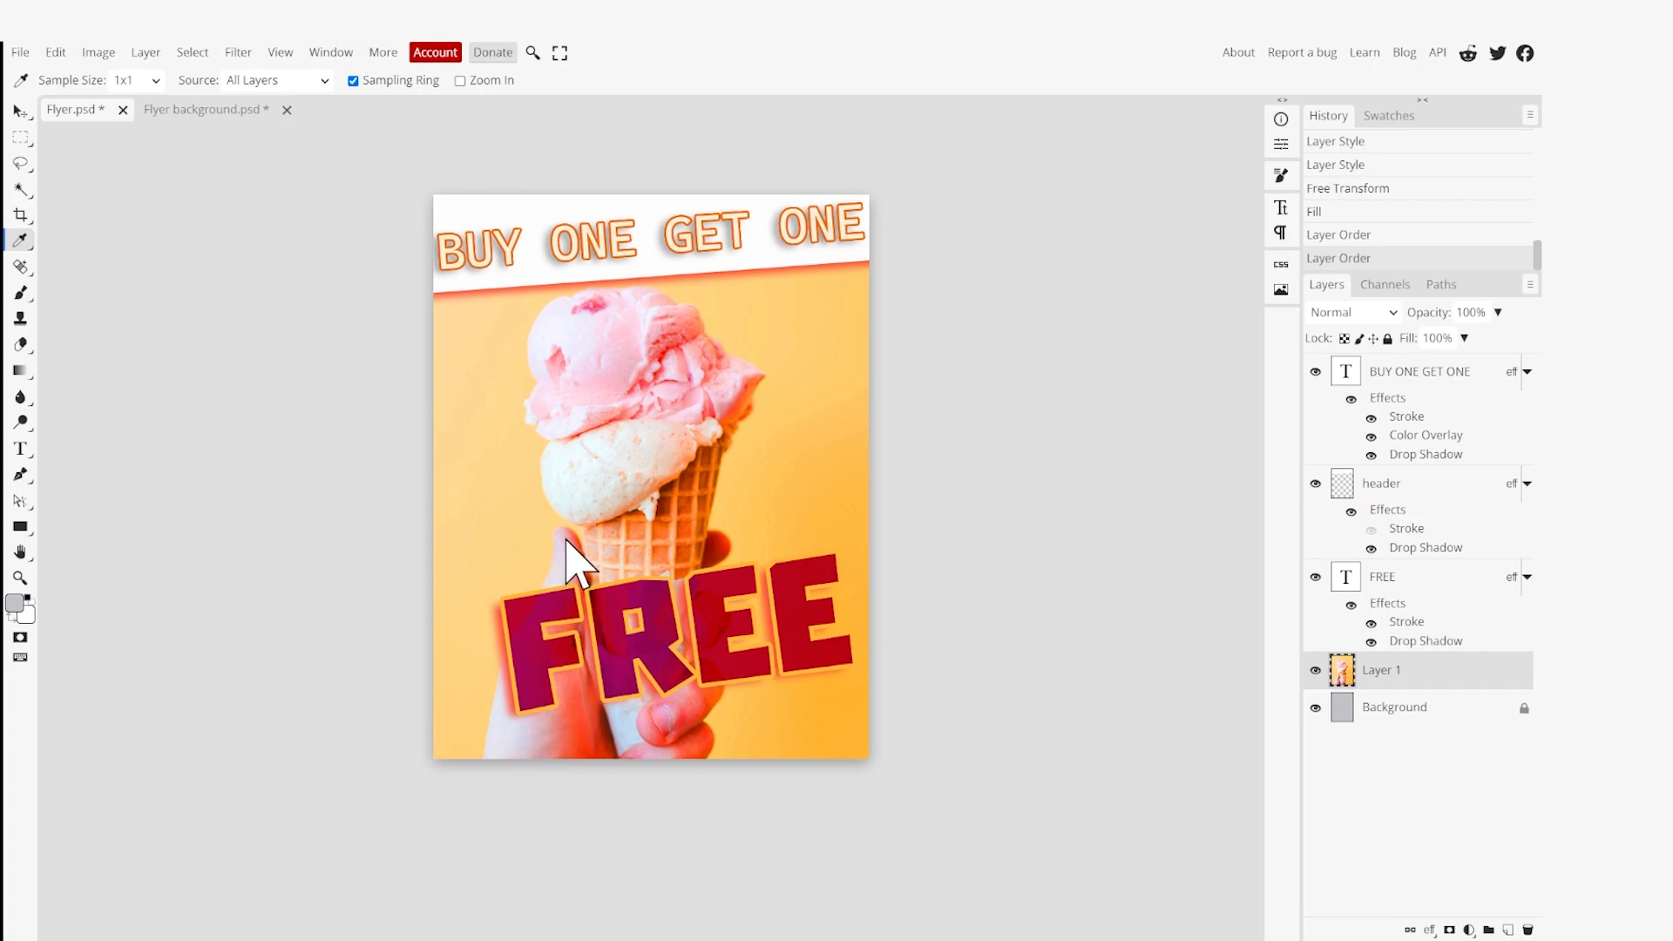
# Hide the FREE, header and BUY ONE GET ONE layers on the Flyer front.
pyautogui.click(1315, 577)
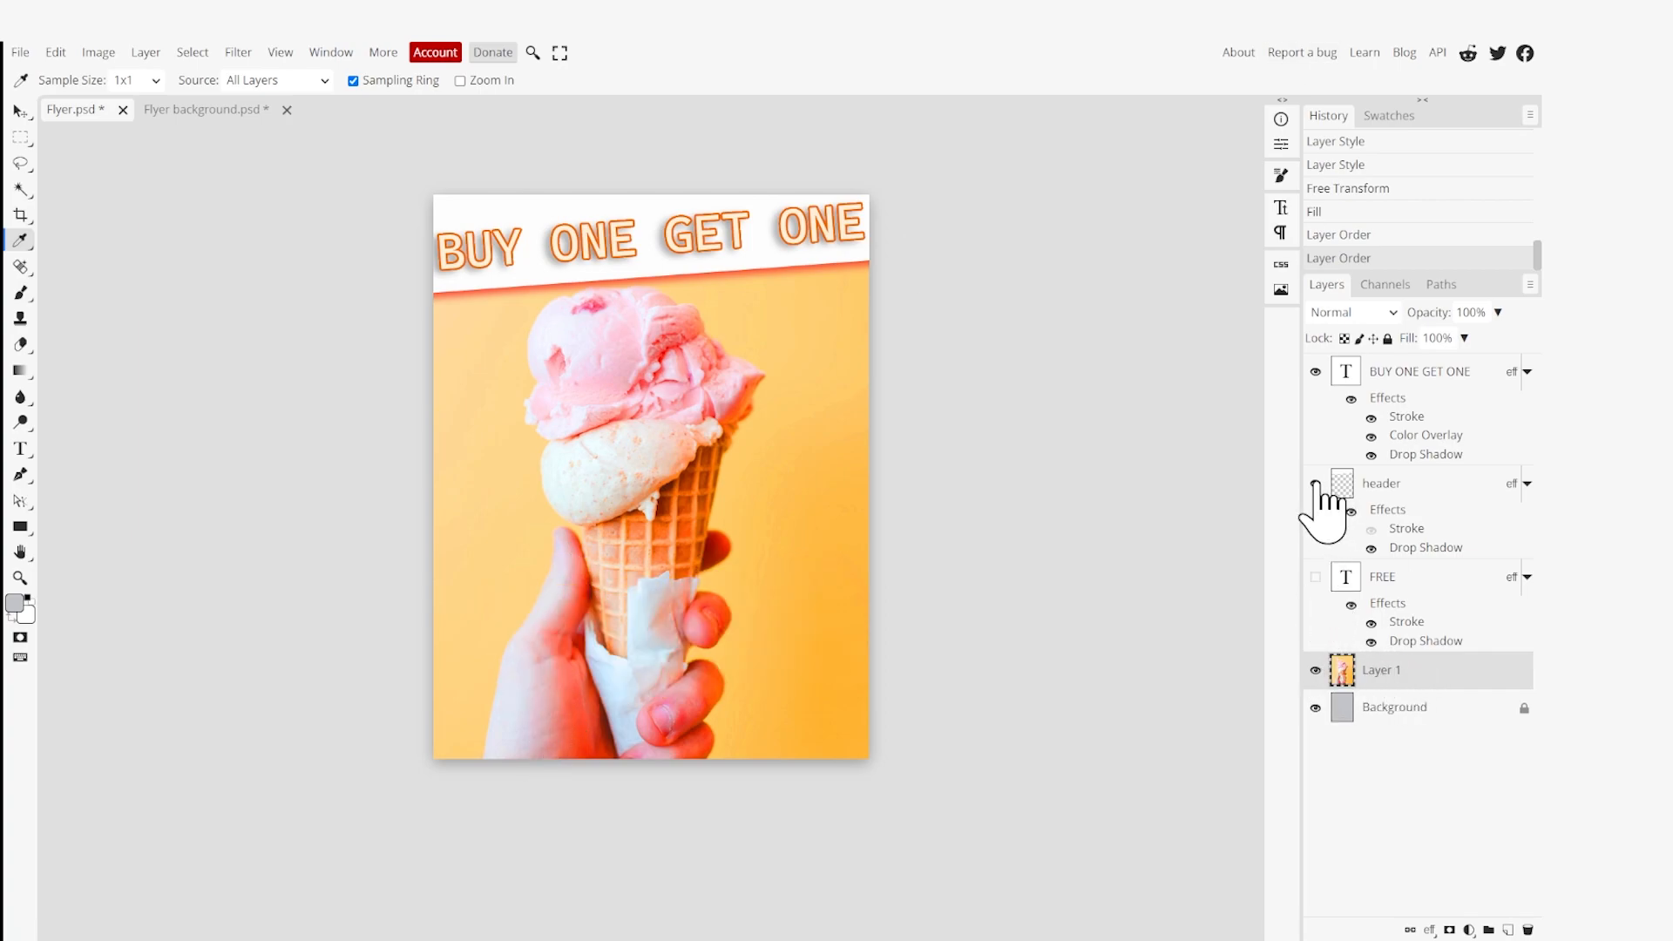
pyautogui.click(1316, 484)
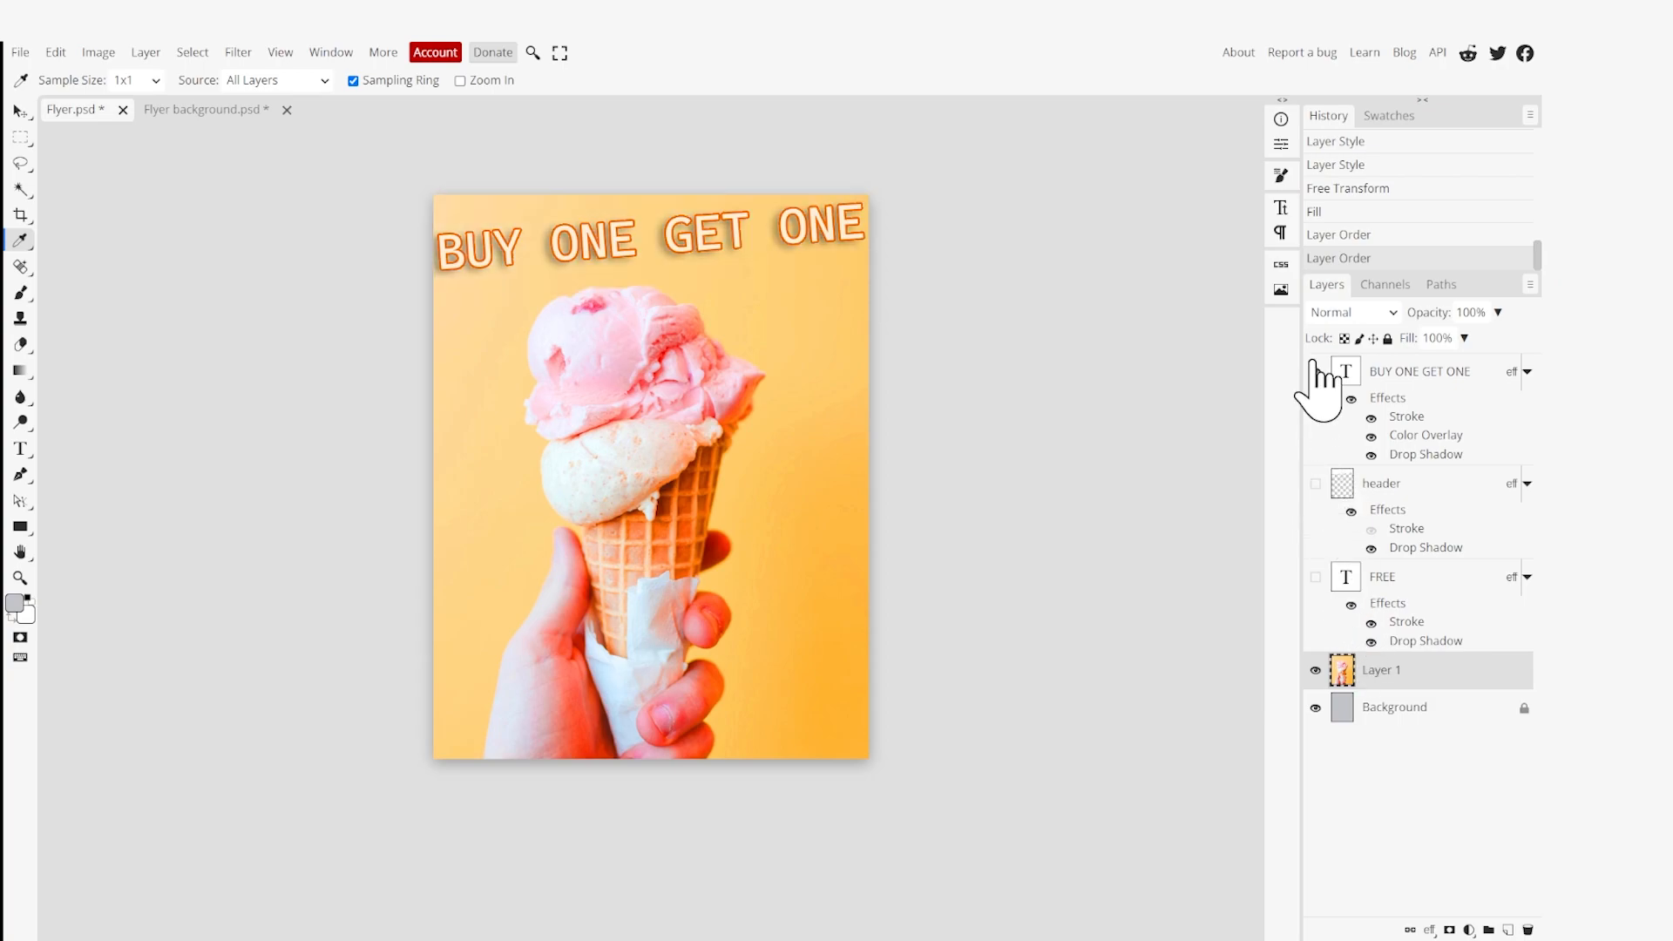
pyautogui.click(1316, 371)
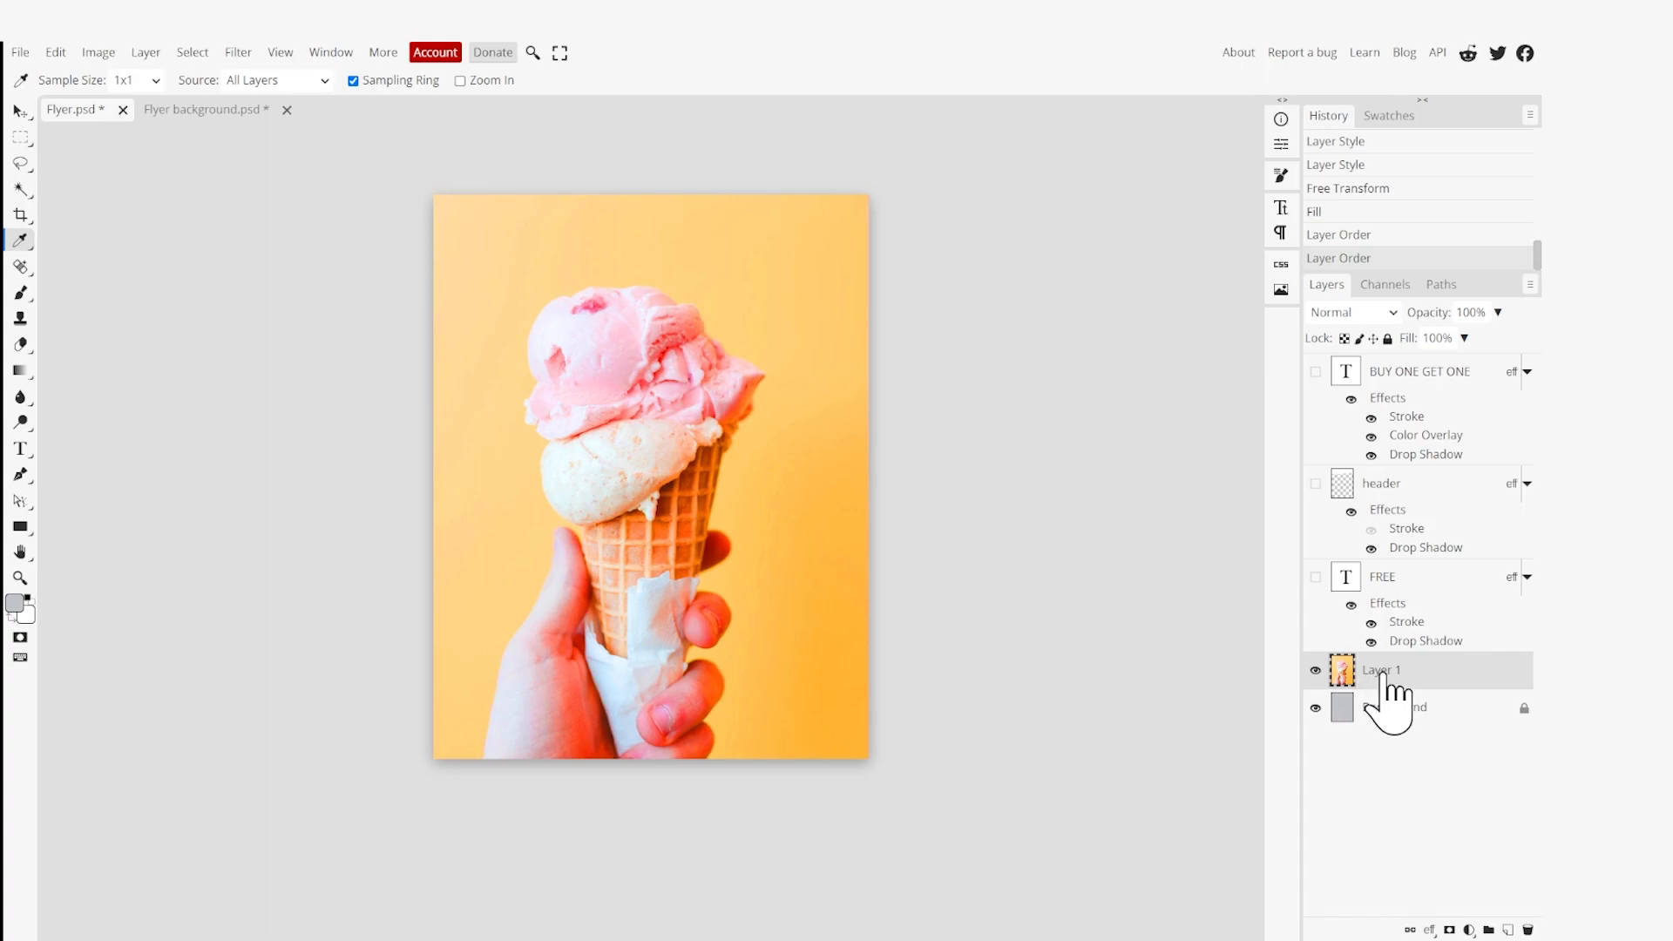
# Set the opacity of Layer 1 to 90% and the foreground color to black.
pyautogui.rightClick(19, 200)
pyautogui.click(64, 169)
pyautogui.press('9')
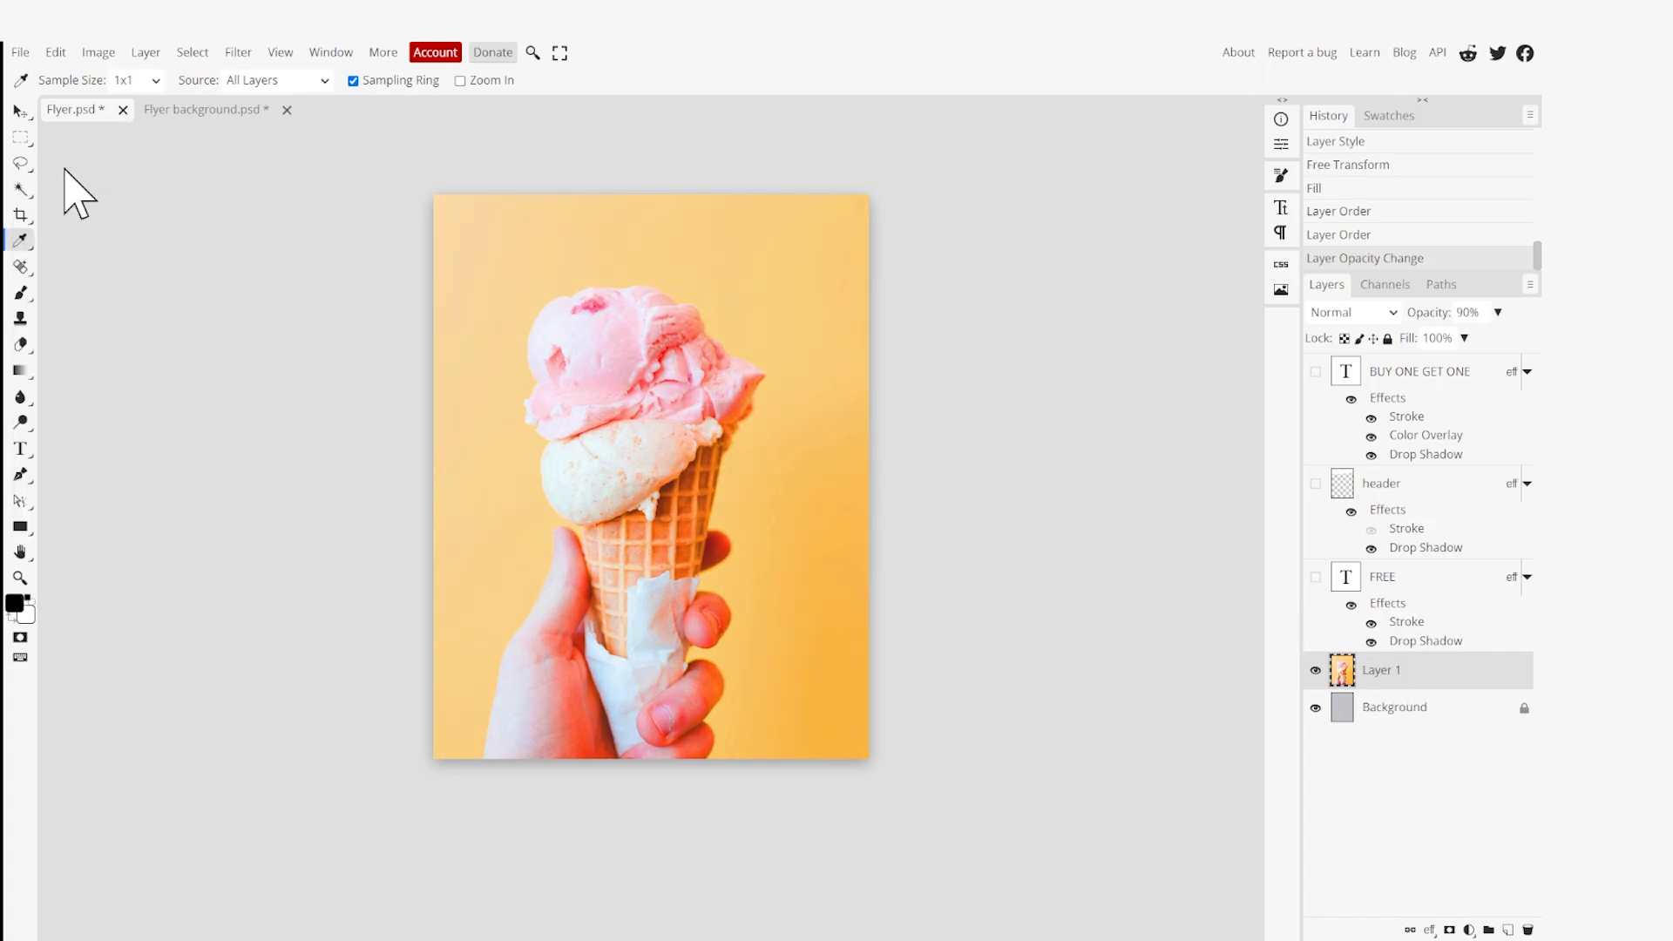
# Select the ice cream scoops and cone on Layer 1 with the Object Selection tool.
pyautogui.click(16, 191)
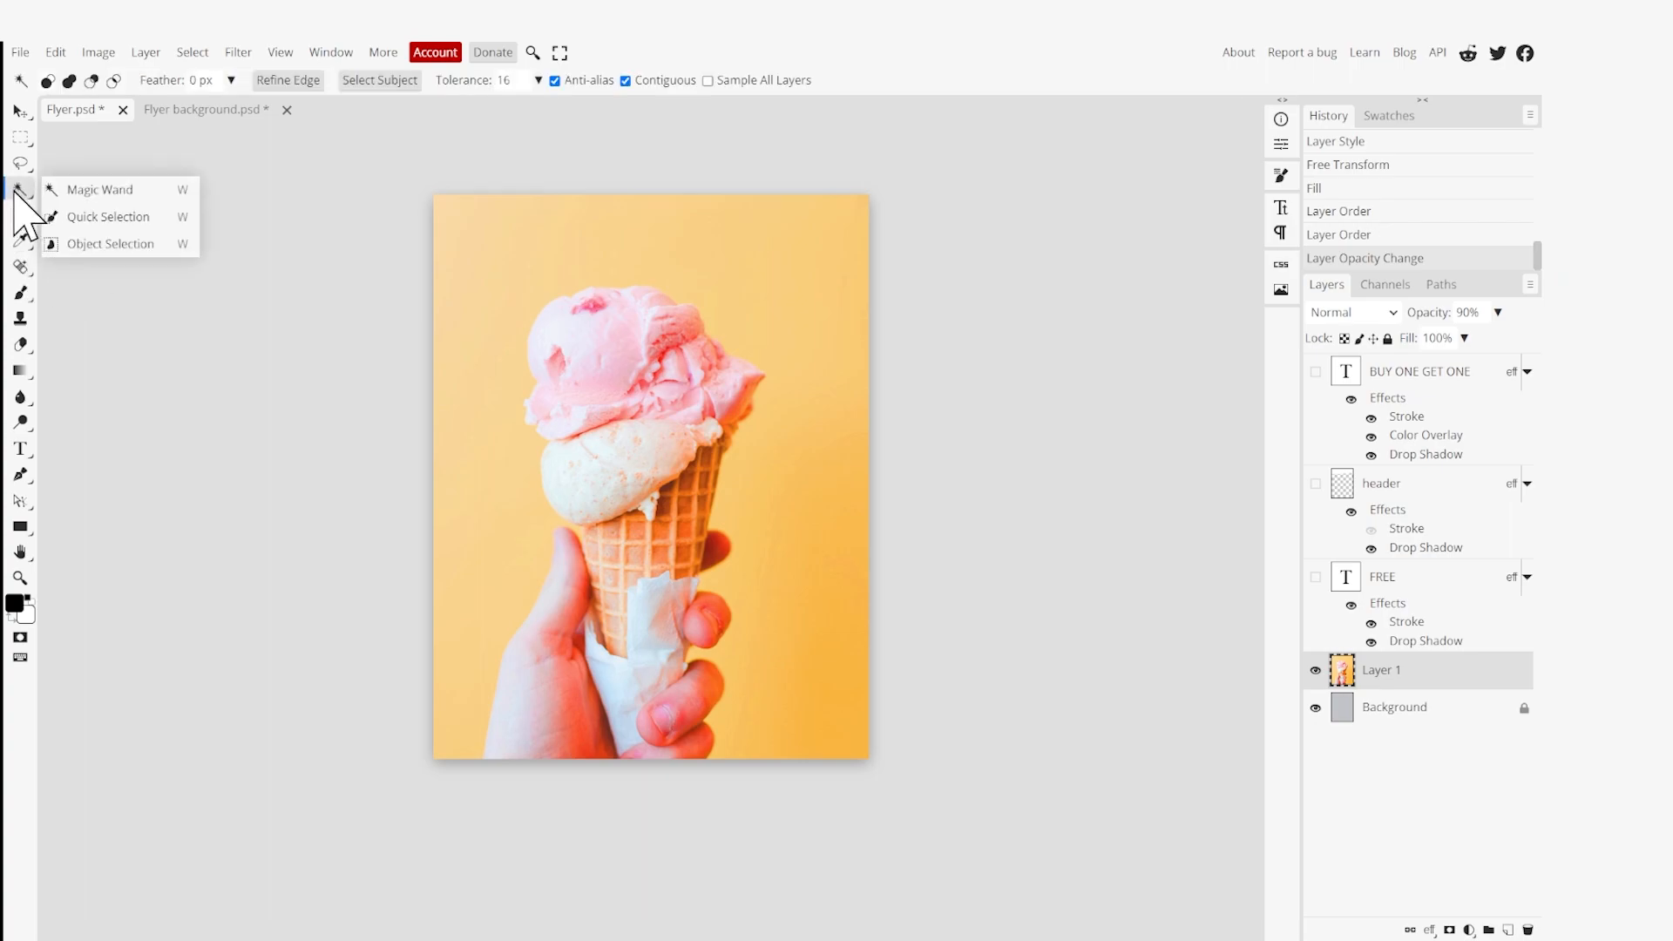
pyautogui.click(95, 244)
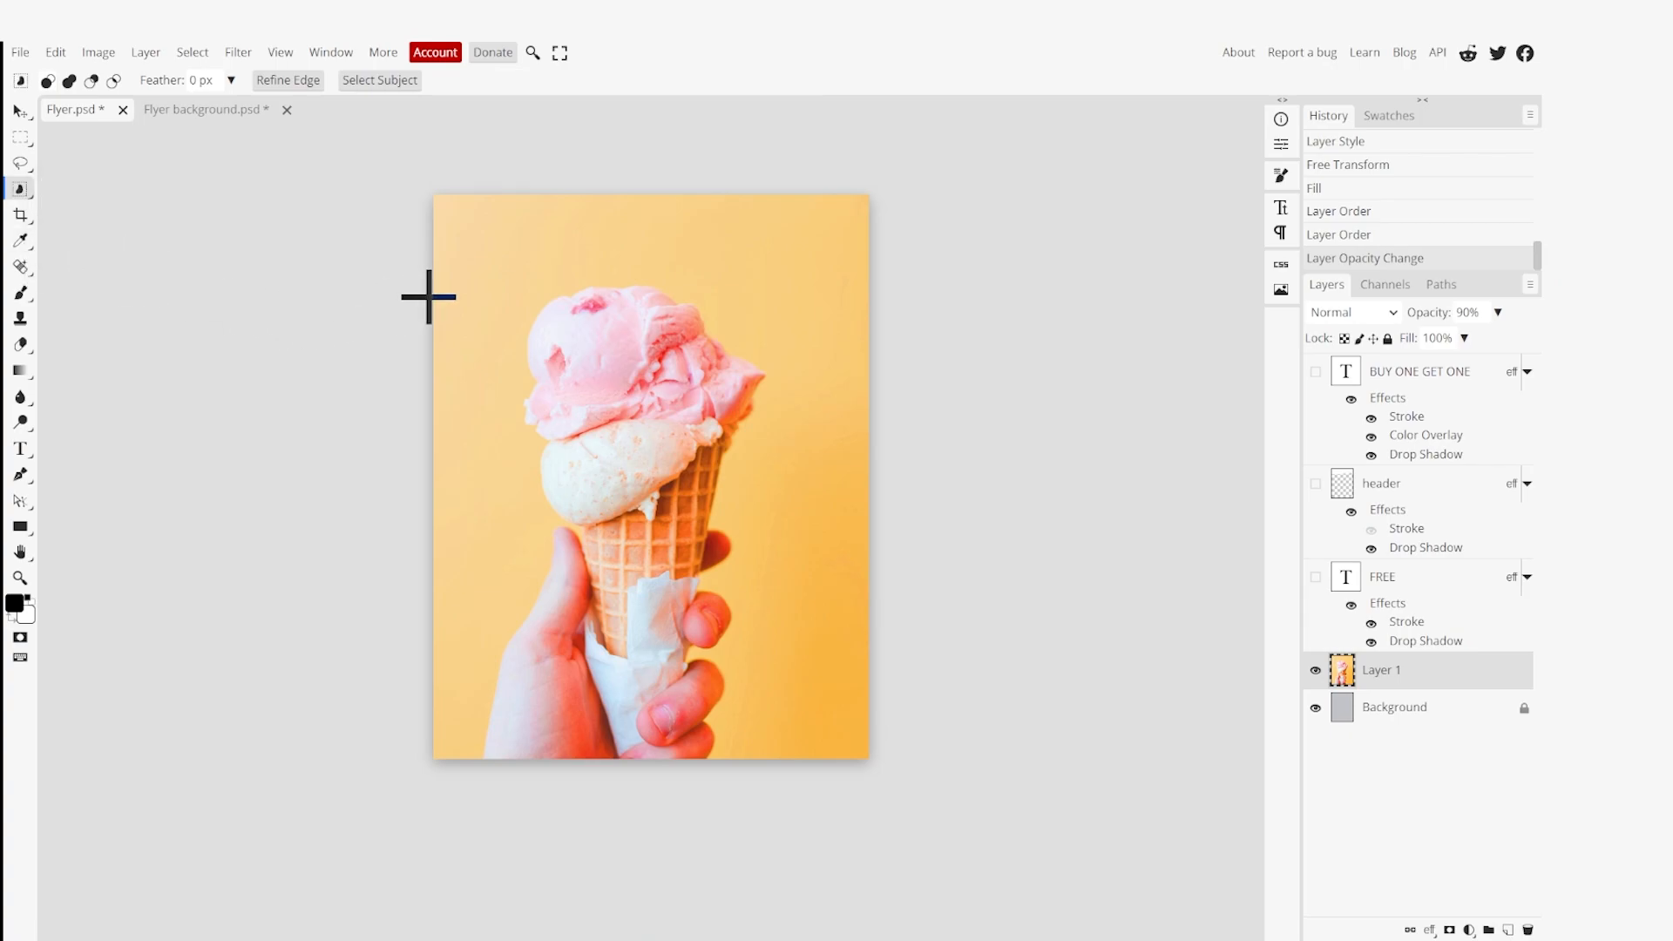
pyautogui.moveTo(466, 271); pyautogui.dragTo(762, 786)
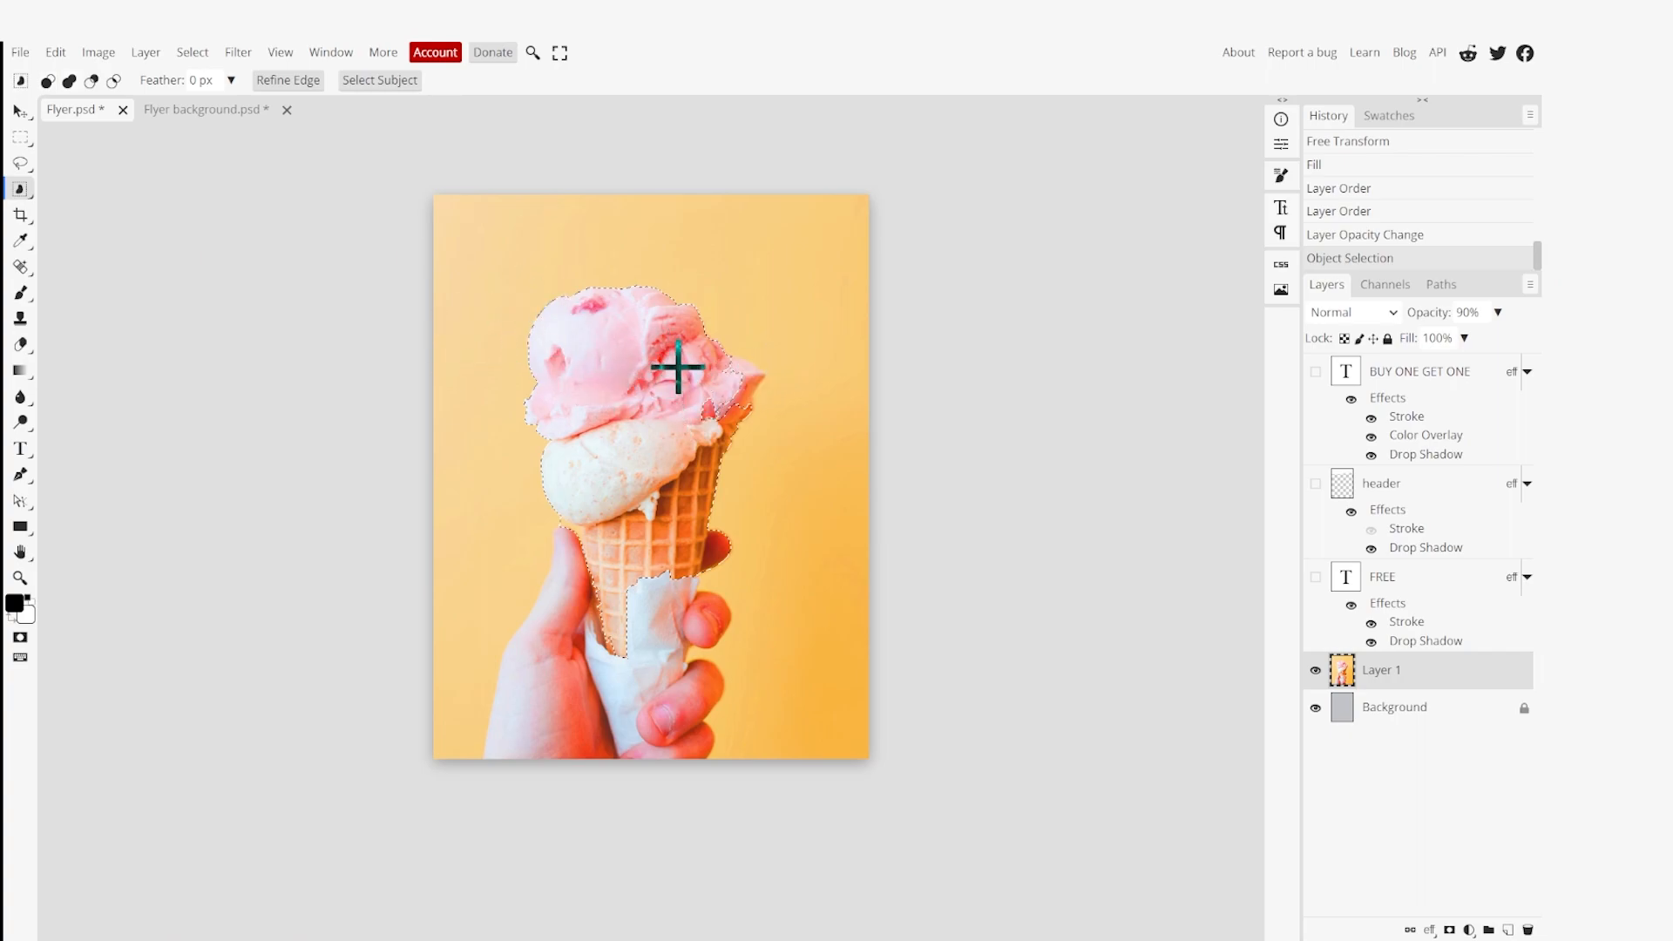
pyautogui.moveTo(725, 386); pyautogui.dragTo(811, 511)
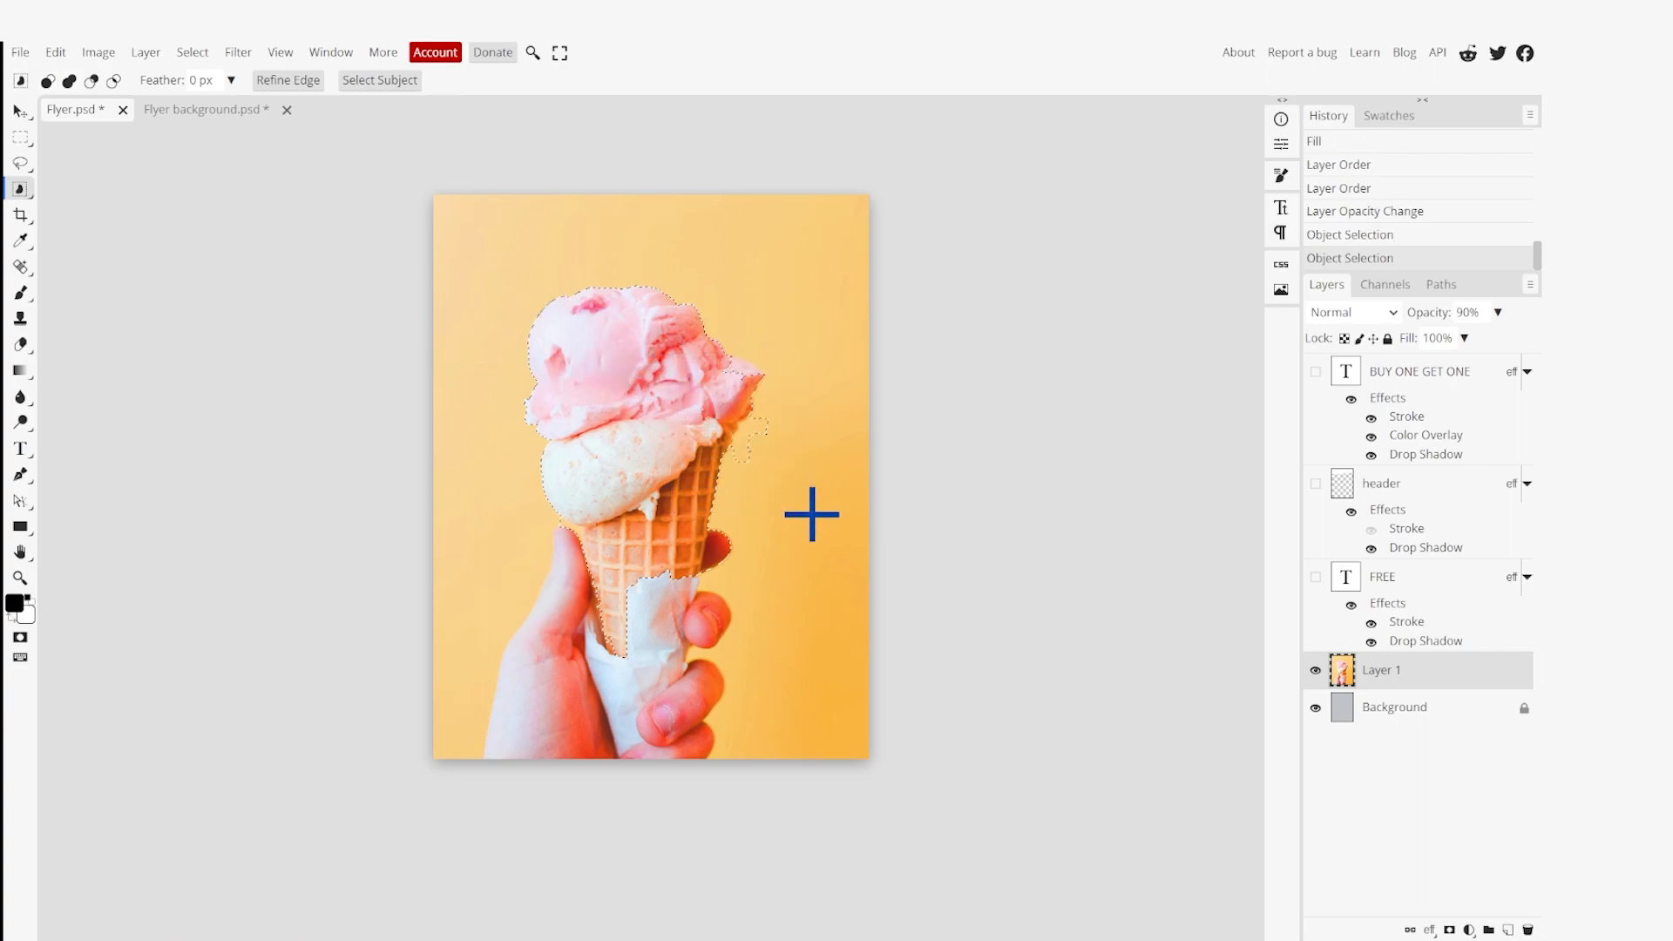
pyautogui.moveTo(681, 321); pyautogui.dragTo(814, 467)
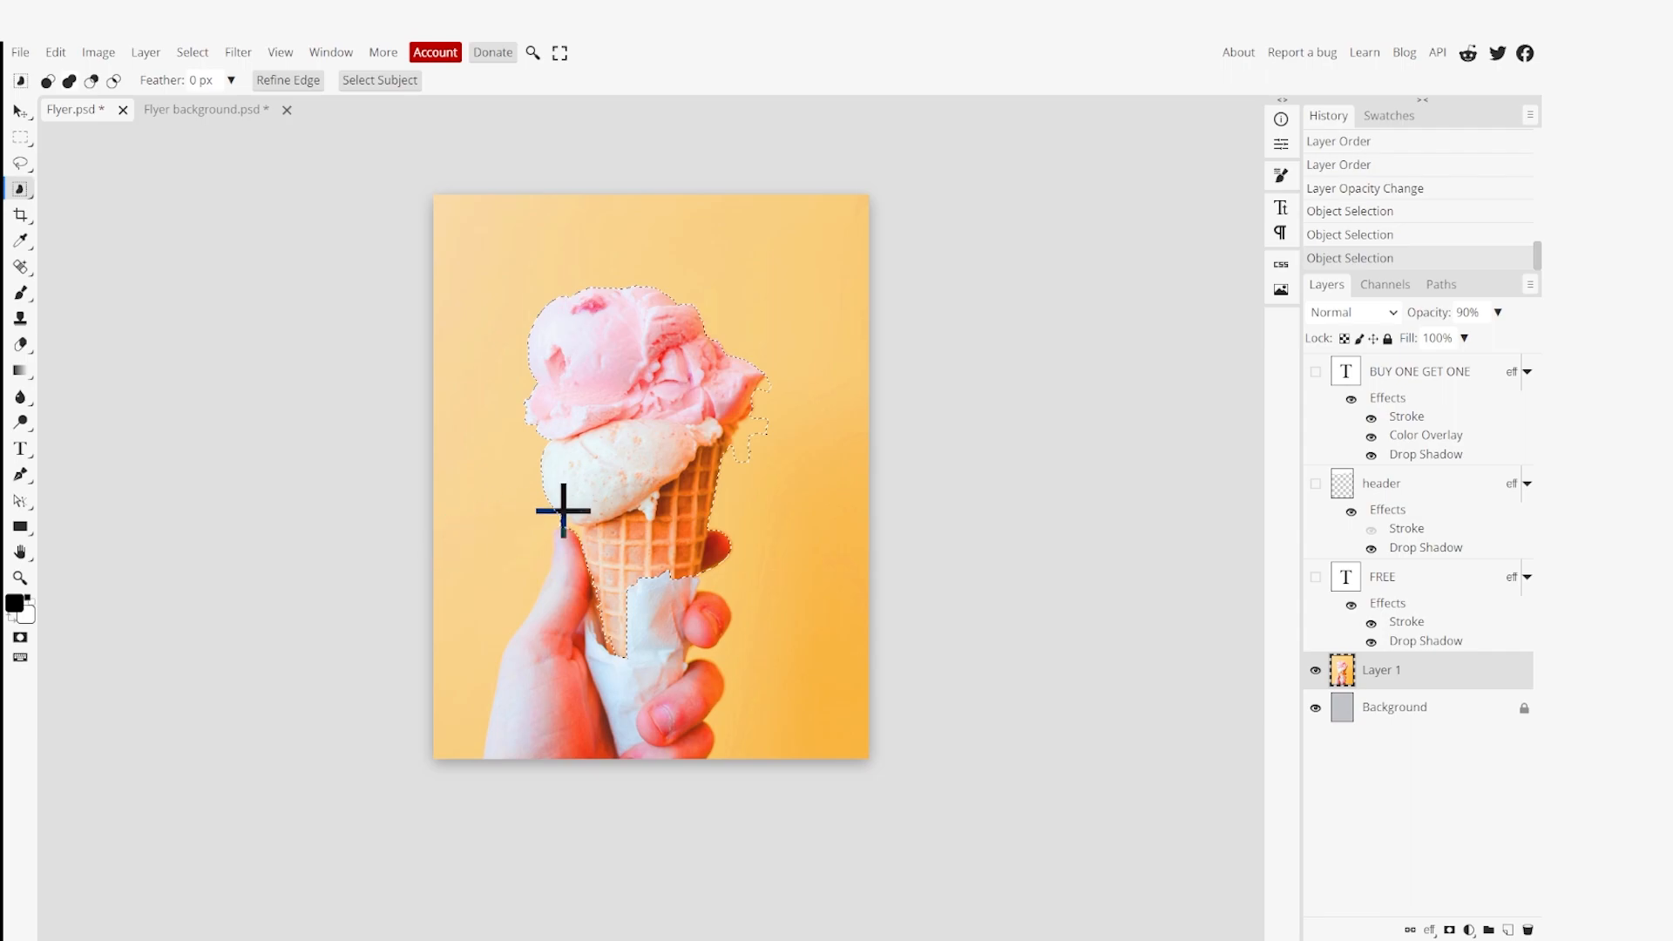
# Extend the object selection to include the whole hand, the fingers and the paper wrapper around the cone.
pyautogui.moveTo(444, 496); pyautogui.dragTo(776, 822)
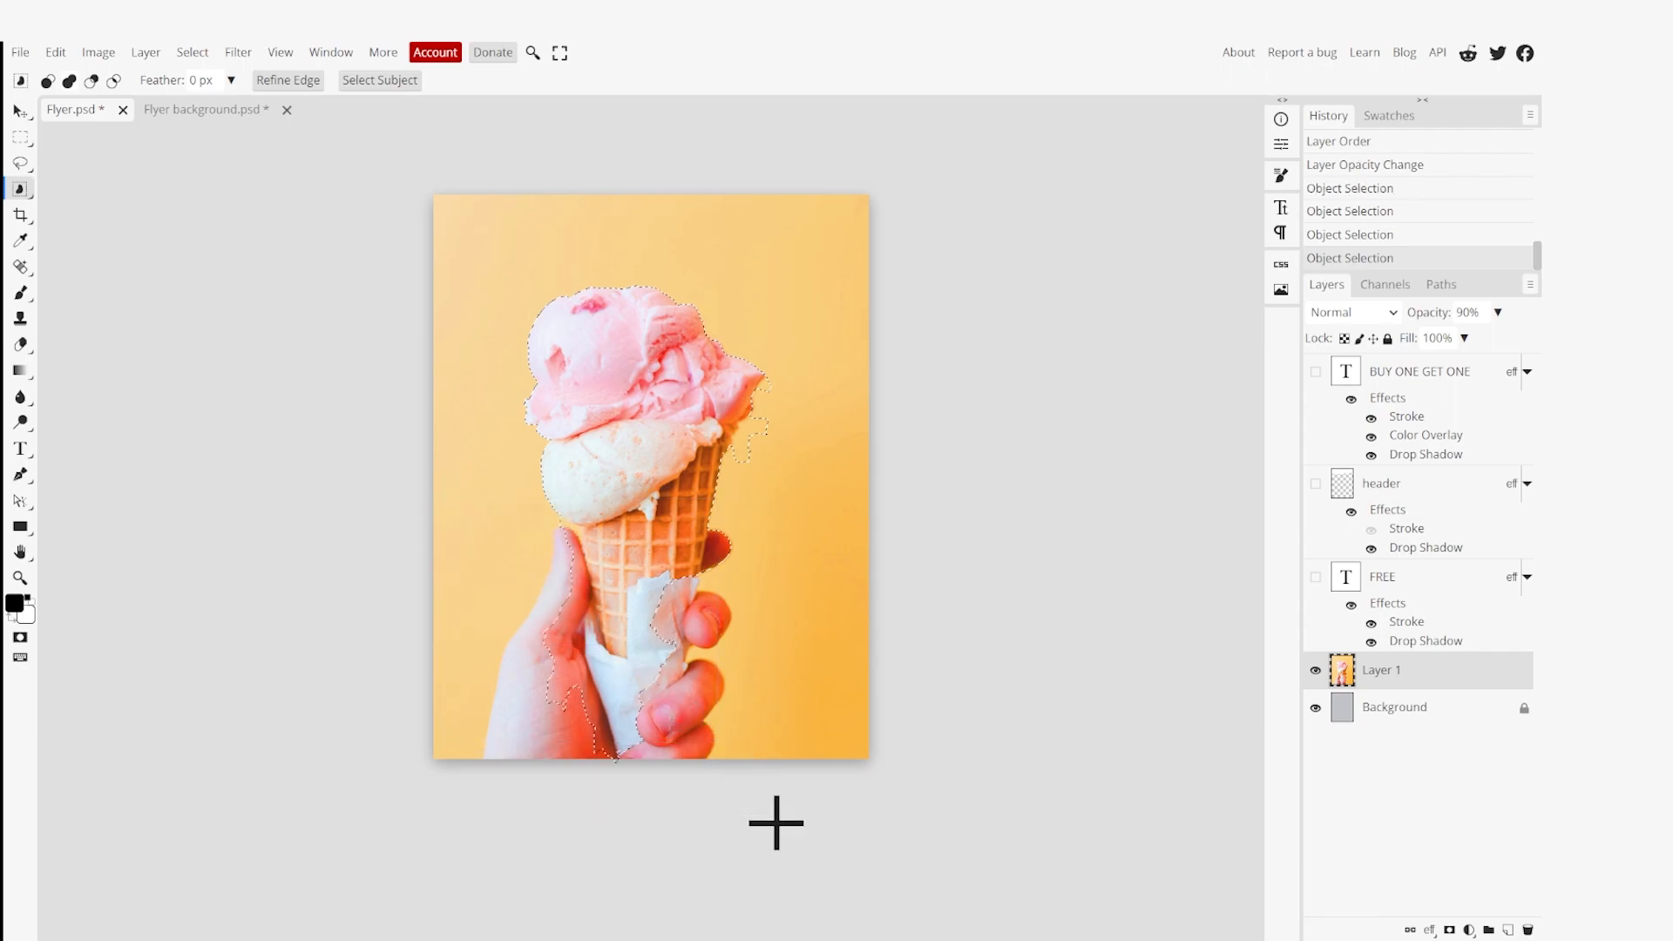
pyautogui.moveTo(505, 500); pyautogui.dragTo(780, 832)
pyautogui.moveTo(462, 517); pyautogui.dragTo(691, 846)
pyautogui.moveTo(437, 530); pyautogui.dragTo(685, 840)
pyautogui.moveTo(779, 365); pyautogui.dragTo(583, 867)
pyautogui.moveTo(755, 615); pyautogui.dragTo(504, 878)
pyautogui.moveTo(796, 493); pyautogui.dragTo(509, 922)
pyautogui.moveTo(845, 373); pyautogui.dragTo(590, 900)
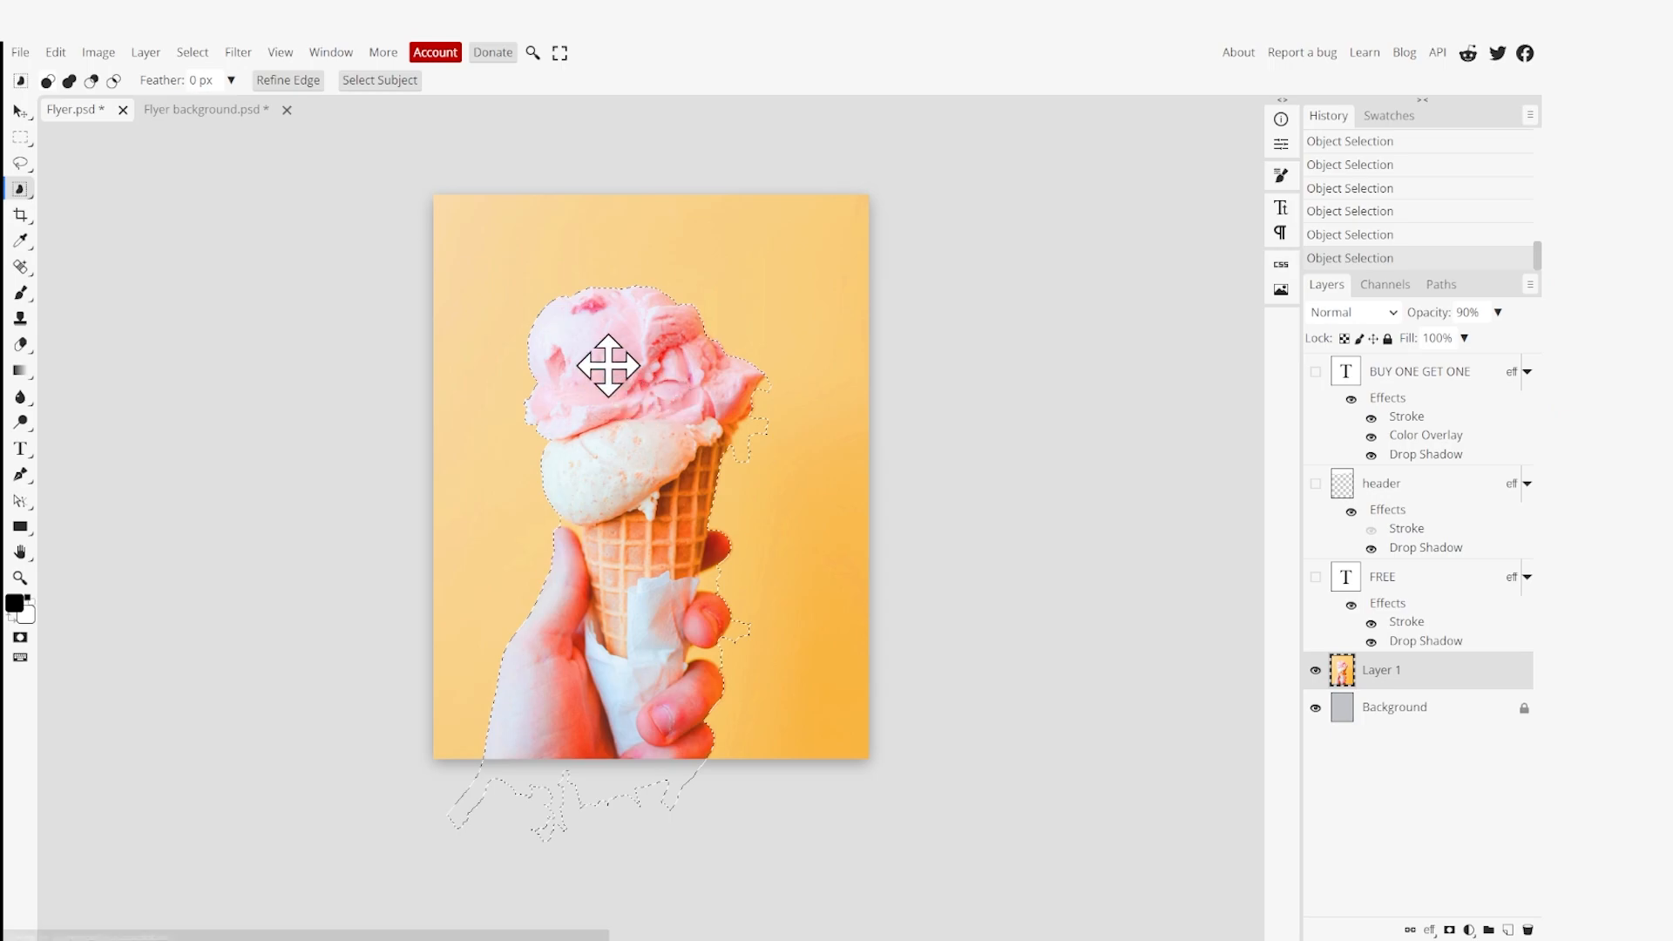
# Copy the selected ice cream and hand and paste them as a new layer above Layer 1.
pyautogui.scroll(3, 755, 392)
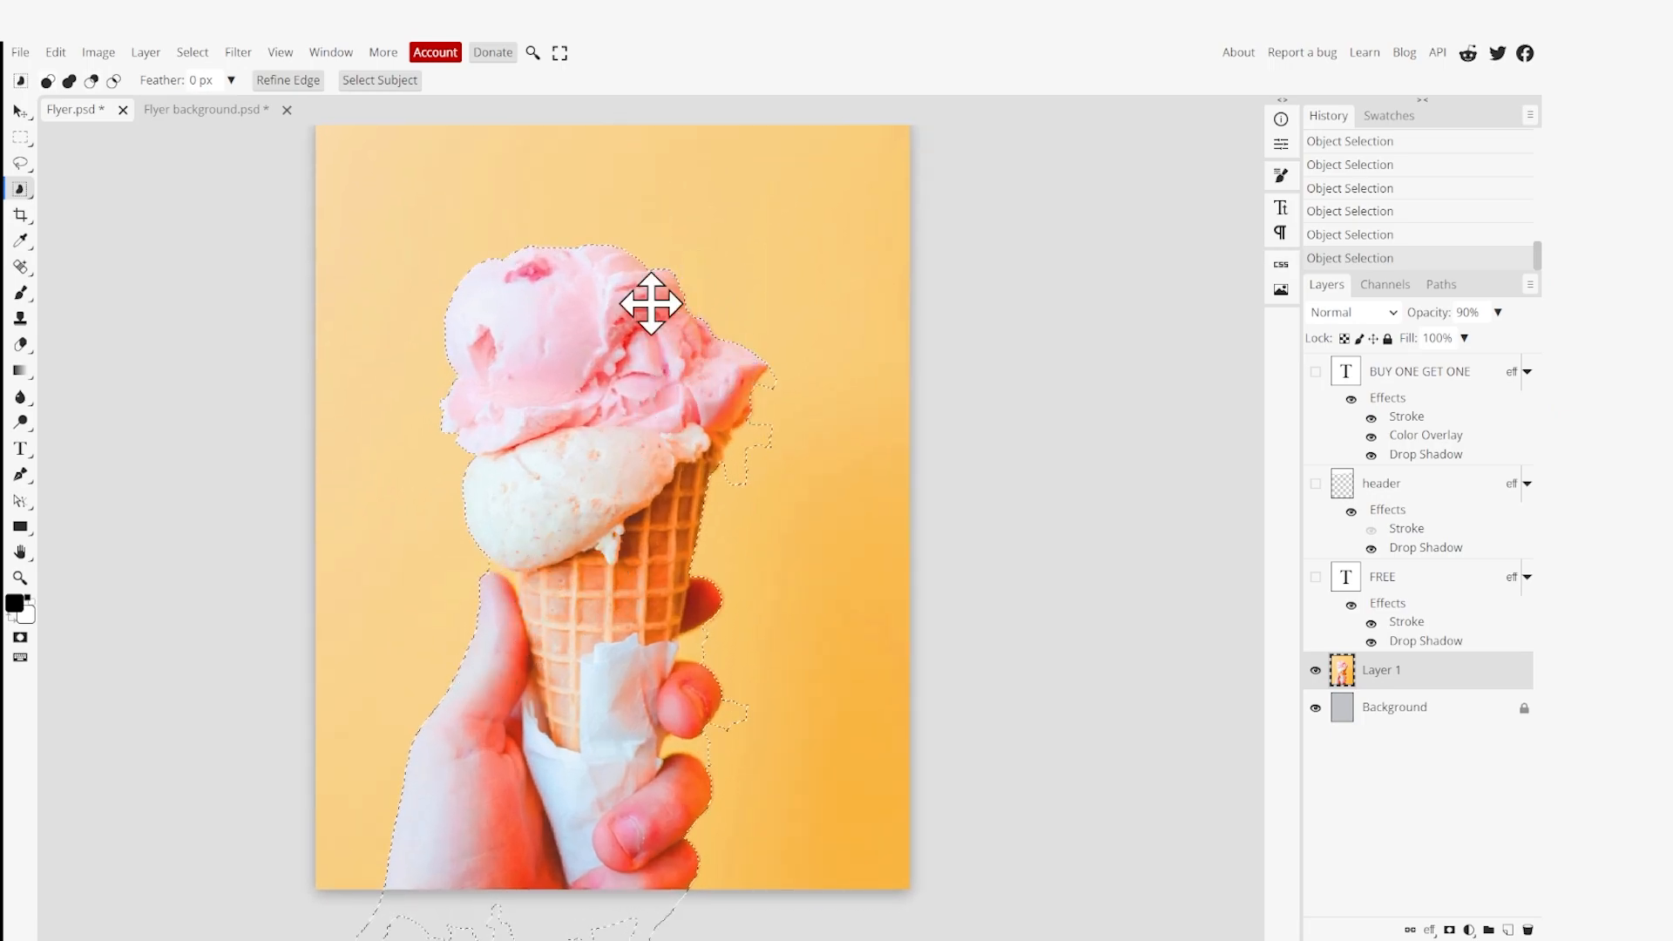
pyautogui.click(55, 52)
pyautogui.click(91, 227)
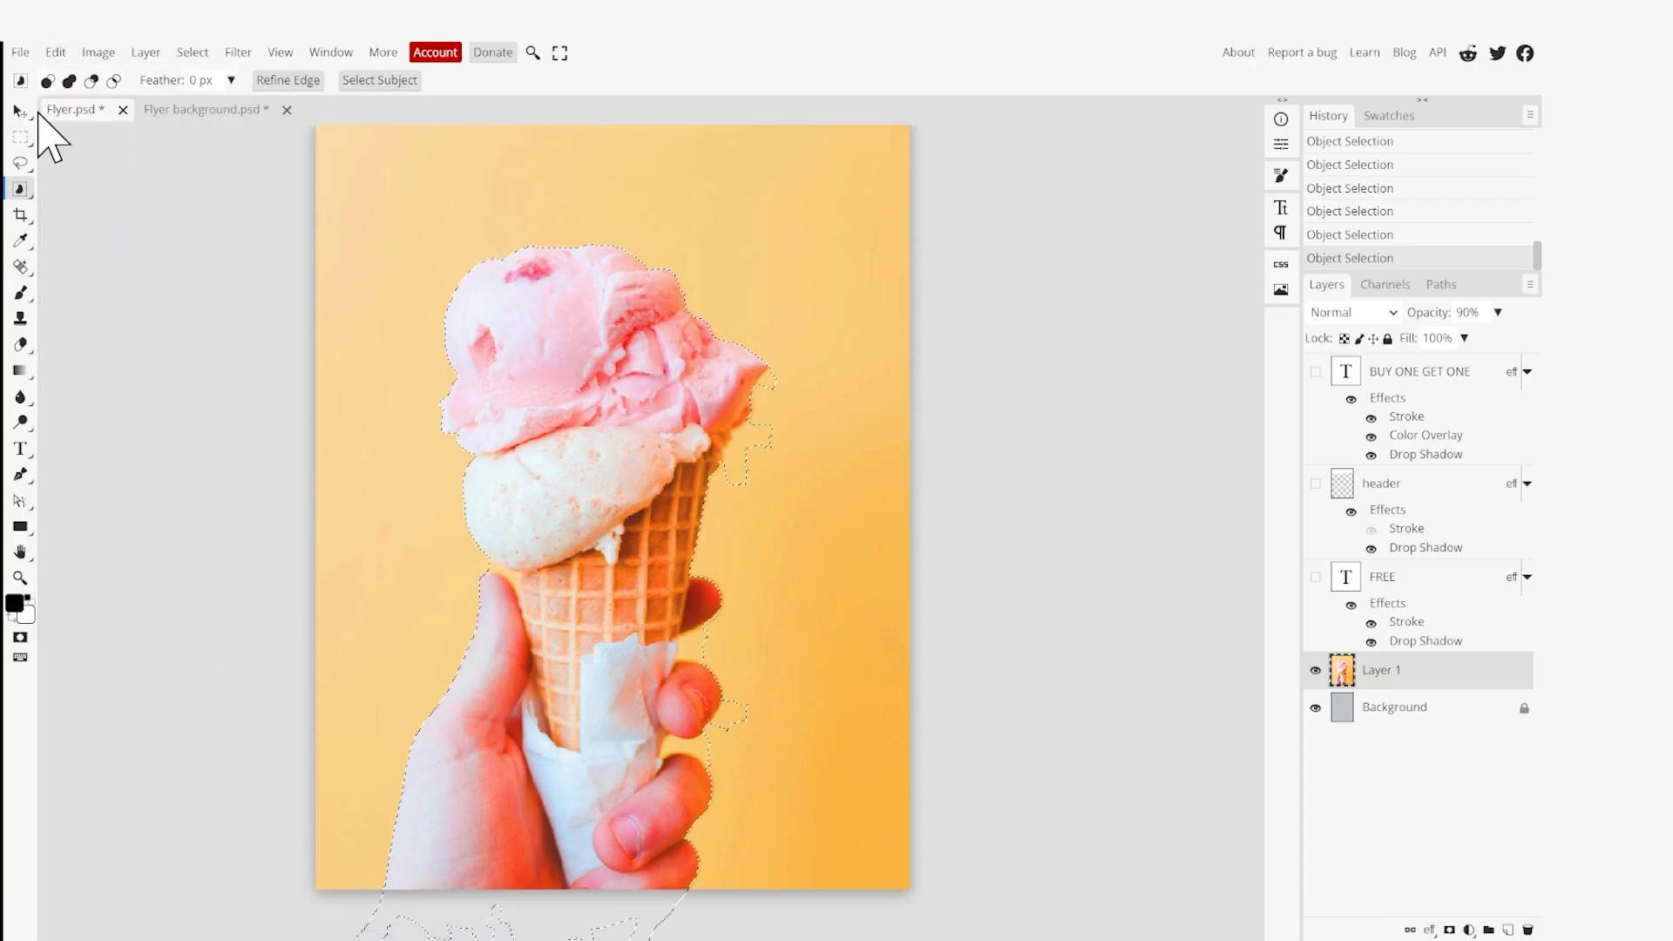
pyautogui.click(55, 53)
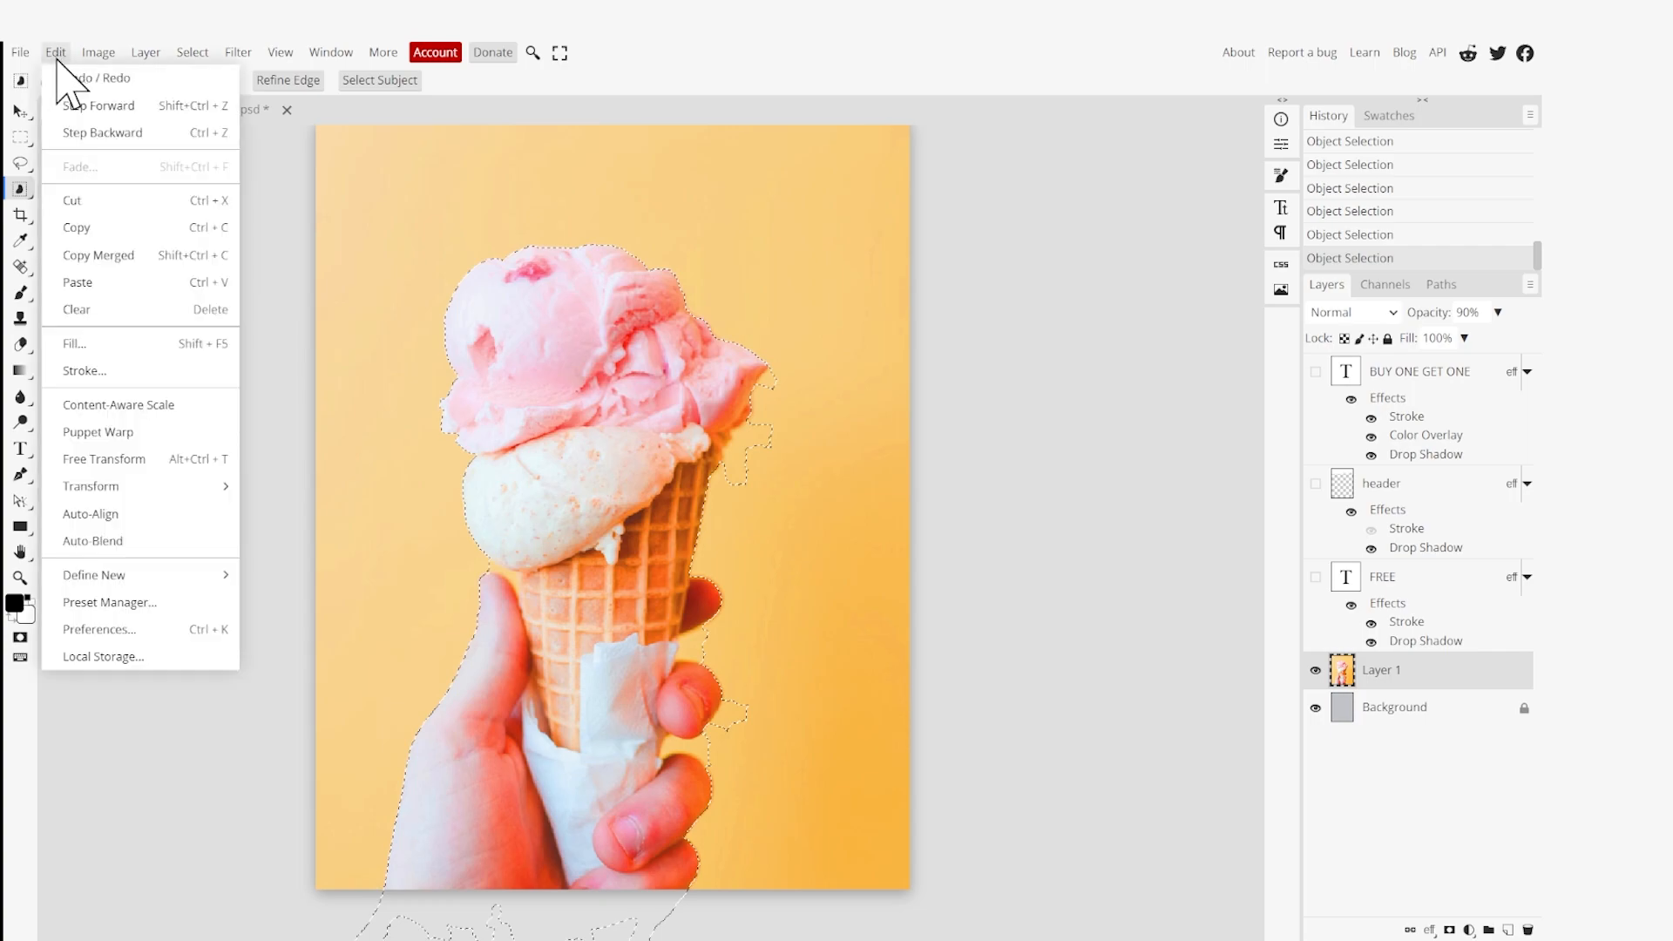
pyautogui.click(130, 282)
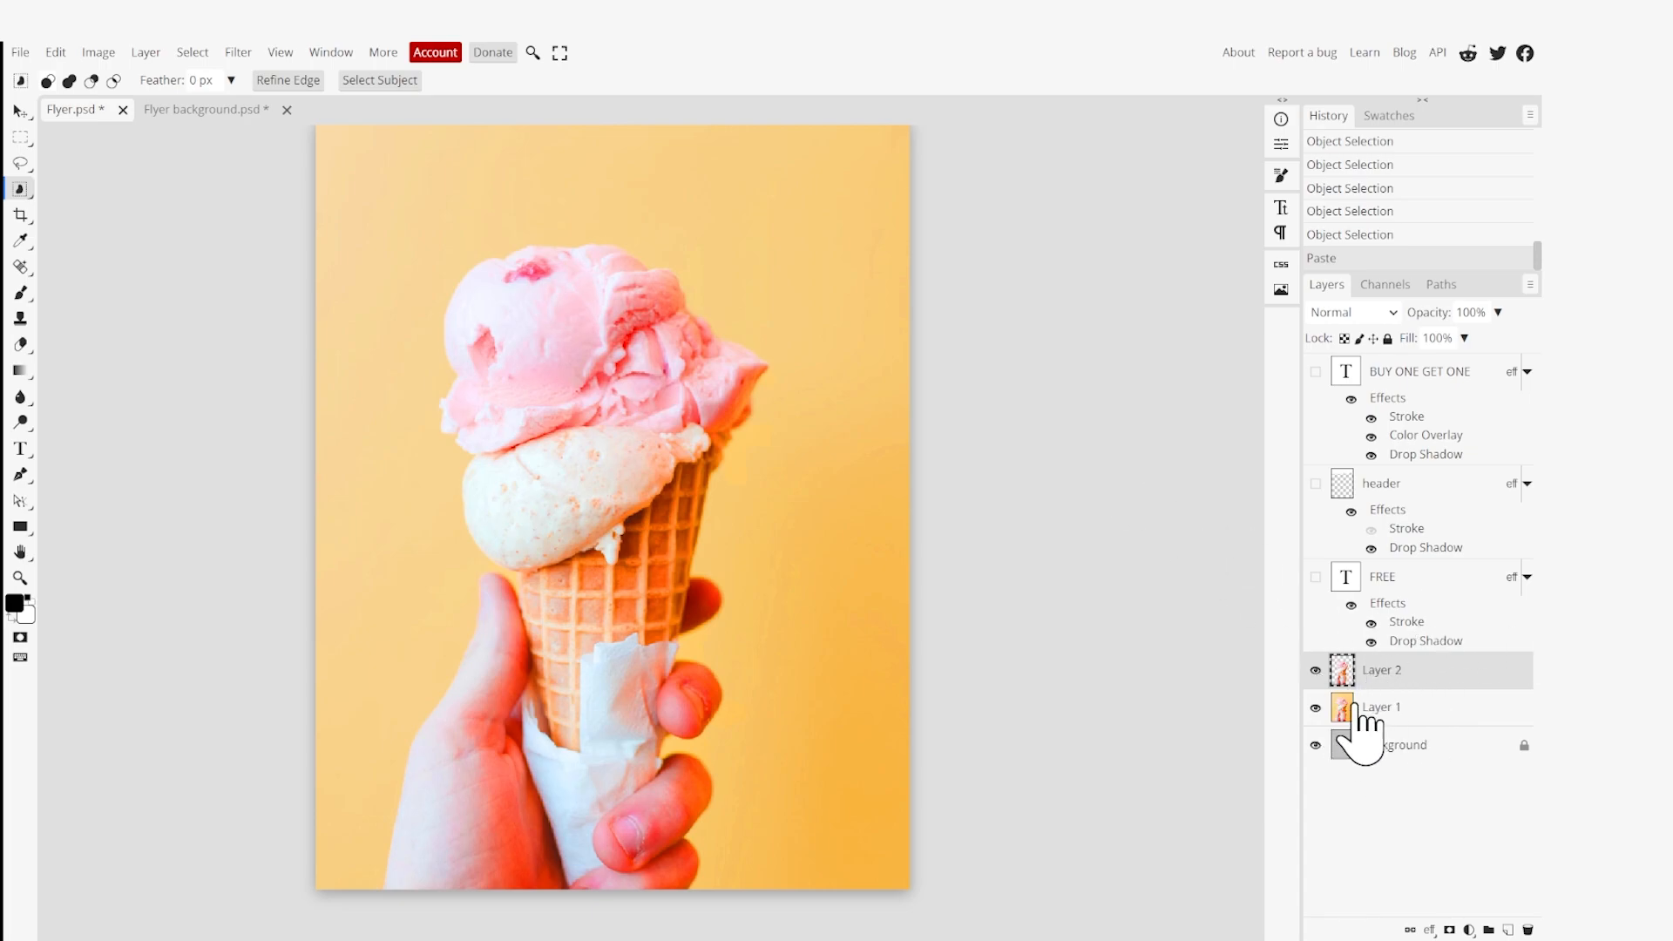
# Hide Layer 1 so the cutout sits on the grey Background layer.
pyautogui.click(1315, 745)
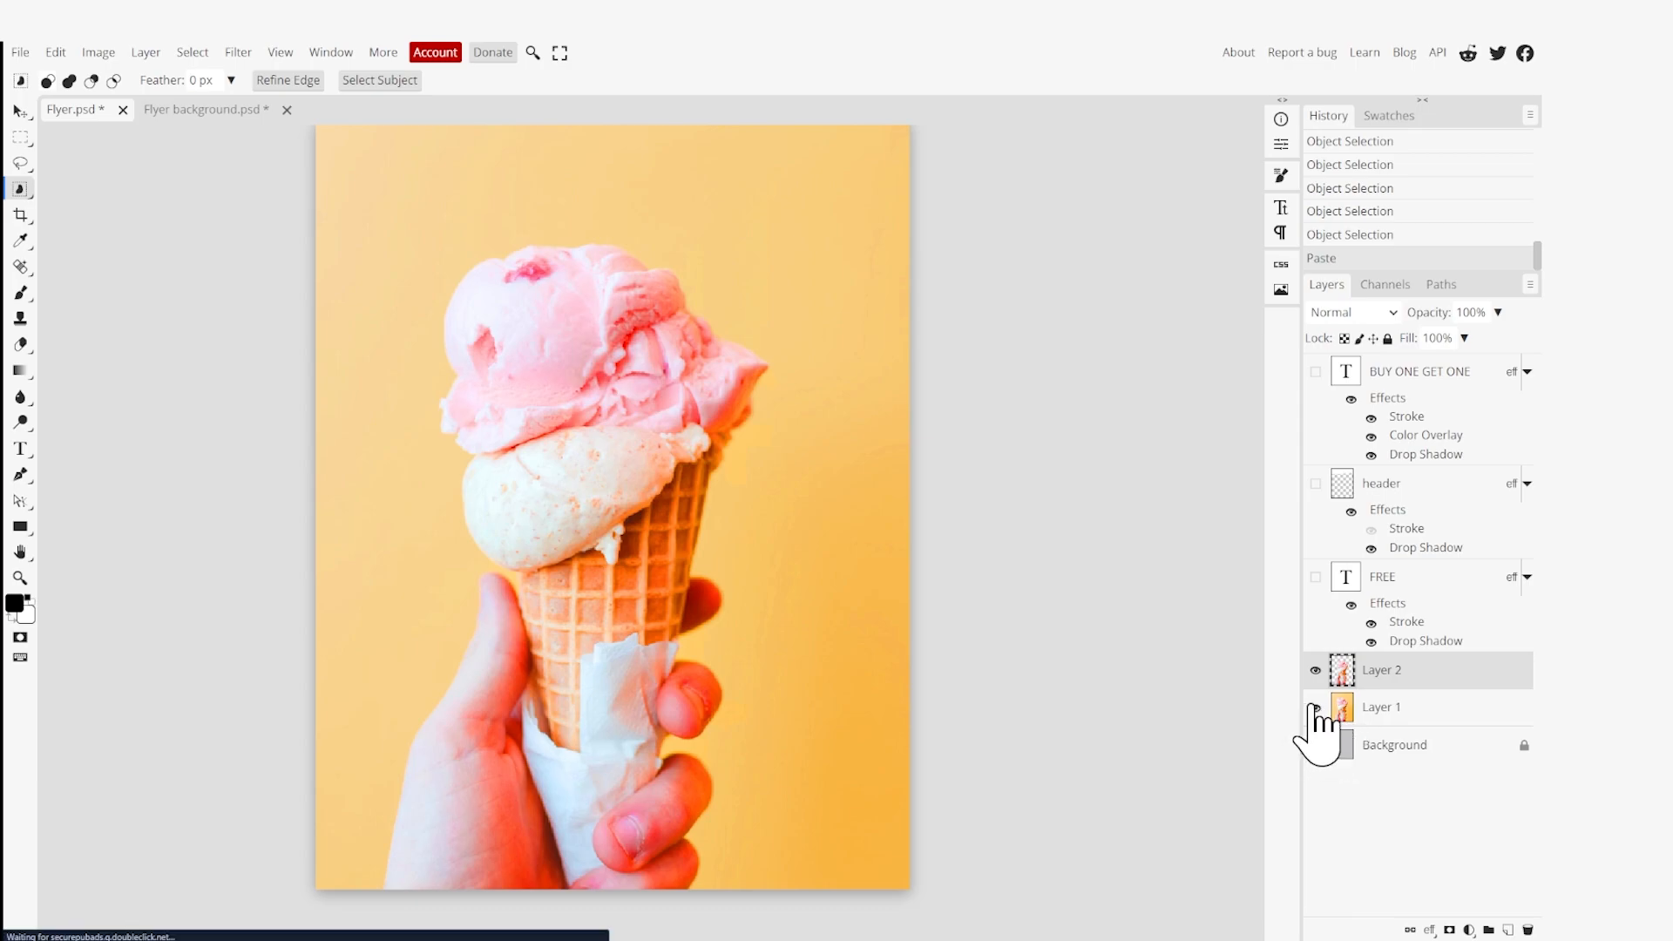
pyautogui.click(1316, 707)
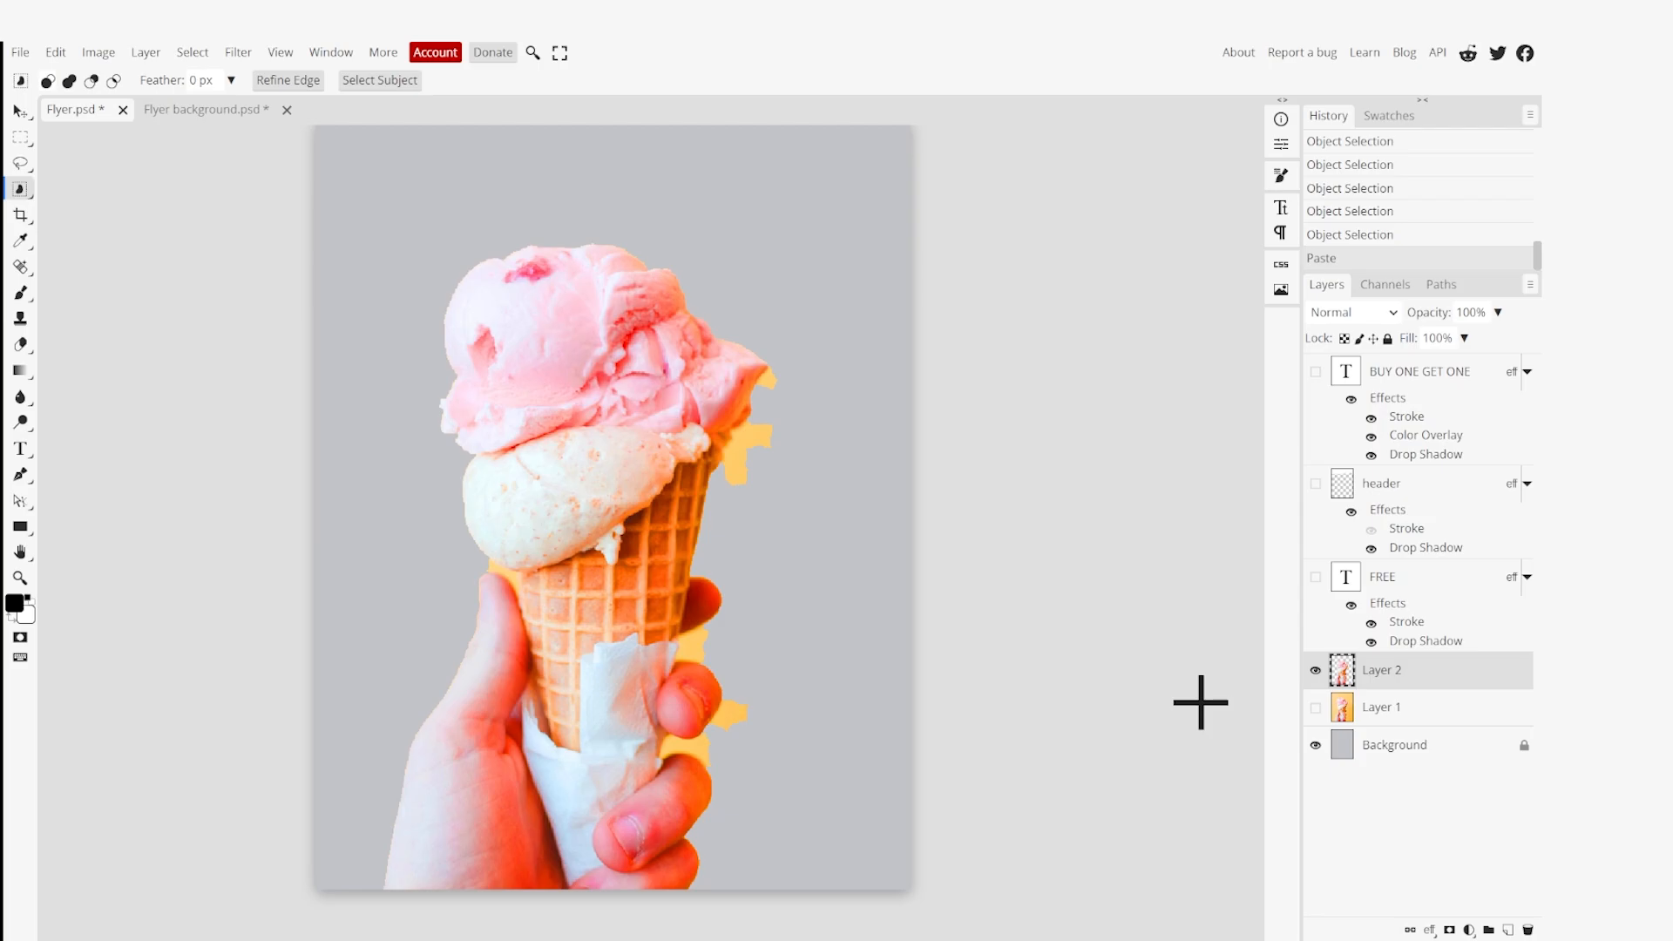
pyautogui.scroll(-1, 519, 477)
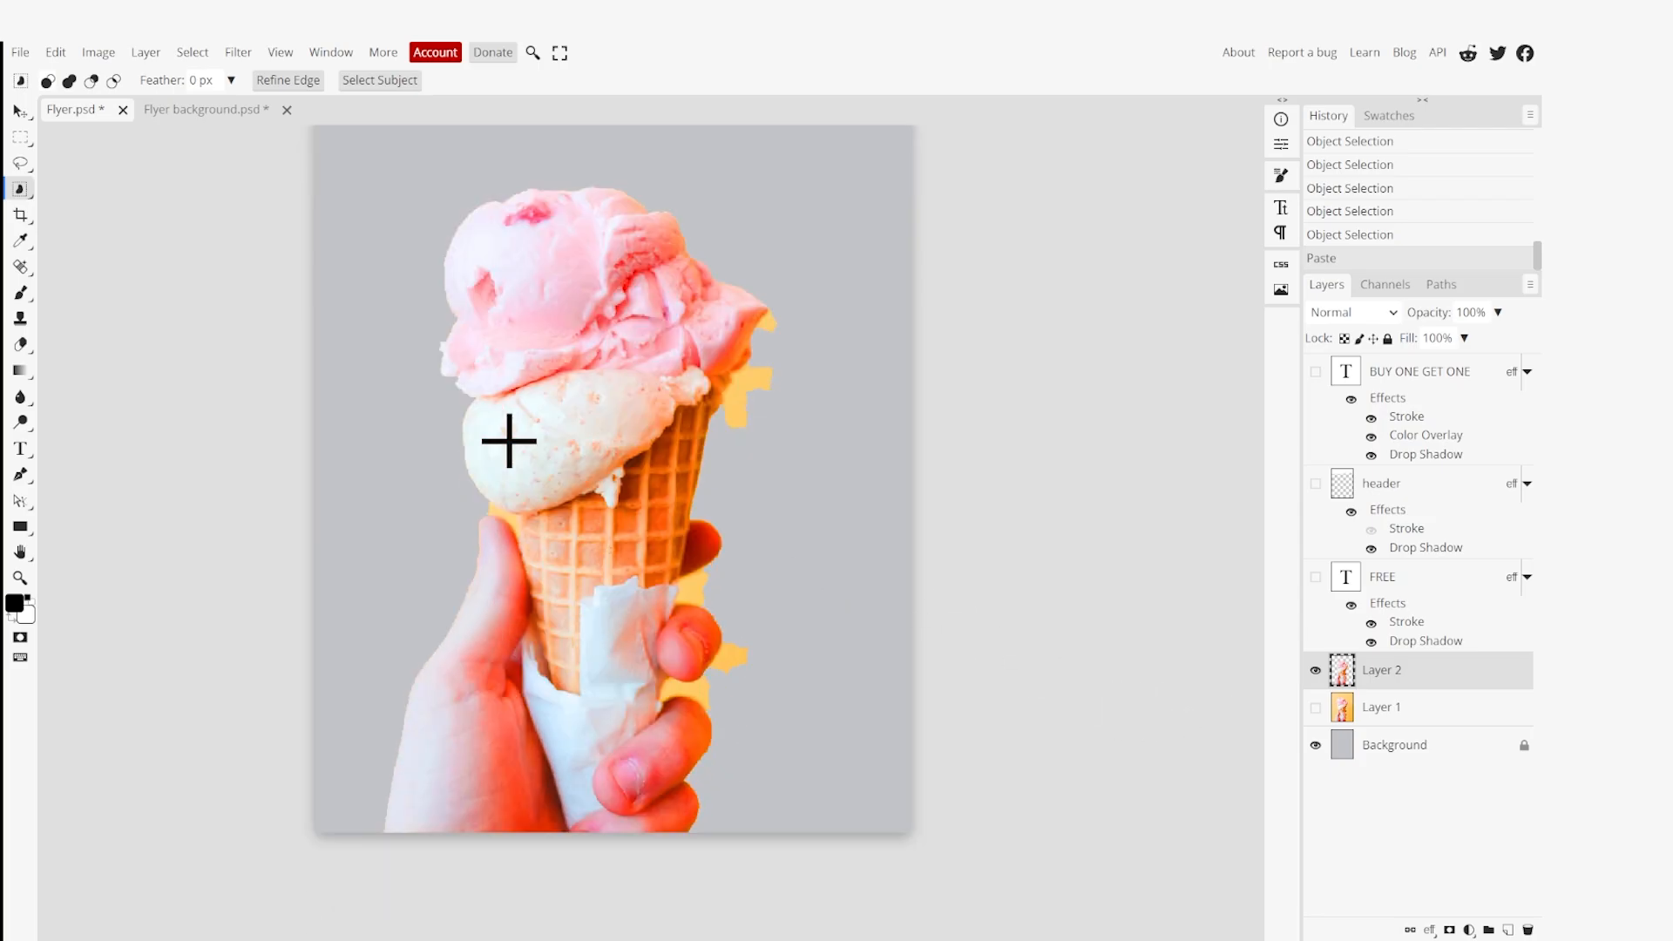
pyautogui.press('super')
pyautogui.click(1003, 44)
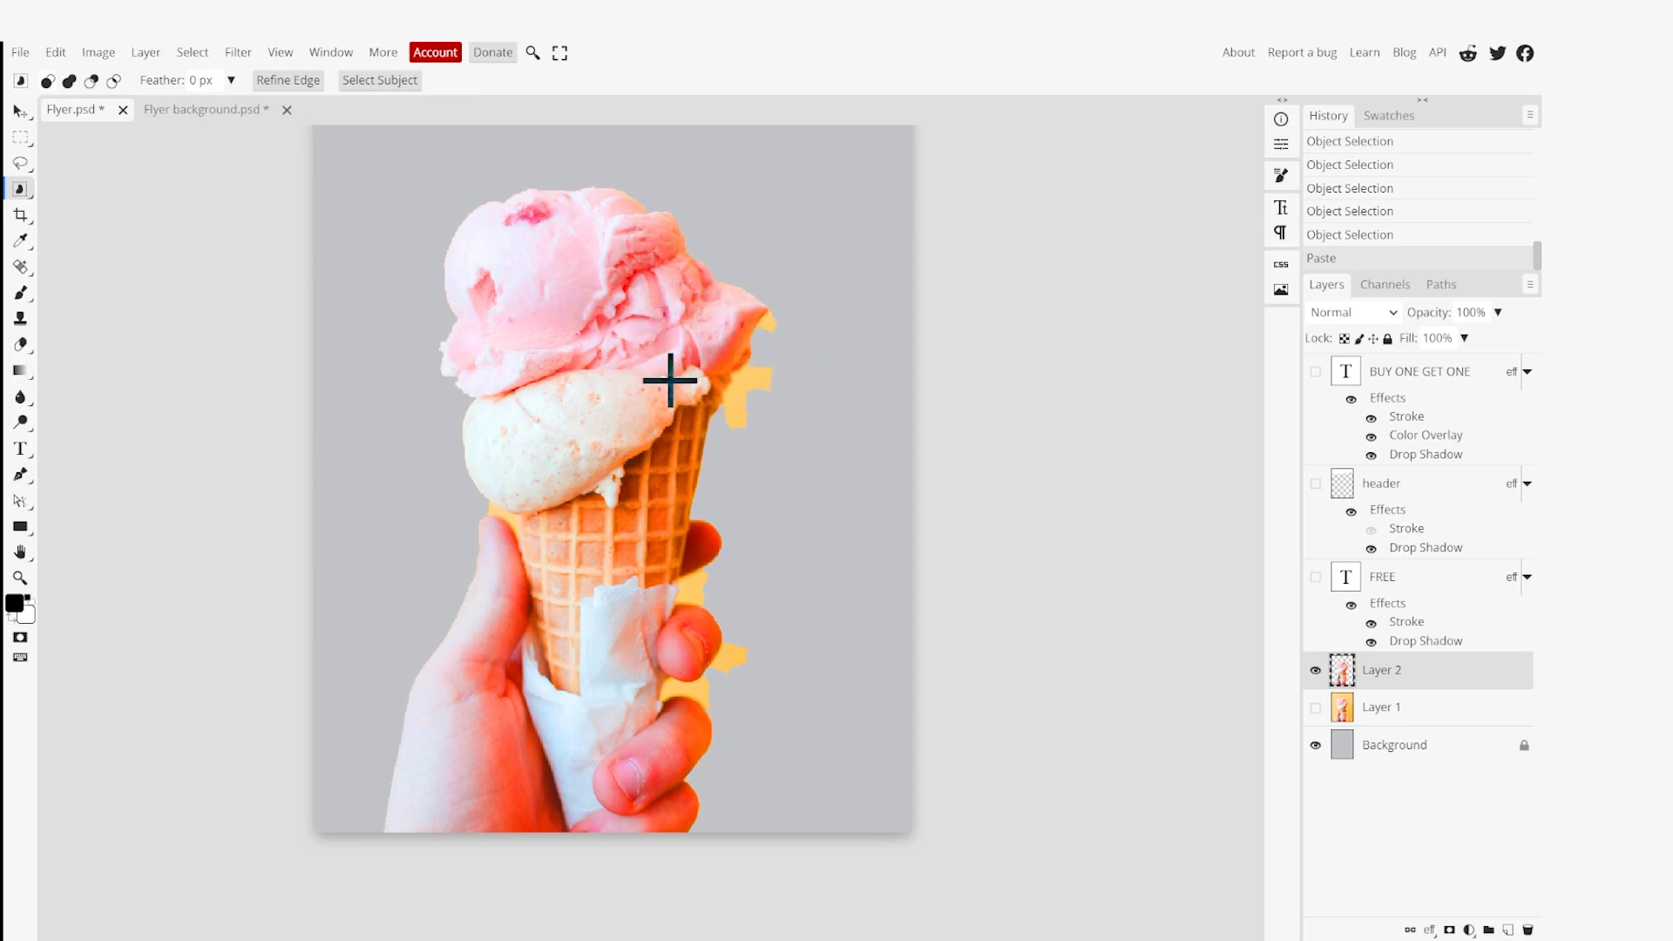
# Erase the orange backdrop remnants beside the pink scoop and upper cone on Layer 2 with a size 100 eraser.
pyautogui.press('e')
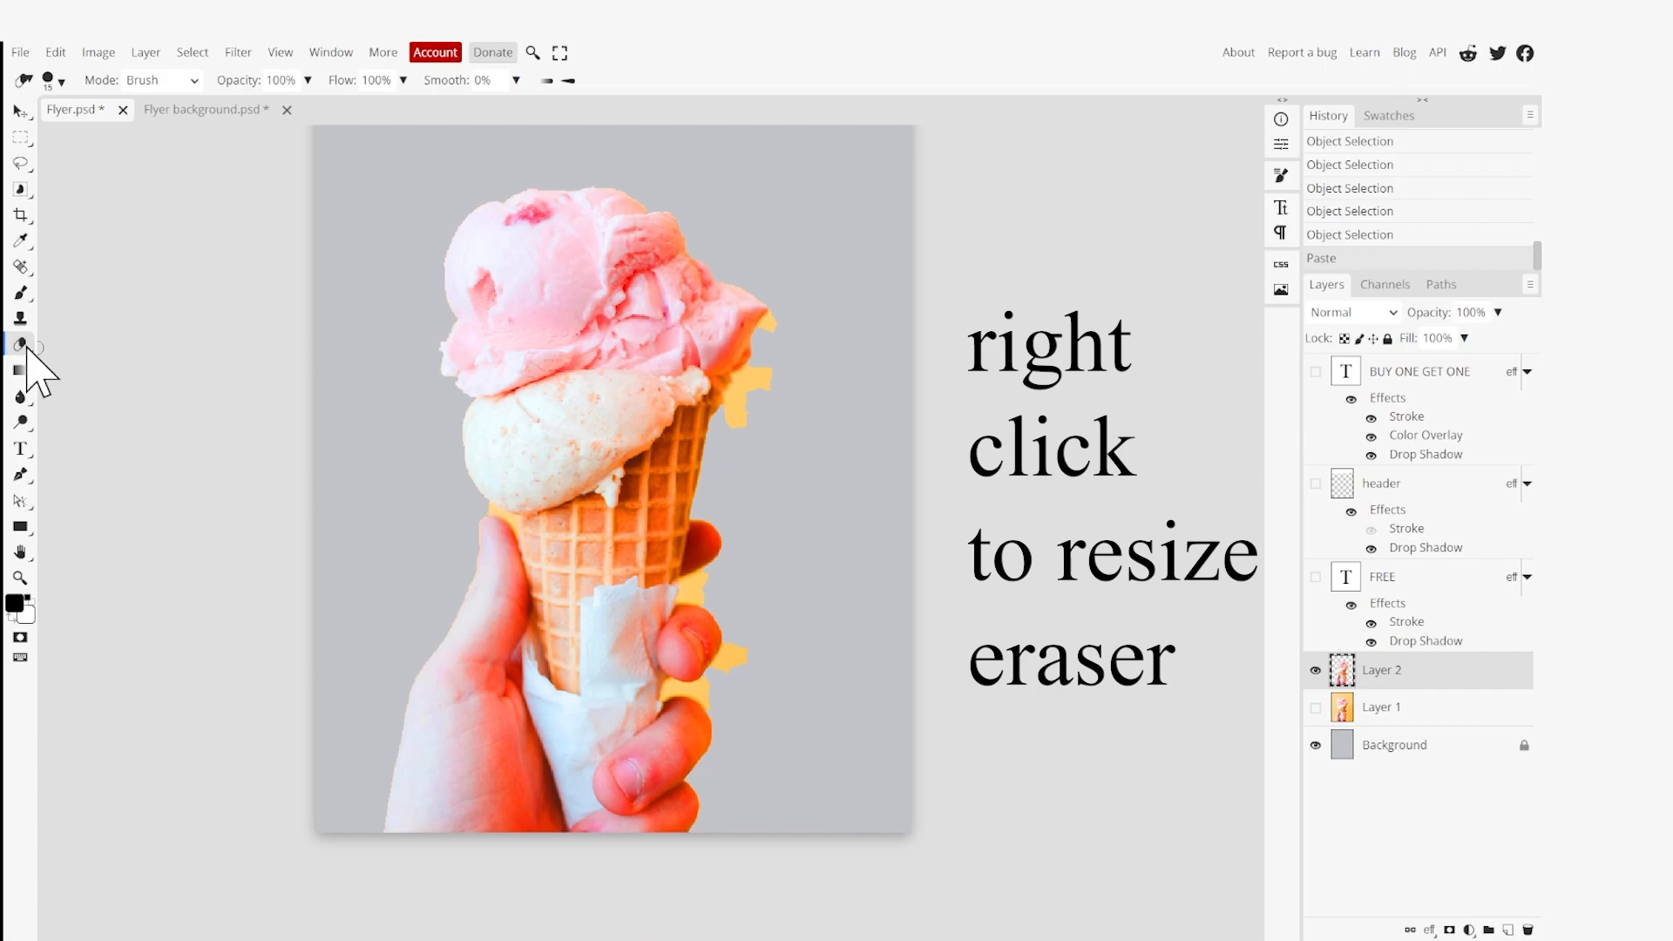
pyautogui.rightClick(25, 347)
pyautogui.click(63, 349)
pyautogui.rightClick(642, 472)
pyautogui.moveTo(779, 511); pyautogui.dragTo(813, 509)
pyautogui.moveTo(856, 290)
pyautogui.mouseDown()
pyautogui.moveTo(805, 336)
pyautogui.moveTo(769, 417)
pyautogui.mouseUp()
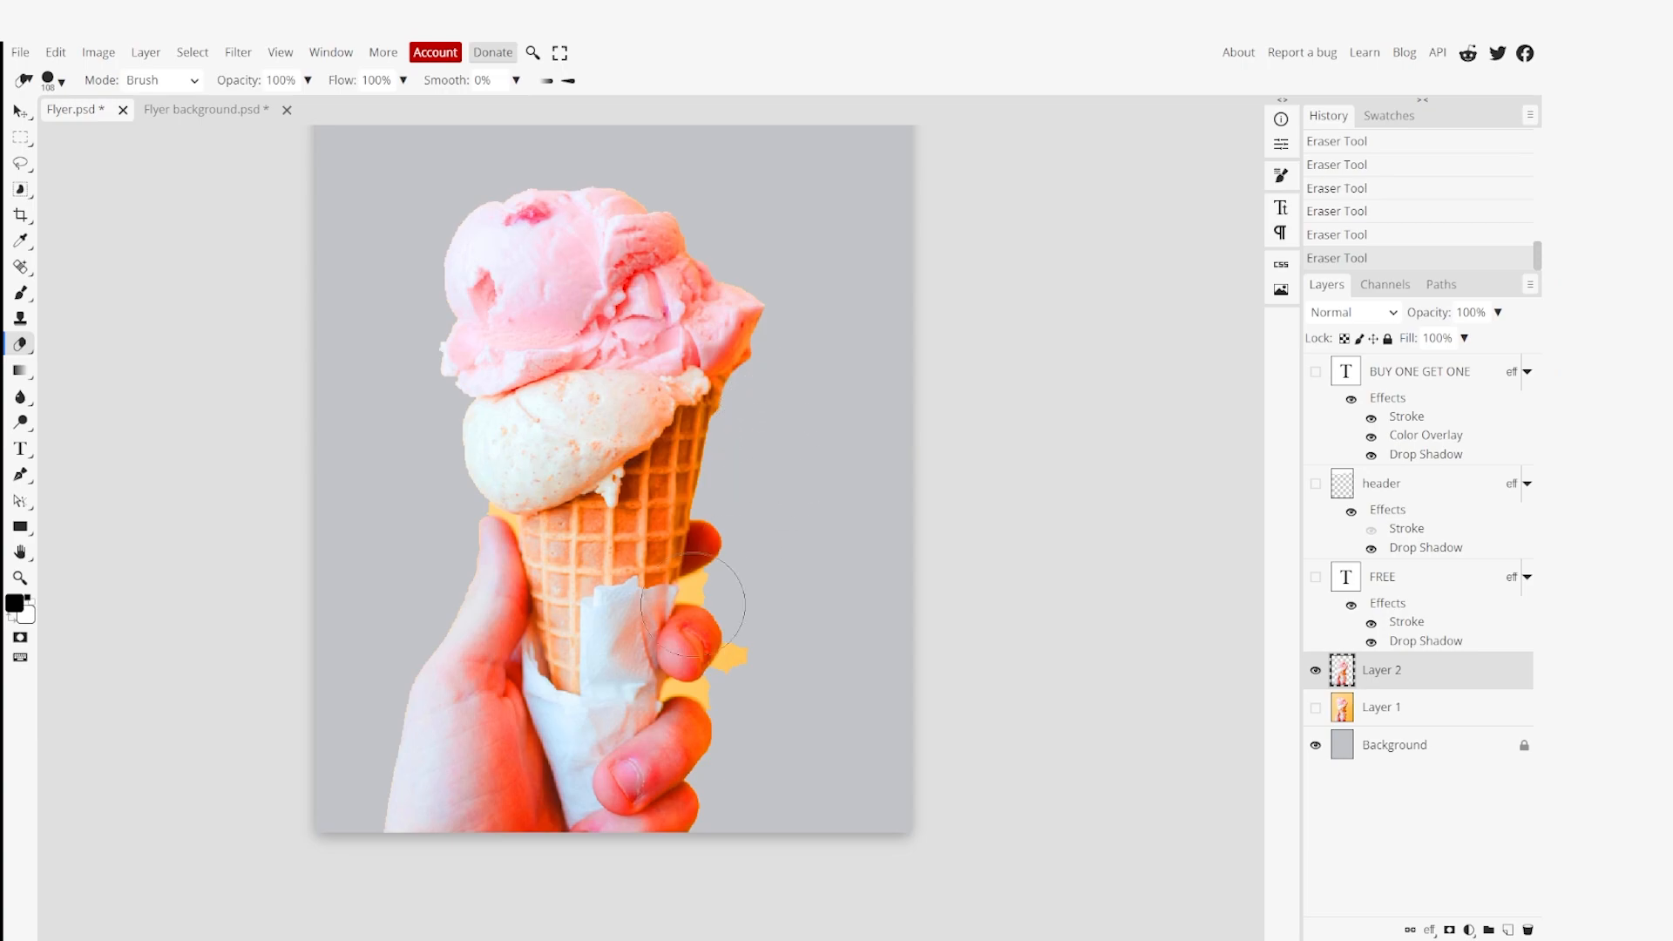
# Shrink the eraser and remove the orange sliver between the thumb tip and the cone.
pyautogui.press('[')
pyautogui.press('[')
pyautogui.press('[')
pyautogui.press('[')
pyautogui.press('[')
pyautogui.press('[')
pyautogui.press('[')
pyautogui.moveTo(514, 520)
pyautogui.mouseDown()
pyautogui.moveTo(479, 508)
pyautogui.moveTo(518, 524)
pyautogui.mouseUp()
pyautogui.scroll(-3, 842, 550)
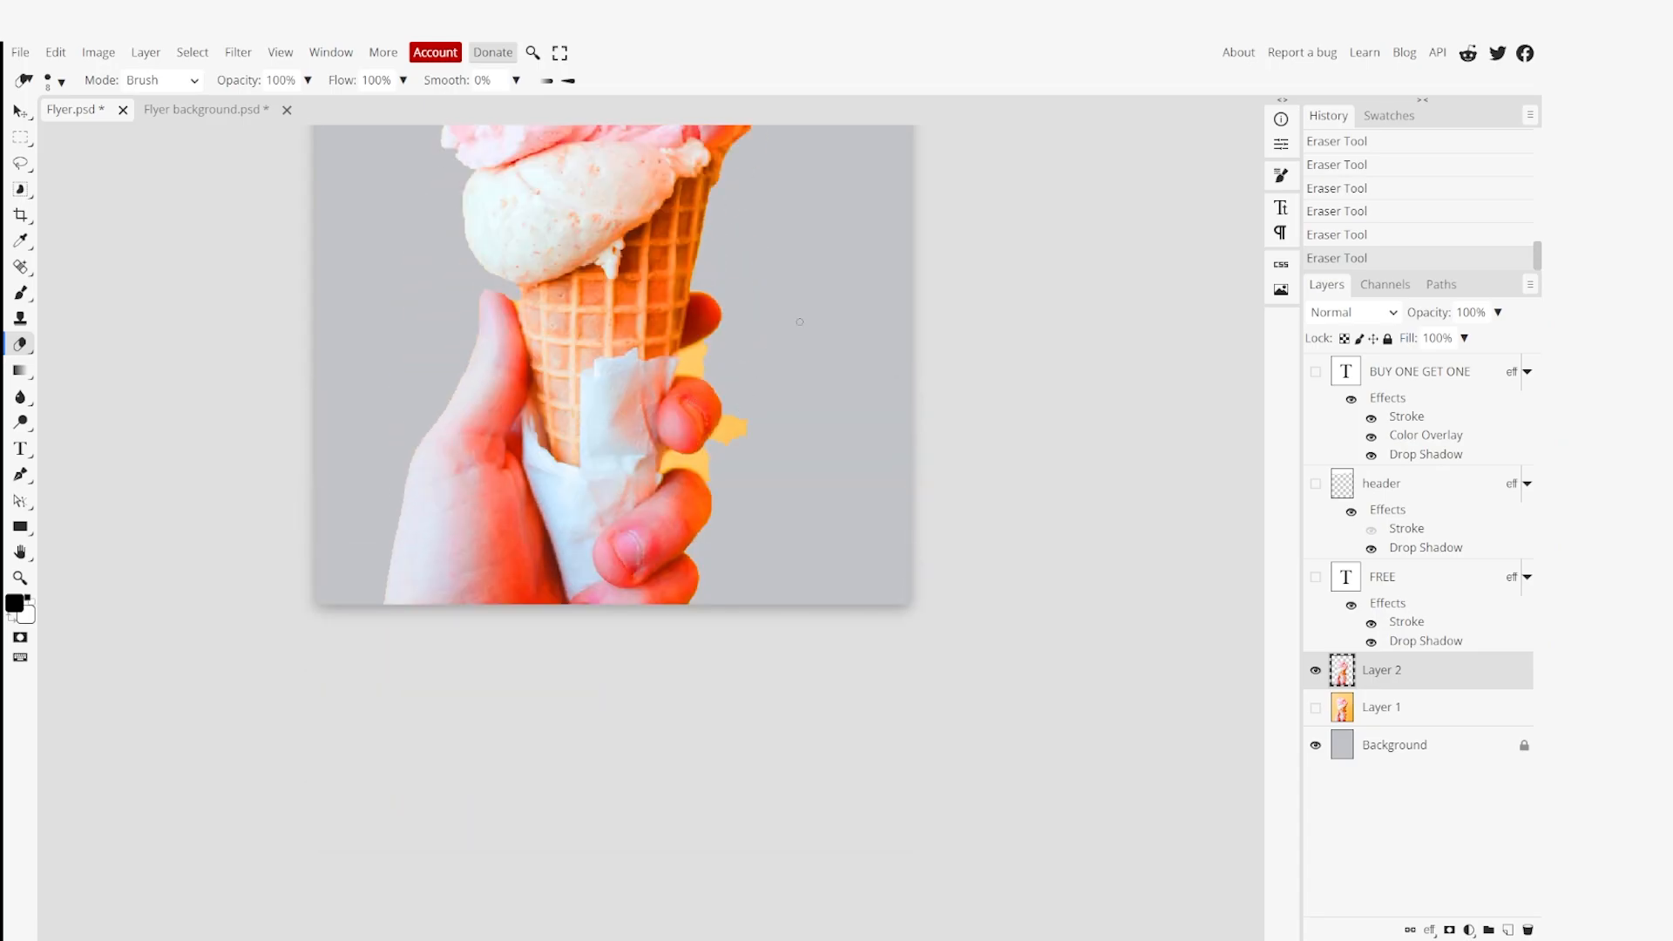
pyautogui.scroll(3, 805, 314)
pyautogui.press('super')
pyautogui.press('super')
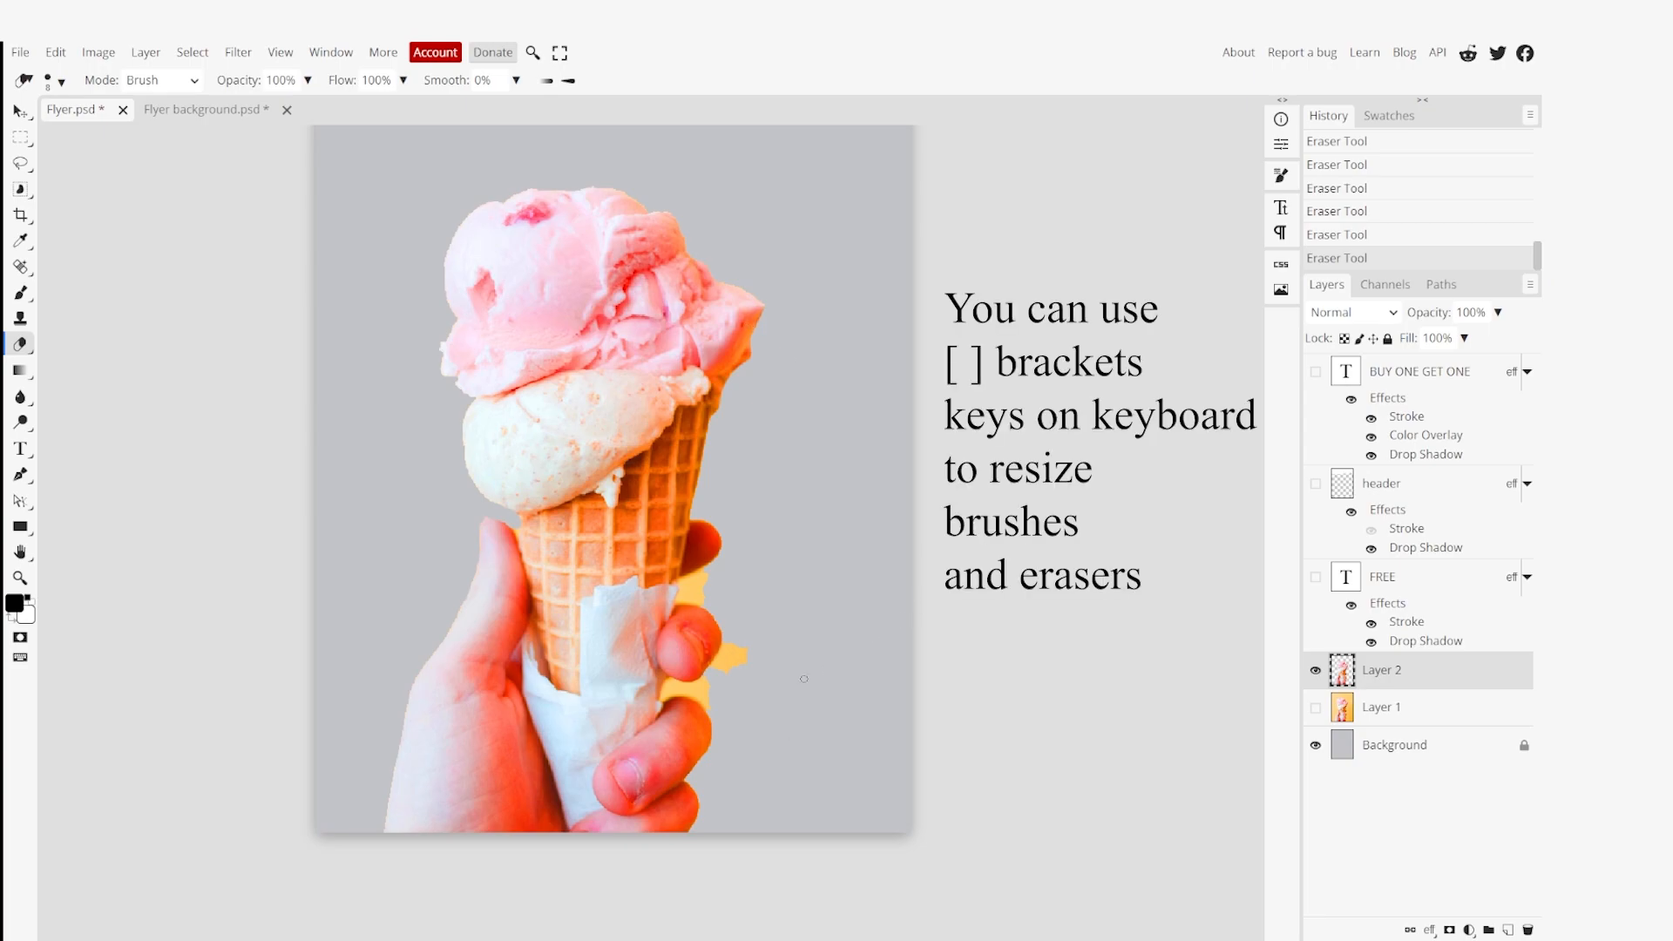
pyautogui.press(']')
pyautogui.press(']')
pyautogui.press(']')
pyautogui.press(']')
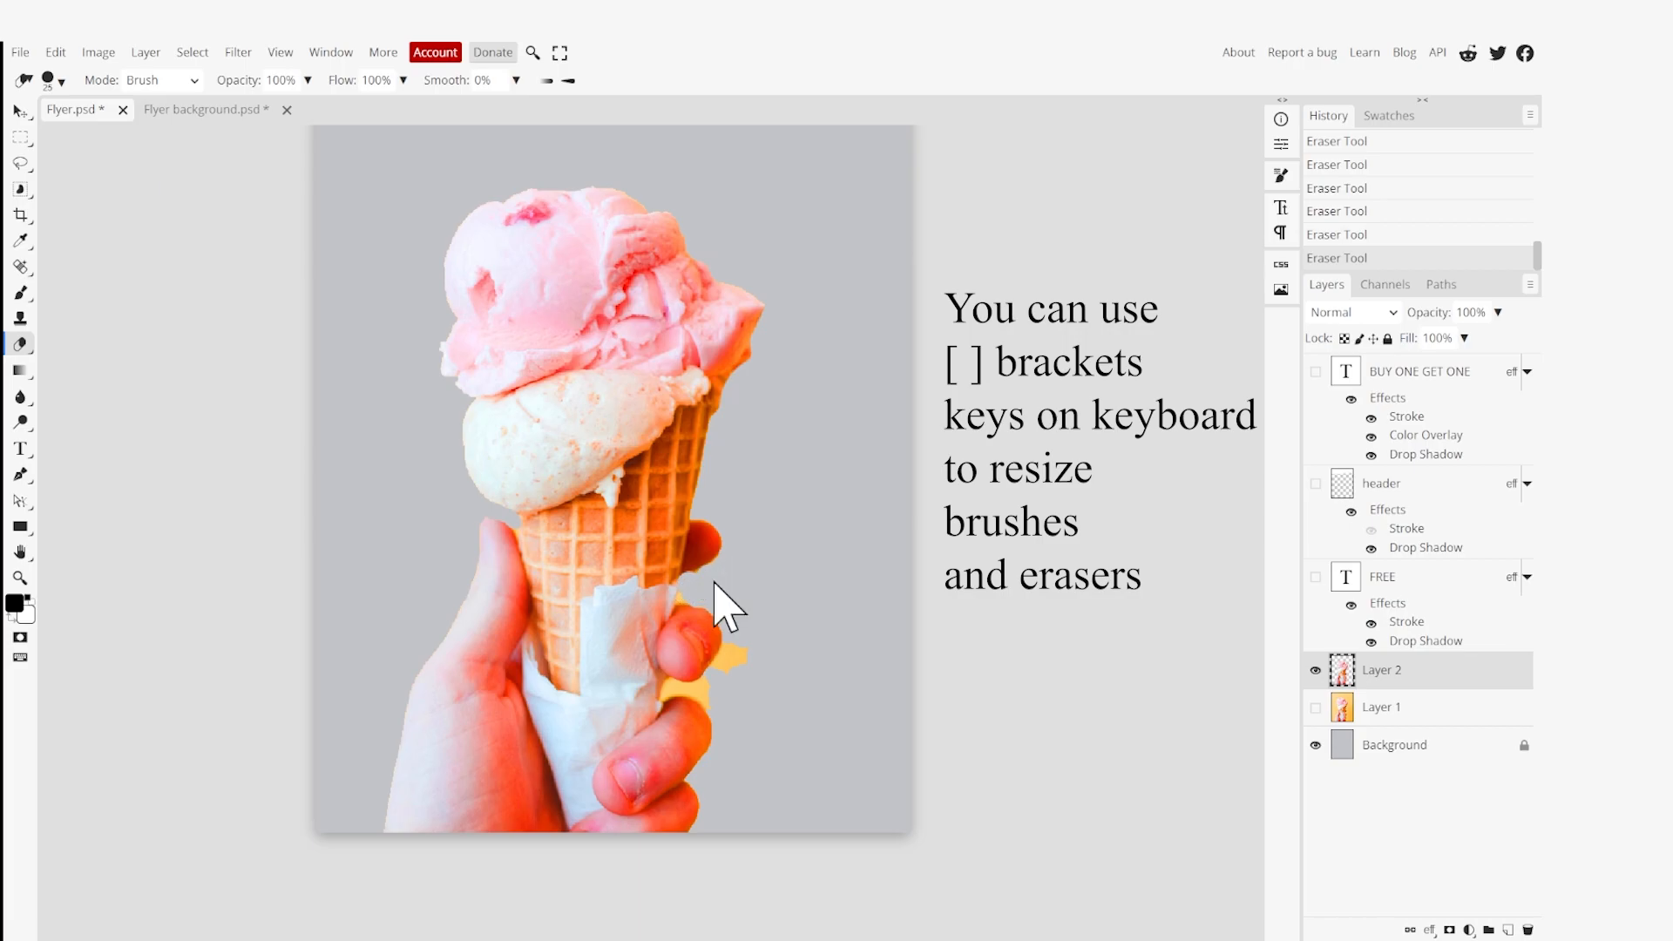
pyautogui.hotkey('ctrl', 'z')
pyautogui.press('[')
pyautogui.press('[')
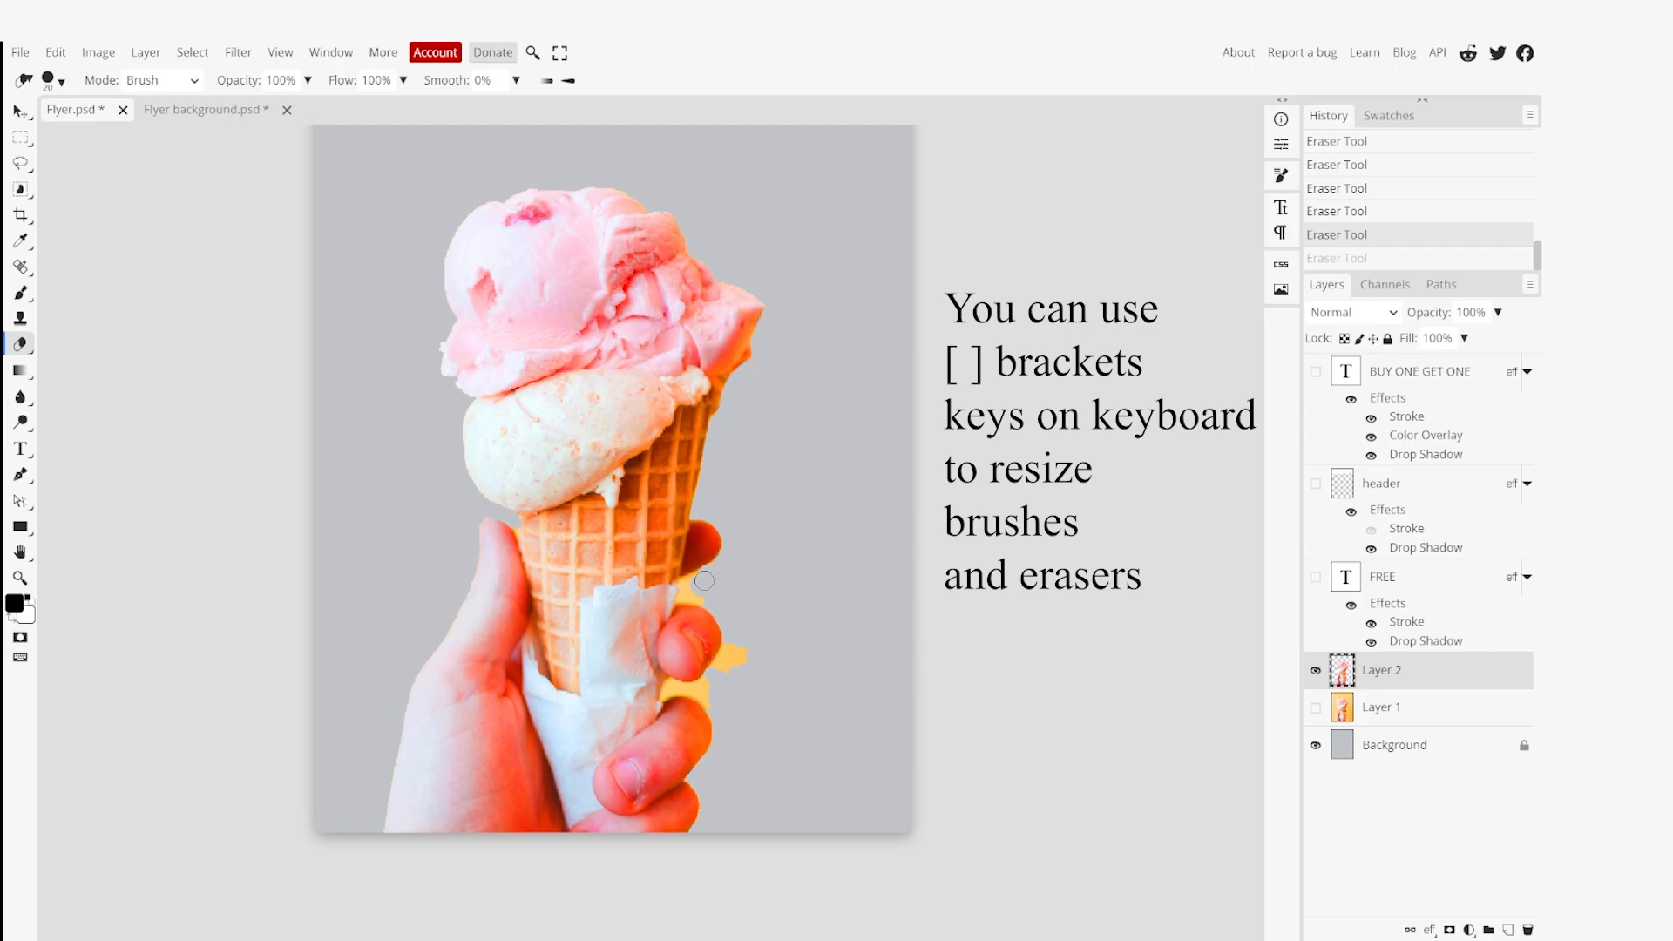
pyautogui.hotkey('ctrl', 'shift', 'z')
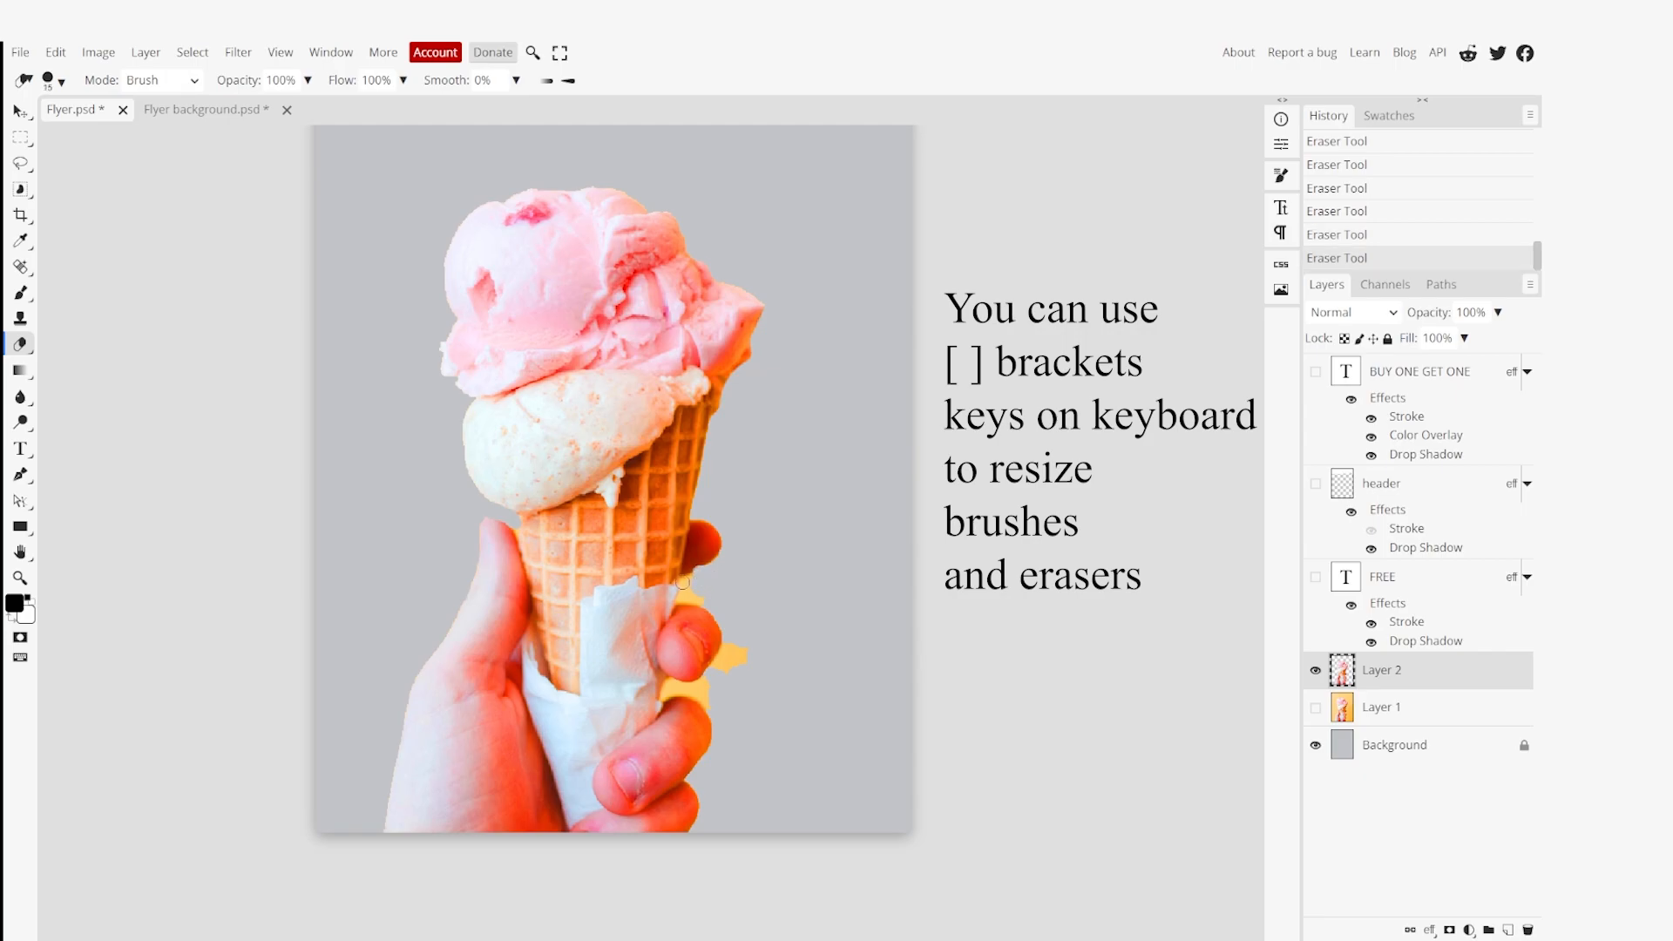
pyautogui.hotkey('ctrl', 'z')
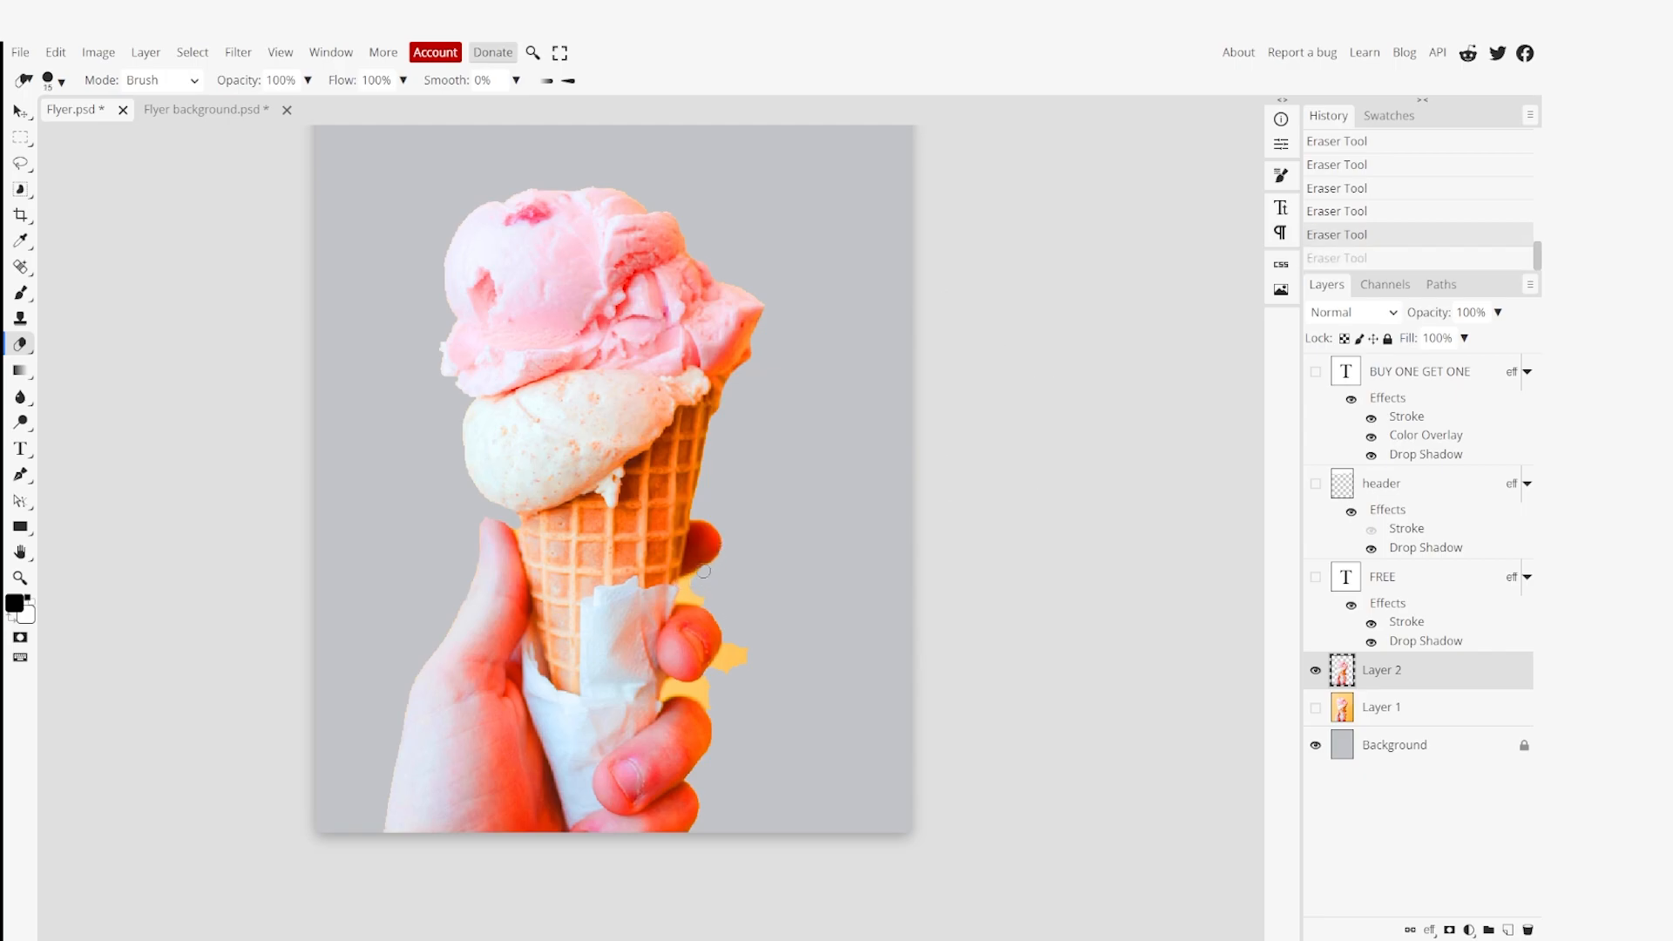
# Erase the orange backdrop between the upper two fingers and the patch beside the middle finger, resizing the eraser to fit.
pyautogui.press('[')
pyautogui.click(712, 599)
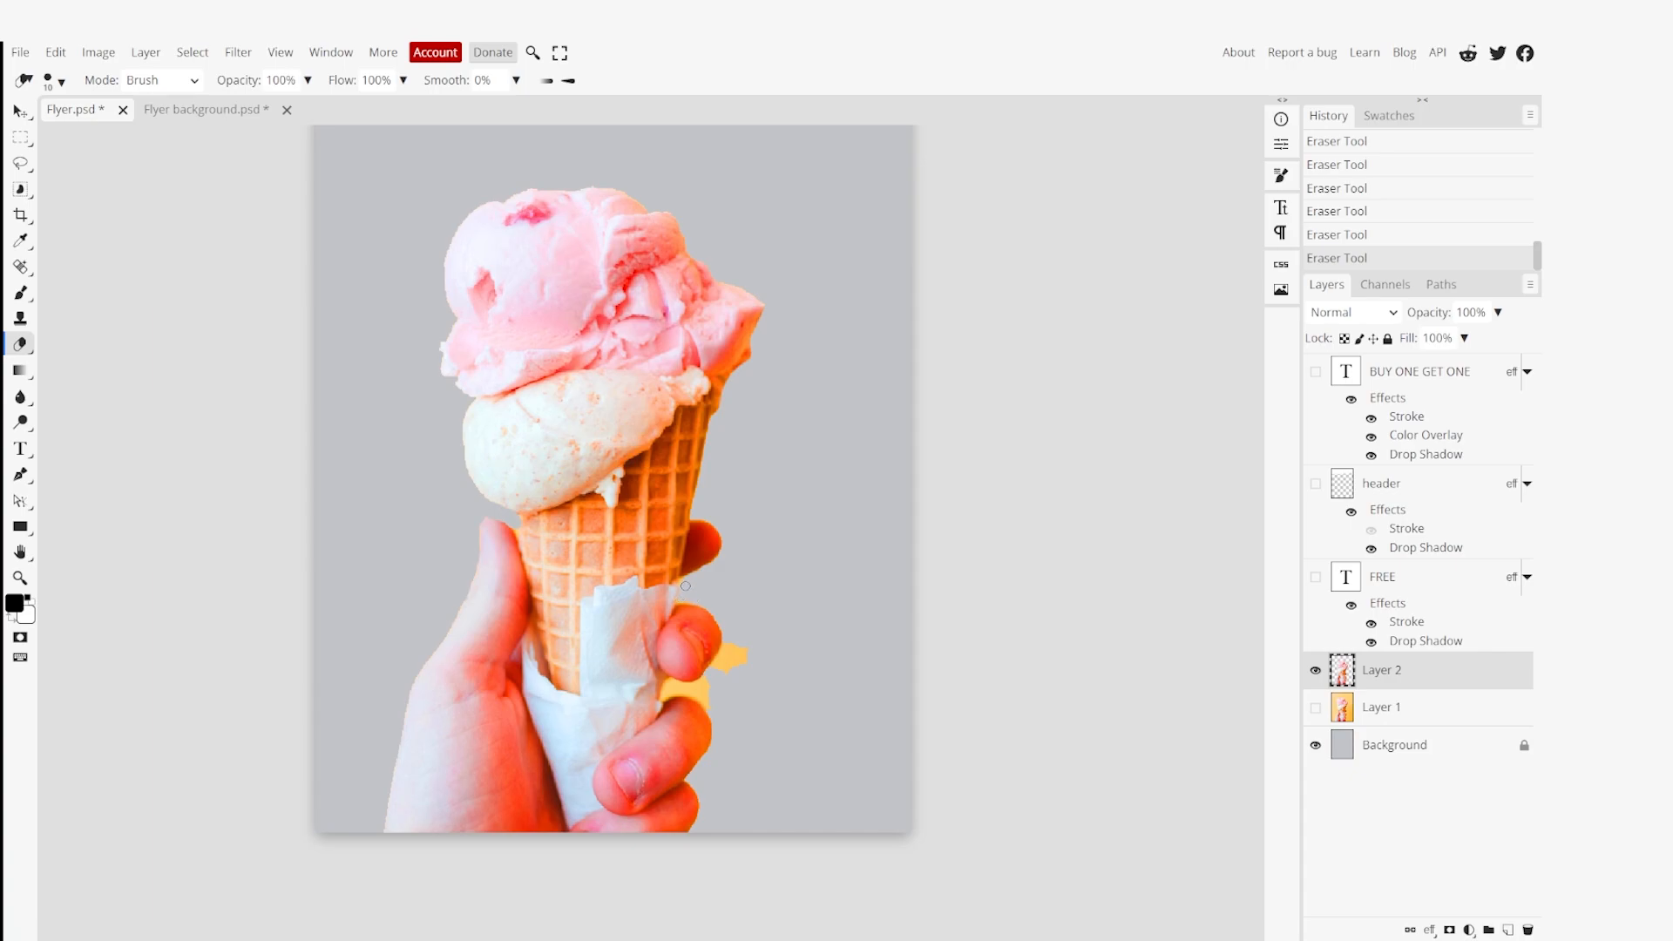
pyautogui.press(']')
pyautogui.press(']')
pyautogui.press(']')
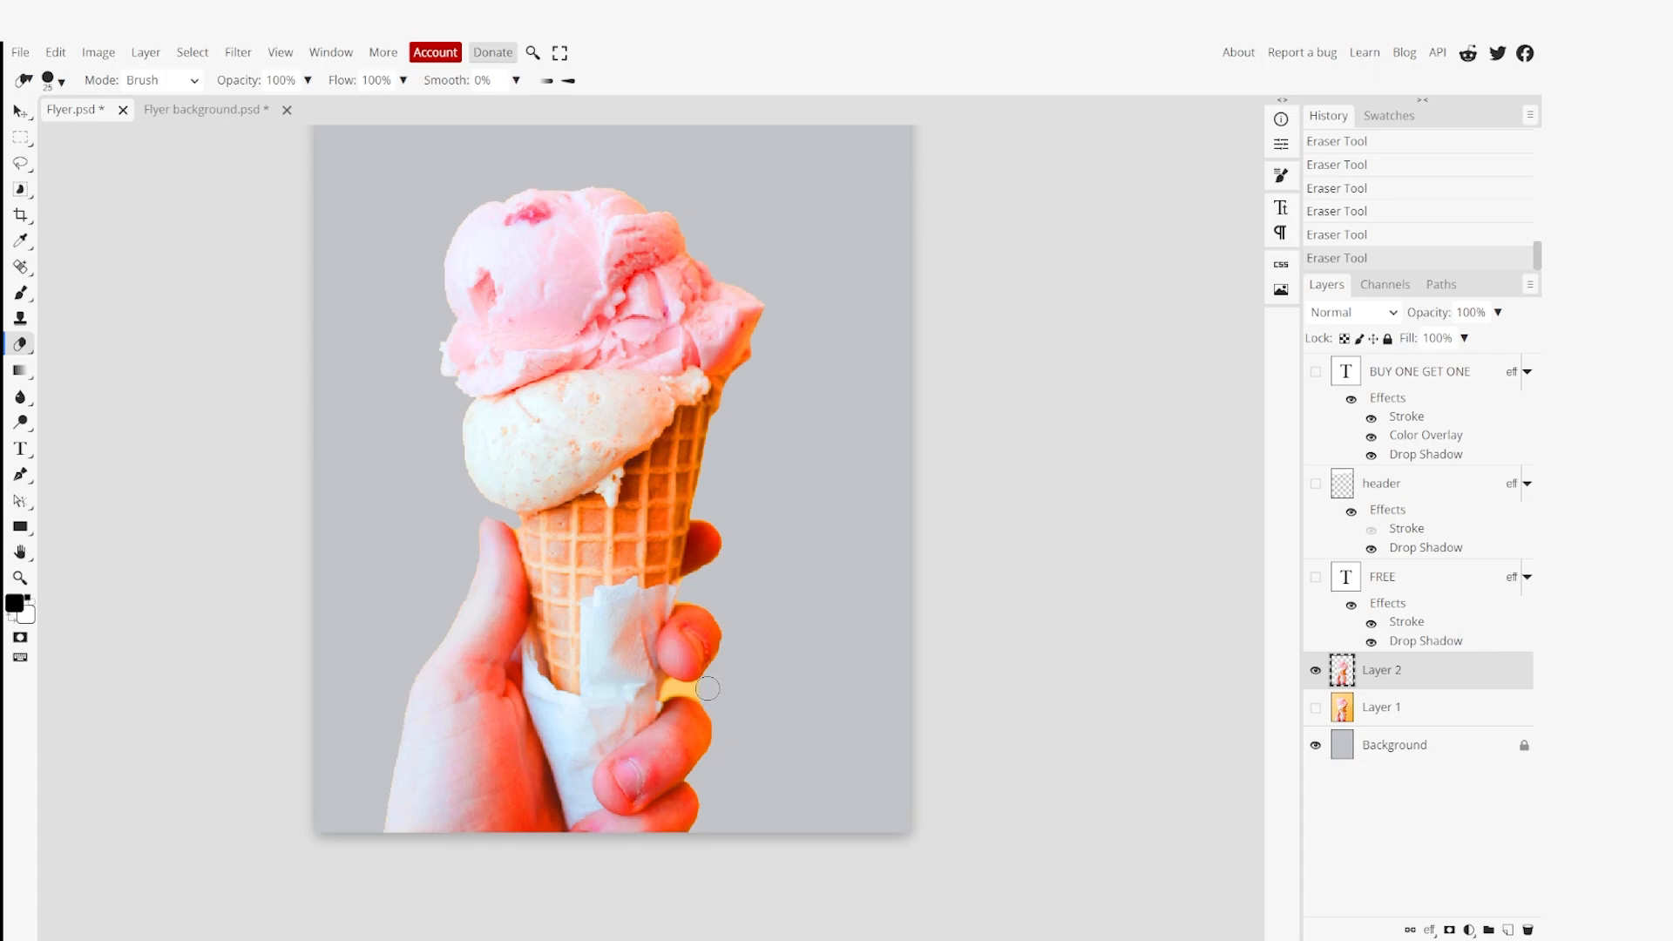
# Erase the remaining orange between the lower fingers and clean the cutout's edges with a progressively smaller eraser.
pyautogui.press('[')
pyautogui.press('[')
pyautogui.moveTo(702, 688)
pyautogui.mouseDown()
pyautogui.moveTo(673, 683)
pyautogui.moveTo(704, 701)
pyautogui.mouseUp()
pyautogui.press('[')
pyautogui.scroll(-4, 503, 512)
pyautogui.scroll(5, 502, 512)
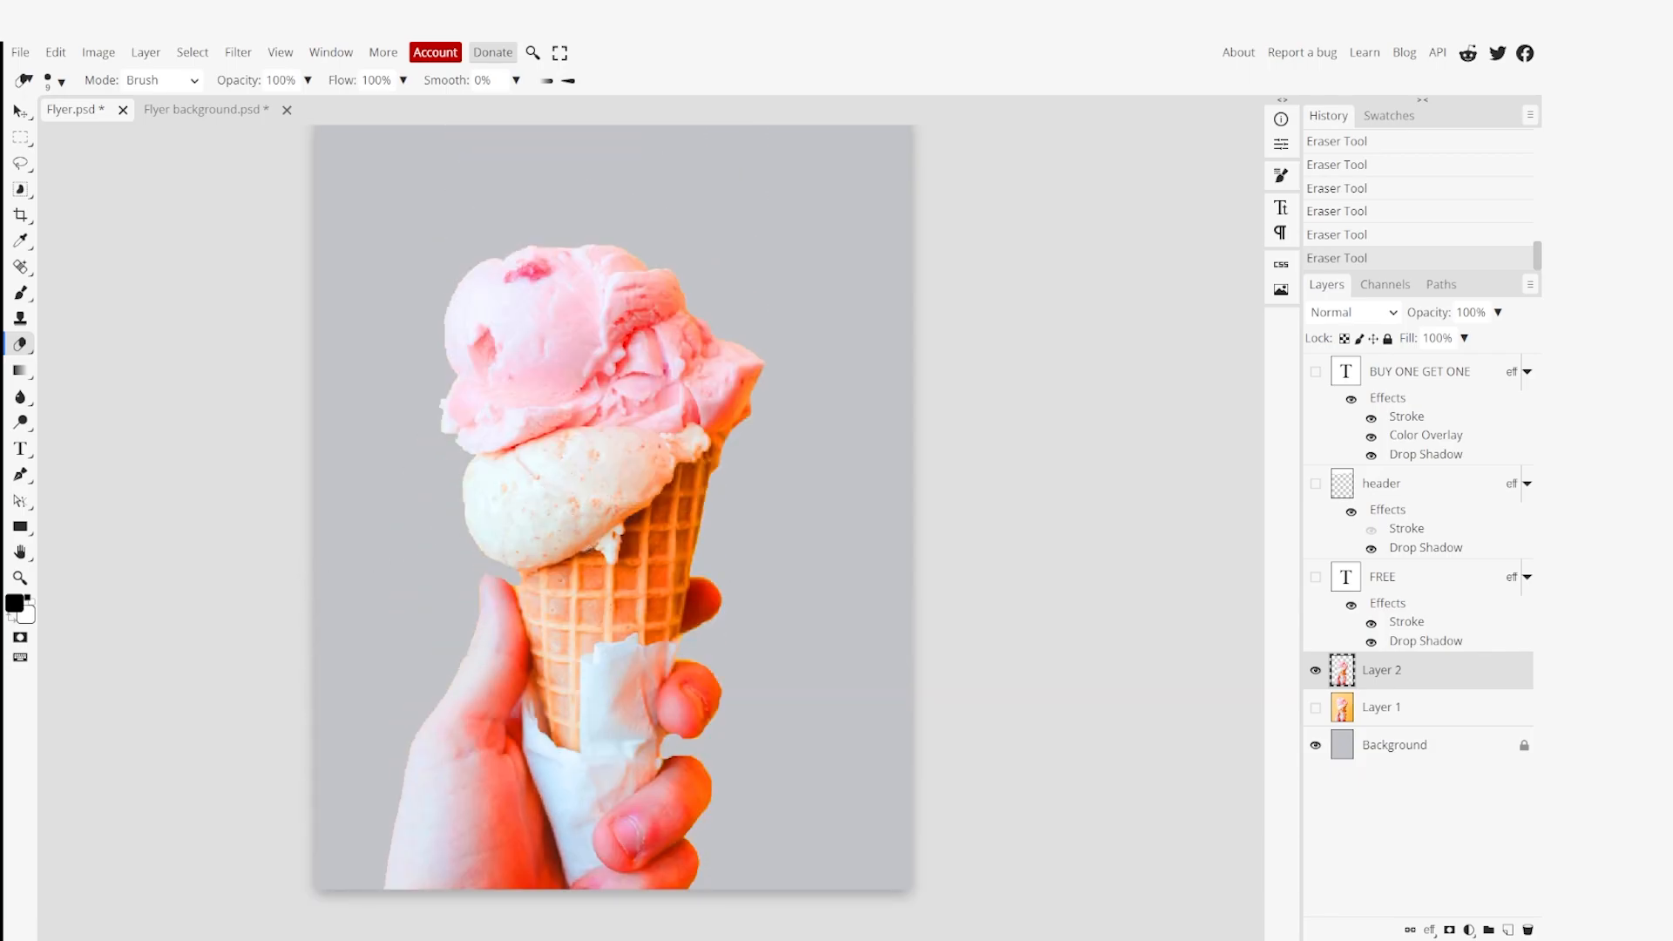
pyautogui.press('[')
pyautogui.scroll(1, 1066, 132)
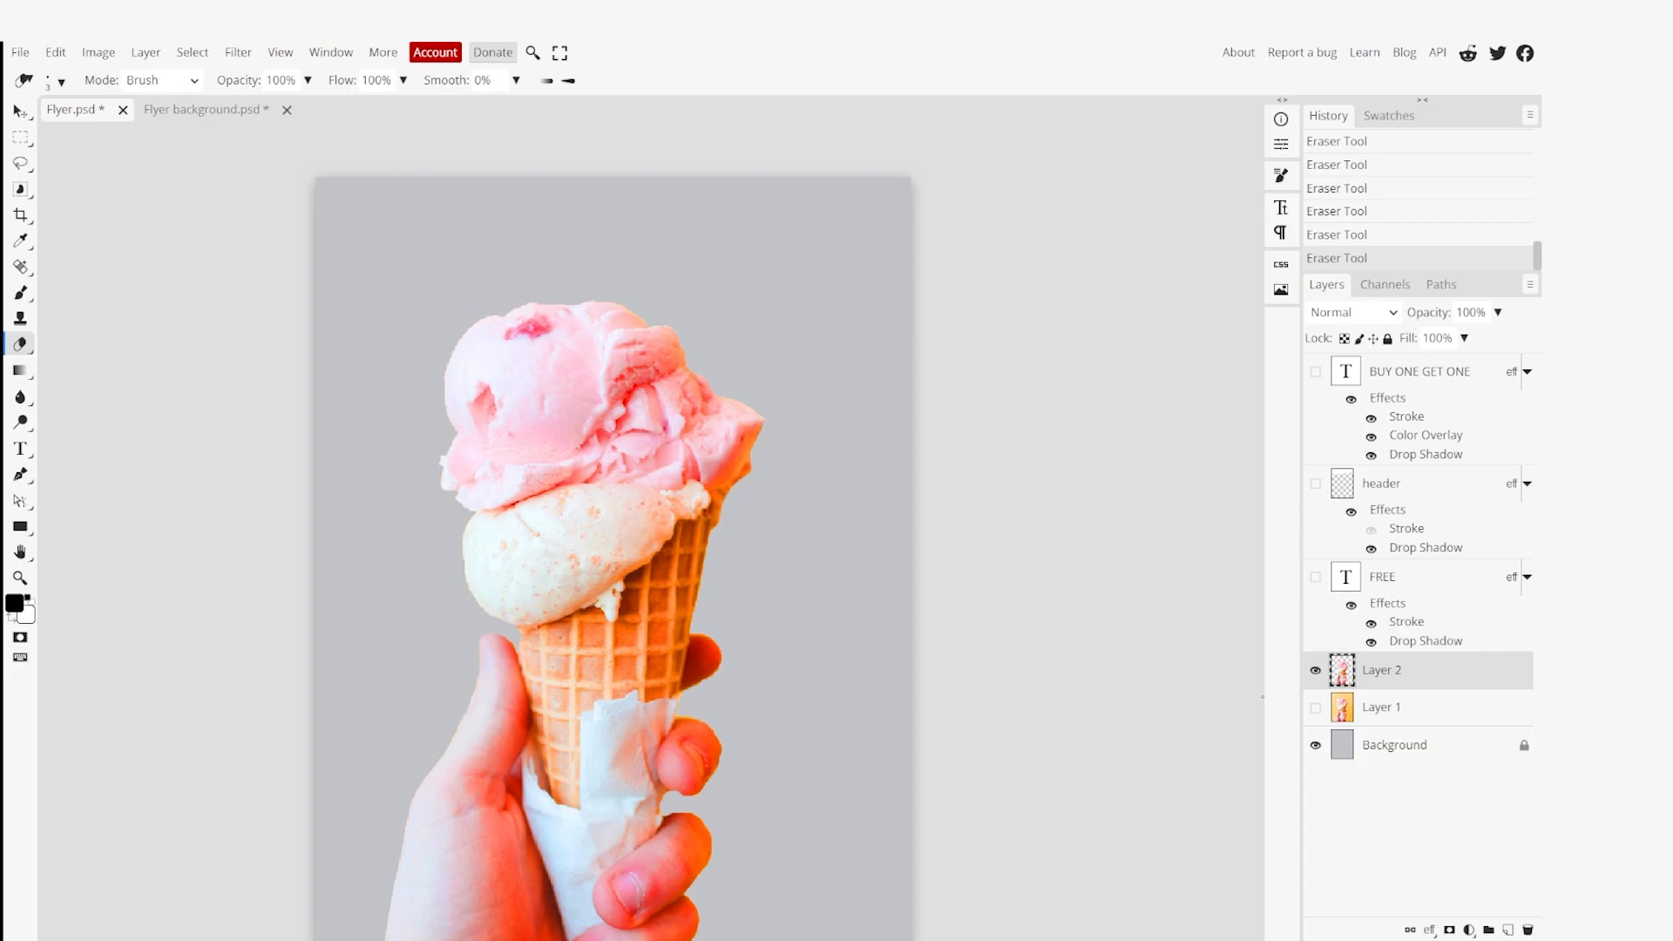
# Show the FREE, header and BUY ONE GET ONE layers on the flyer front again.
pyautogui.click(1315, 577)
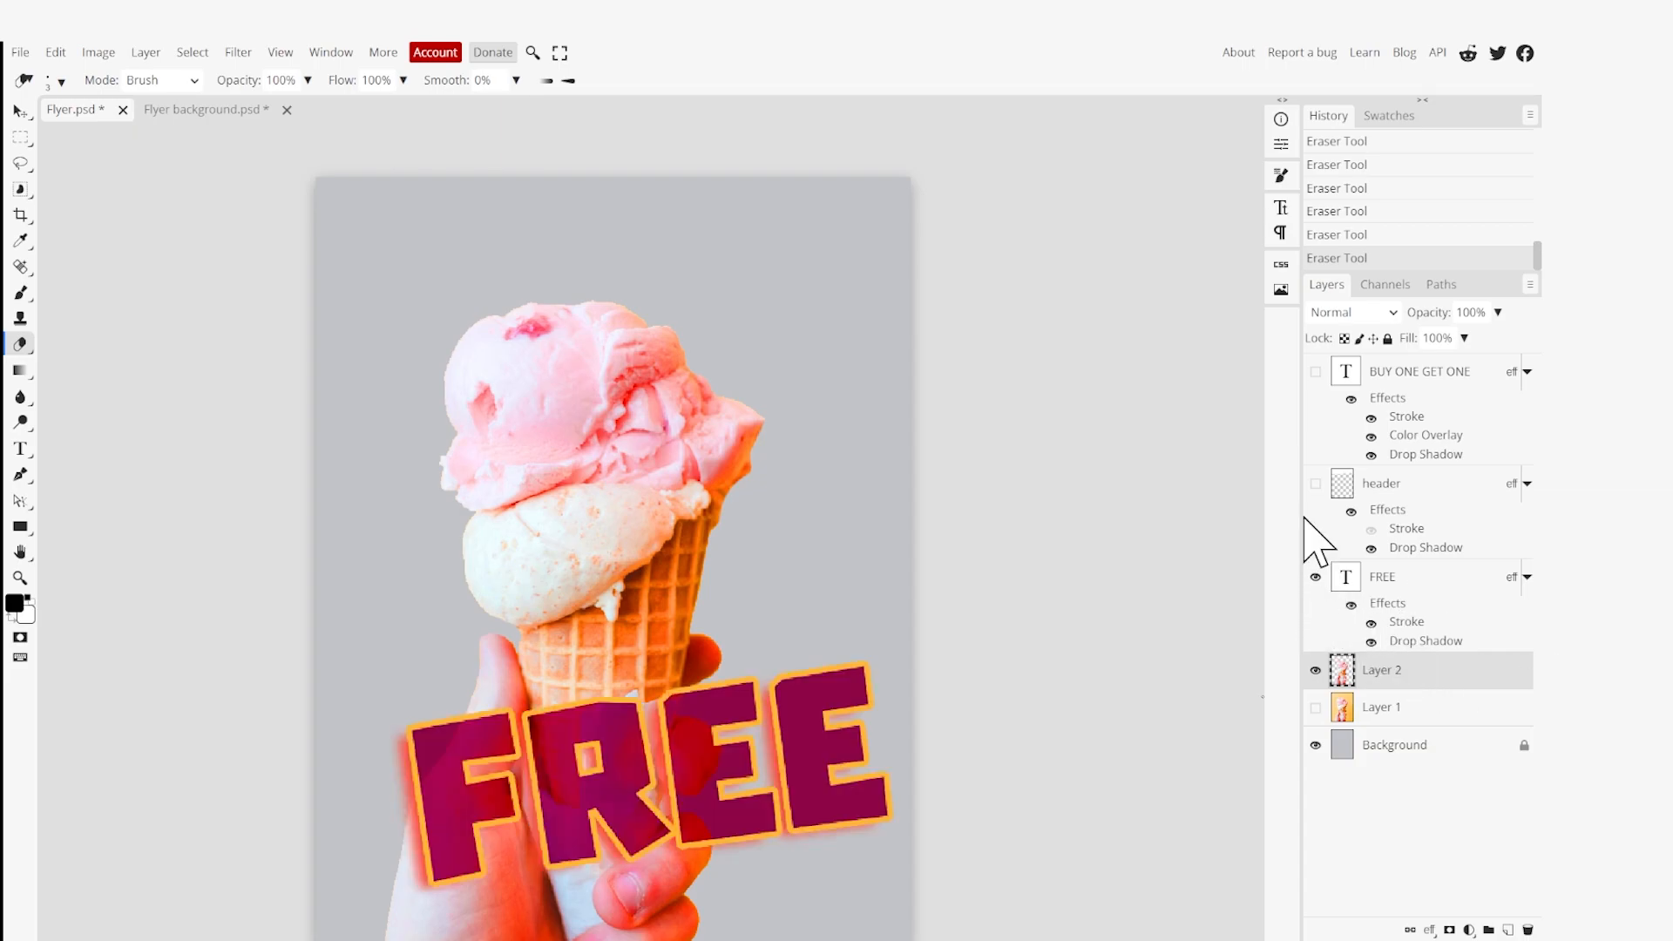
pyautogui.click(1316, 484)
pyautogui.click(1316, 373)
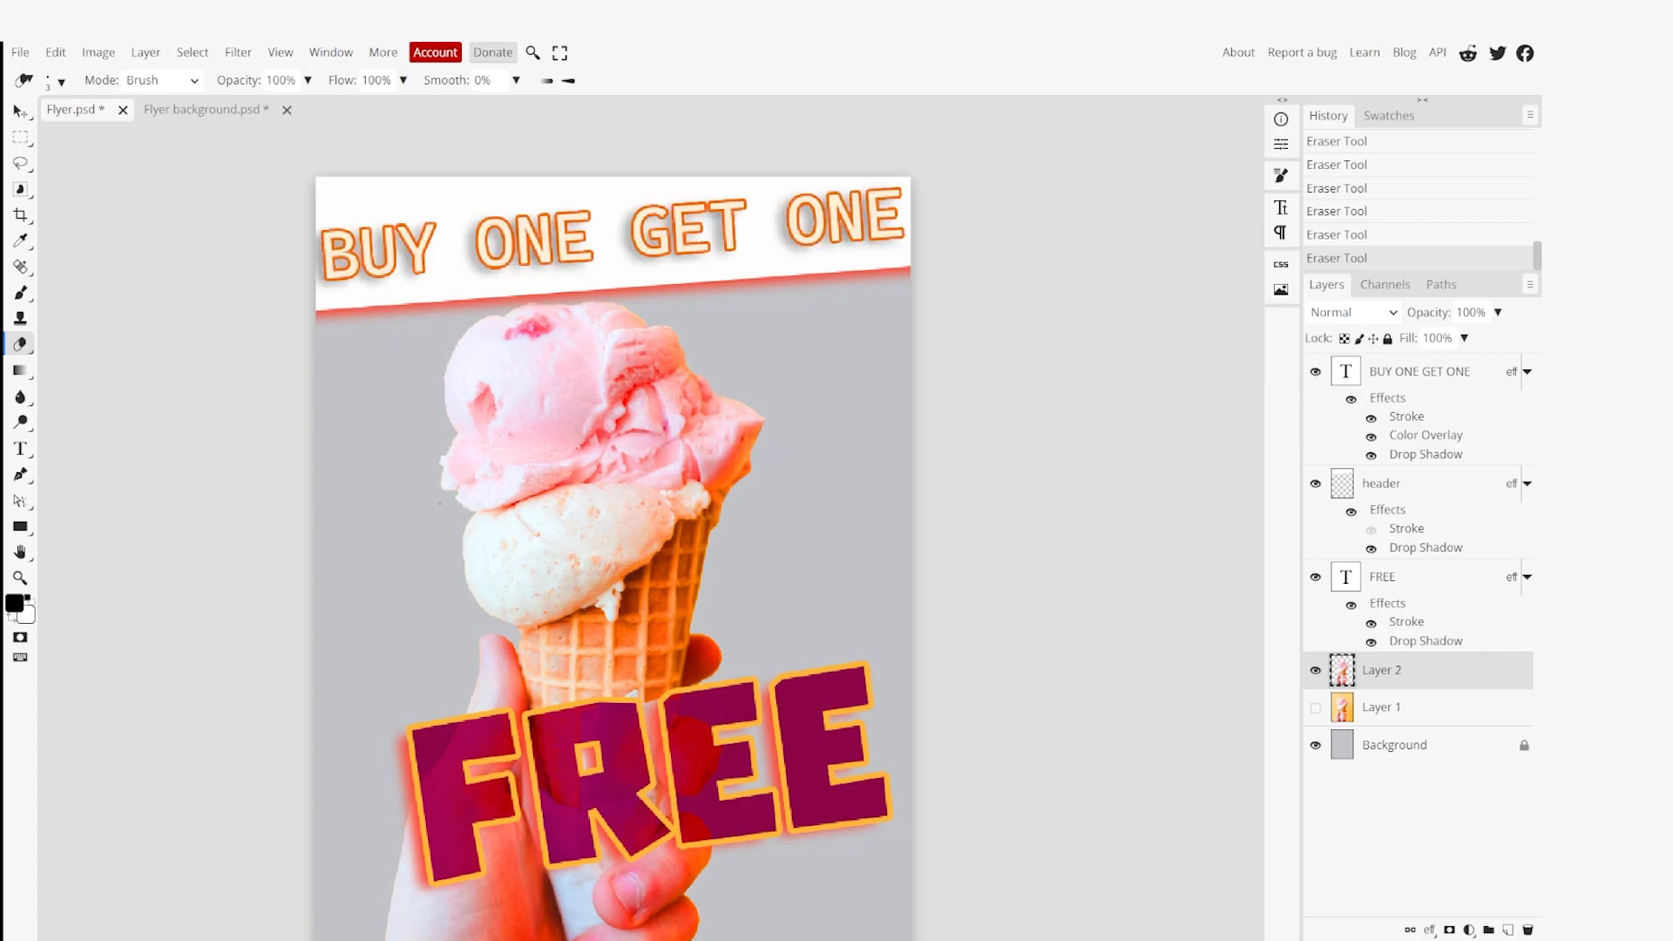
pyautogui.scroll(-1, 613, 533)
pyautogui.scroll(1, 613, 533)
pyautogui.scroll(-1, 612, 533)
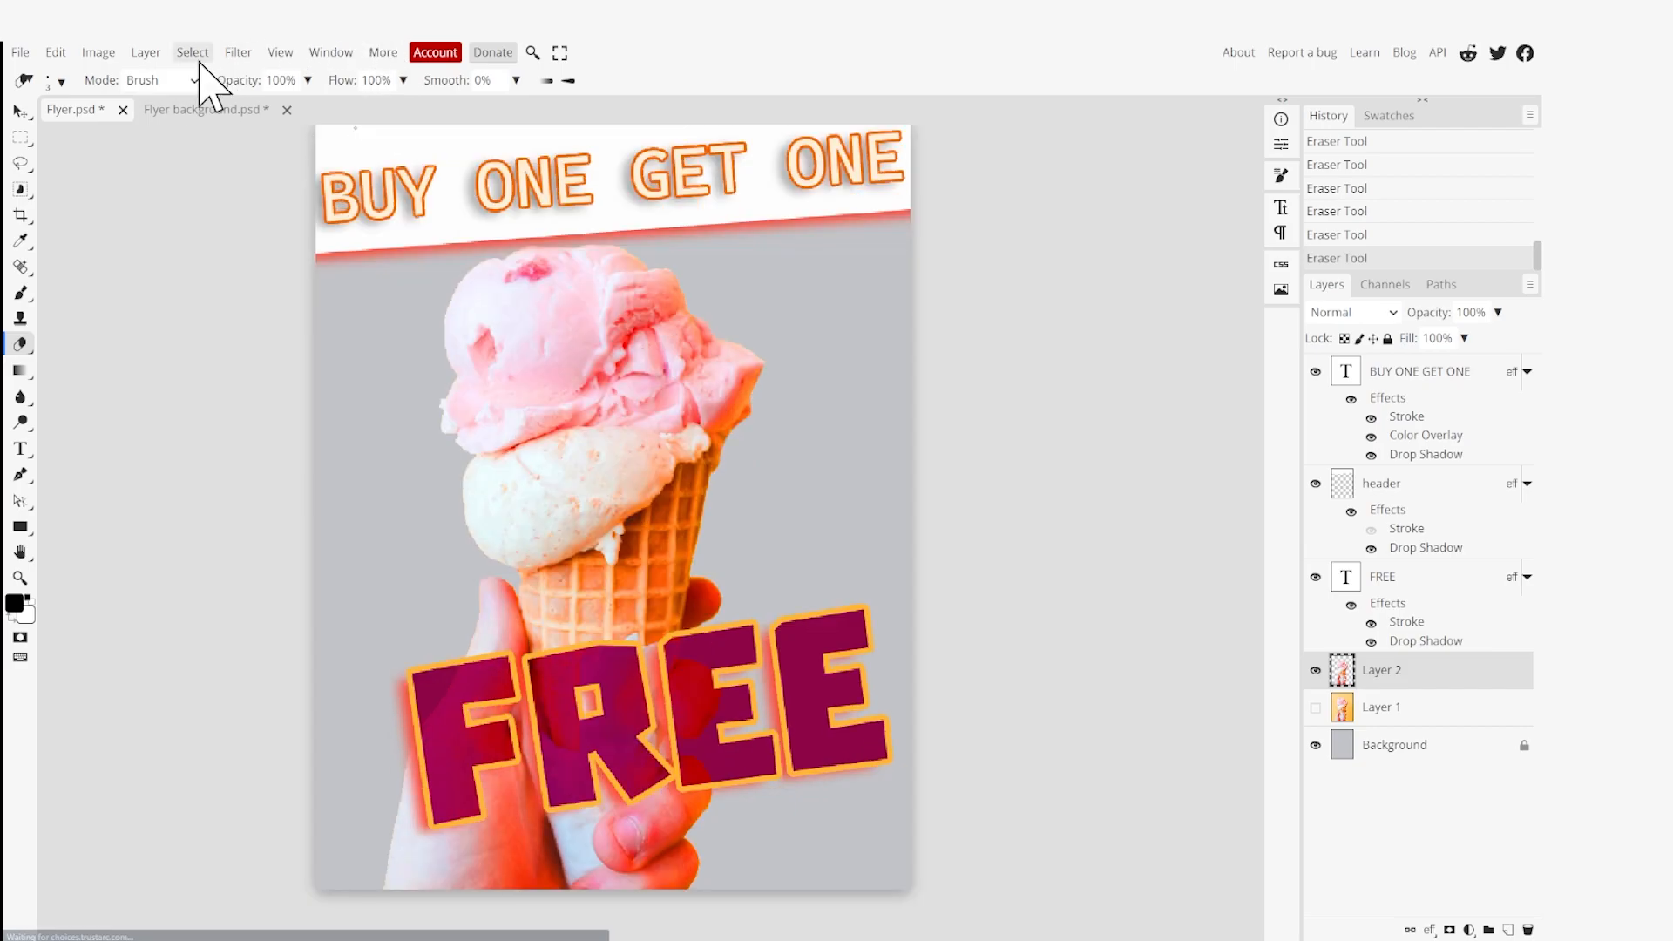
# Compare the Flyer front with the Flyer background document to check that their grey backdrops match.
pyautogui.click(178, 108)
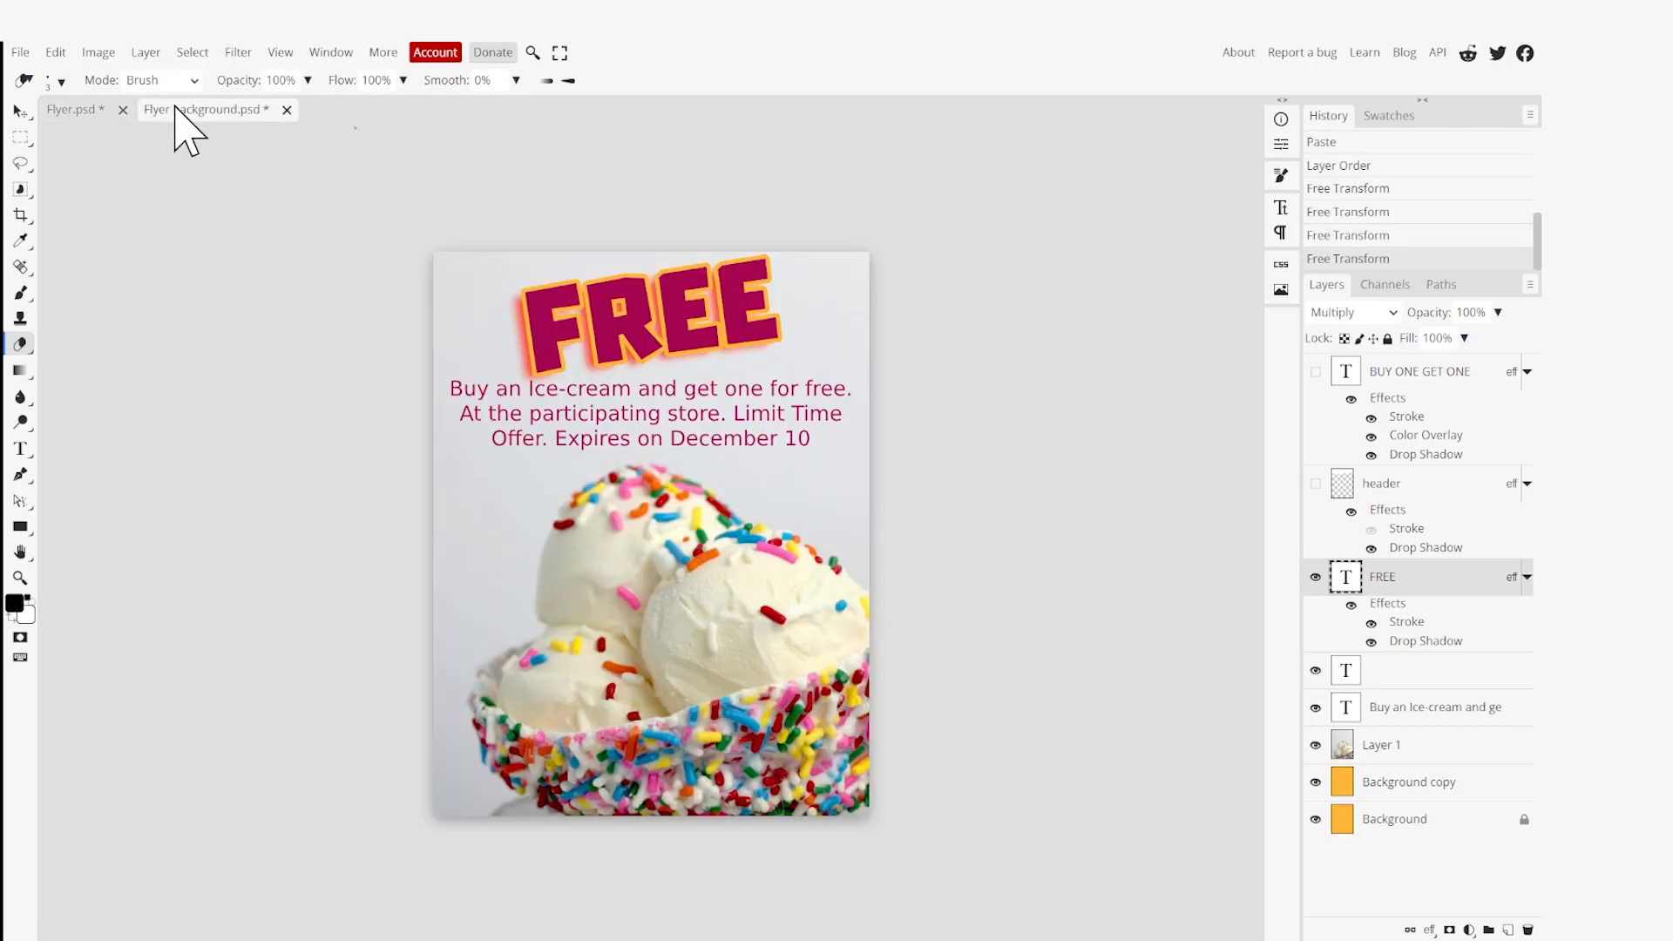
pyautogui.click(78, 111)
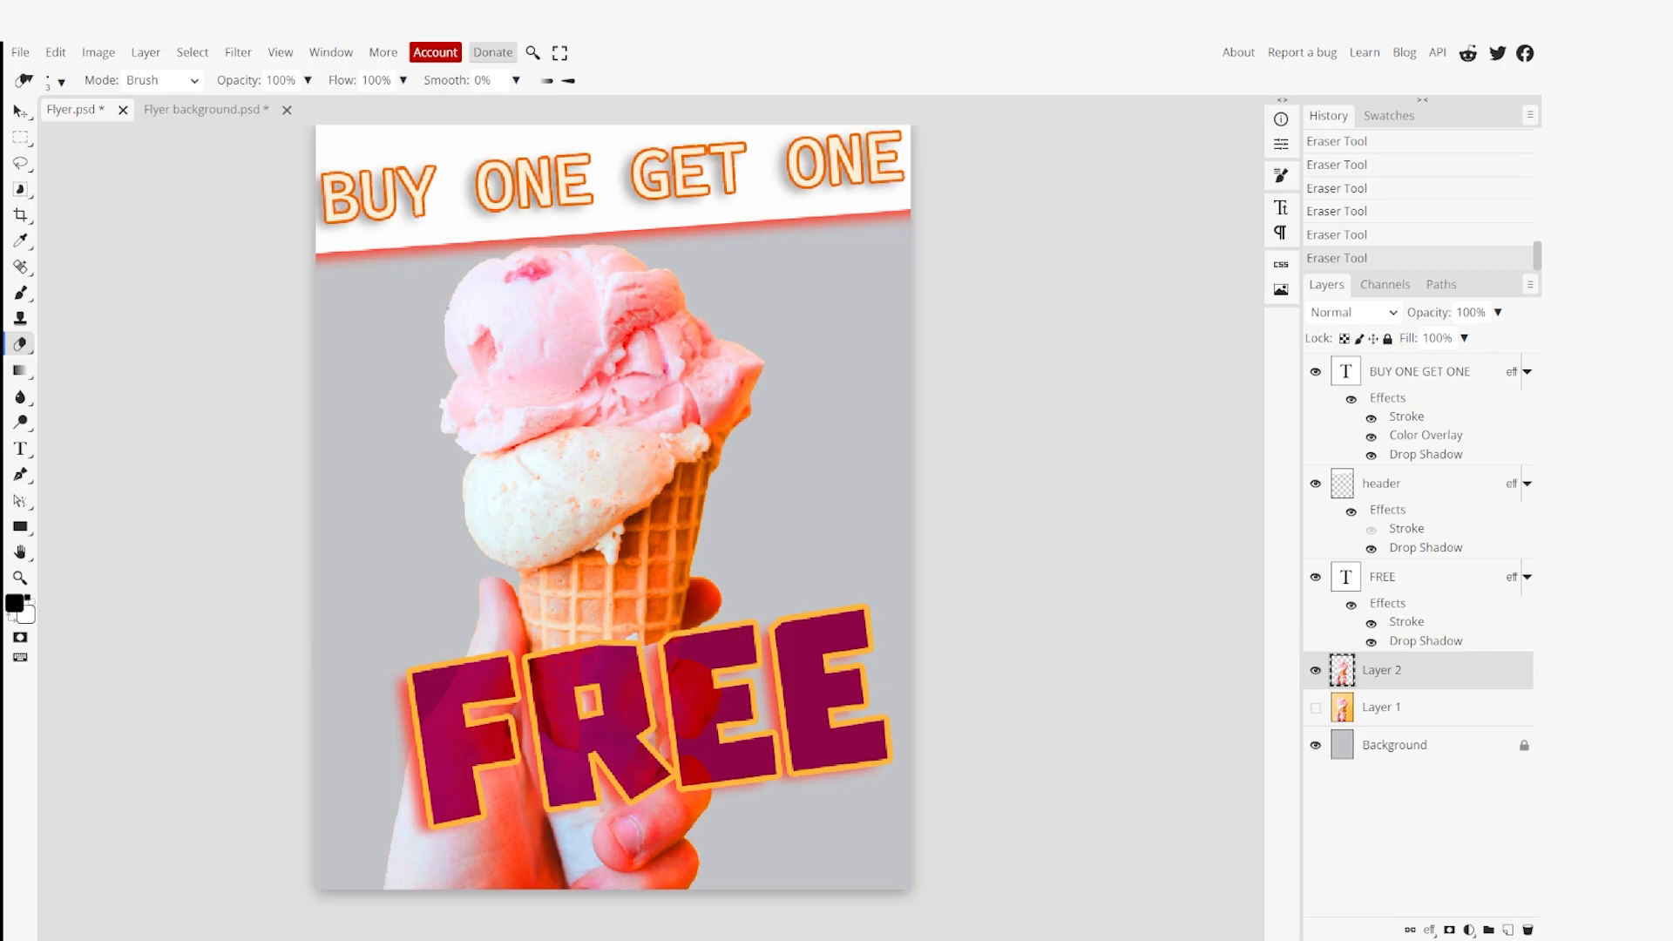
pyautogui.click(212, 112)
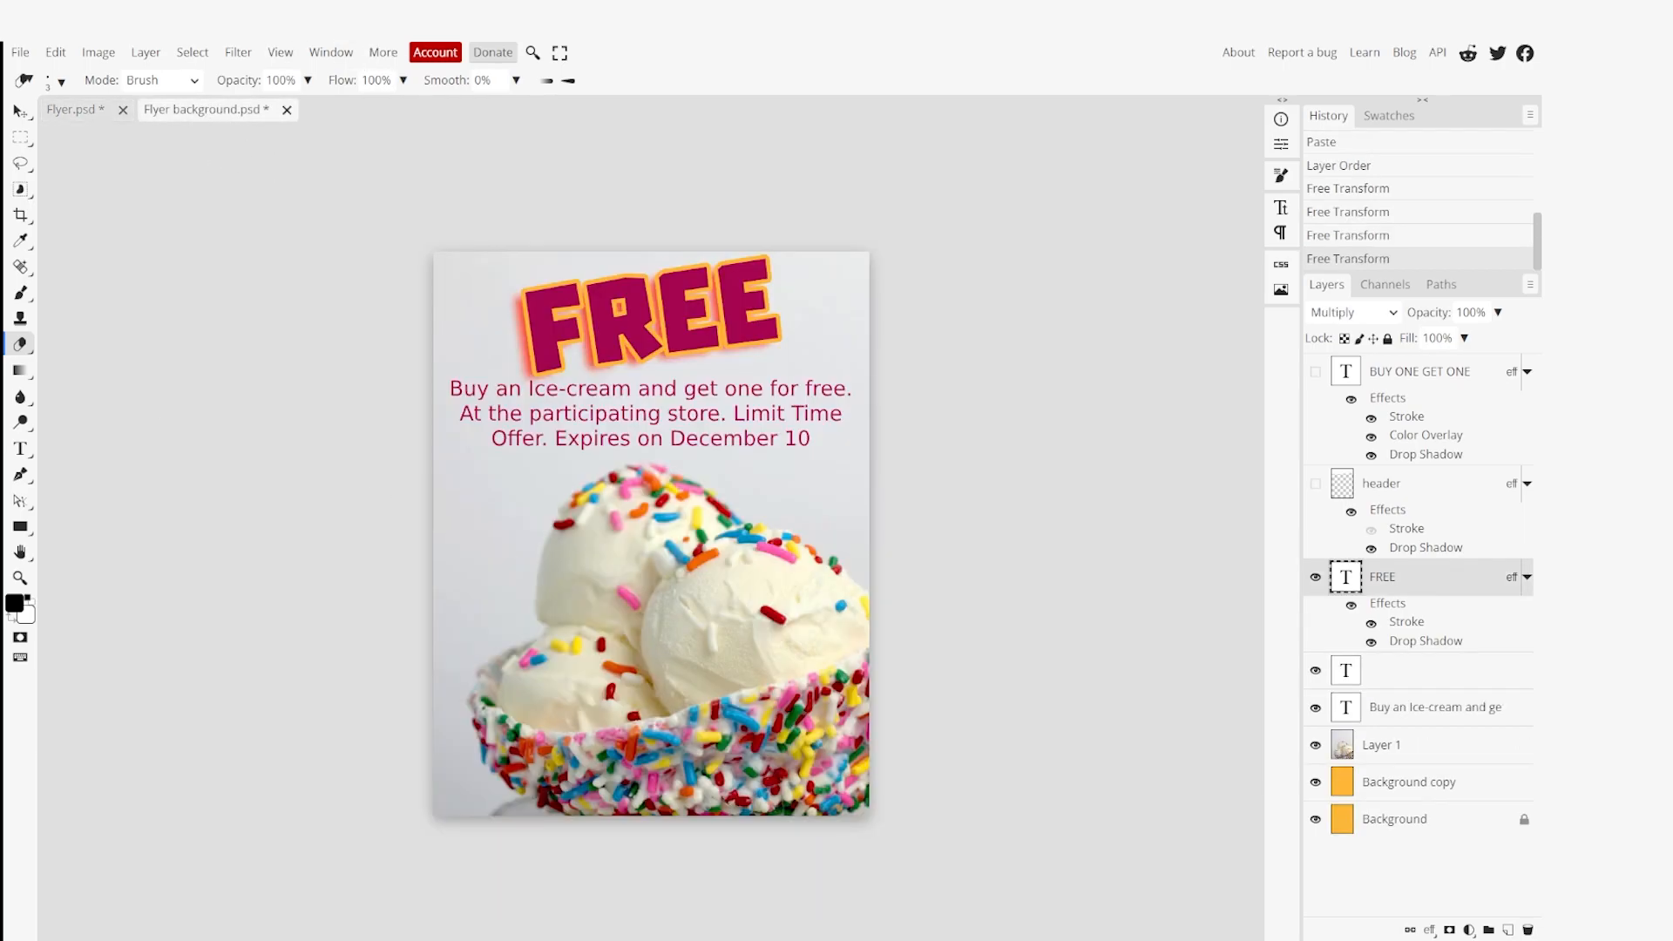
pyautogui.click(91, 111)
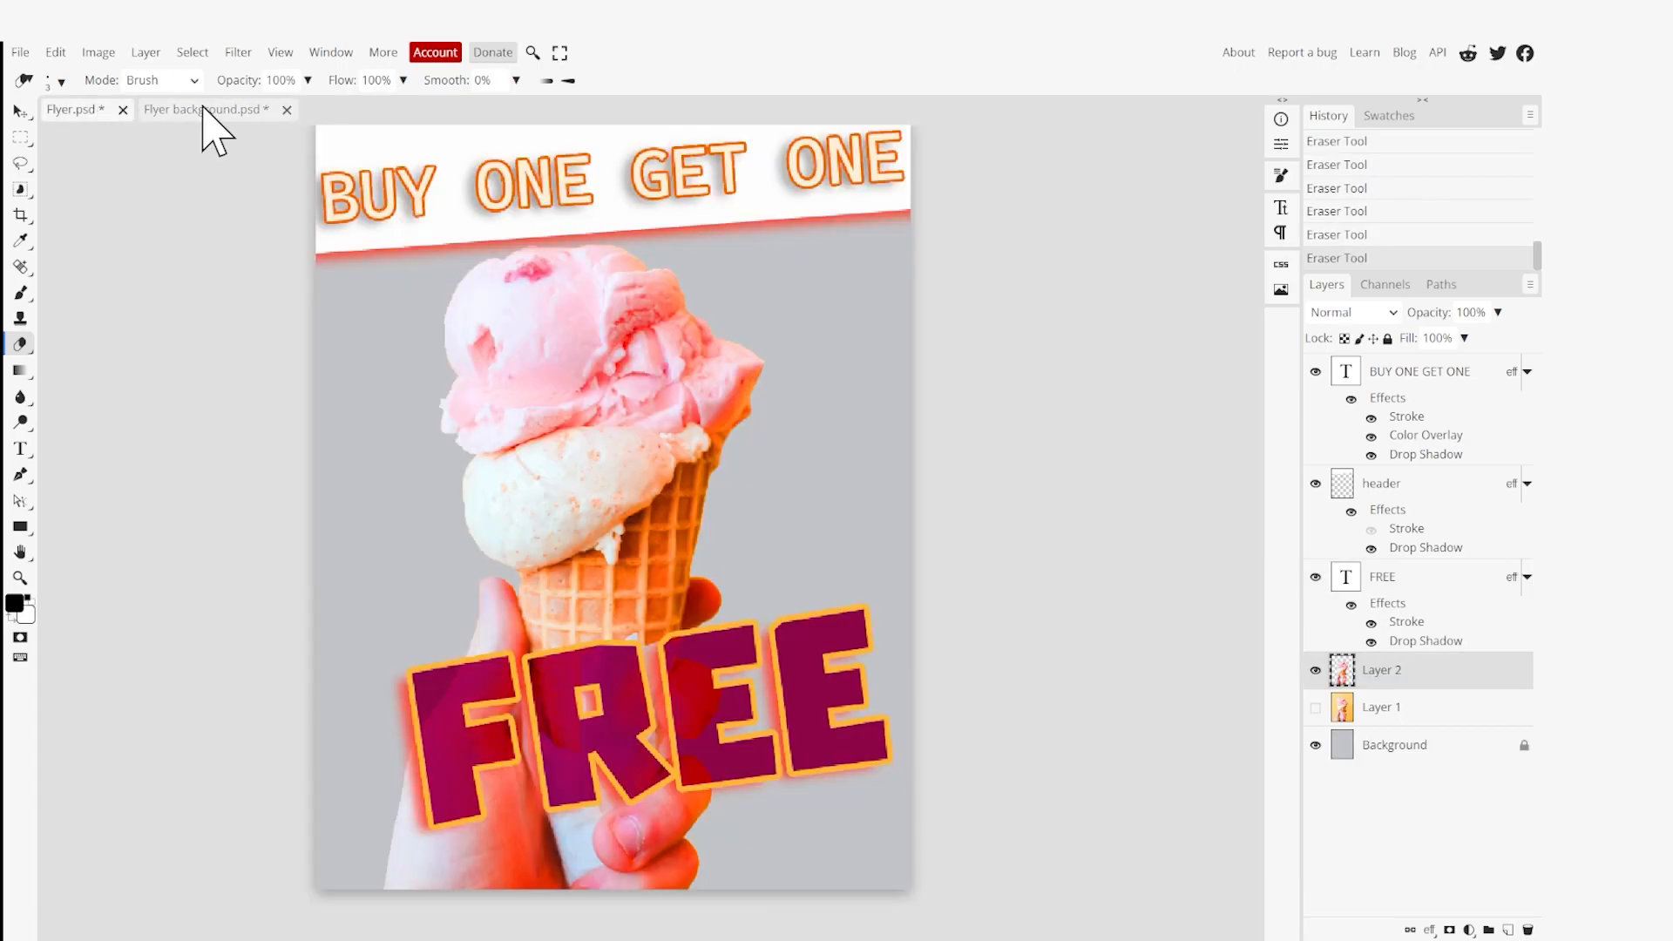
pyautogui.click(203, 108)
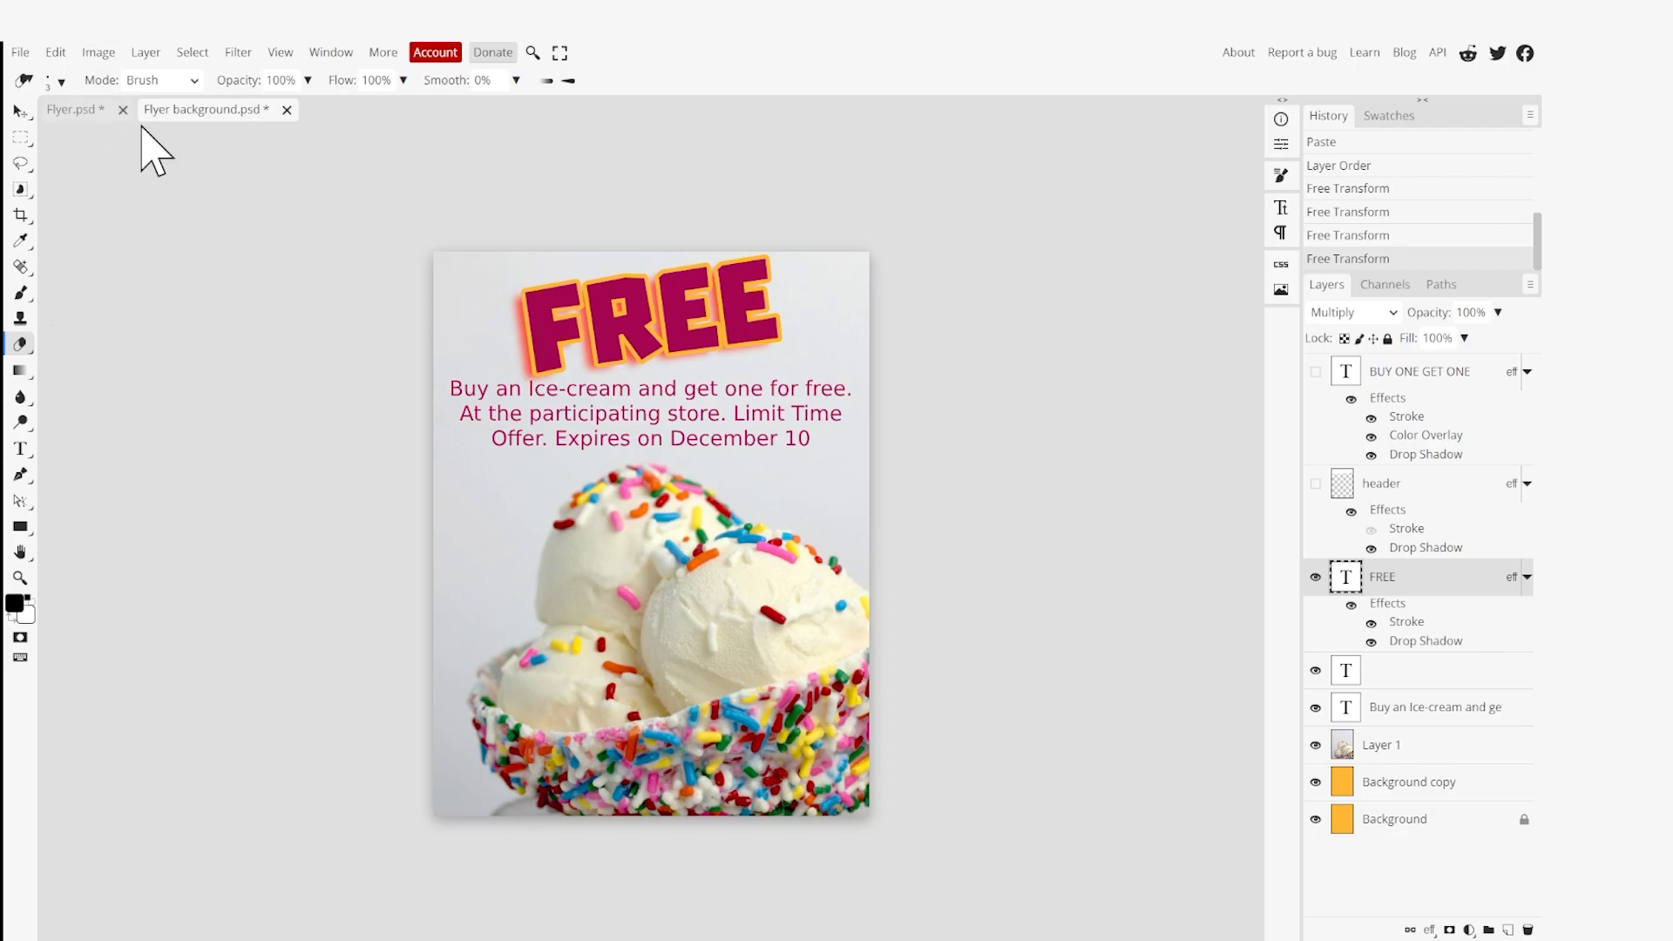
pyautogui.click(97, 111)
pyautogui.scroll(1, 358, 336)
pyautogui.scroll(-1, 358, 336)
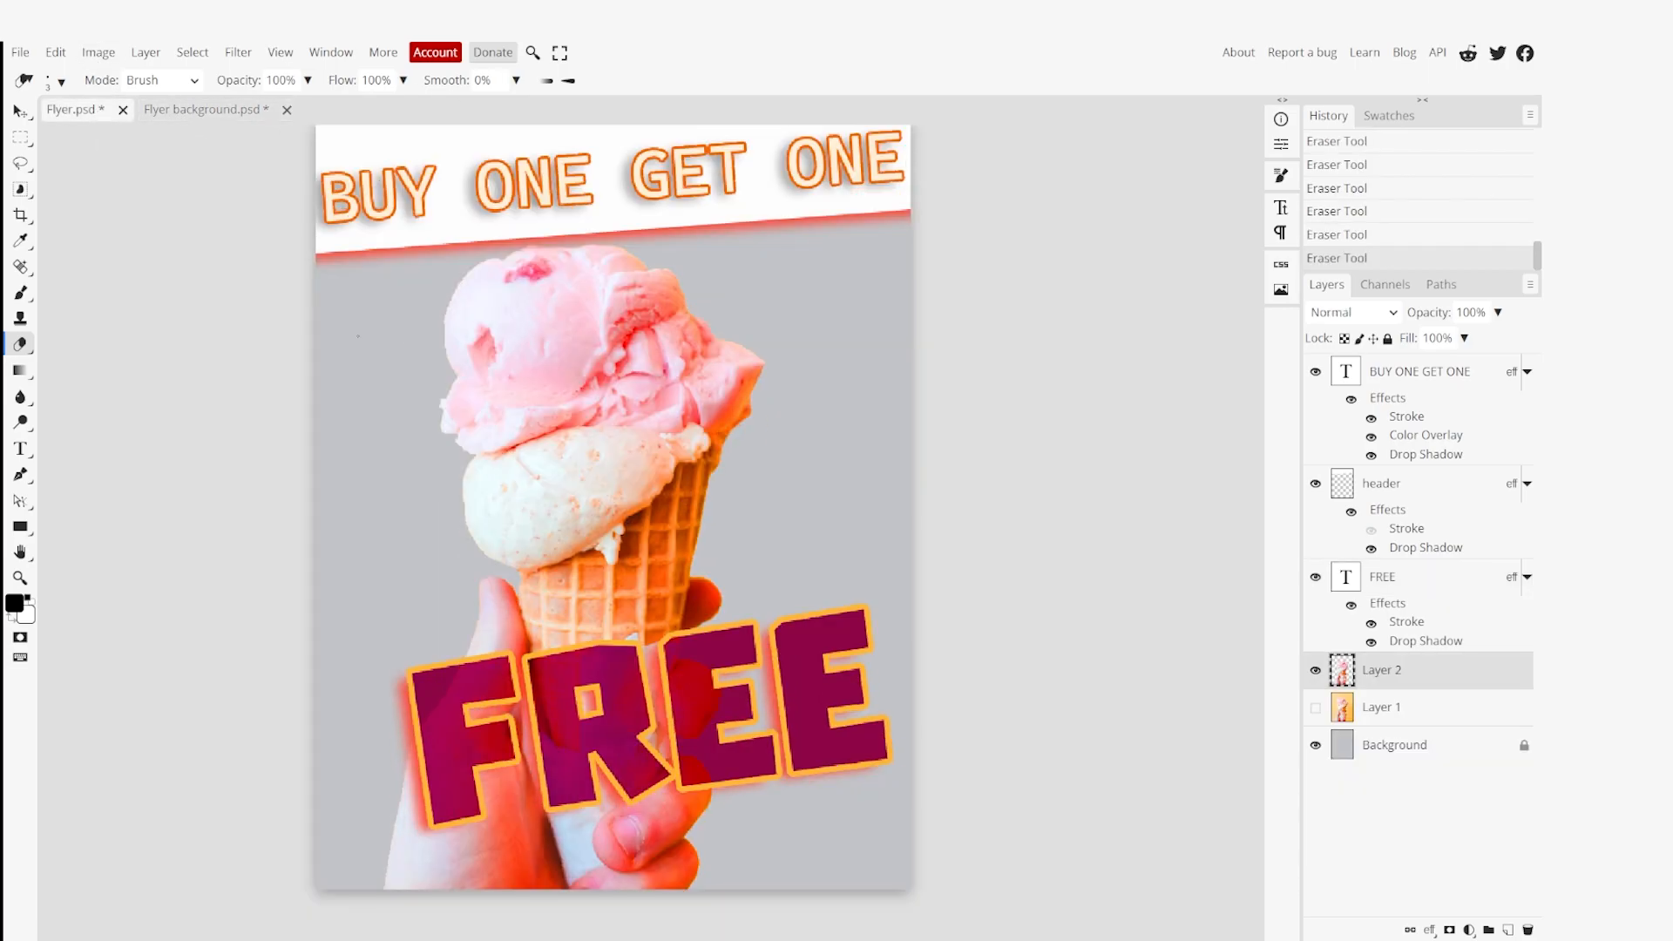